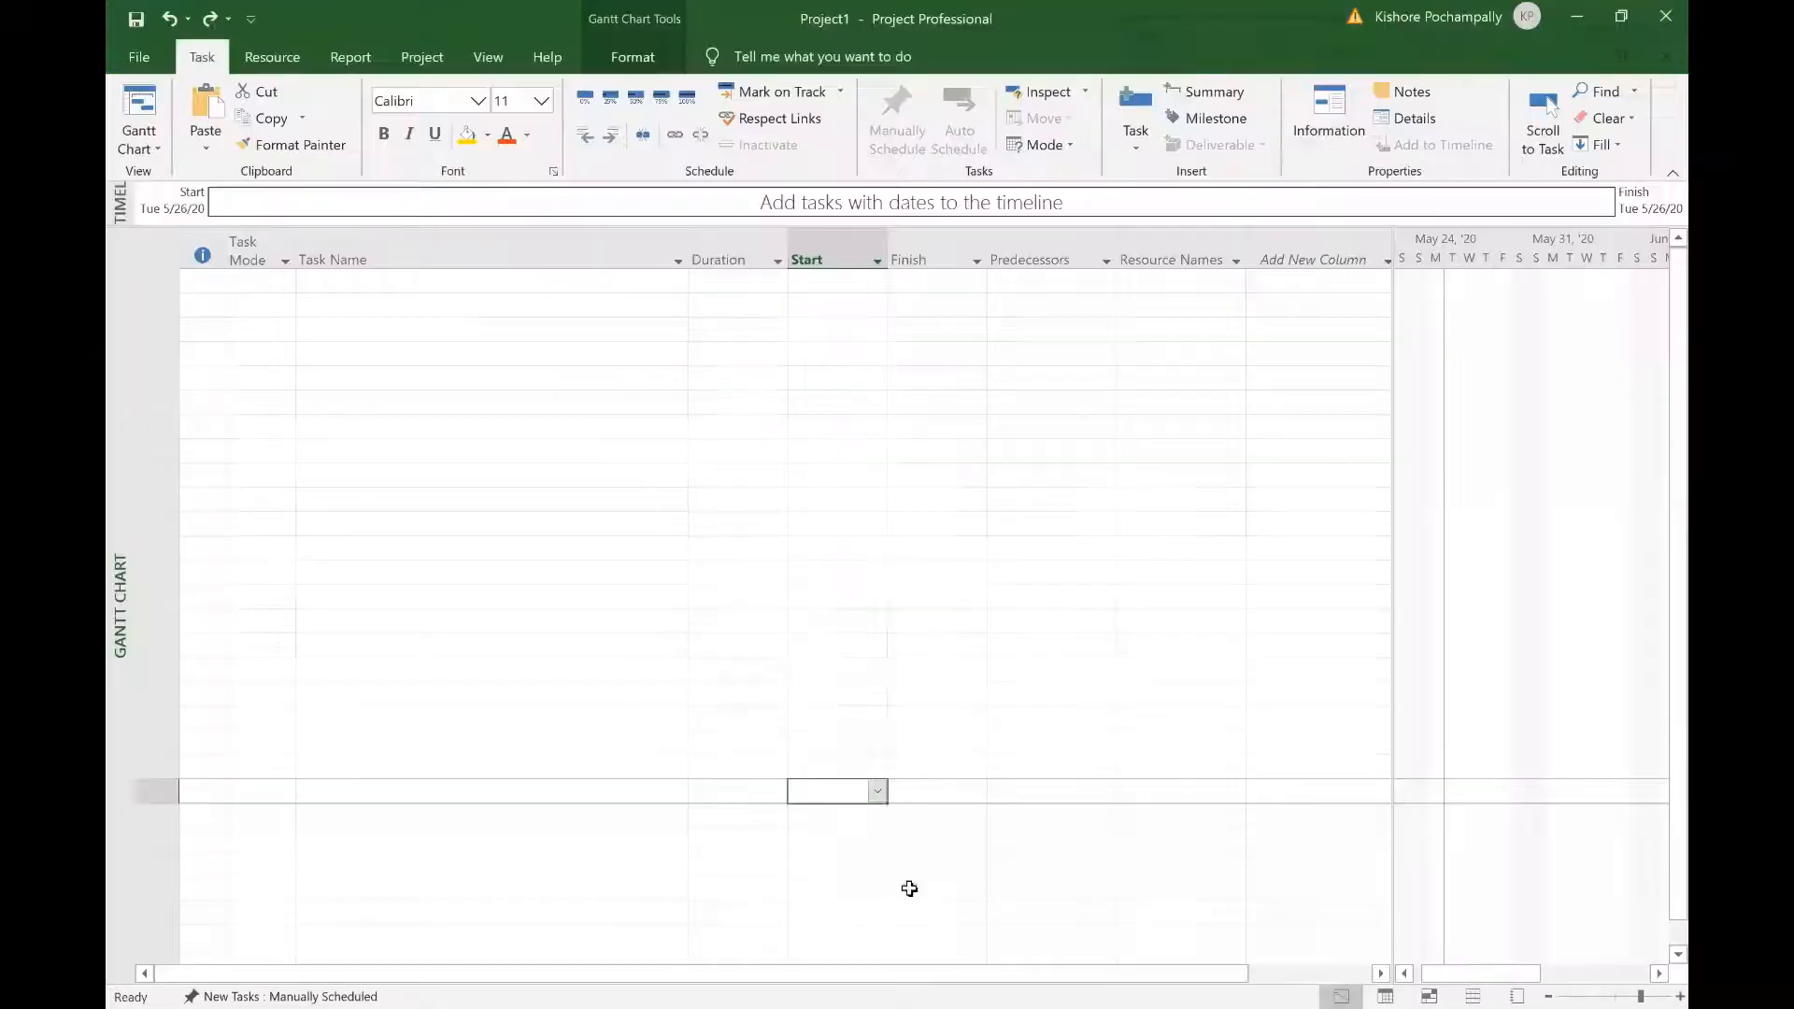
# Step: Enter the fifteen task names, Mobile Reporting System through Test, in the Task Name column
pyautogui.click(415, 277)
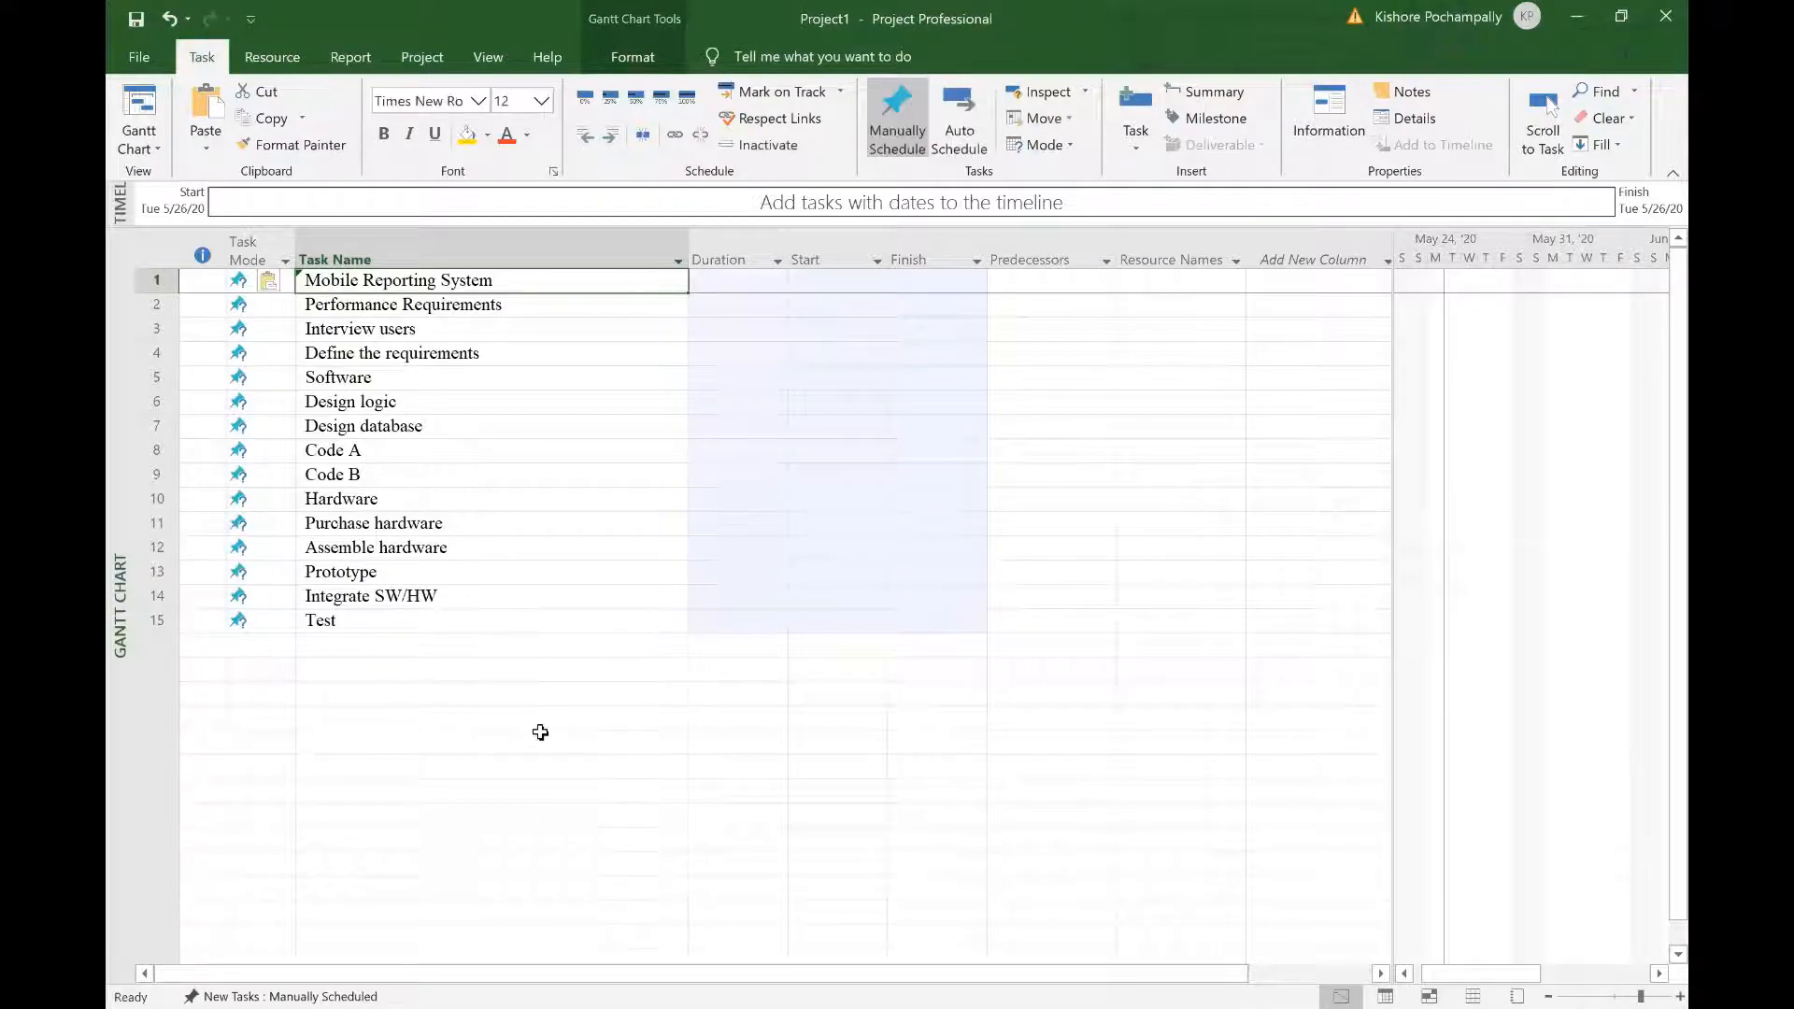
pyautogui.click(540, 733)
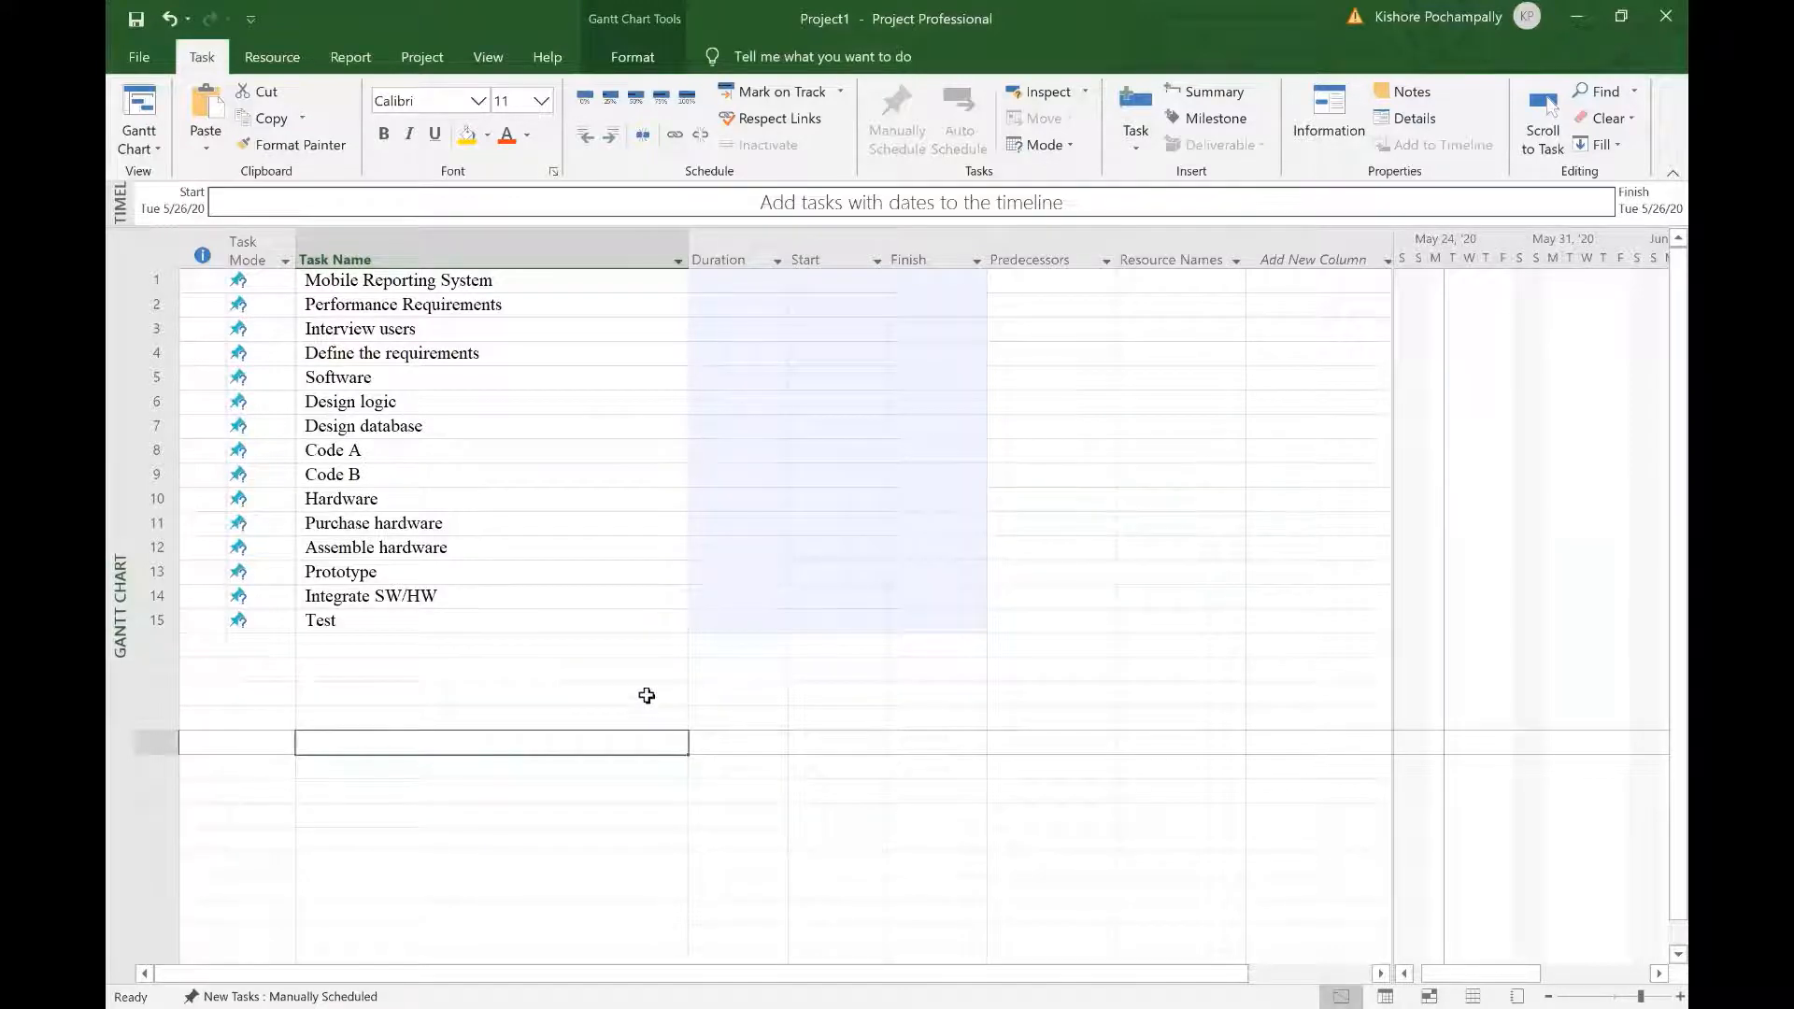
# Step: Enlarge all task text in the table to 16 pt
pyautogui.click(157, 249)
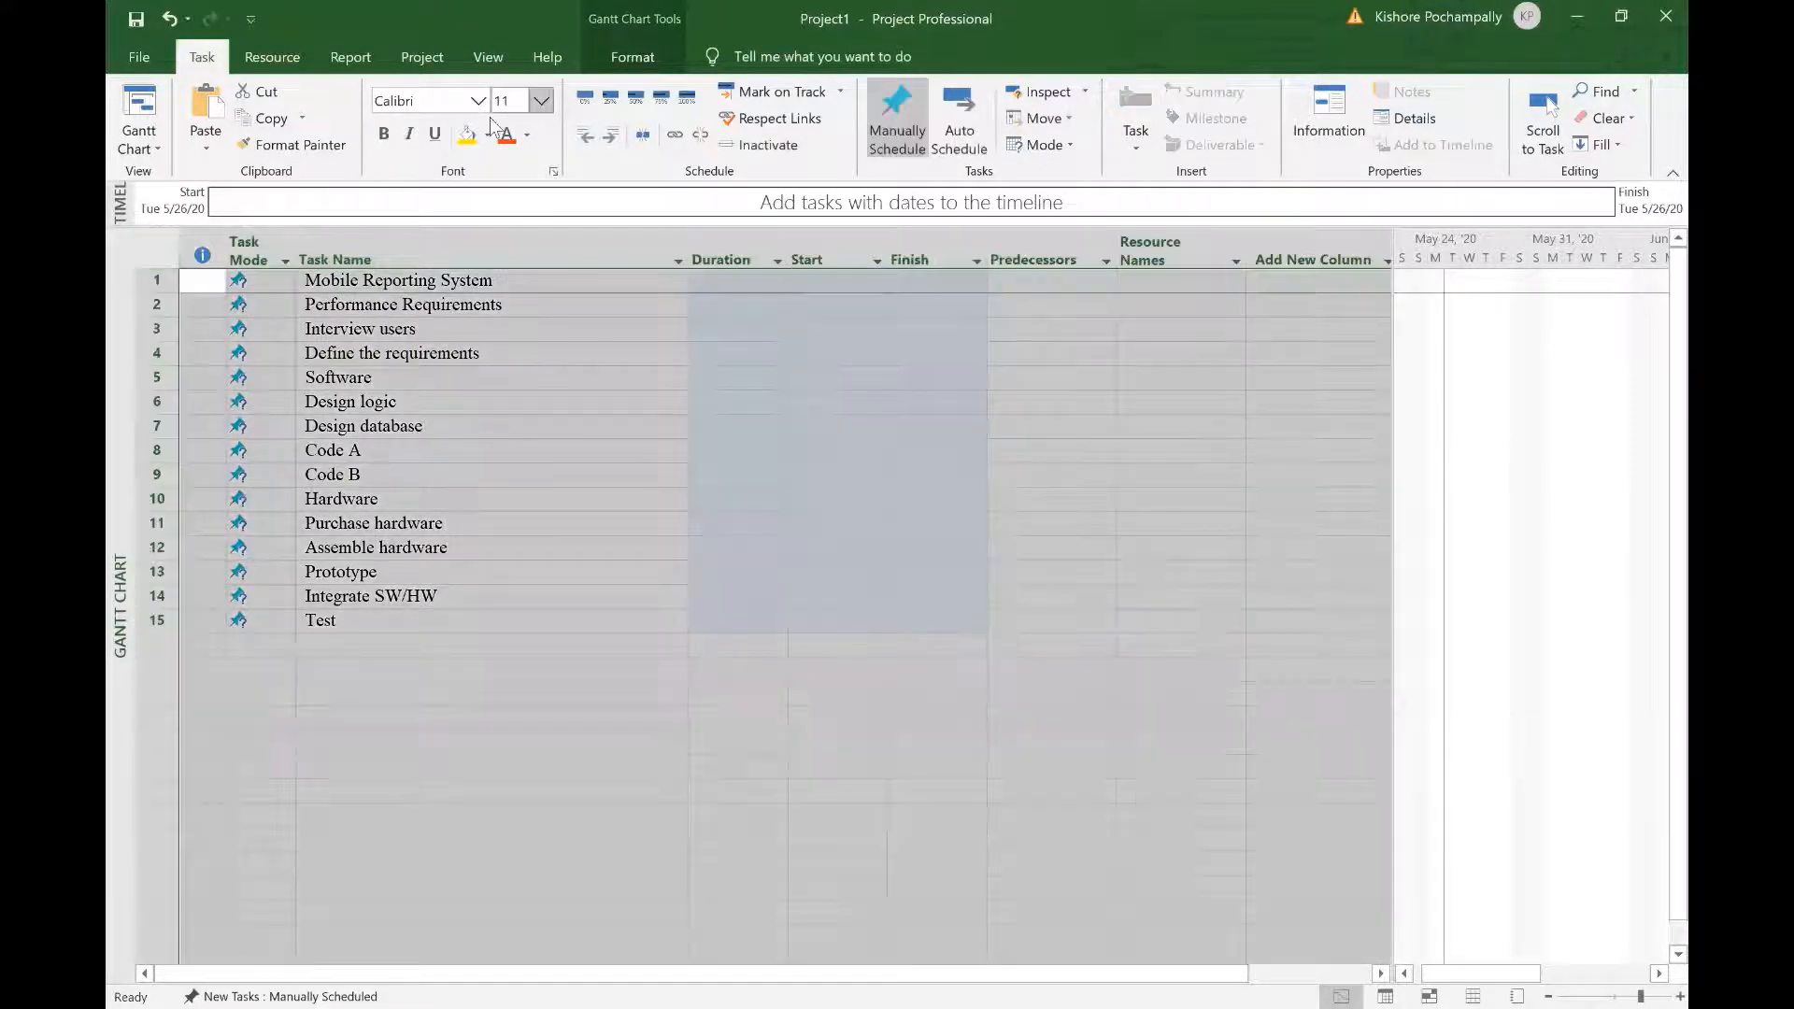
pyautogui.click(542, 100)
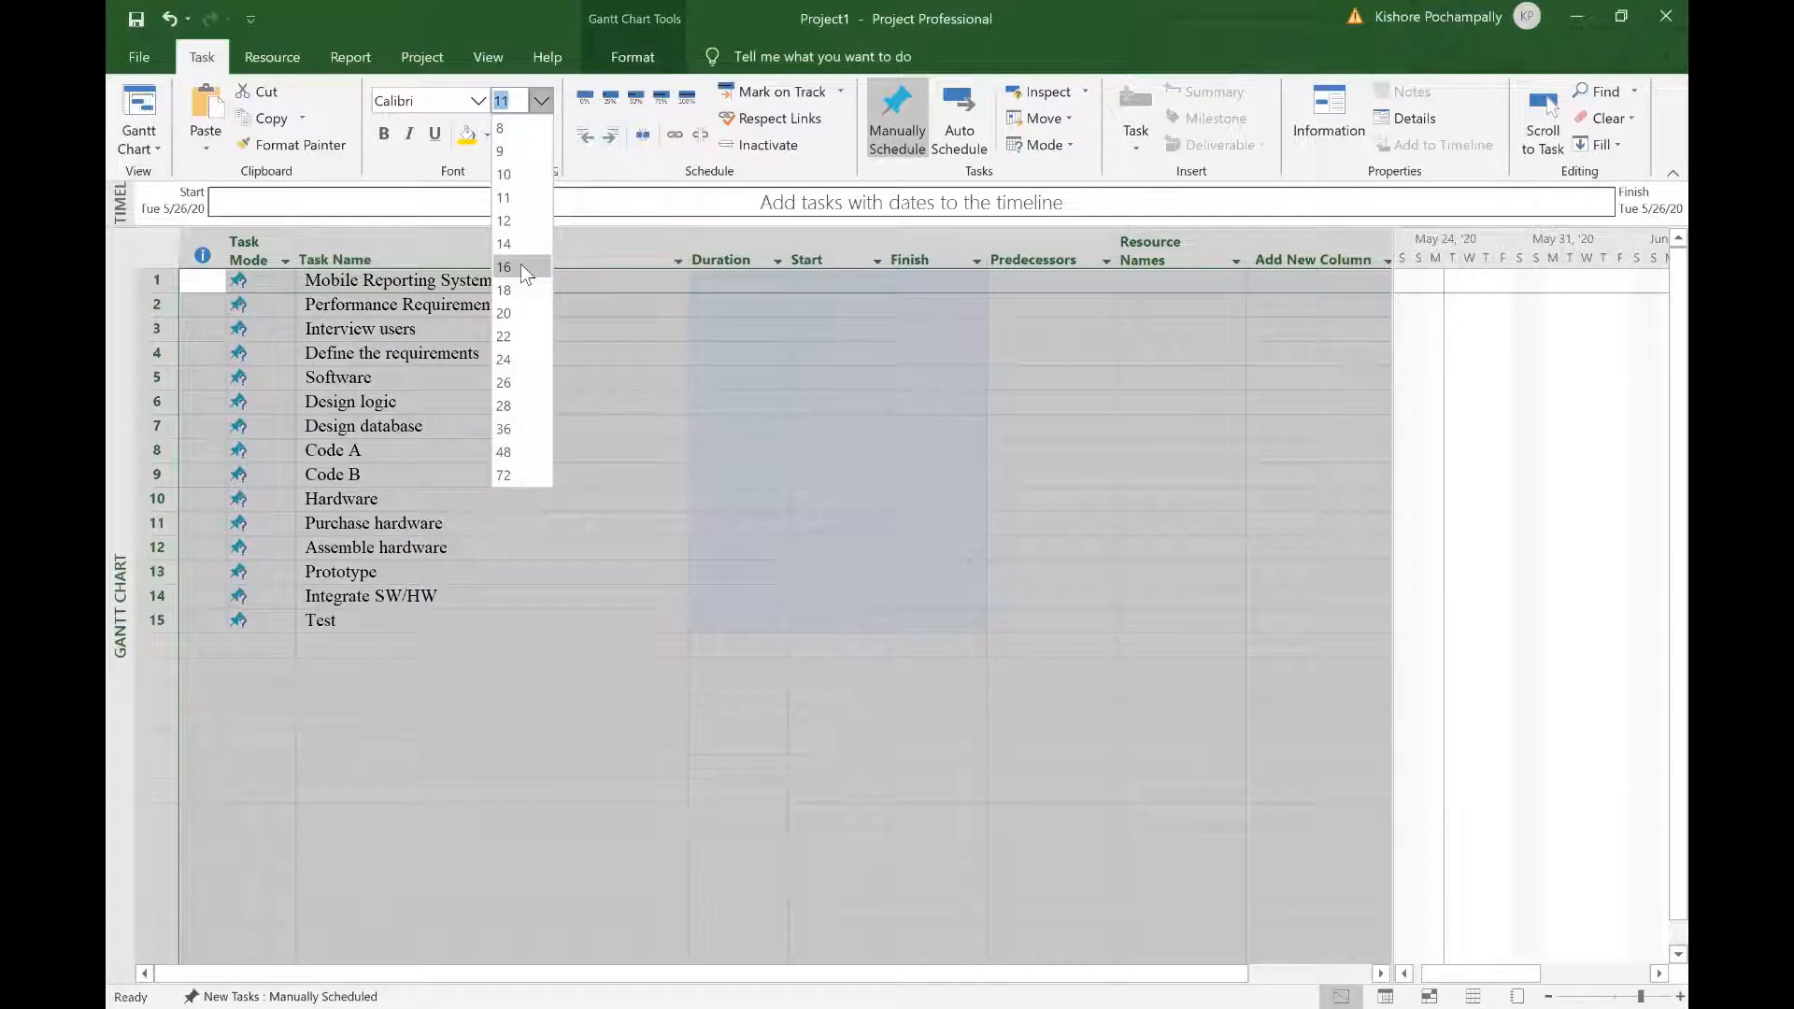
pyautogui.click(520, 263)
pyautogui.click(627, 594)
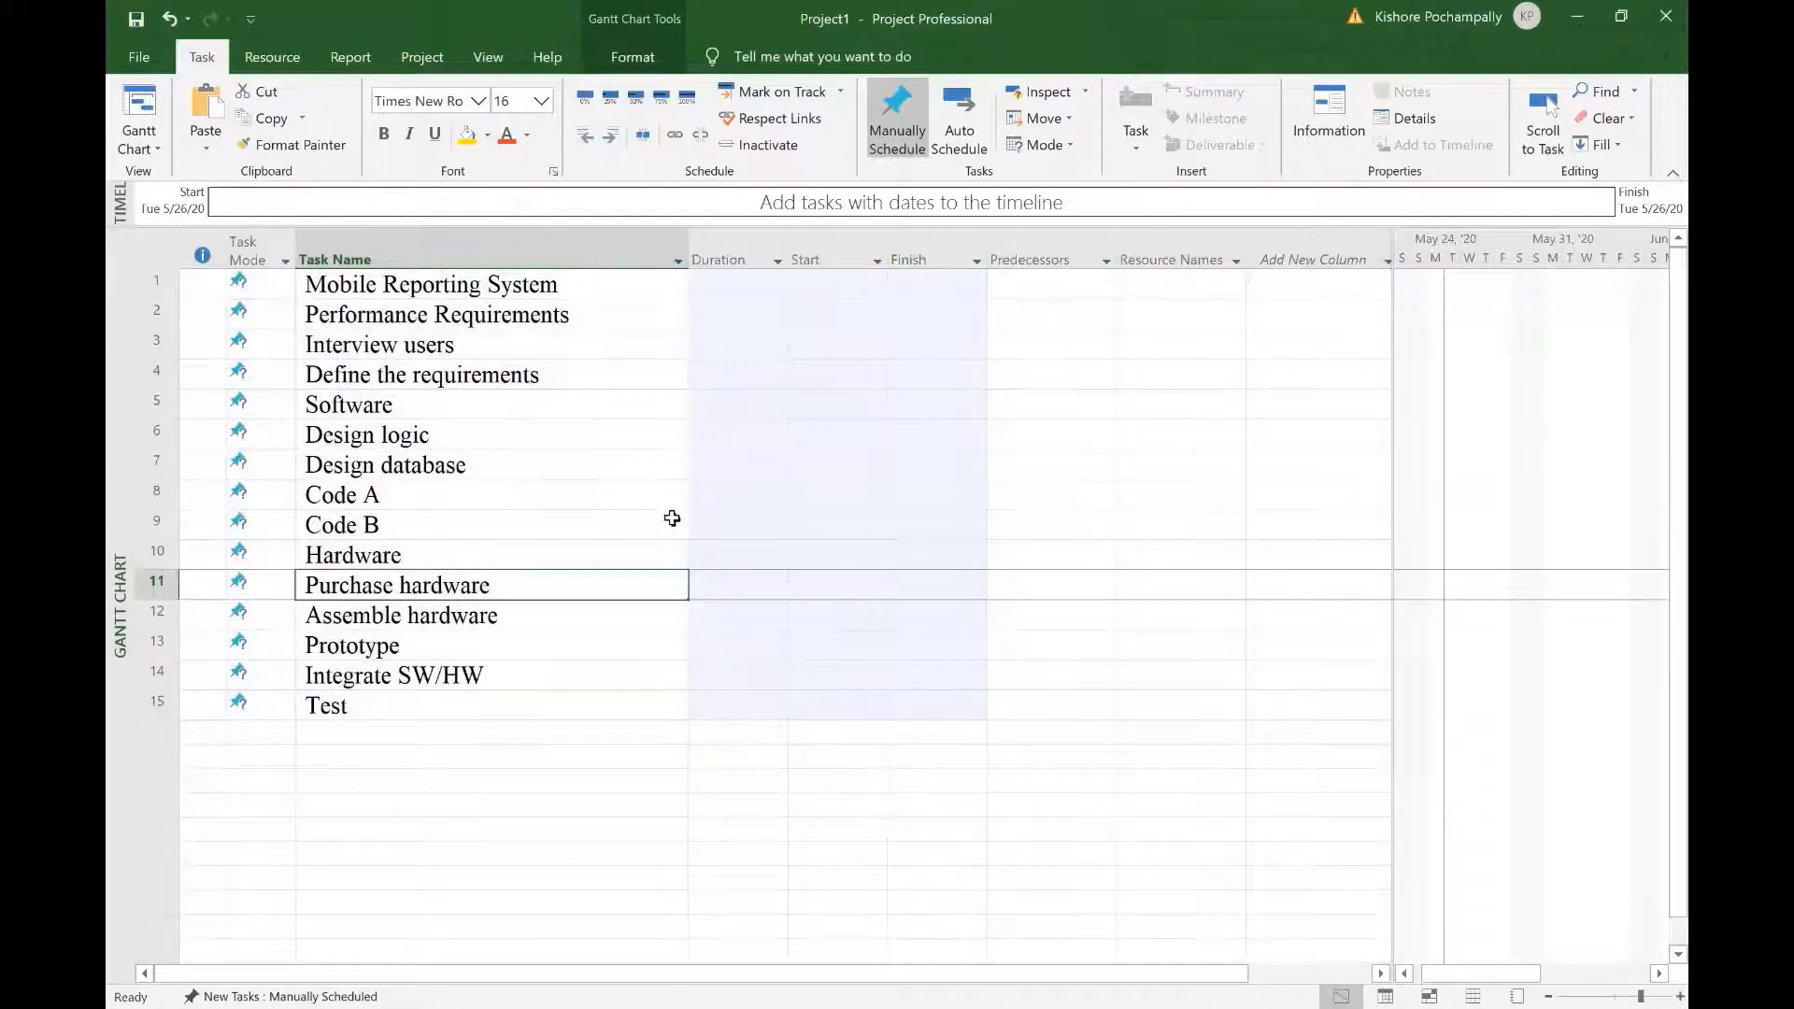
# Step: Indent Performance Requirements under Mobile Reporting System
pyautogui.click(617, 822)
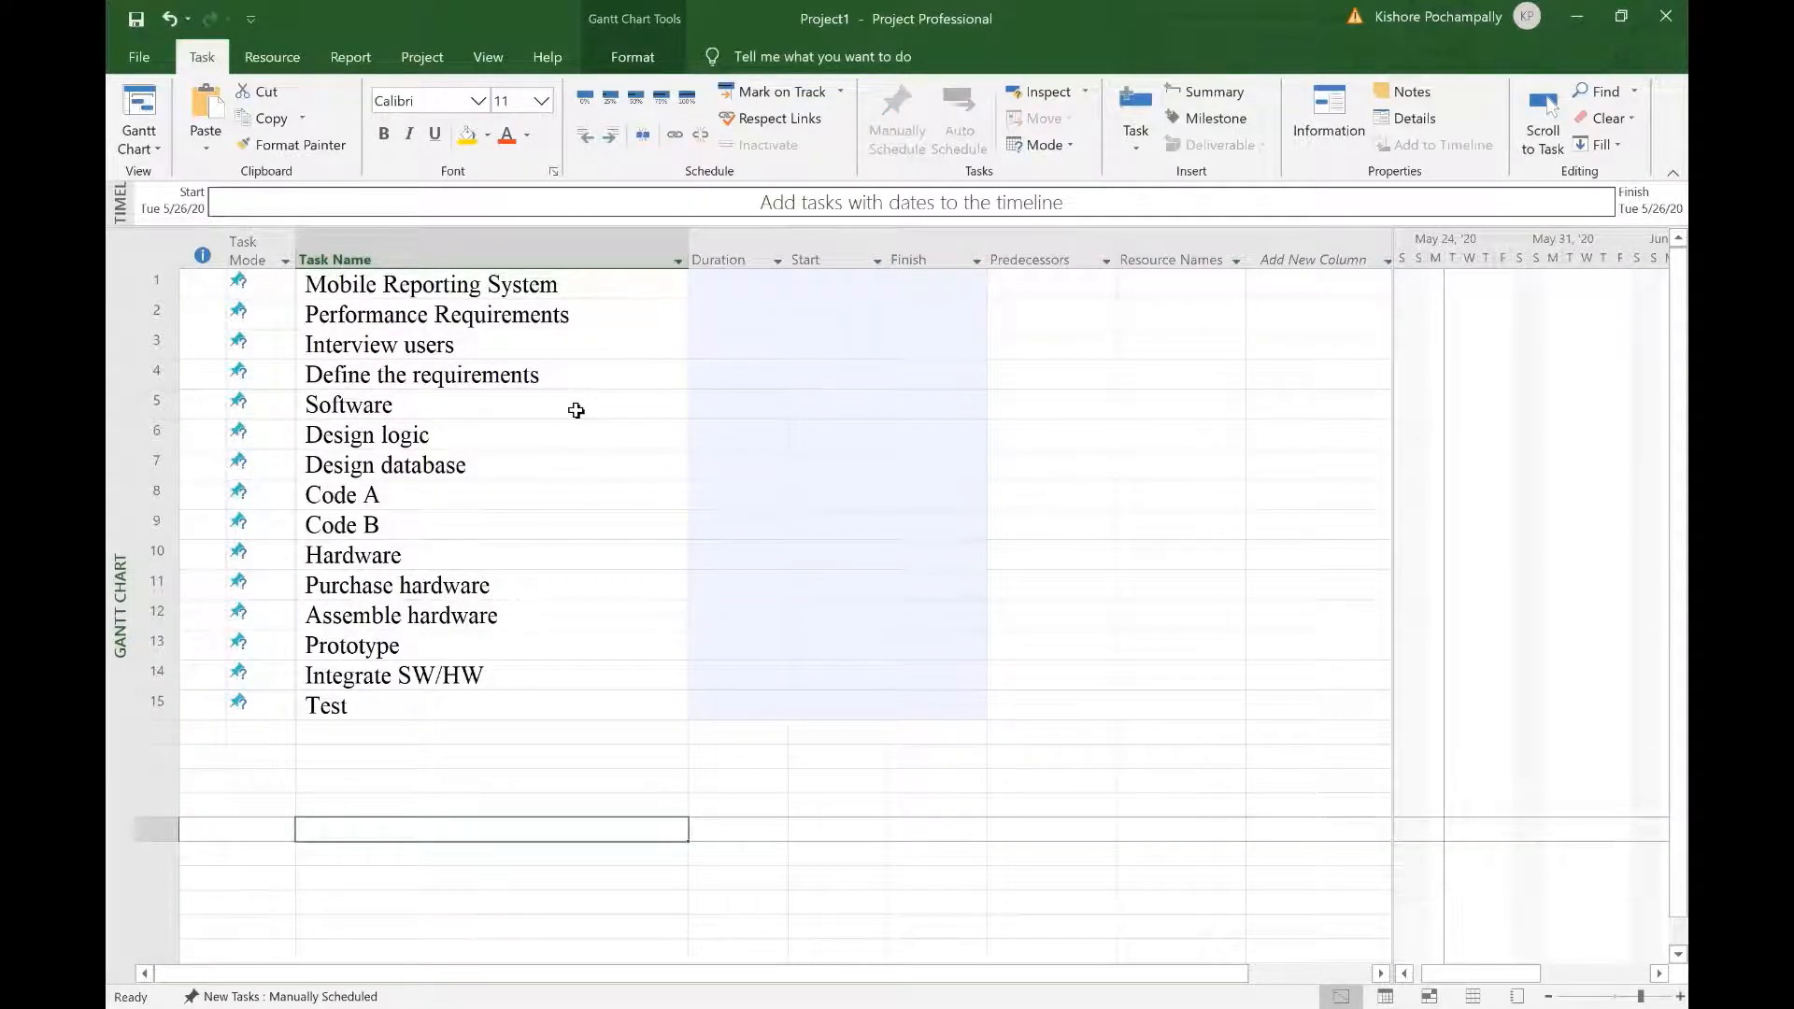
pyautogui.click(523, 317)
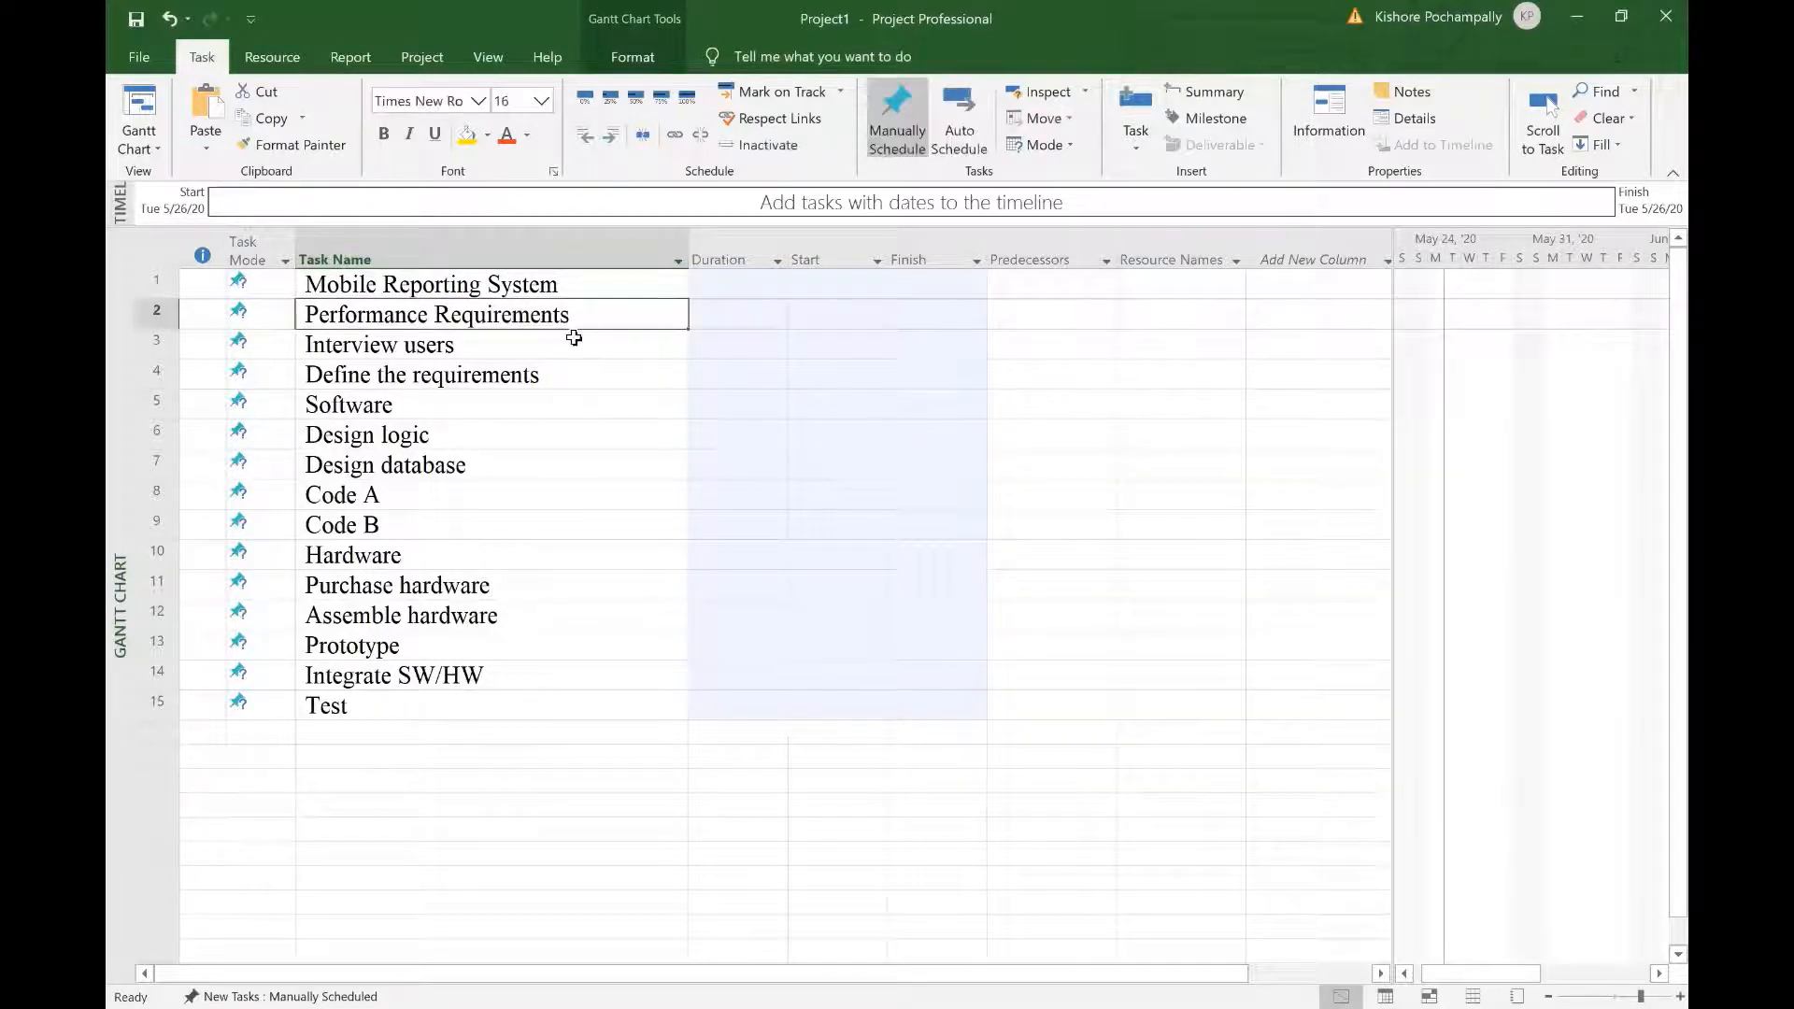
pyautogui.click(613, 136)
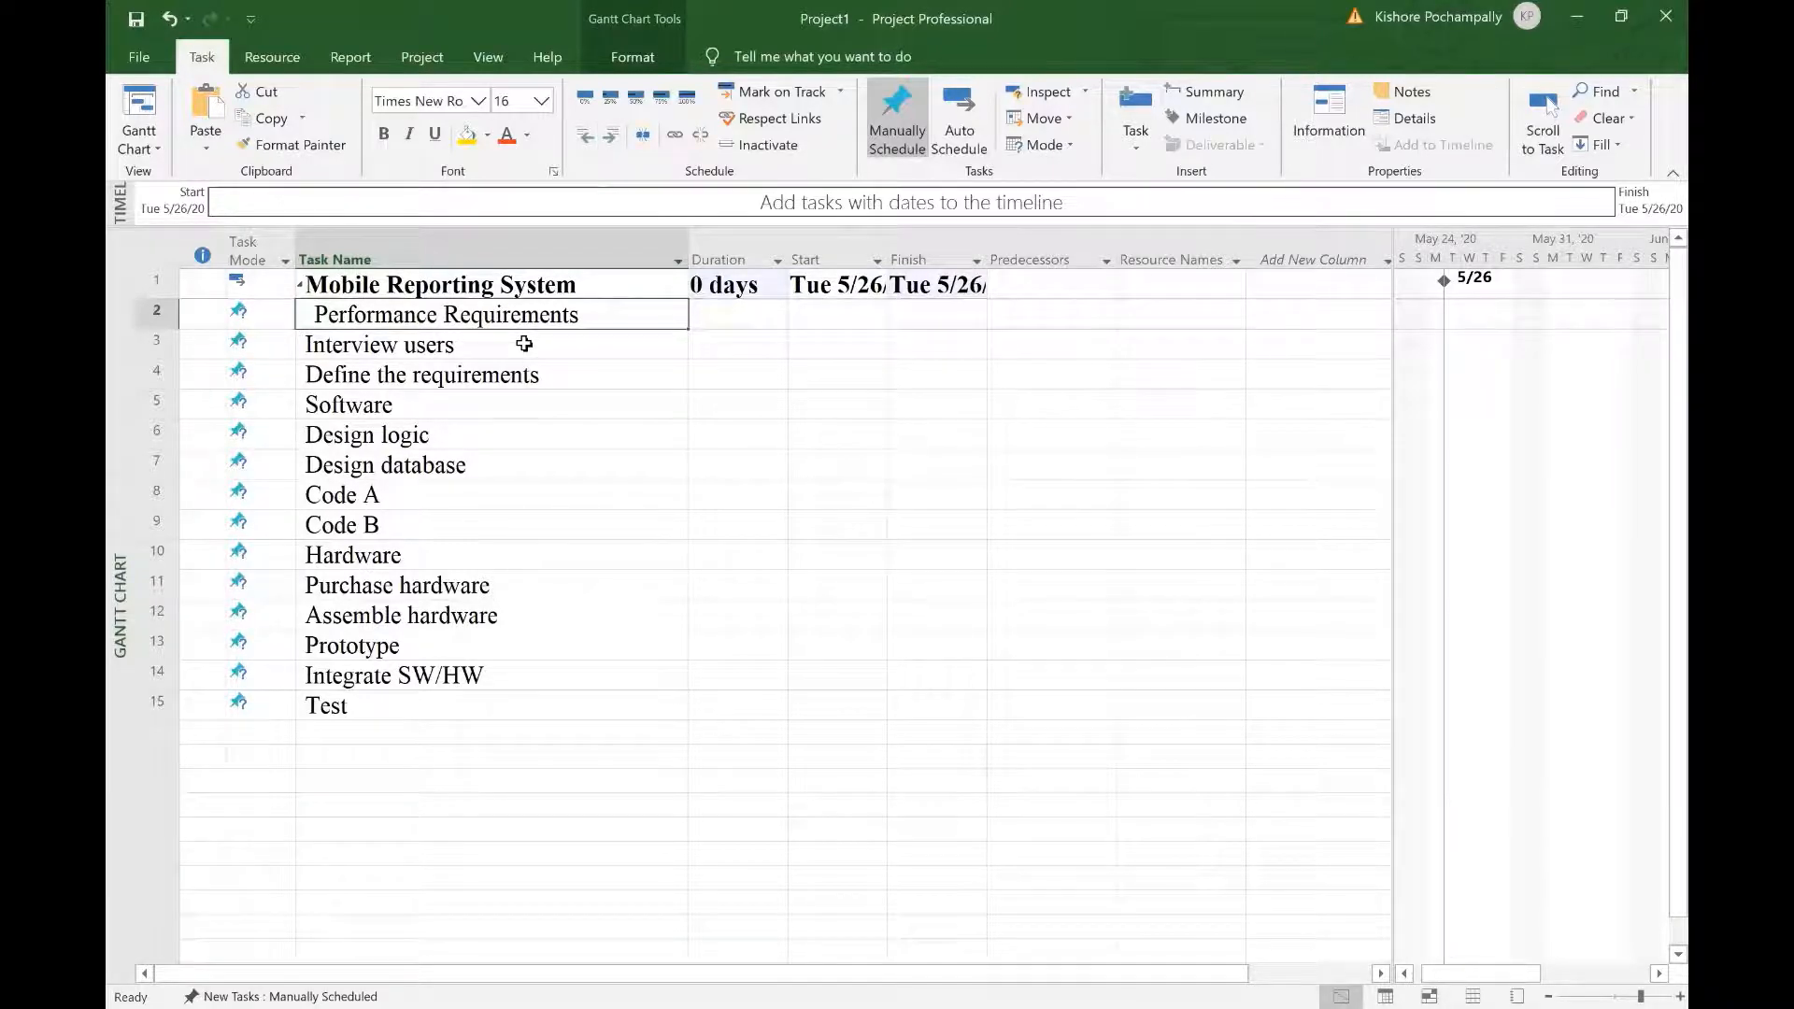
# Step: Indent Interview users and Define the requirements under Performance Requirements, then indent Software one level
pyautogui.moveTo(524, 344); pyautogui.dragTo(529, 374)
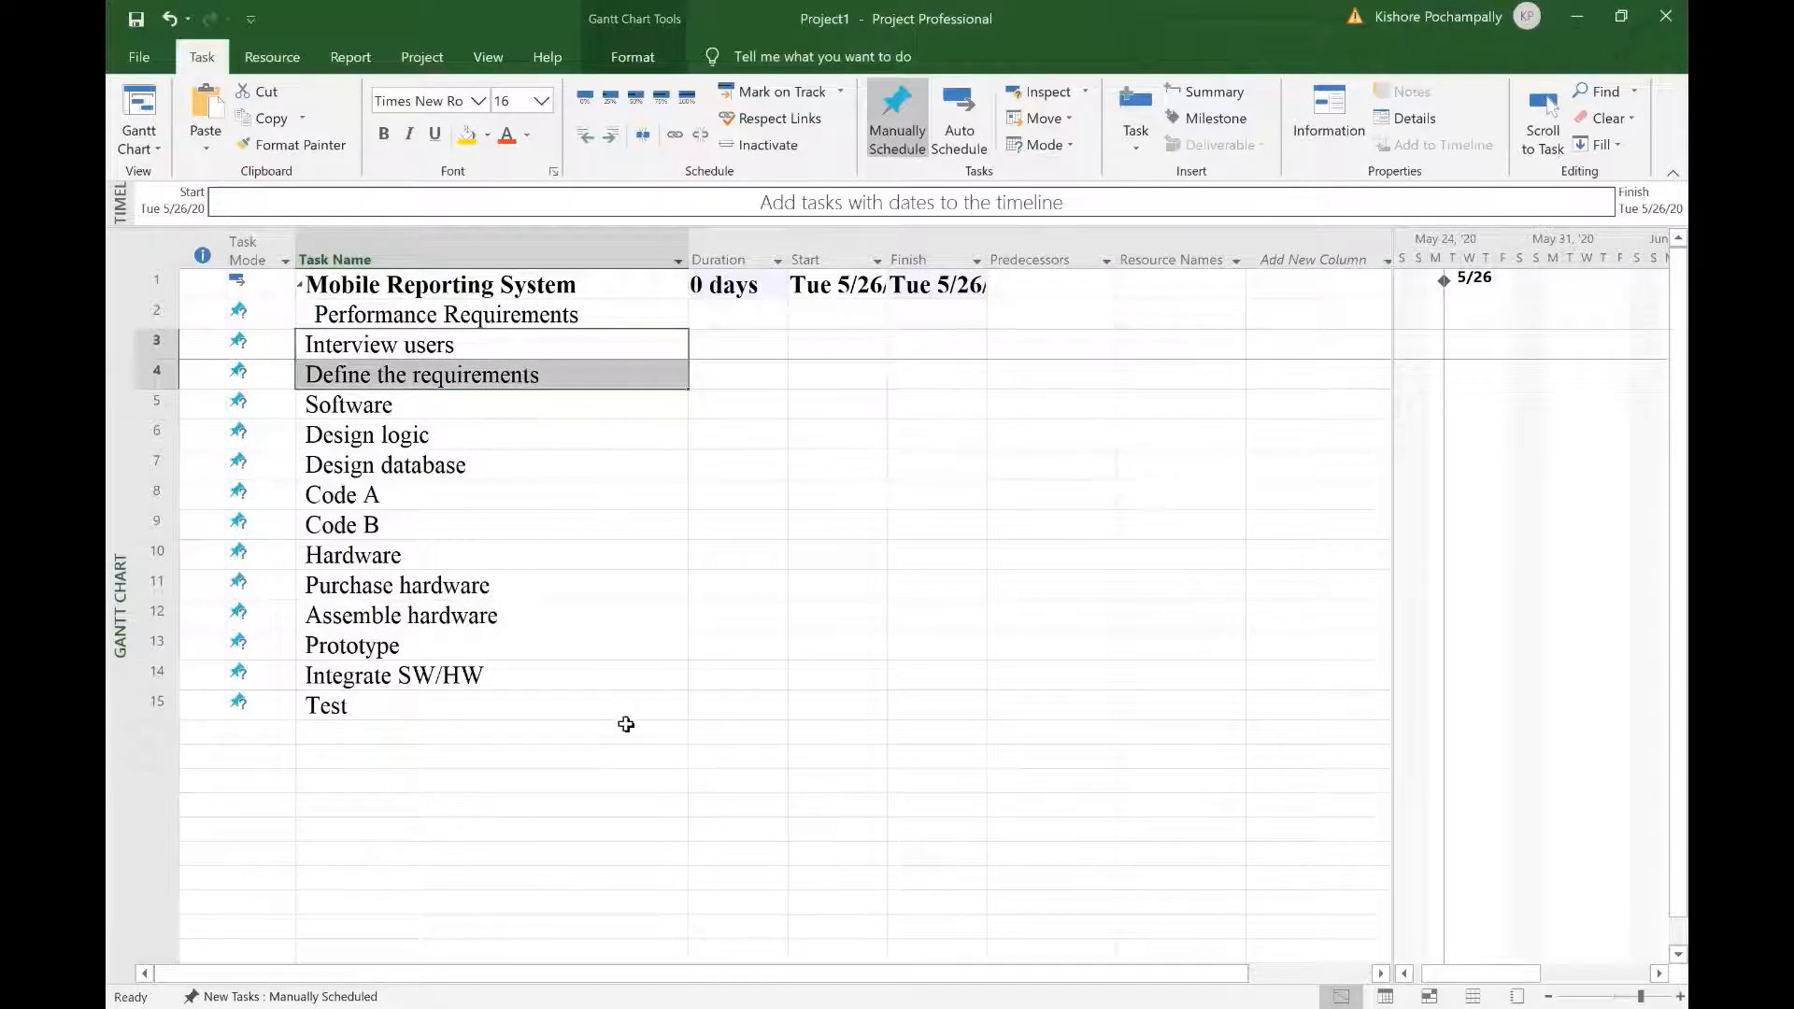
pyautogui.click(611, 140)
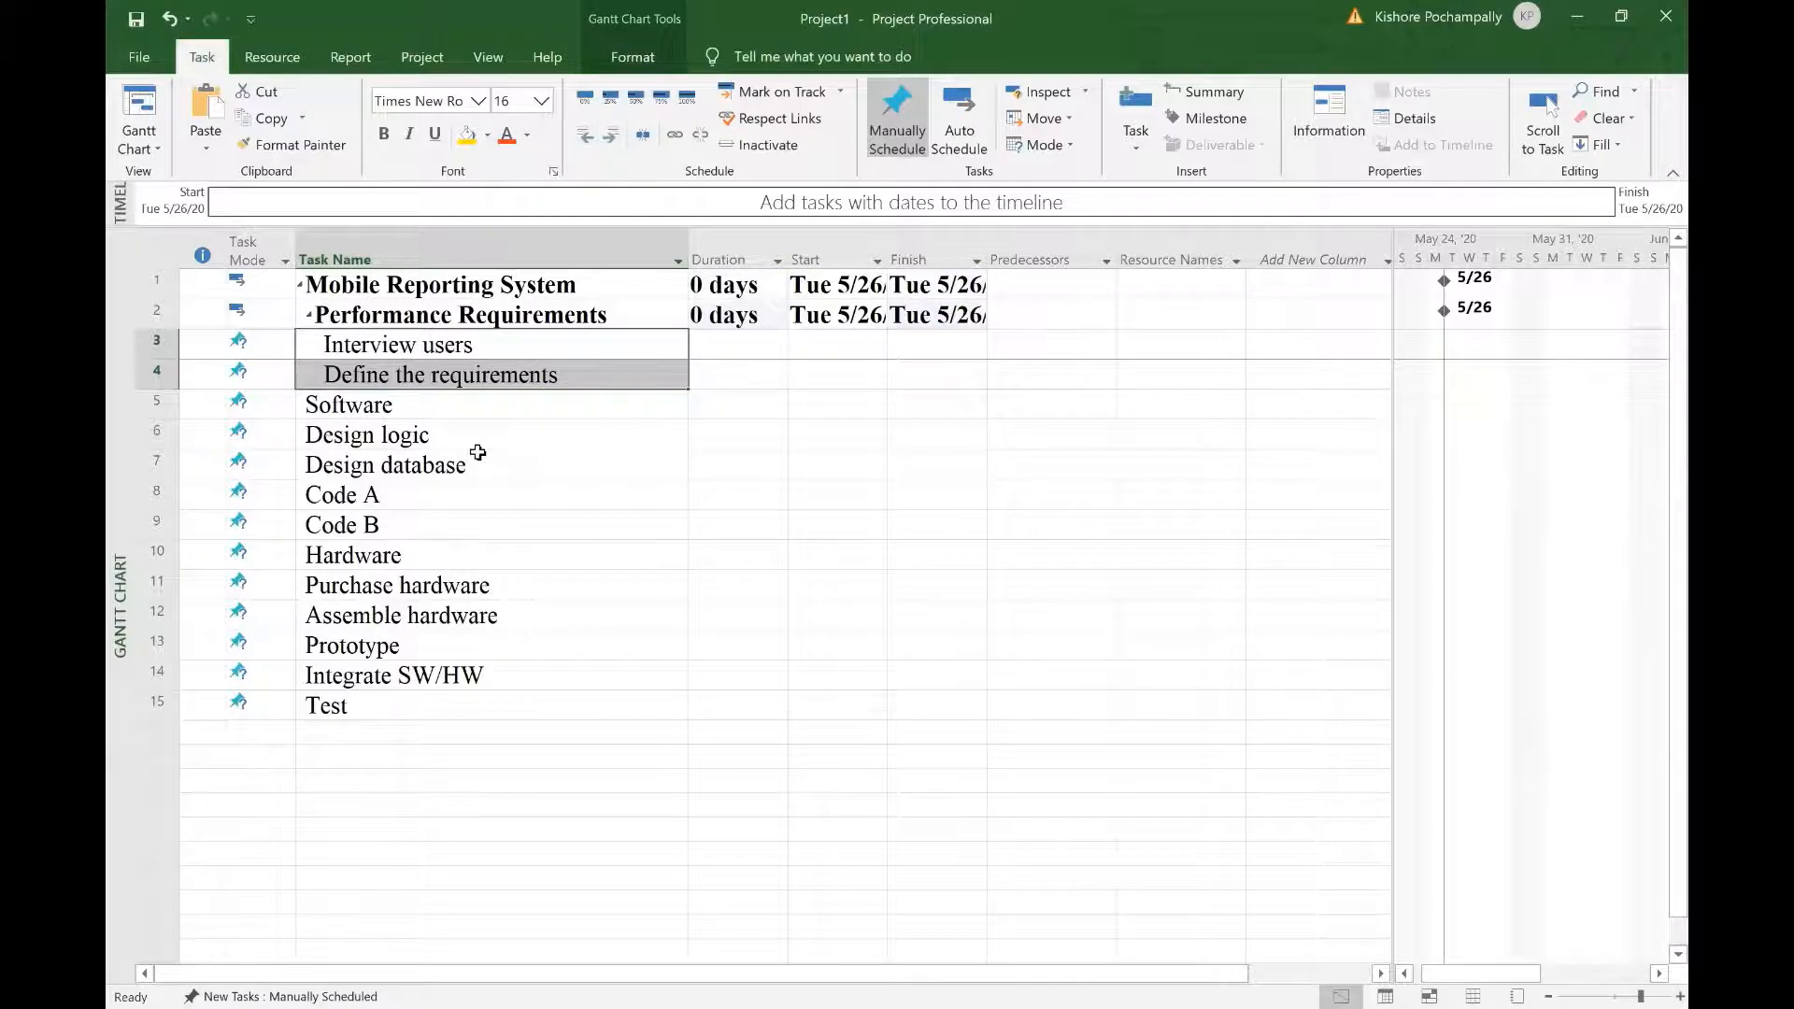
pyautogui.click(528, 420)
pyautogui.click(613, 144)
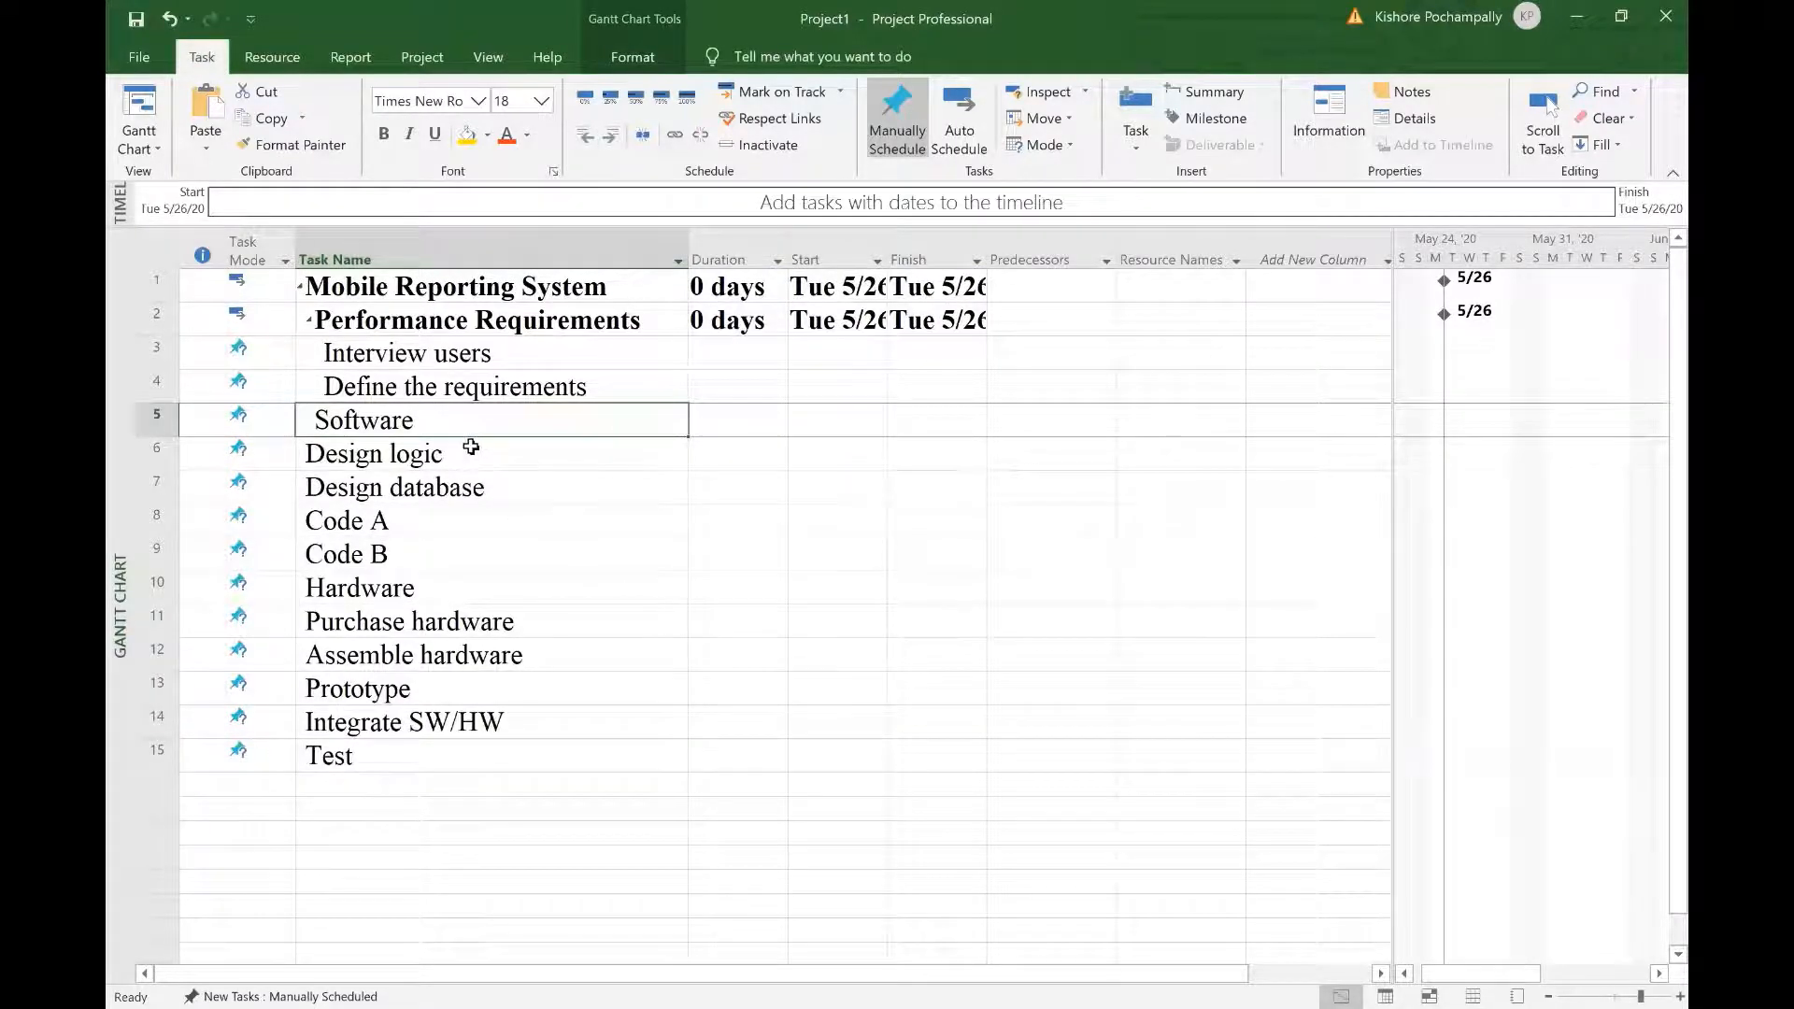
# Step: Nest Design logic through Code B under Software, and Purchase and Assemble hardware under an indented Hardware
pyautogui.moveTo(470, 452); pyautogui.dragTo(502, 558)
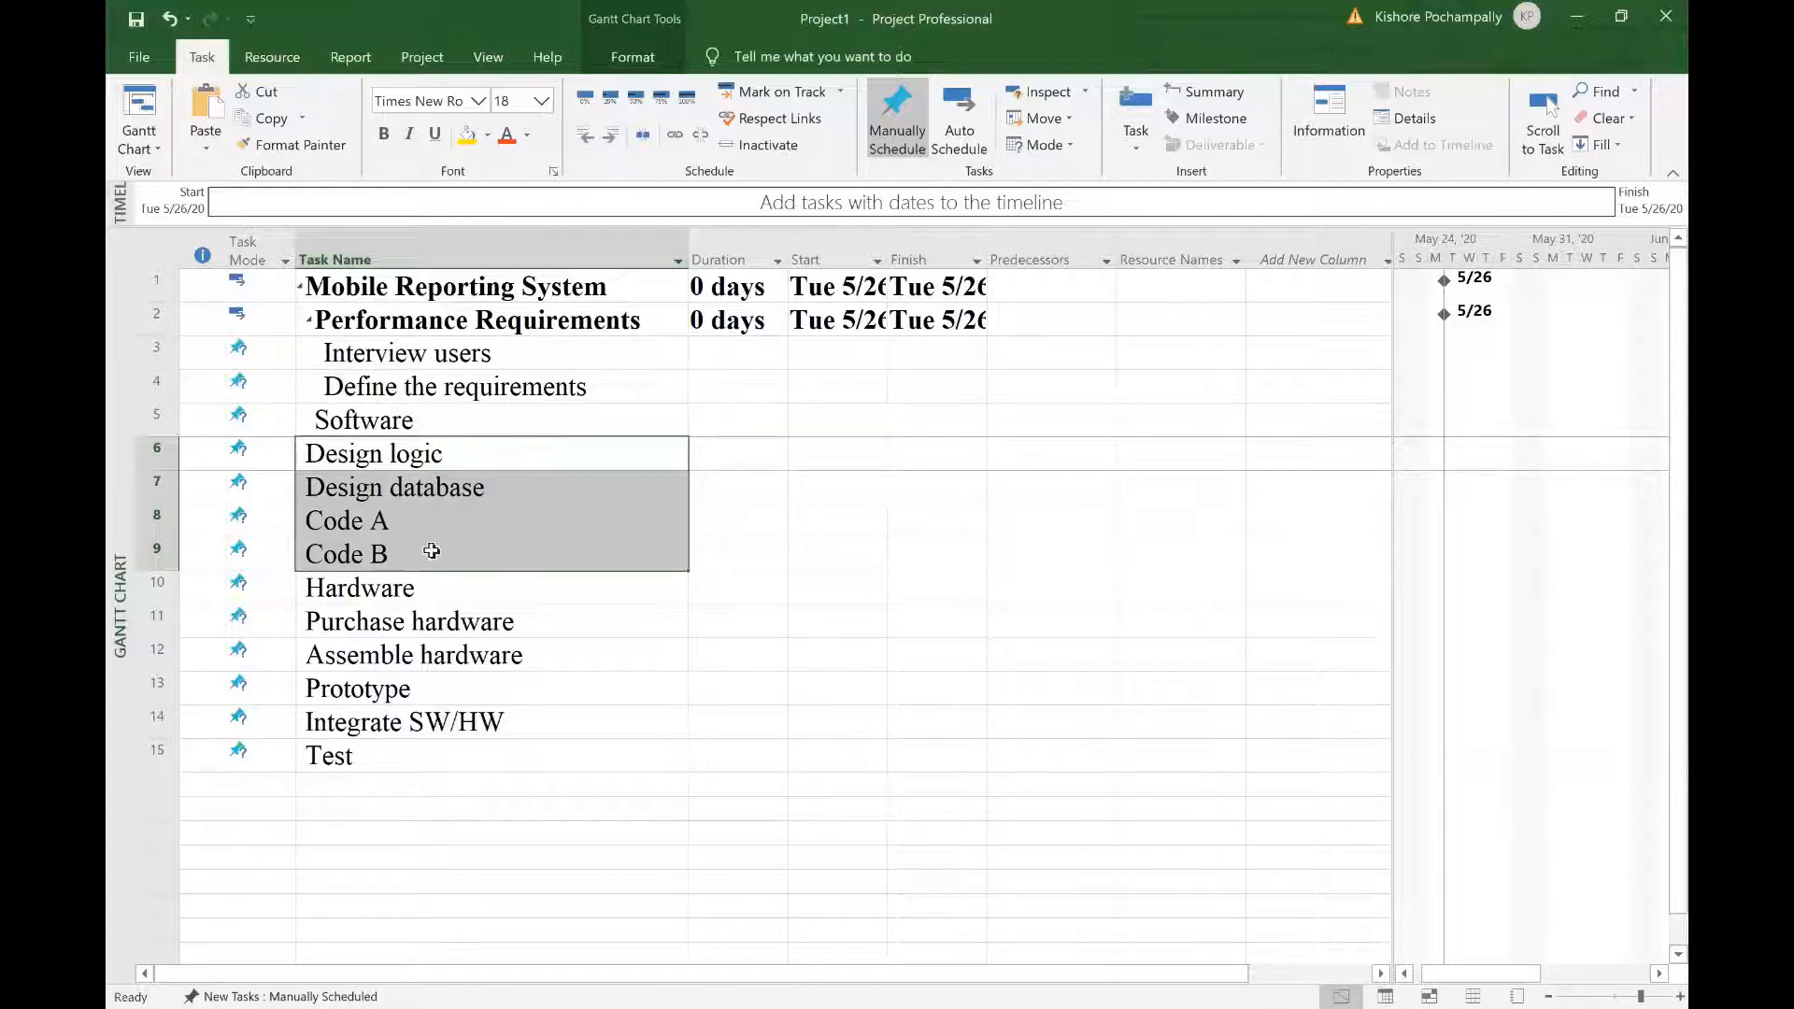
pyautogui.click(608, 141)
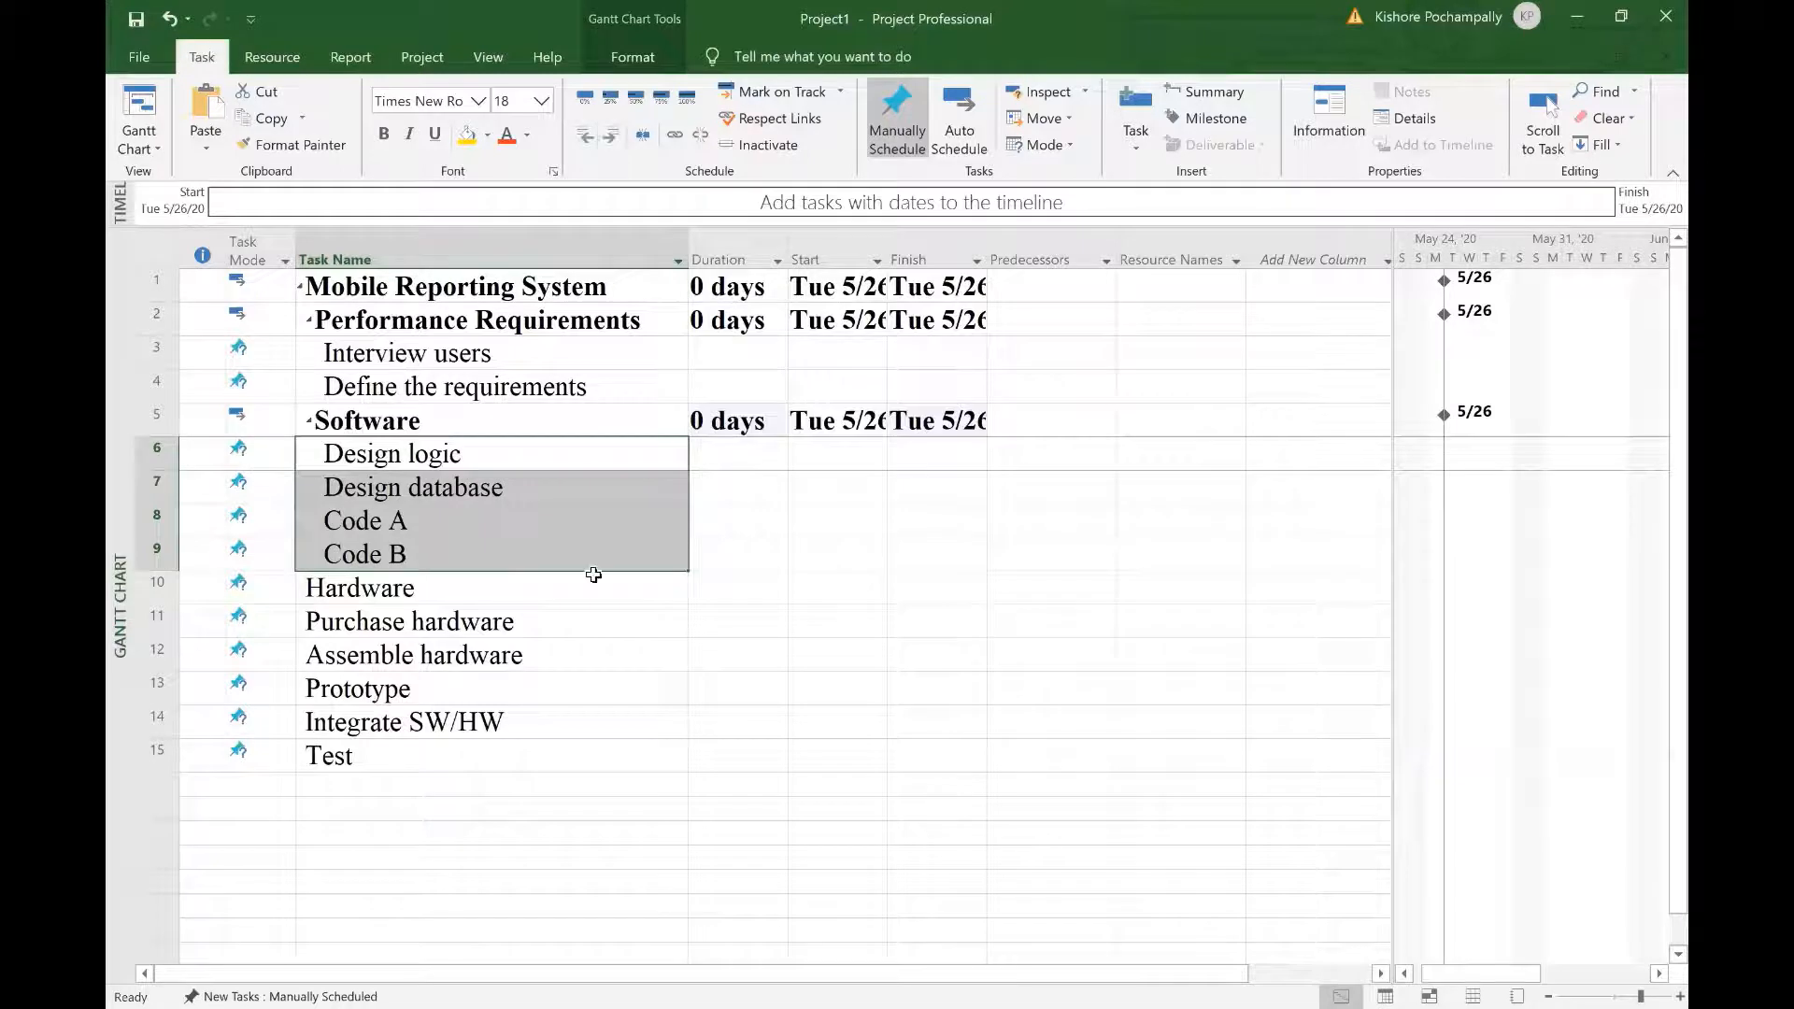
pyautogui.click(545, 595)
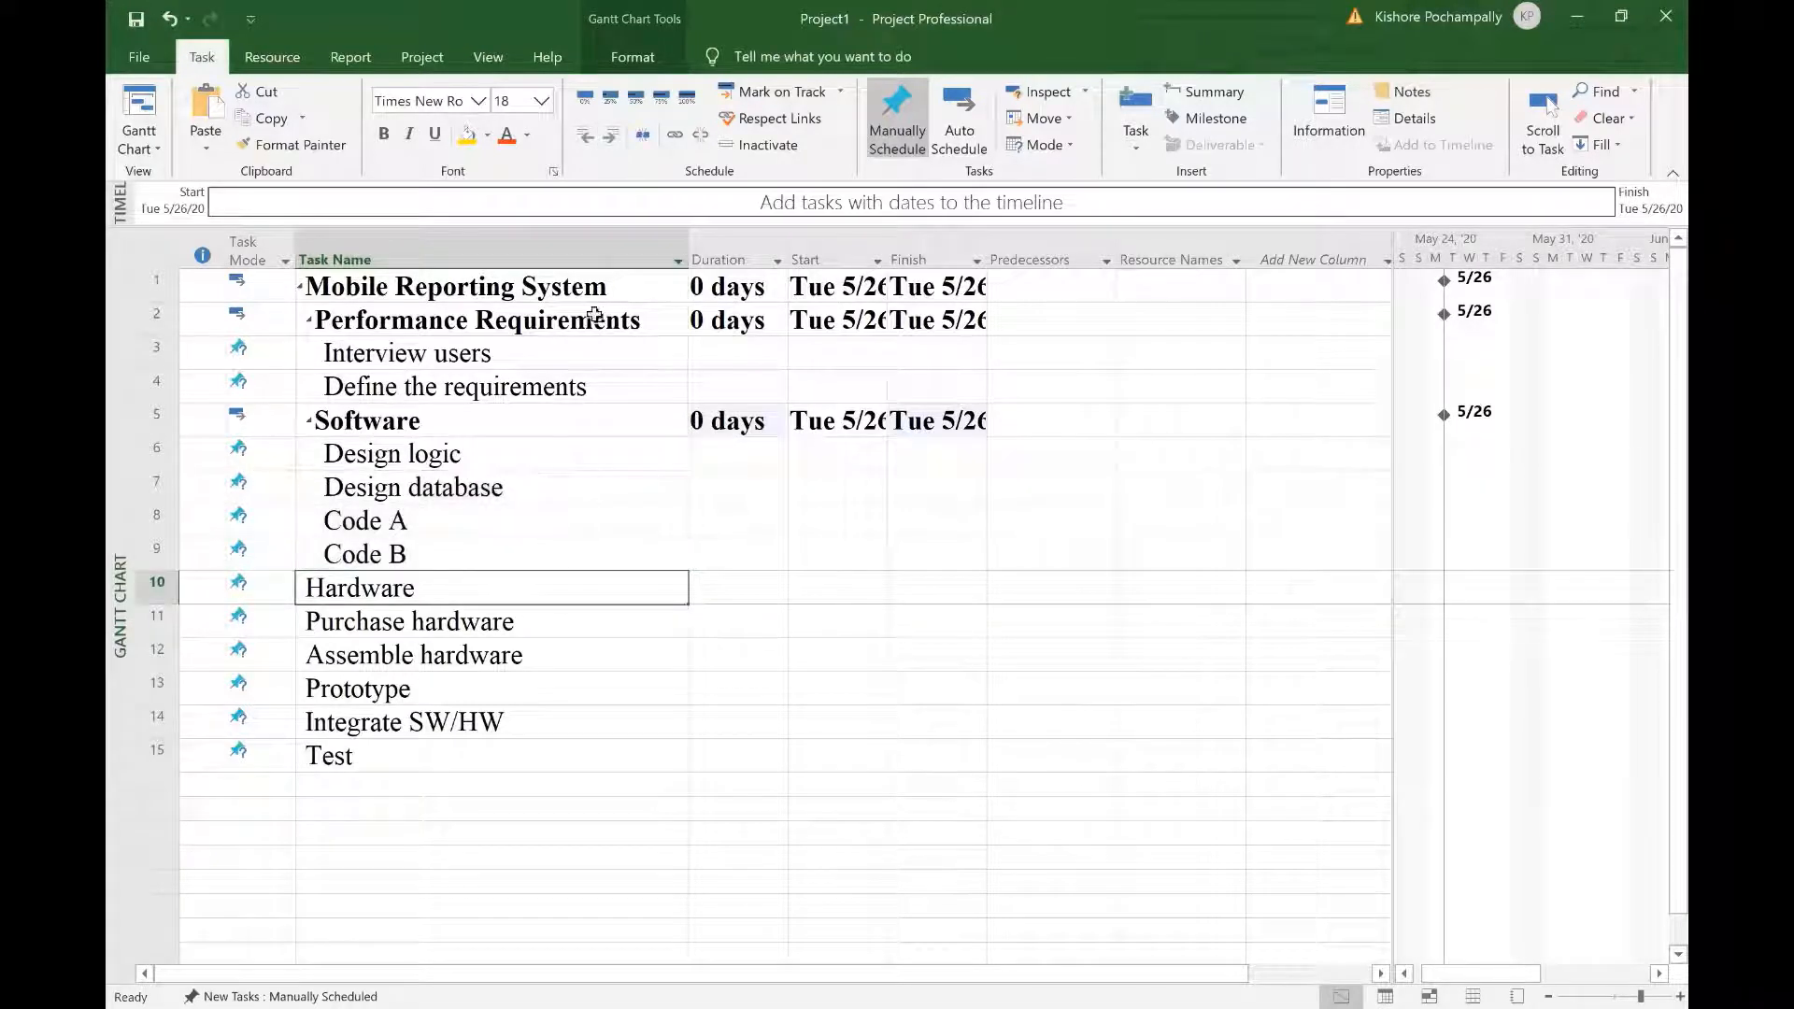
pyautogui.click(610, 140)
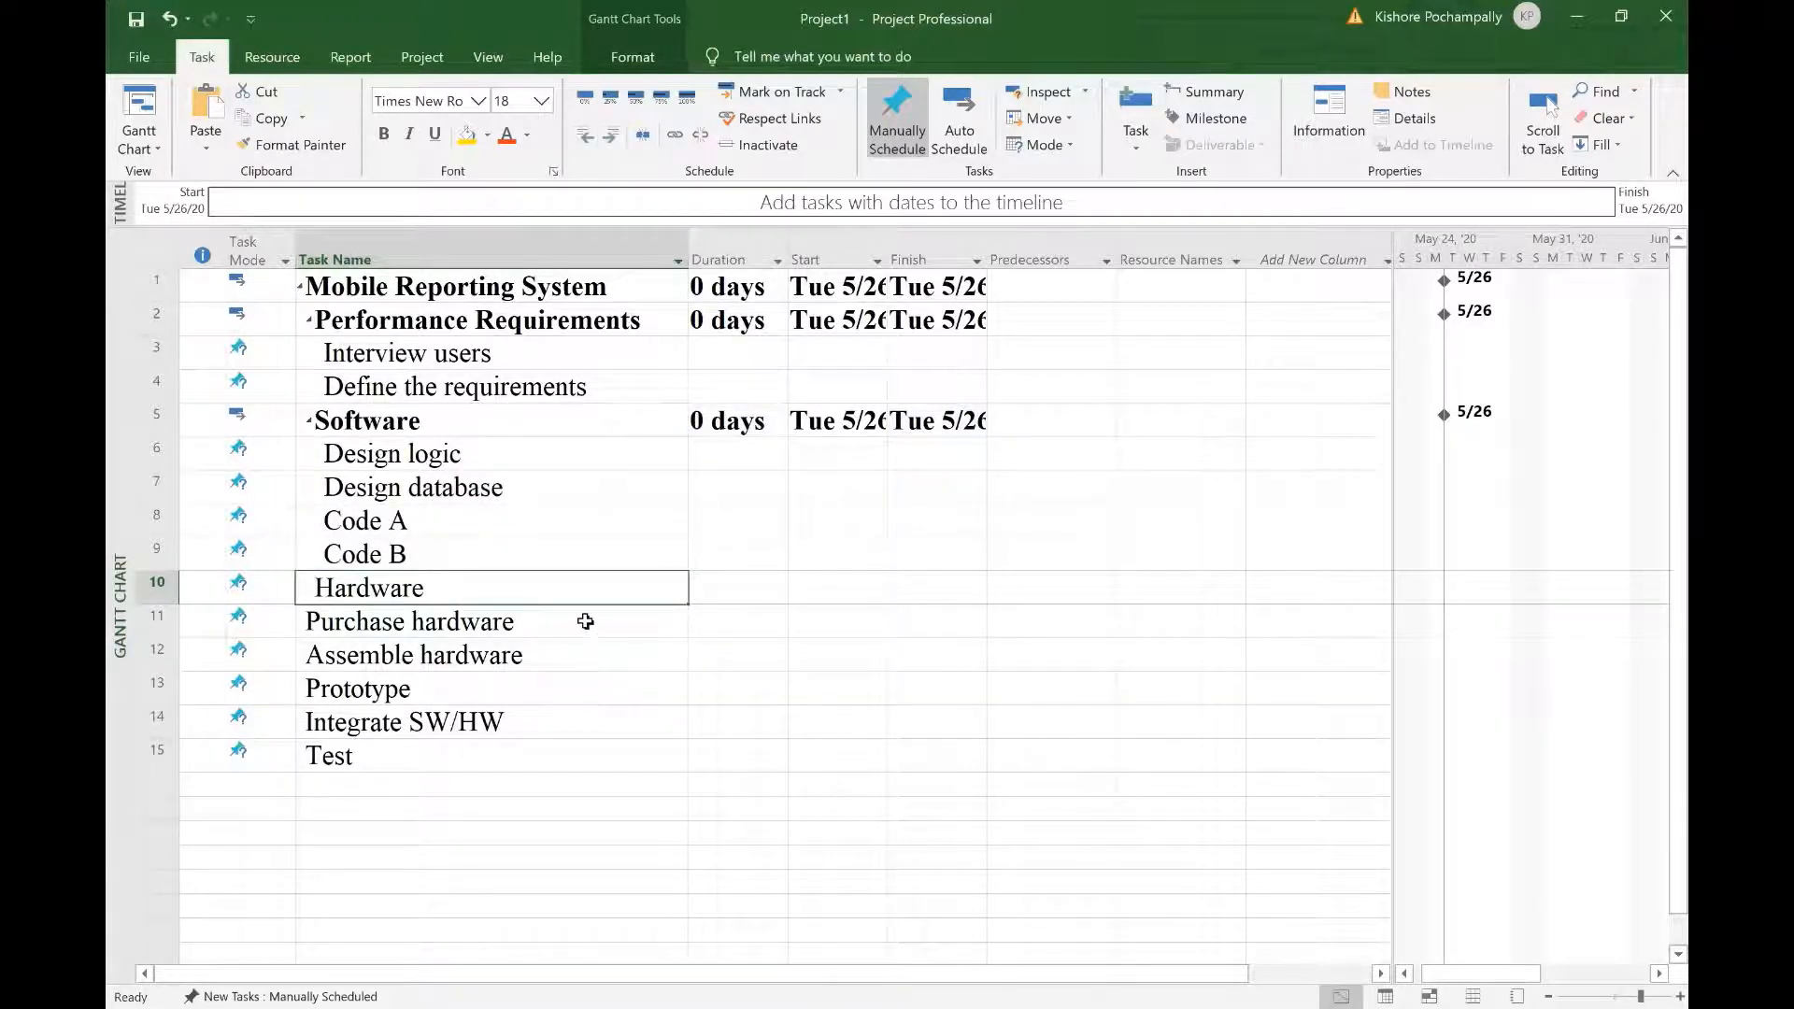
pyautogui.moveTo(585, 622); pyautogui.dragTo(589, 648)
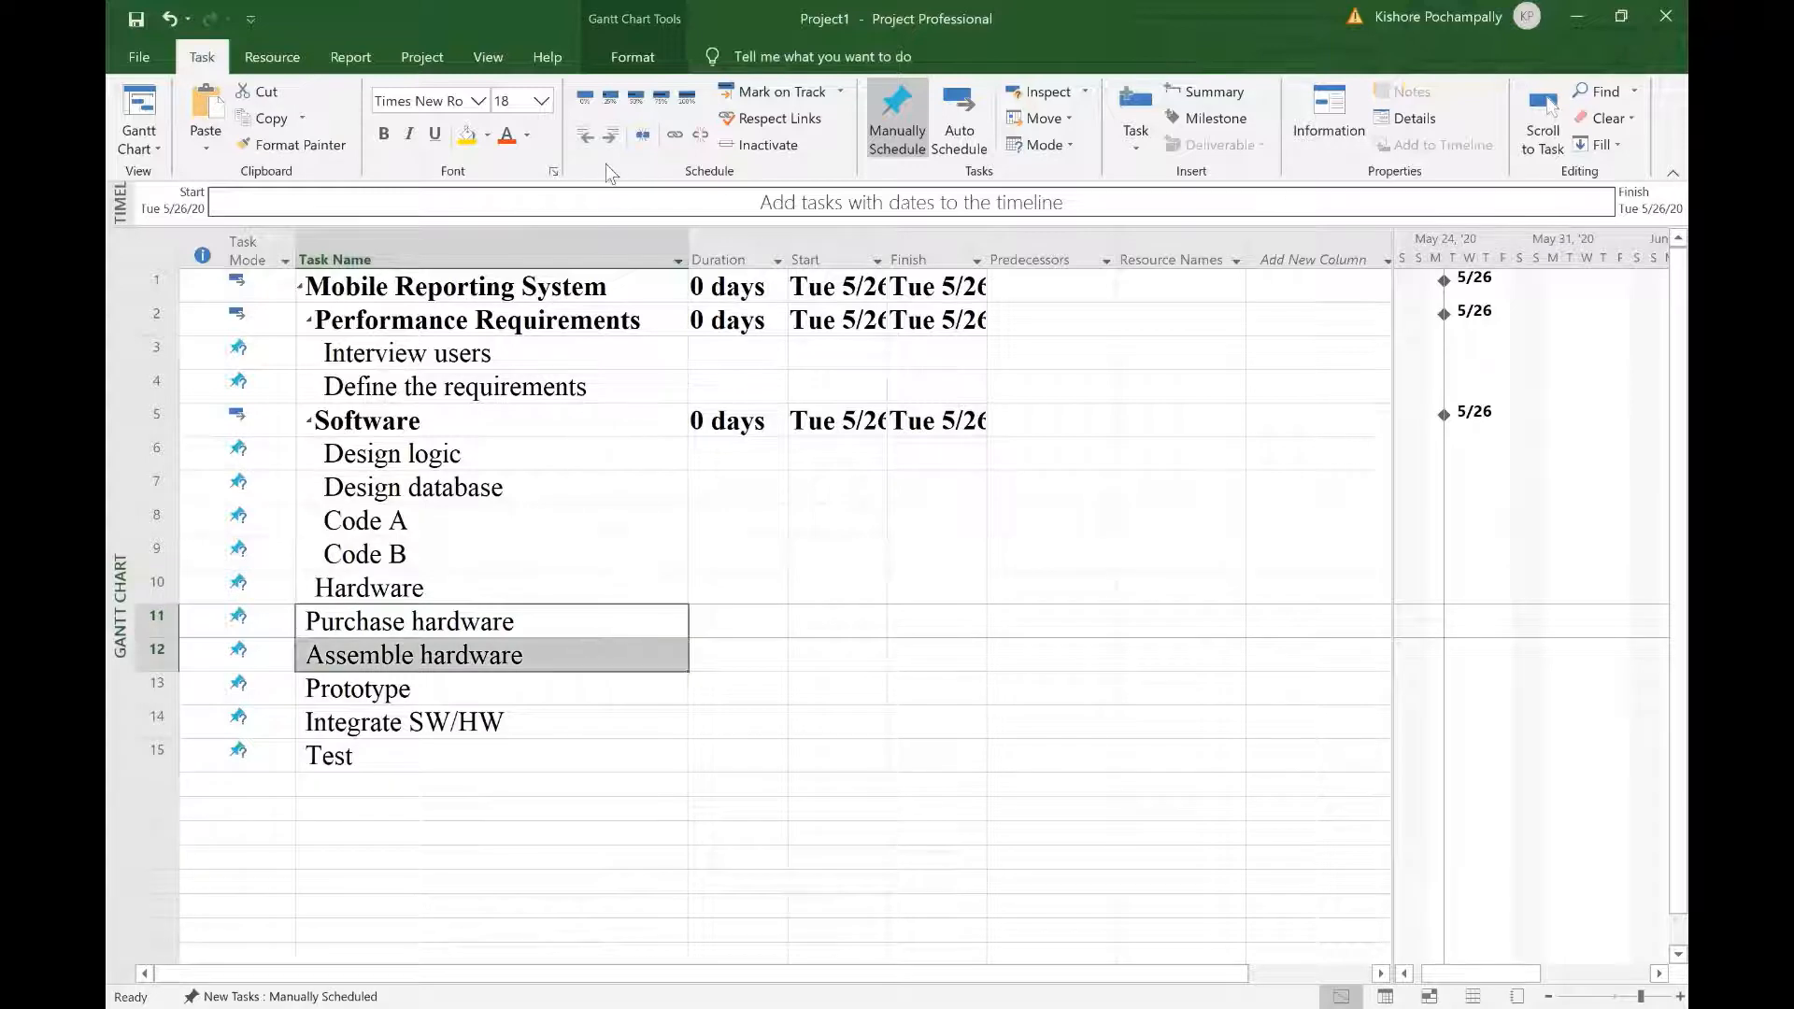
pyautogui.click(610, 138)
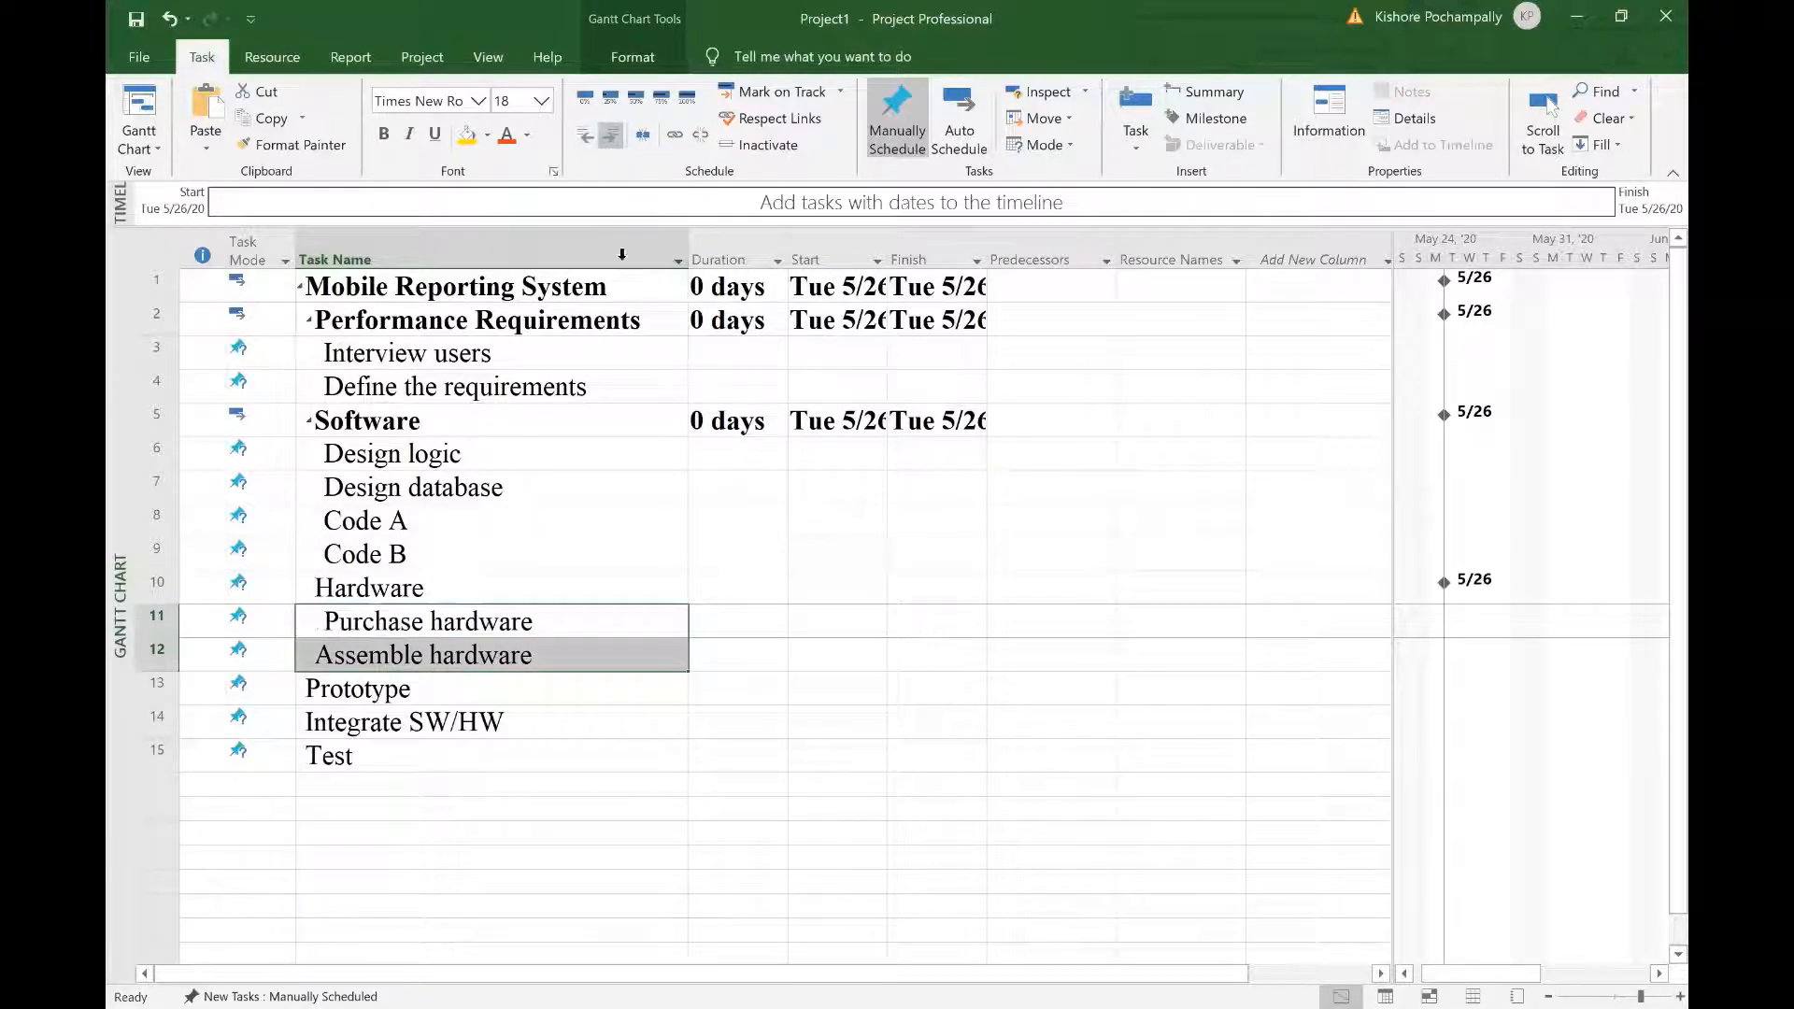
# Step: Indent Prototype one level with Integrate SW/HW and Test nested beneath it
pyautogui.click(517, 699)
pyautogui.click(610, 138)
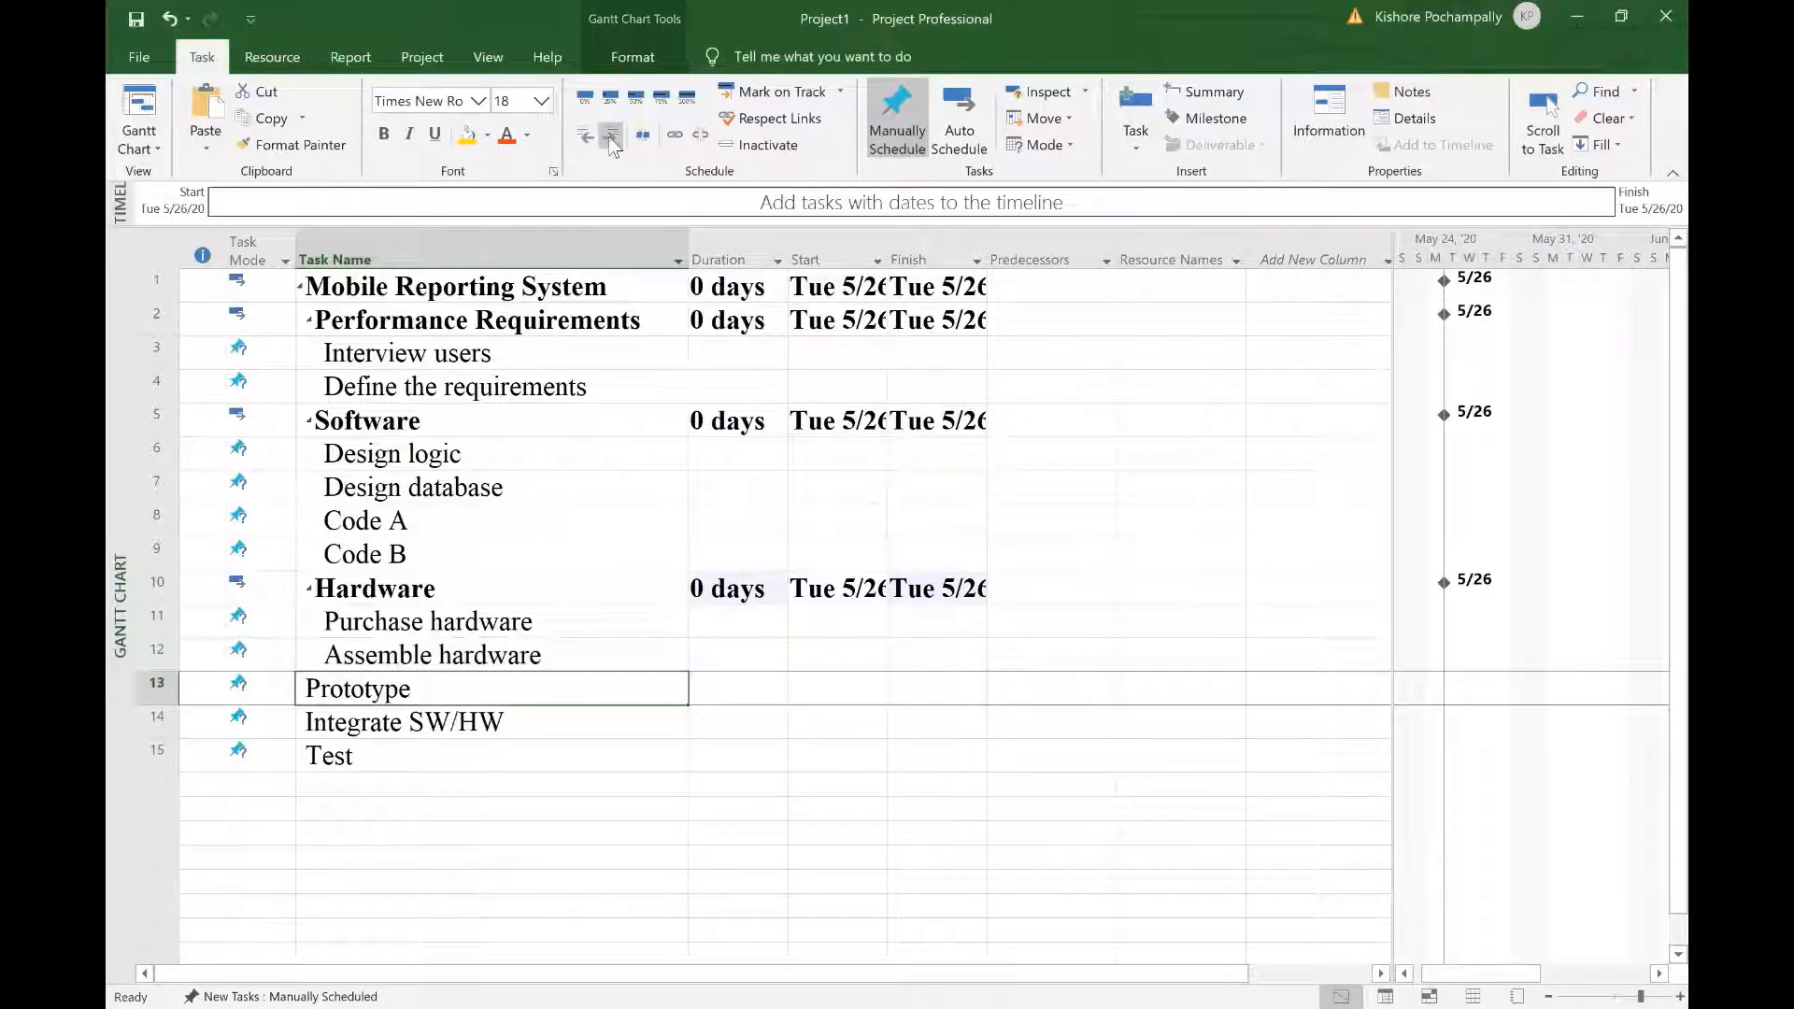
pyautogui.moveTo(549, 725); pyautogui.dragTo(549, 748)
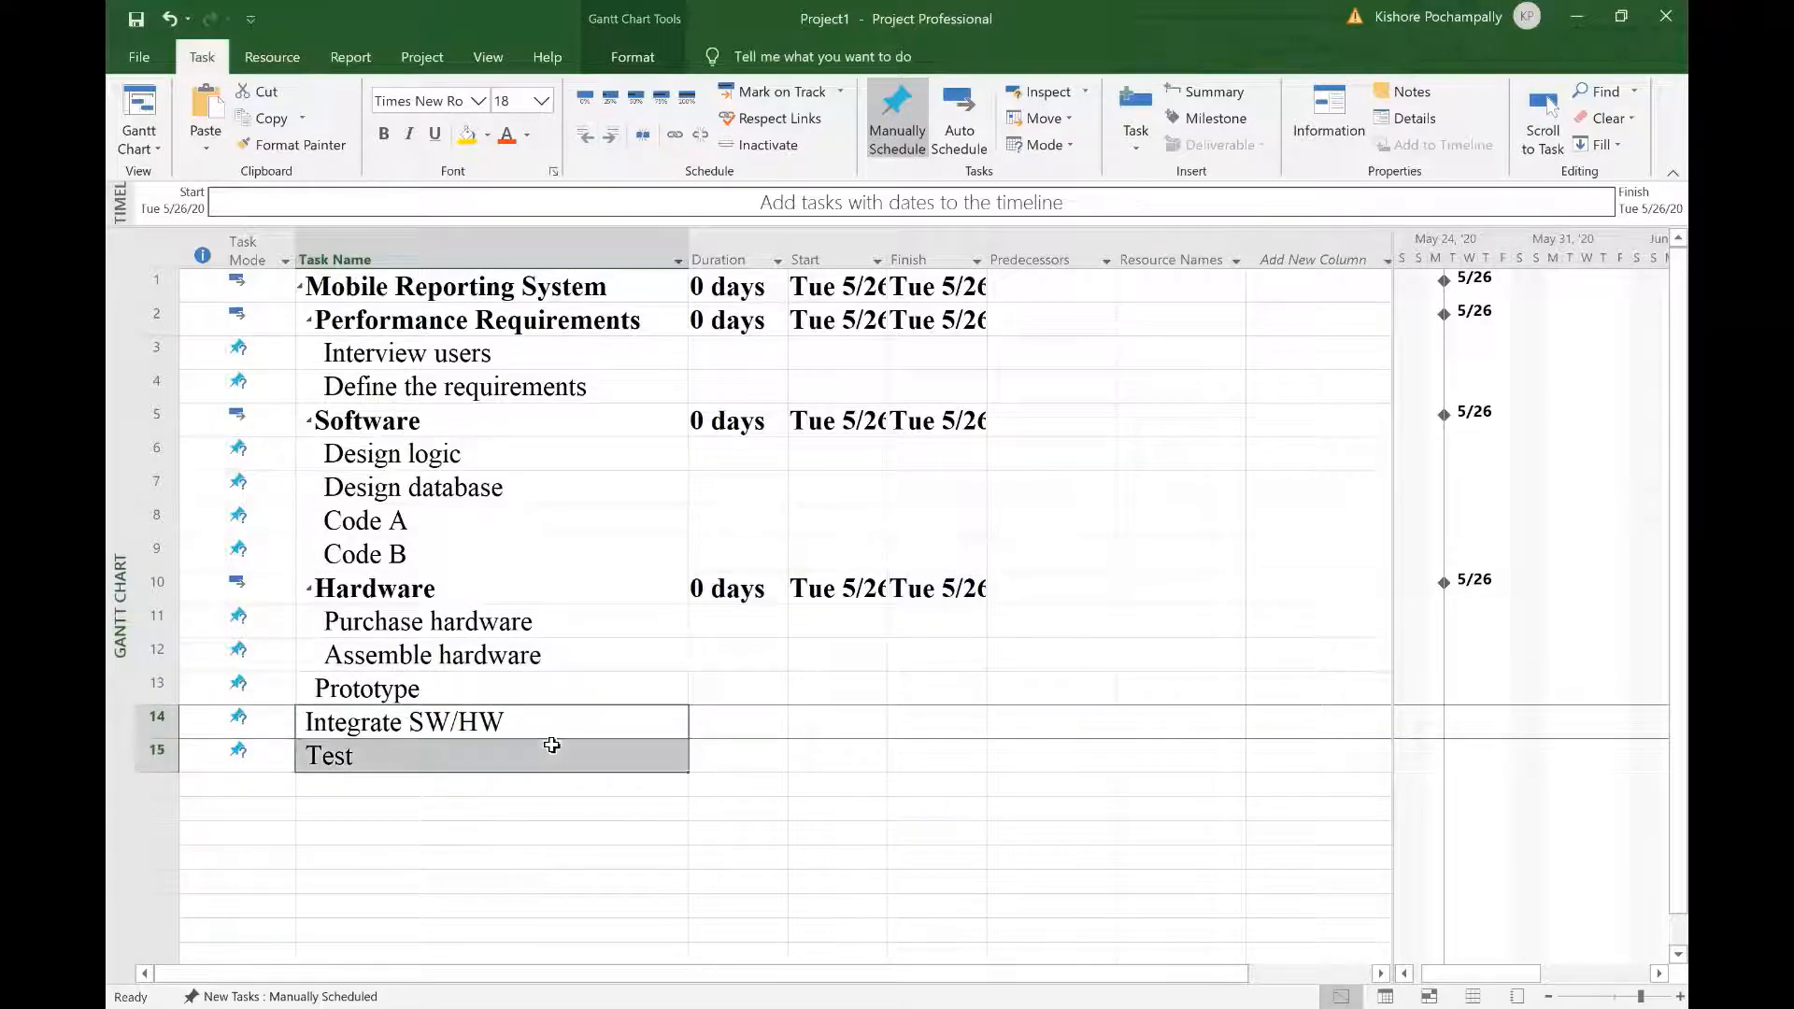
pyautogui.click(609, 136)
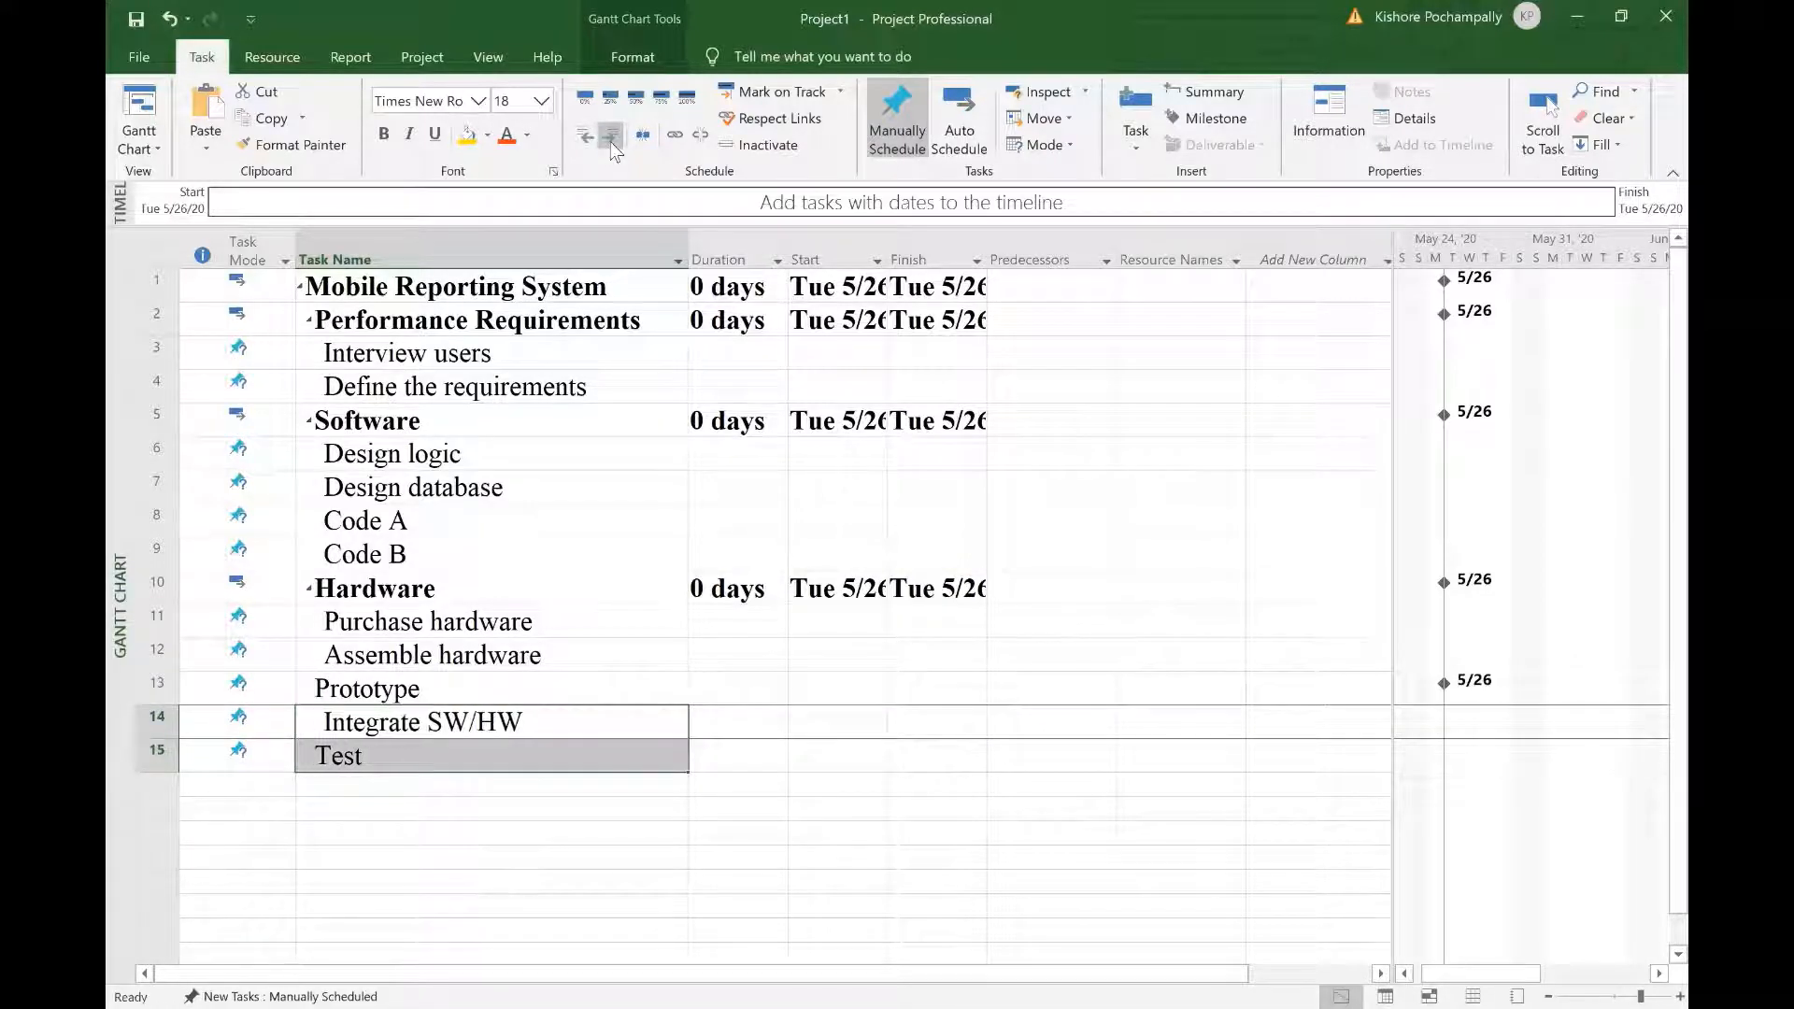
pyautogui.click(649, 852)
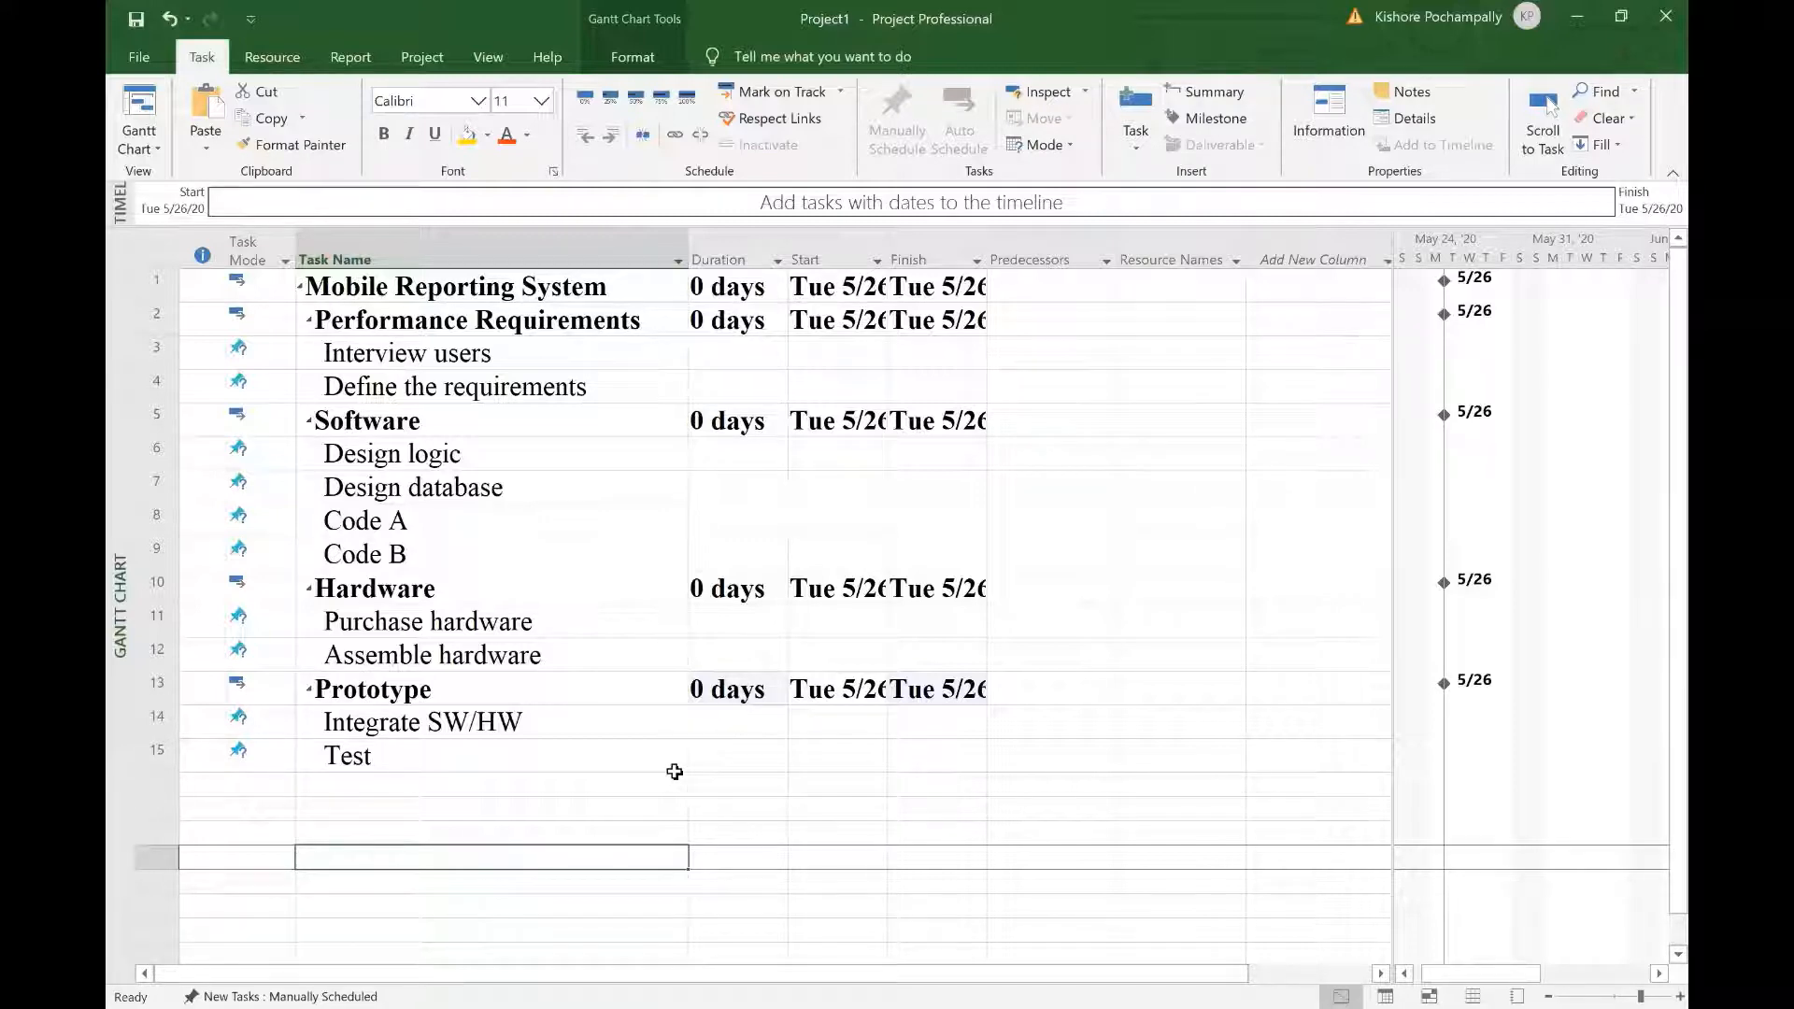
# Step: Autofit the Duration, Start and Finish columns and widen the task table beside the Gantt chart
pyautogui.doubleClick(789, 257)
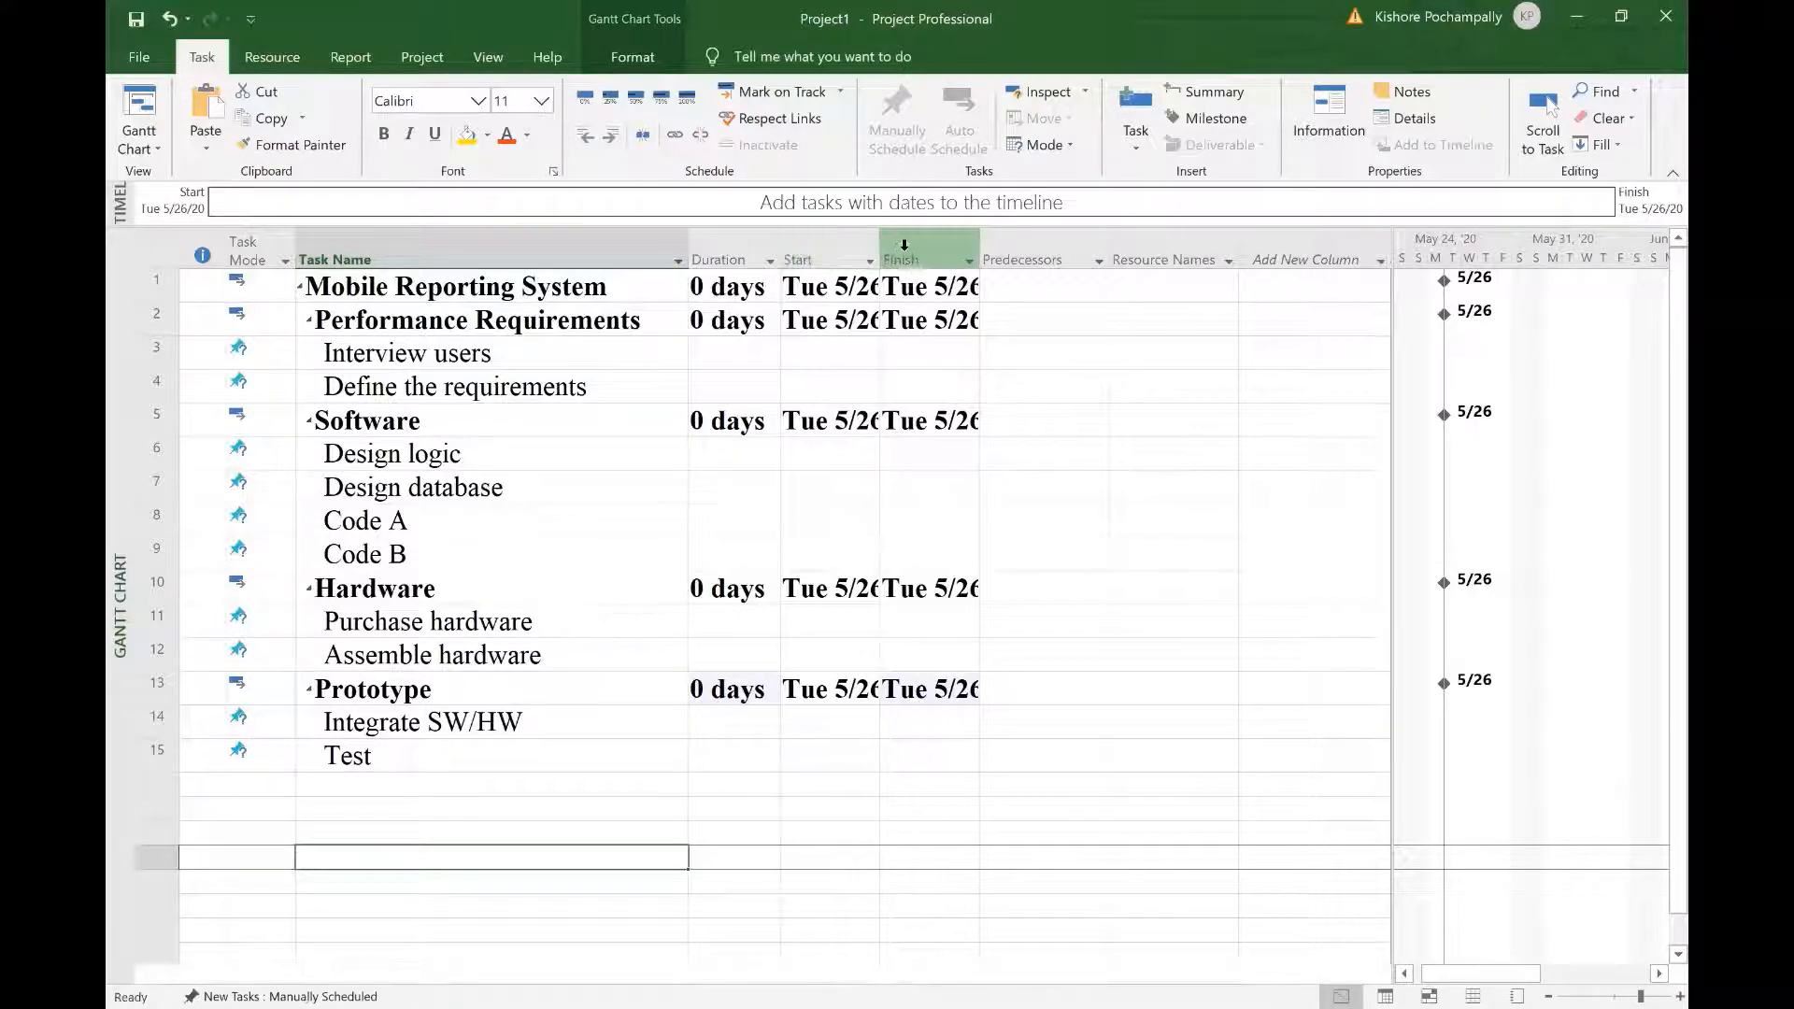
pyautogui.doubleClick(882, 257)
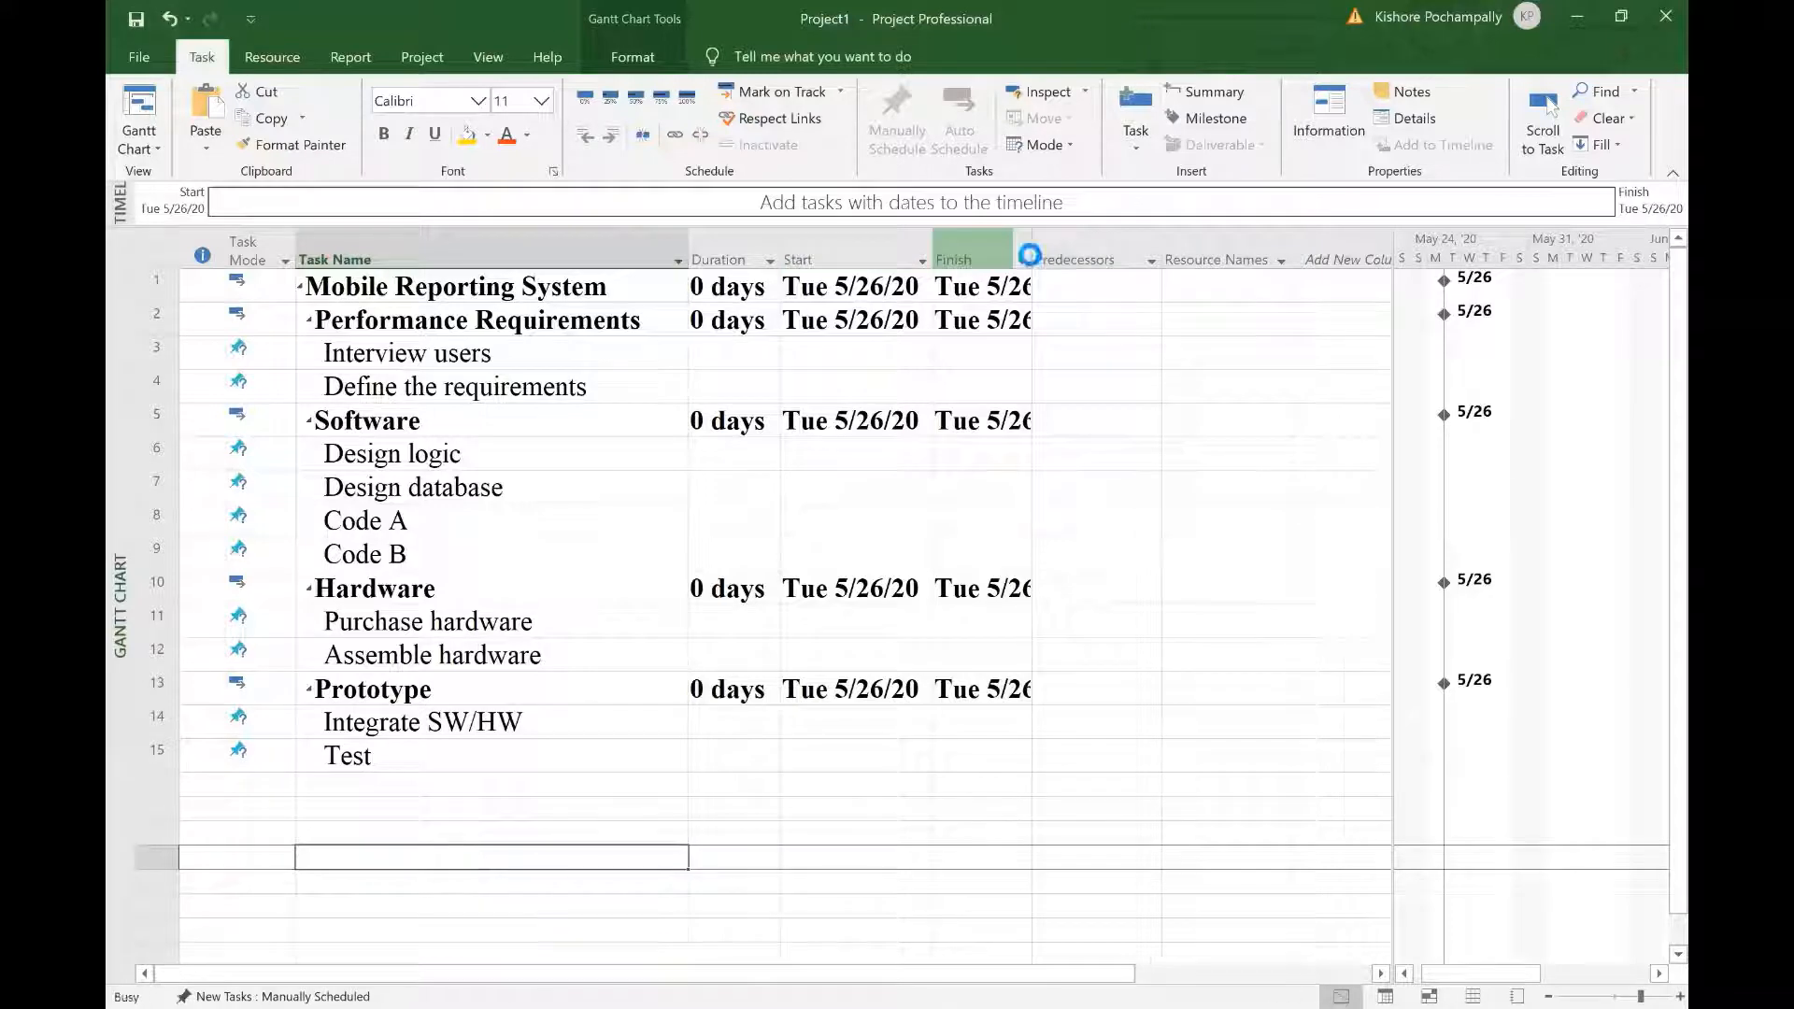
pyautogui.doubleClick(1032, 257)
pyautogui.click(1009, 818)
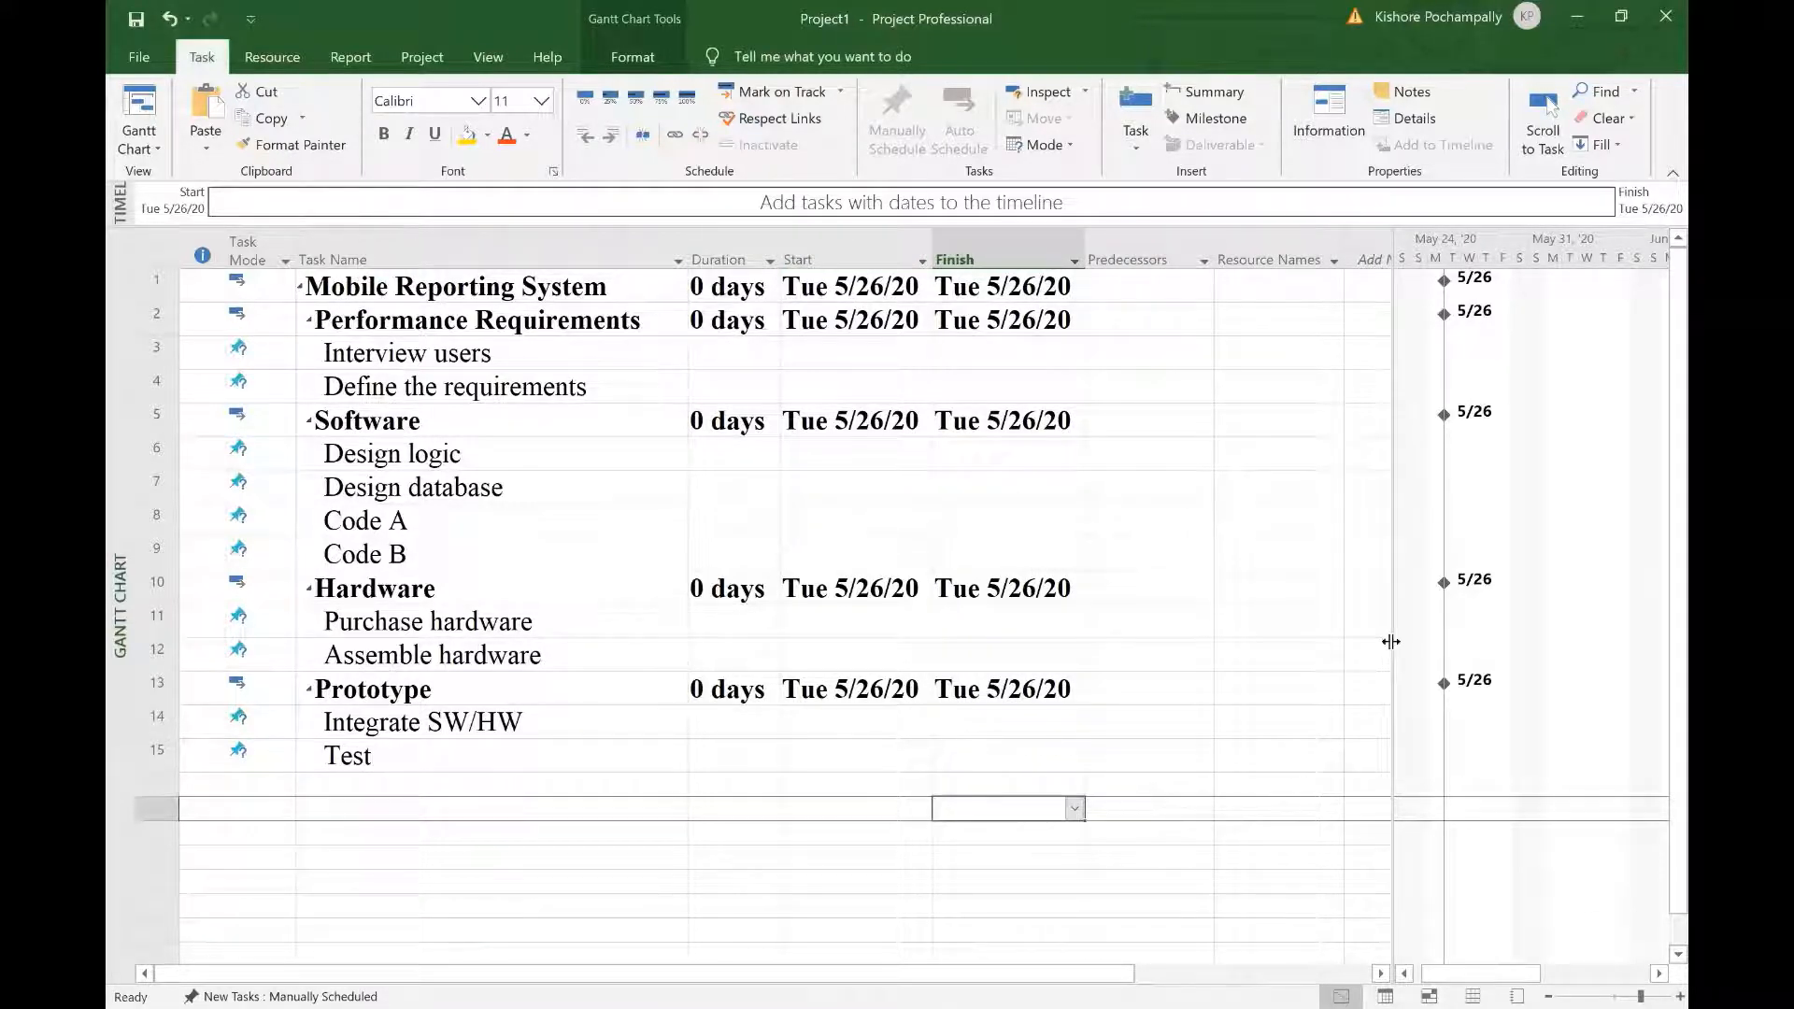
pyautogui.moveTo(1393, 646); pyautogui.dragTo(1443, 654)
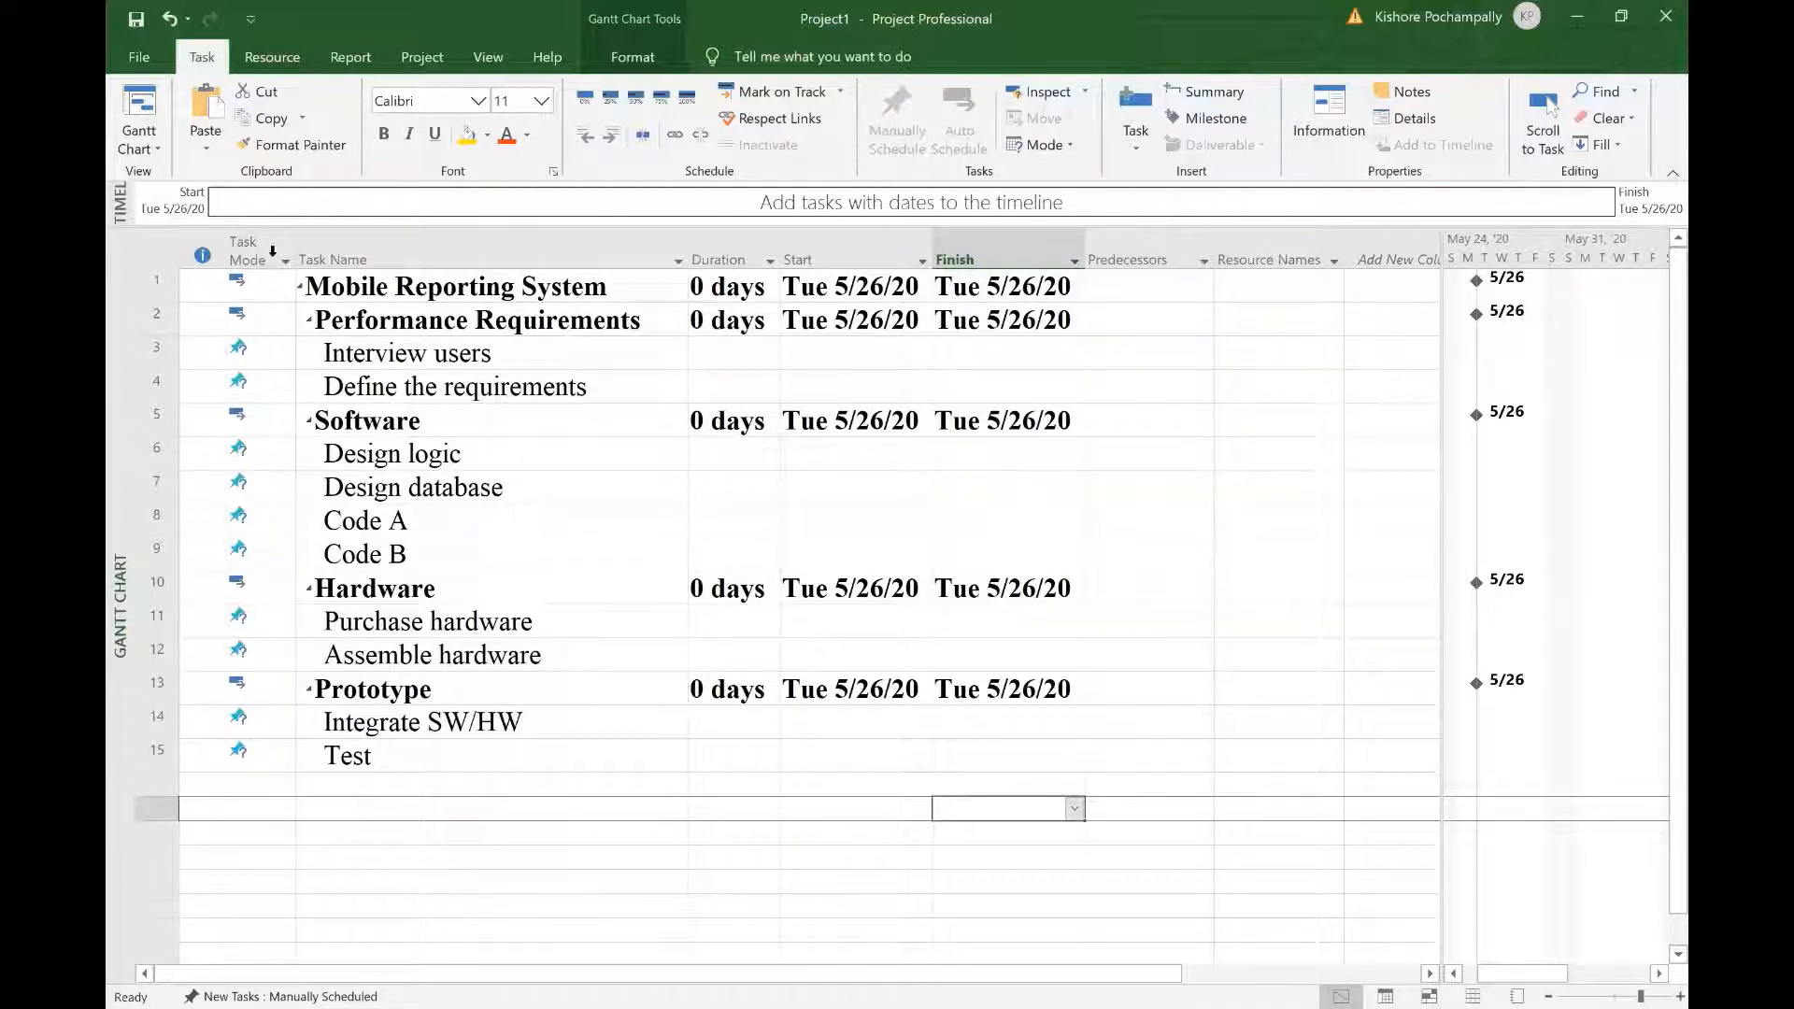
# Step: Switch all fifteen tasks from manual to Auto Schedule mode
pyautogui.moveTo(257, 239)
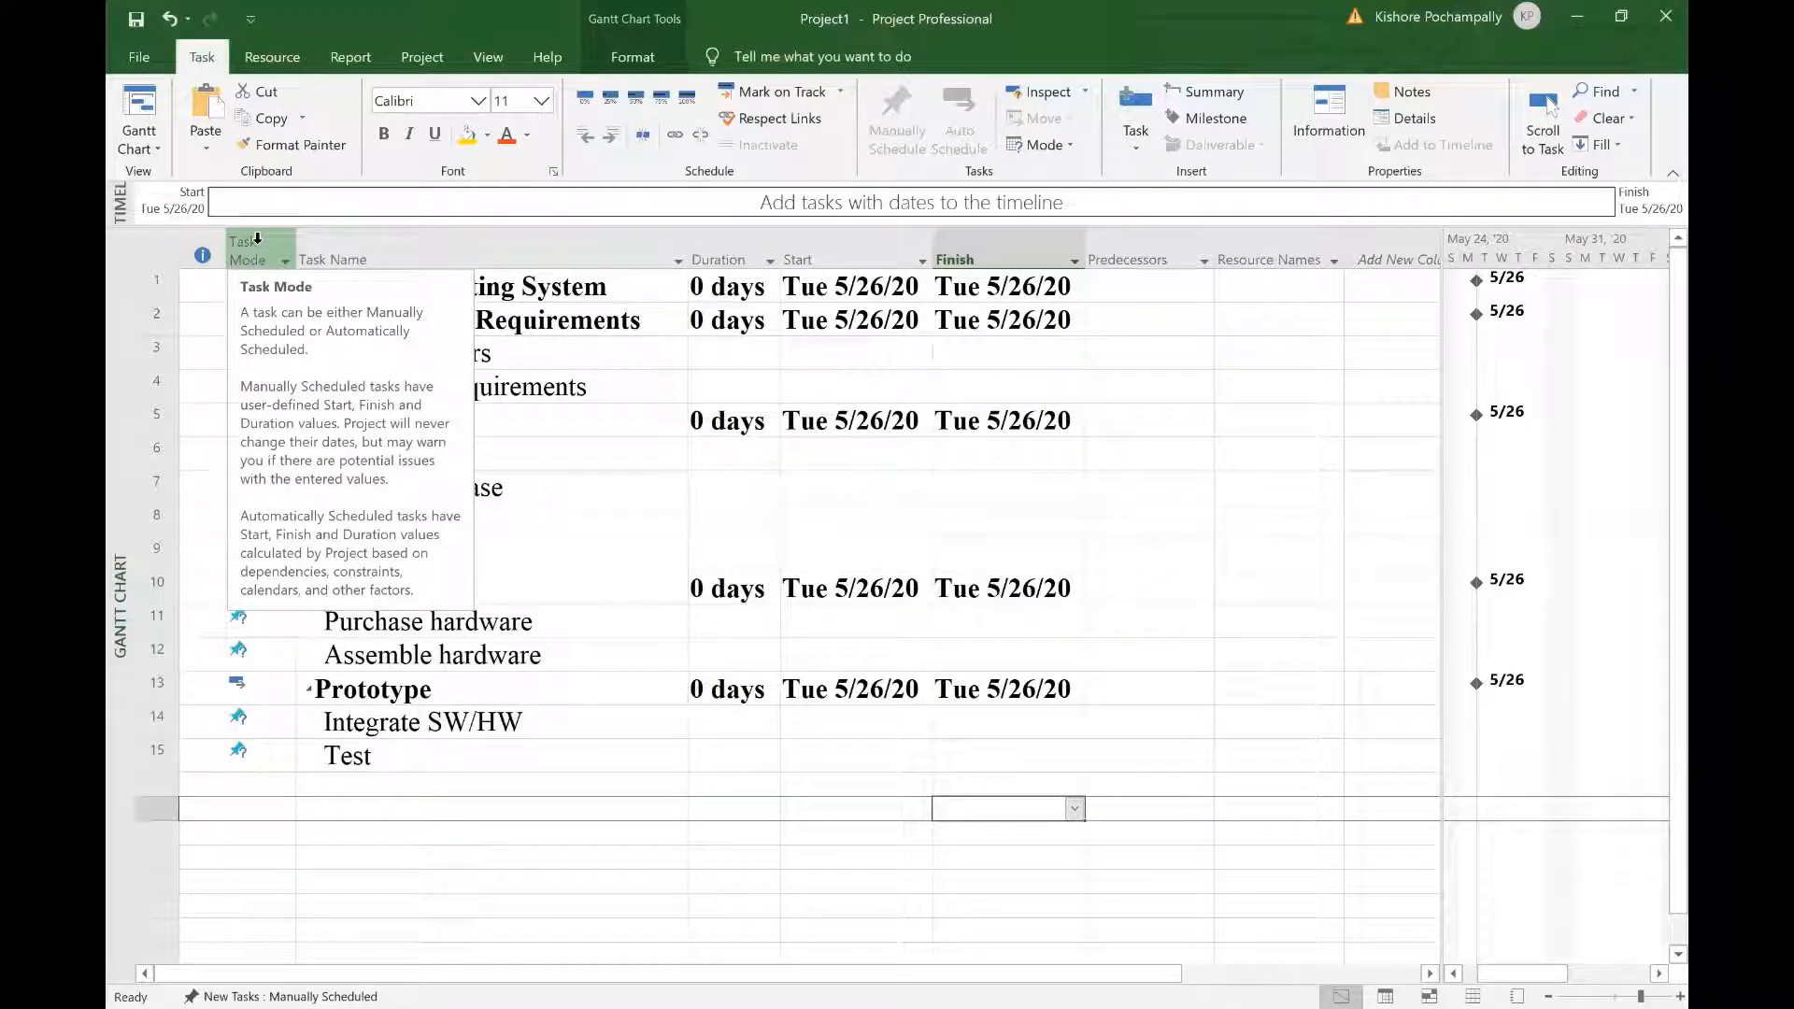
pyautogui.click(257, 240)
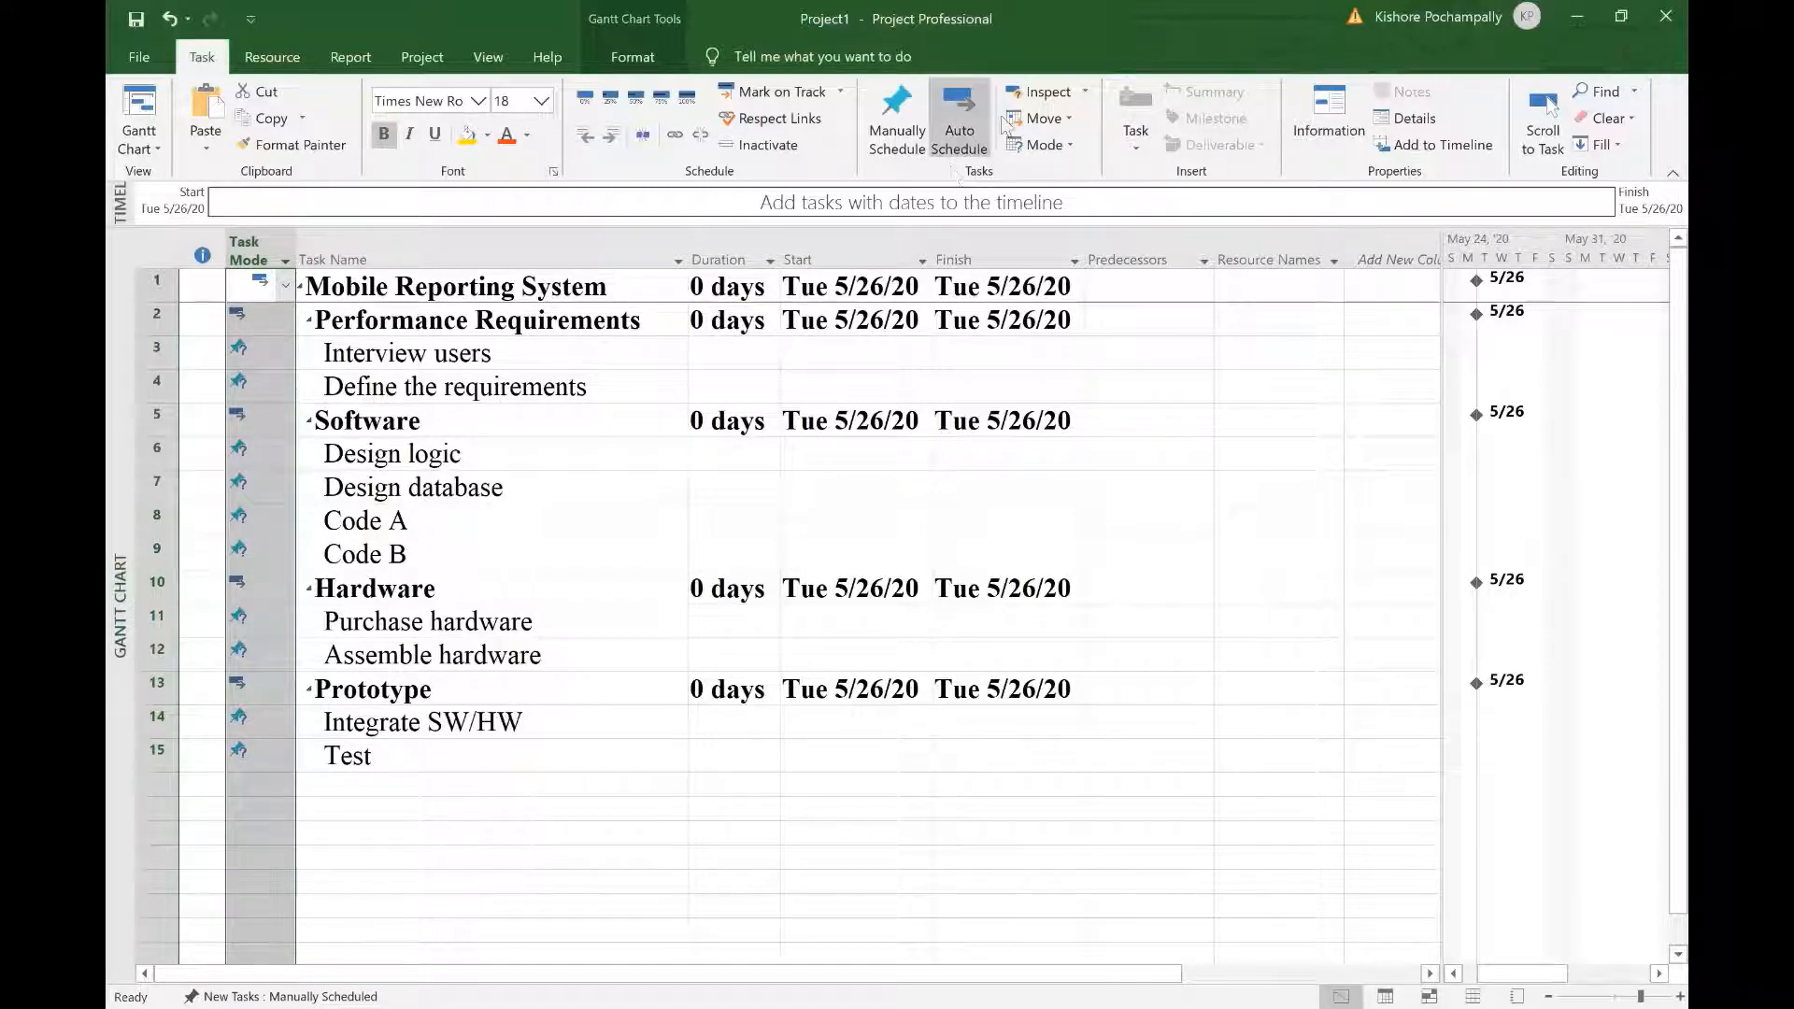
pyautogui.click(961, 144)
pyautogui.click(733, 860)
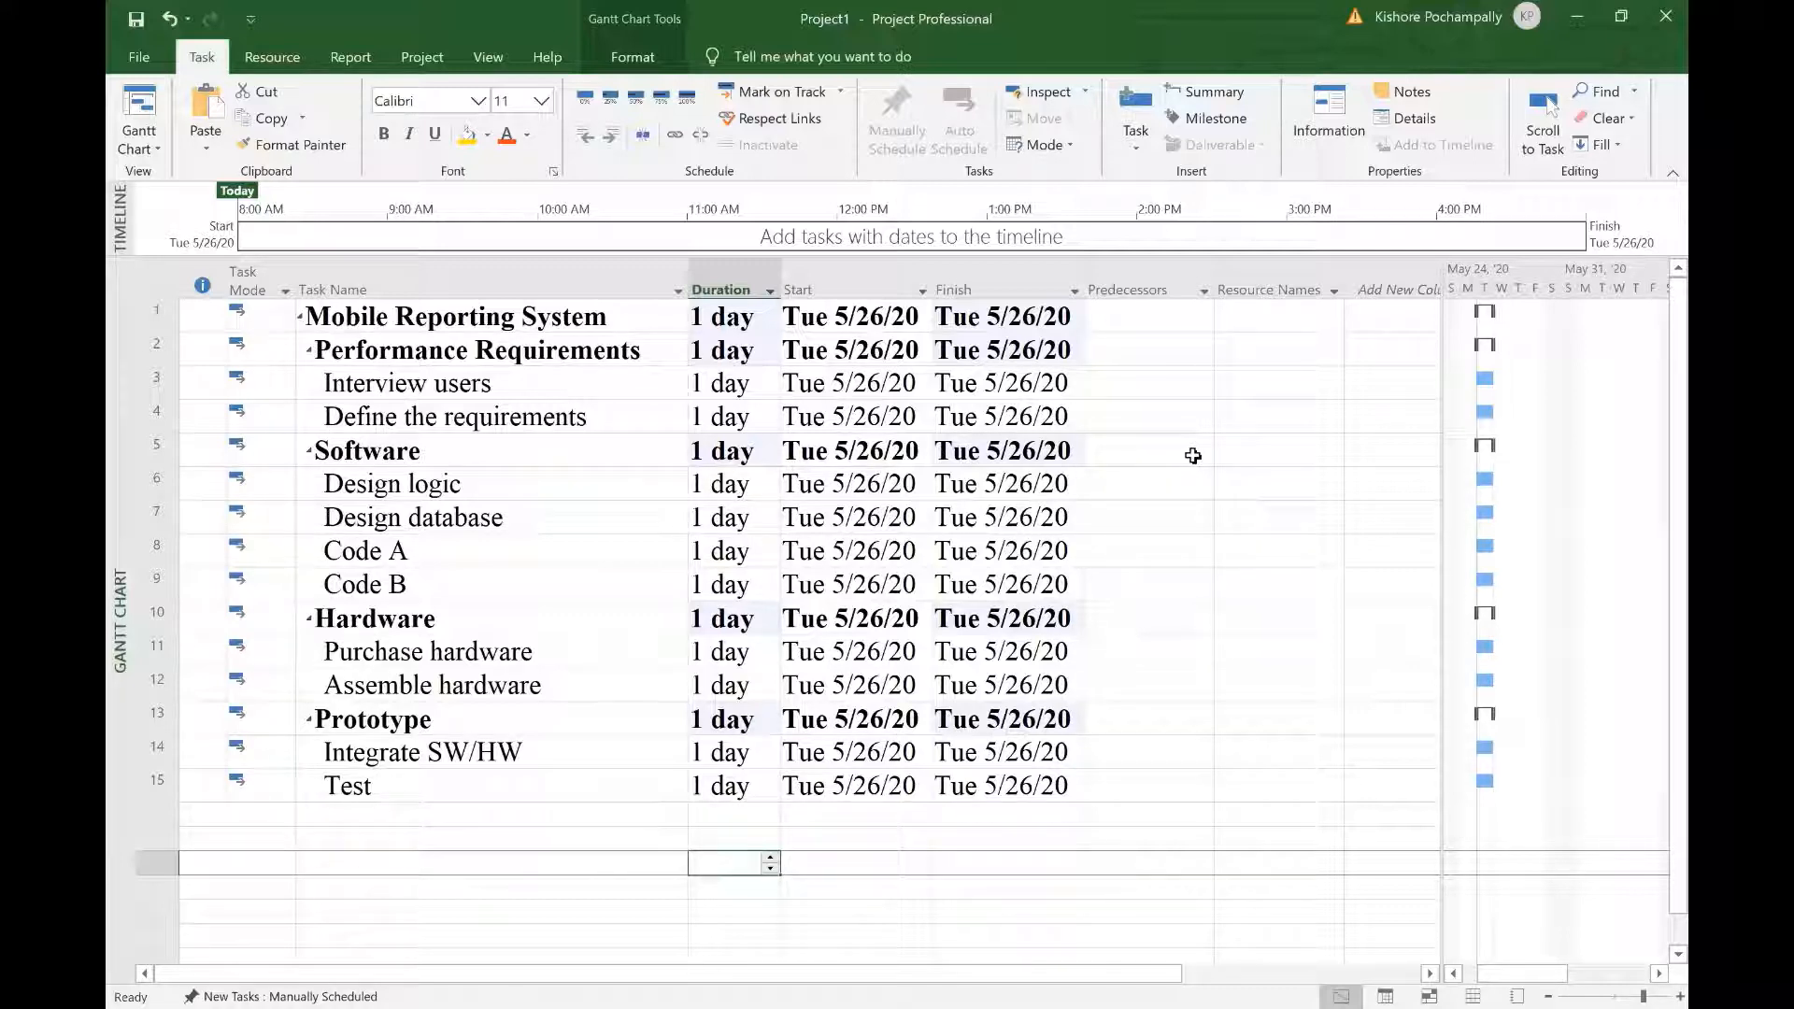
# Step: Switch to the MS_Project_Example Word document and scroll down to the network diagram
pyautogui.click(804, 163)
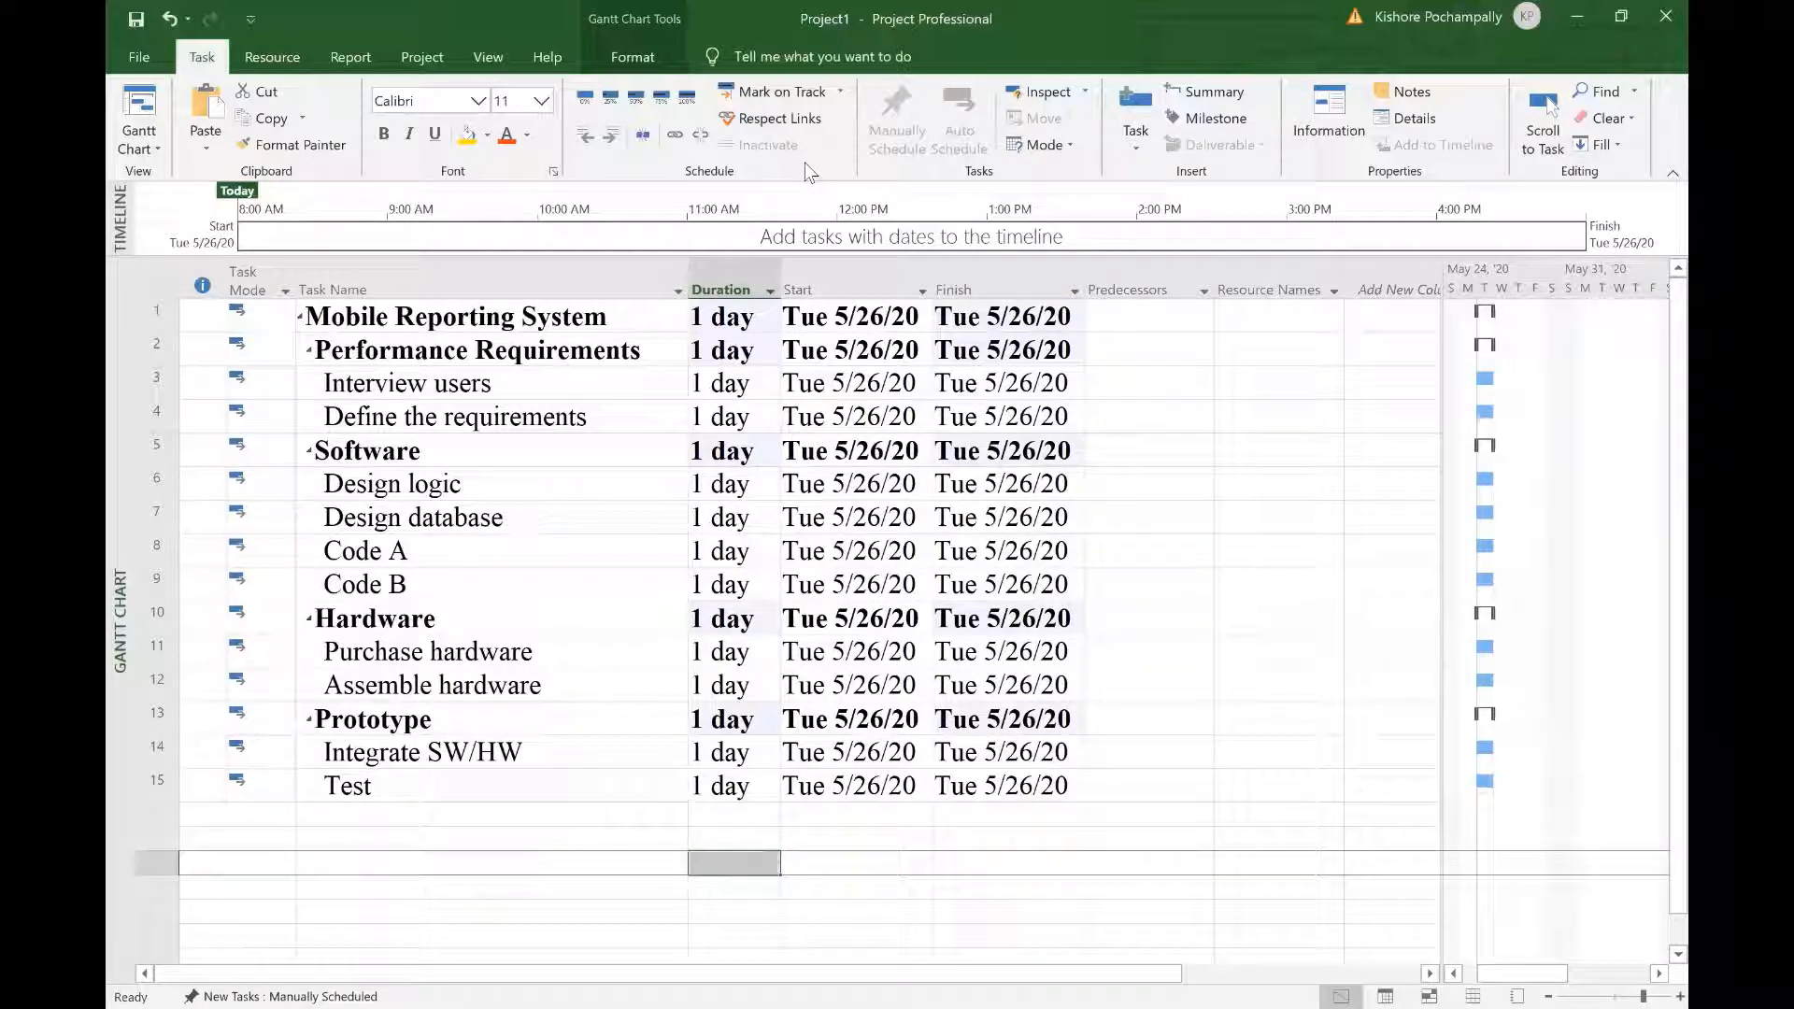
pyautogui.hotkey('alt', 'Tab')
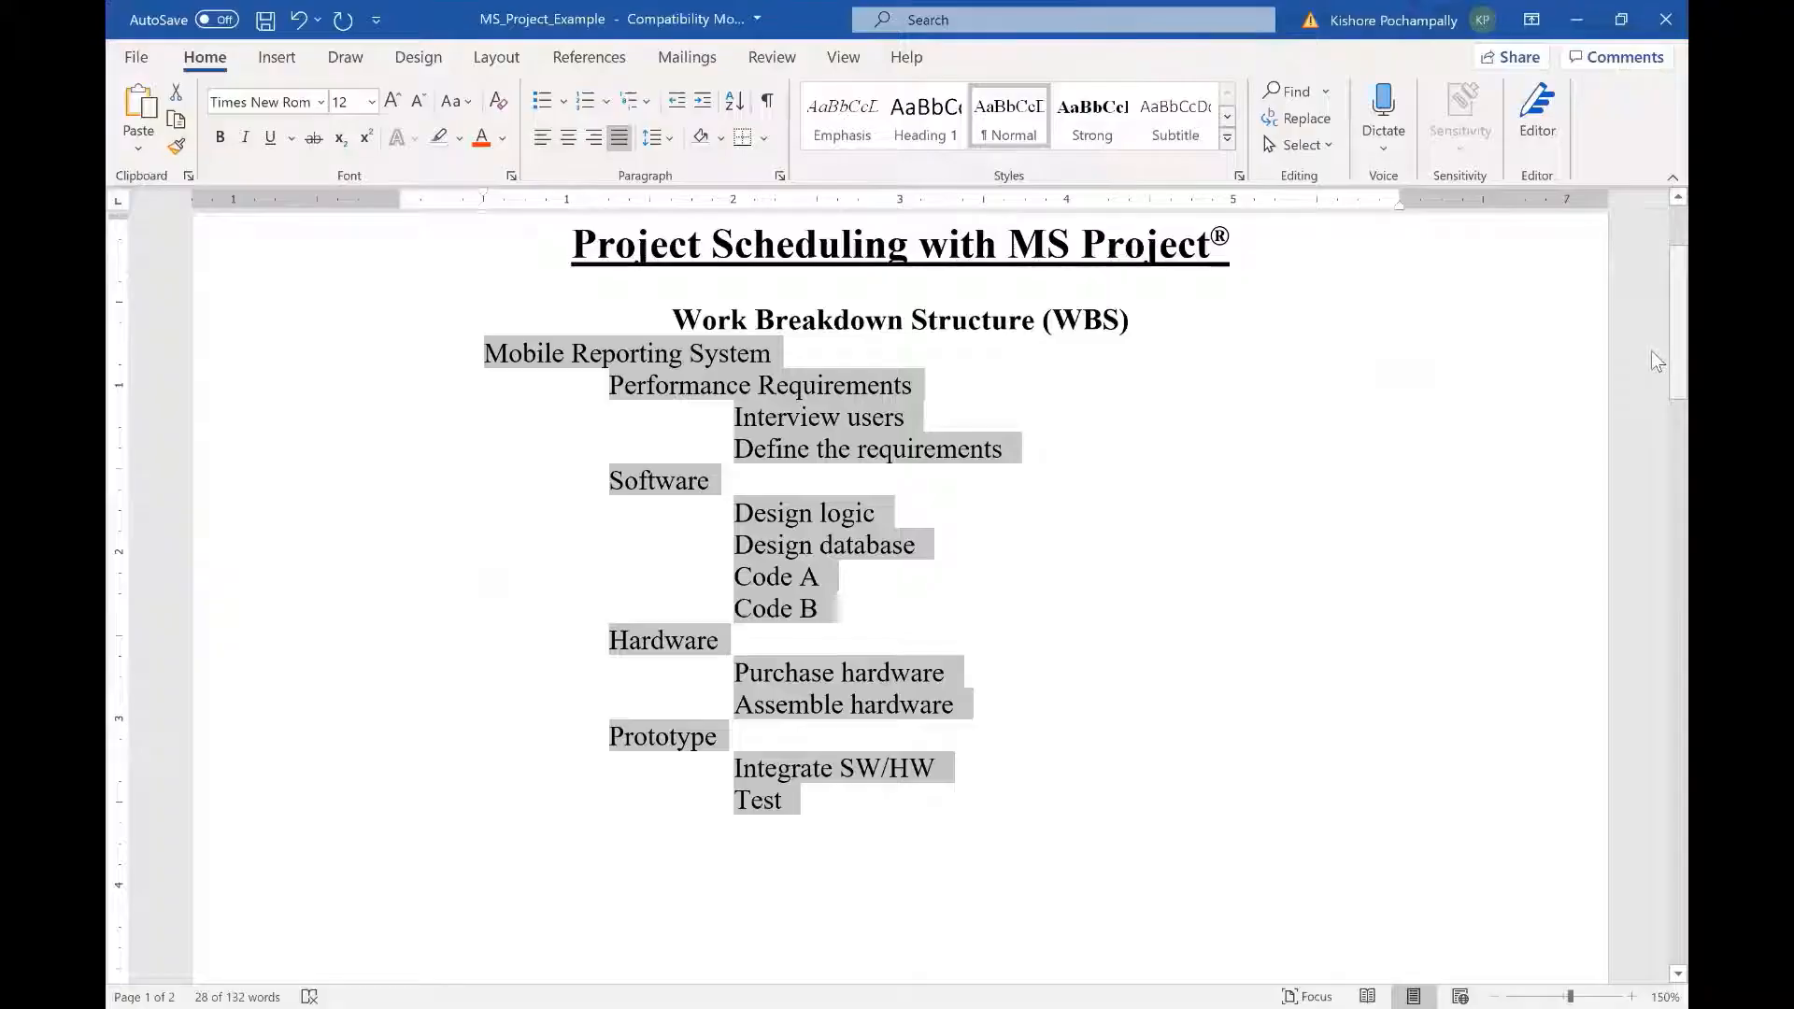
pyautogui.scroll(-10, 1652, 423)
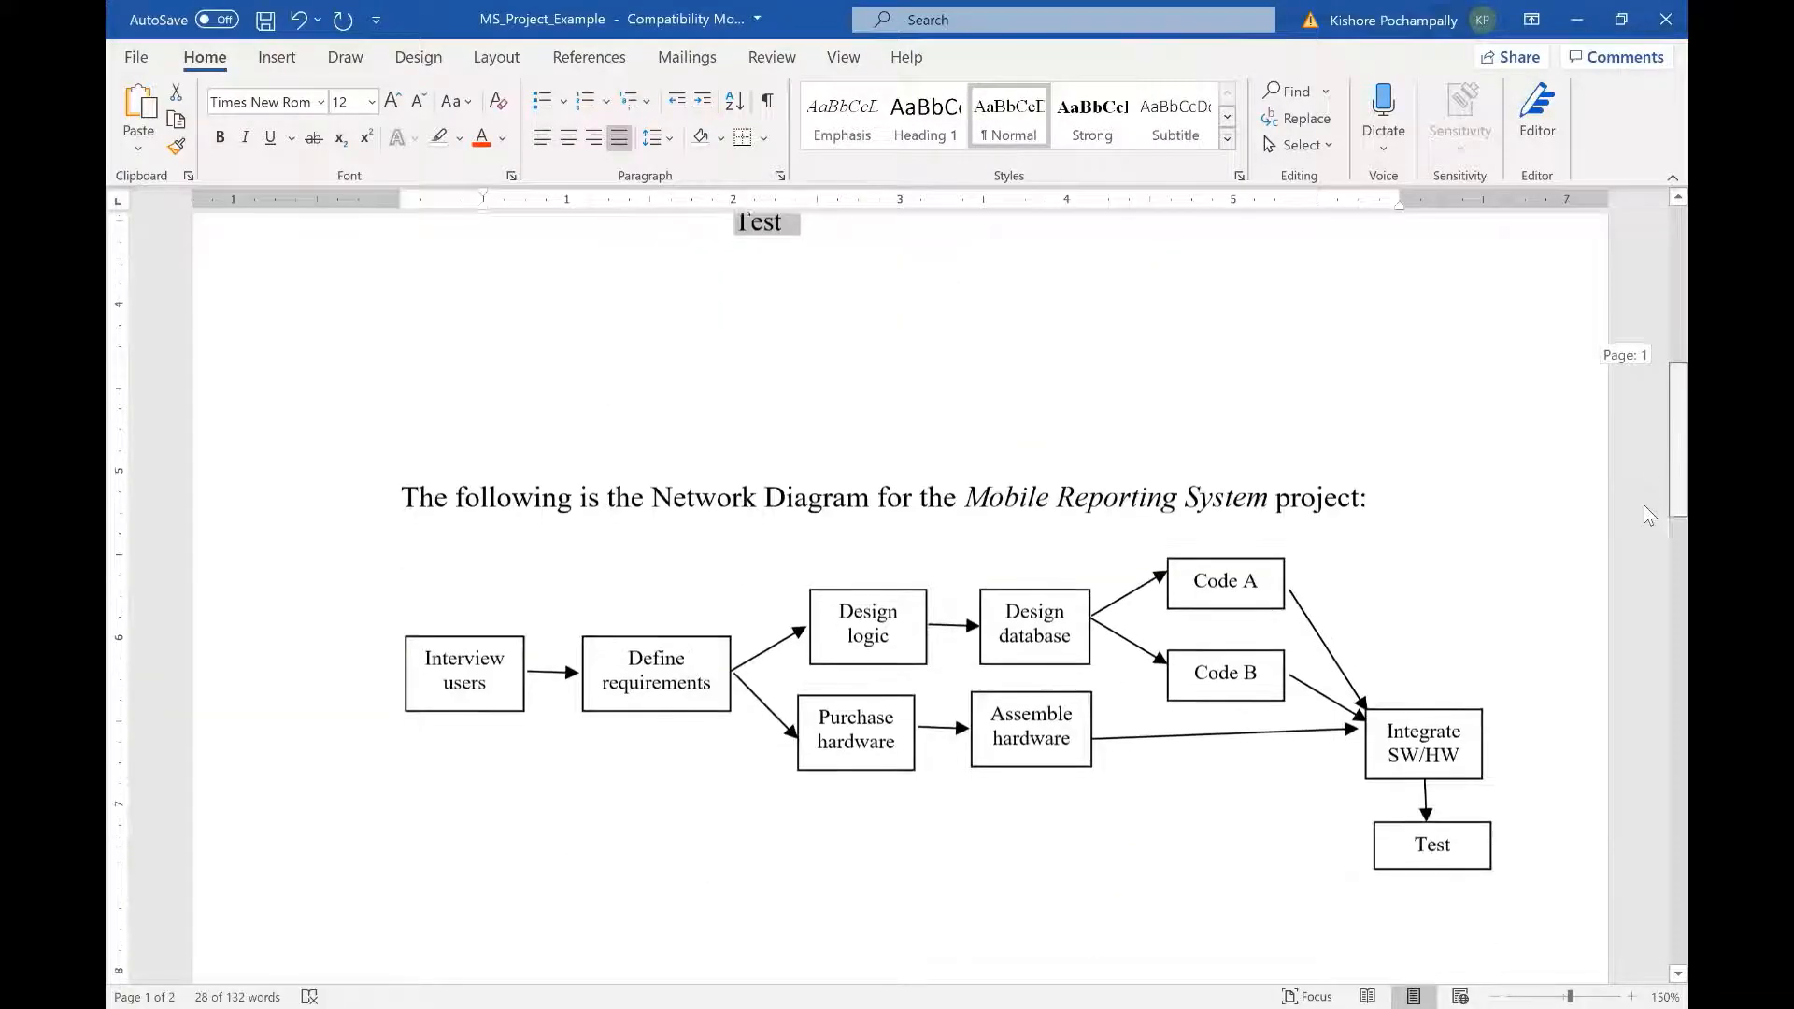
pyautogui.click(1329, 888)
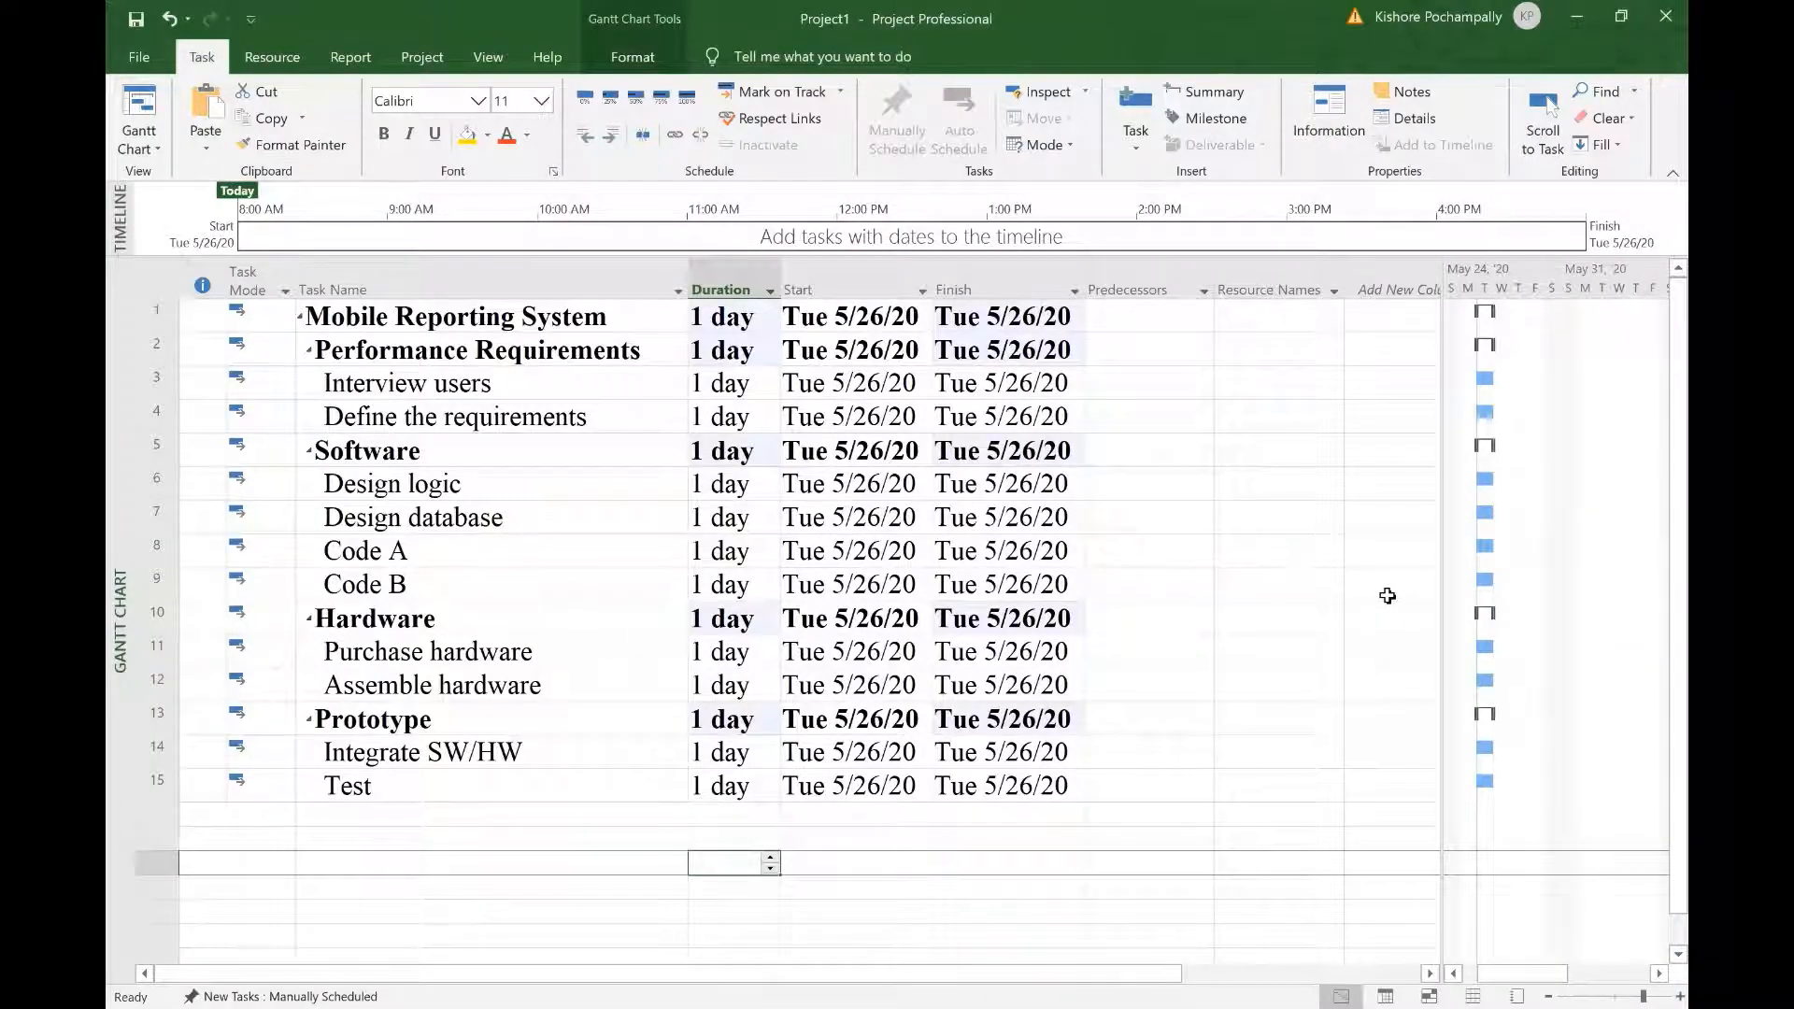
# Step: Widen the Predecessors column and make Interview users (3) the predecessor of Define the requirements
pyautogui.click(1179, 381)
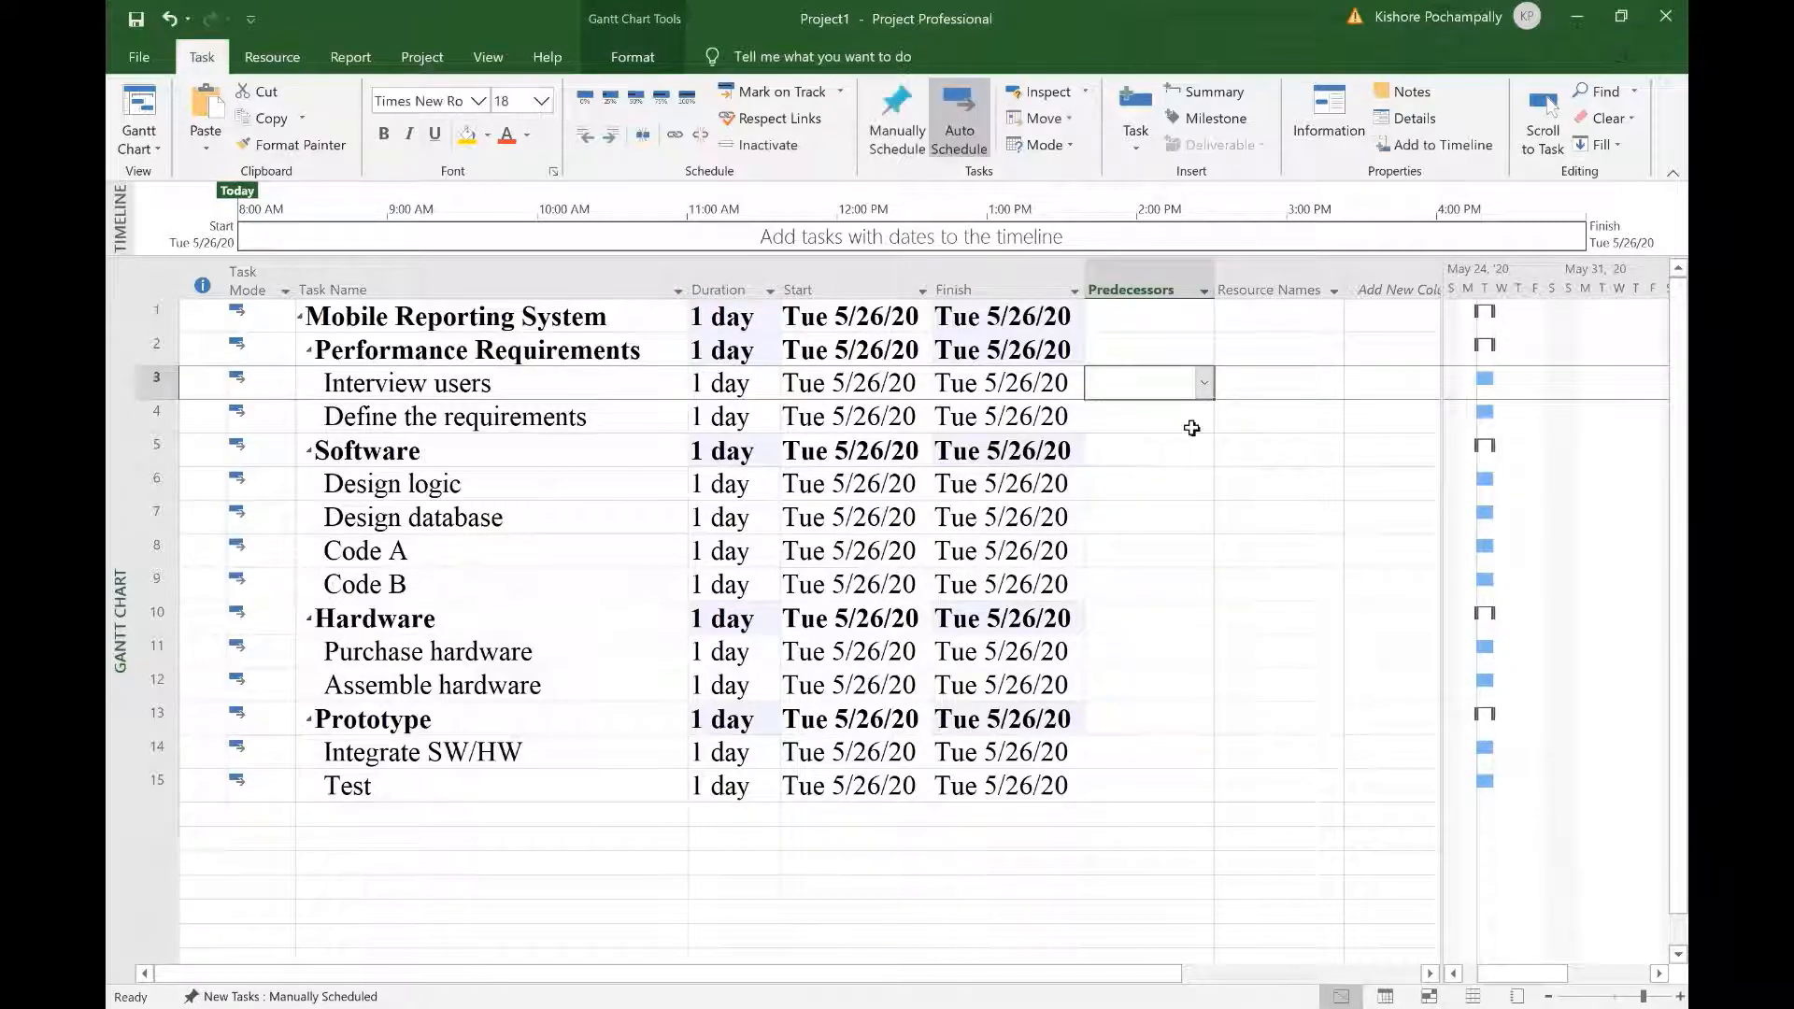
pyautogui.click(1166, 423)
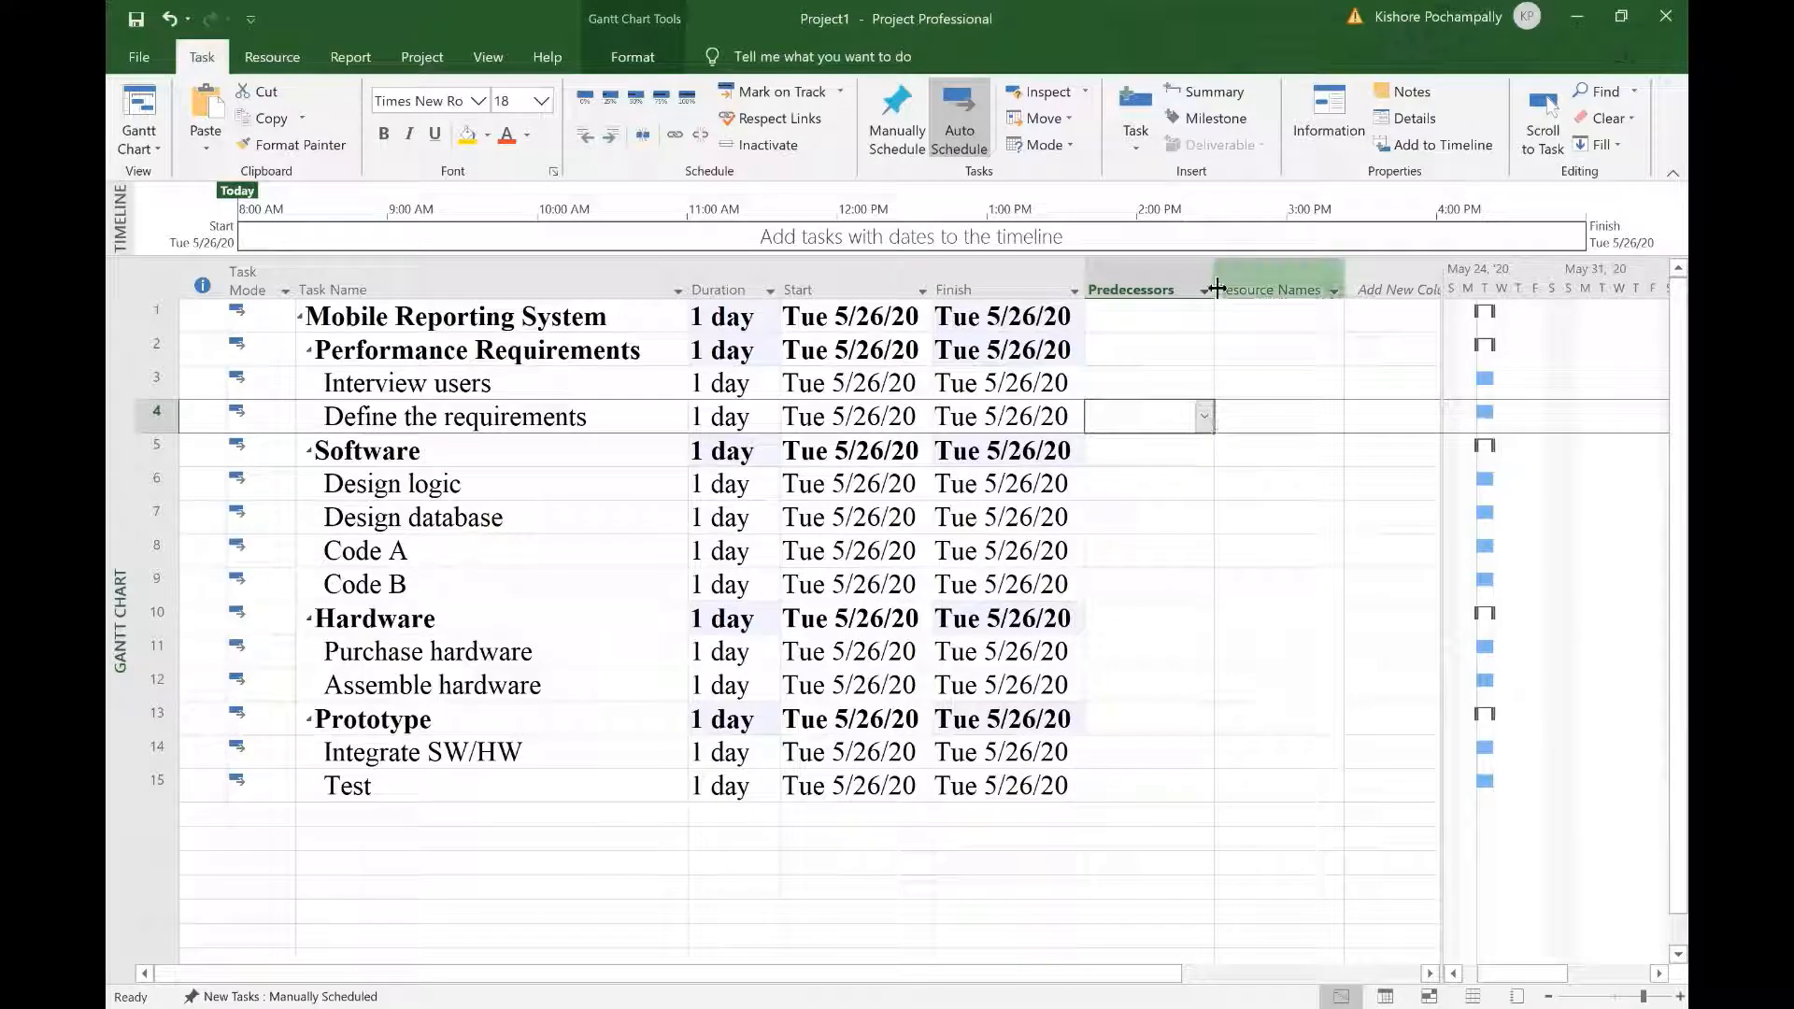
pyautogui.moveTo(1217, 289); pyautogui.dragTo(1328, 316)
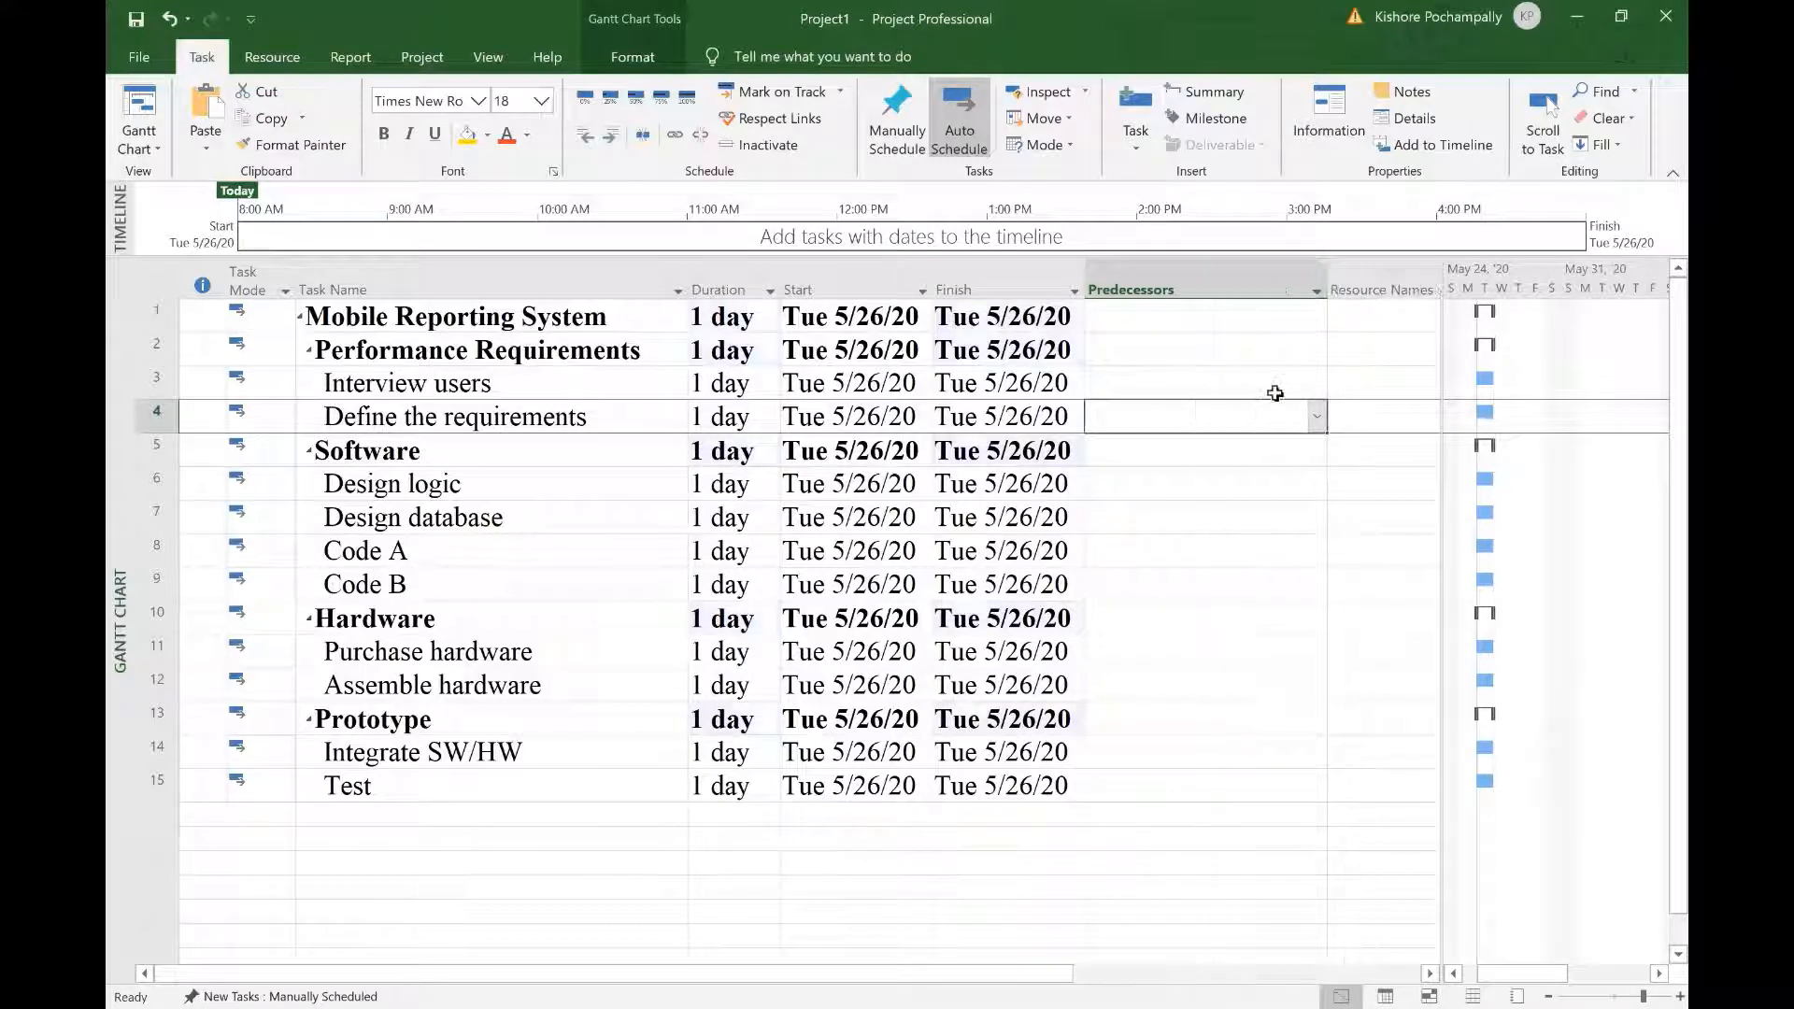
pyautogui.click(1316, 420)
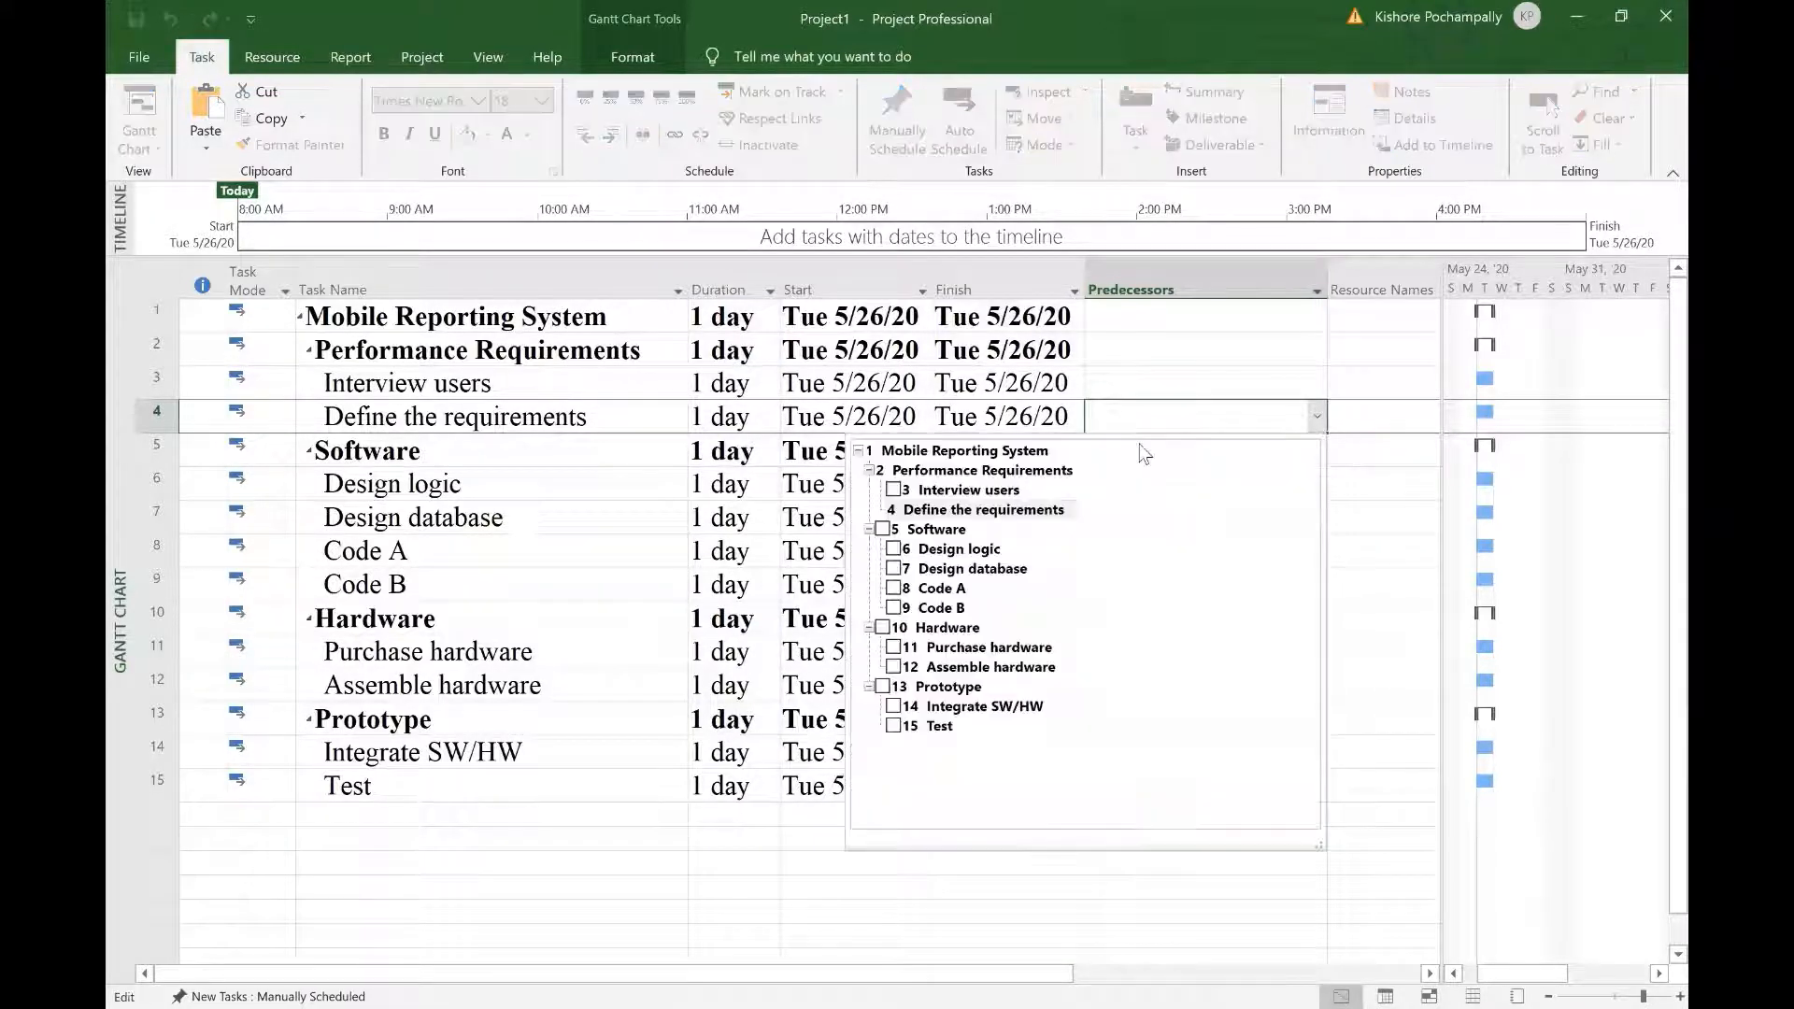
pyautogui.click(895, 492)
pyautogui.click(1218, 921)
pyautogui.click(1215, 920)
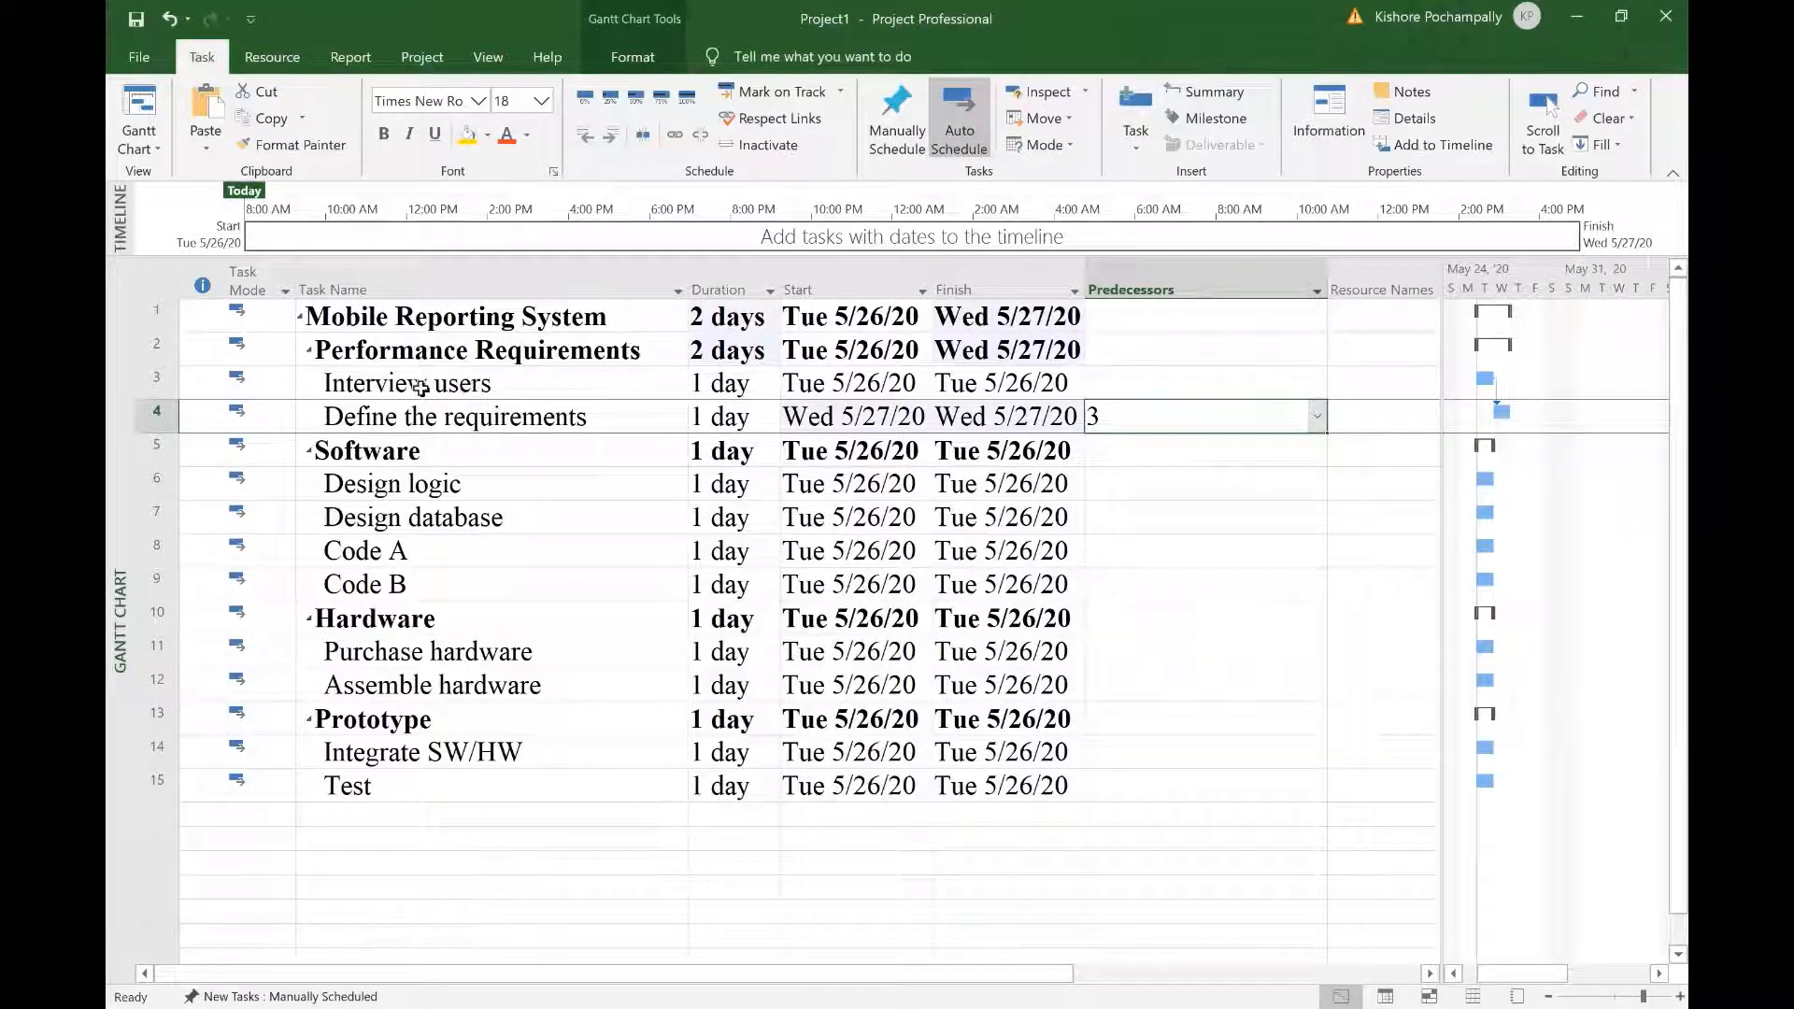
pyautogui.click(152, 381)
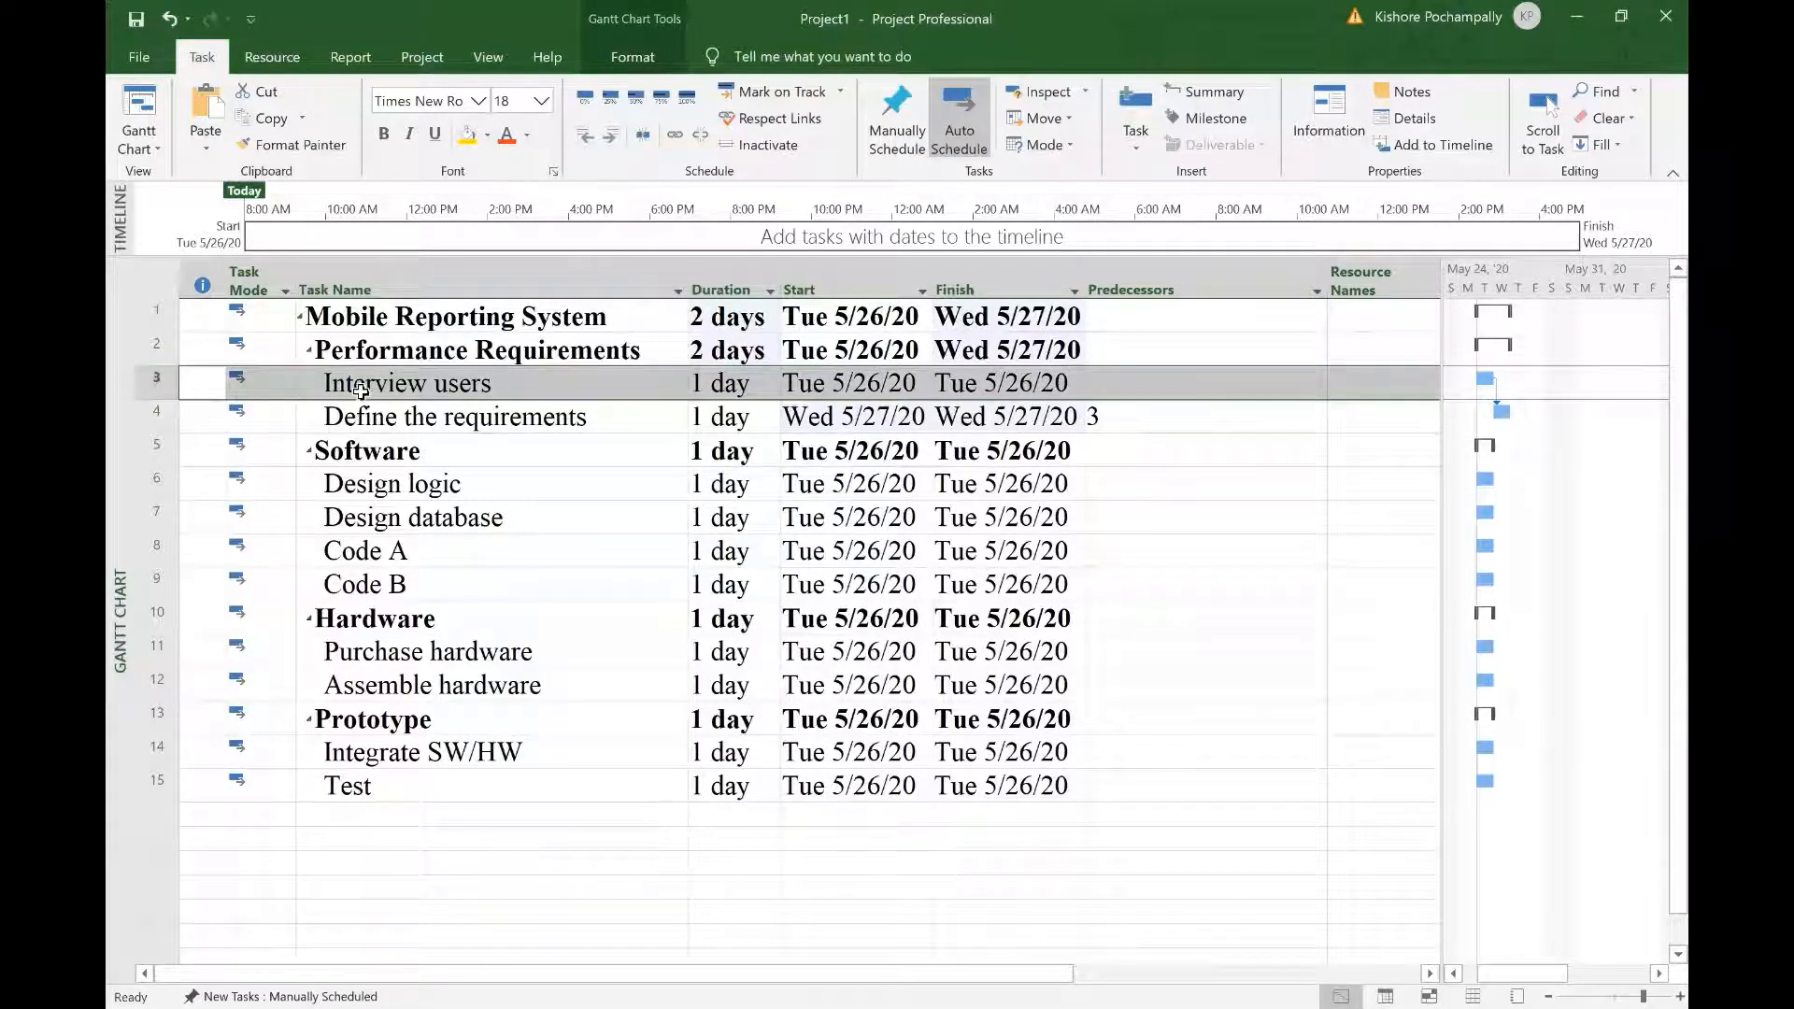
pyautogui.click(1147, 416)
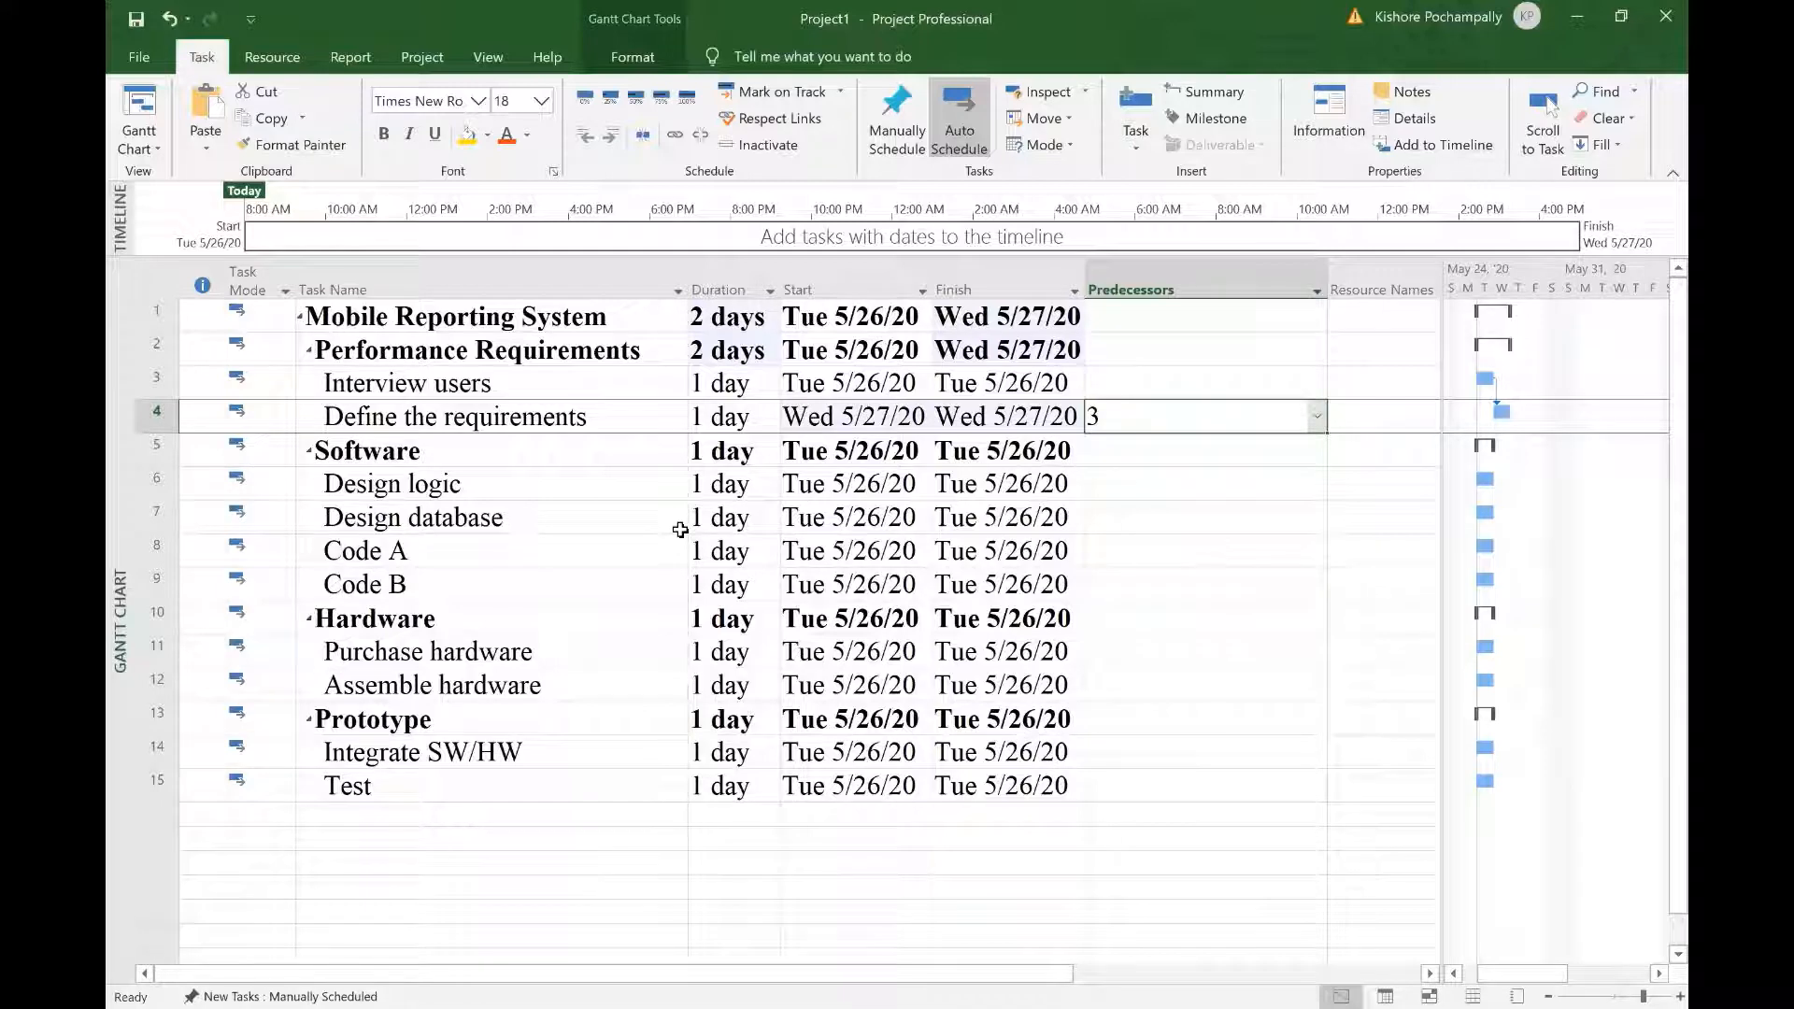
pyautogui.click(526, 485)
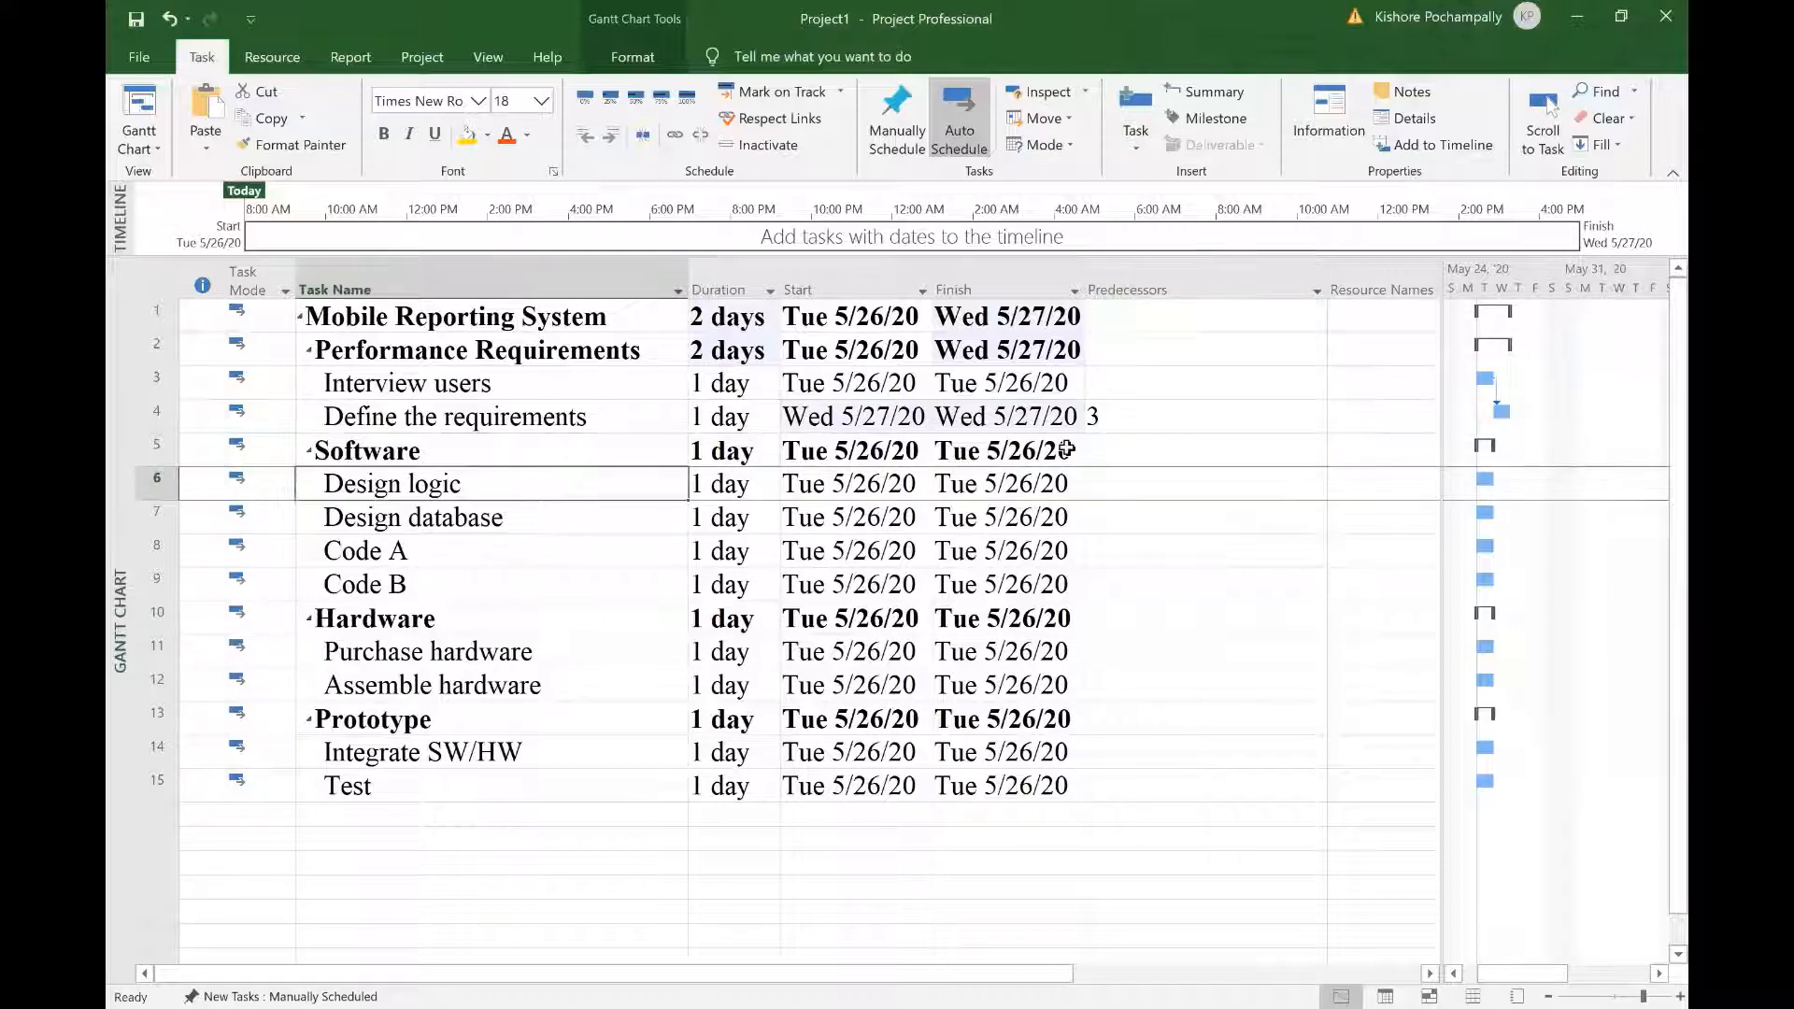
# Step: Set predecessor 4 for Design logic and predecessor 6 for Design database
pyautogui.click(1159, 487)
pyautogui.write('4')
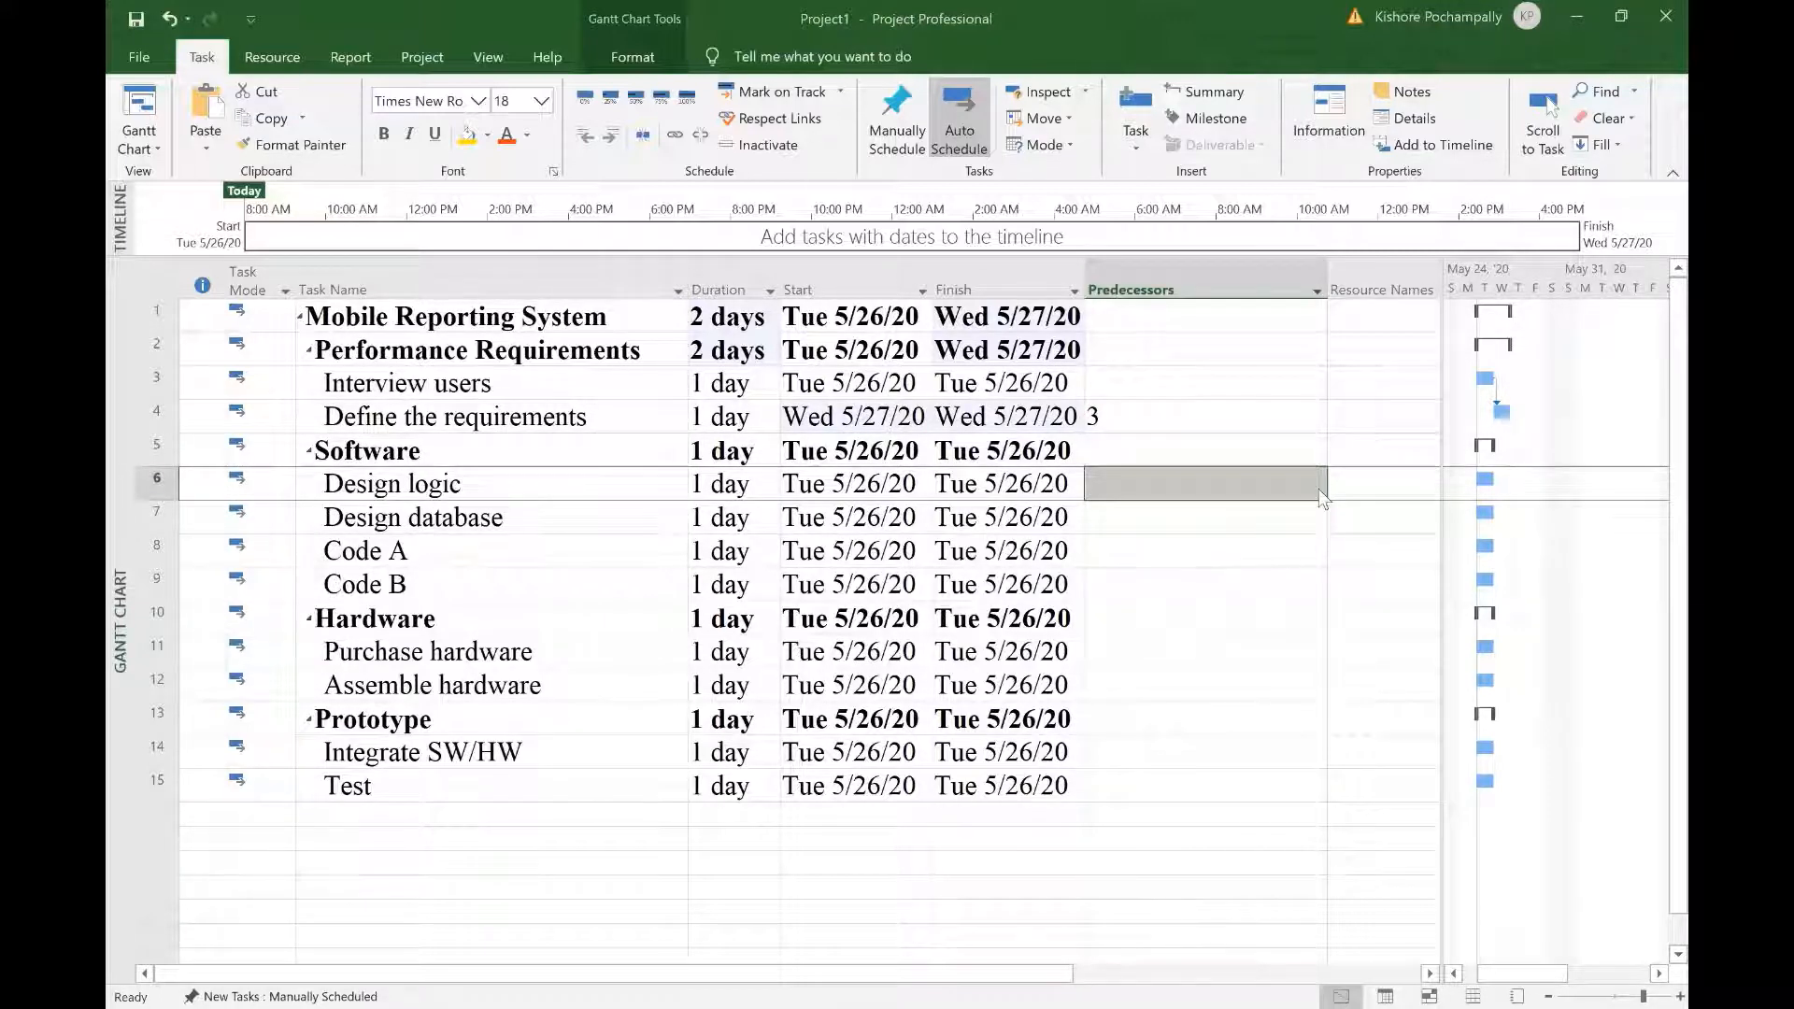
pyautogui.click(1319, 488)
pyautogui.click(1319, 486)
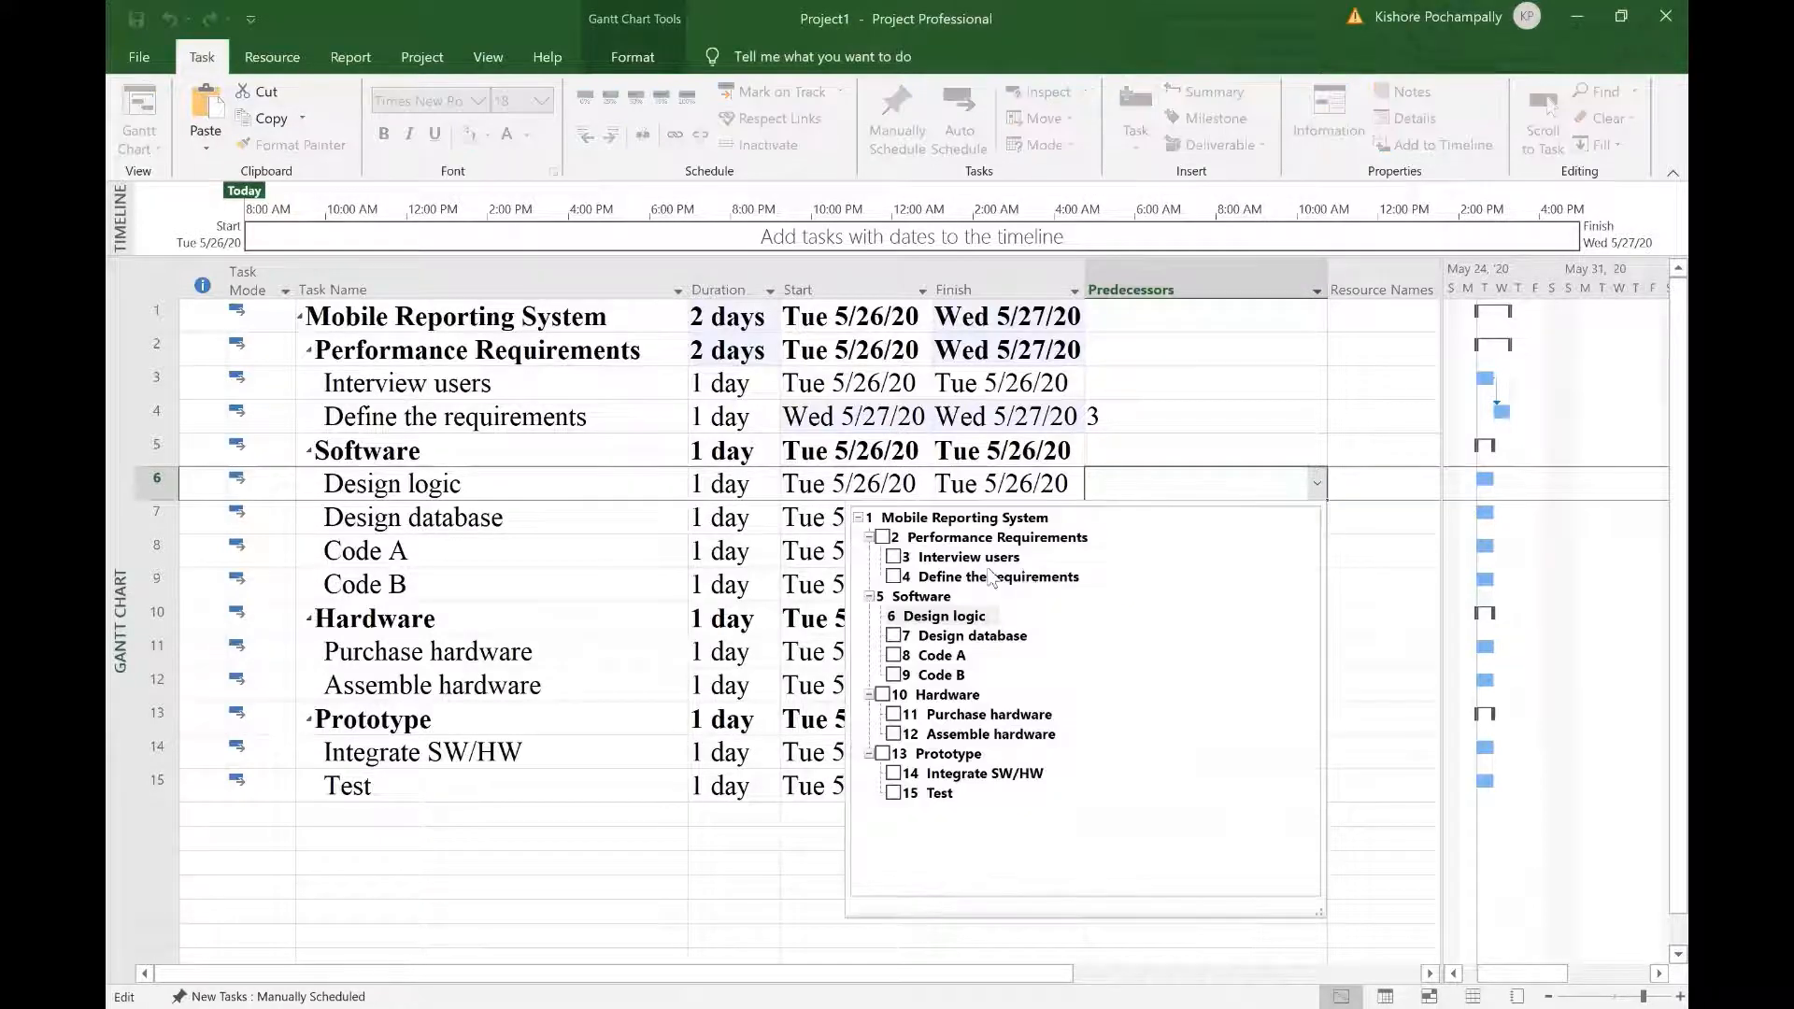
pyautogui.click(894, 579)
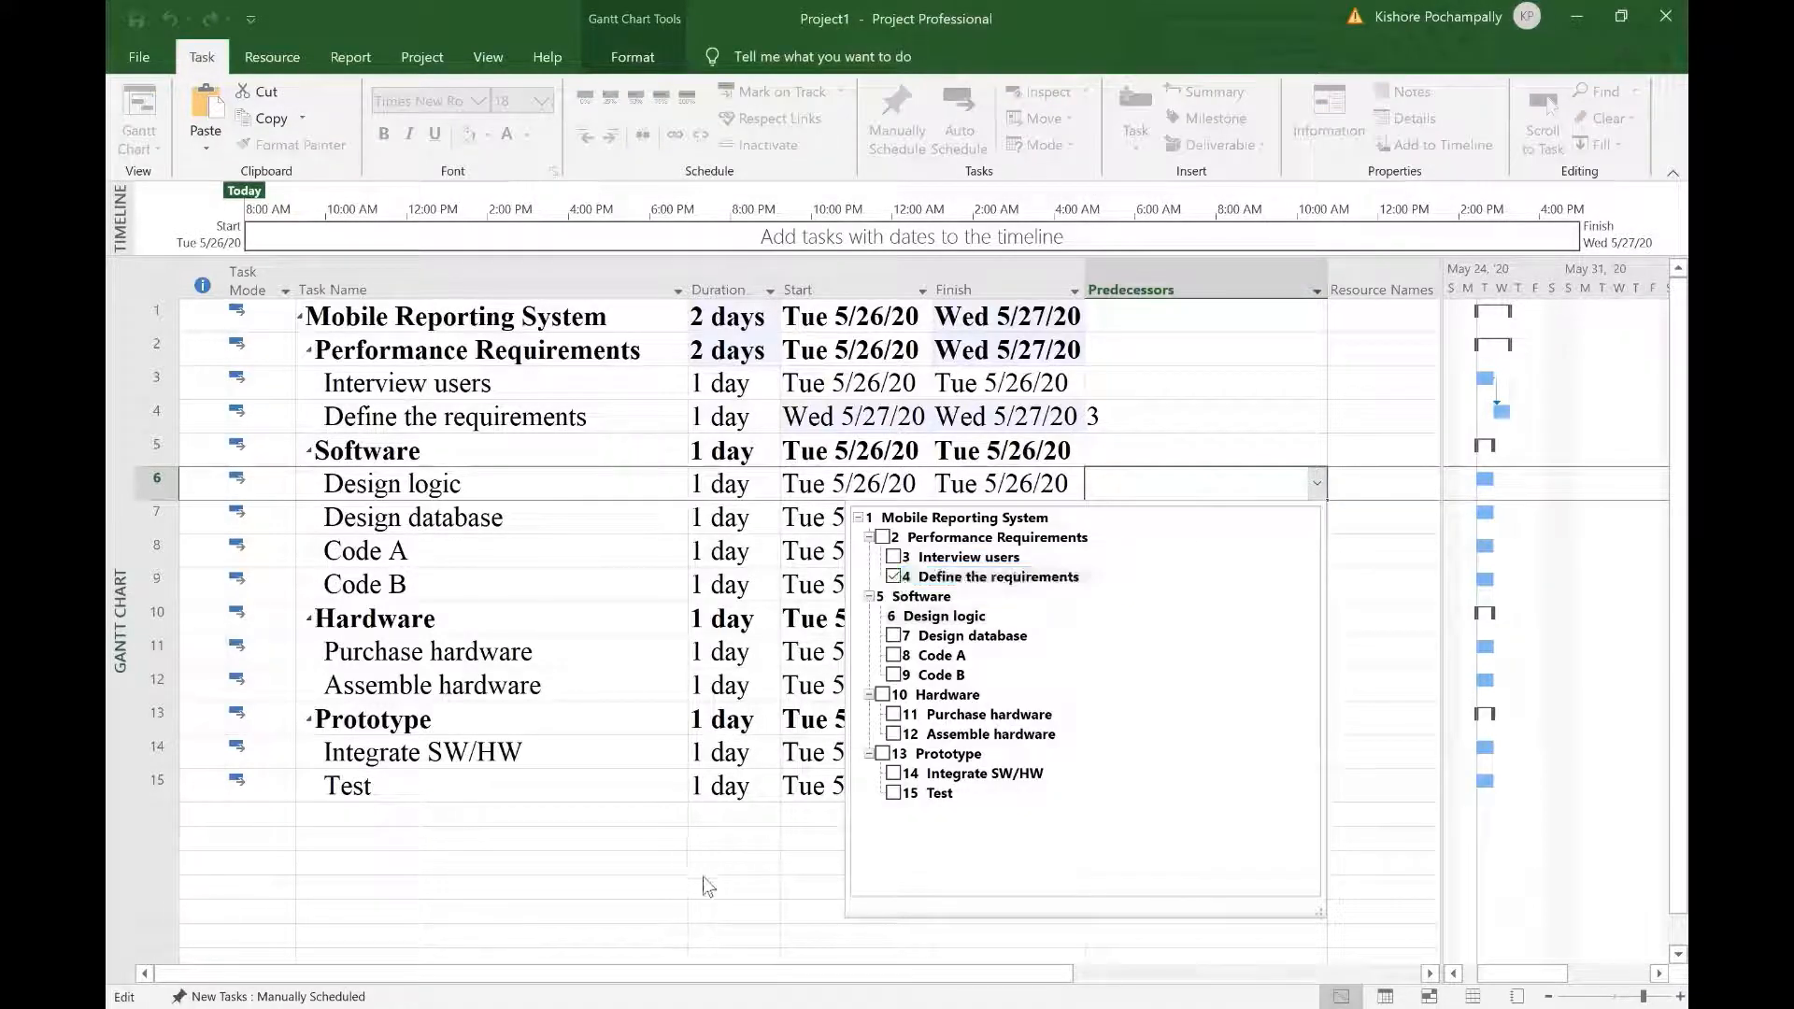
pyautogui.press('Return')
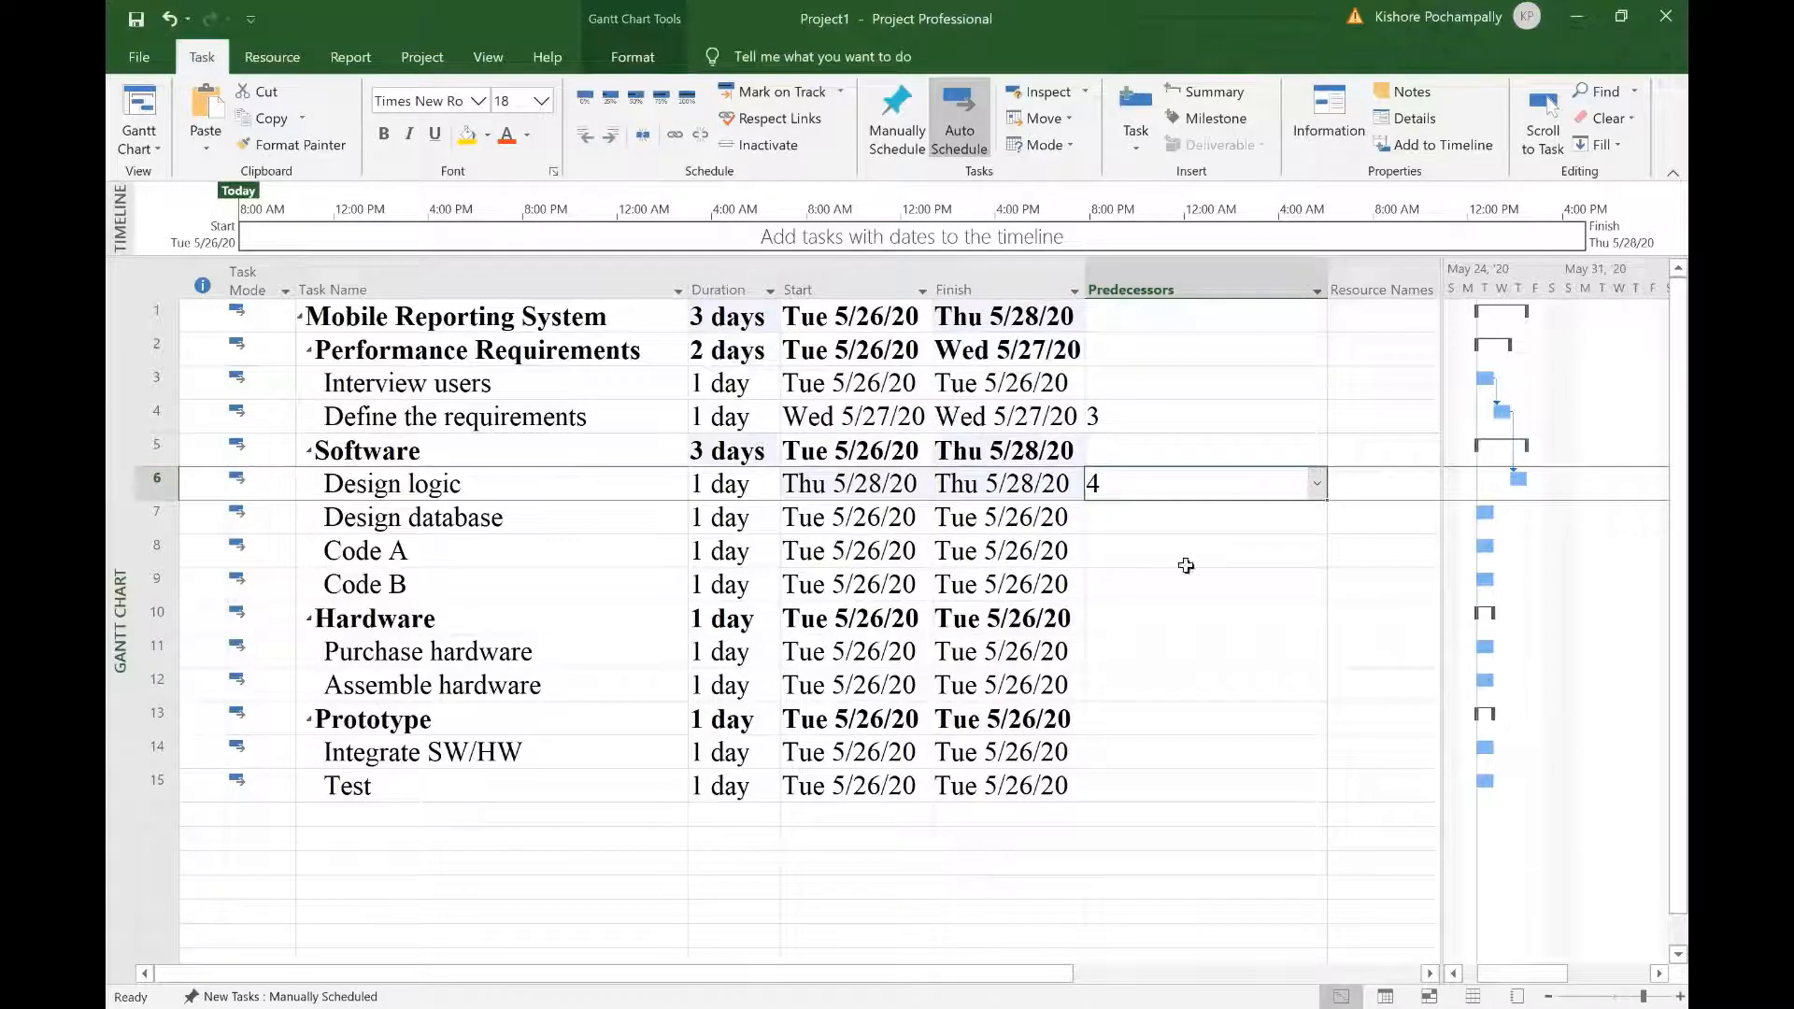
pyautogui.click(1211, 526)
pyautogui.click(1318, 518)
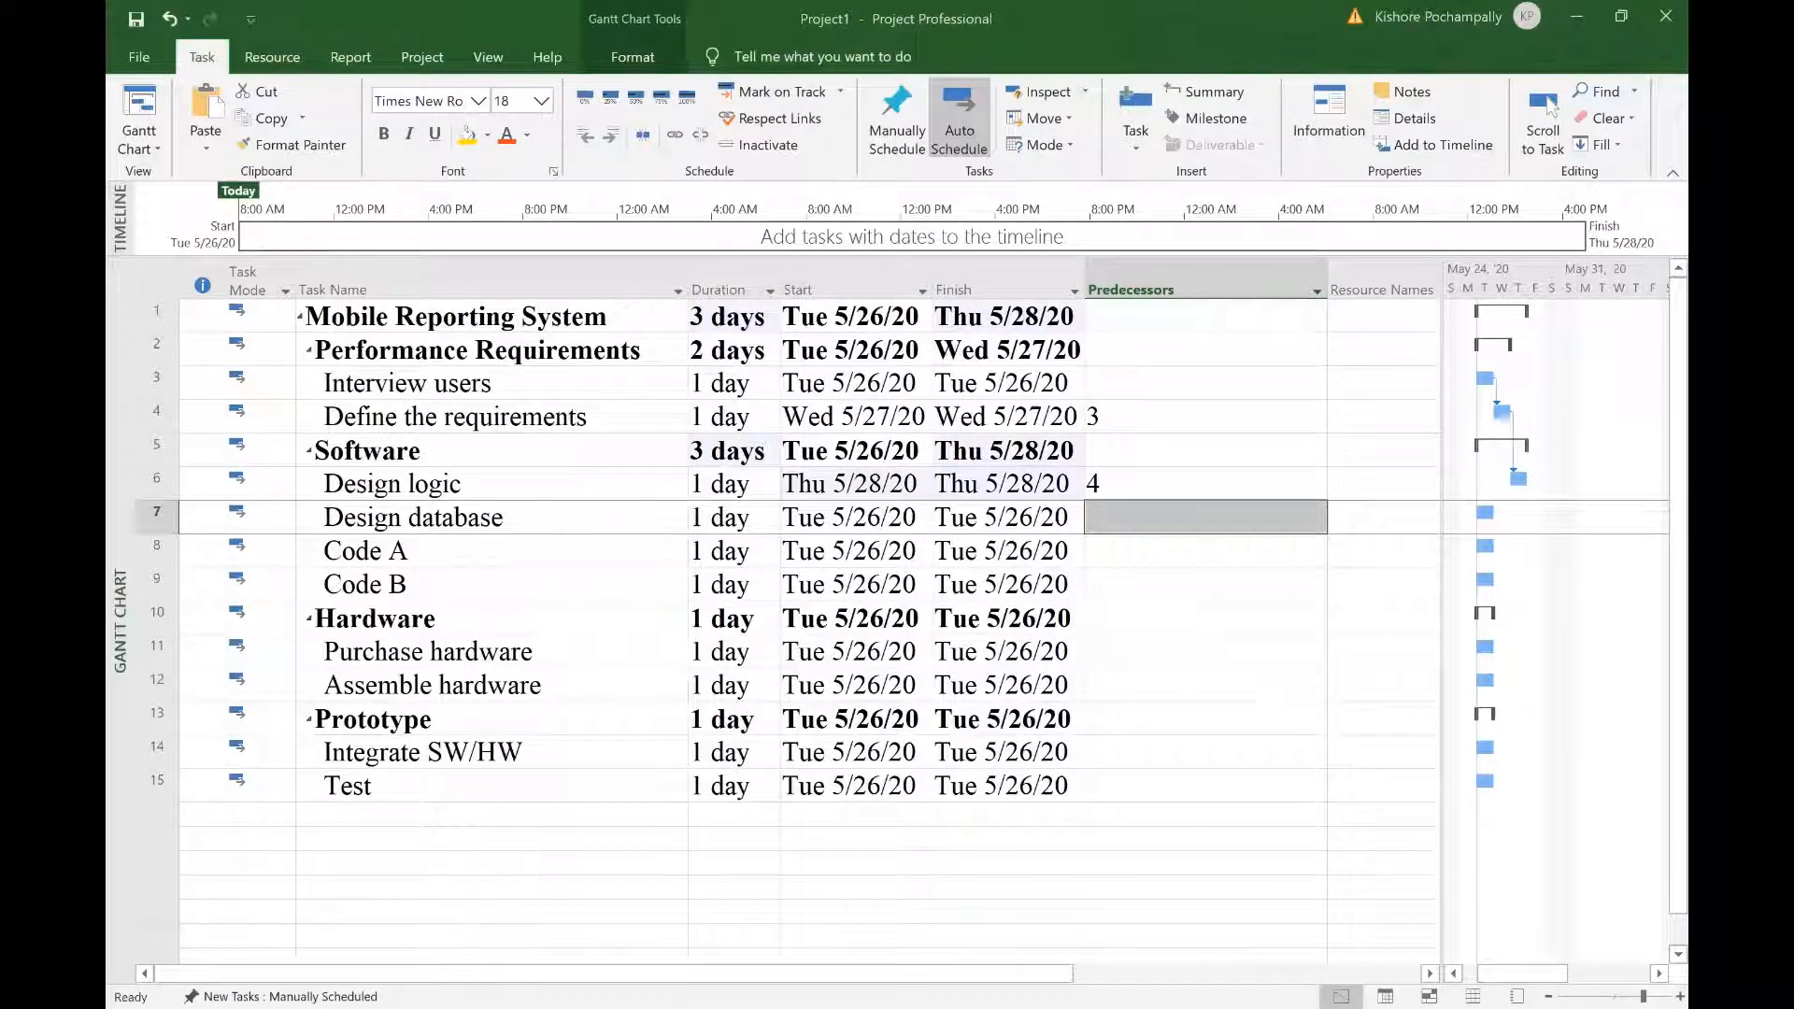
pyautogui.click(1304, 517)
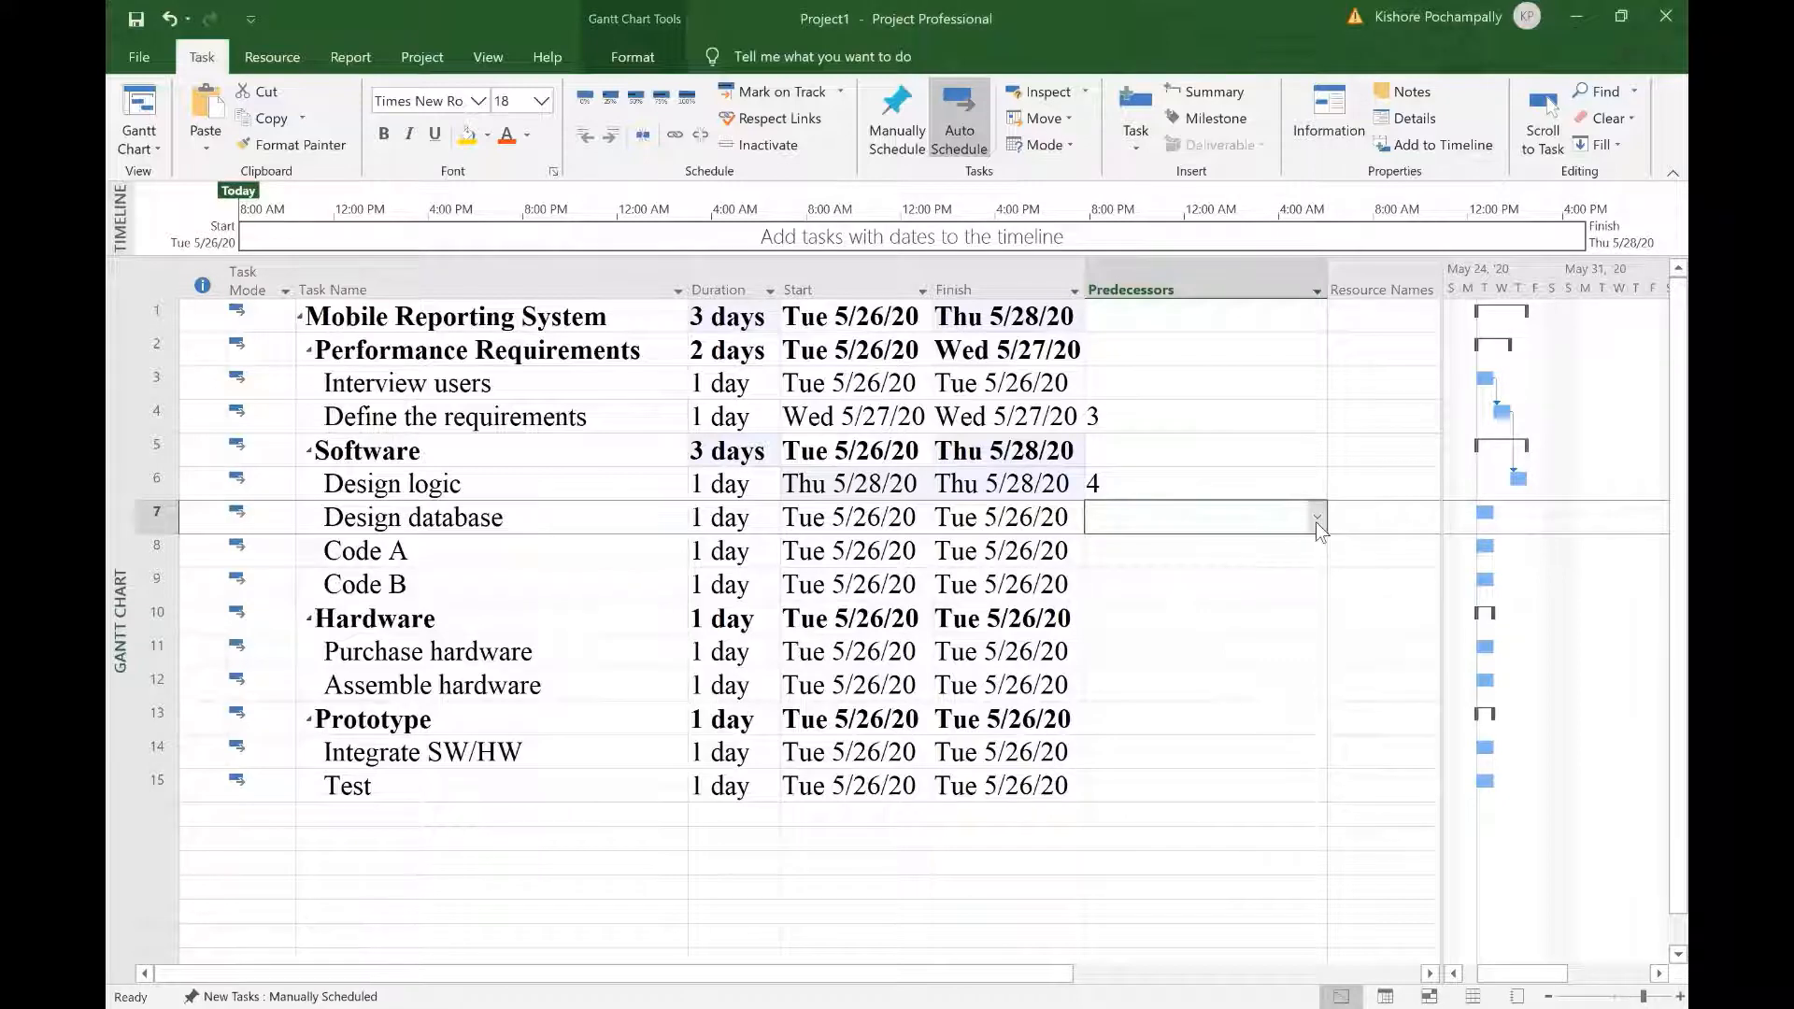
pyautogui.click(1316, 520)
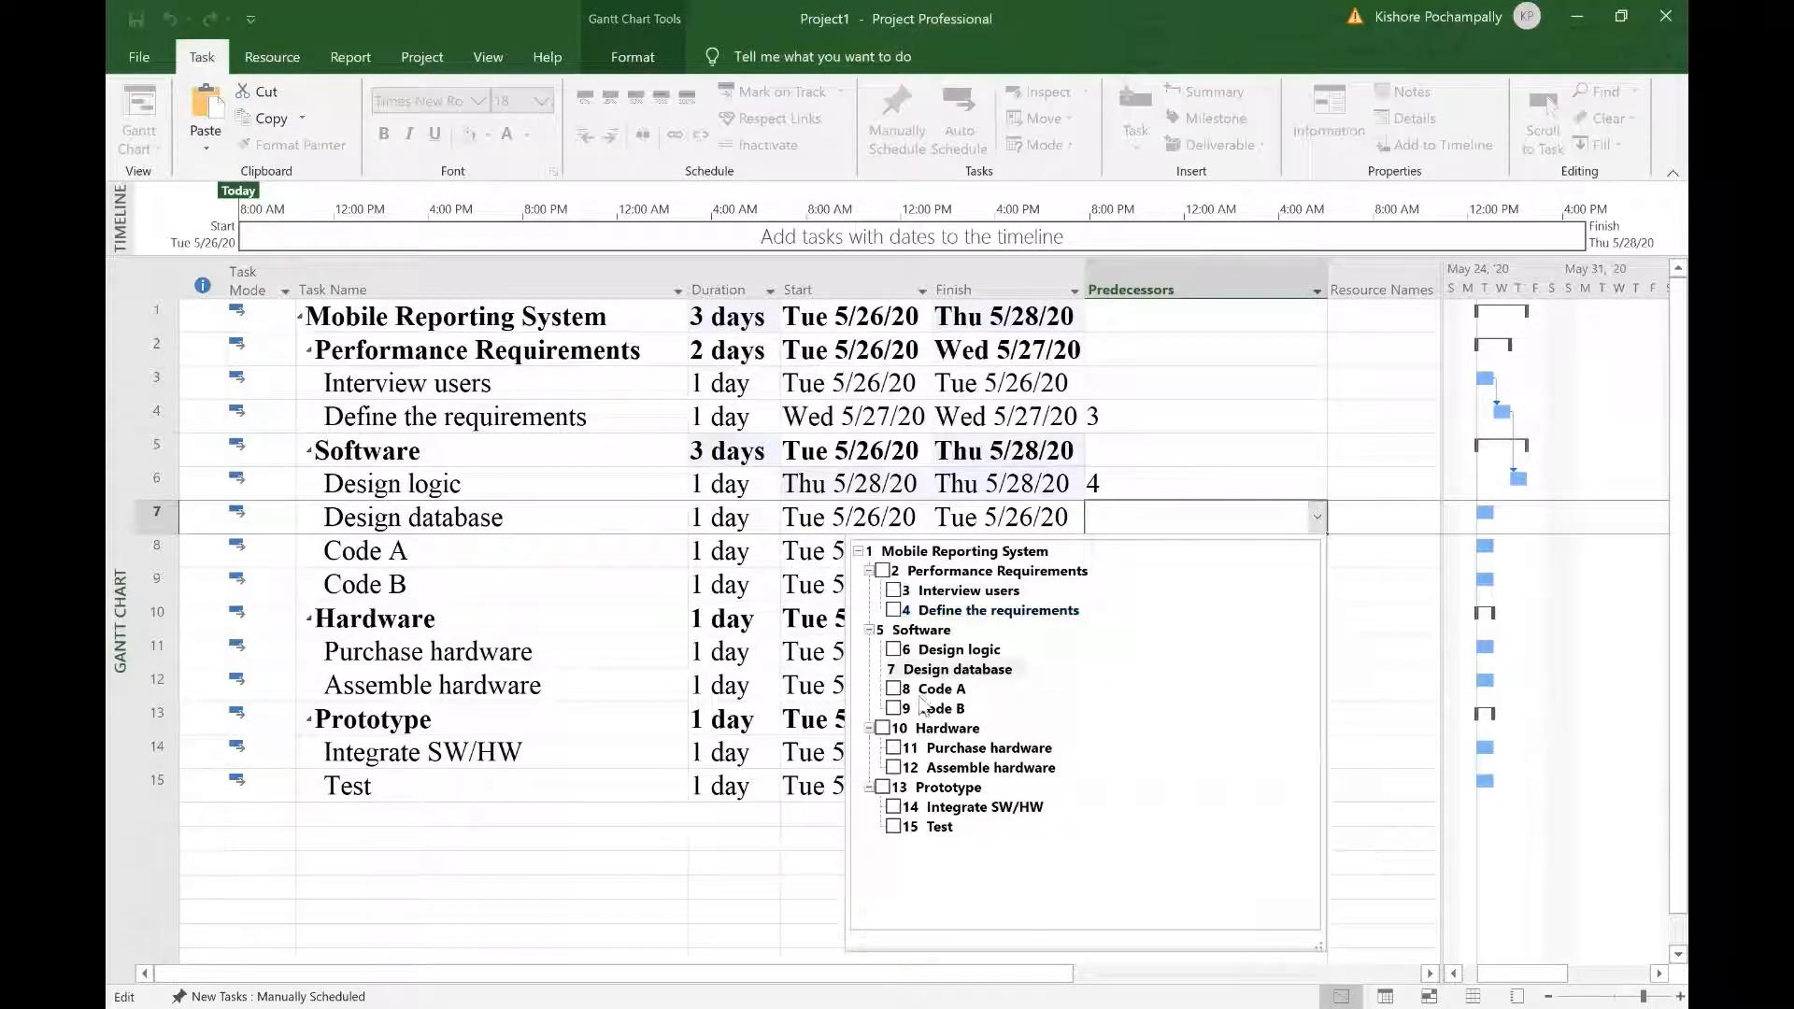
pyautogui.click(894, 649)
pyautogui.click(1214, 554)
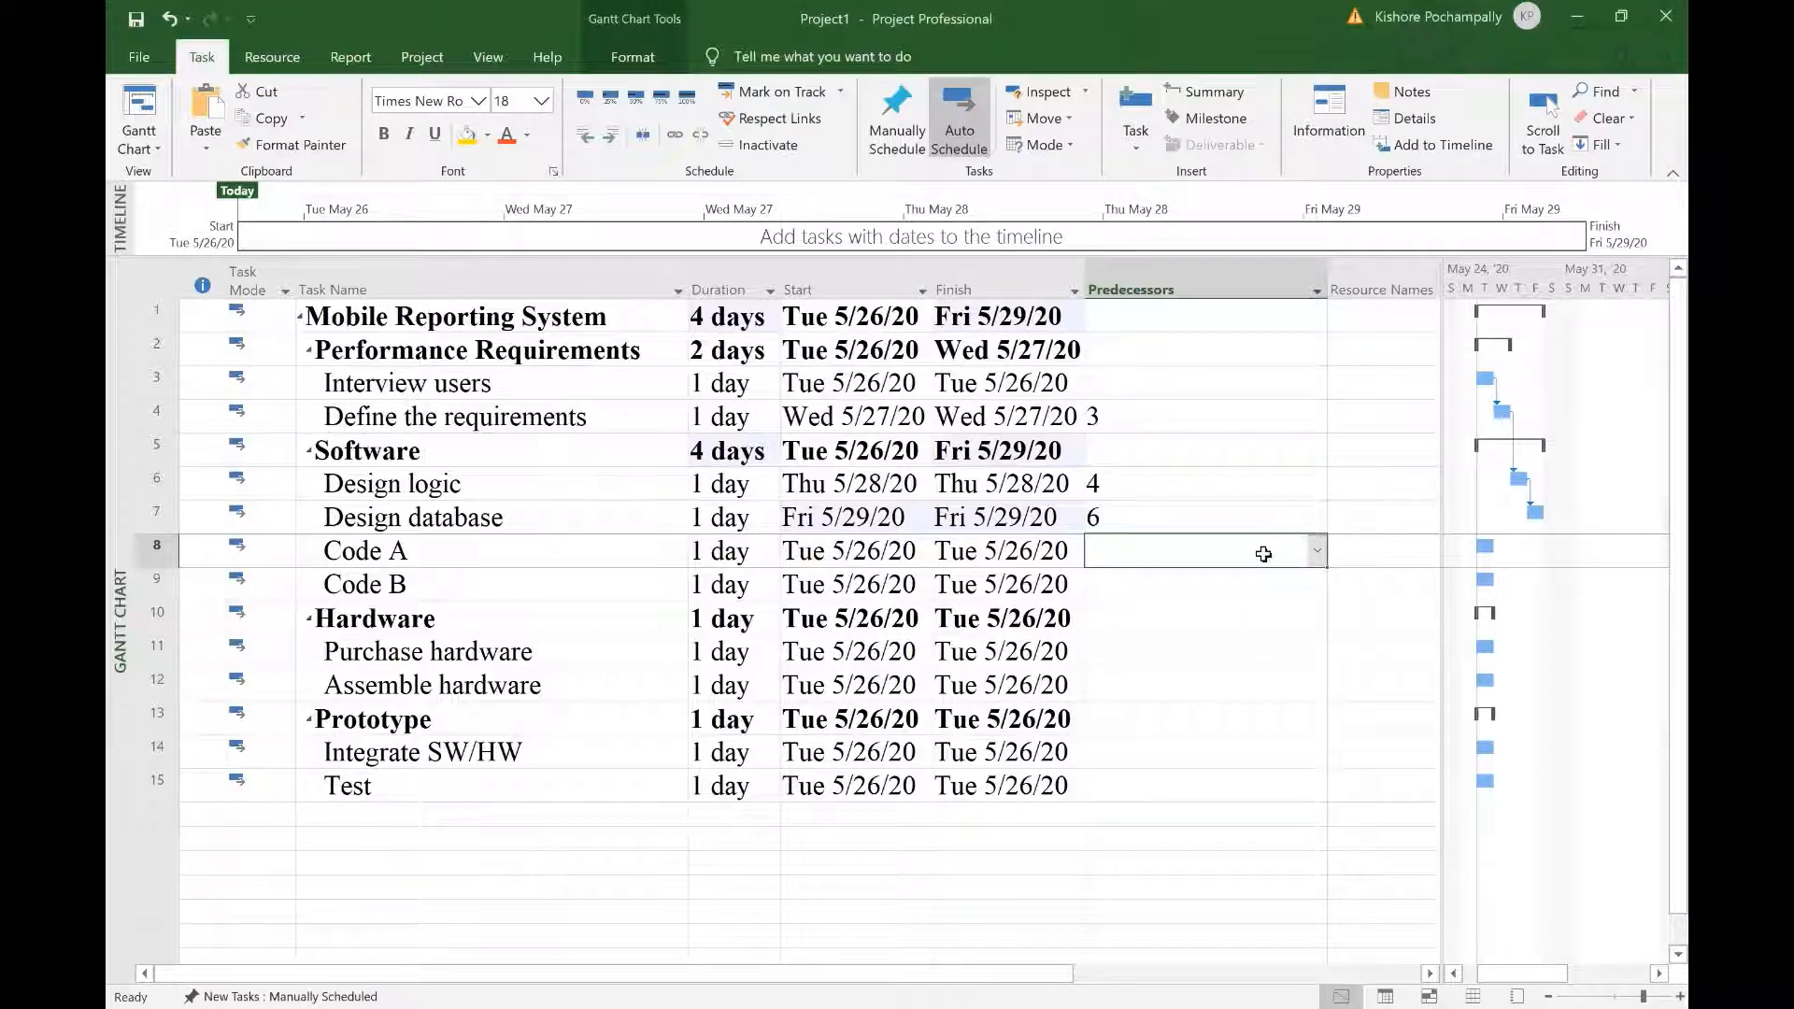
# Step: Give Code A and Code B predecessor 7
pyautogui.write('7')
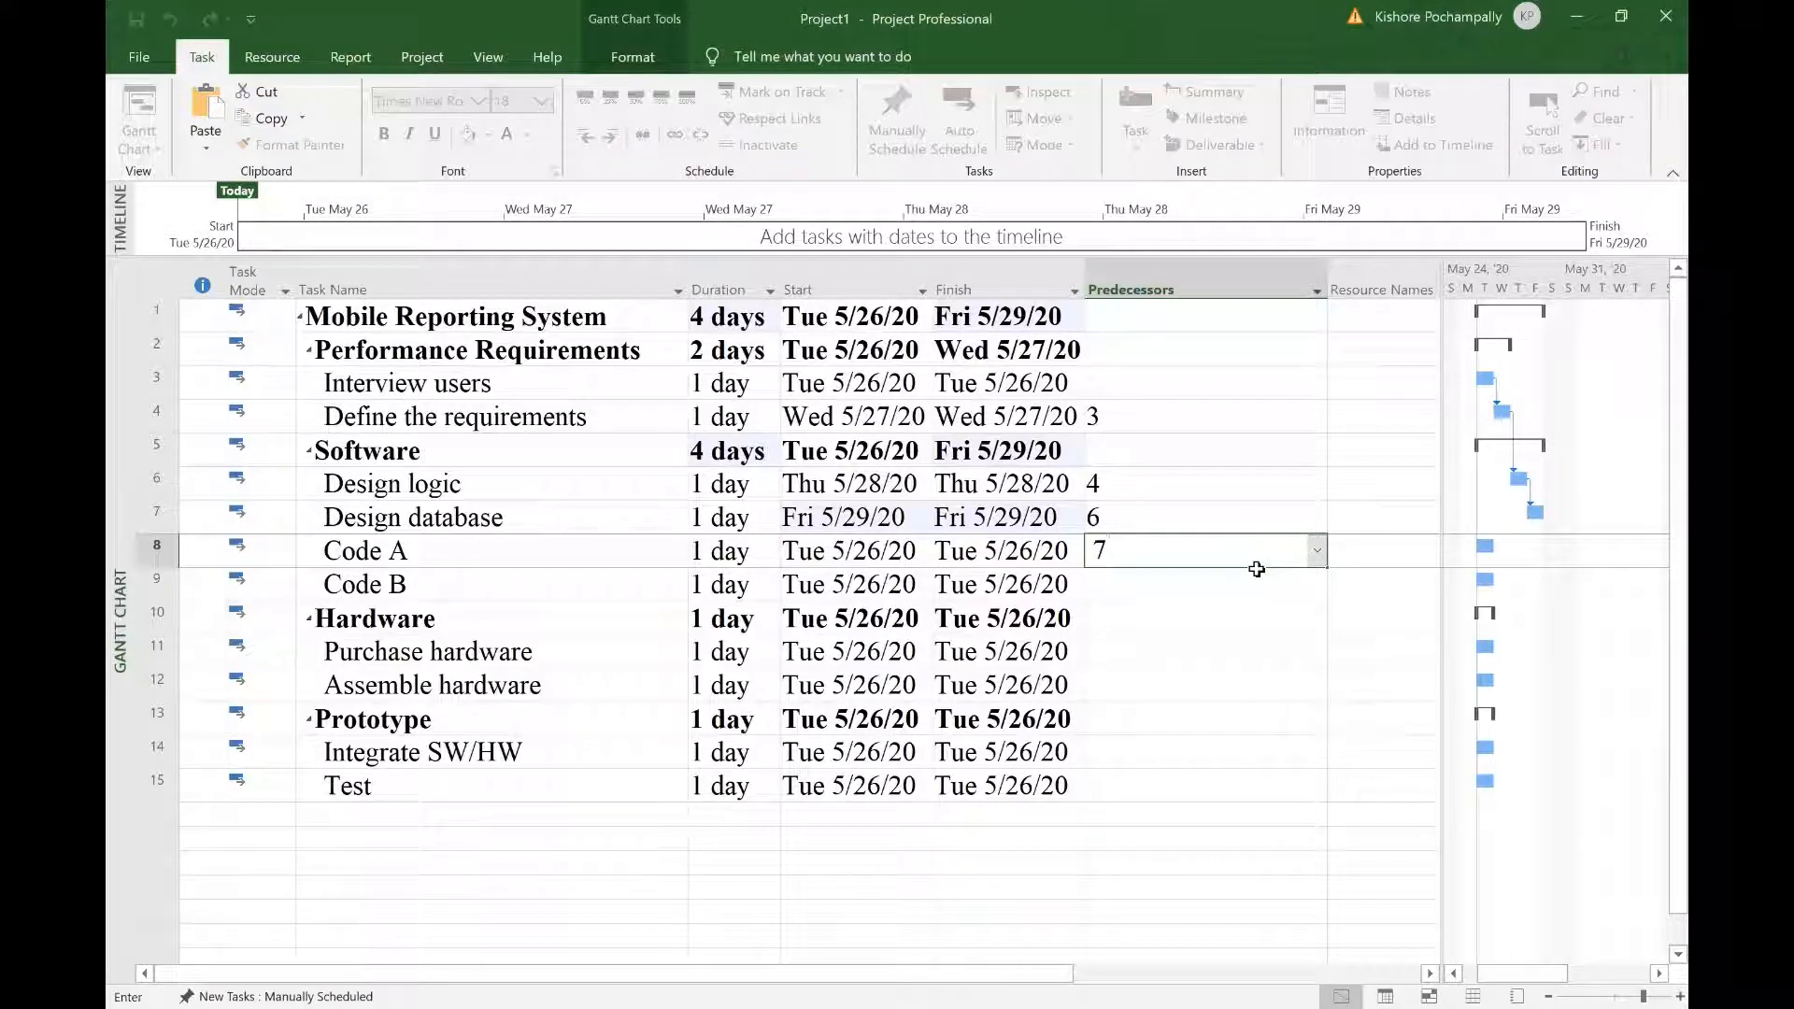
pyautogui.press('Return')
pyautogui.write('7')
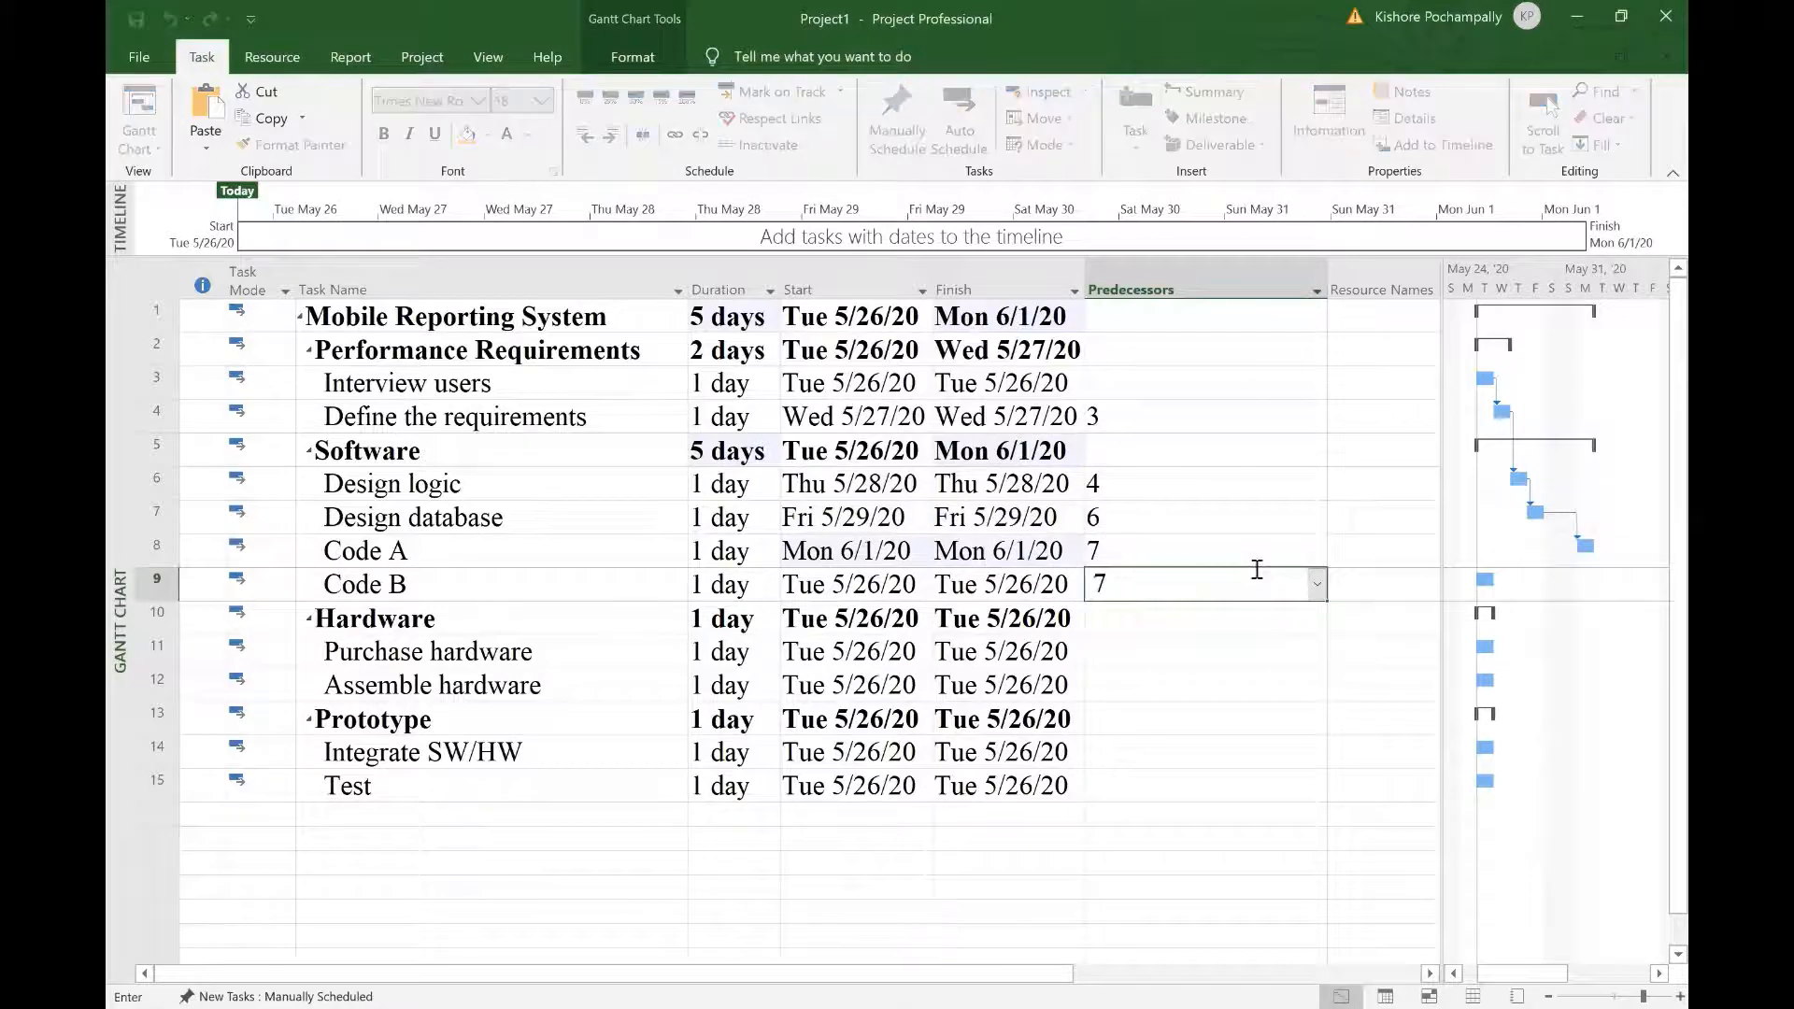
pyautogui.click(1173, 641)
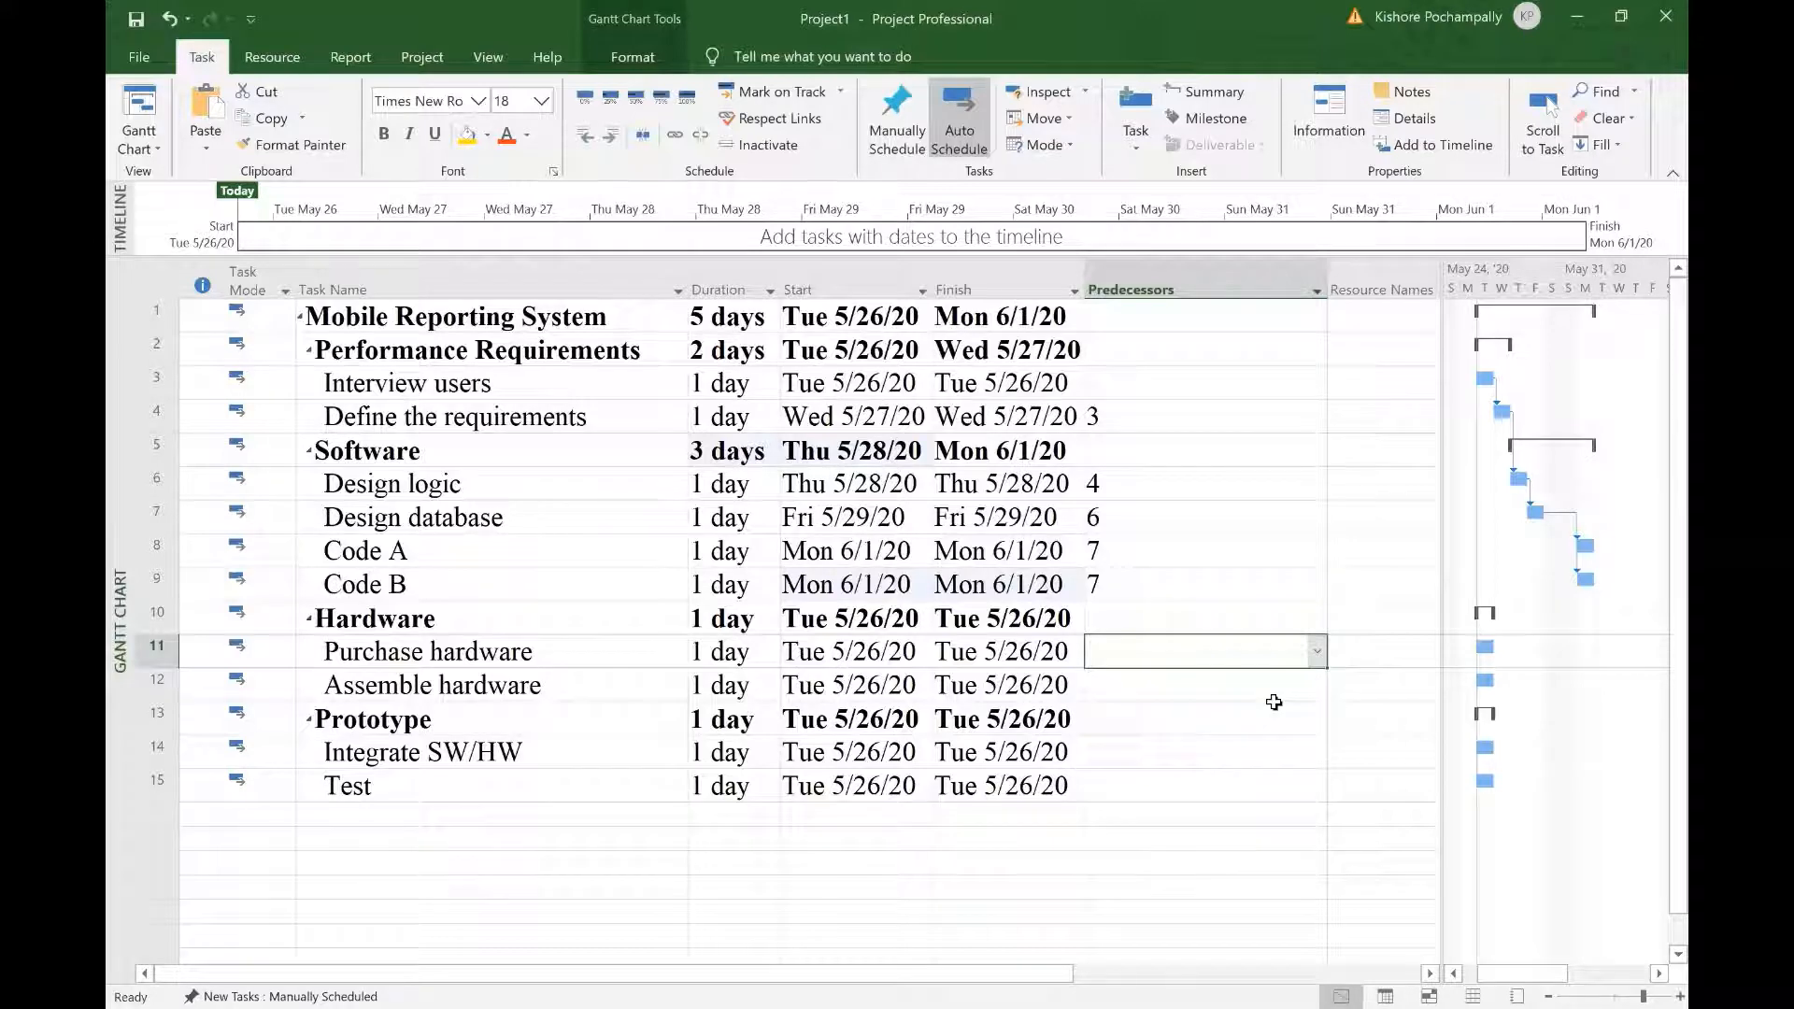
# Step: Set predecessor 4 for Purchase hardware and predecessor 11 for Assemble hardware
pyautogui.write('4')
pyautogui.press('Return')
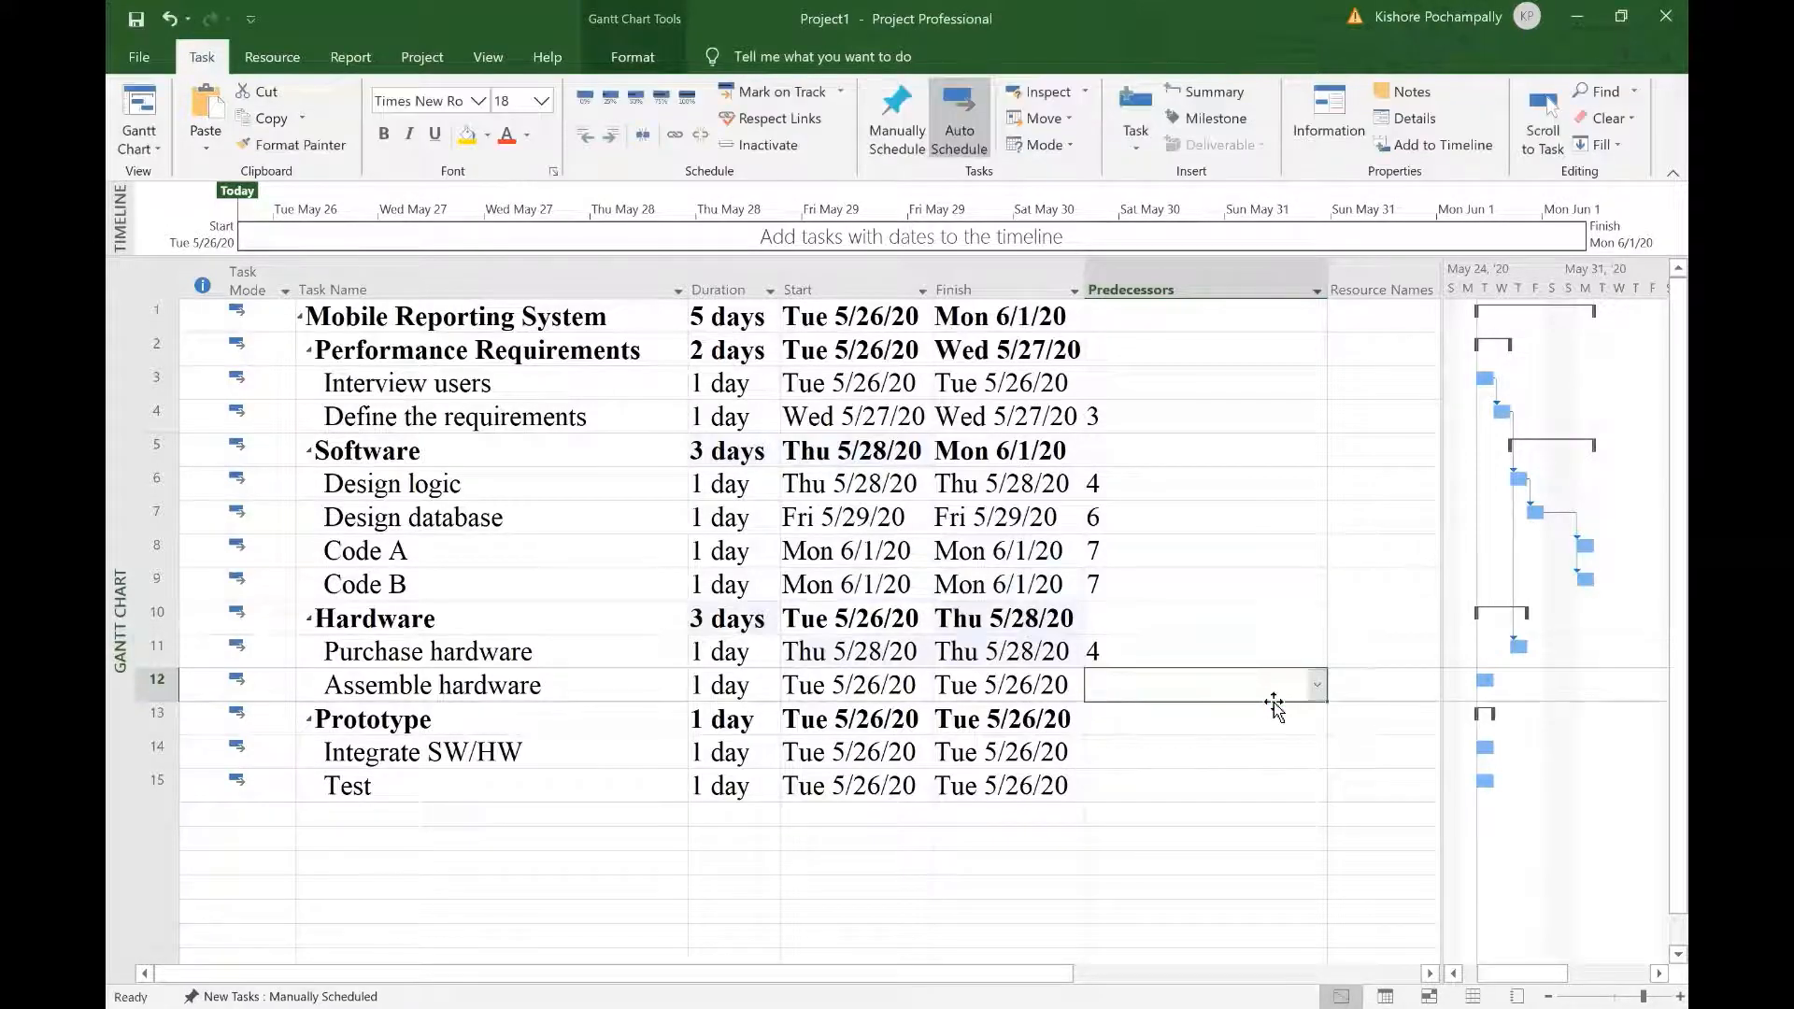
pyautogui.click(1281, 654)
pyautogui.click(1317, 652)
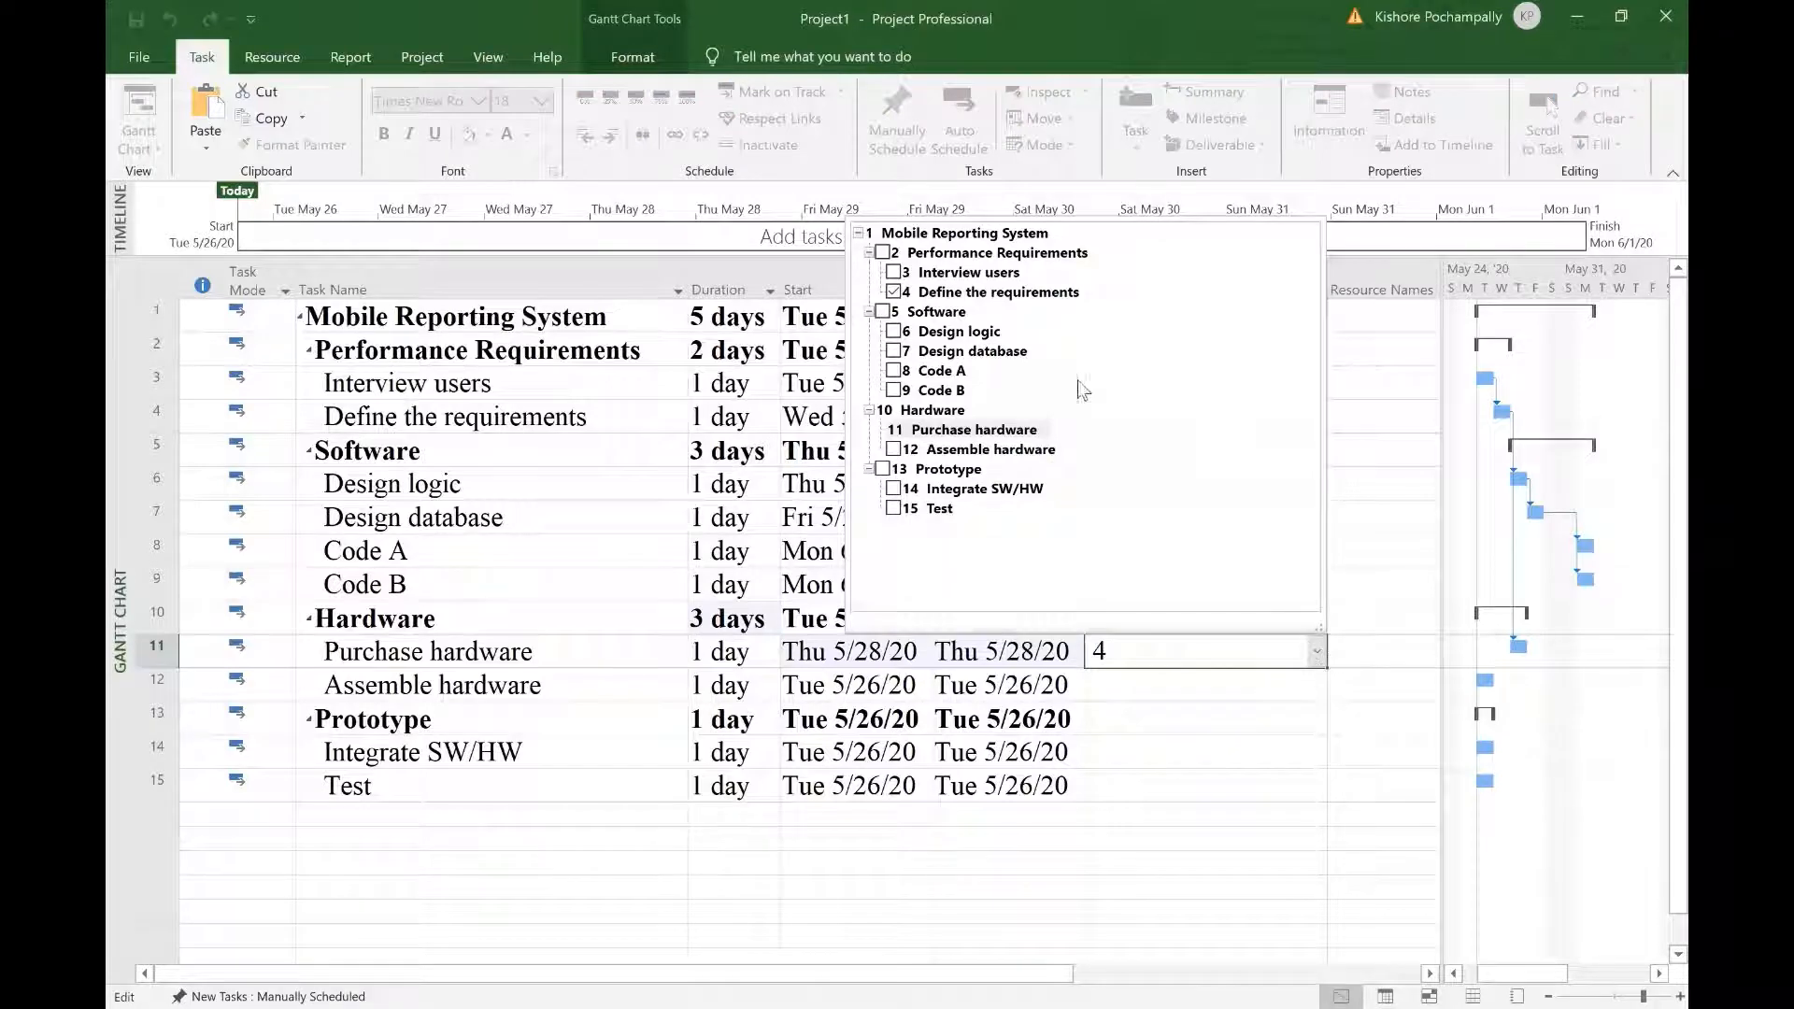
pyautogui.click(1186, 686)
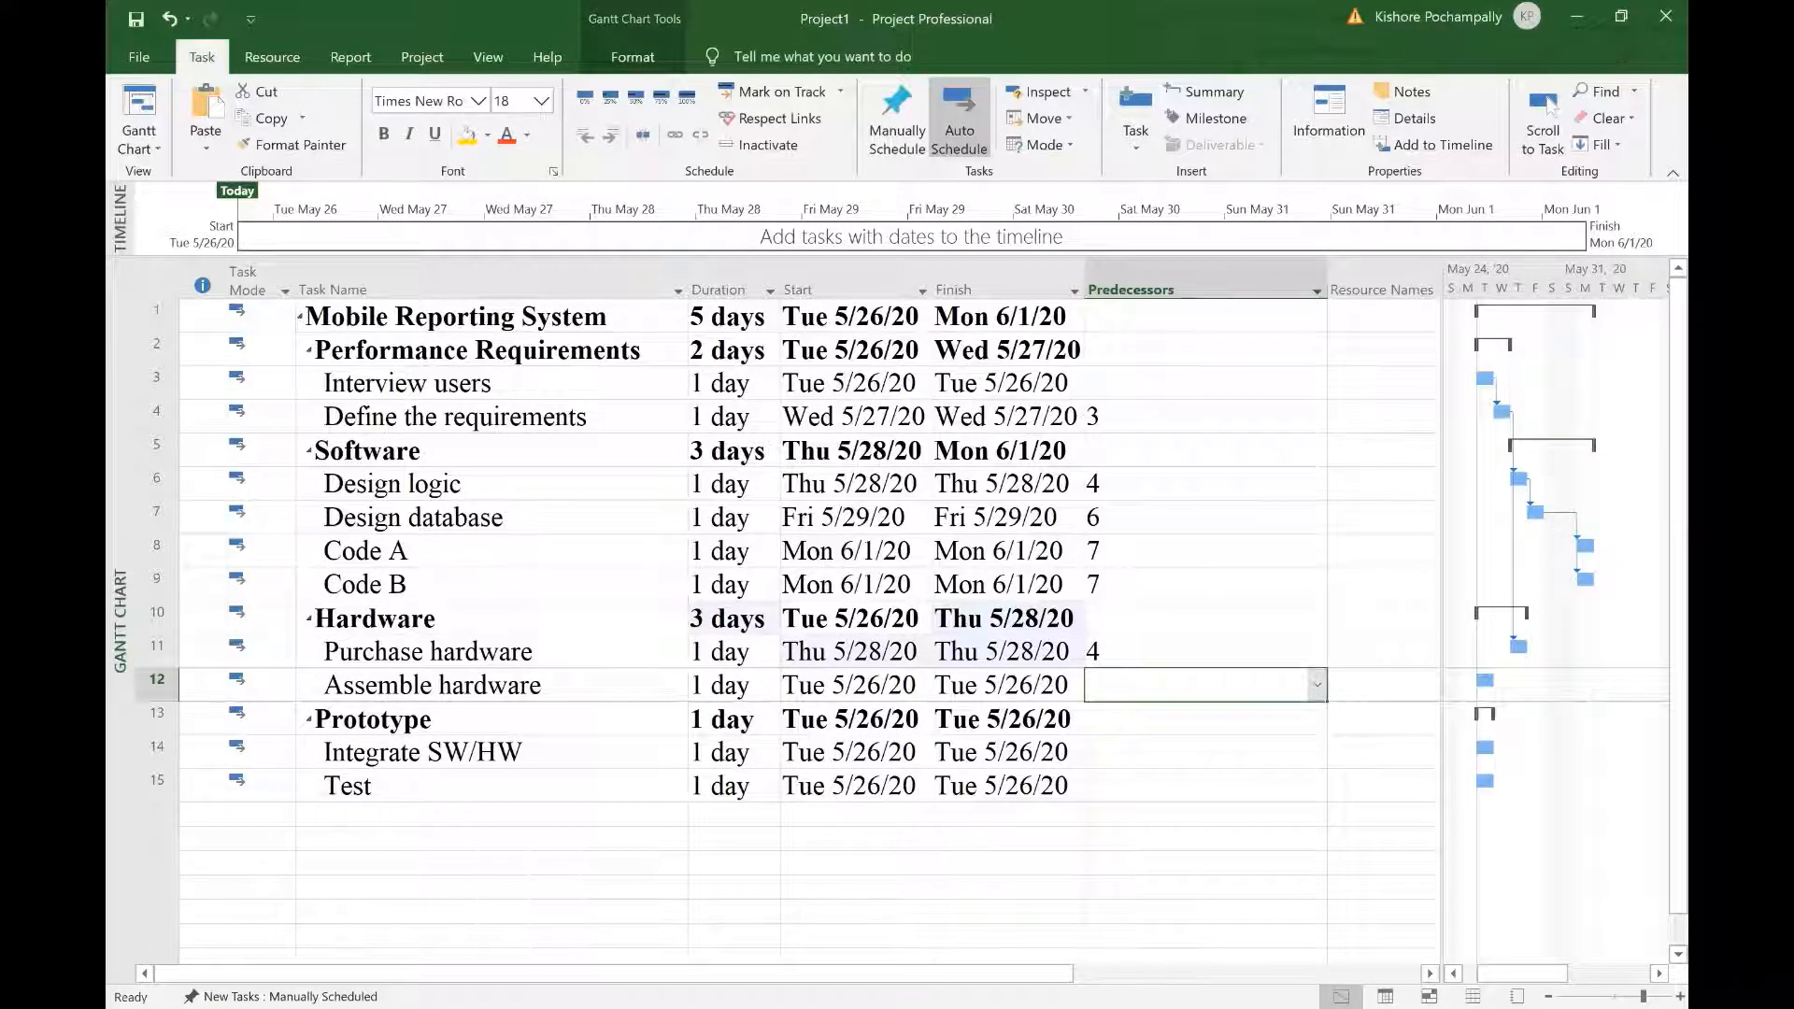
pyautogui.click(1318, 685)
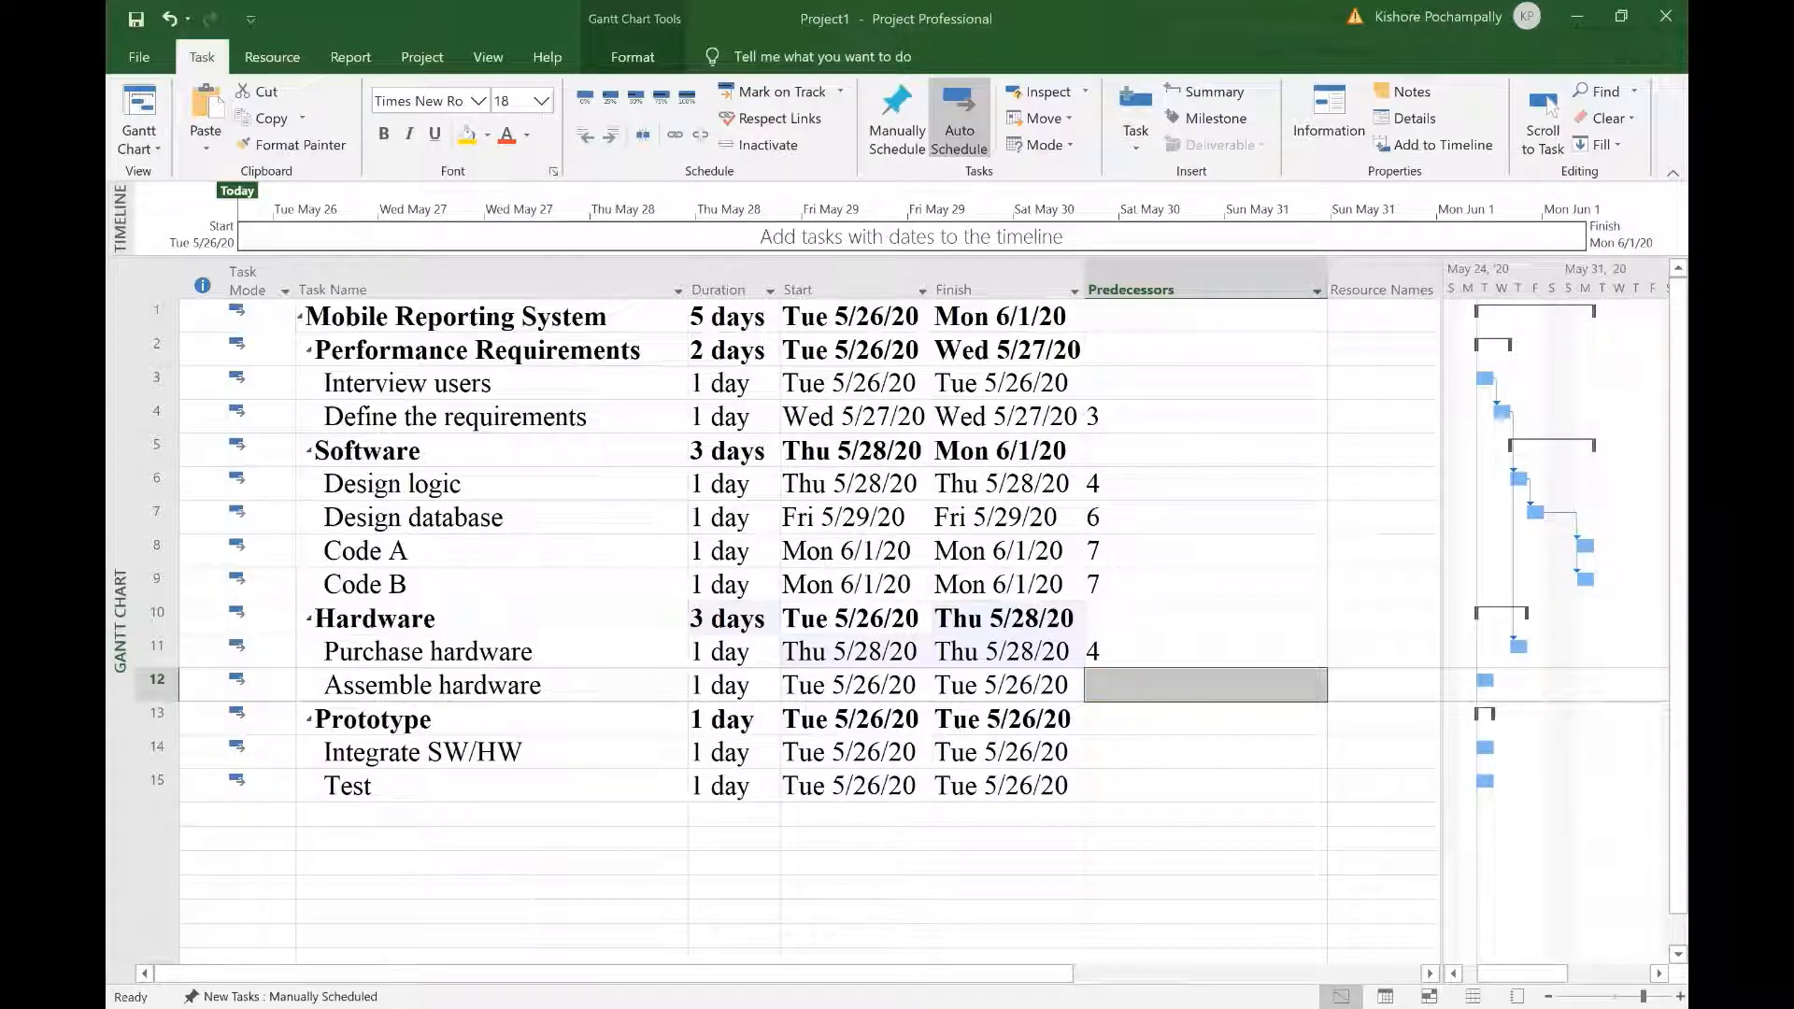
pyautogui.write('11')
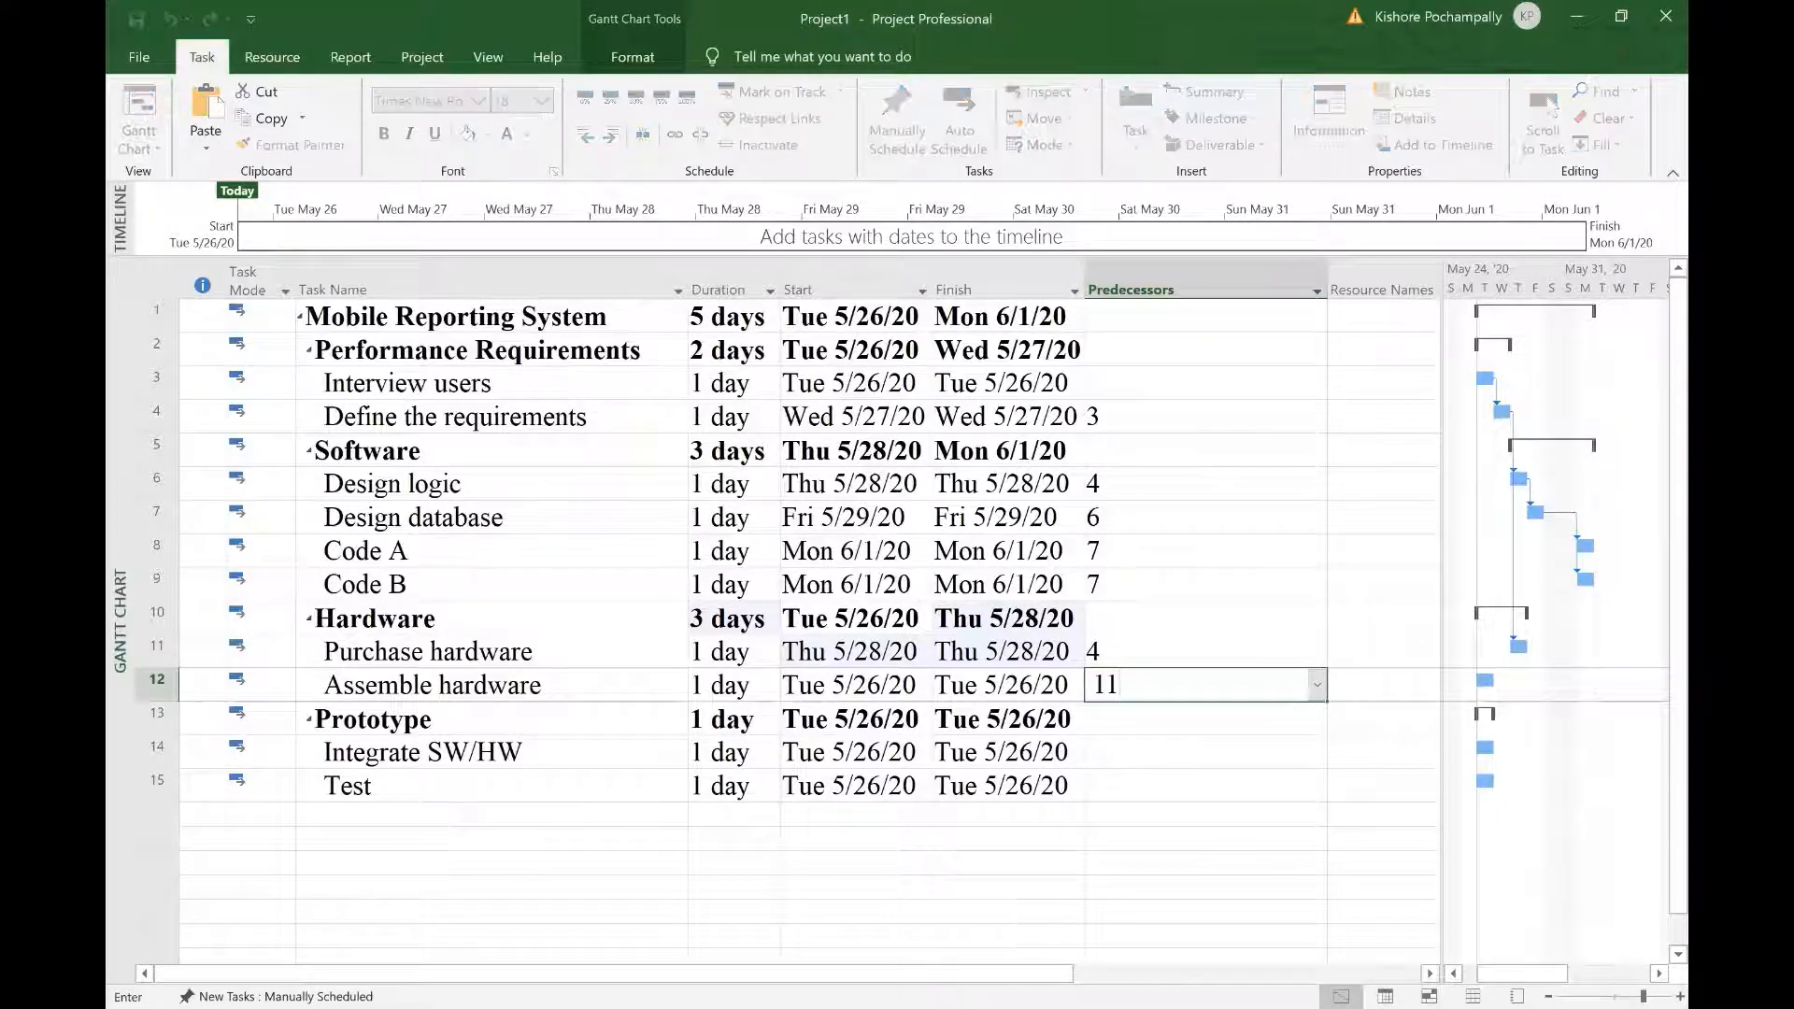
pyautogui.press('Return')
pyautogui.press('Return')
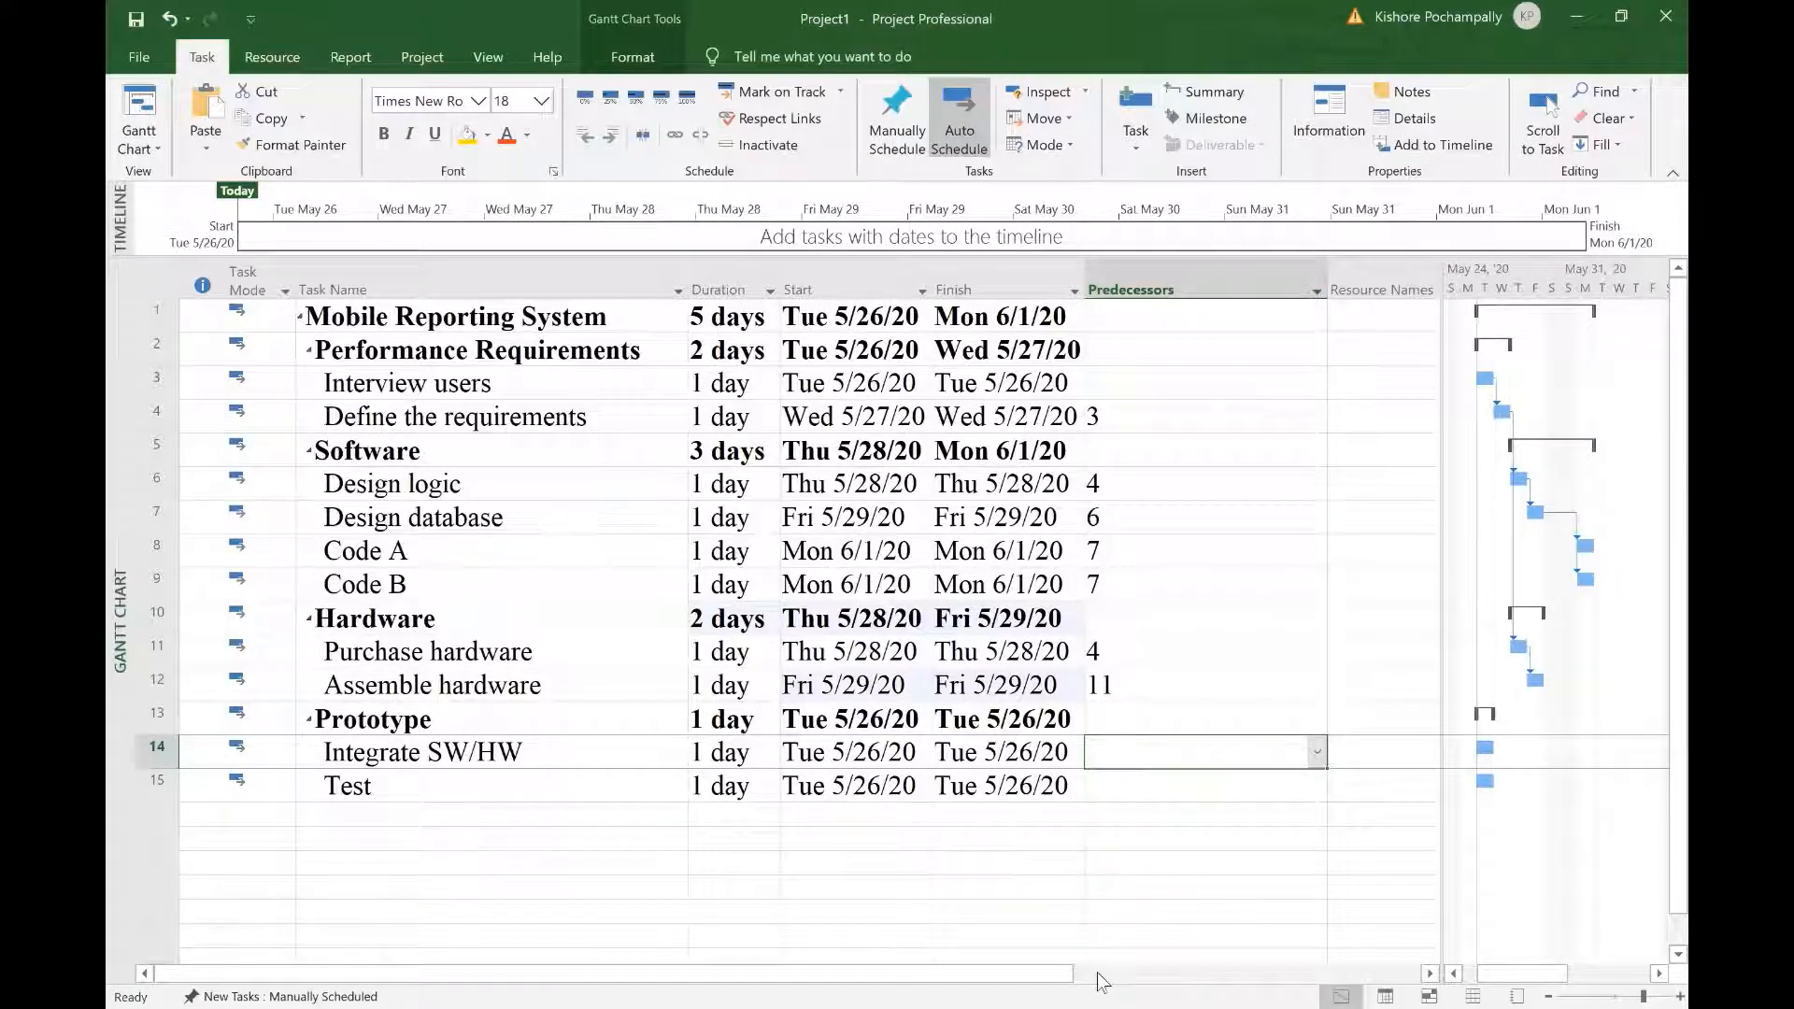
pyautogui.click(1203, 752)
pyautogui.click(1318, 753)
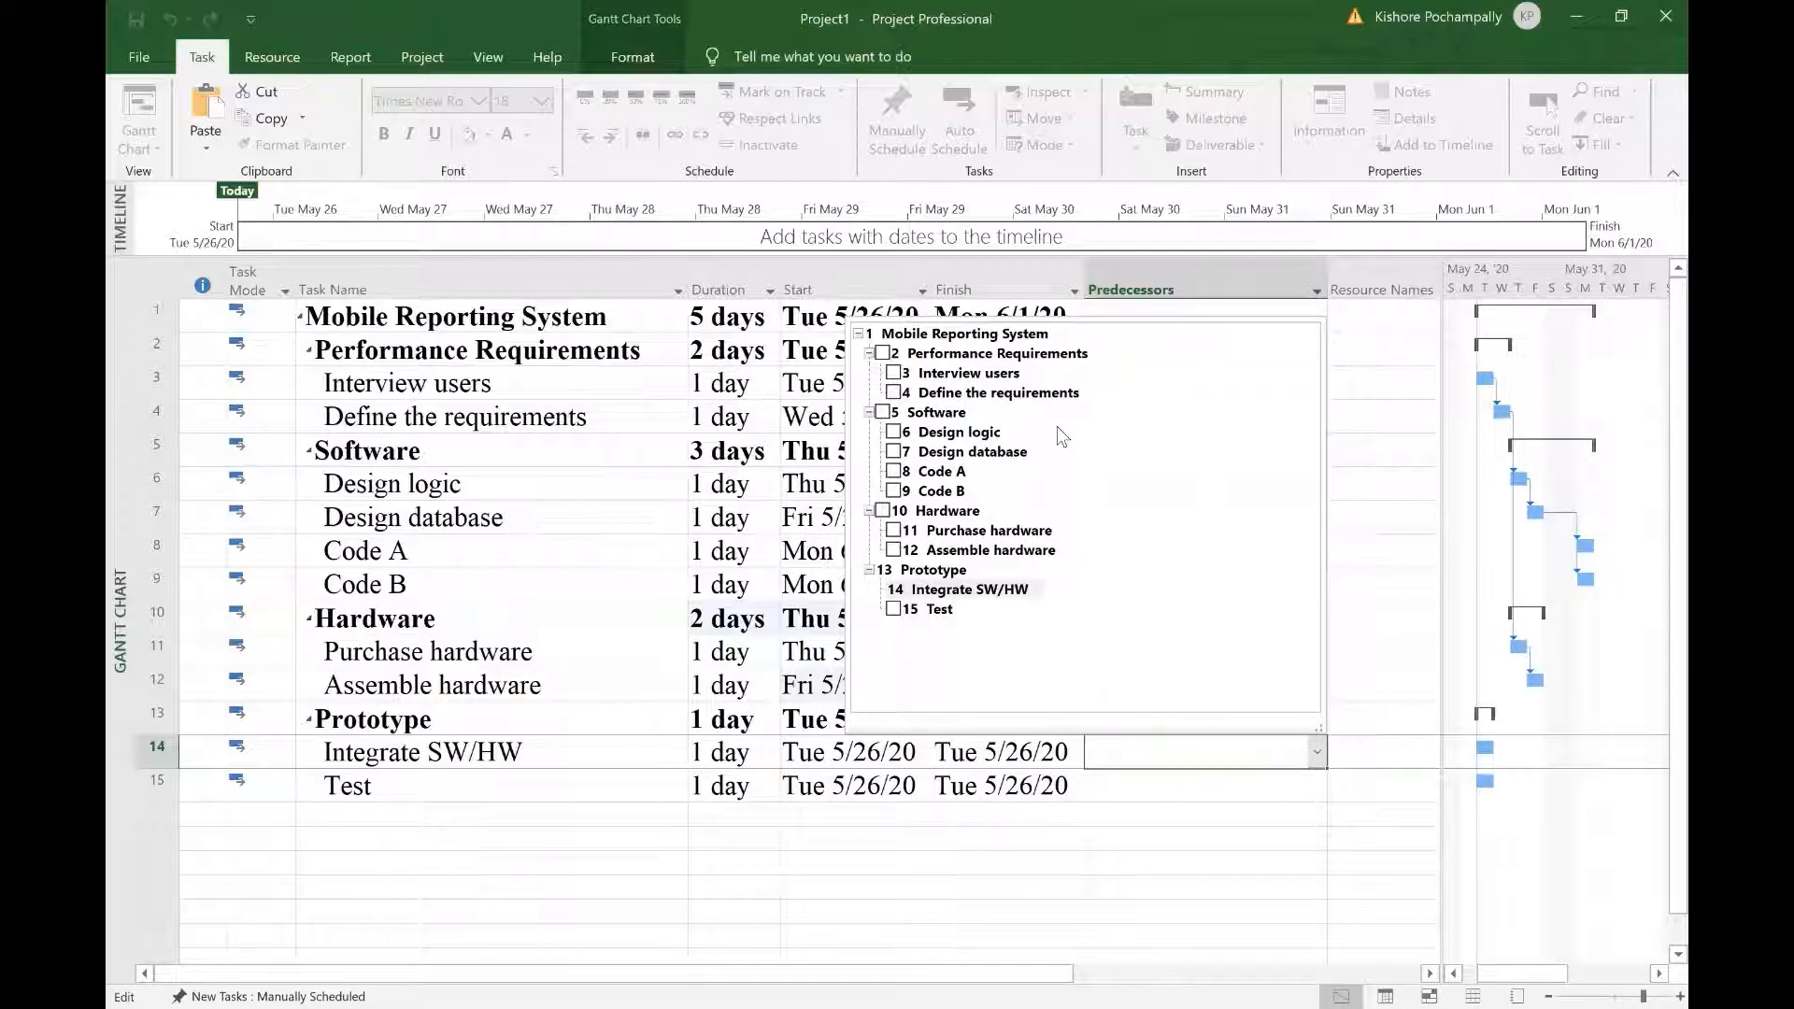
# Step: Make Code A, Code B and Assemble hardware (8, 9, 12) predecessors of Integrate SW/HW
pyautogui.click(894, 472)
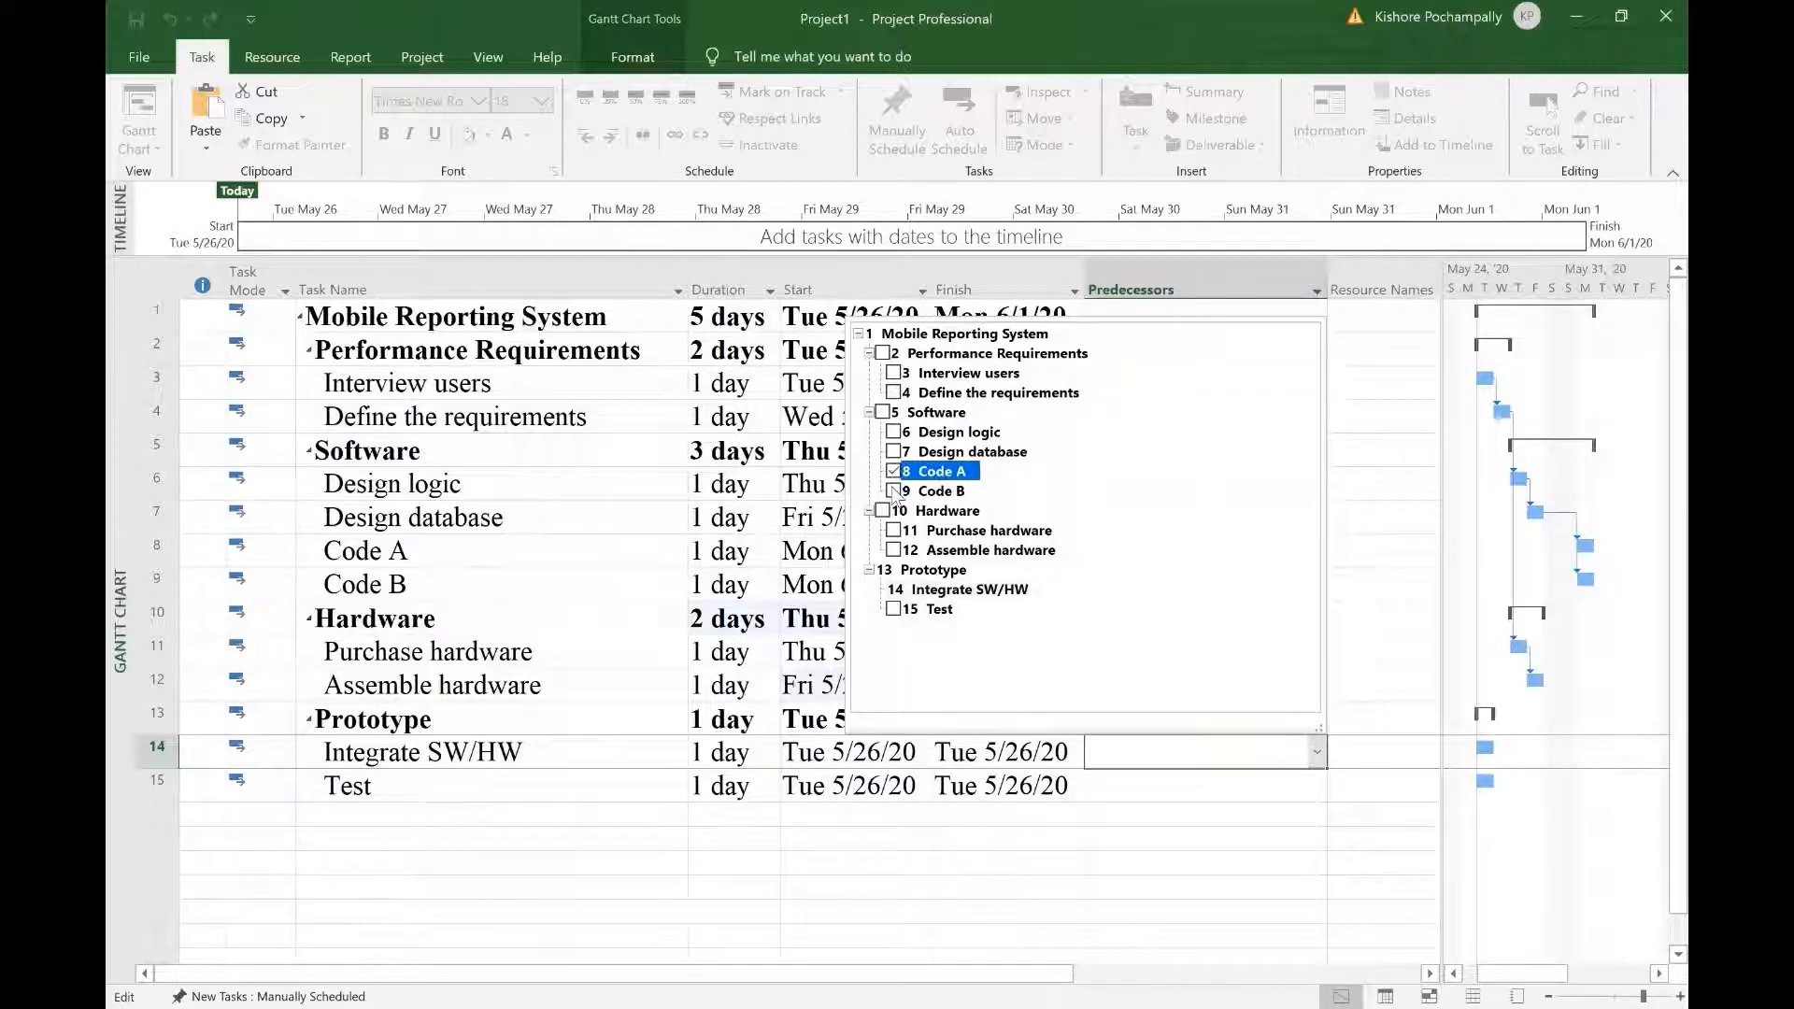
pyautogui.click(894, 491)
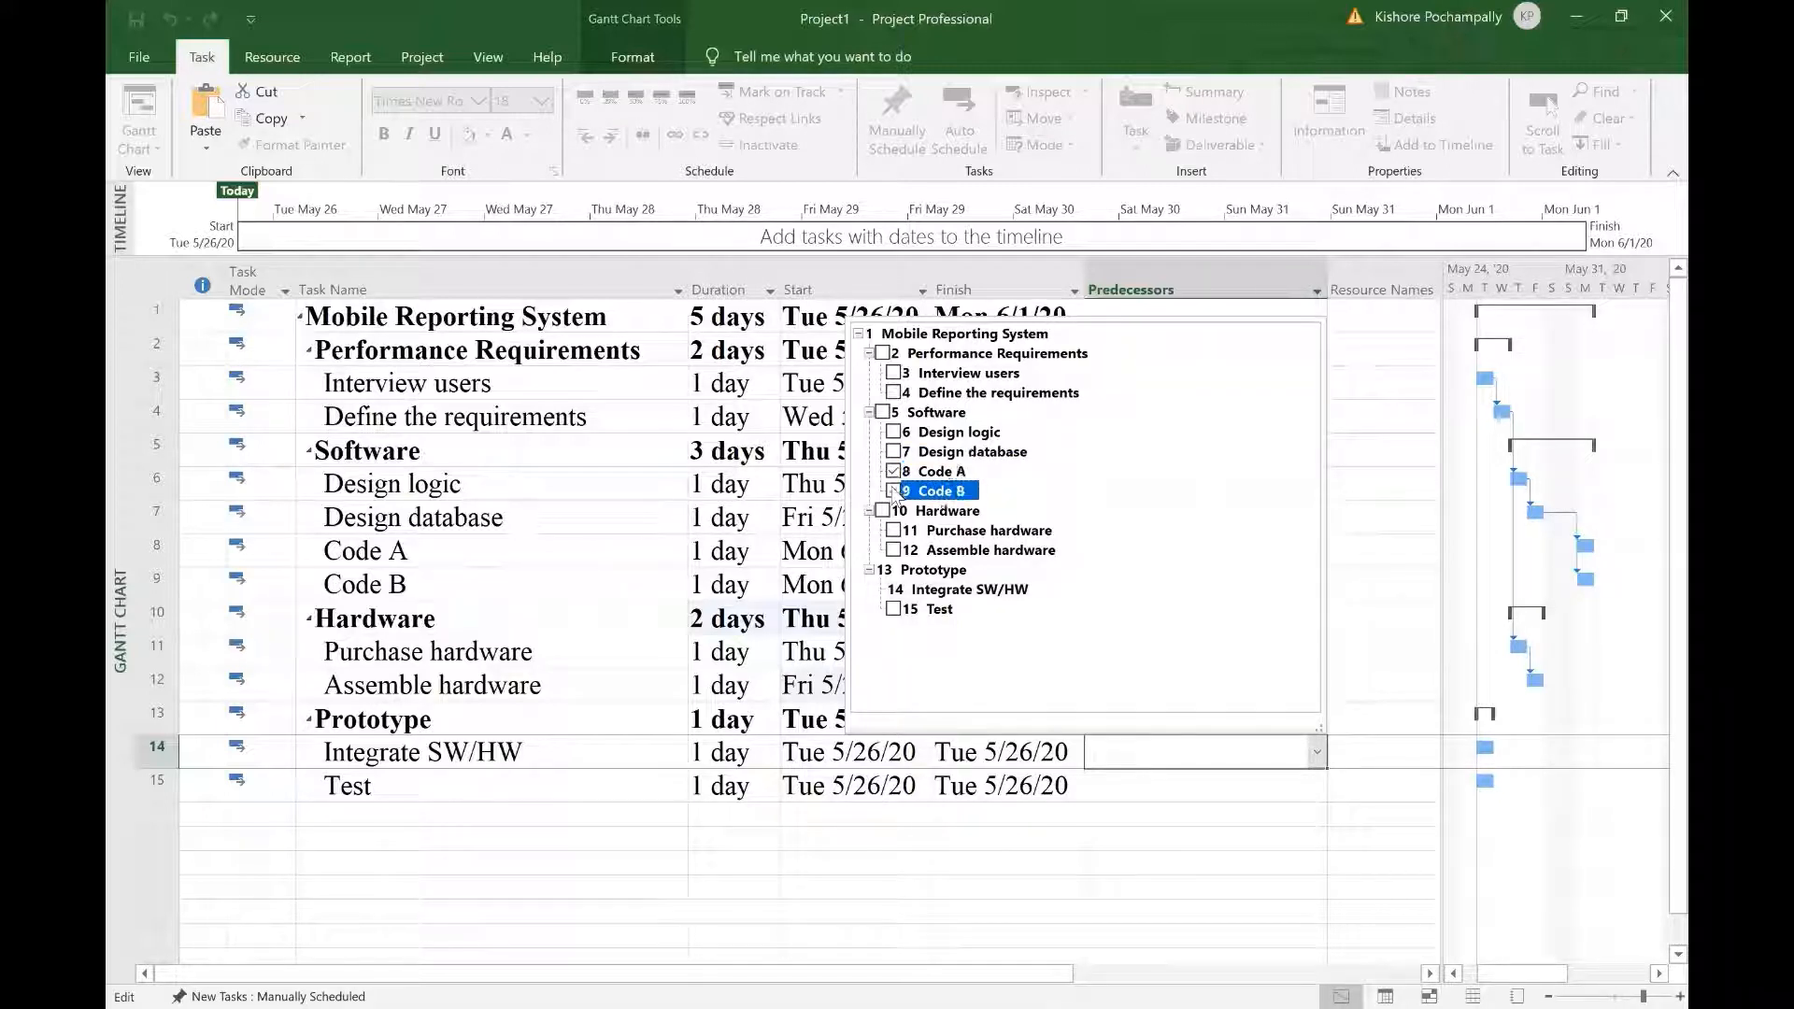
pyautogui.click(895, 551)
pyautogui.click(1159, 900)
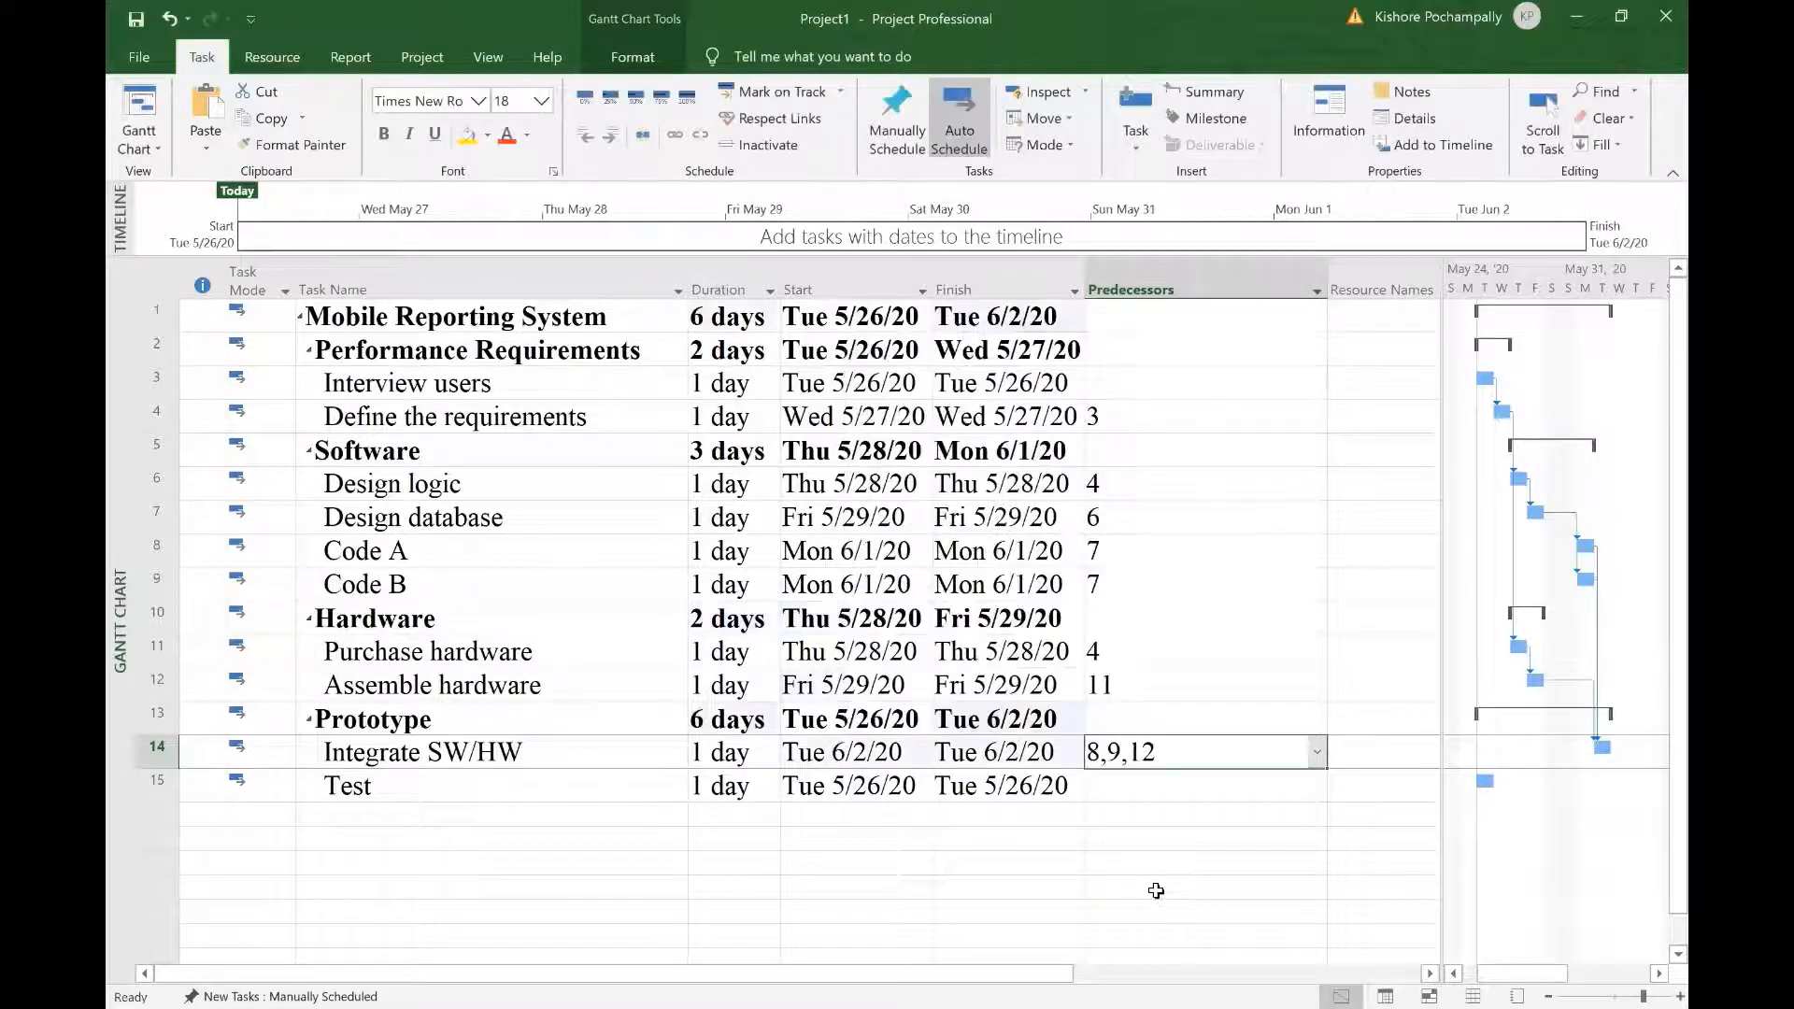
# Step: Make Integrate SW/HW (14) the predecessor of Test
pyautogui.click(1161, 785)
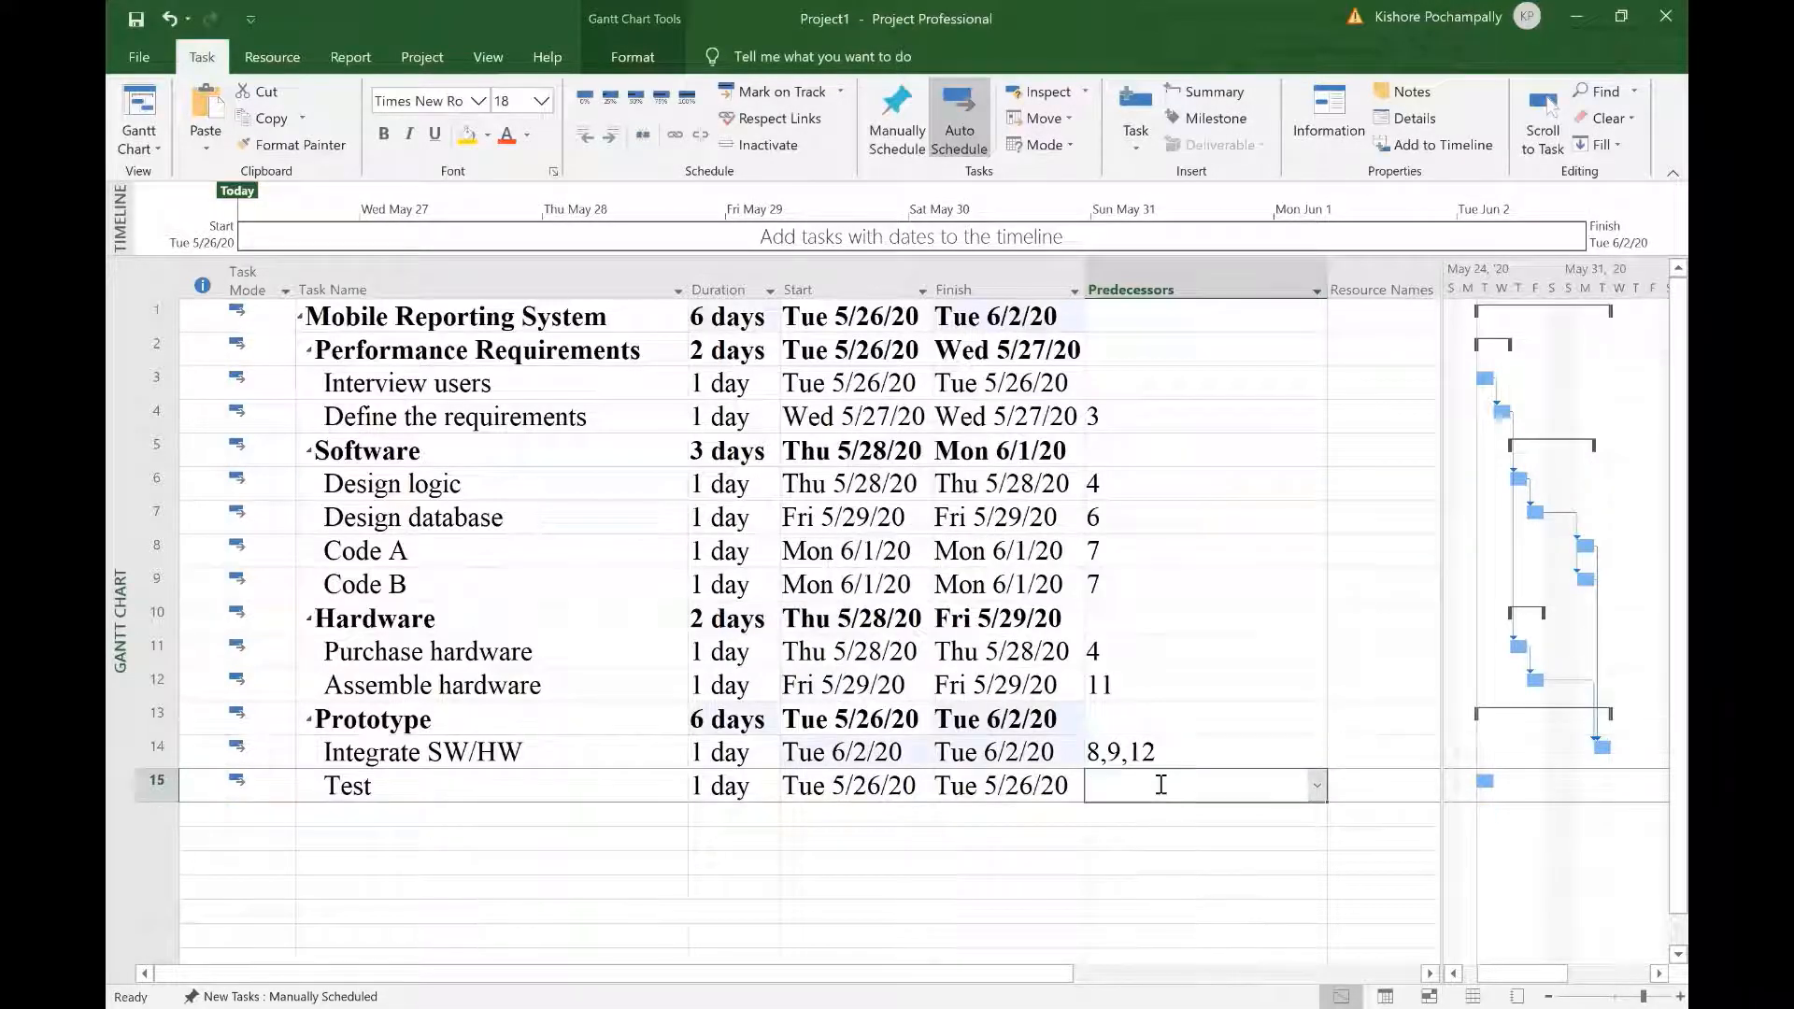
pyautogui.click(1317, 788)
pyautogui.click(894, 622)
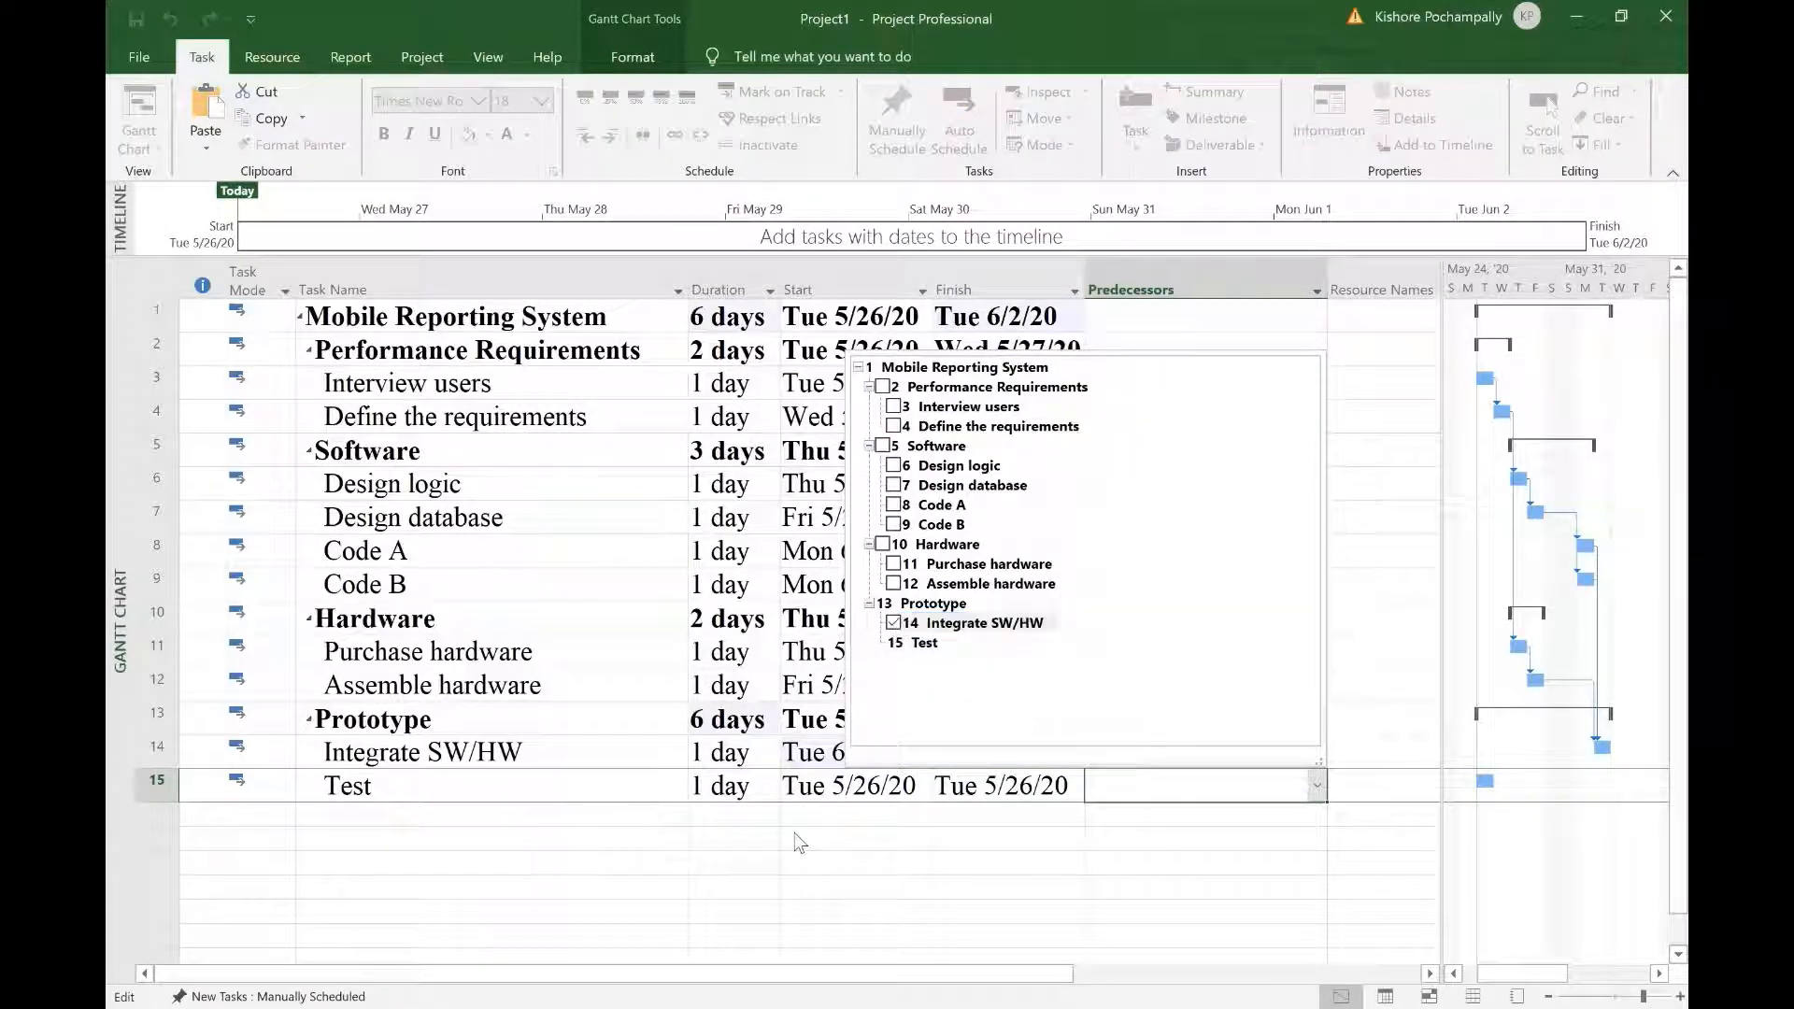
pyautogui.click(801, 843)
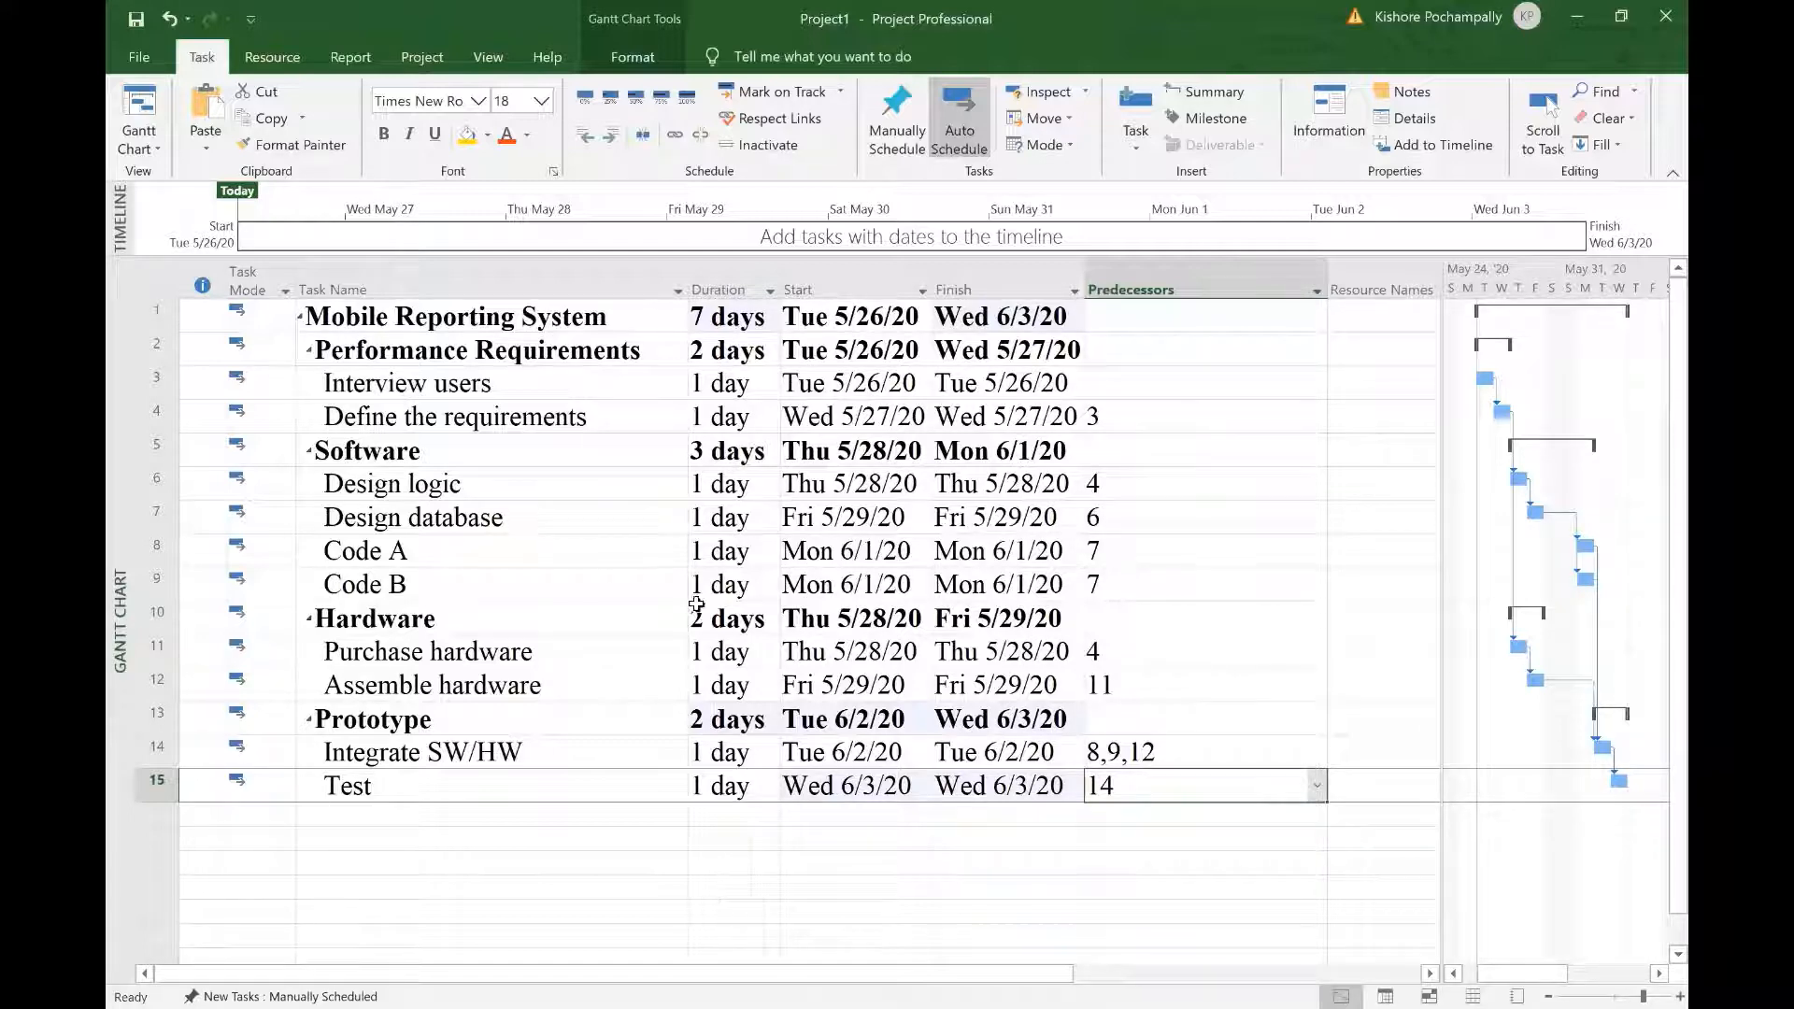
pyautogui.click(779, 884)
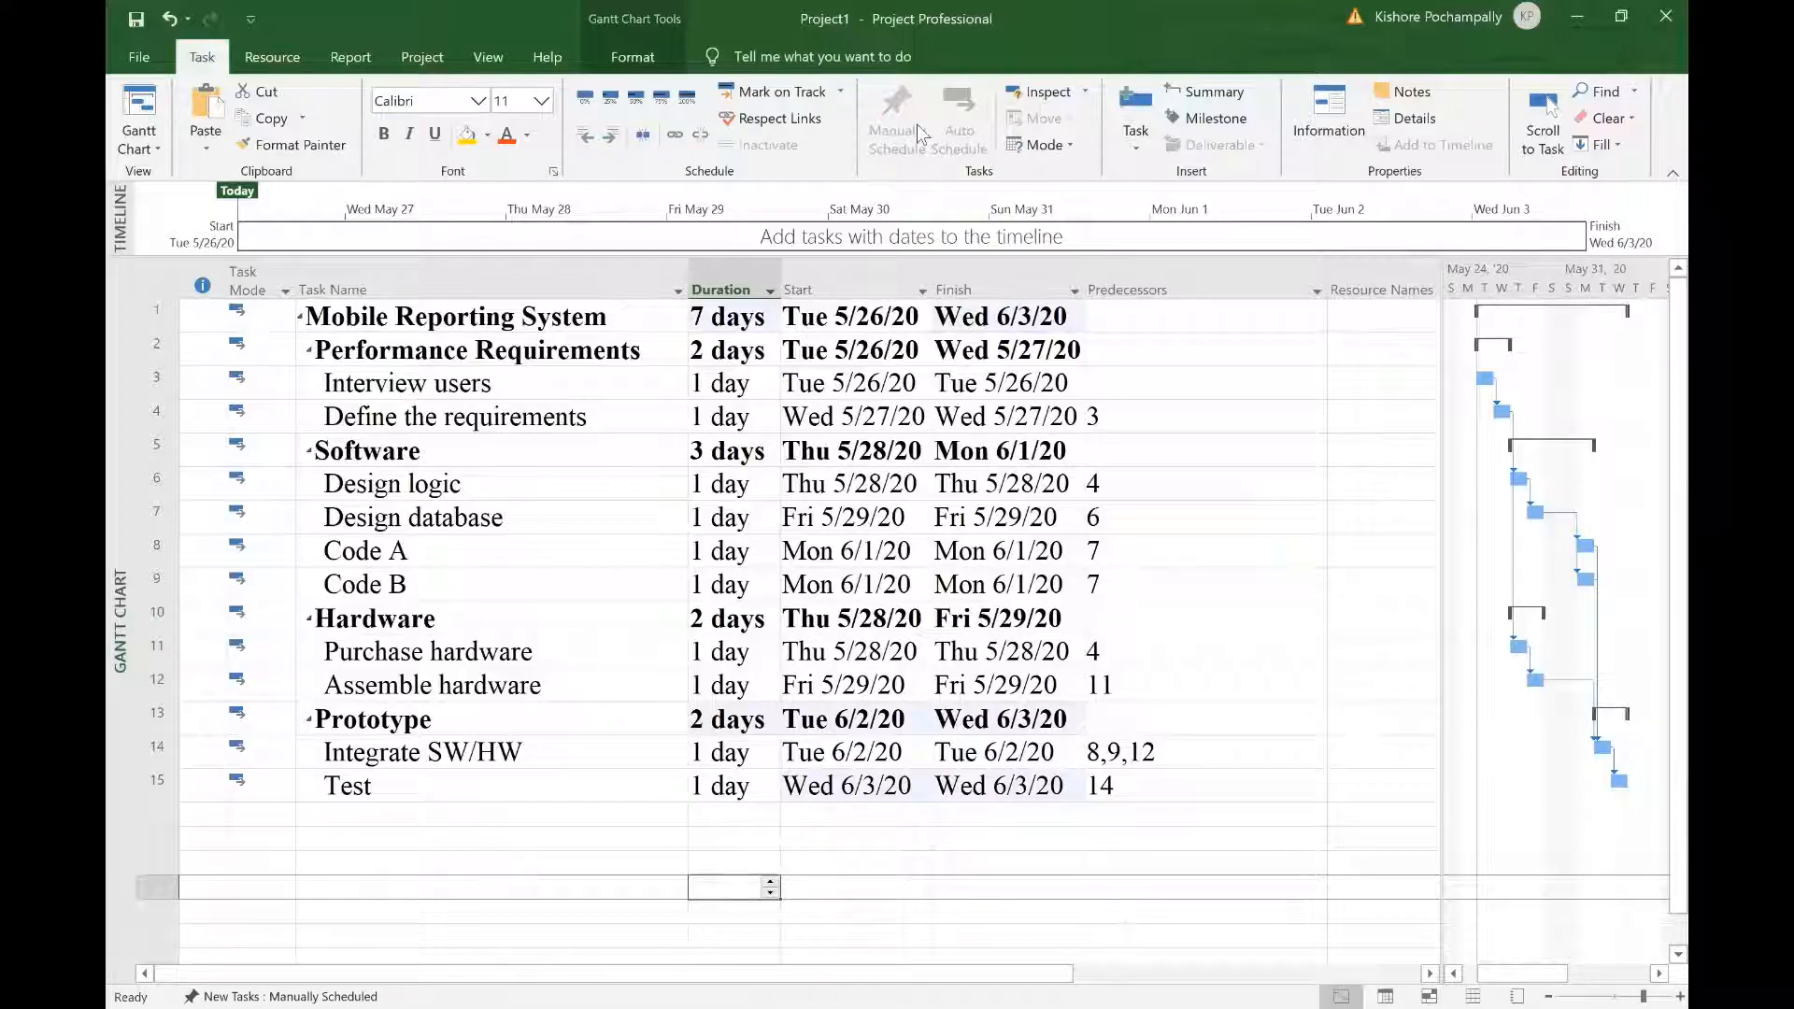
pyautogui.click(1578, 17)
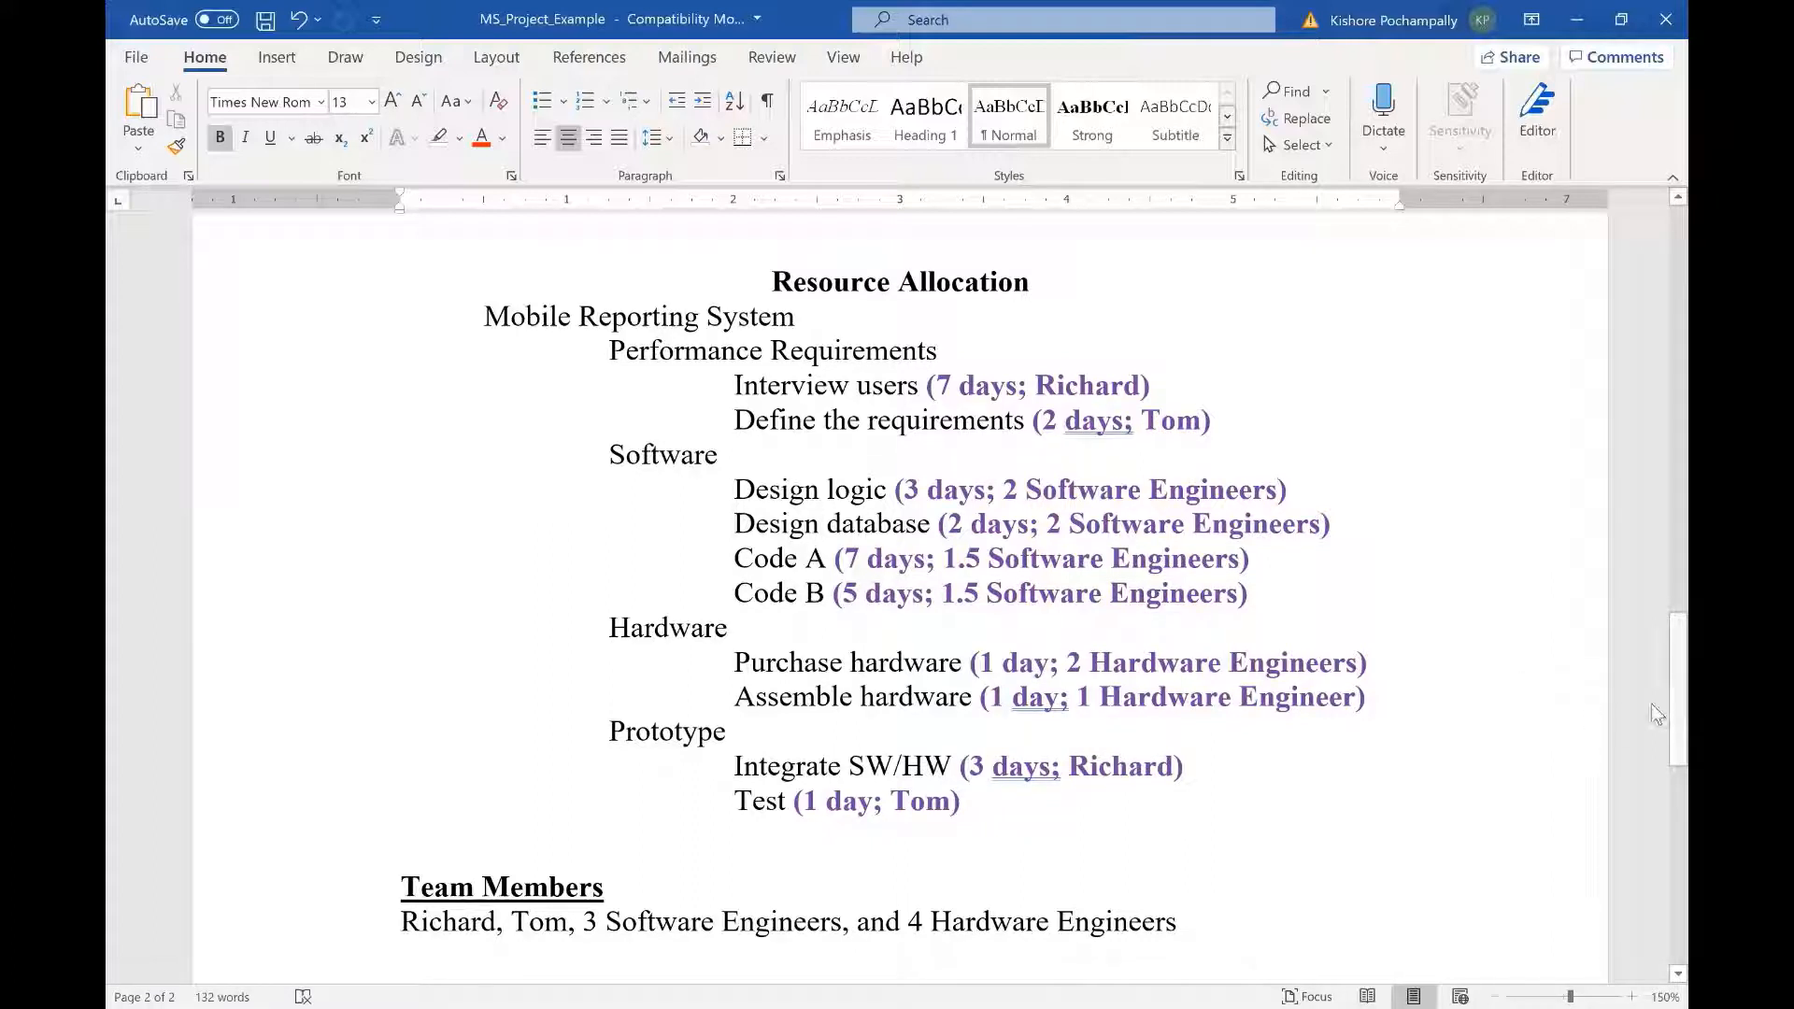
# Step: Scroll through the Resource Allocation and Team Members section, then return to Project
pyautogui.moveTo(1657, 725); pyautogui.dragTo(1657, 774)
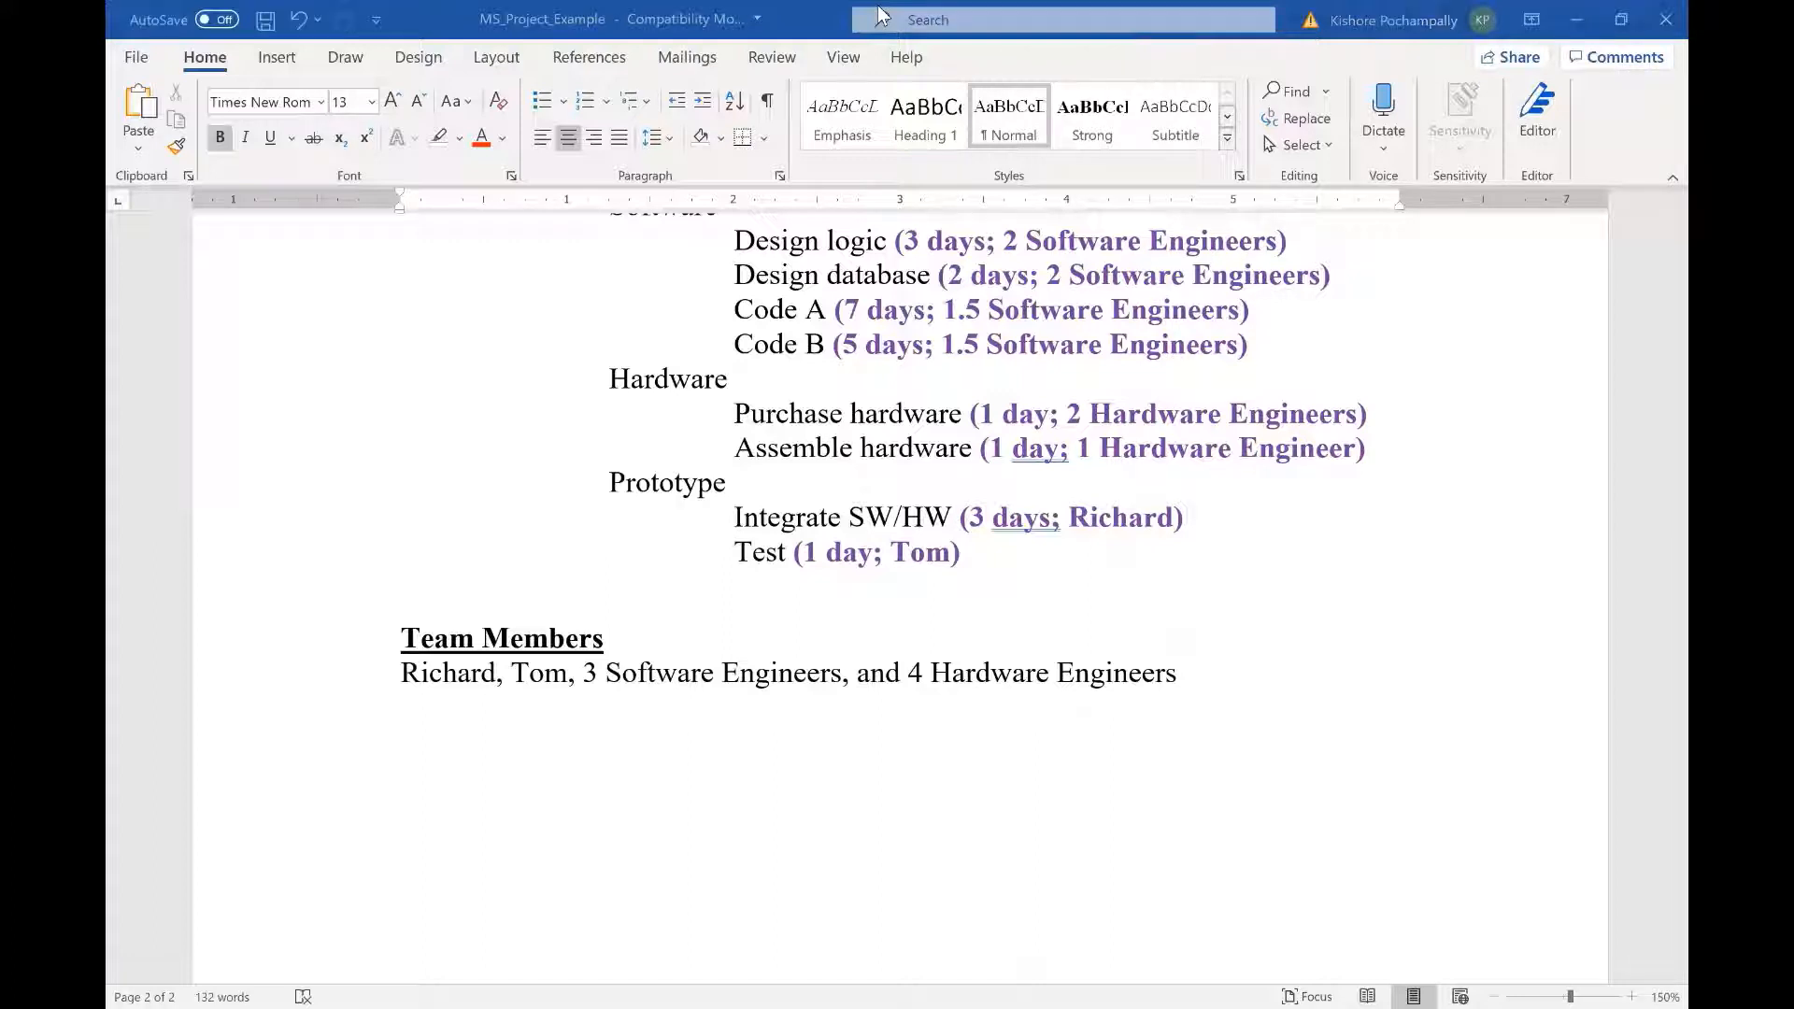
pyautogui.hotkey('alt', 'Tab')
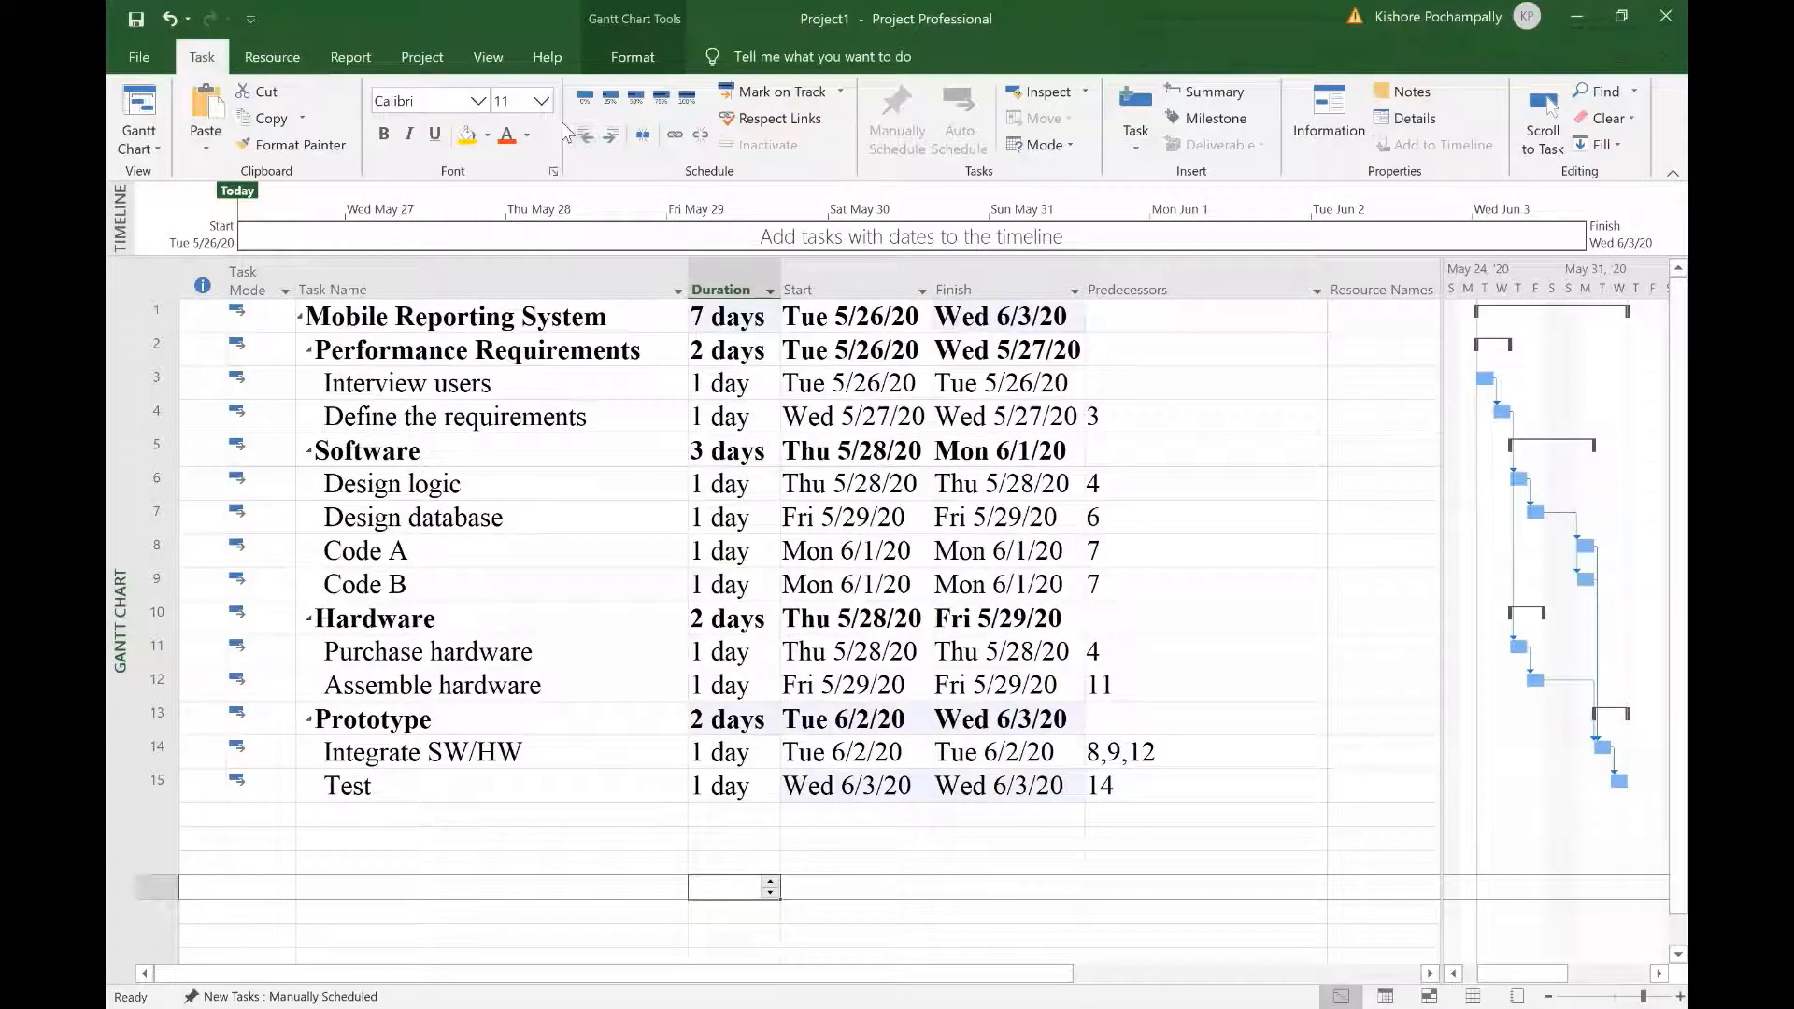
# Step: Switch to the Resource Sheet view and widen the Resource Name column
pyautogui.click(488, 57)
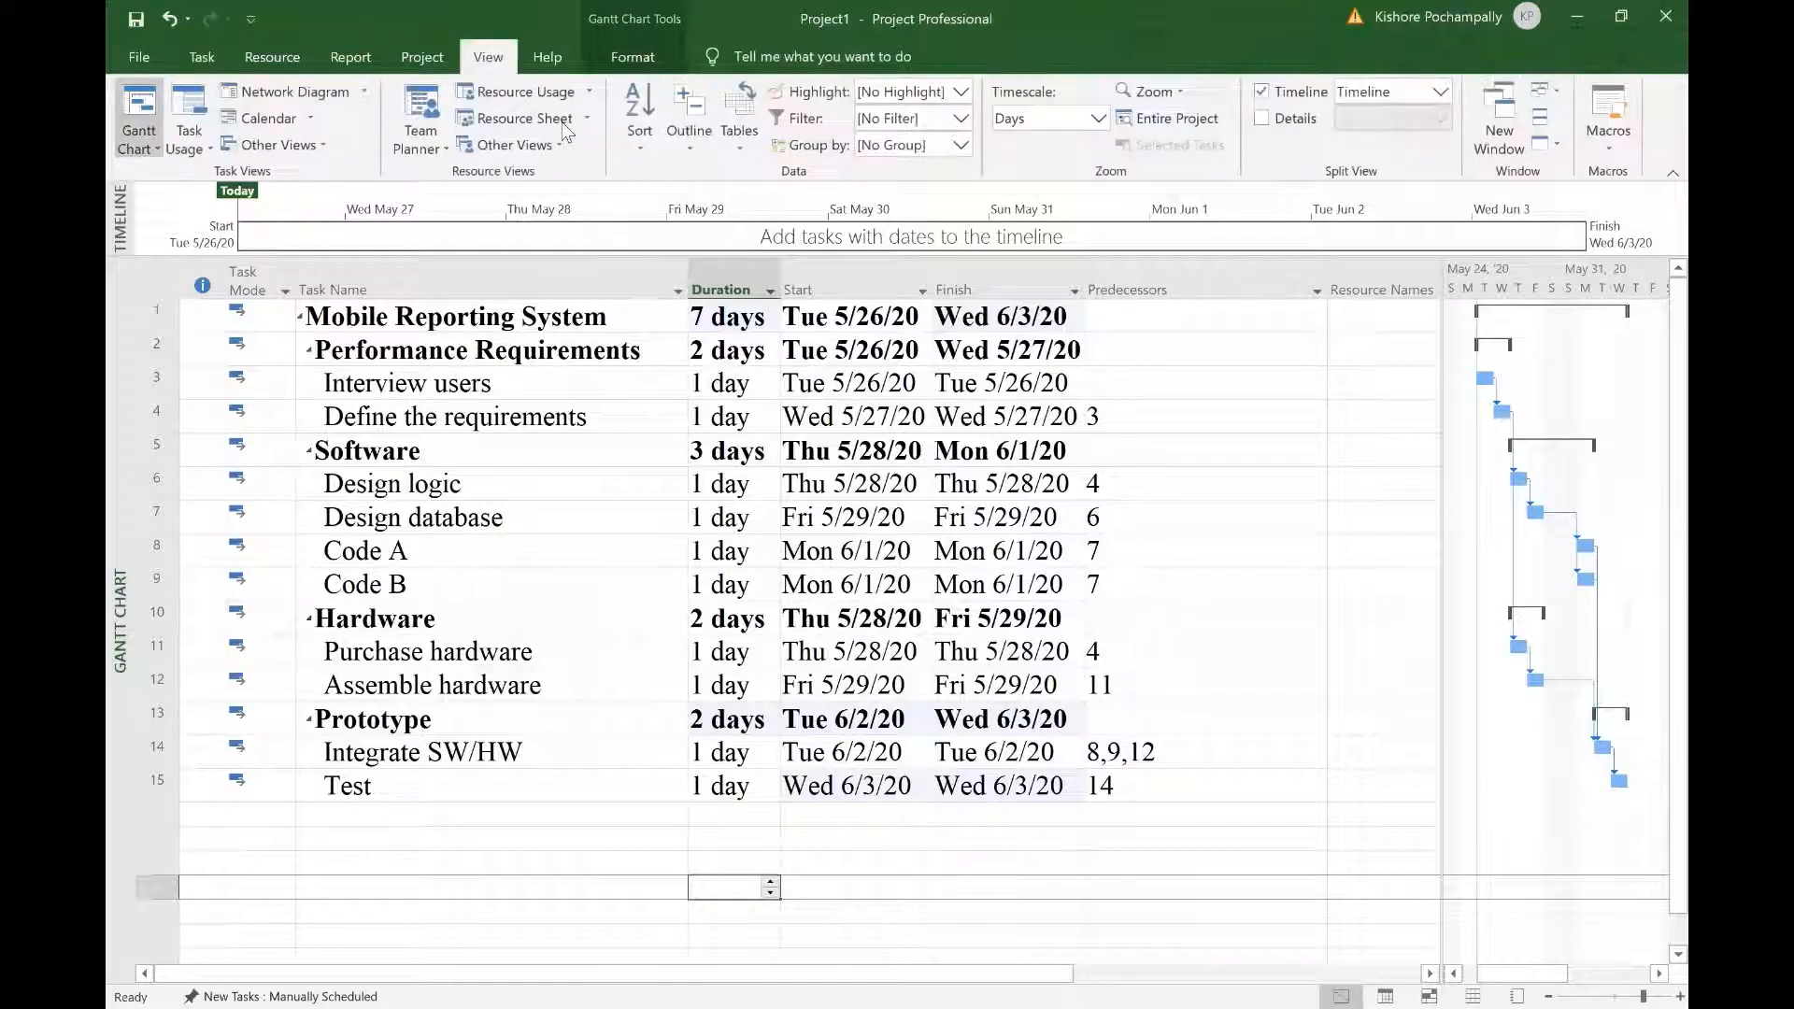
pyautogui.click(507, 124)
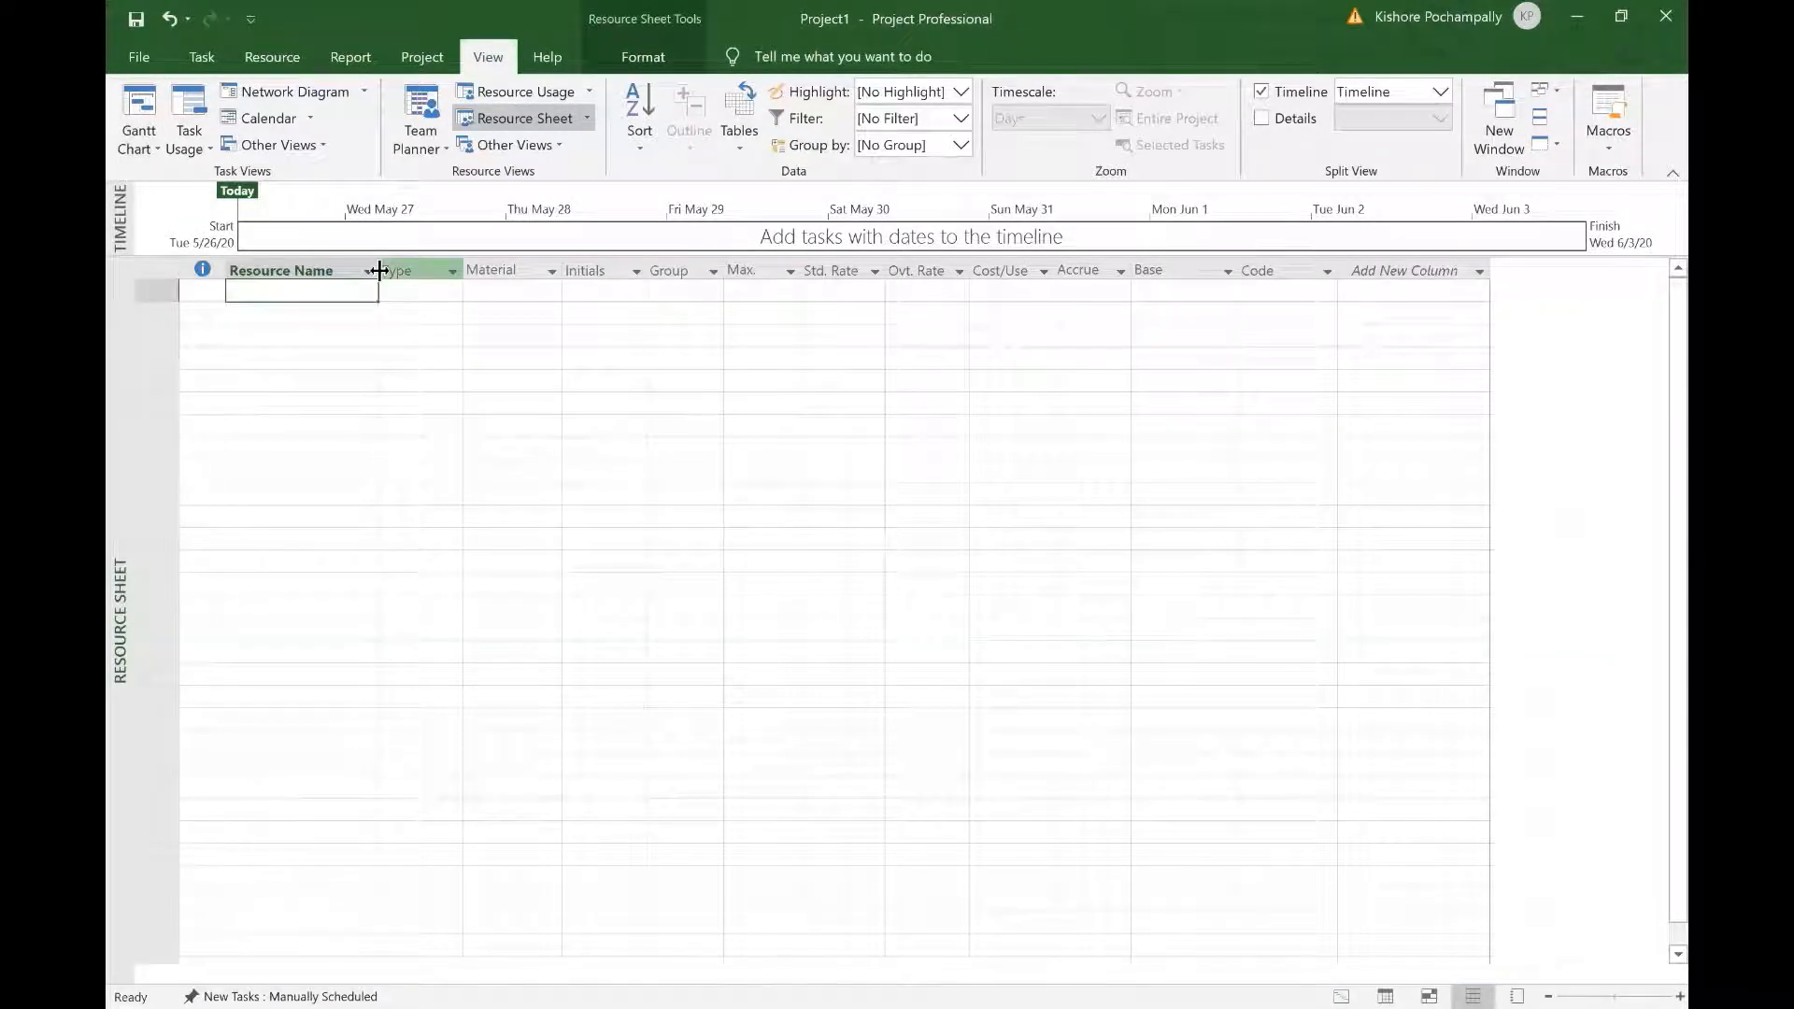
pyautogui.click(371, 271)
pyautogui.click(381, 271)
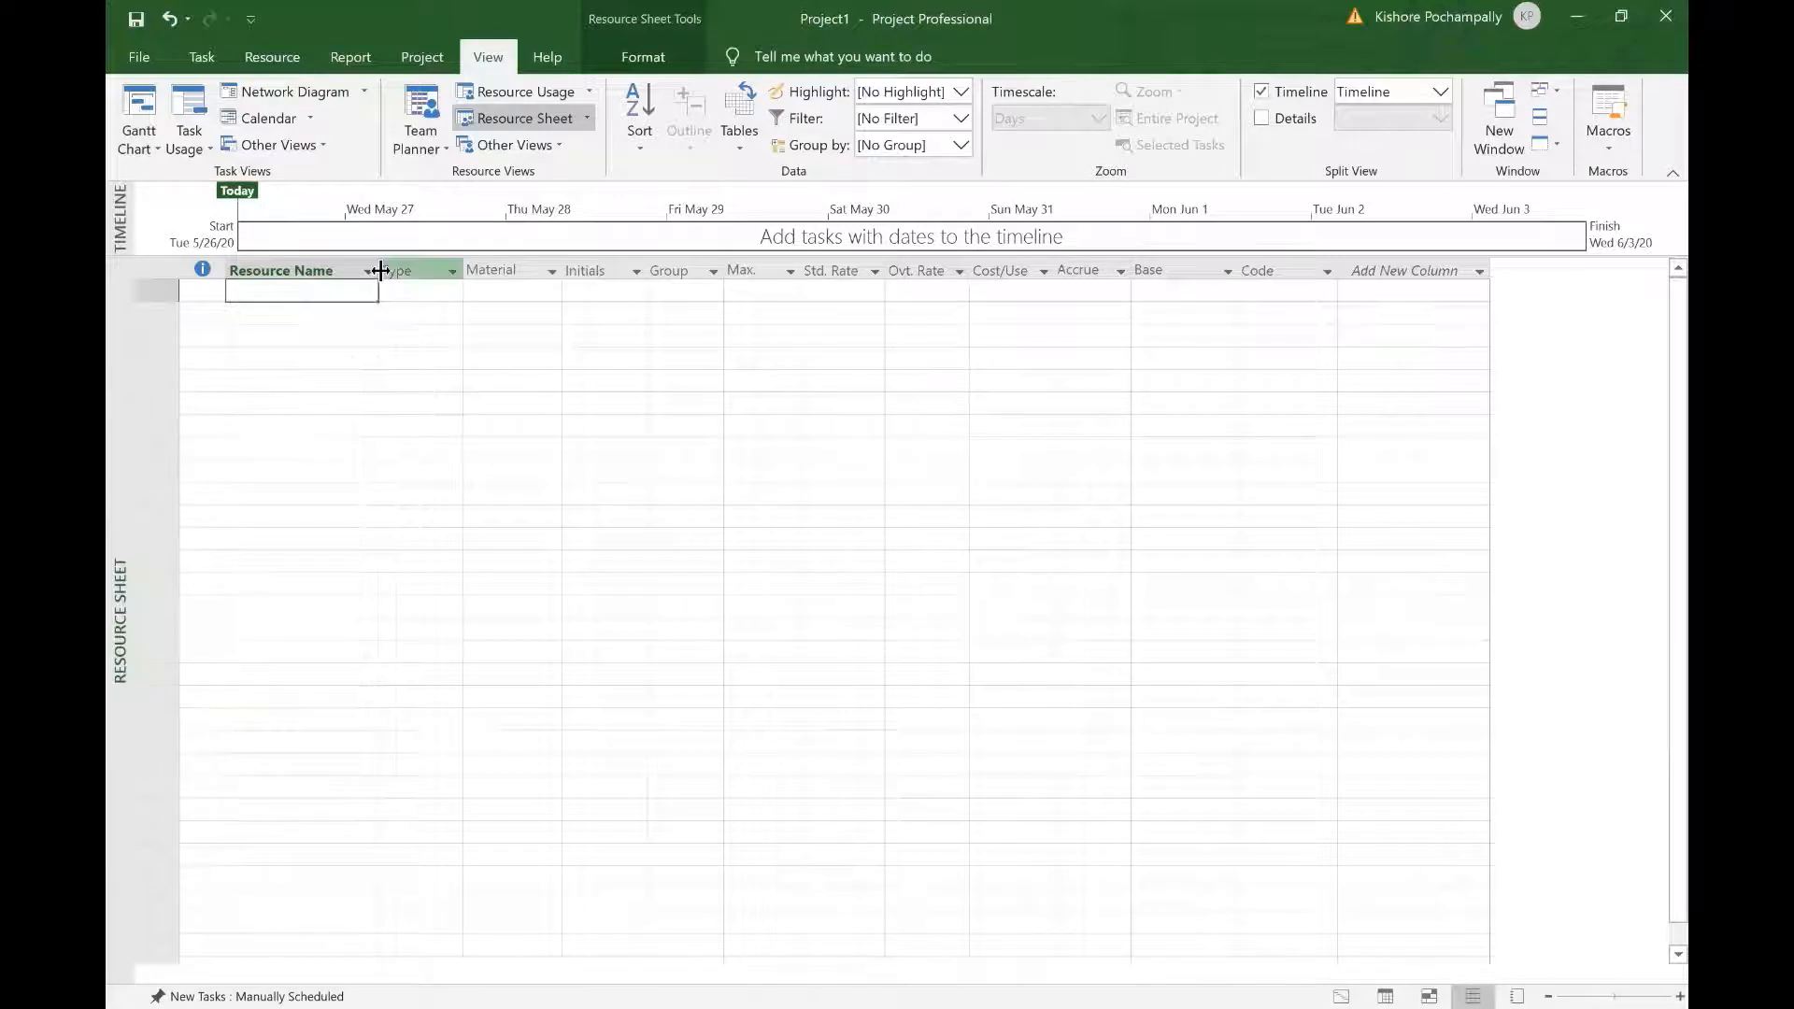
pyautogui.moveTo(380, 271); pyautogui.dragTo(574, 291)
# Step: Enter the first team member's name and set the sheet's font size to 20
pyautogui.write('R')
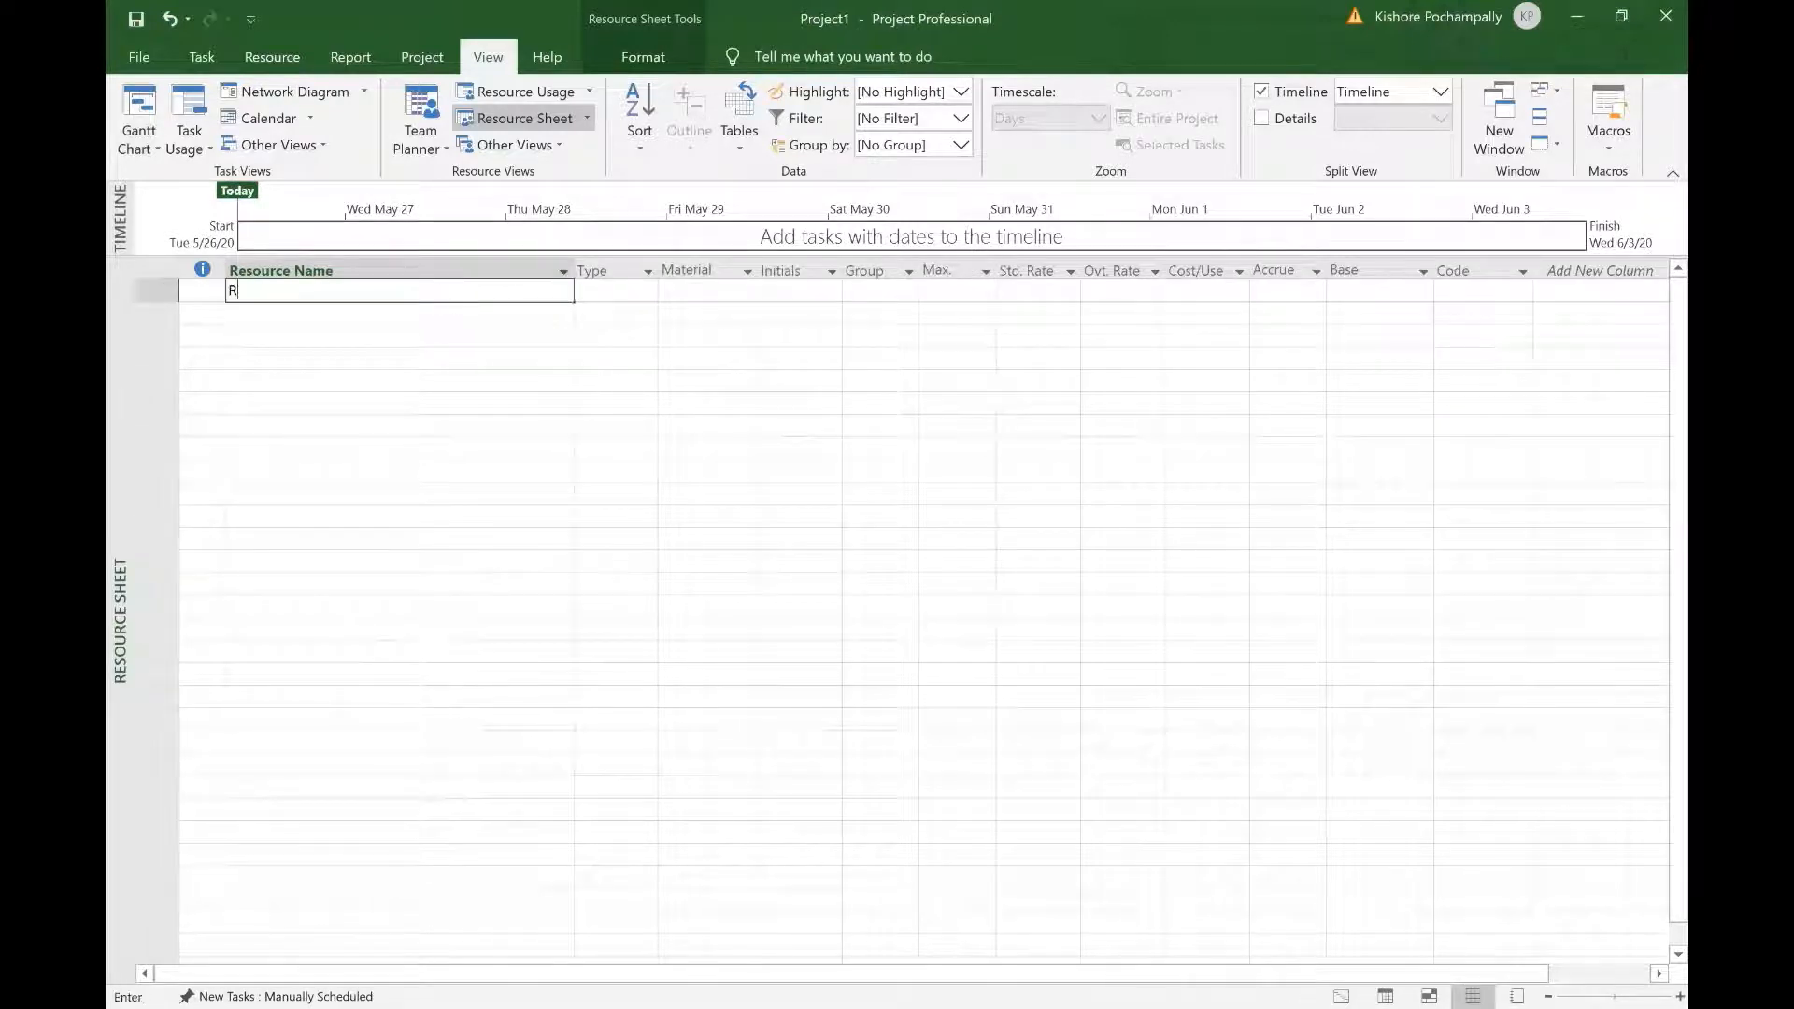
pyautogui.write('ichard')
pyautogui.click(413, 400)
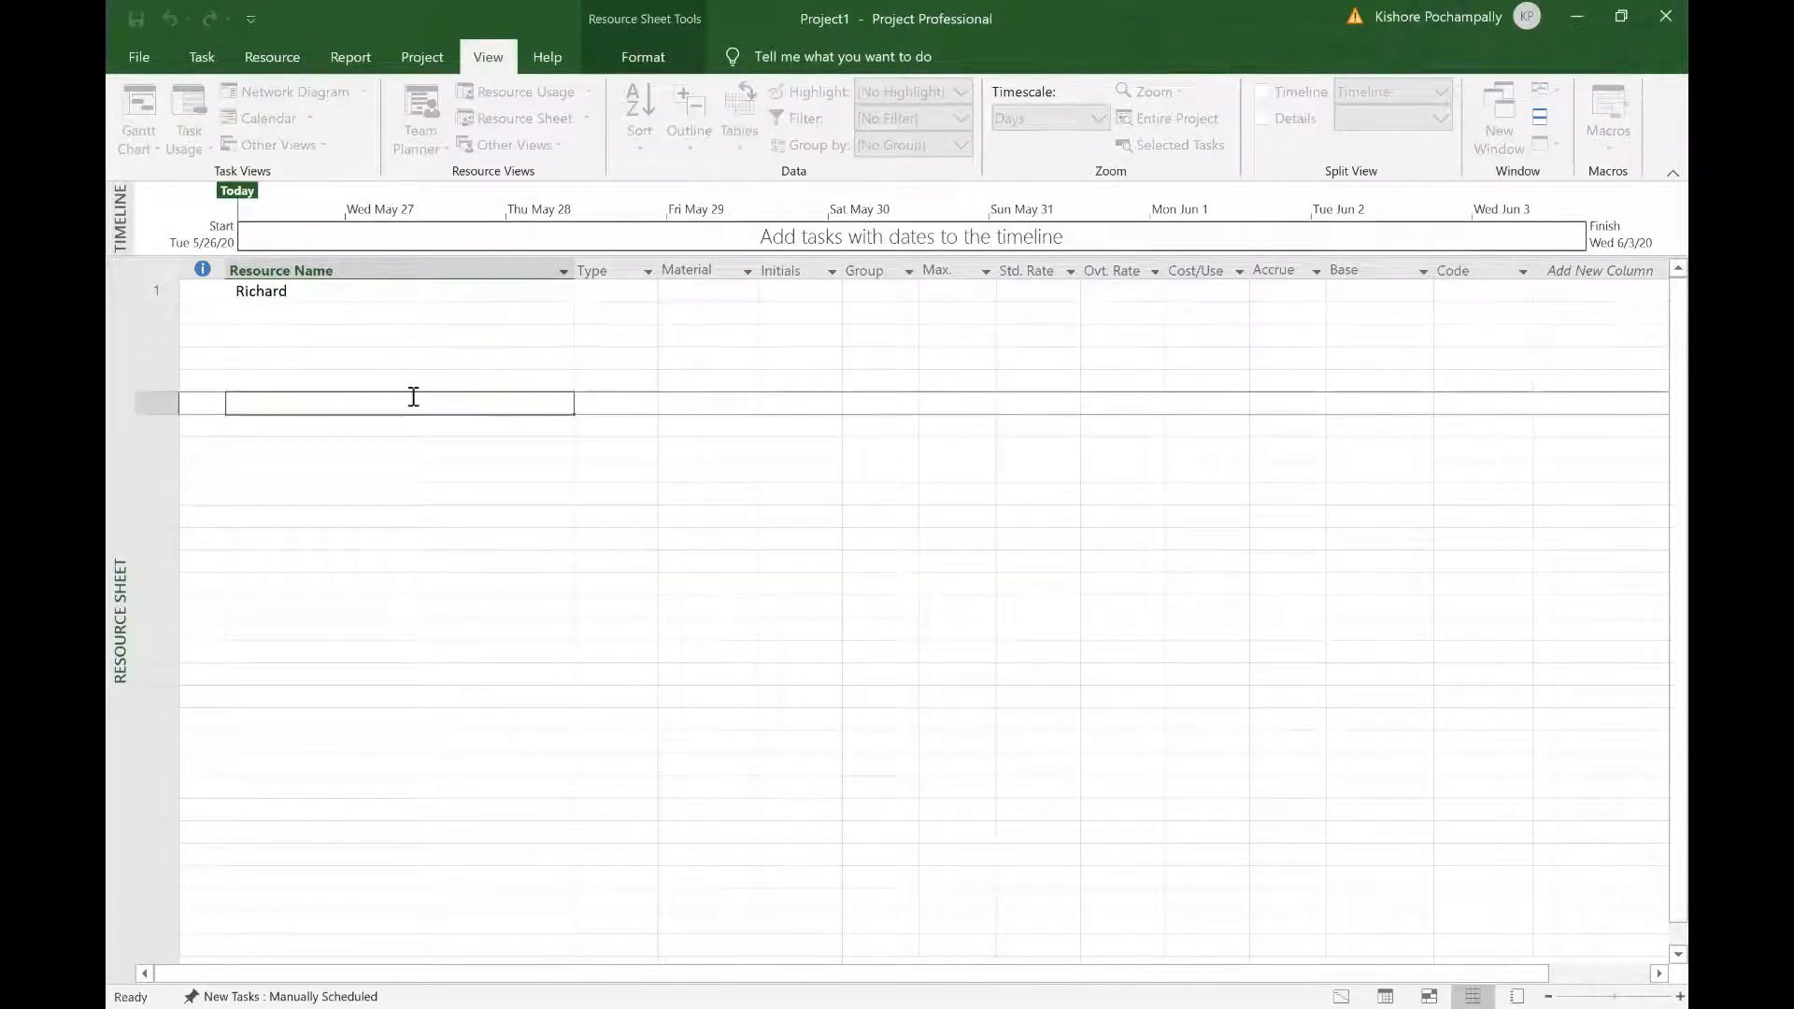
pyautogui.click(162, 278)
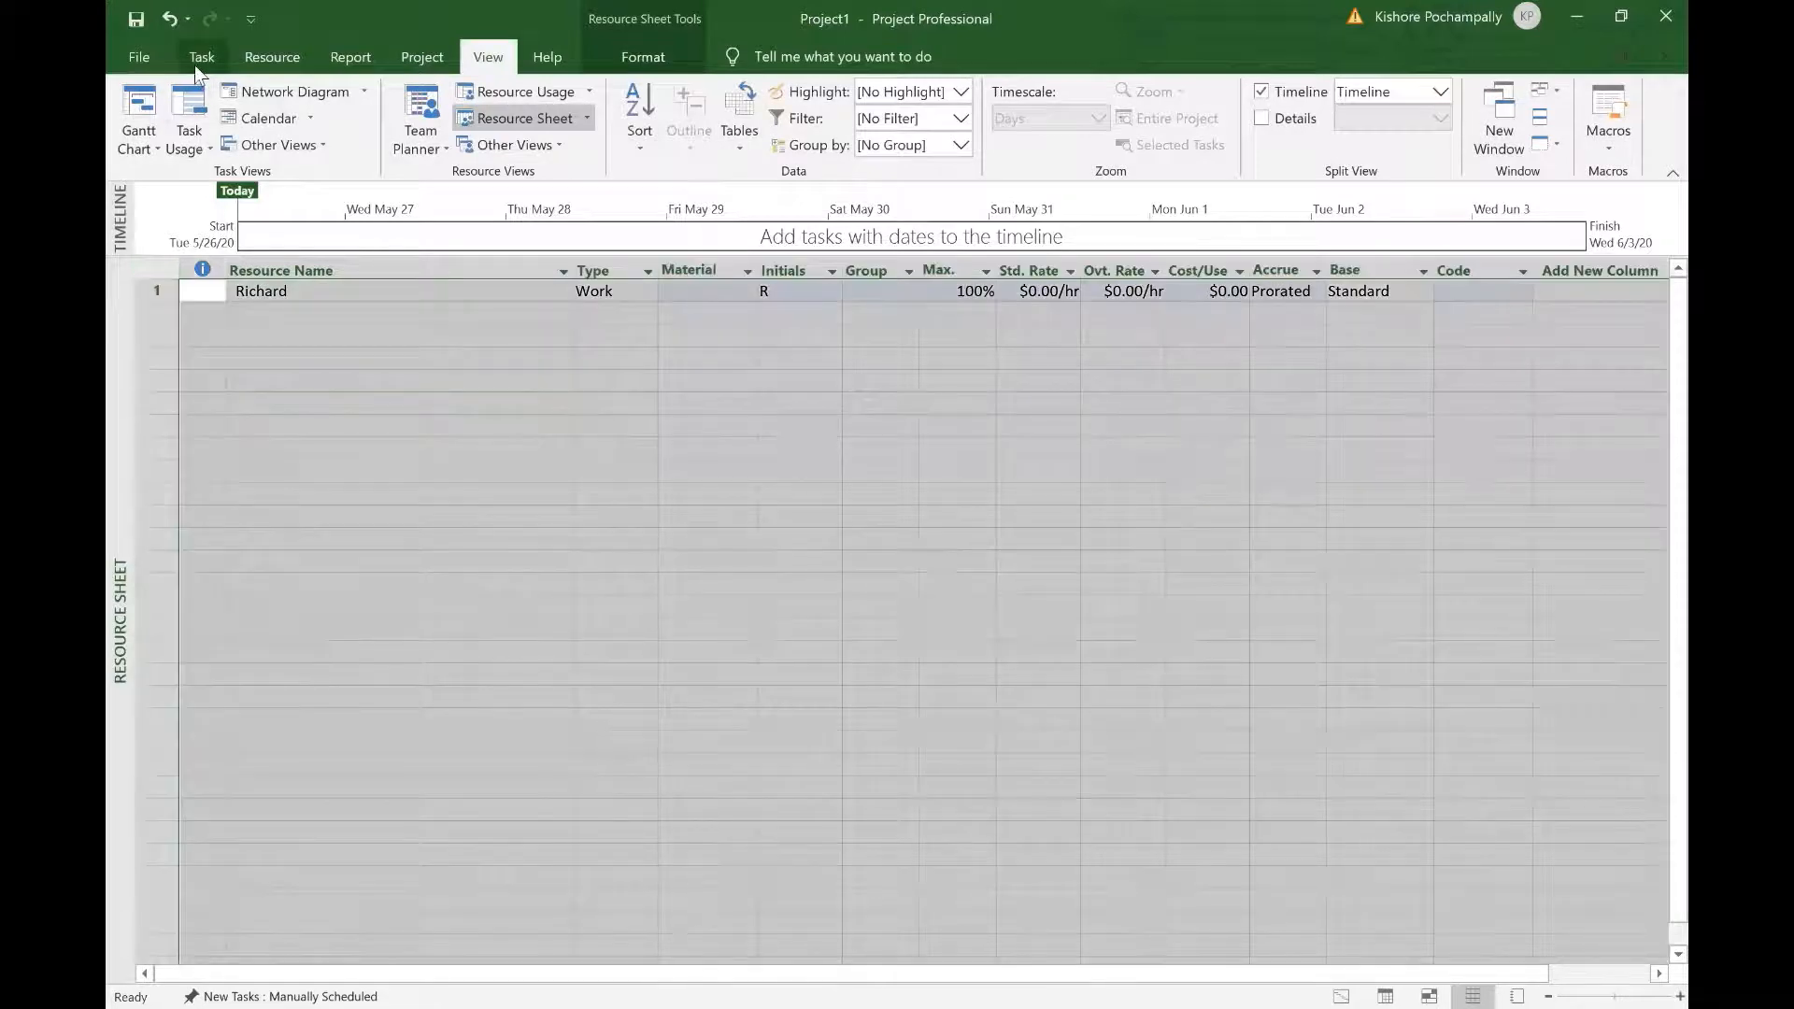
pyautogui.click(194, 65)
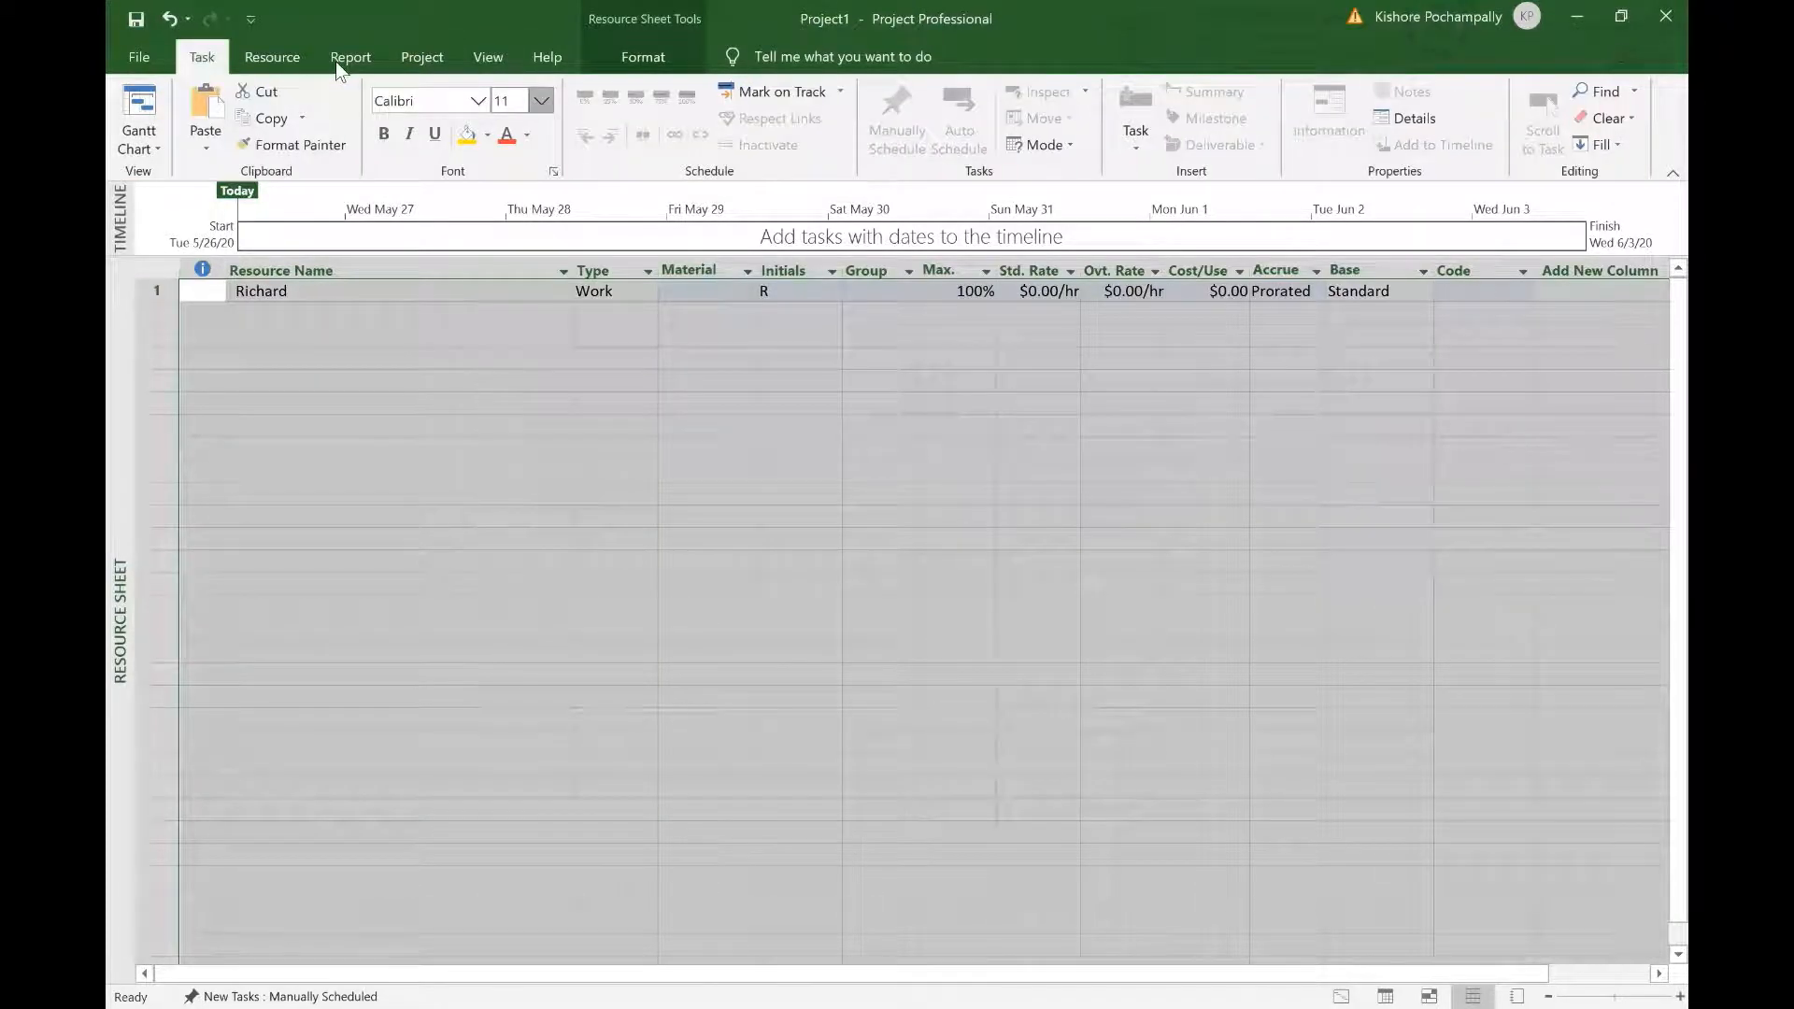
pyautogui.click(541, 100)
pyautogui.click(519, 313)
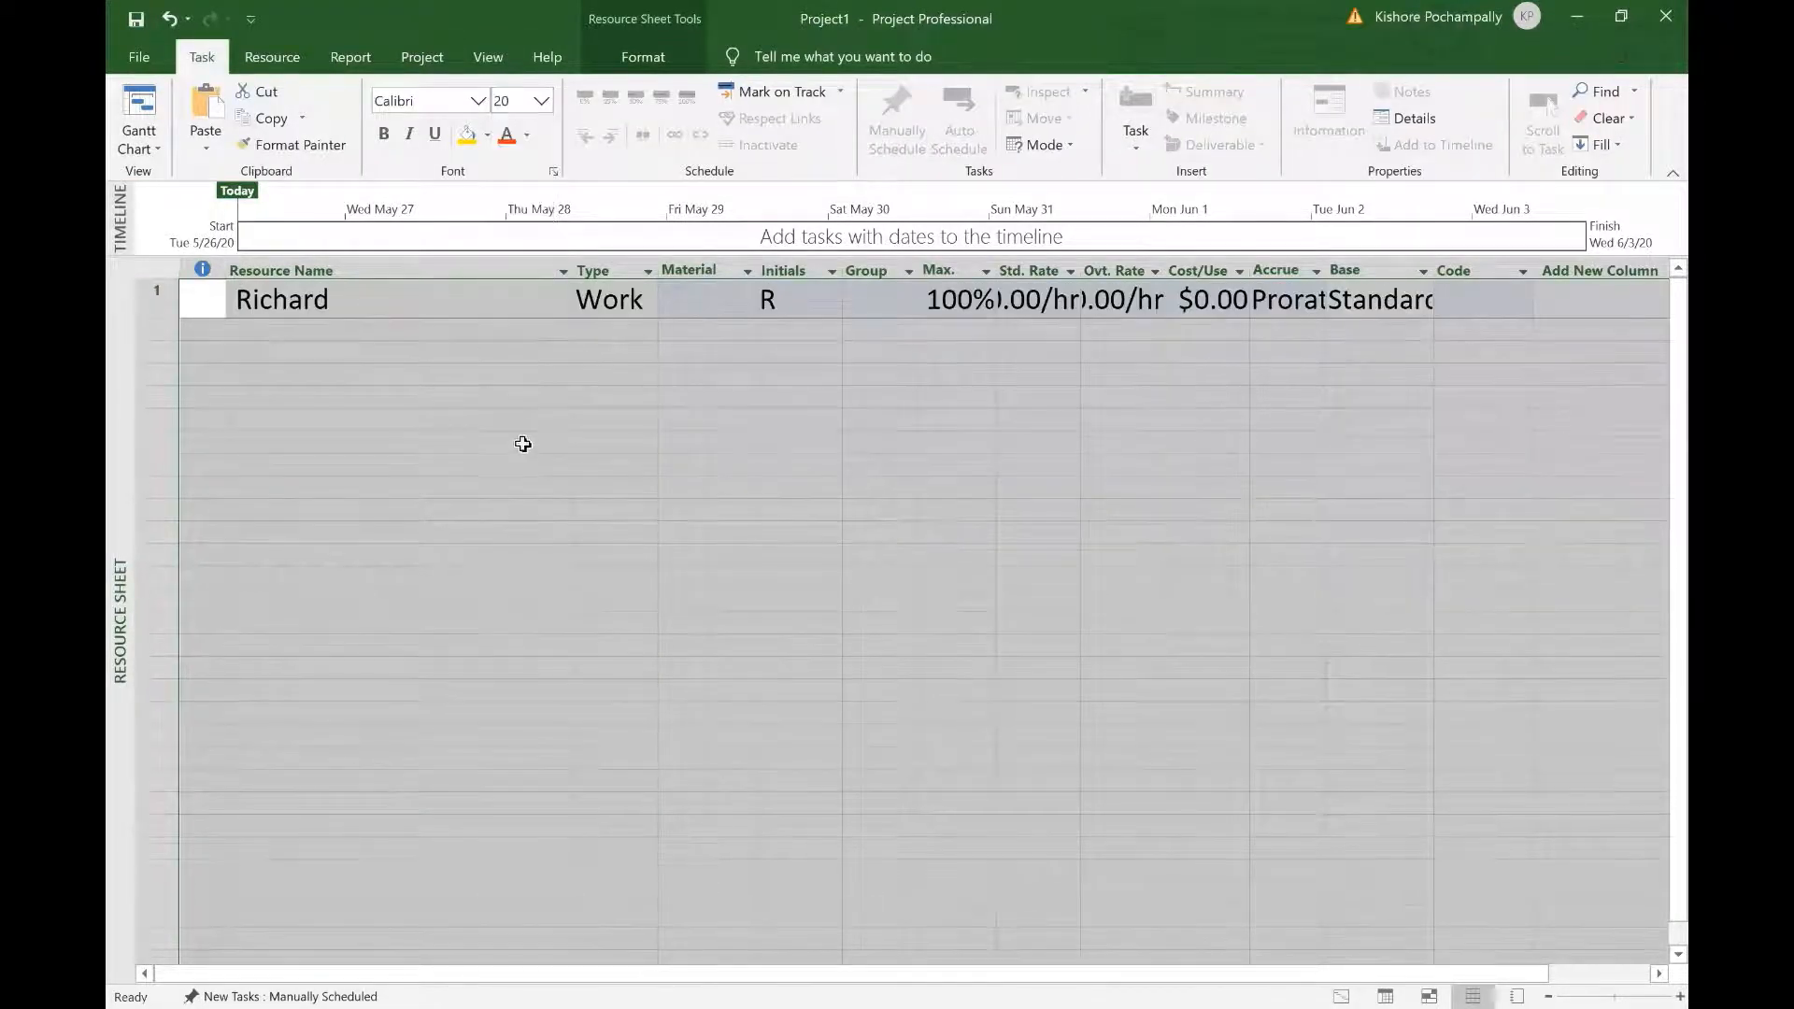
# Step: Add the second team member, SWE and HWE as resources
pyautogui.click(446, 331)
pyautogui.write('Tom')
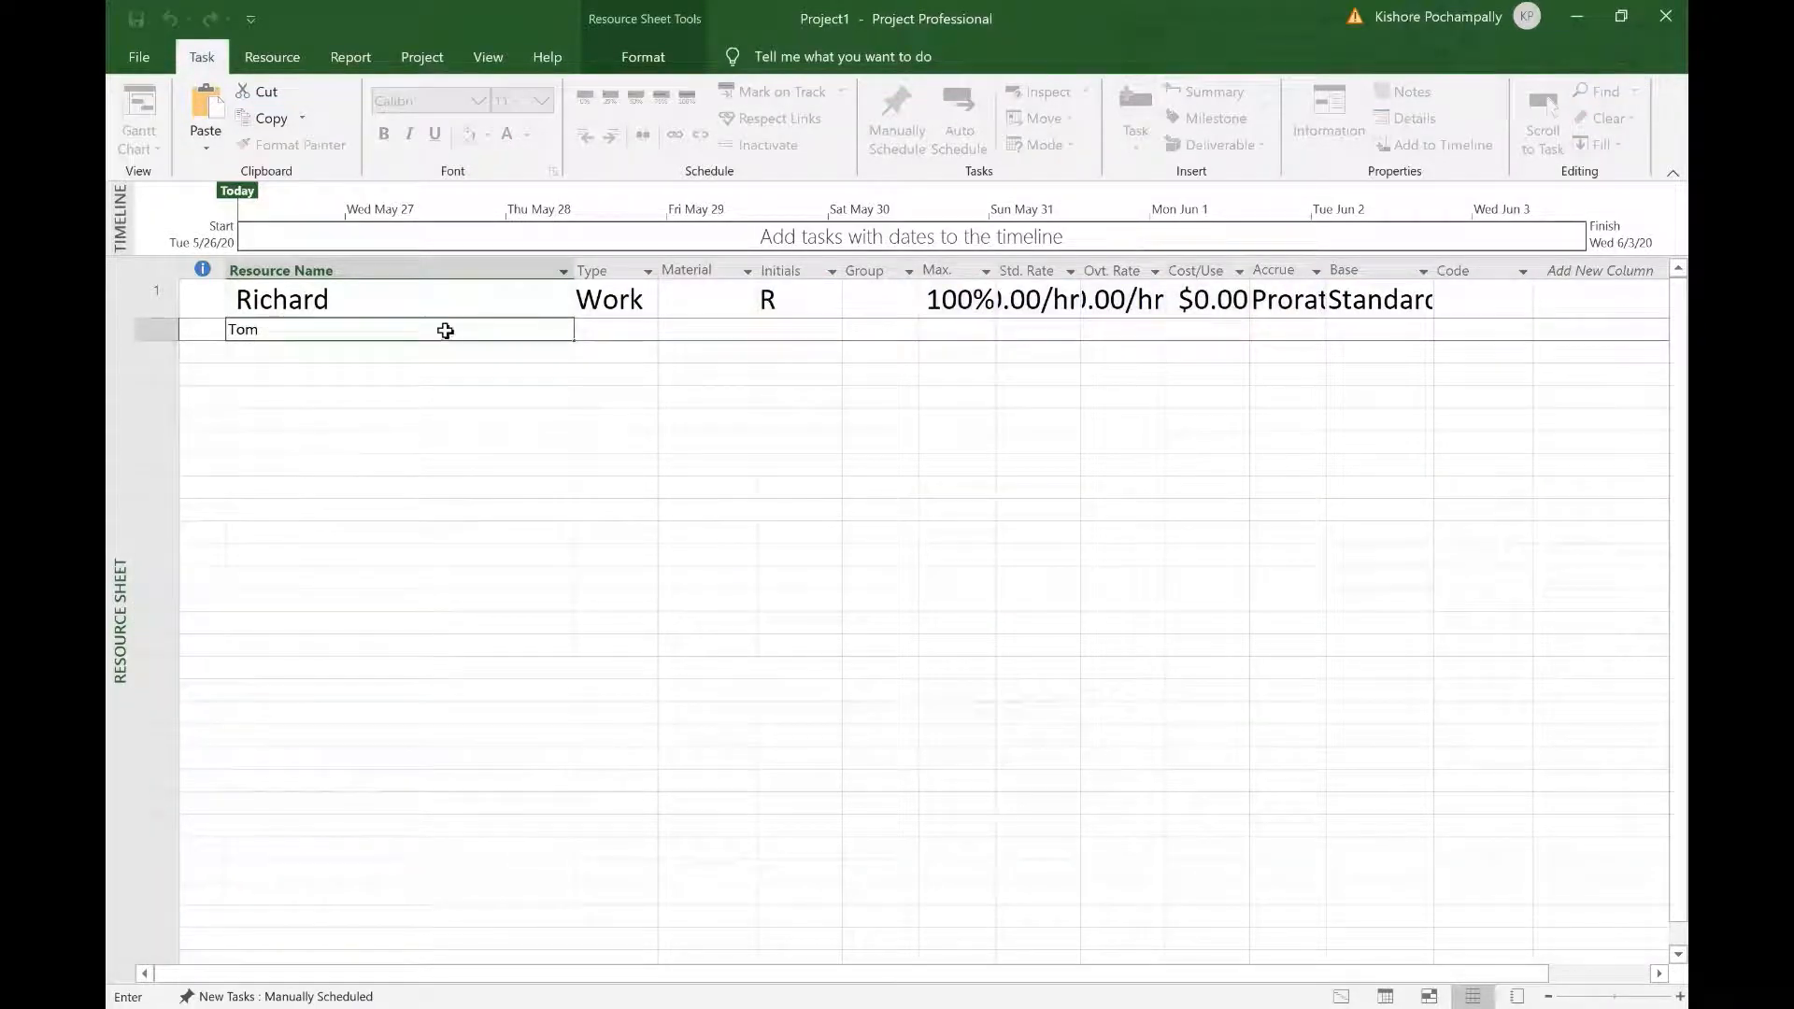
pyautogui.press('Return')
pyautogui.write('SWE')
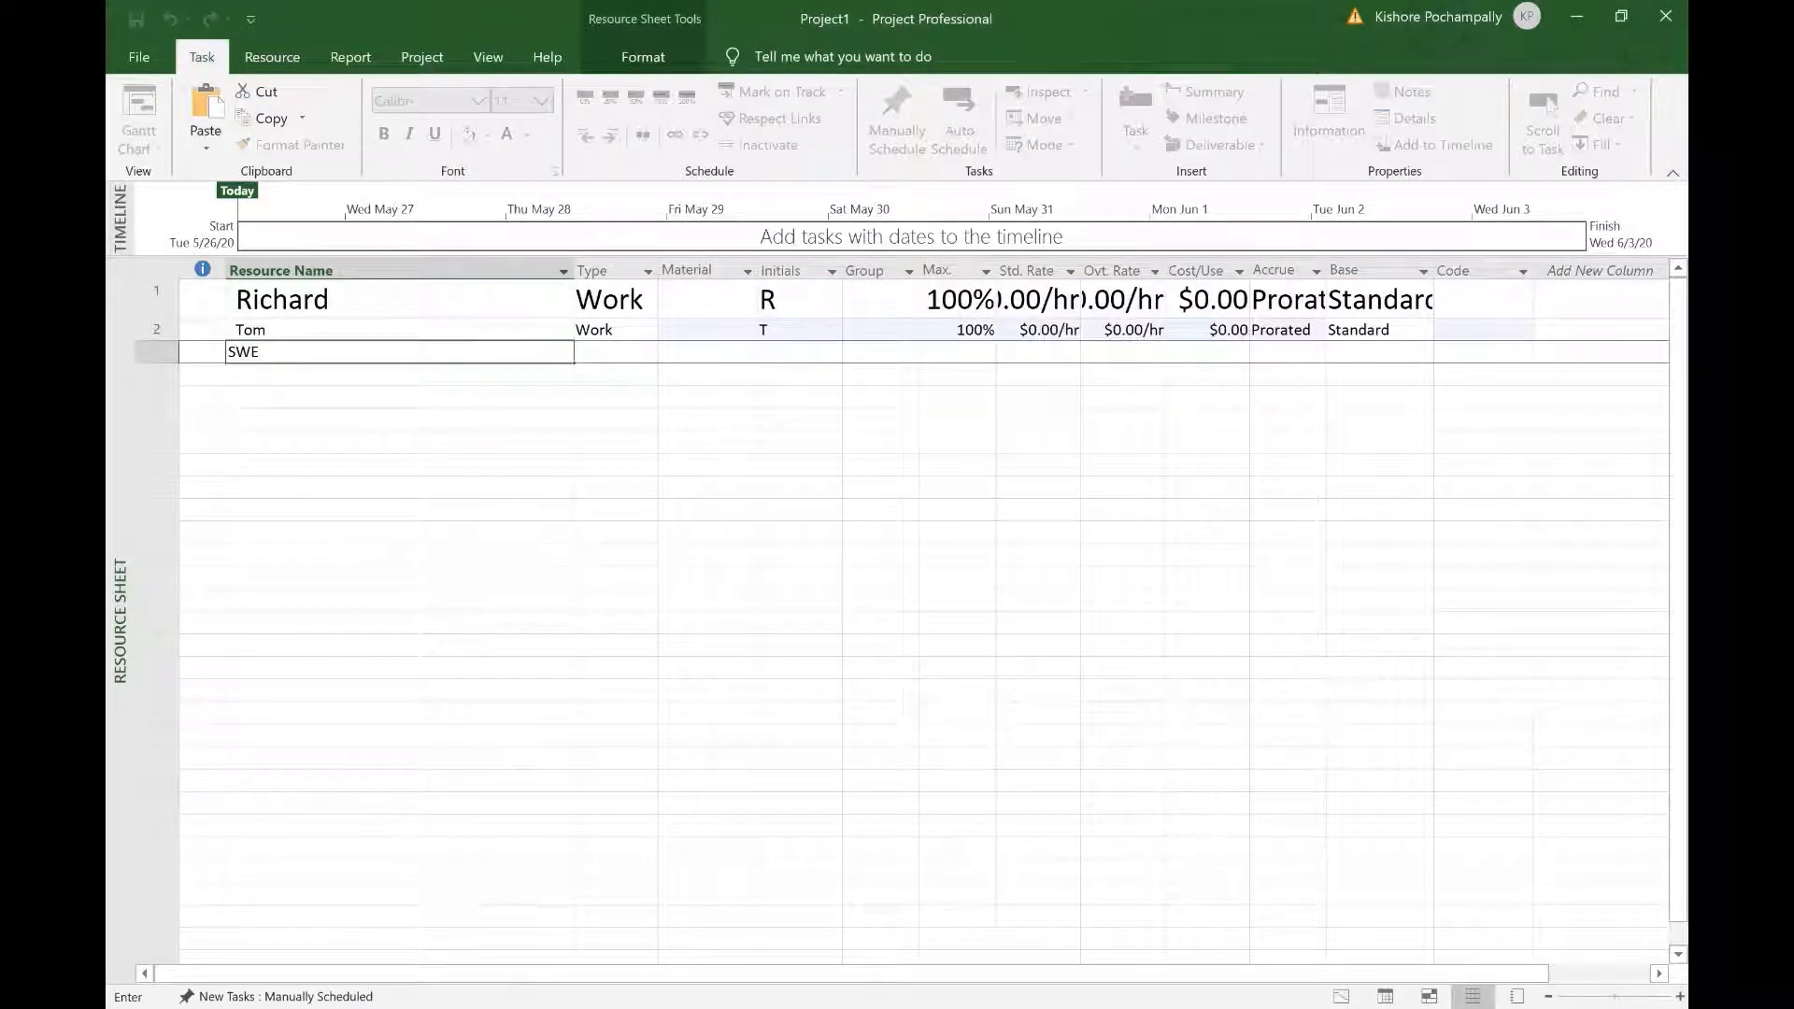
pyautogui.press('Return')
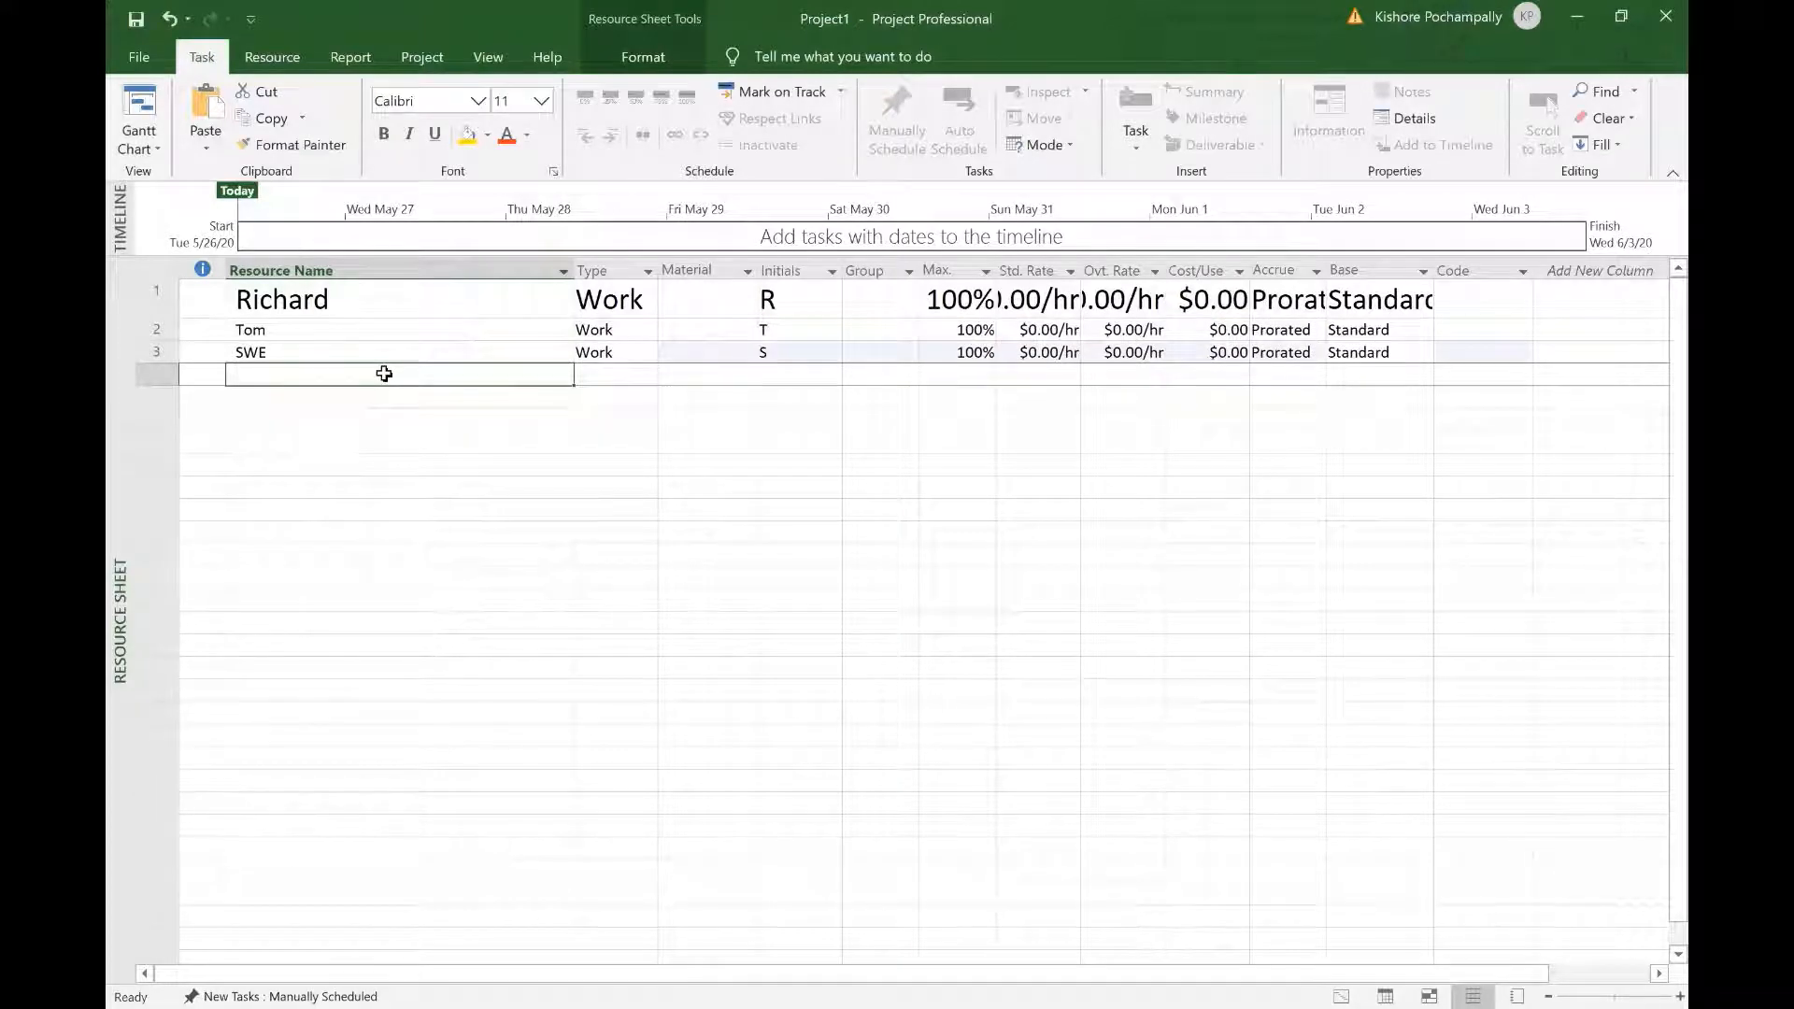
pyautogui.write('HWE')
pyautogui.click(332, 488)
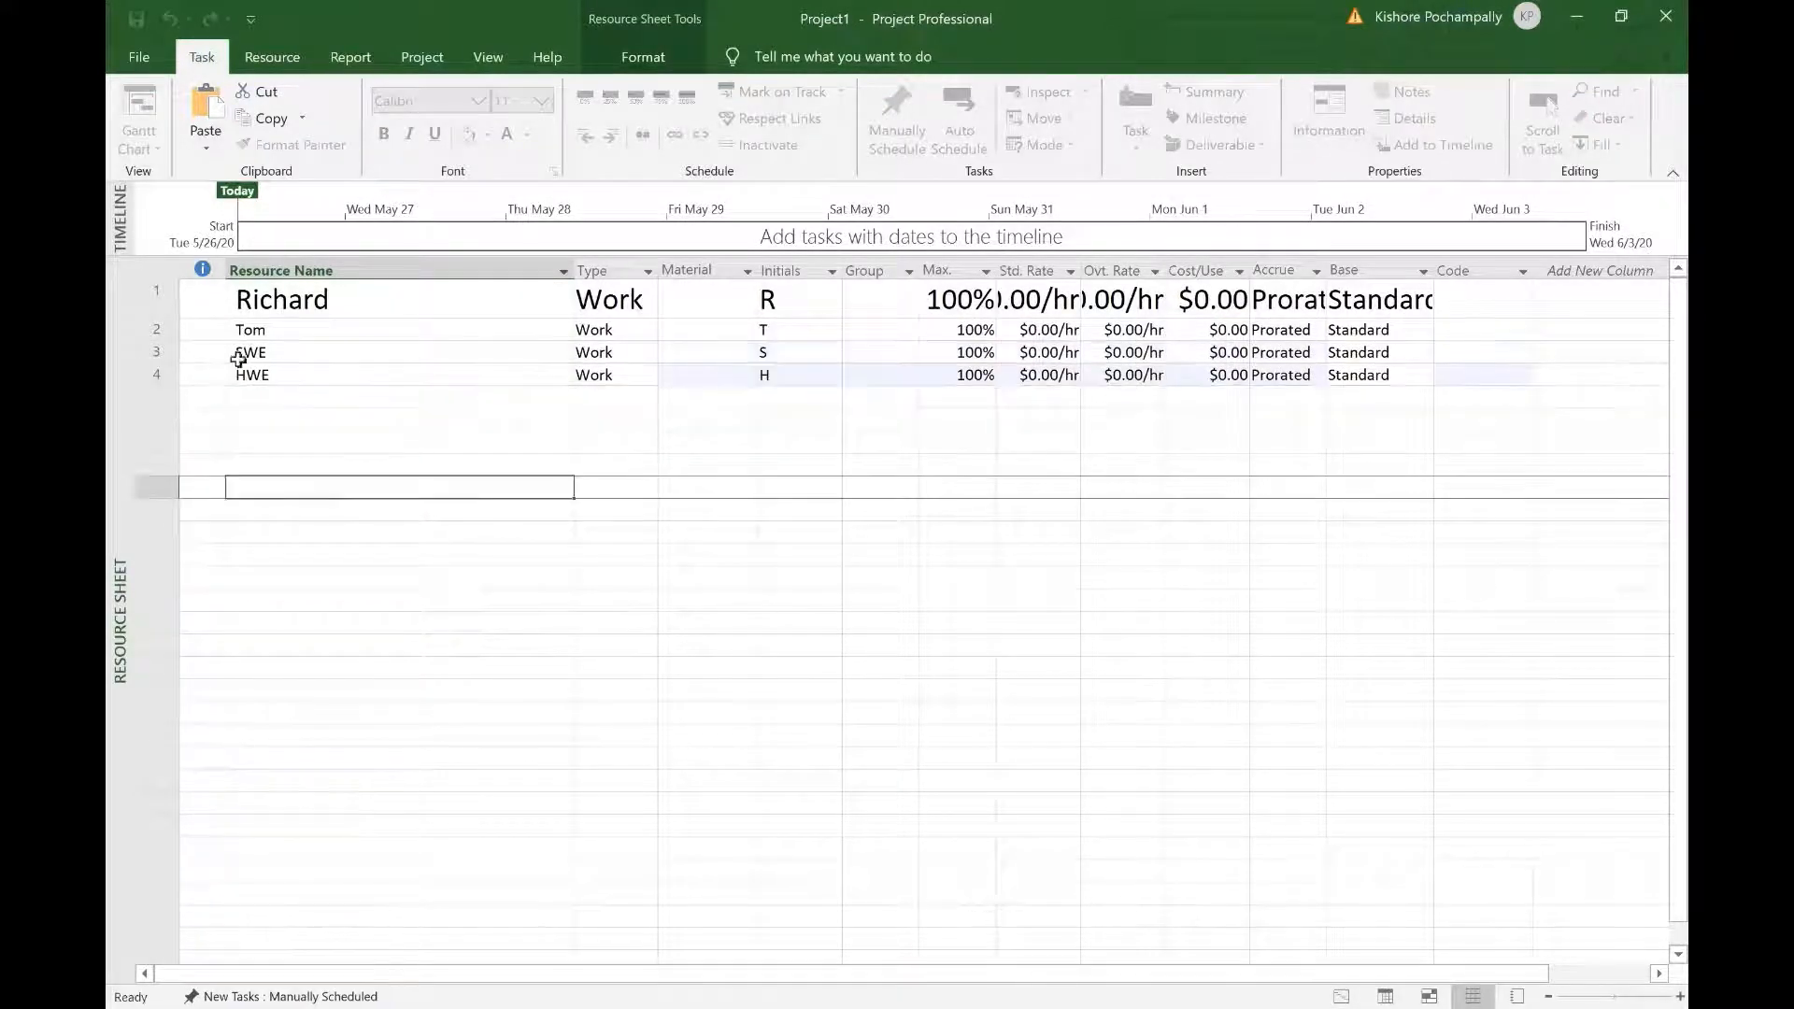
# Step: Apply 20 pt text to all four resource entries
pyautogui.click(156, 292)
pyautogui.click(157, 270)
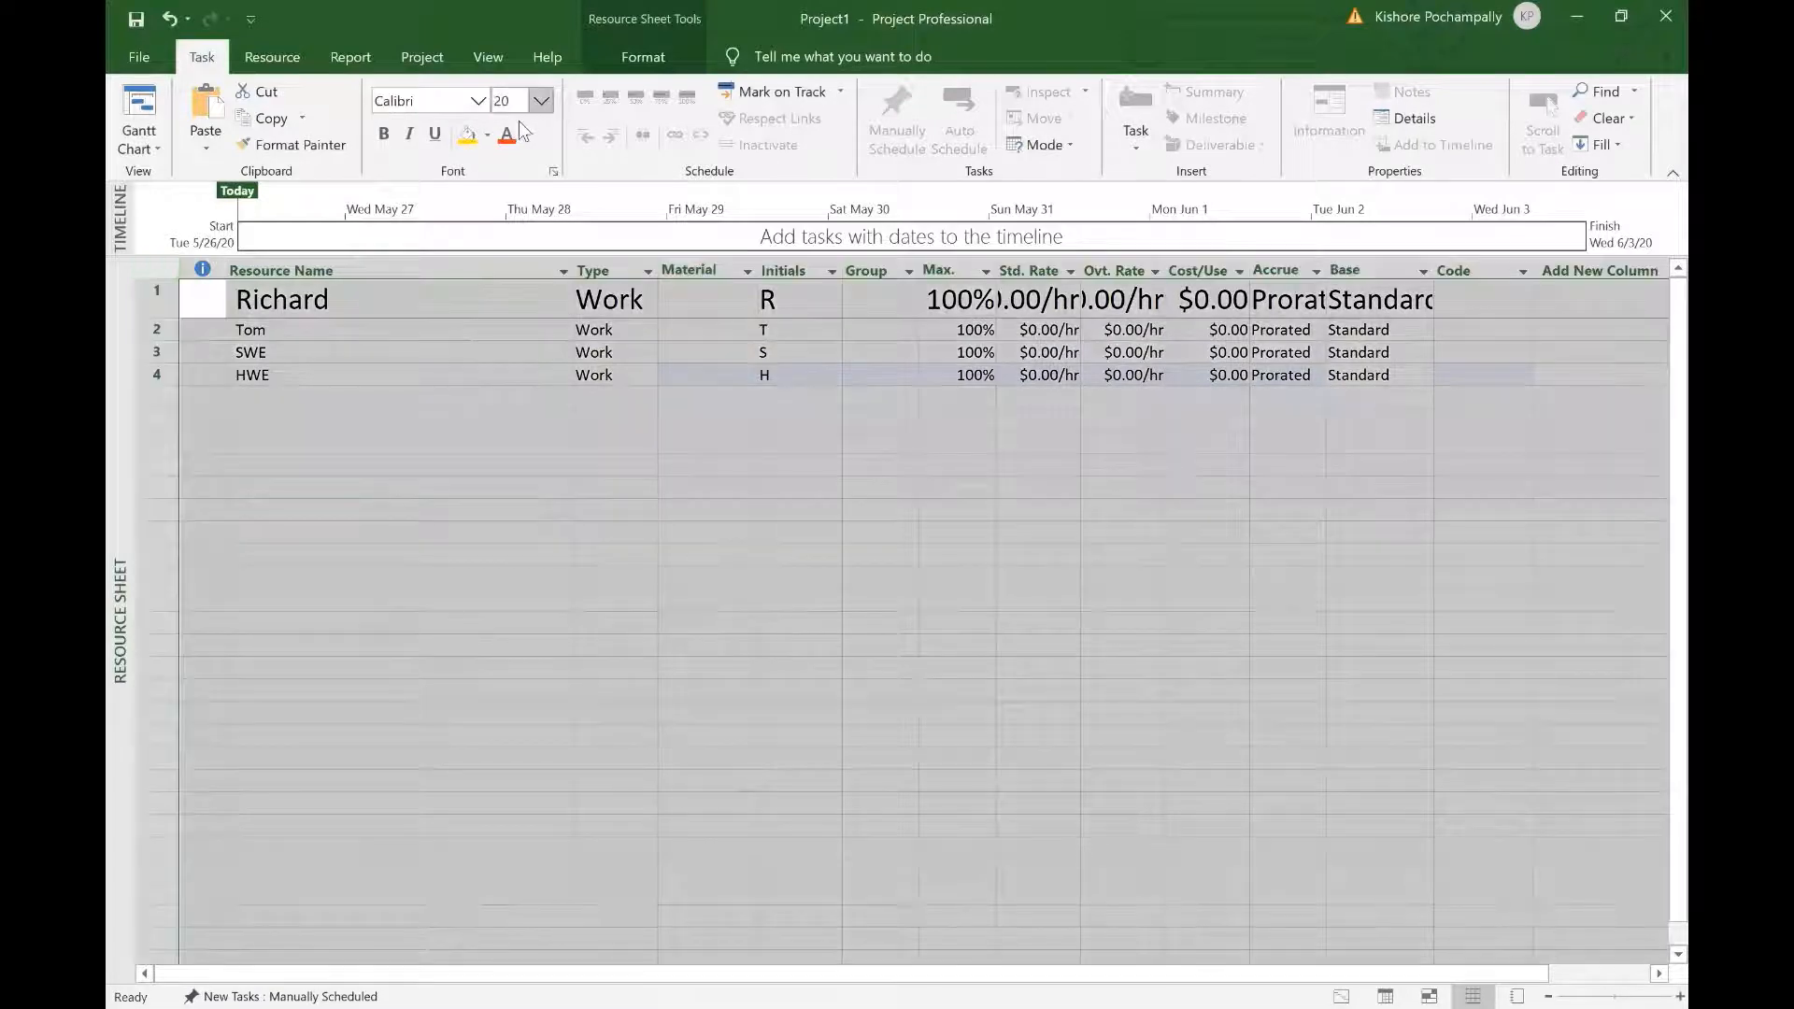
pyautogui.click(541, 101)
pyautogui.click(523, 312)
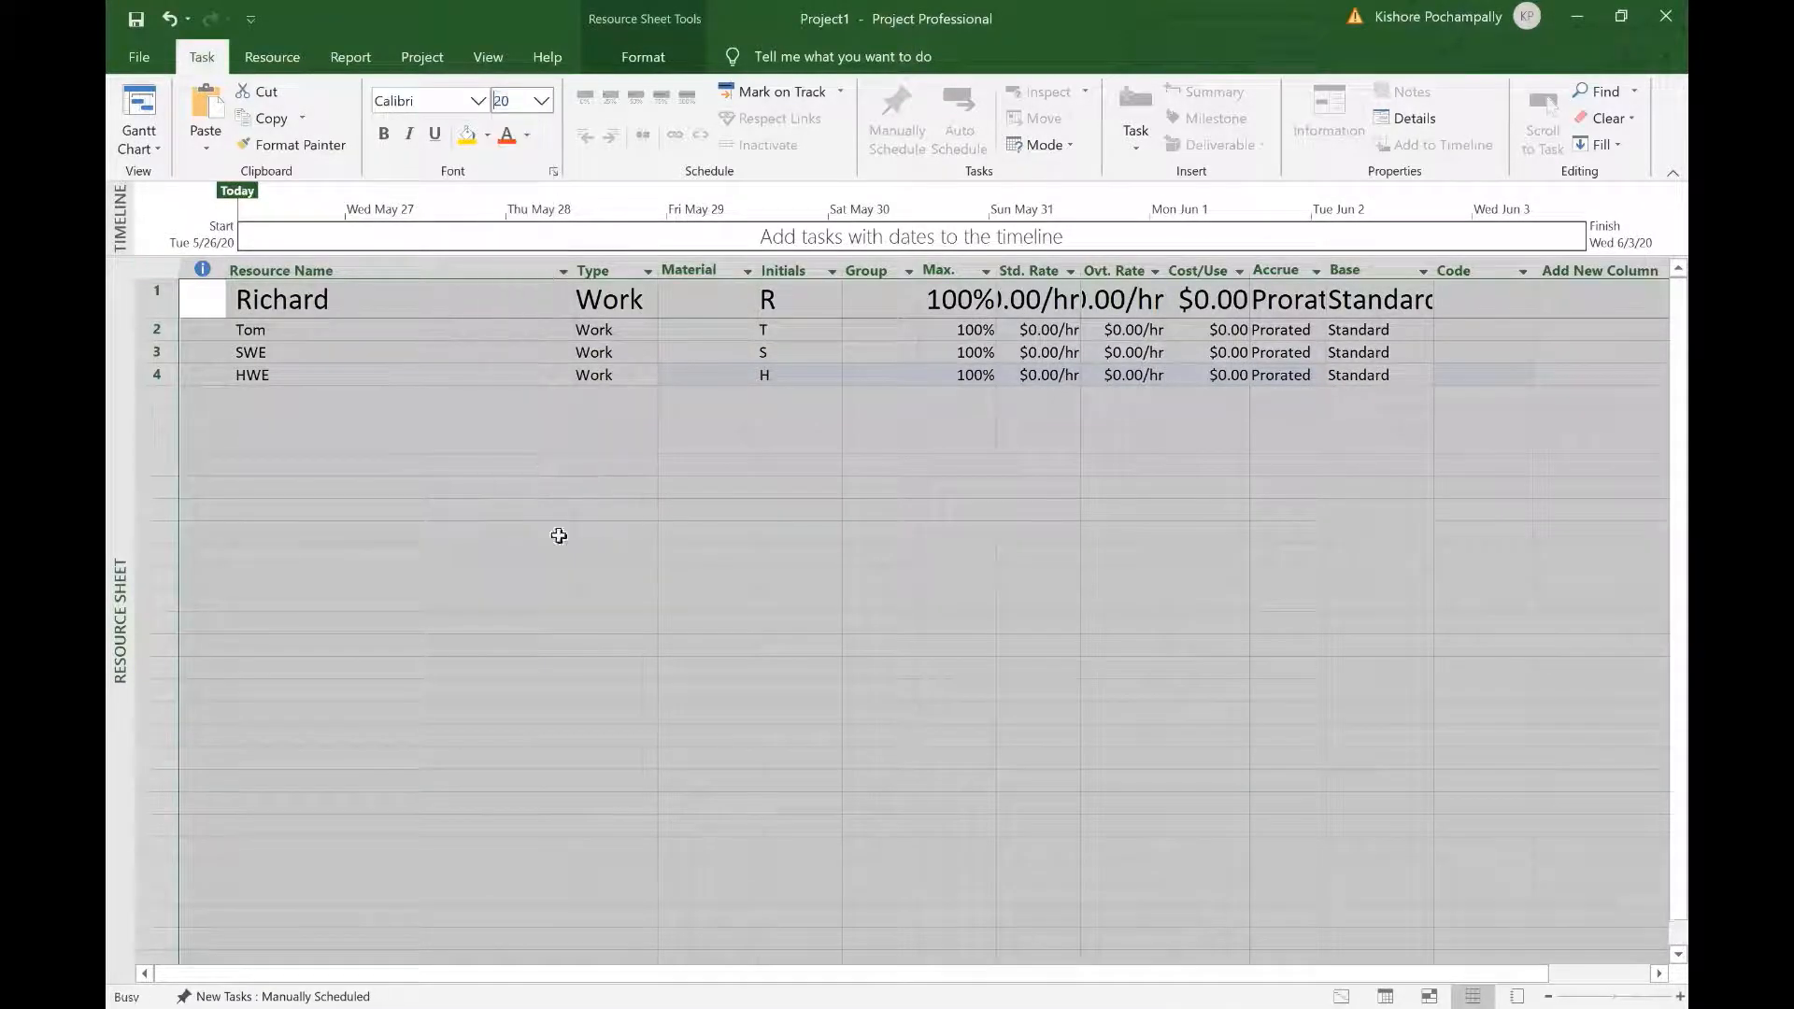
pyautogui.click(578, 621)
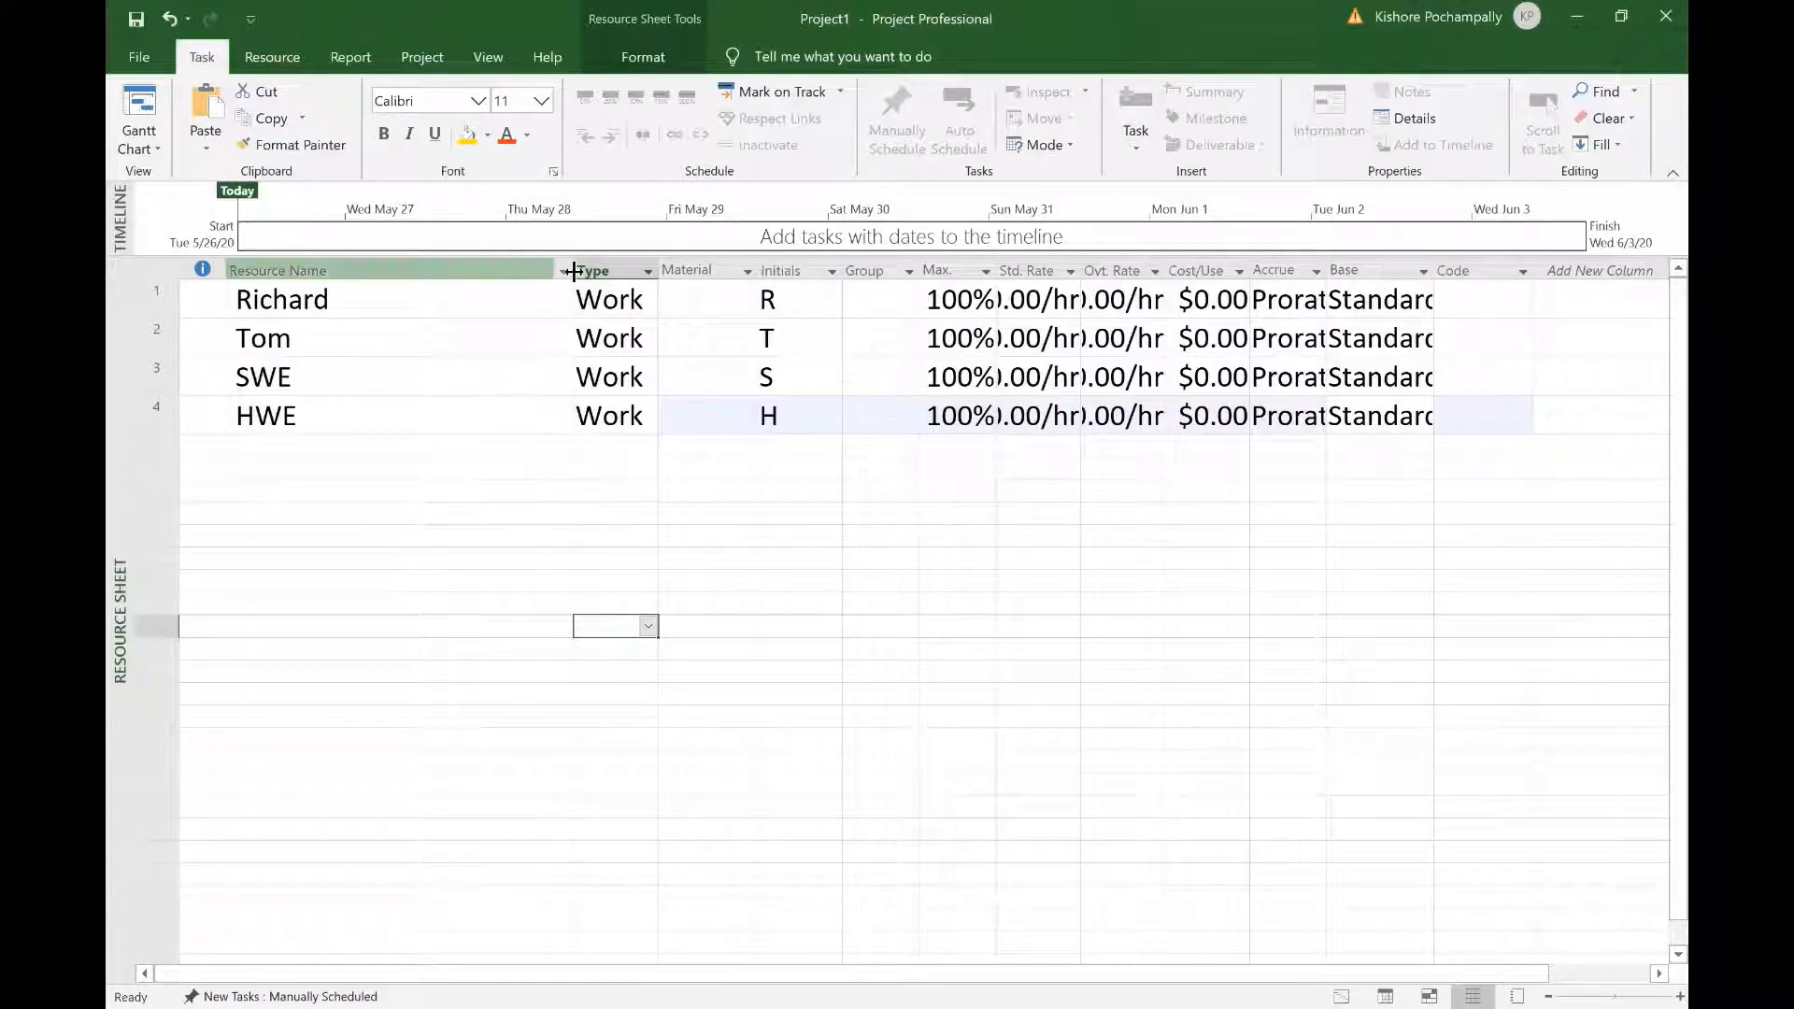
# Step: Narrow Resource Name and autofit Std. Rate and Ovt. Rate so Base Calendar and Max. Units show fully
pyautogui.moveTo(574, 271); pyautogui.dragTo(446, 293)
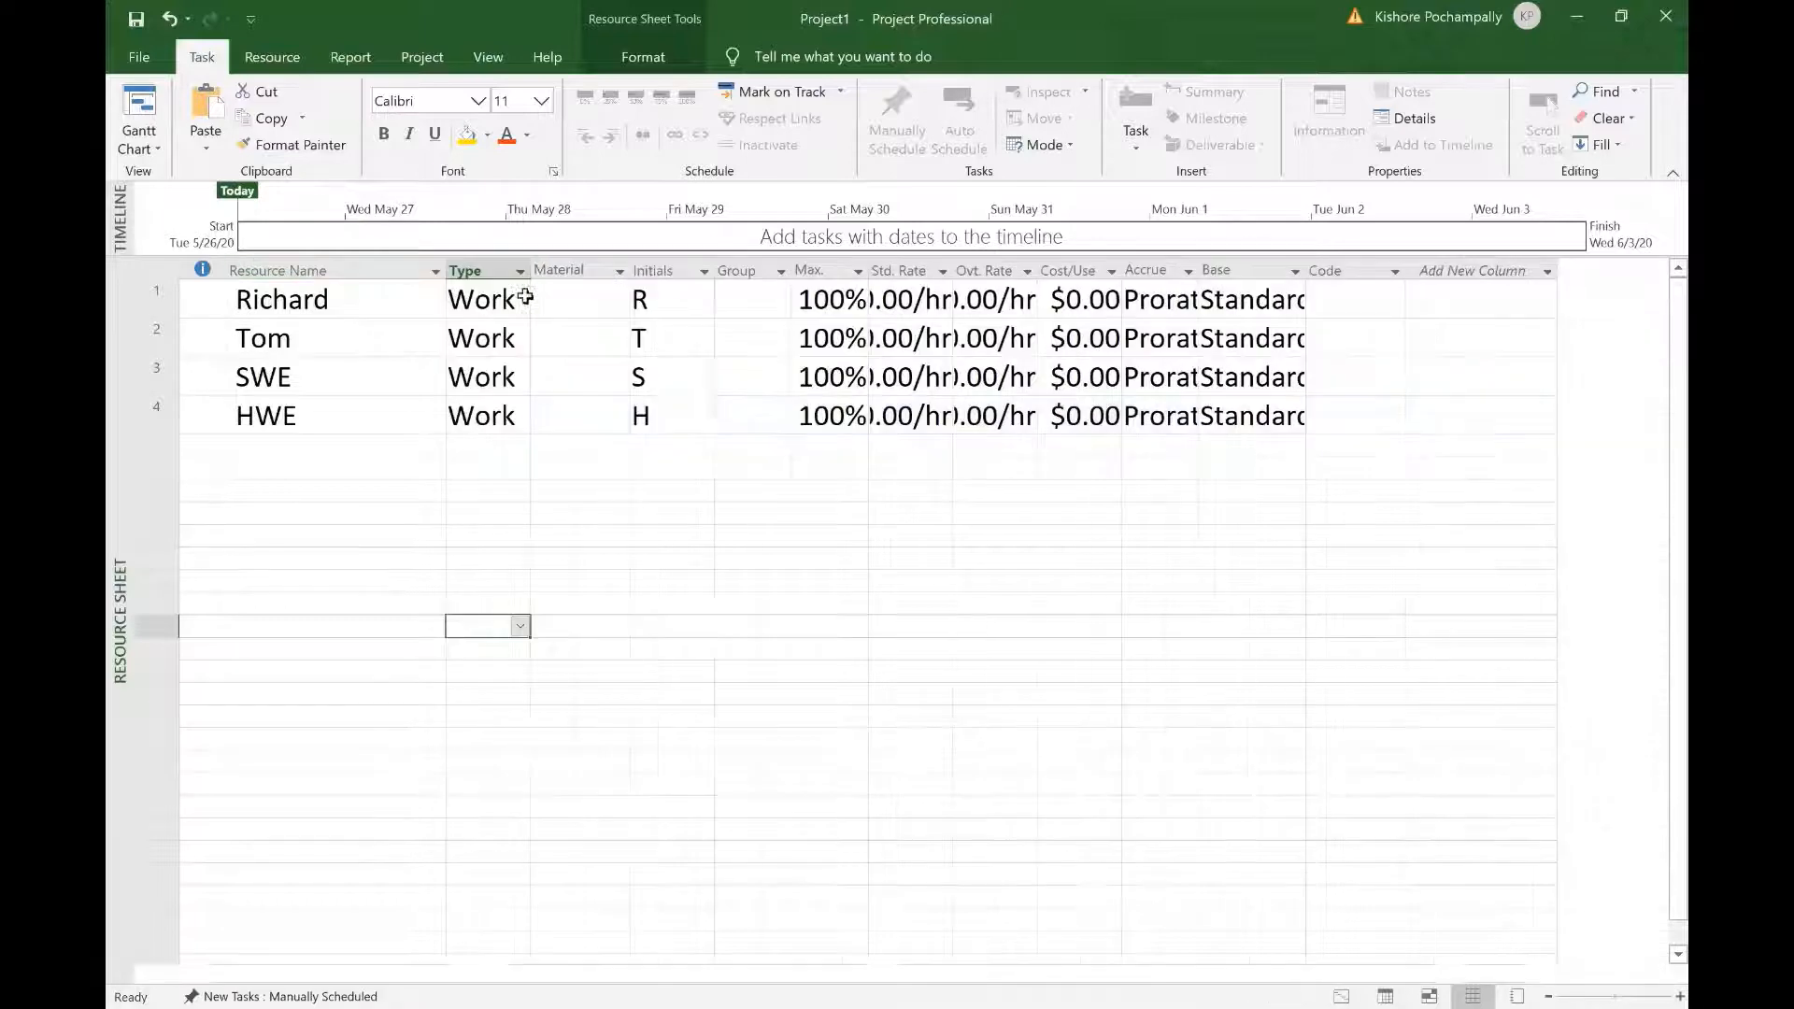
pyautogui.doubleClick(953, 265)
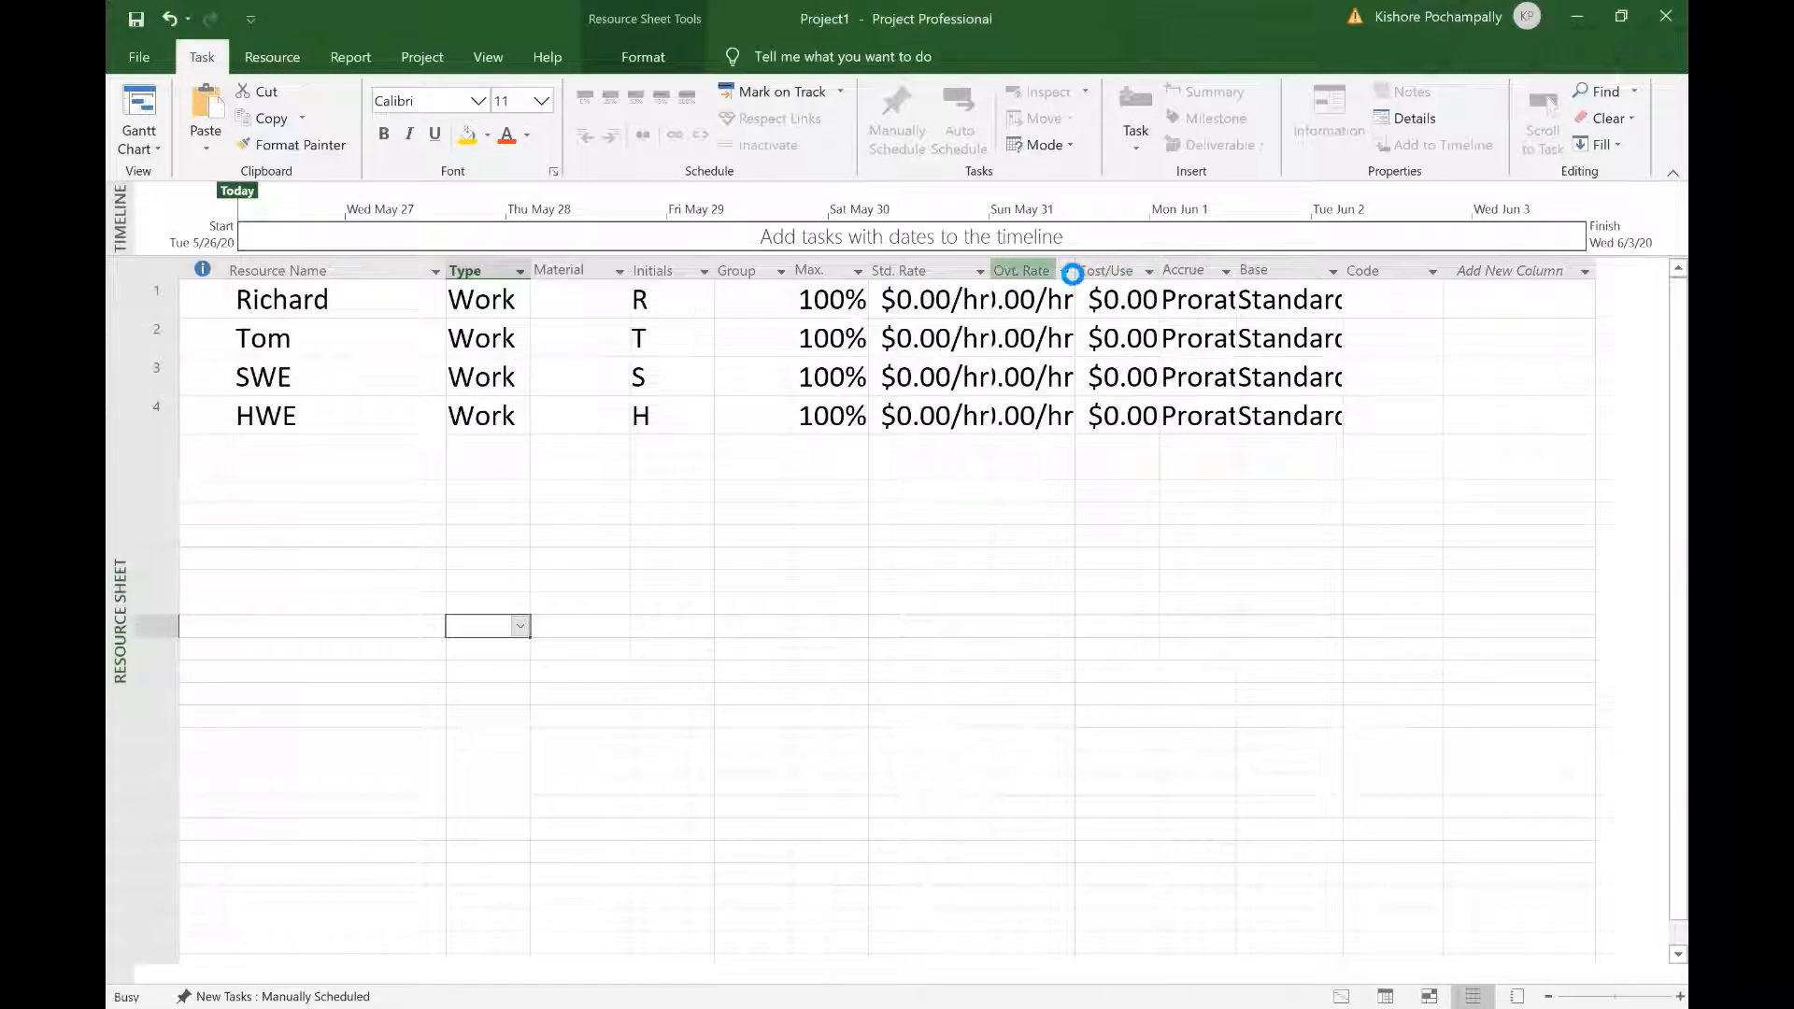
pyautogui.doubleClick(1077, 266)
pyautogui.click(1134, 609)
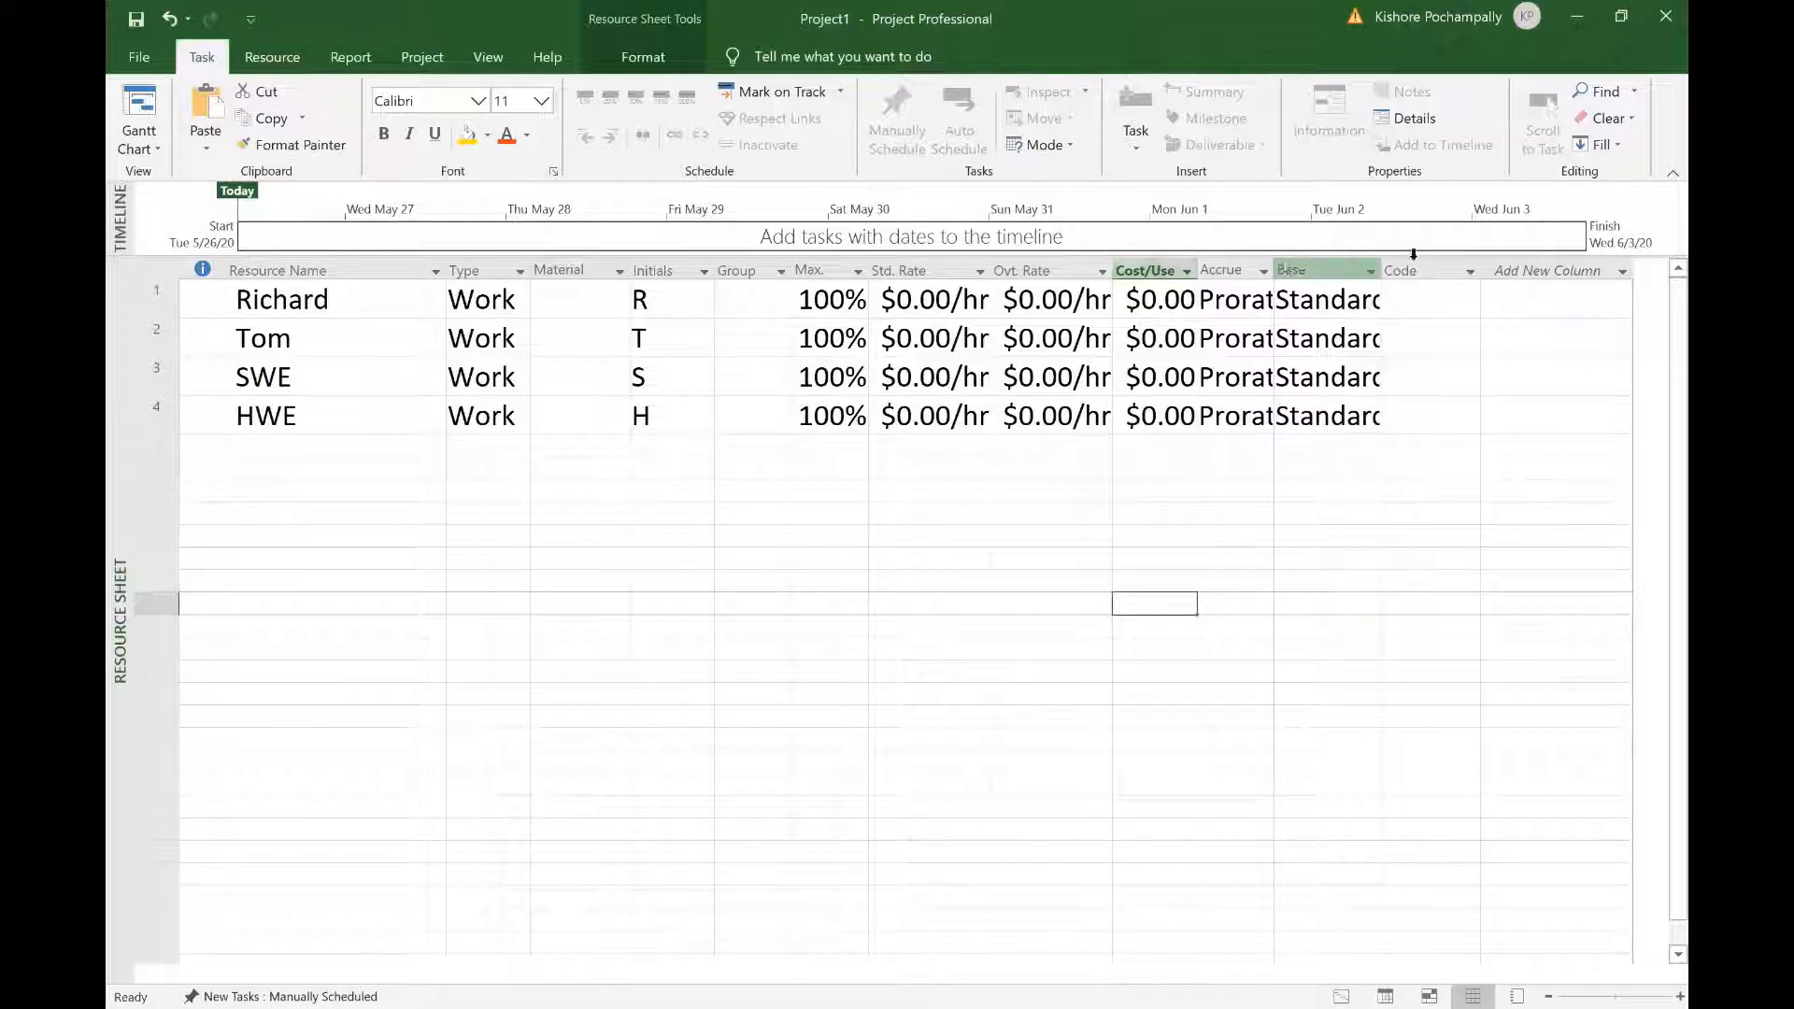
pyautogui.click(1384, 278)
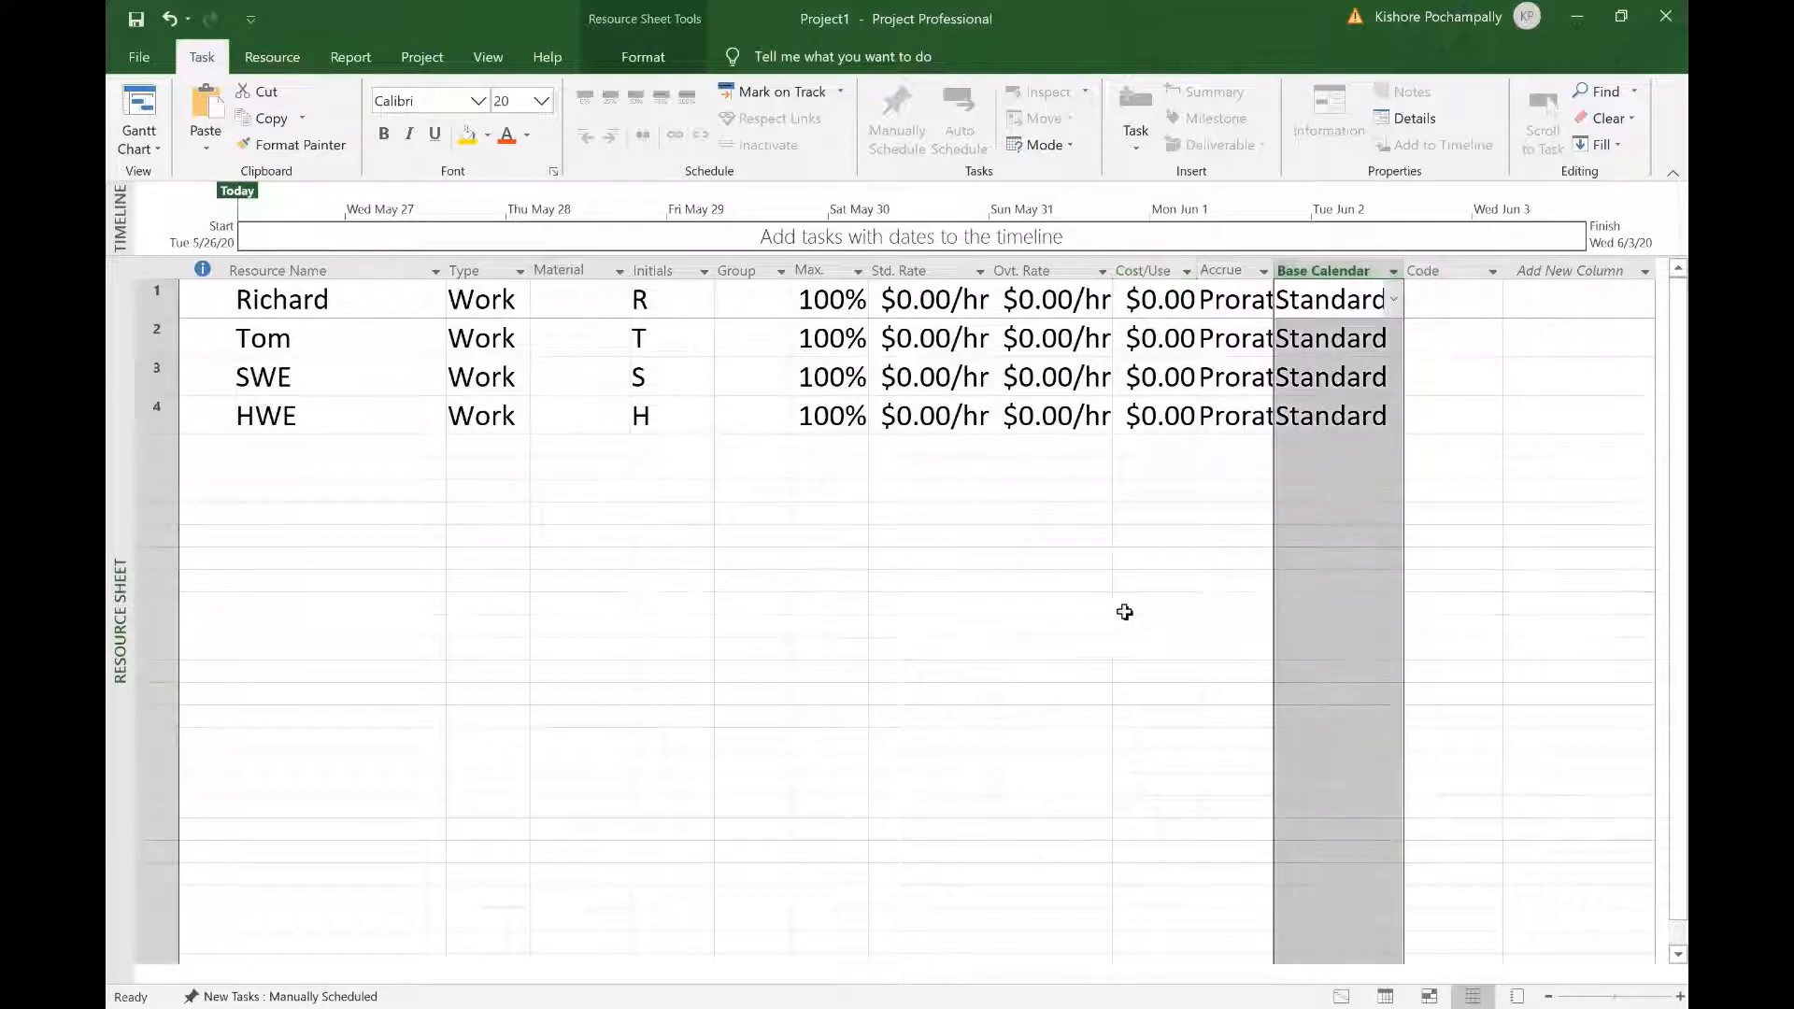
pyautogui.click(1094, 613)
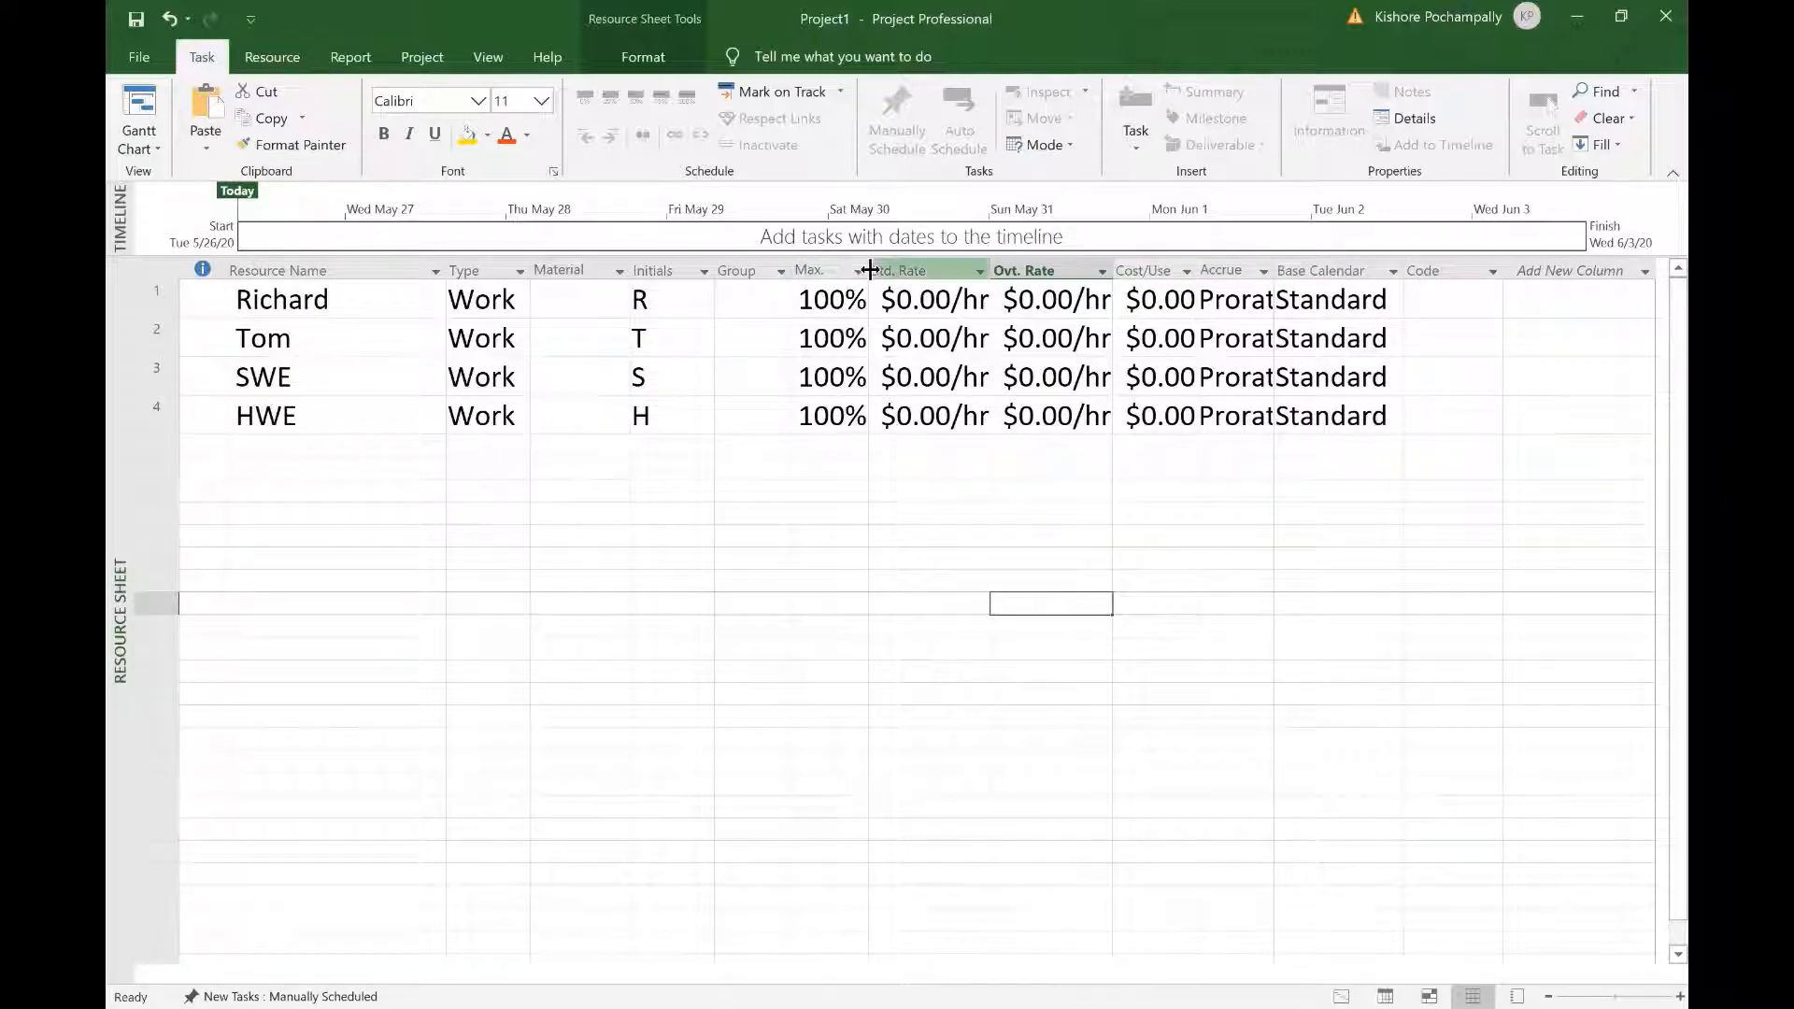
pyautogui.moveTo(869, 270); pyautogui.dragTo(900, 270)
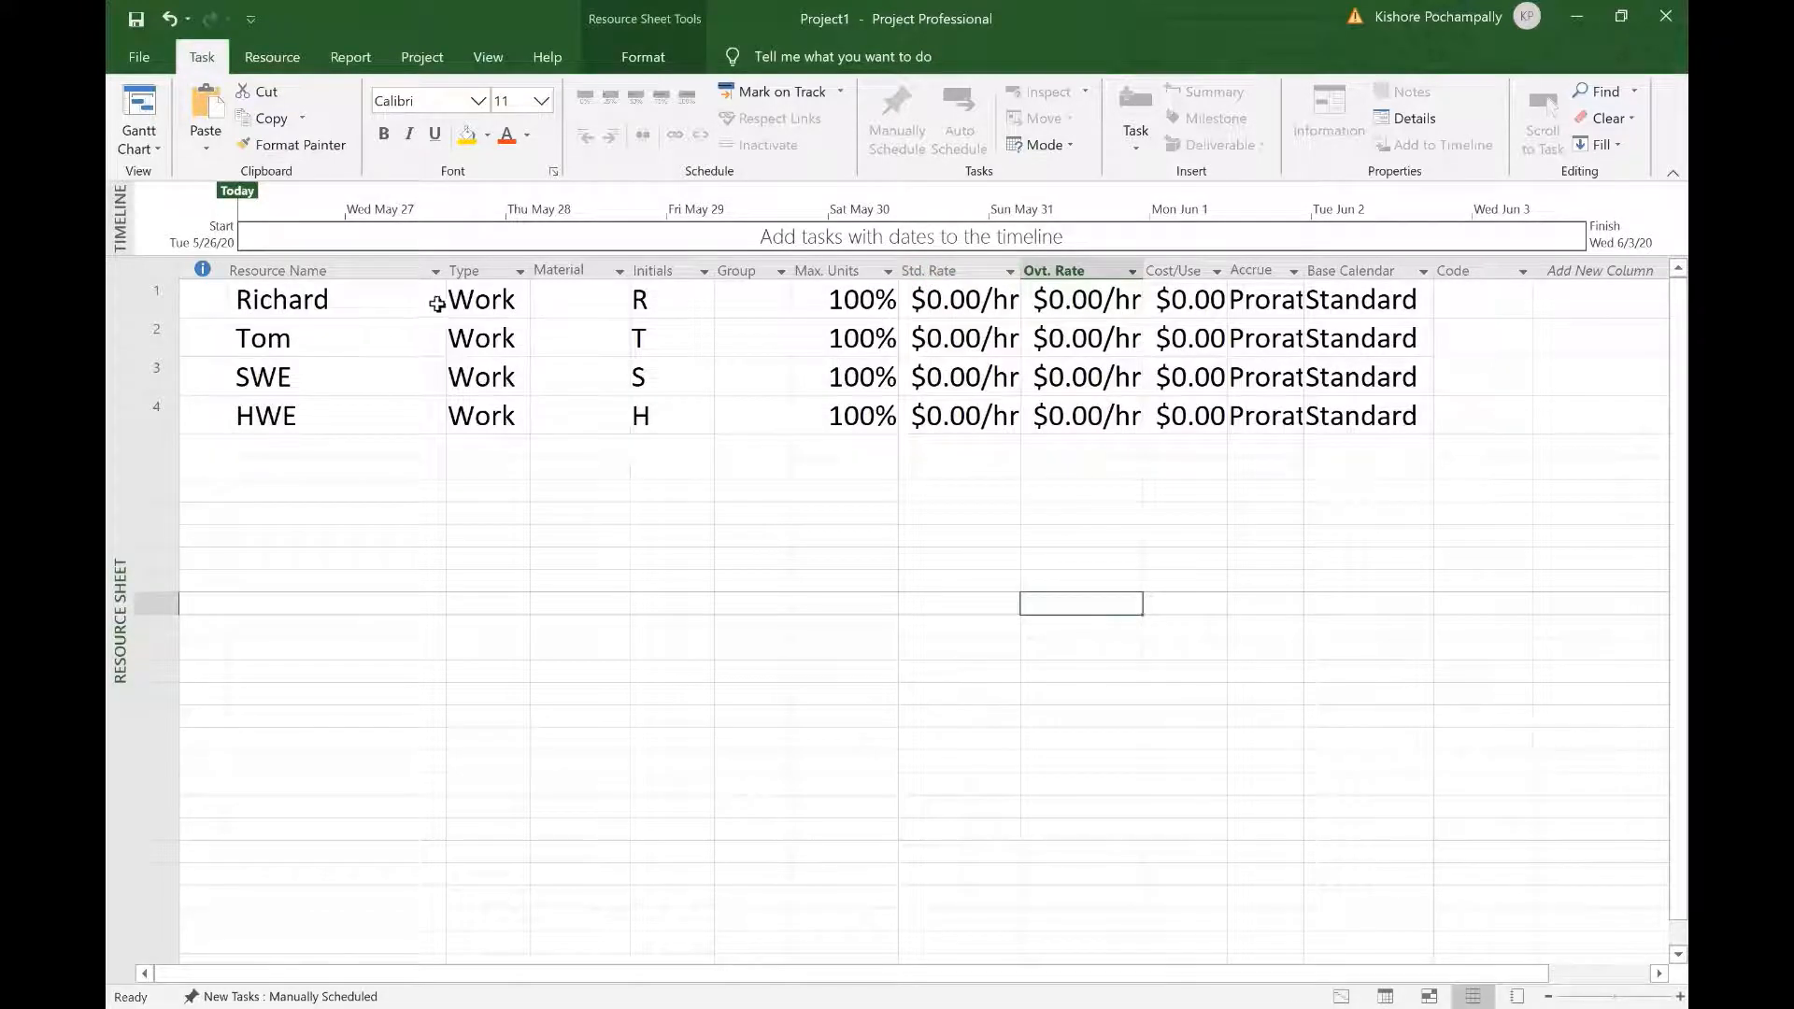
# Step: Enter 300% Max. Units for SWE and 400% for HWE, then autofit the Accrue At column
pyautogui.click(878, 378)
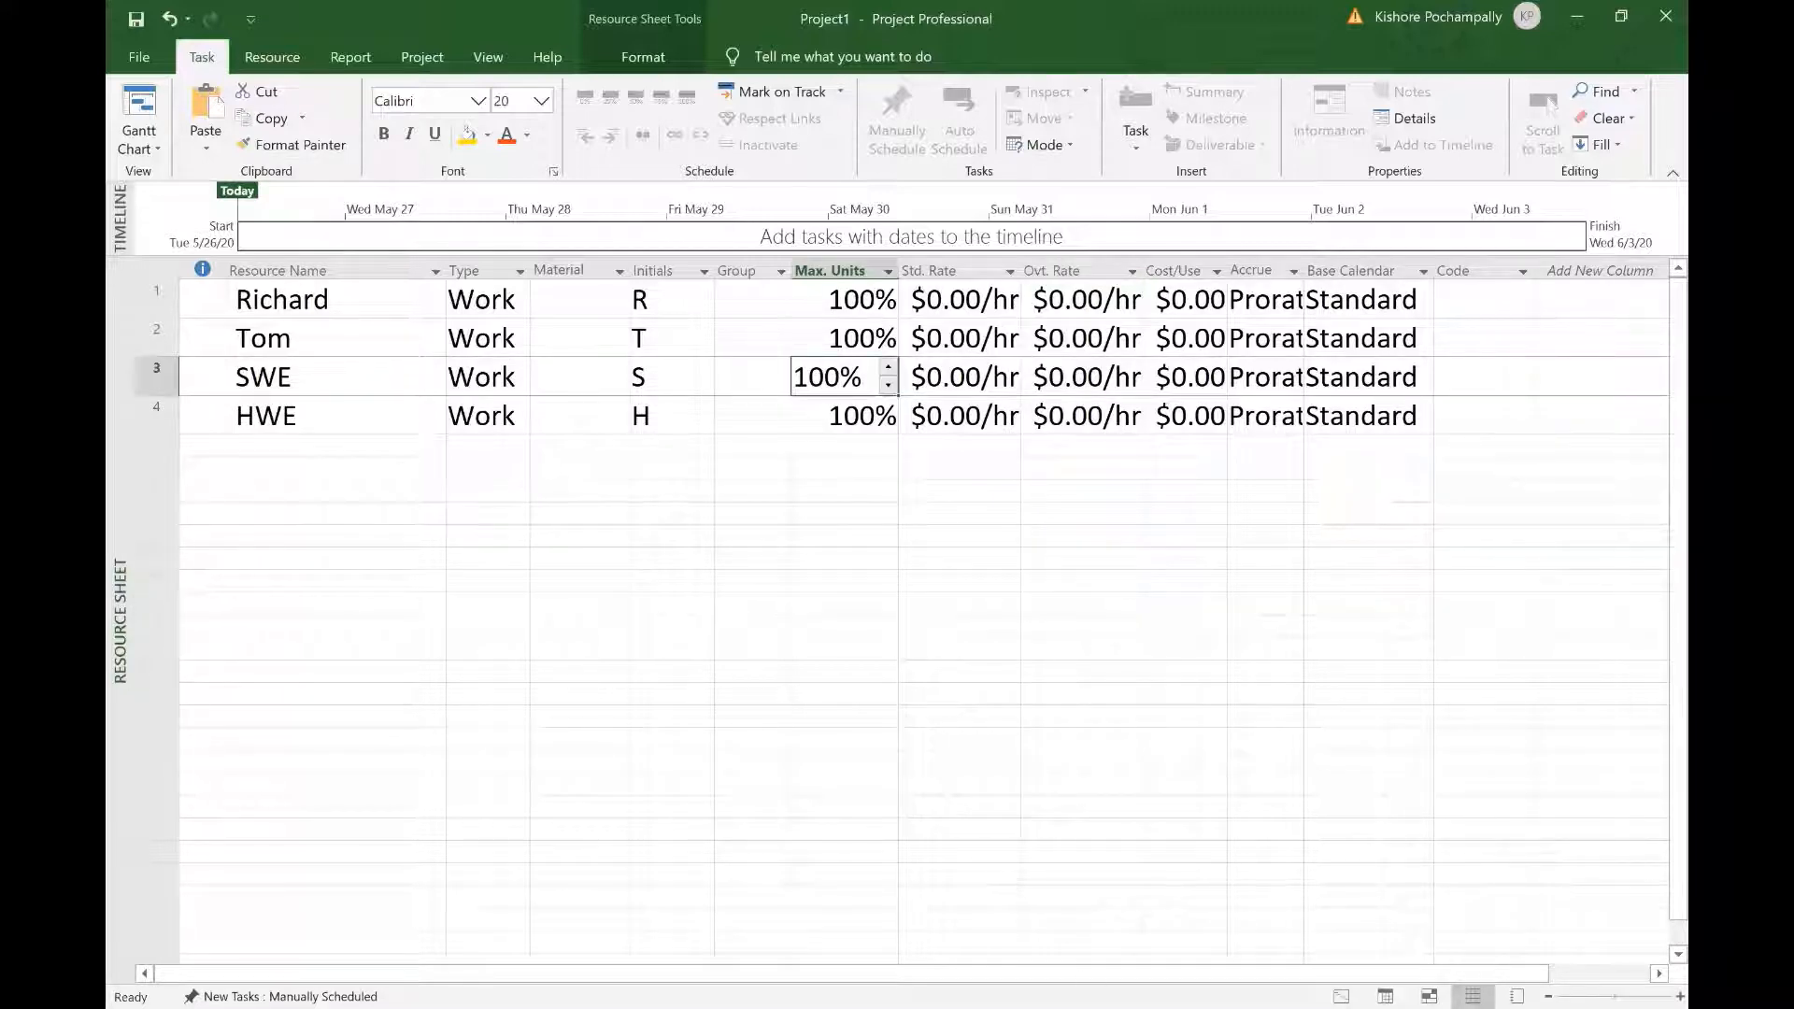
pyautogui.click(845, 377)
pyautogui.click(876, 385)
pyautogui.write('300')
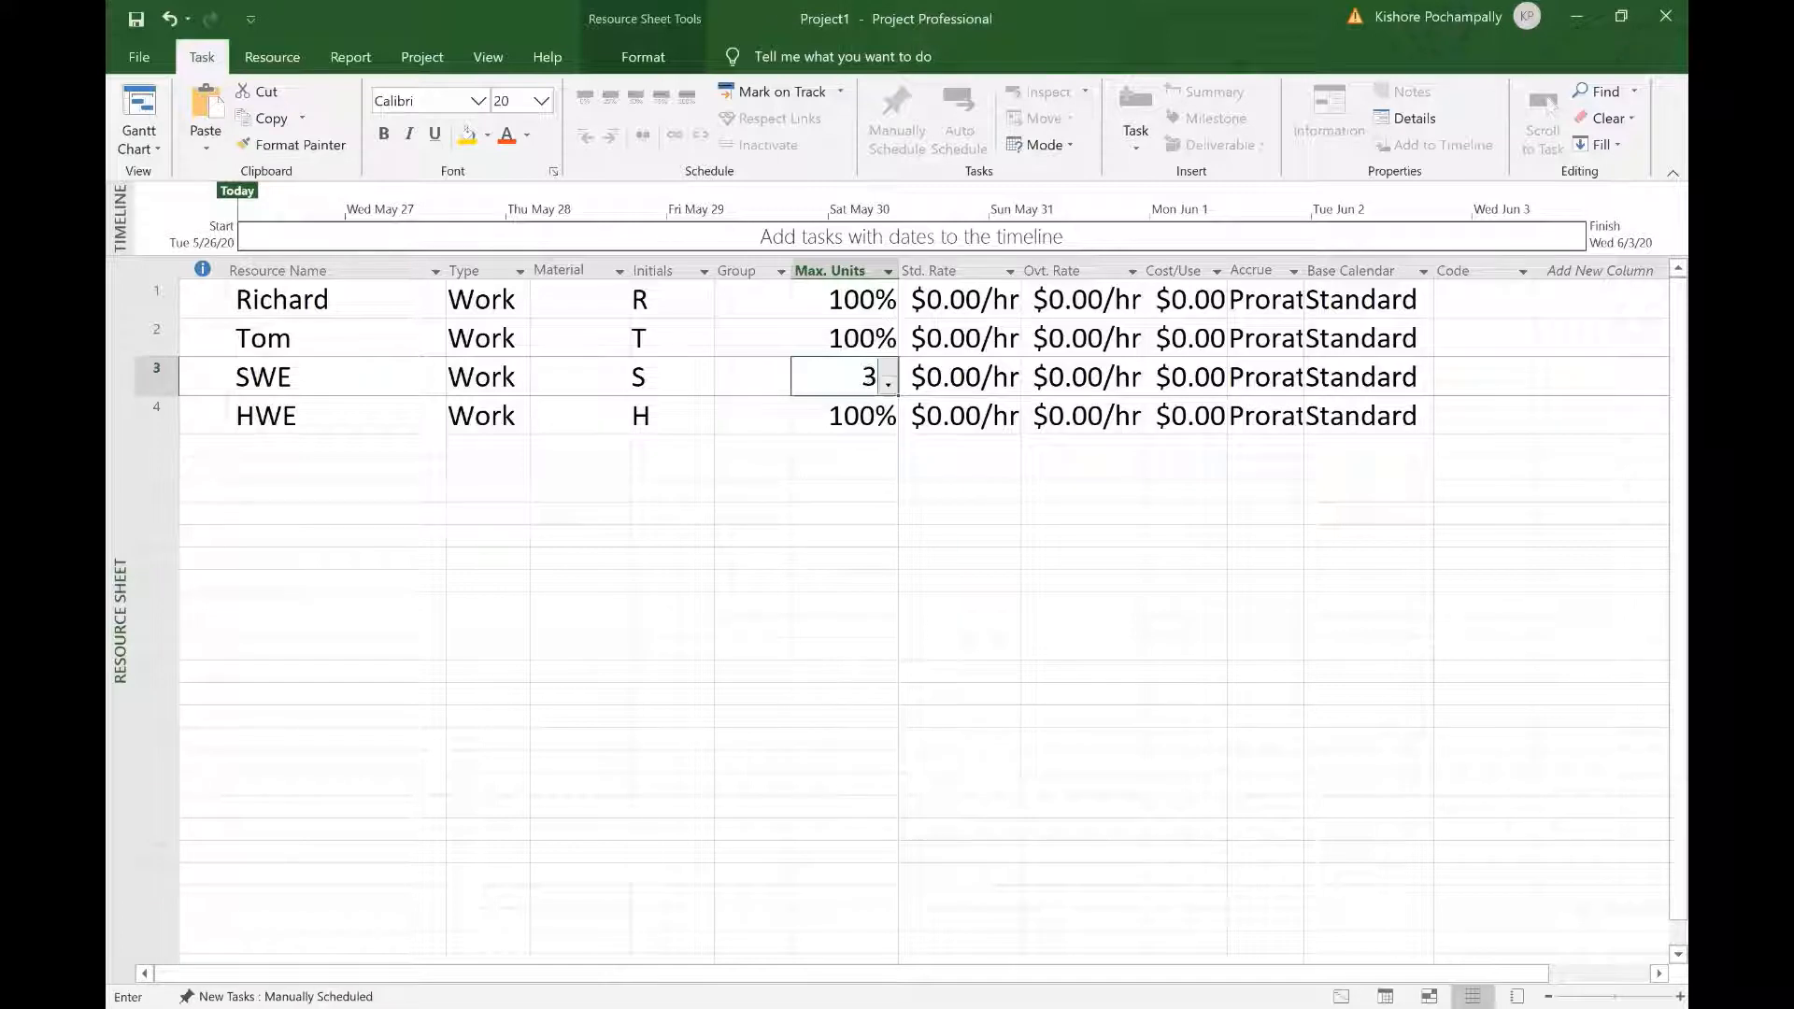
pyautogui.click(913, 619)
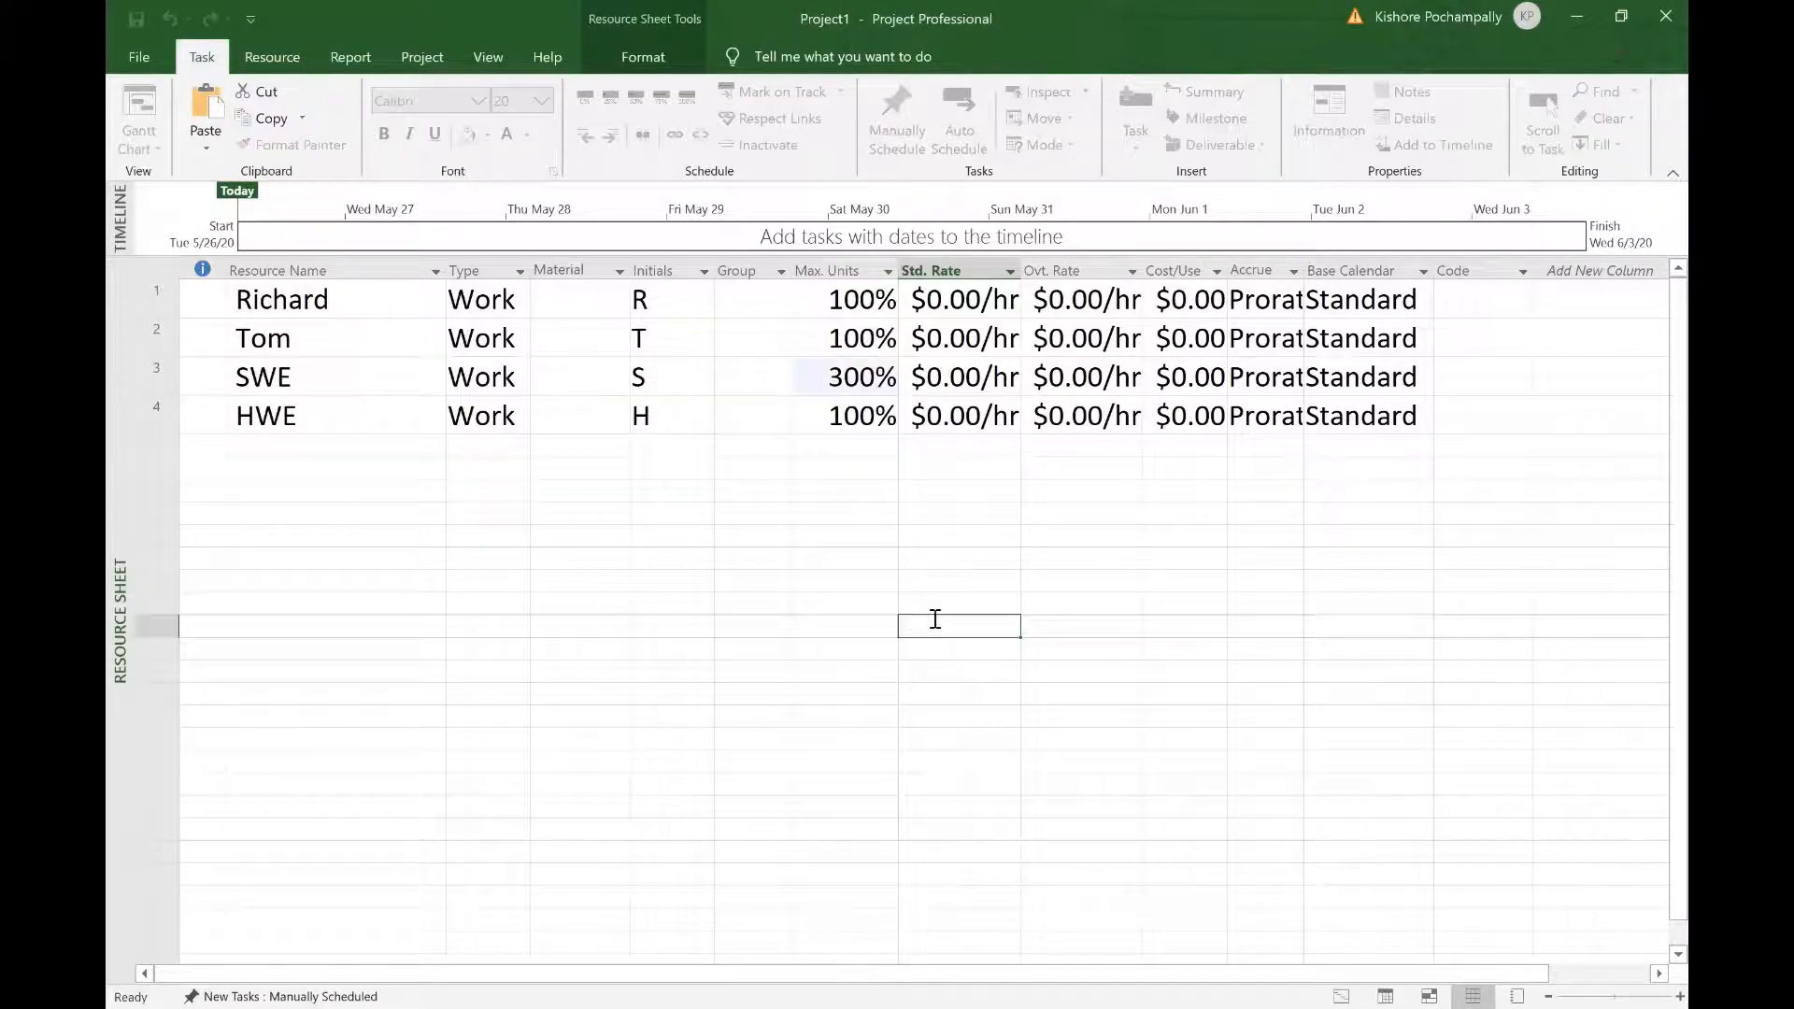
pyautogui.click(864, 418)
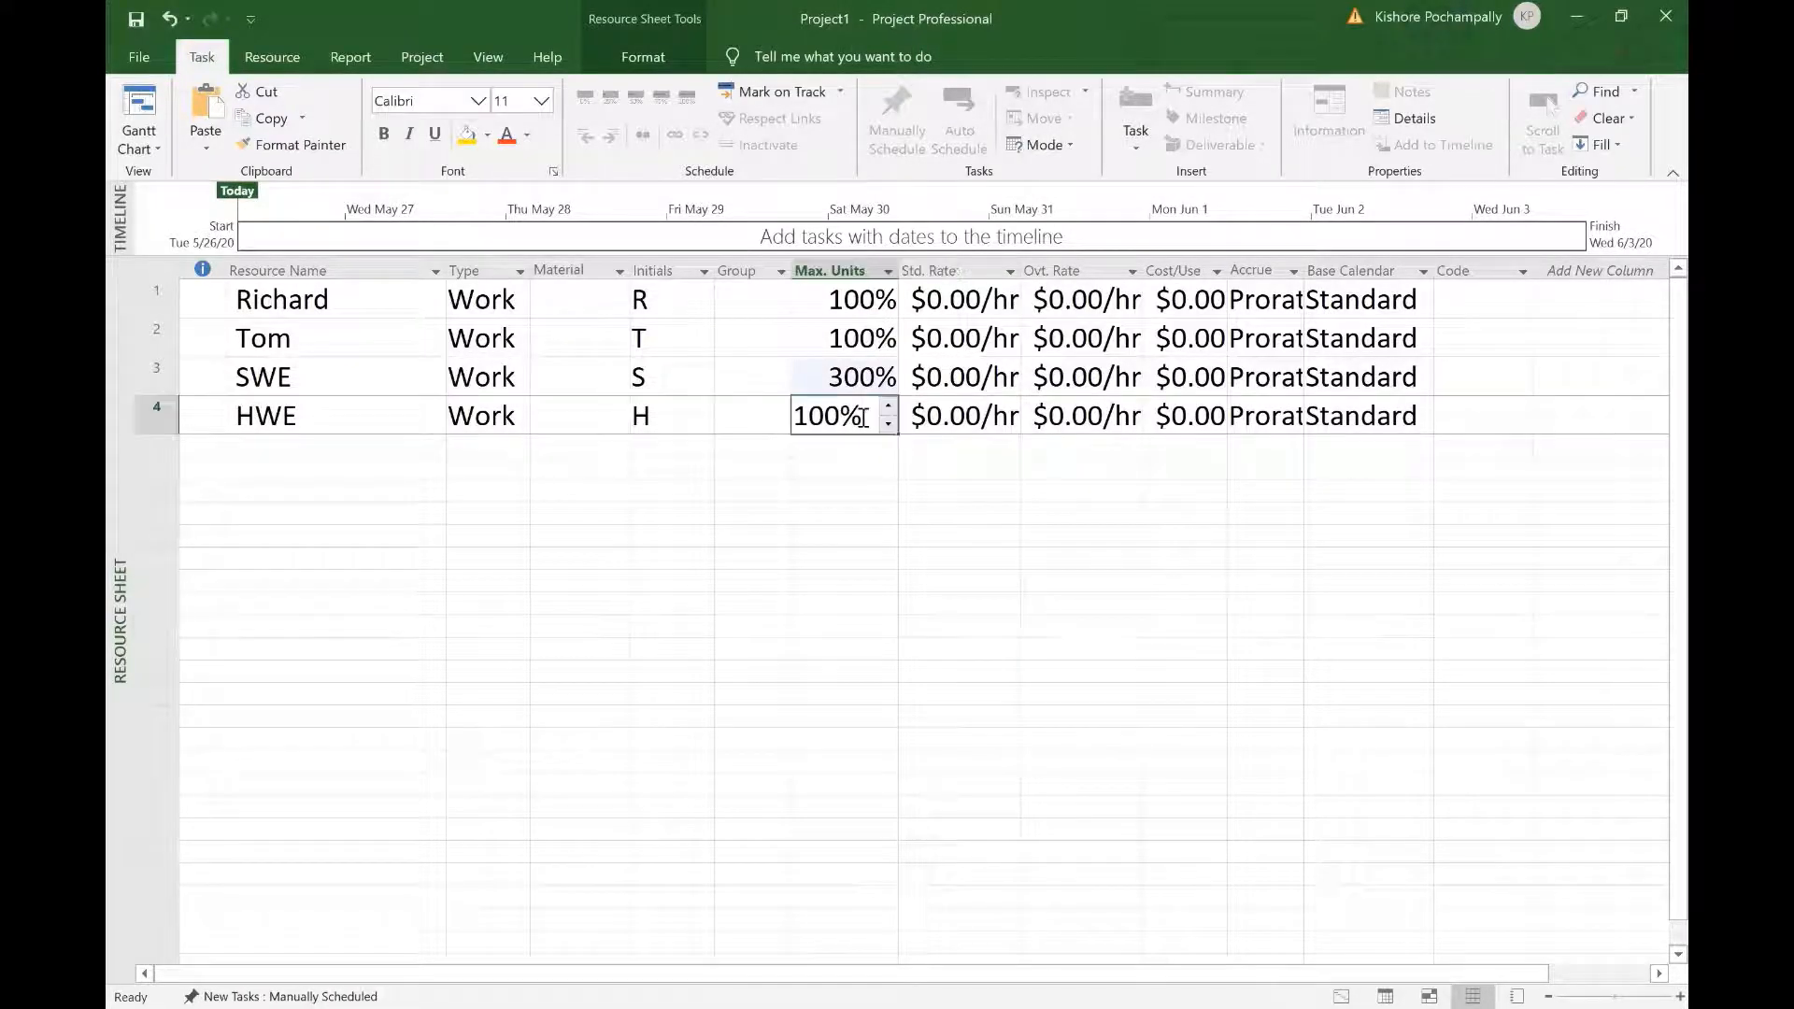
pyautogui.write('400')
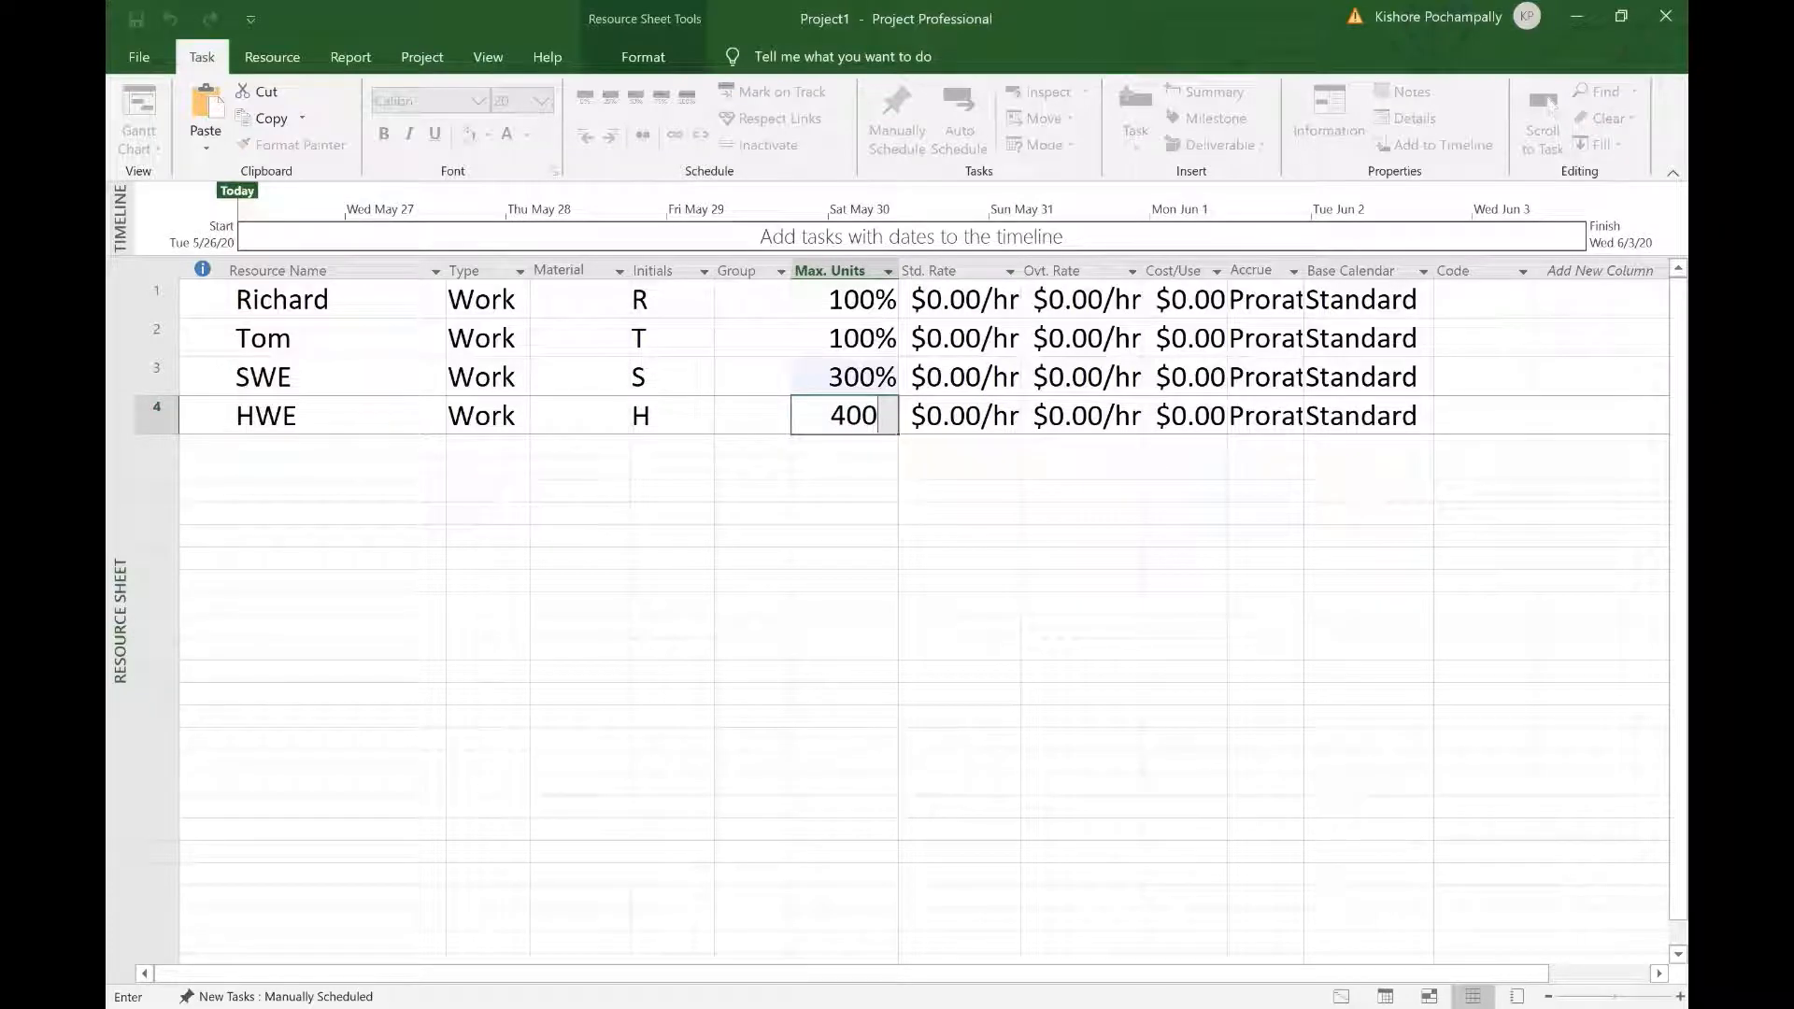
pyautogui.click(951, 600)
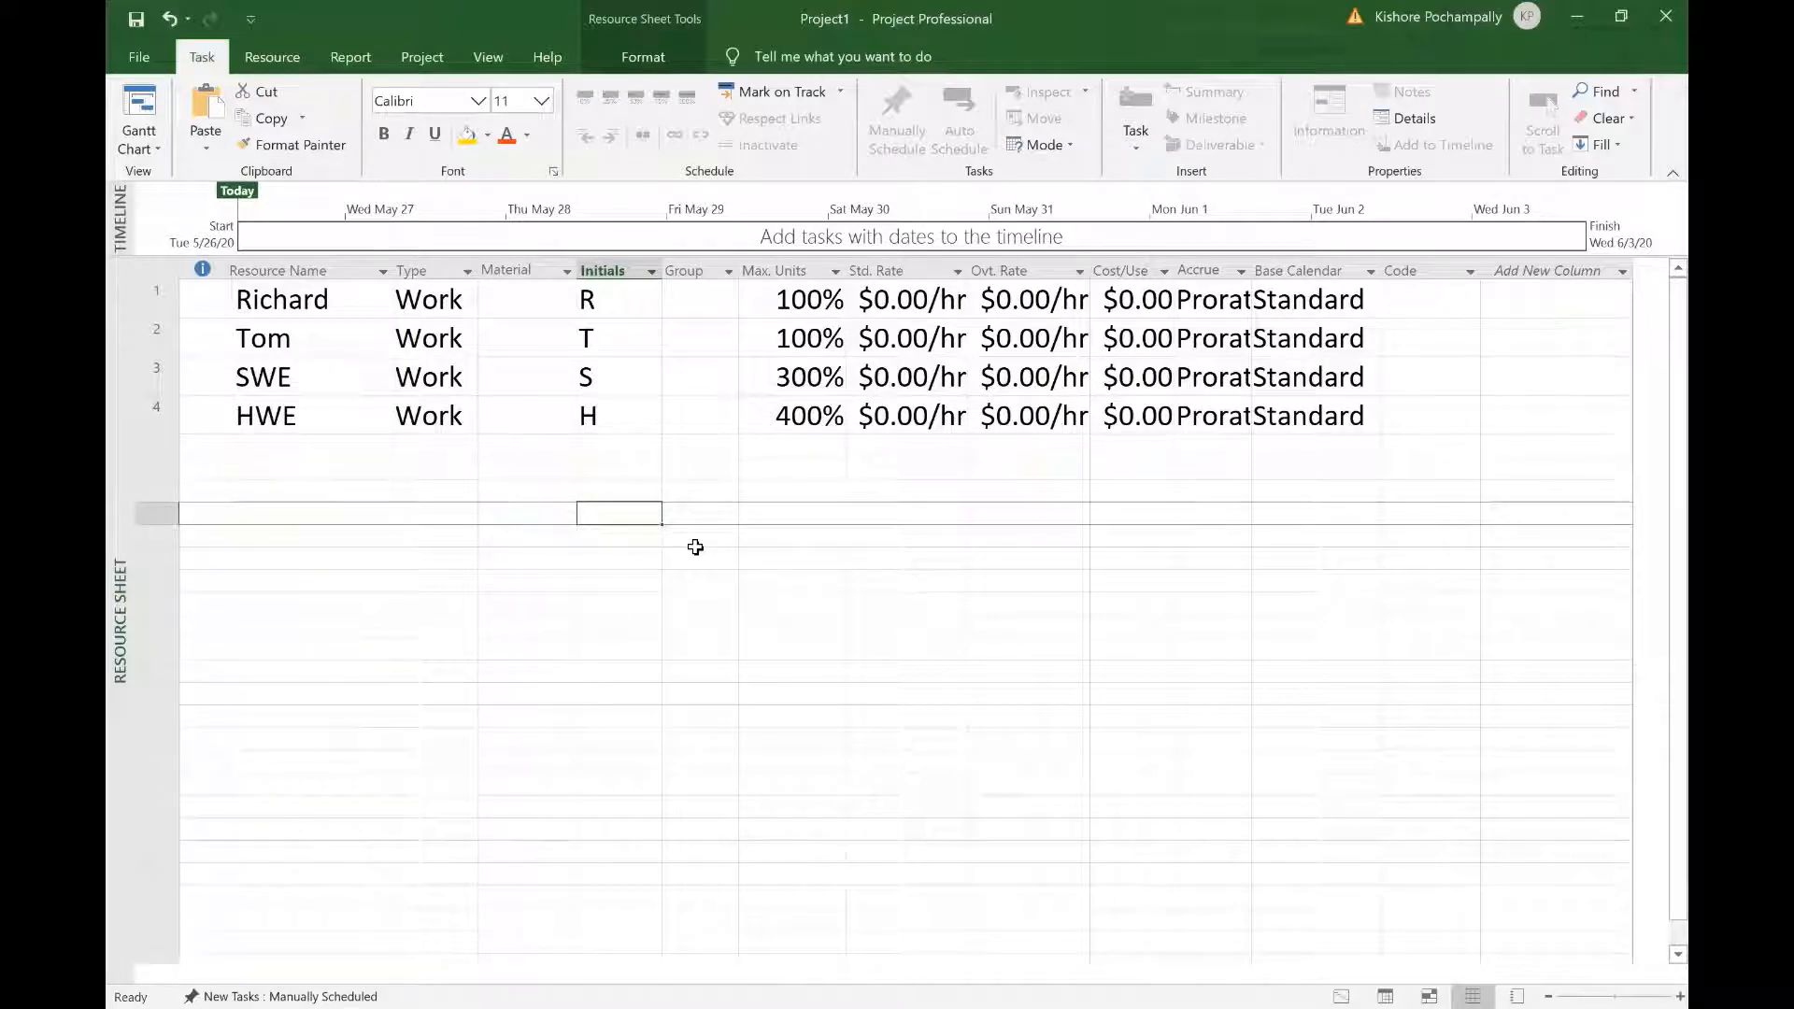
pyautogui.doubleClick(1251, 270)
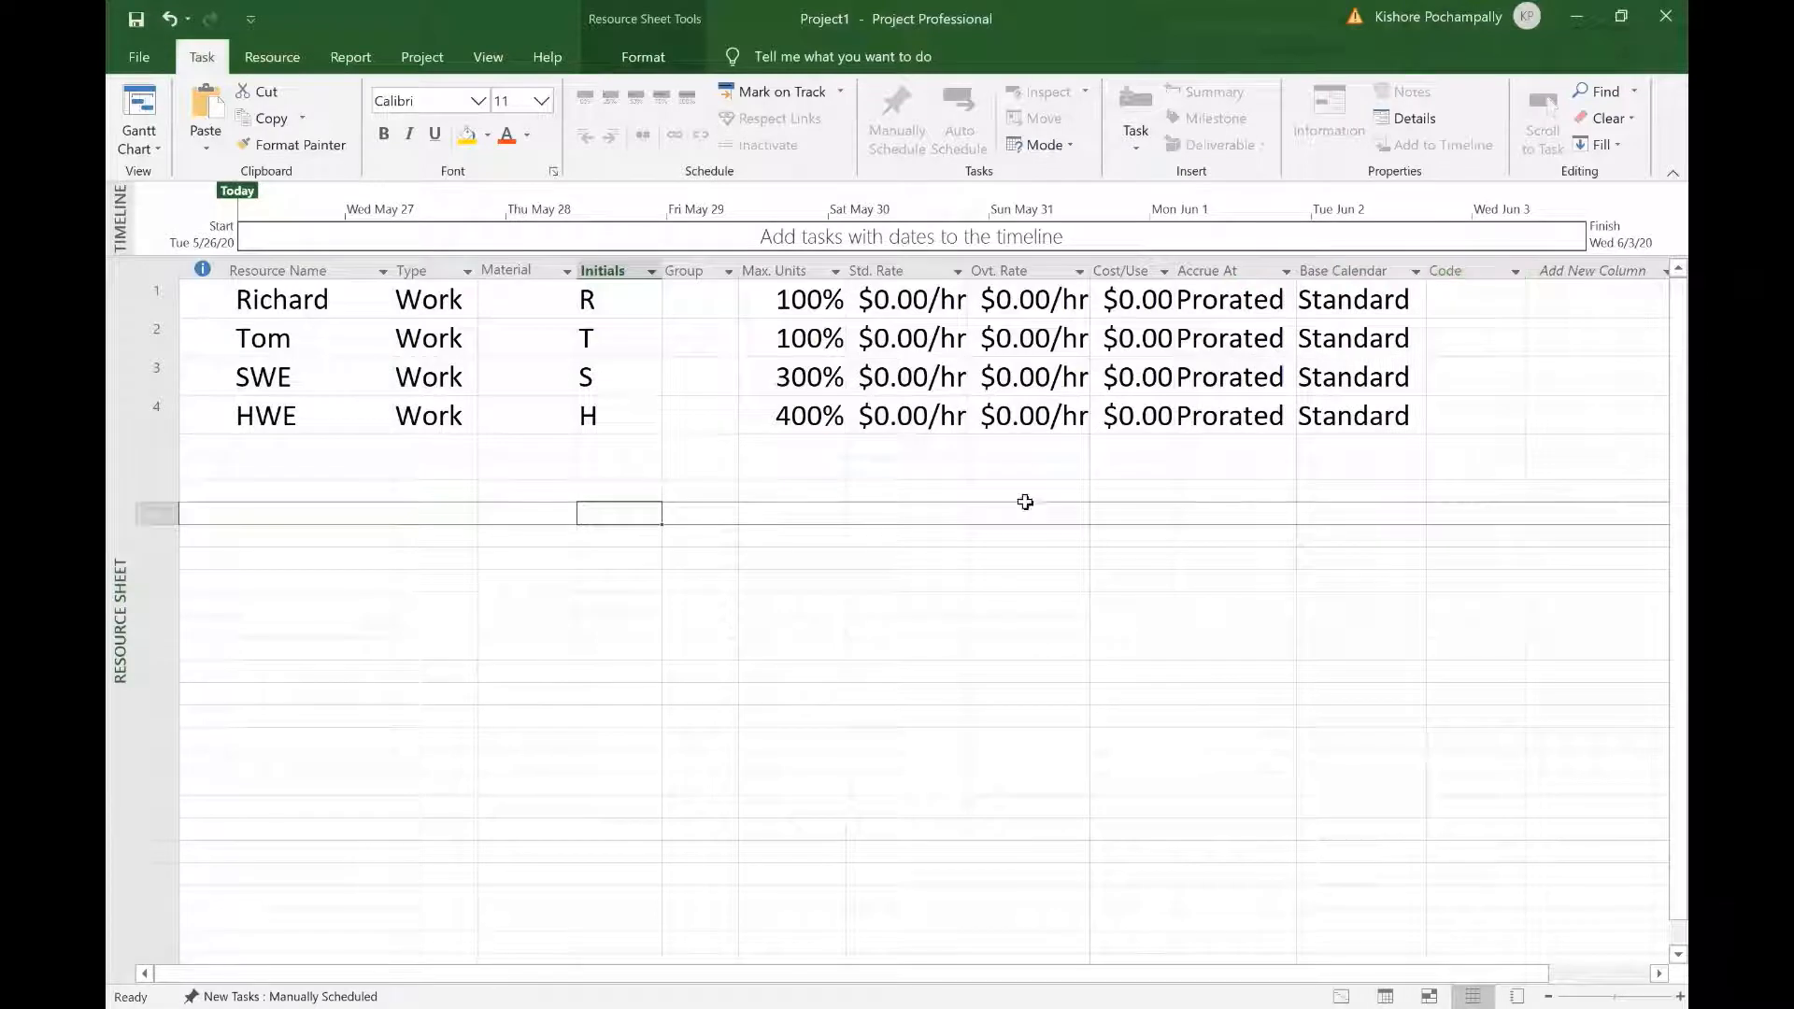
# Step: Widen the Type column and show row 1's Type choices: Work, Material, Cost
pyautogui.click(1029, 580)
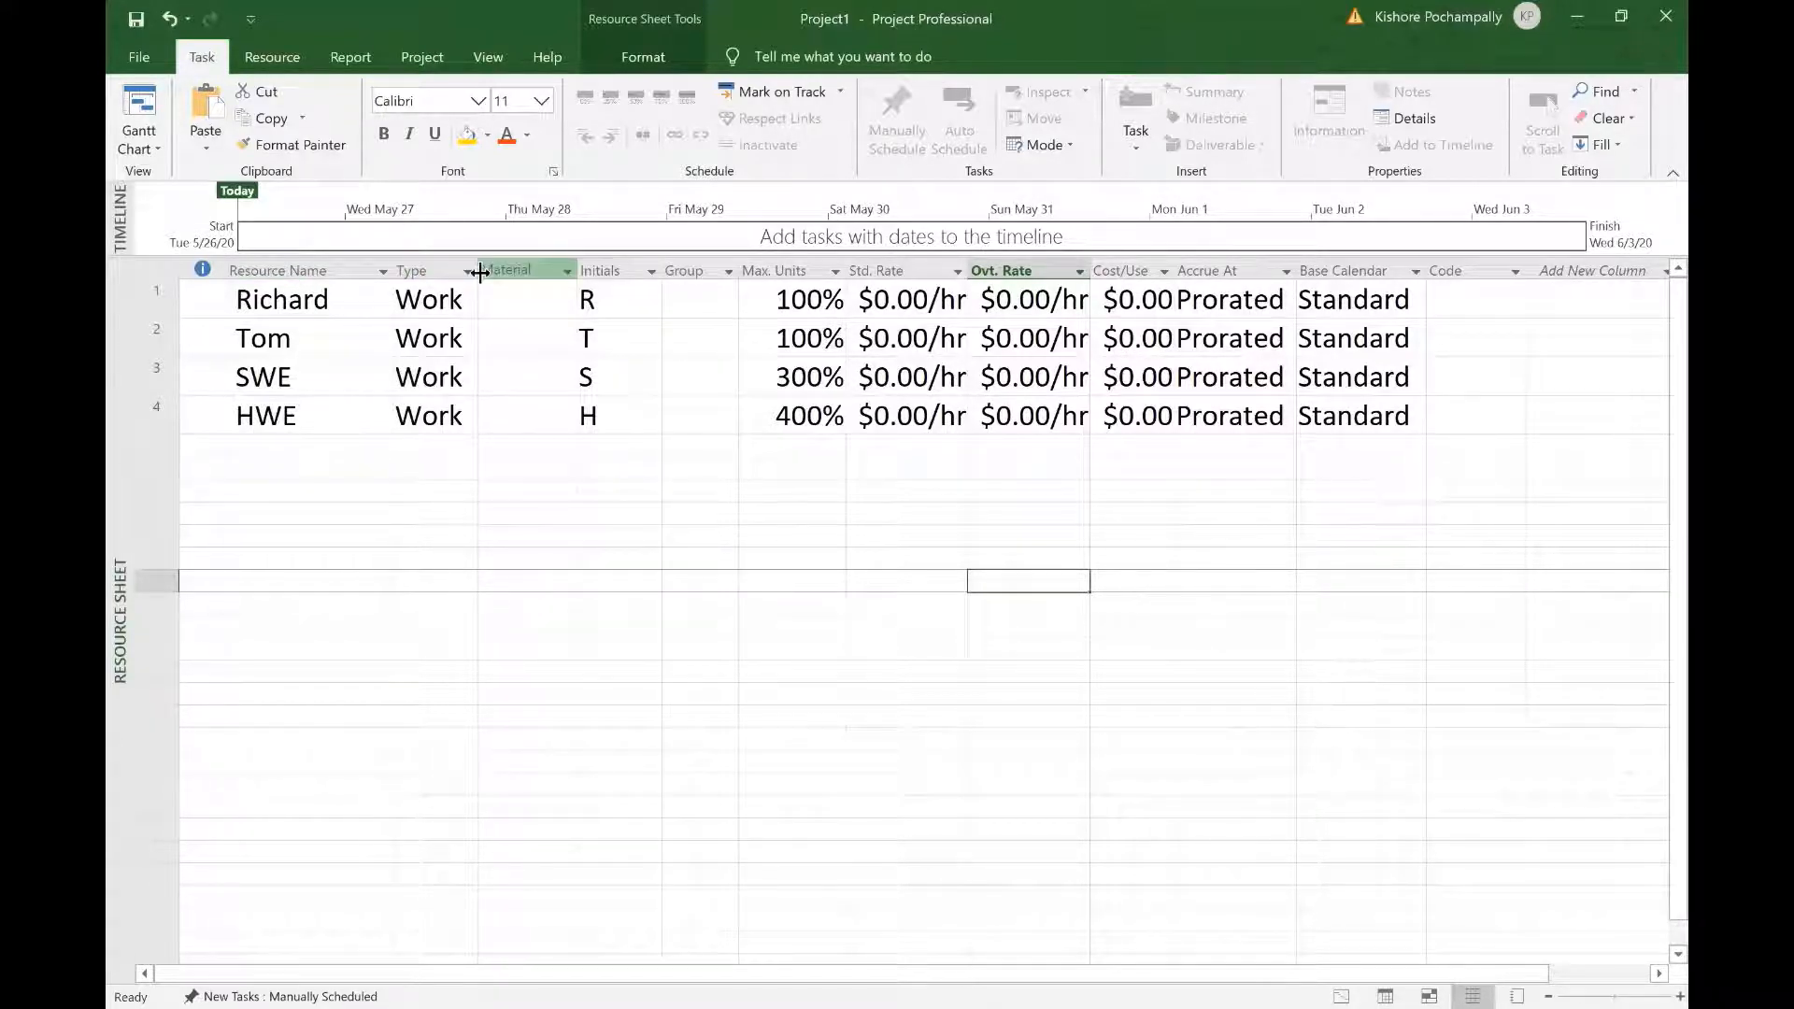
pyautogui.moveTo(480, 272); pyautogui.dragTo(599, 274)
pyautogui.click(532, 293)
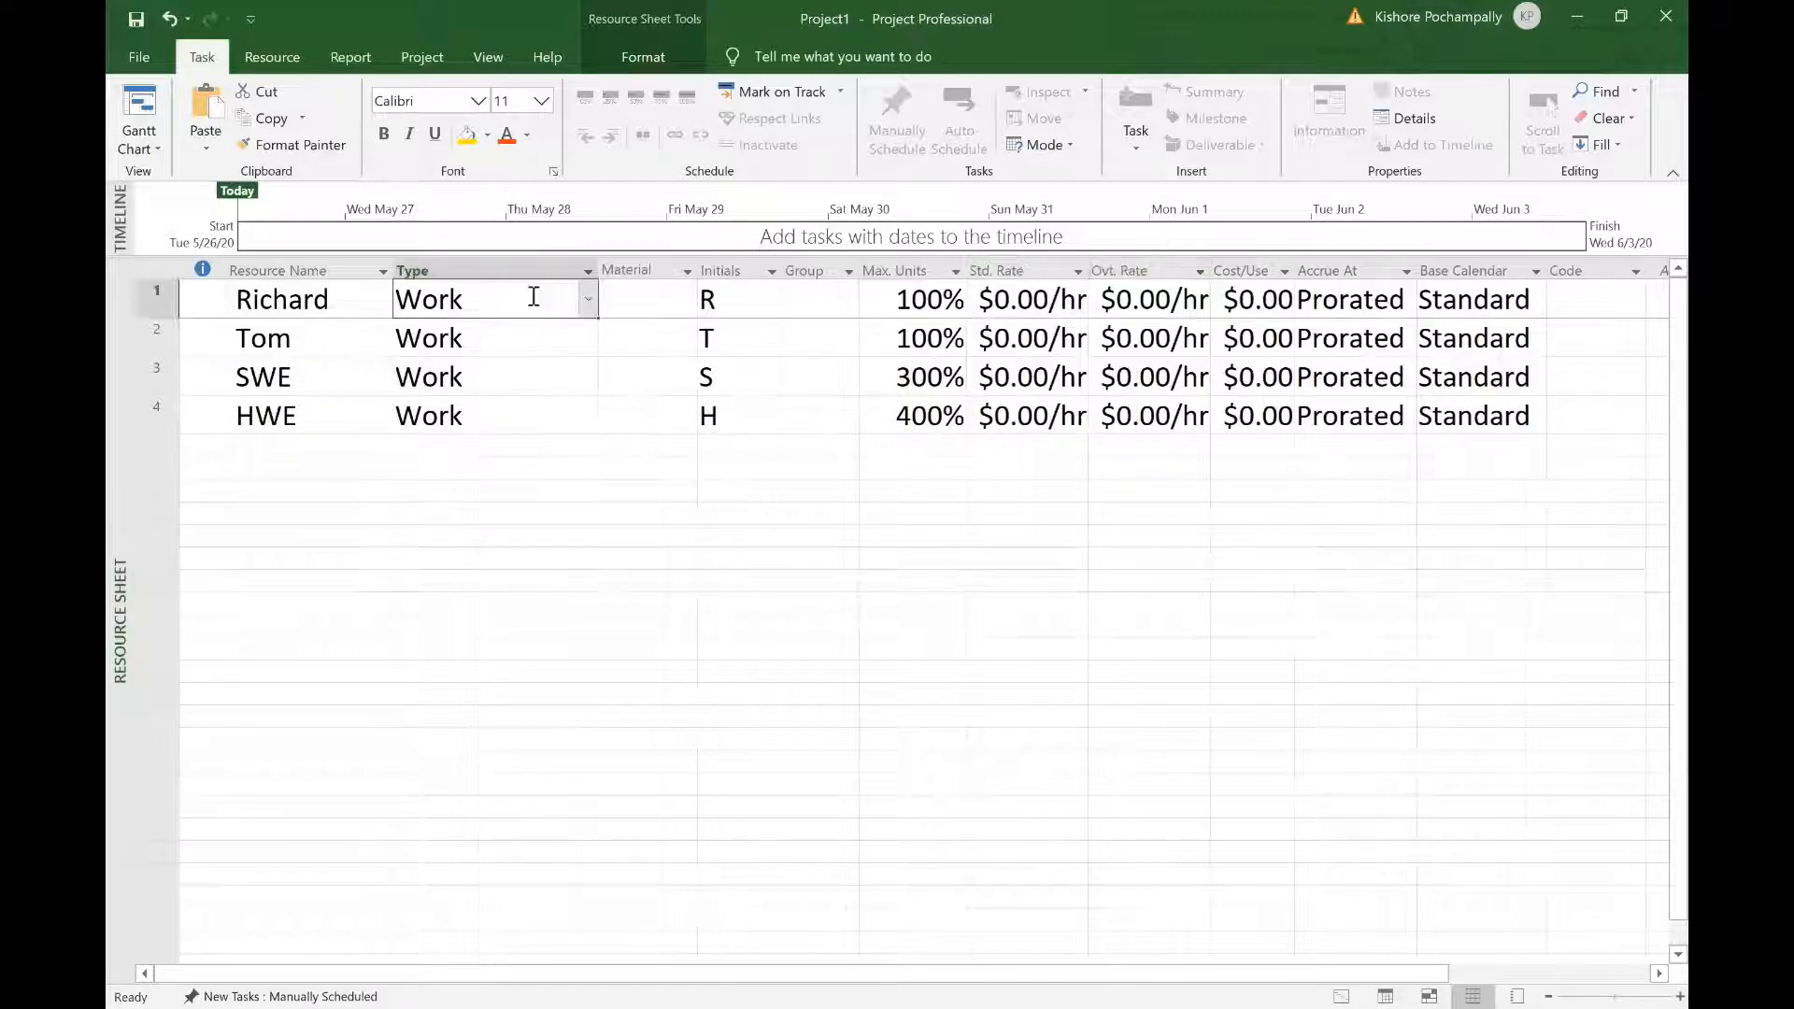
pyautogui.click(588, 300)
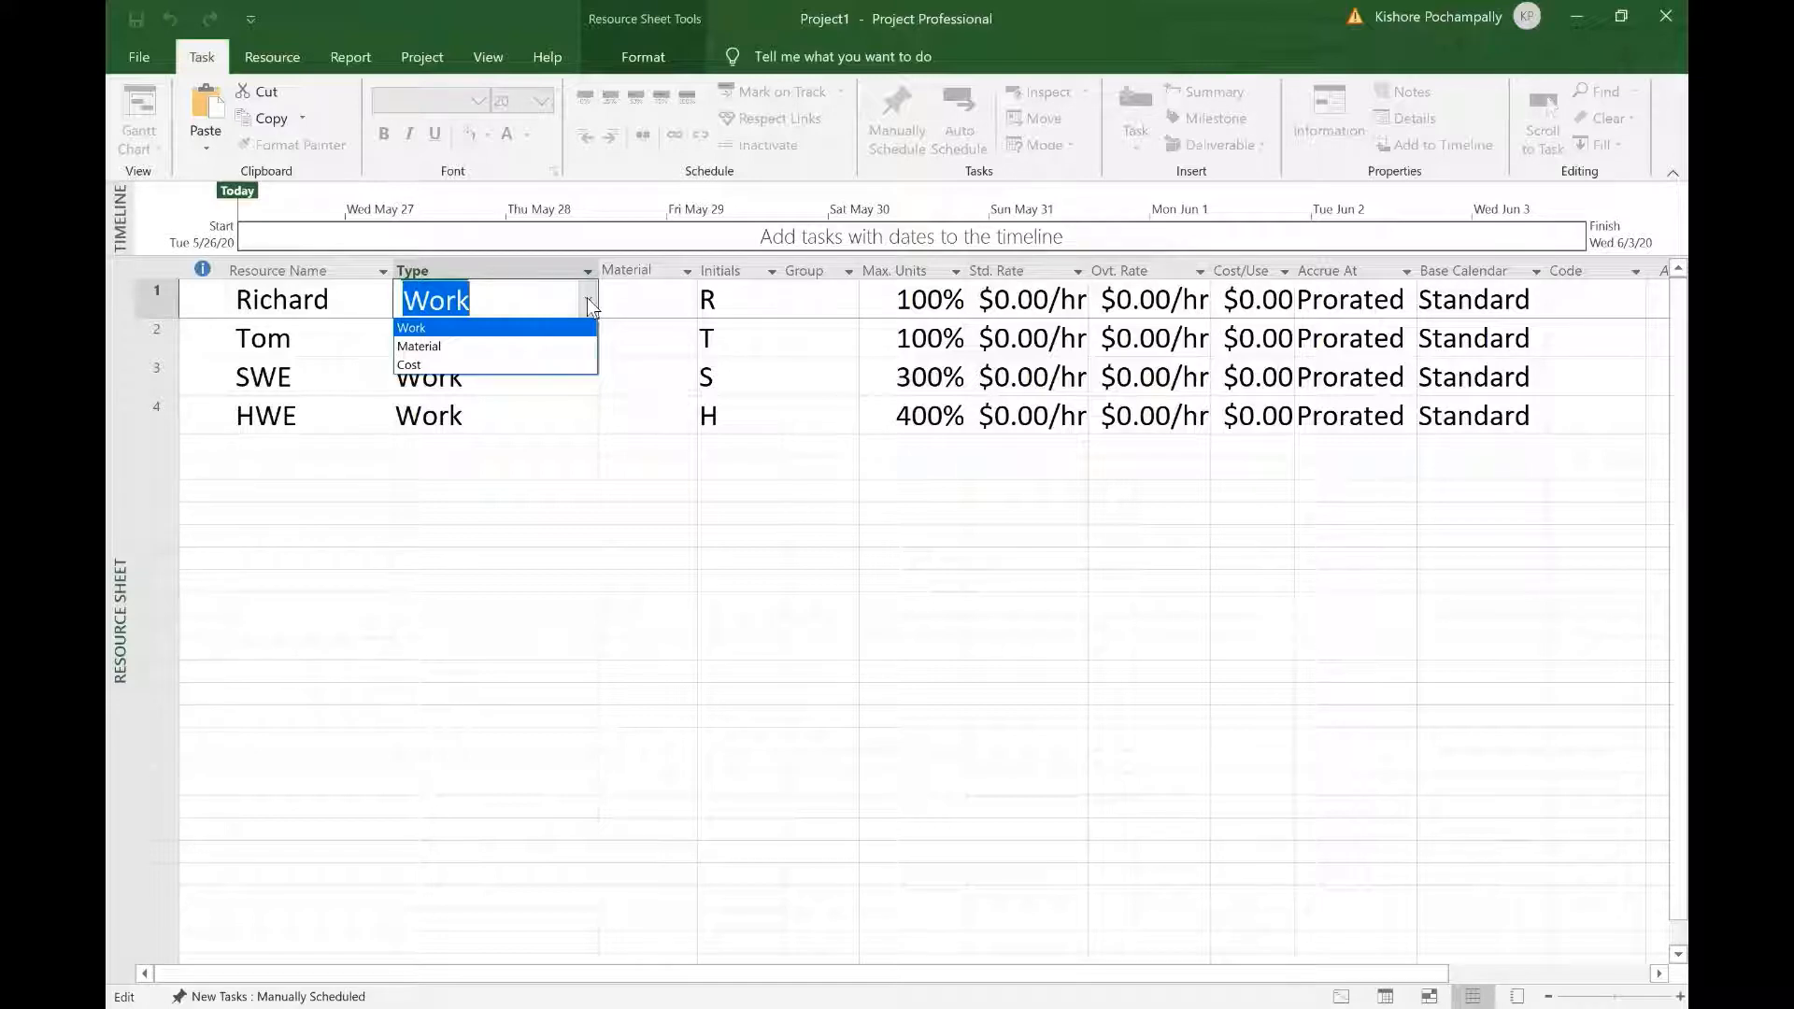
# Step: Dismiss the Type dropdown unchanged and clear the Material and Group column selections
pyautogui.click(641, 585)
pyautogui.click(557, 556)
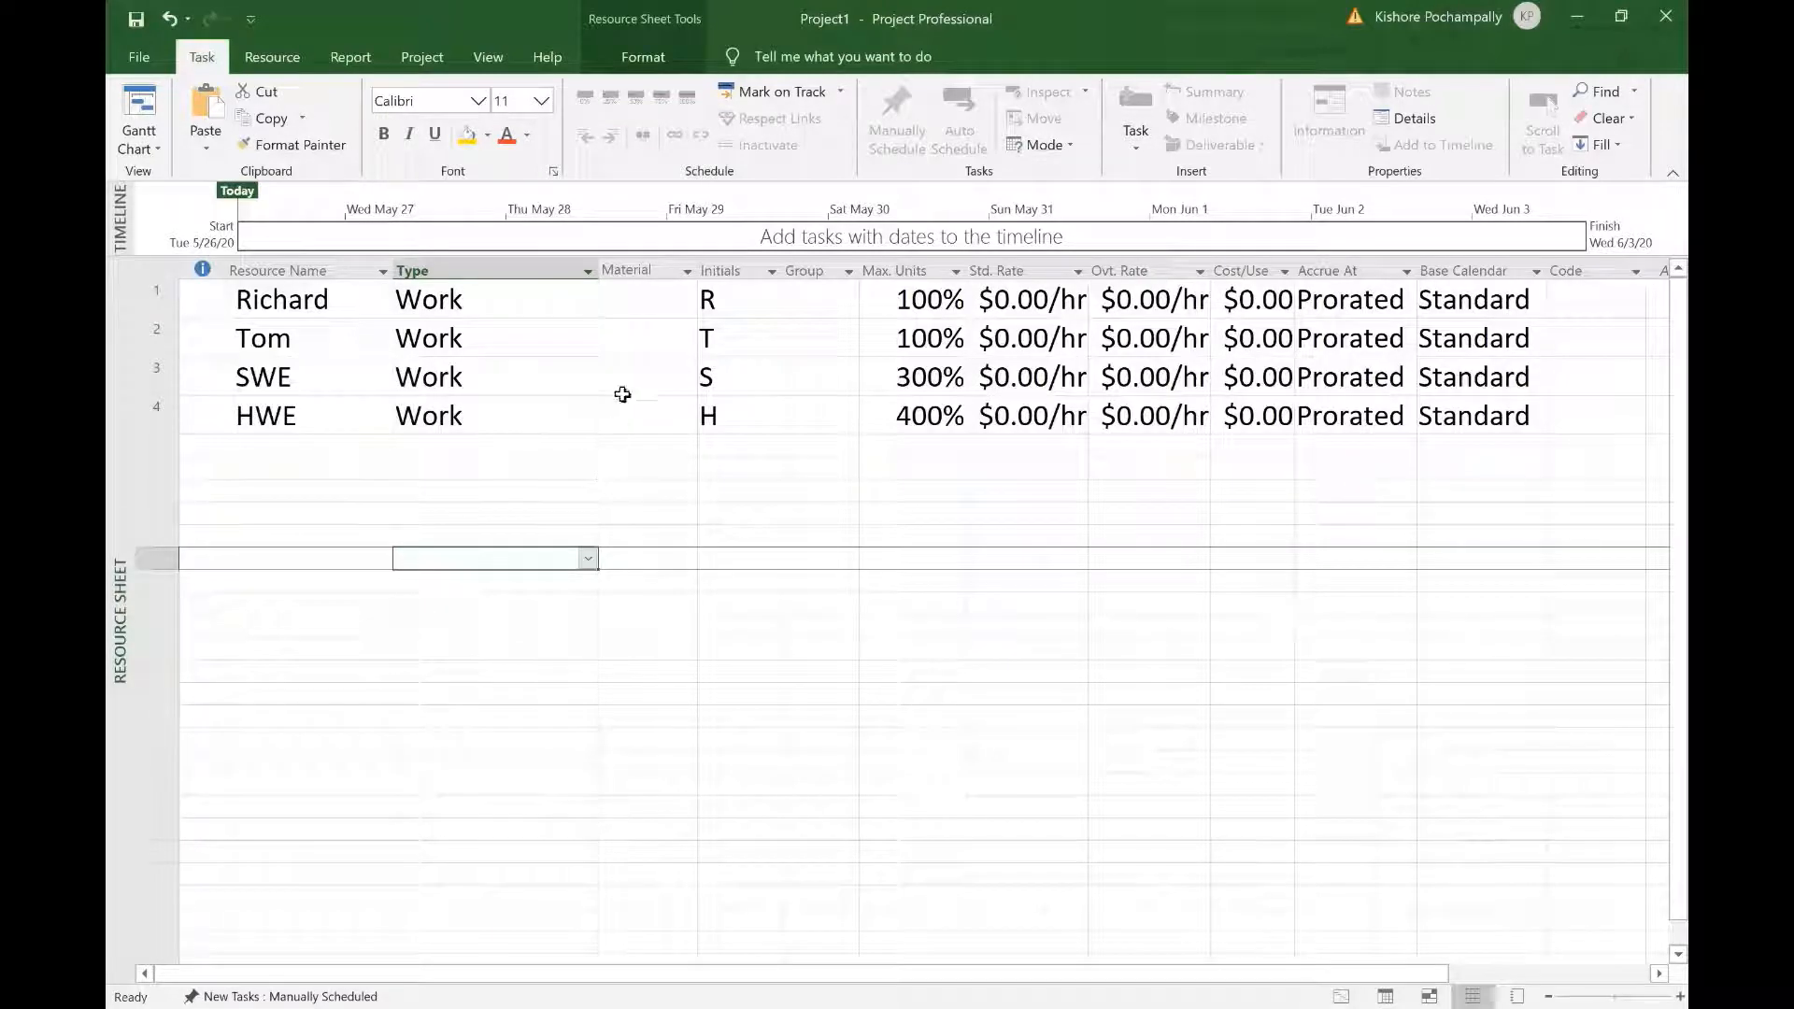
pyautogui.click(656, 297)
pyautogui.click(653, 261)
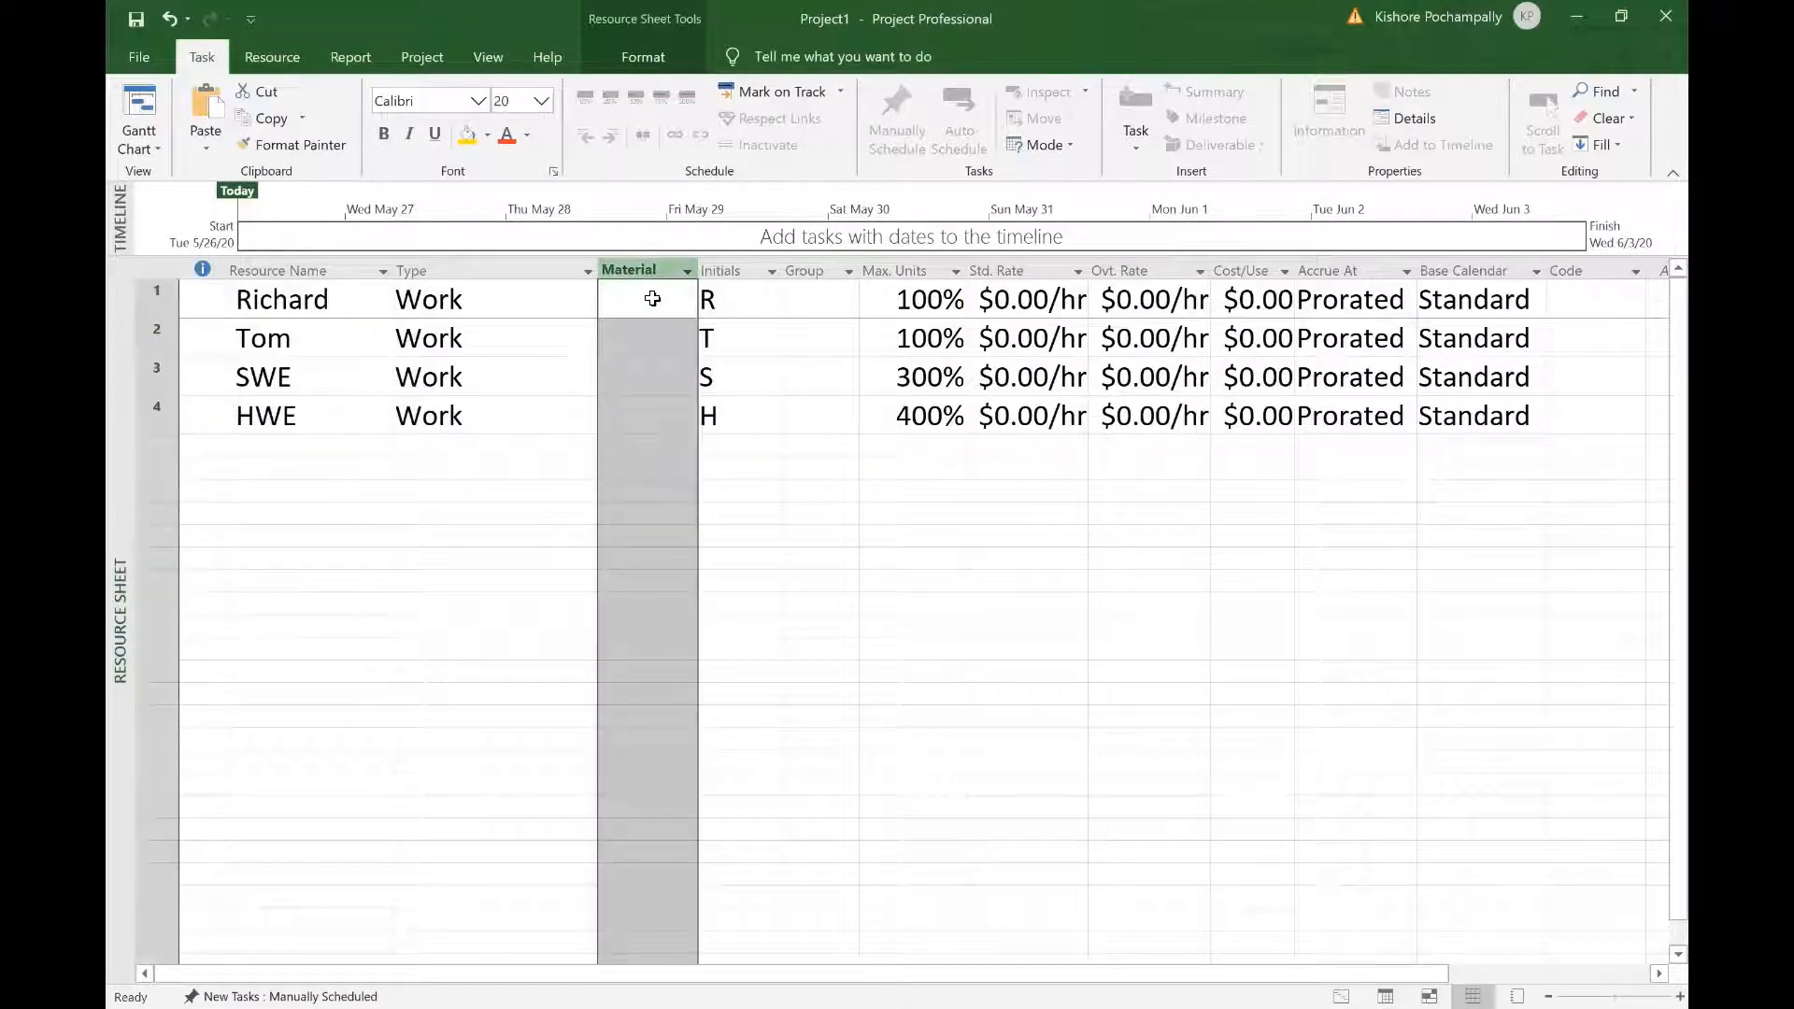
pyautogui.click(769, 610)
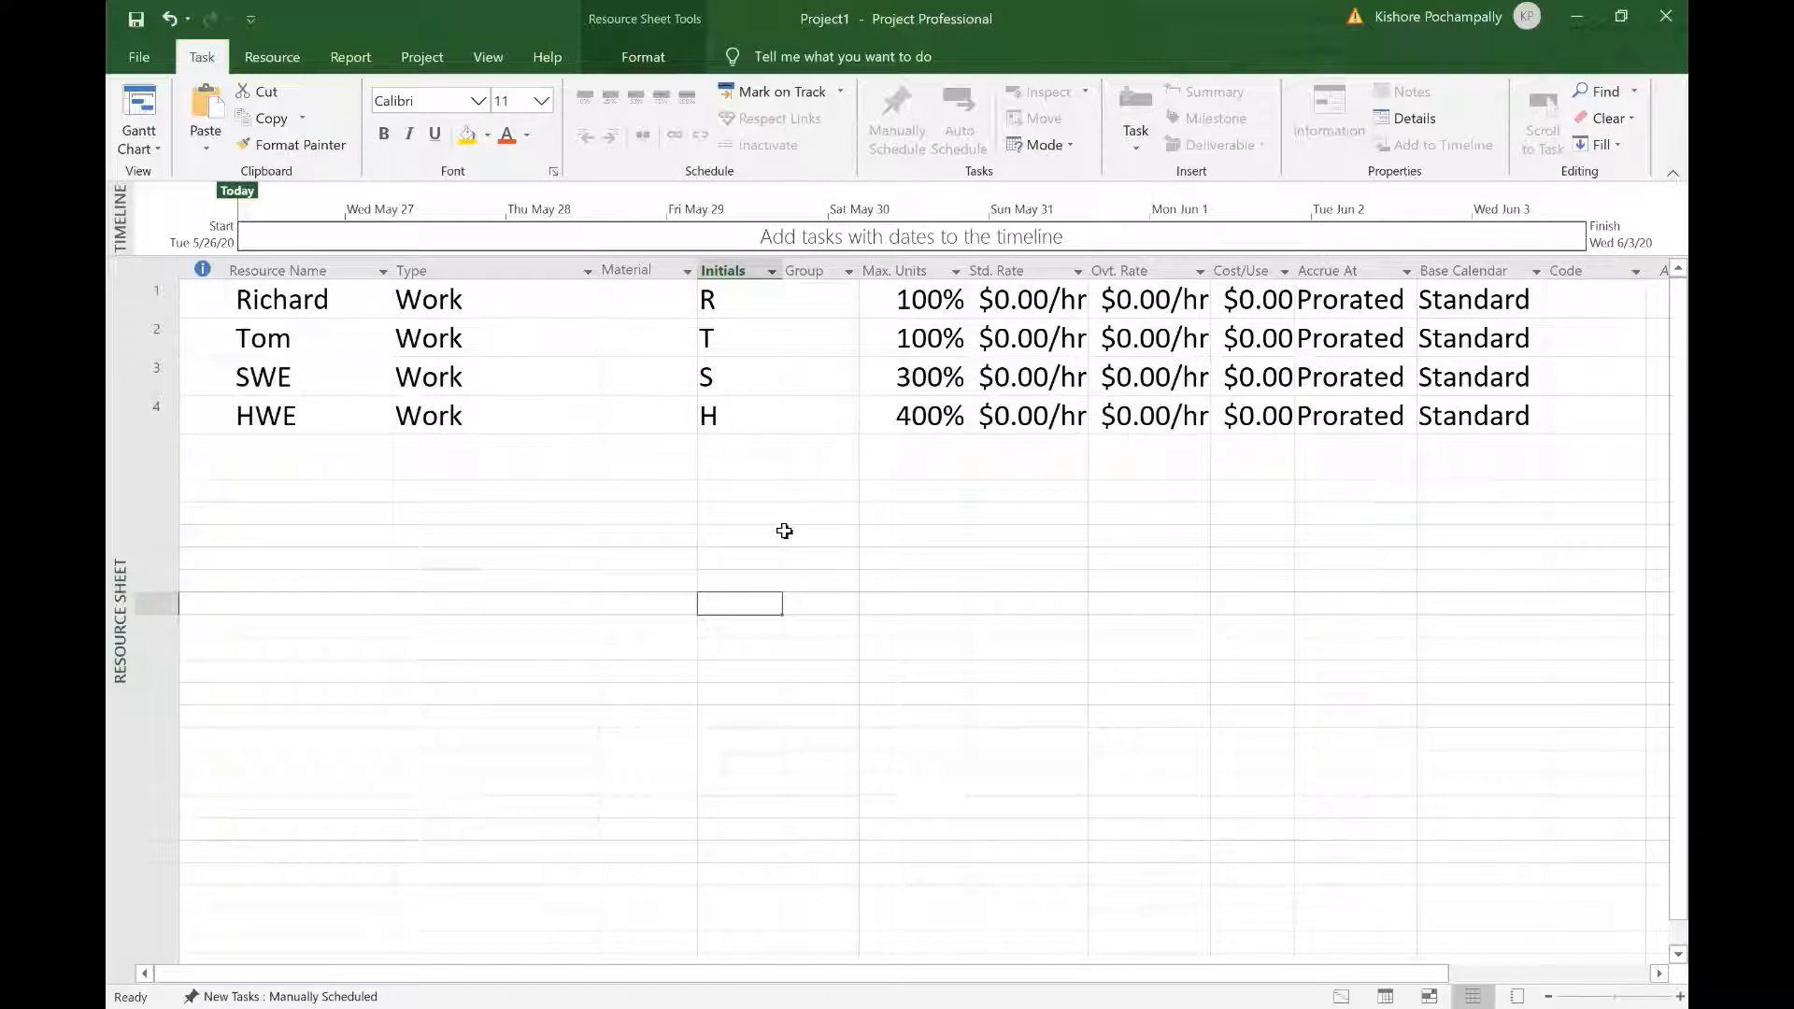
pyautogui.click(809, 271)
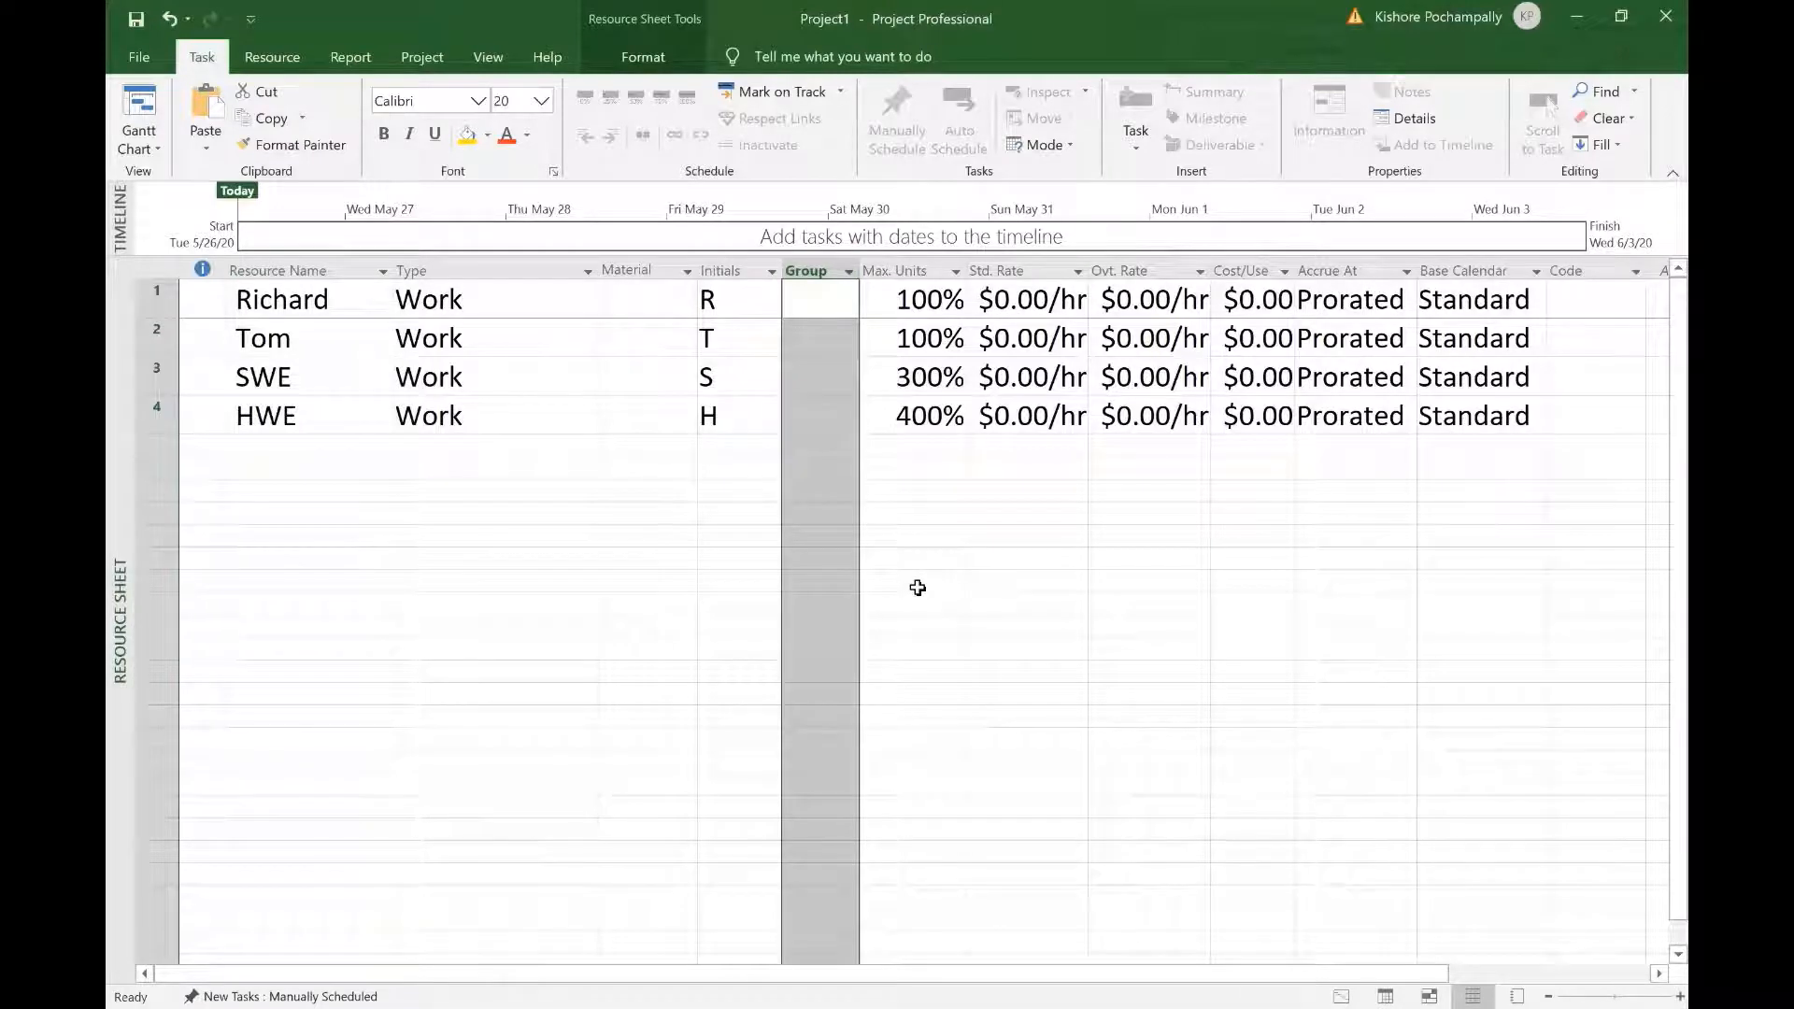
pyautogui.doubleClick(918, 588)
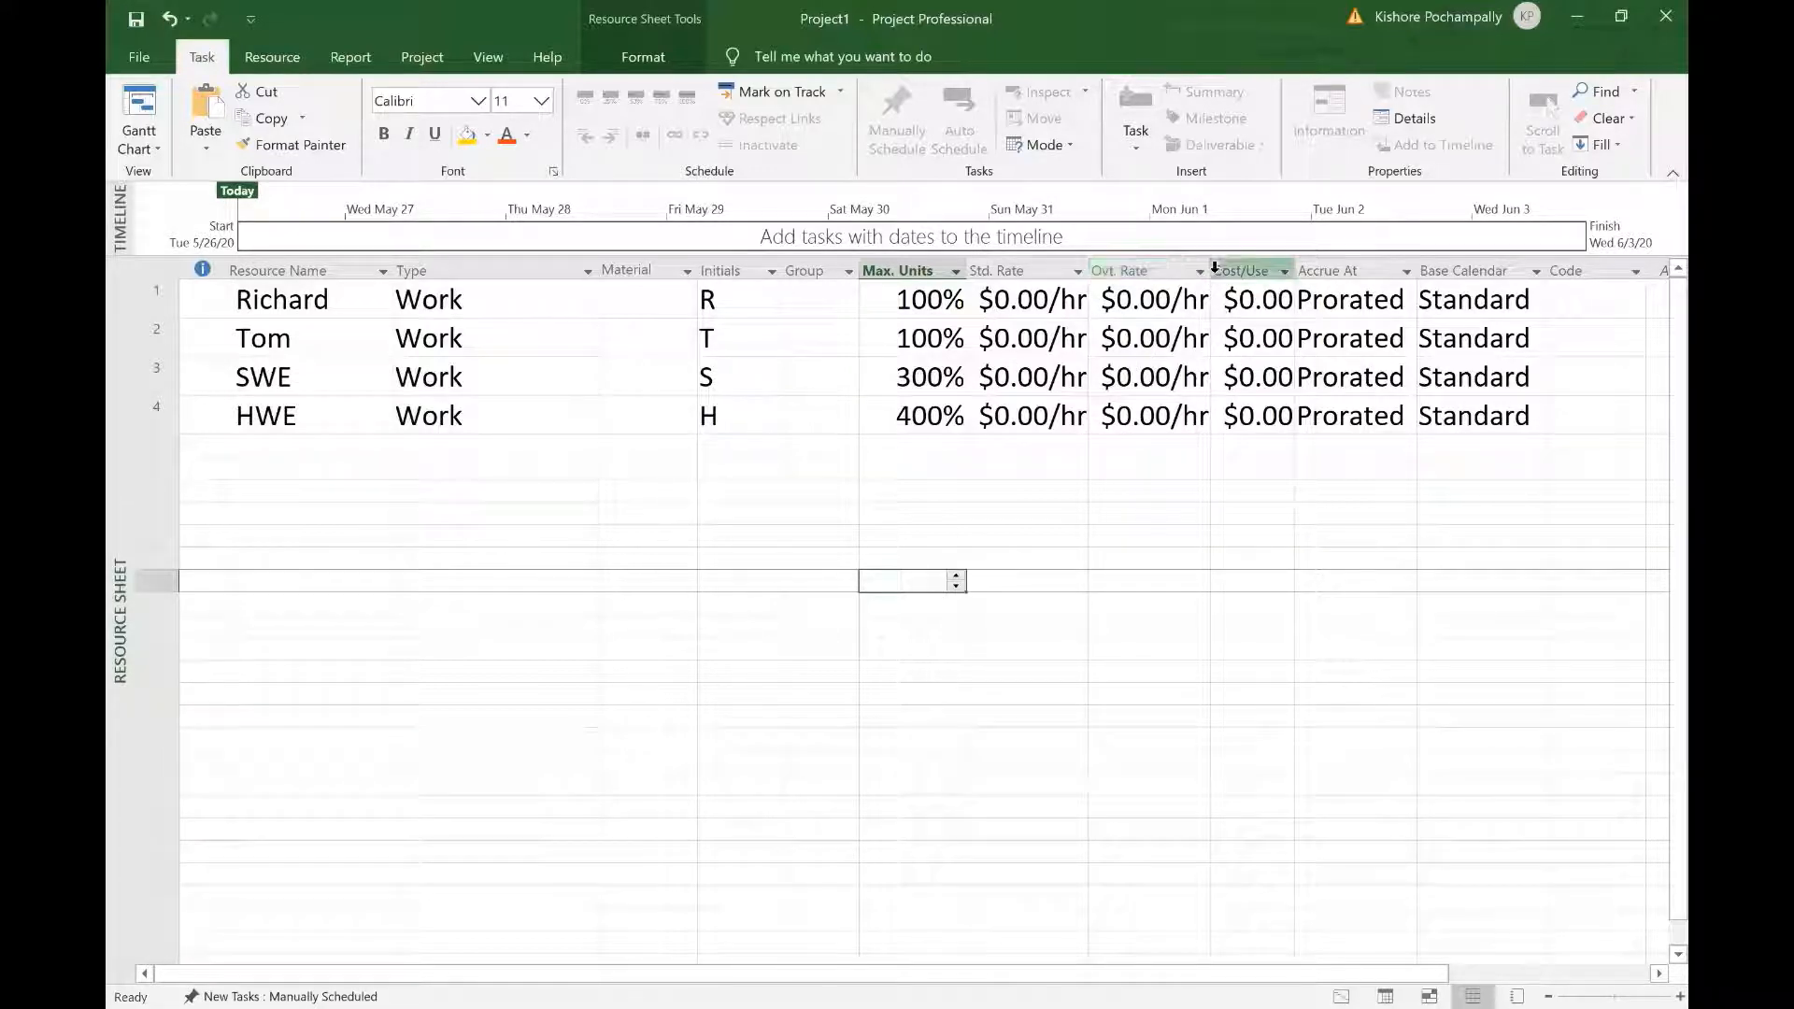
# Step: Widen the Ovt. Rate and Std. Rate columns
pyautogui.moveTo(1212, 274); pyautogui.dragTo(1332, 291)
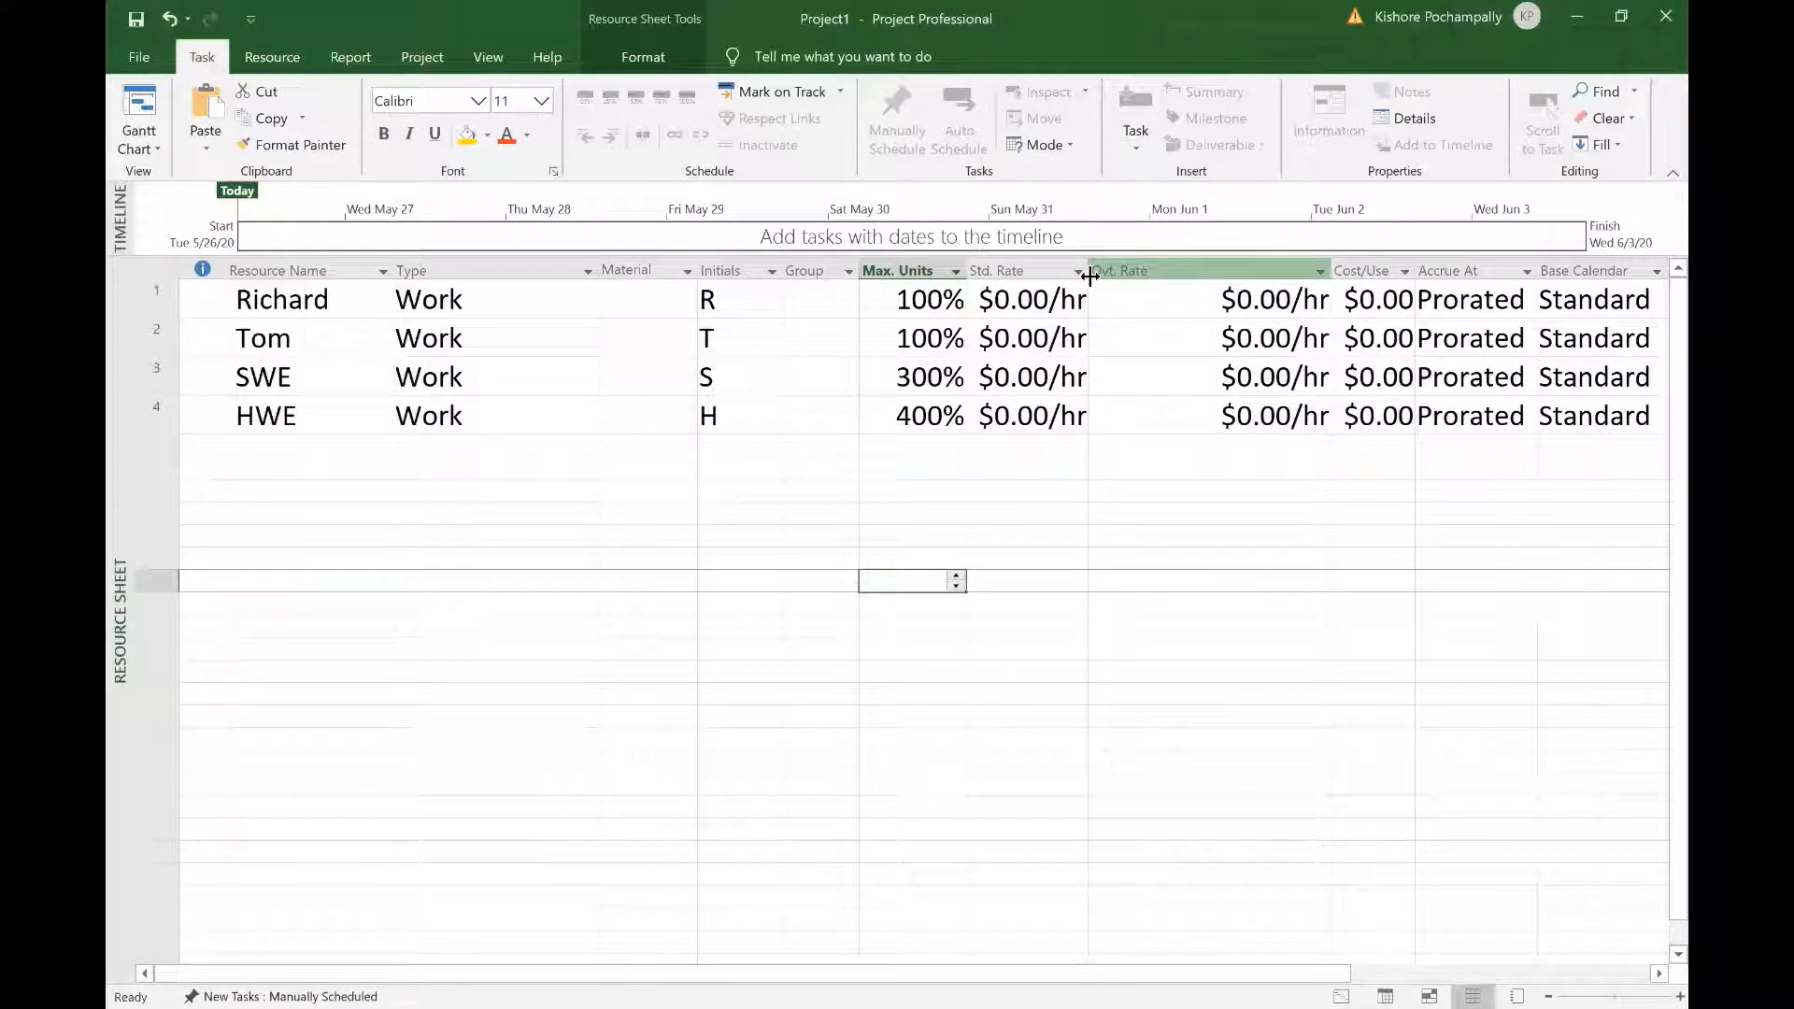
pyautogui.moveTo(1089, 274); pyautogui.dragTo(1165, 385)
pyautogui.click(1179, 564)
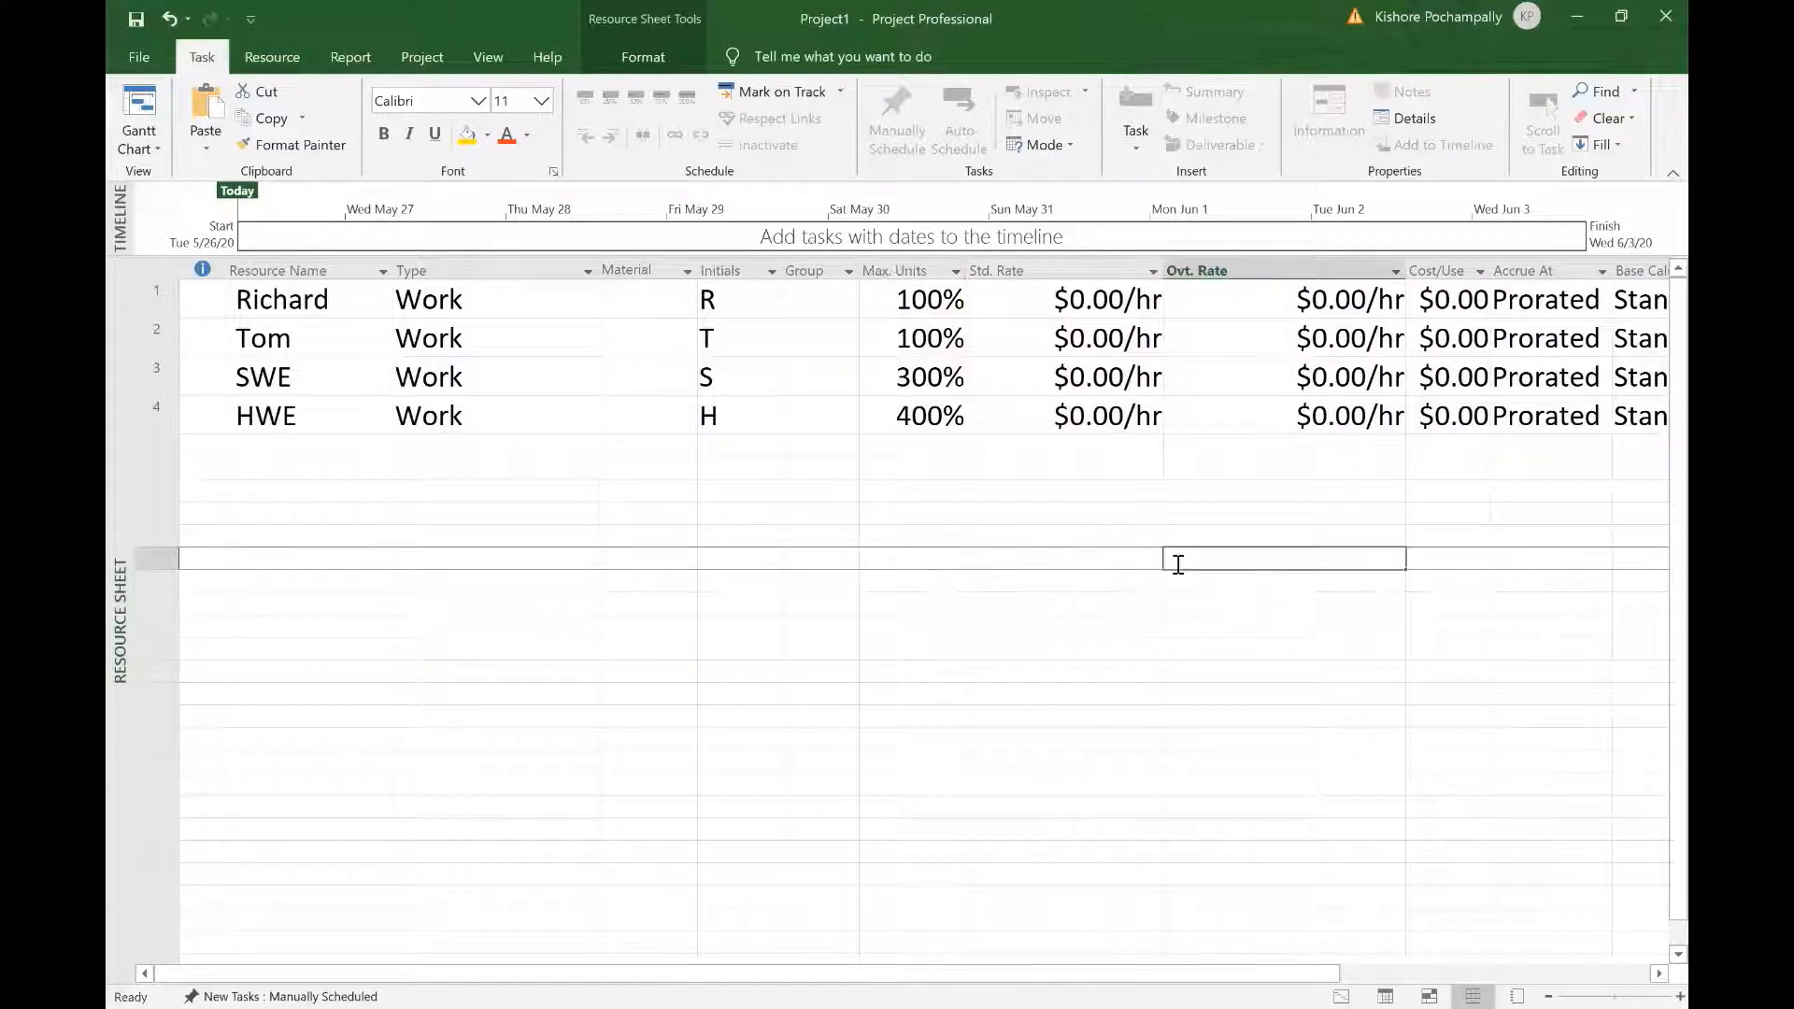
# Step: Enter Std. Rate values 100, 125, 200 and 150 $/hr down rows 1 to 4
pyautogui.click(1131, 297)
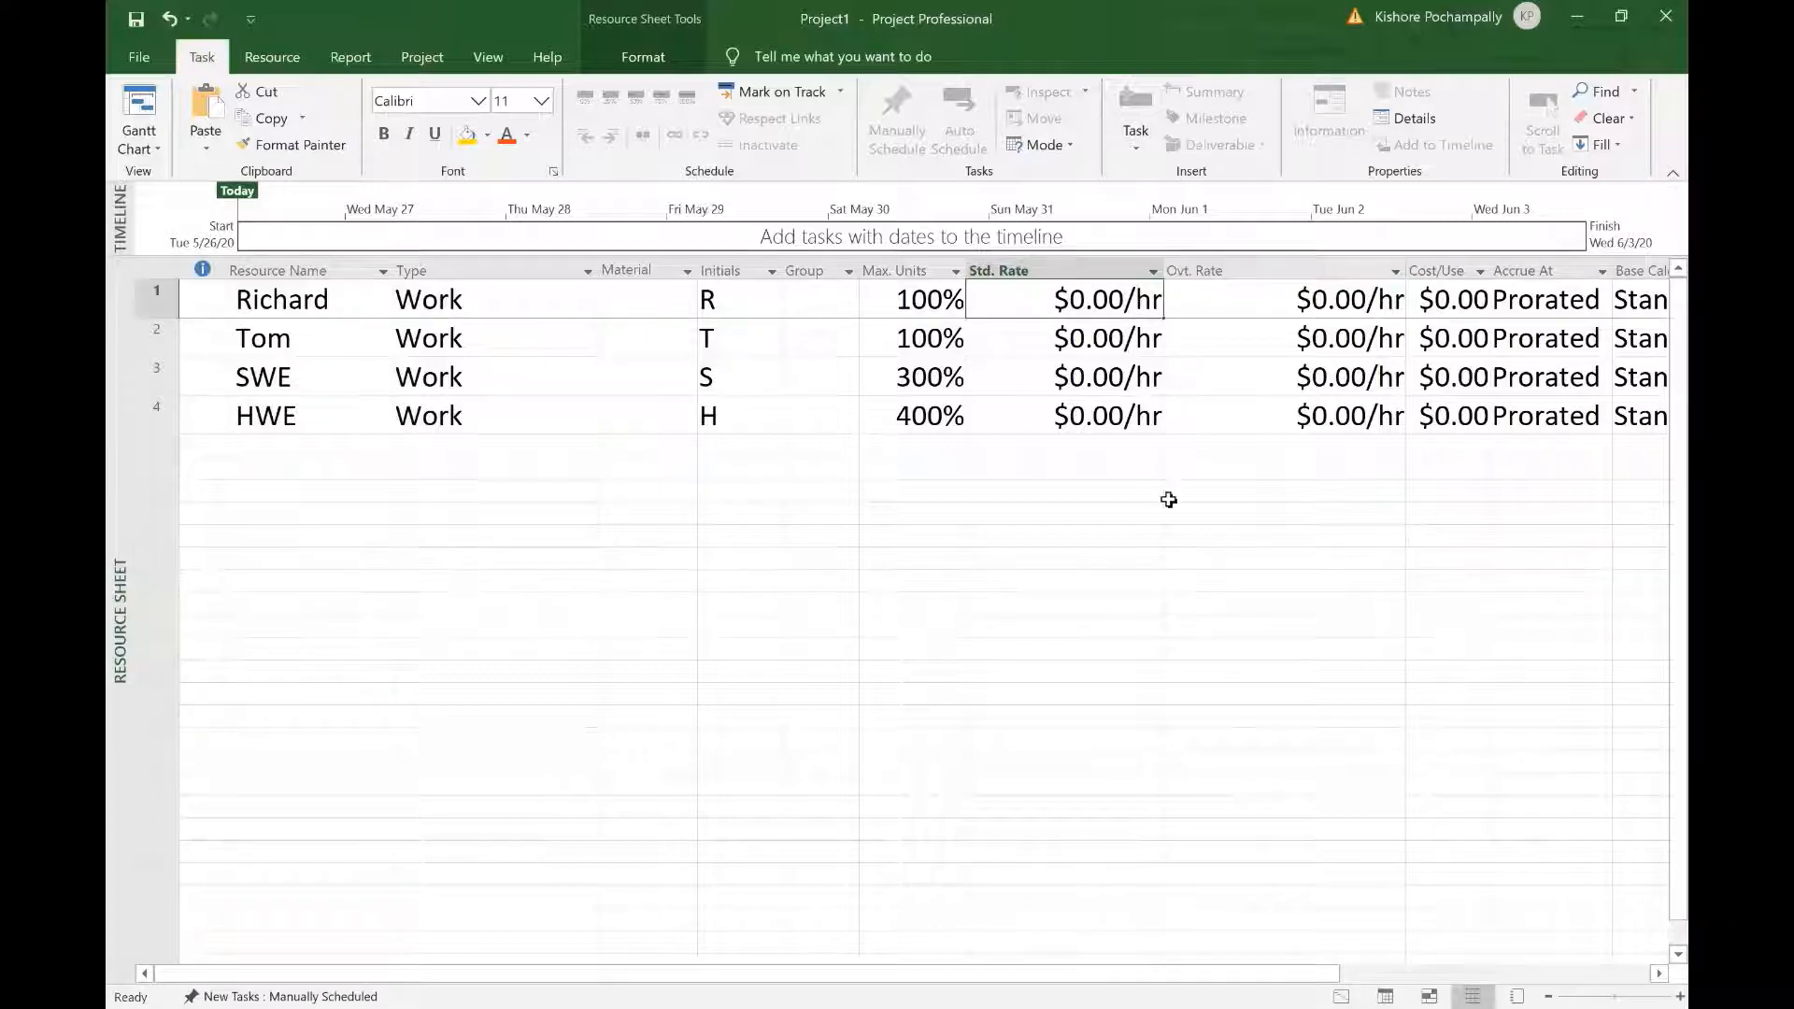
pyautogui.write('100')
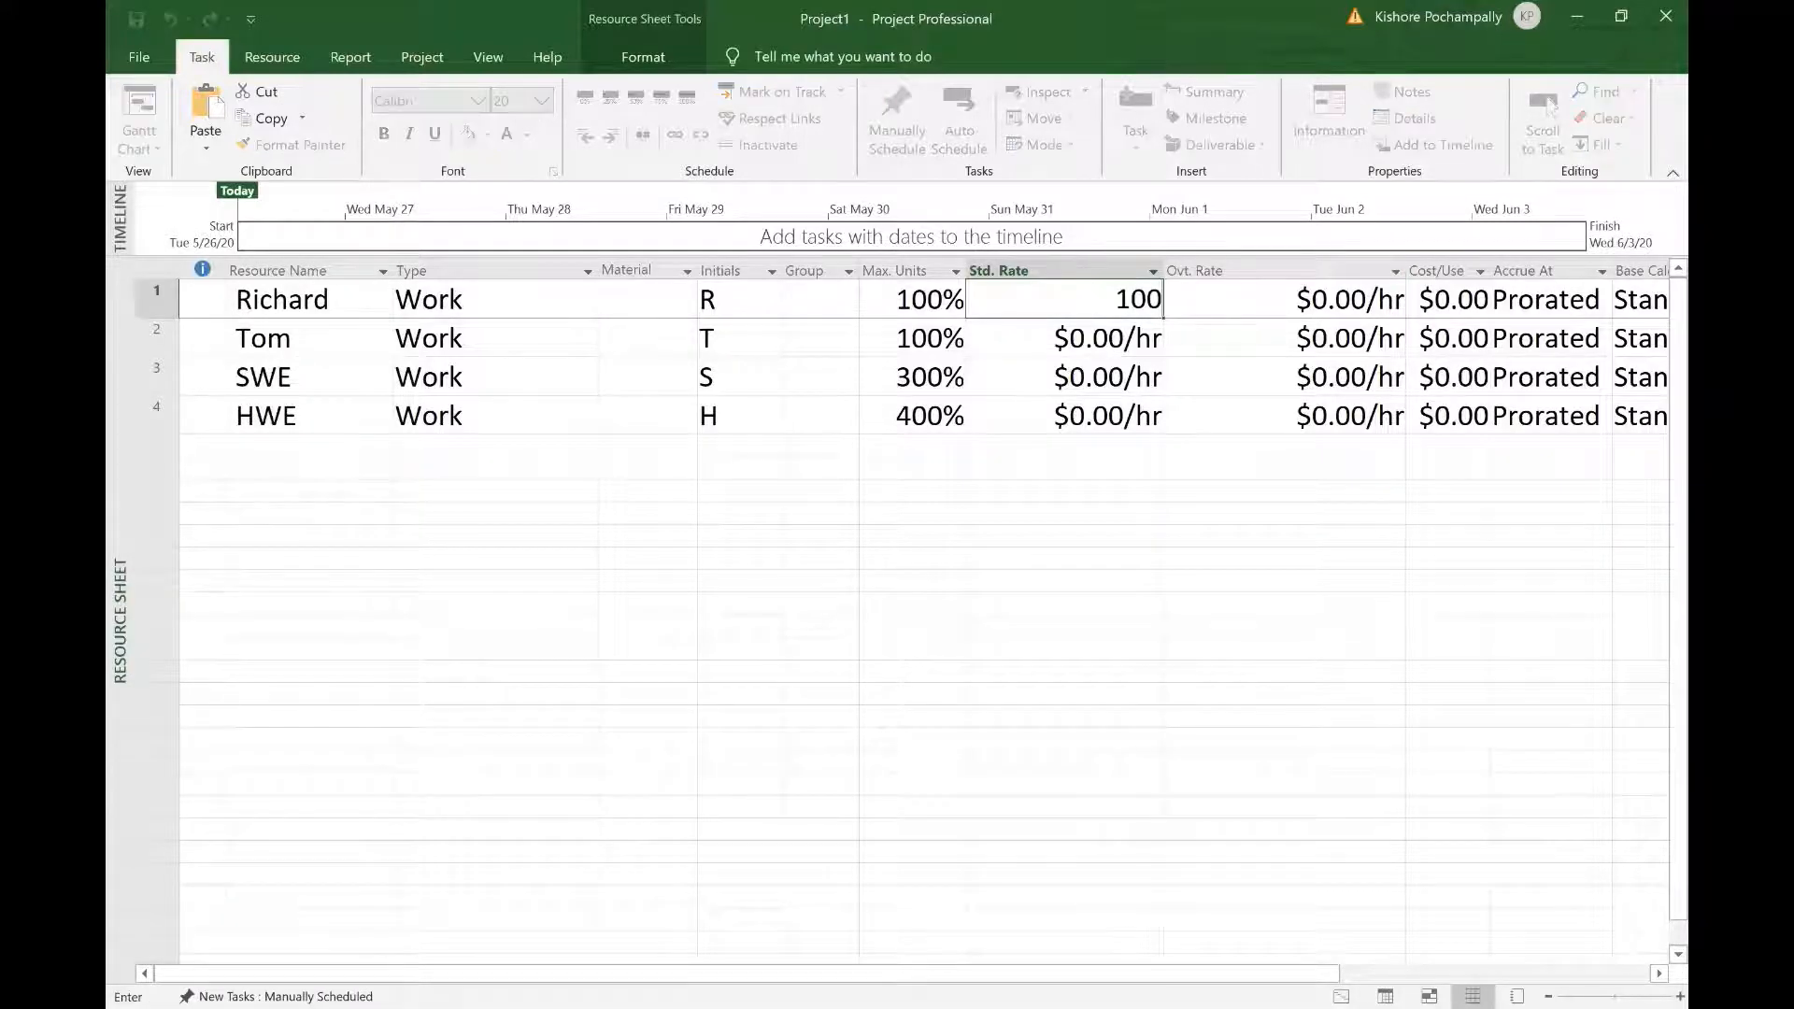
pyautogui.press('Return')
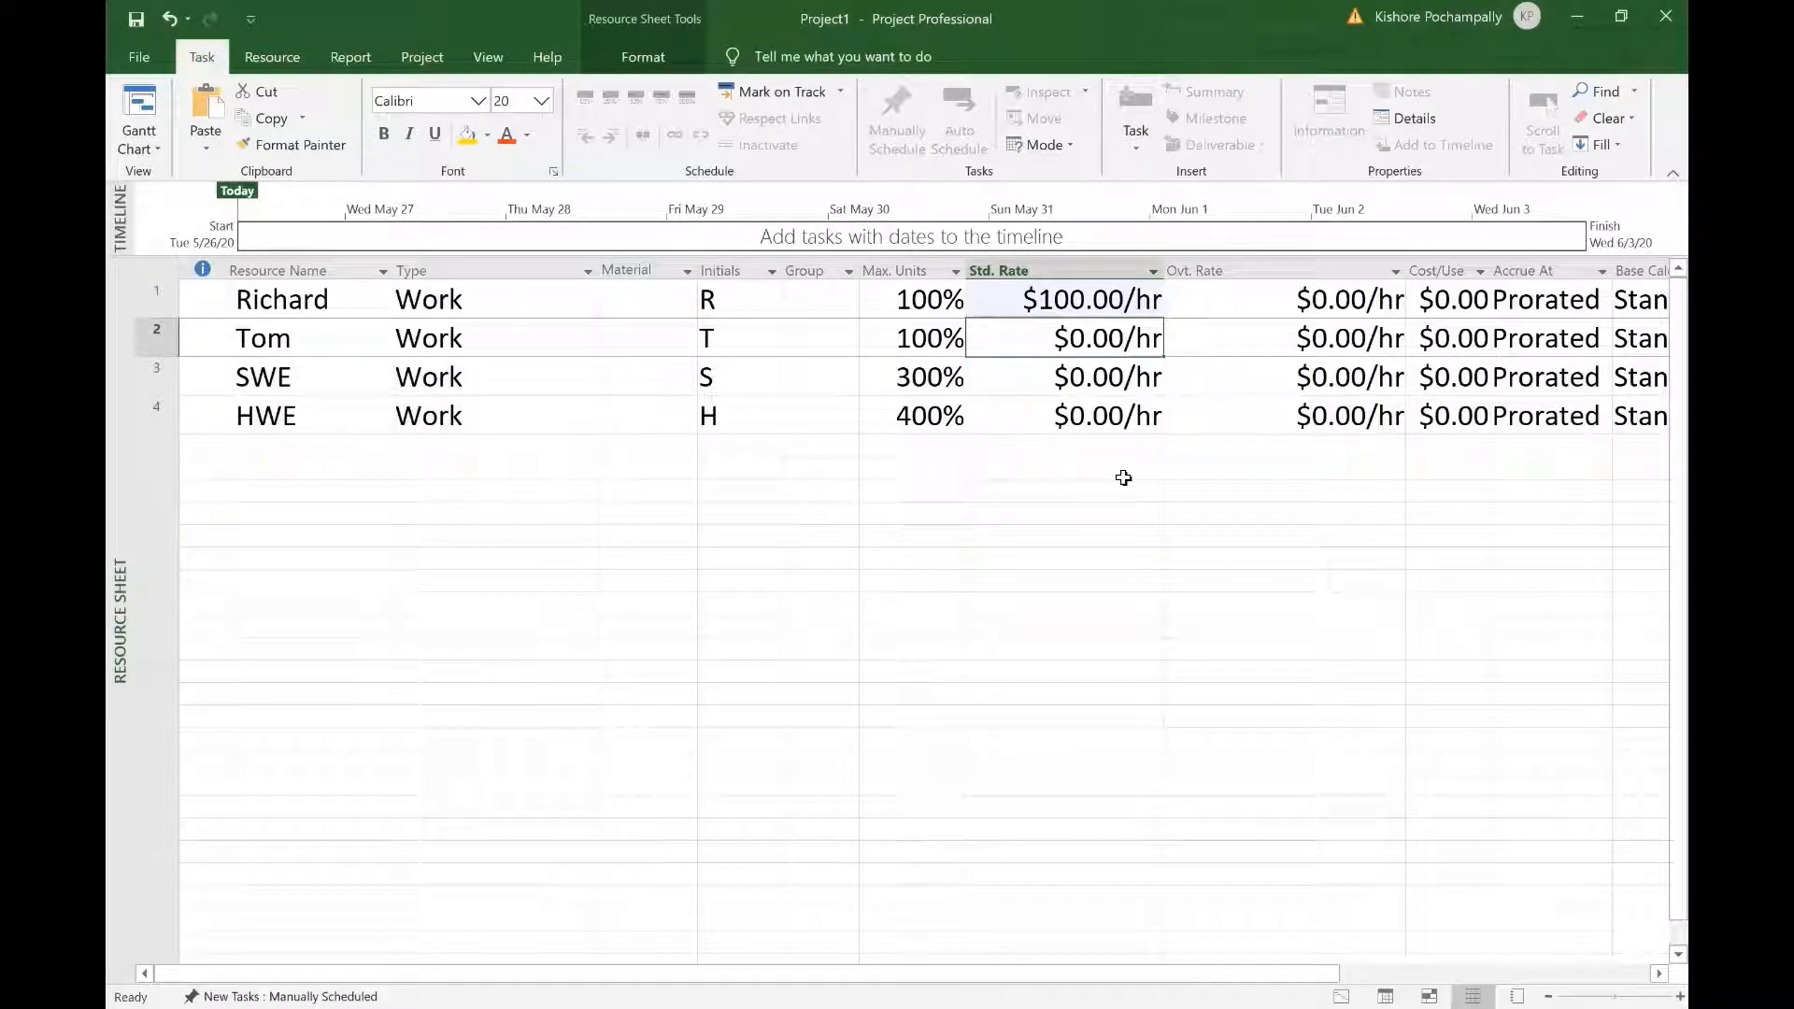
pyautogui.write('125')
pyautogui.press('Return')
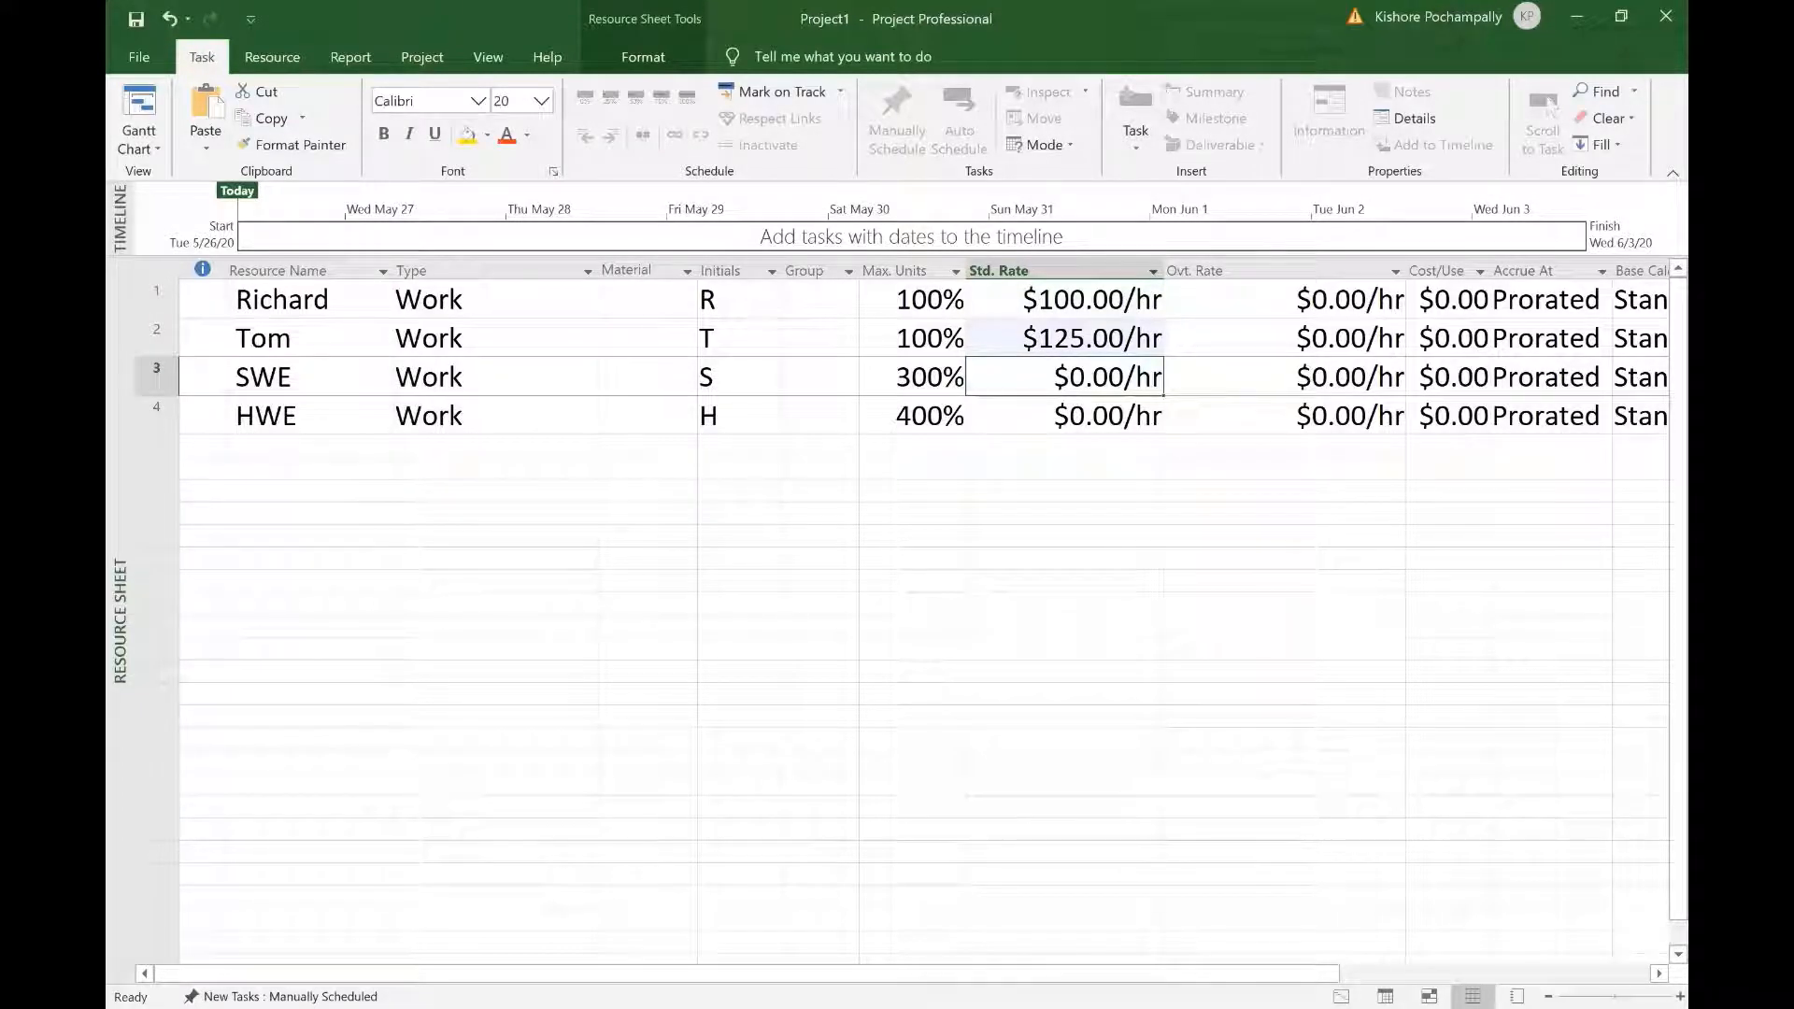
pyautogui.write('200')
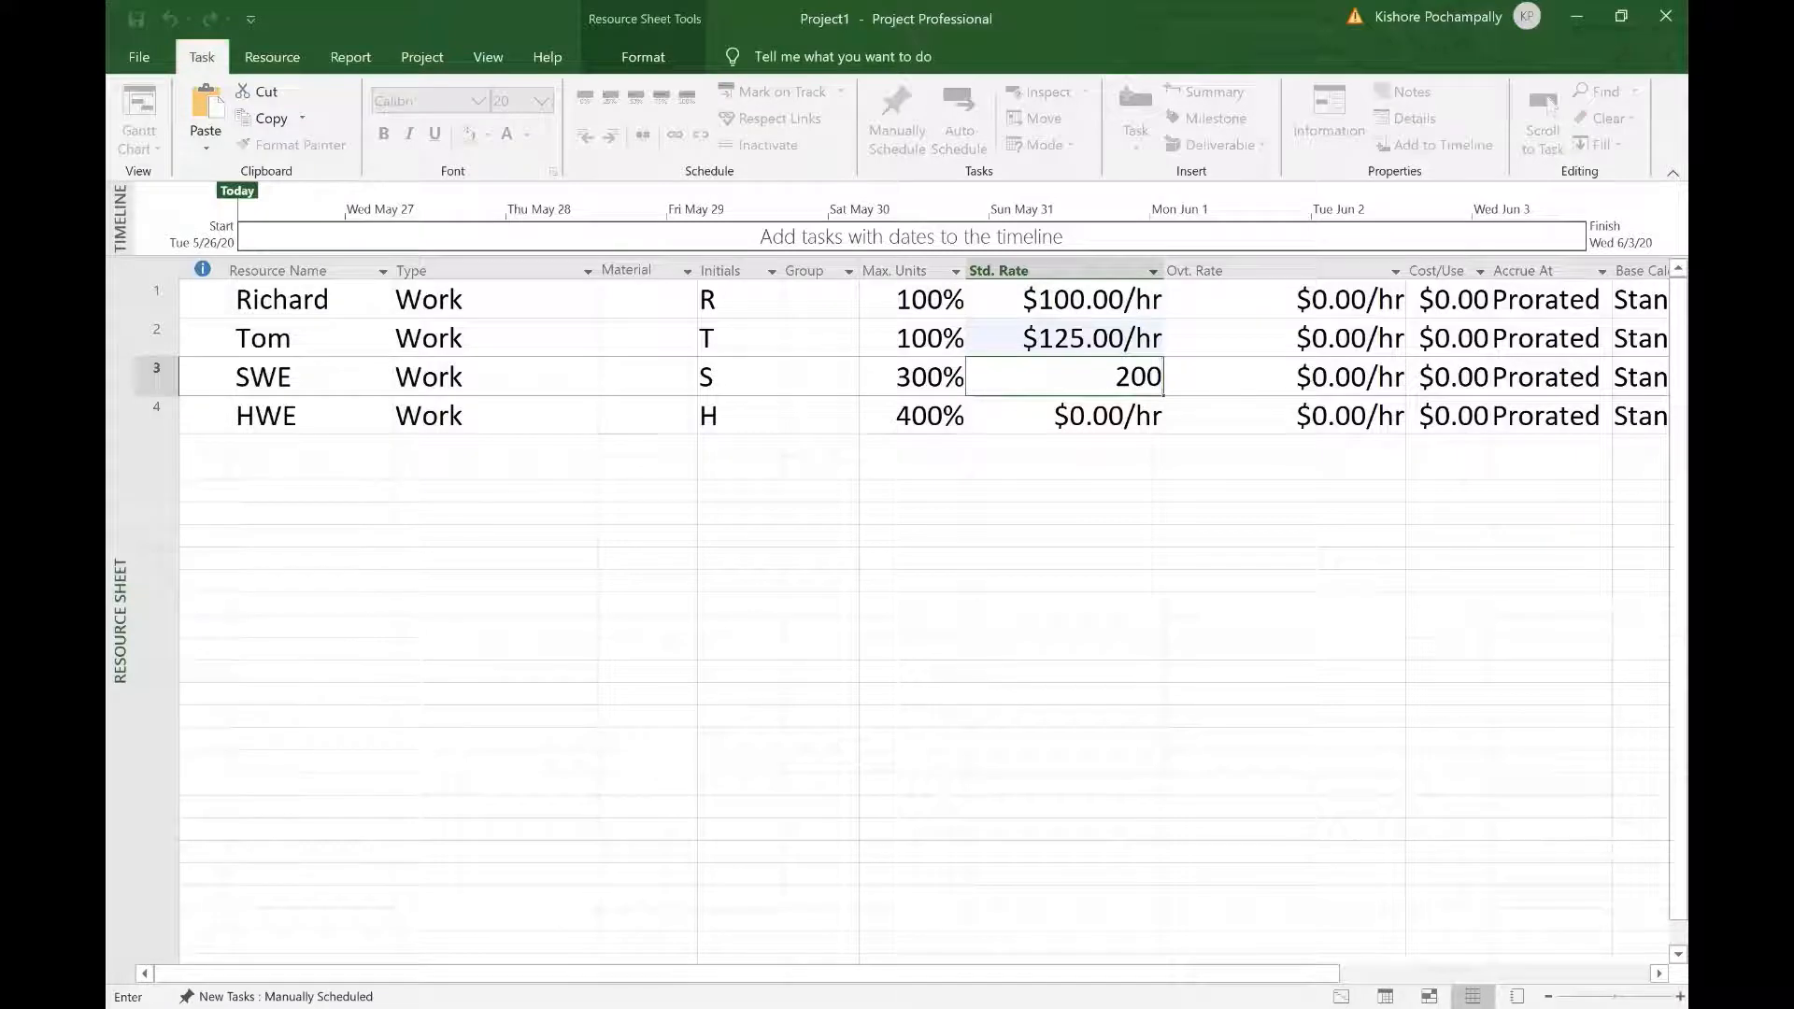
pyautogui.press('Return')
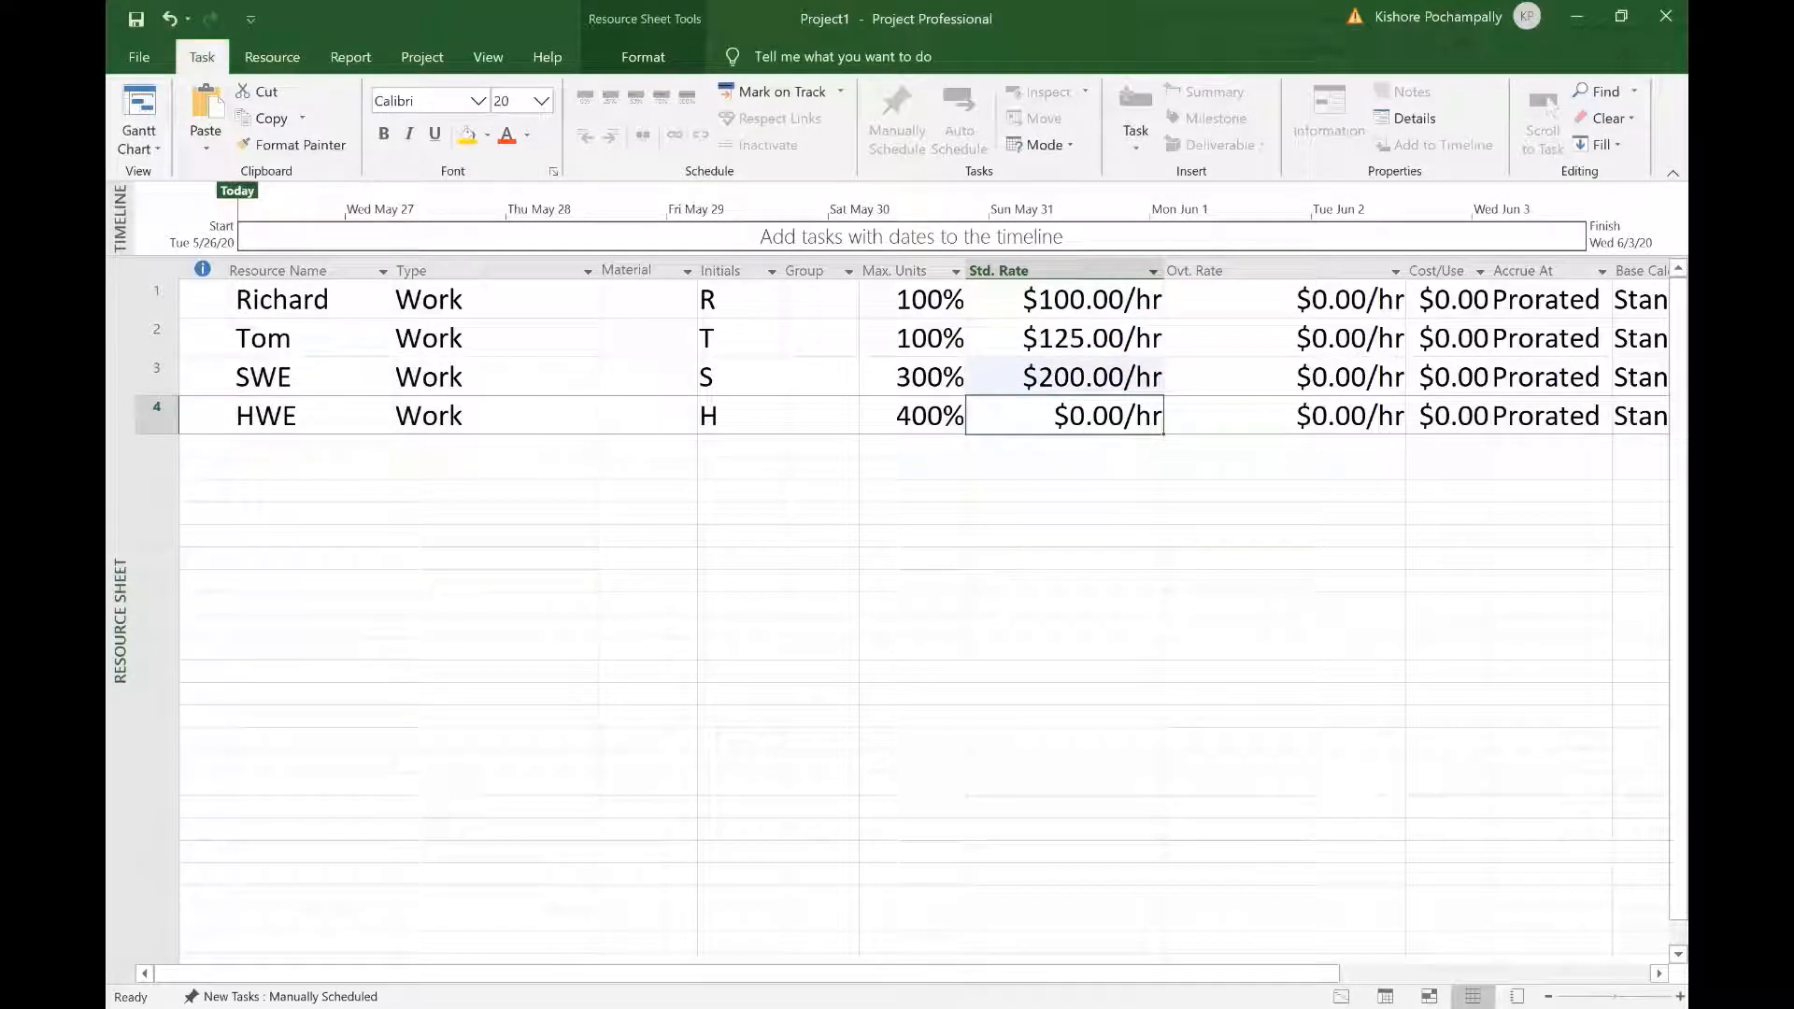
pyautogui.write('150')
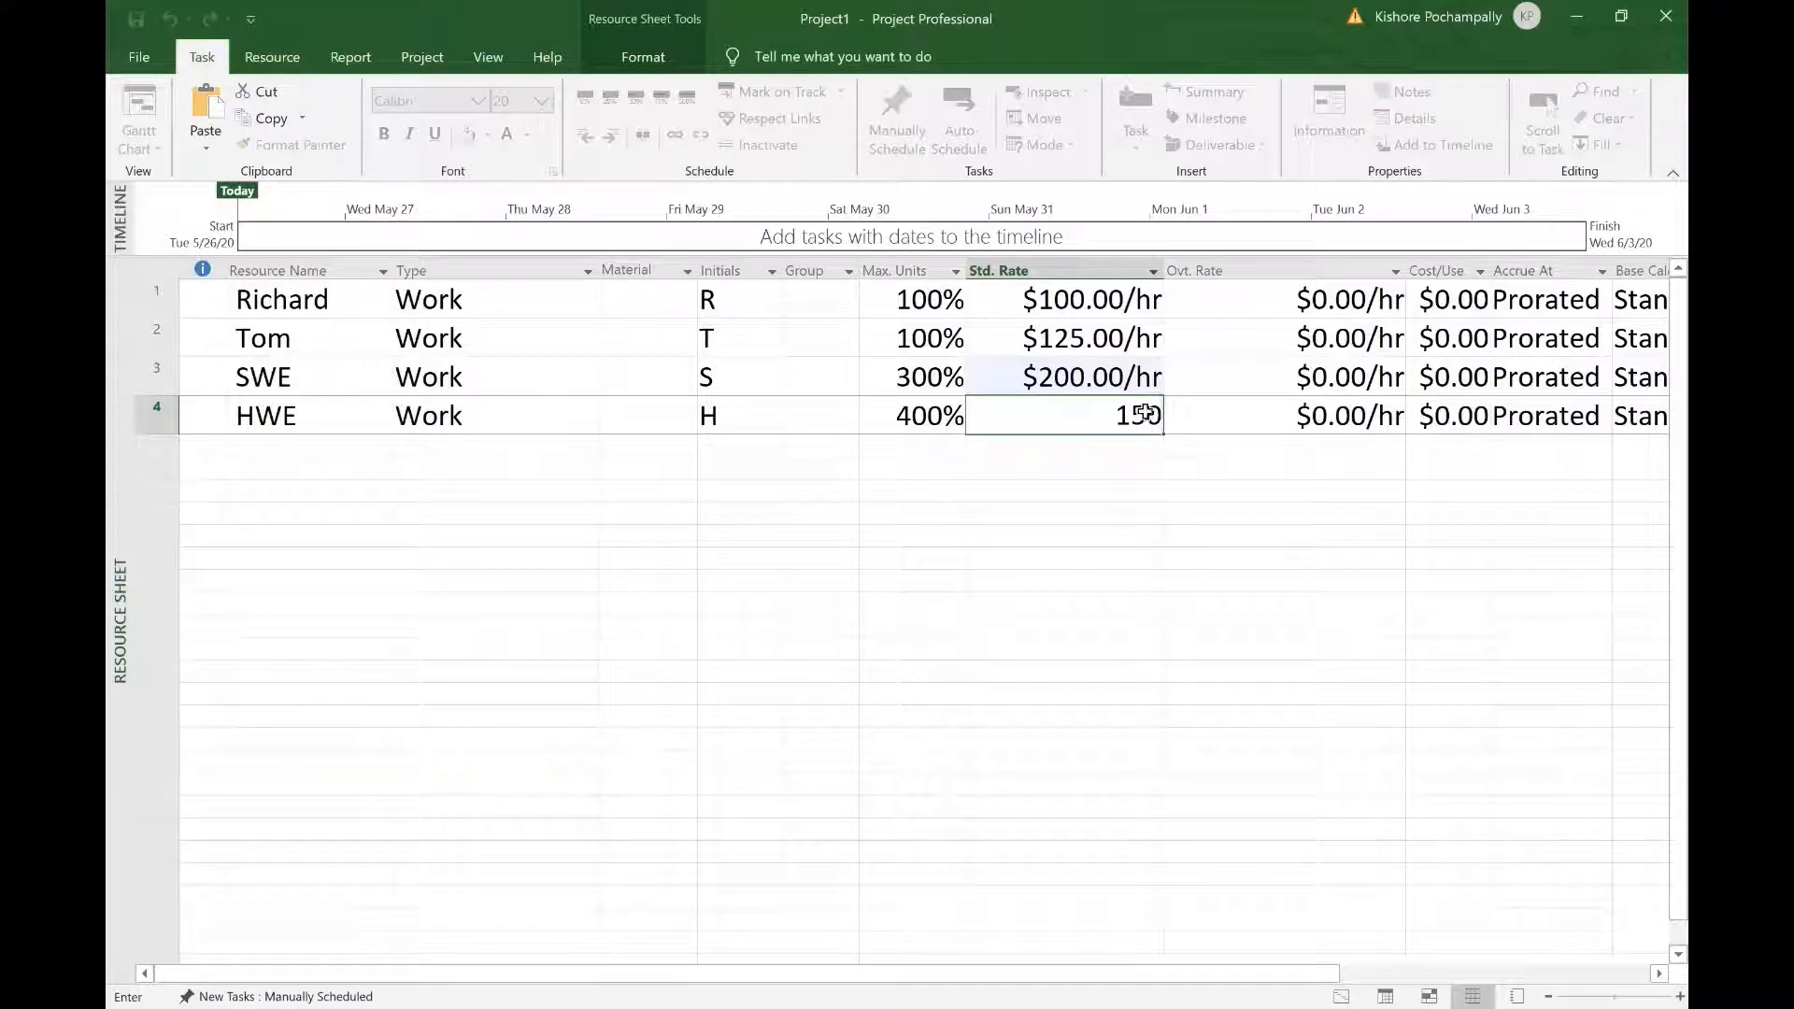
pyautogui.click(1182, 551)
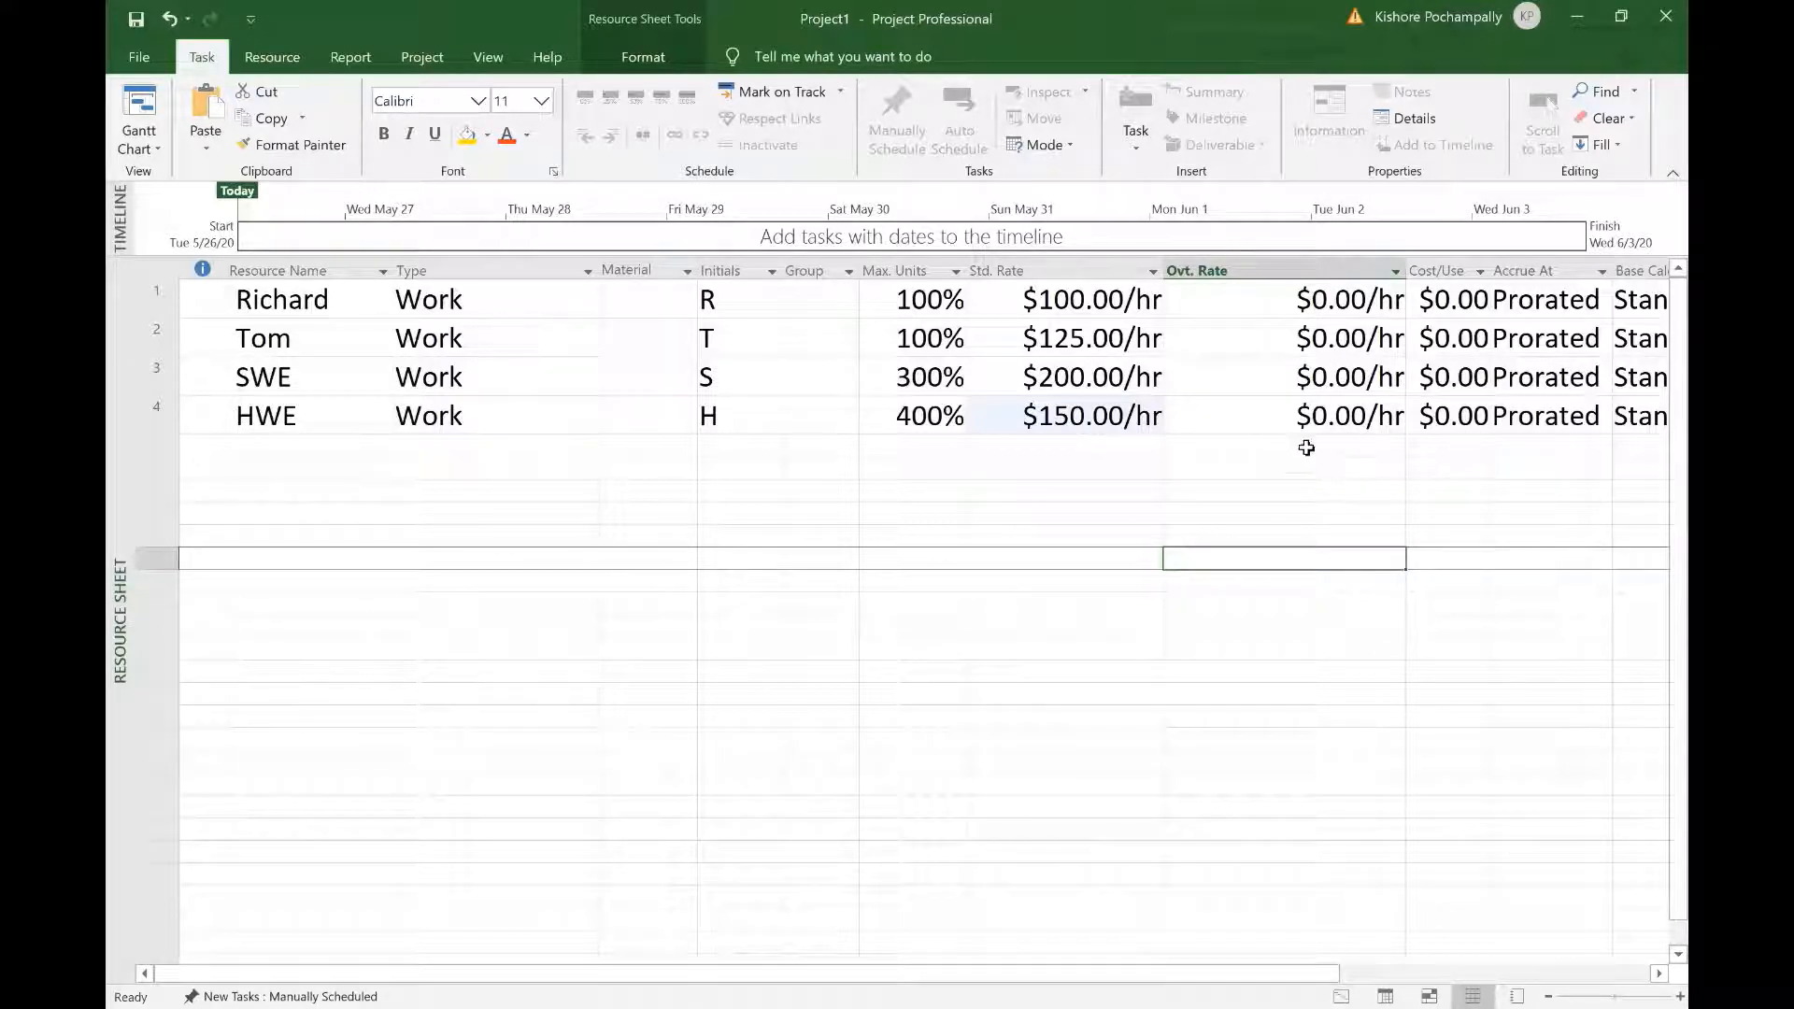
# Step: Shrink the Ovt. Rate column, bringing Cost/Use, Accrue At and Base Calendar into view
pyautogui.moveTo(1250, 974); pyautogui.dragTo(1372, 979)
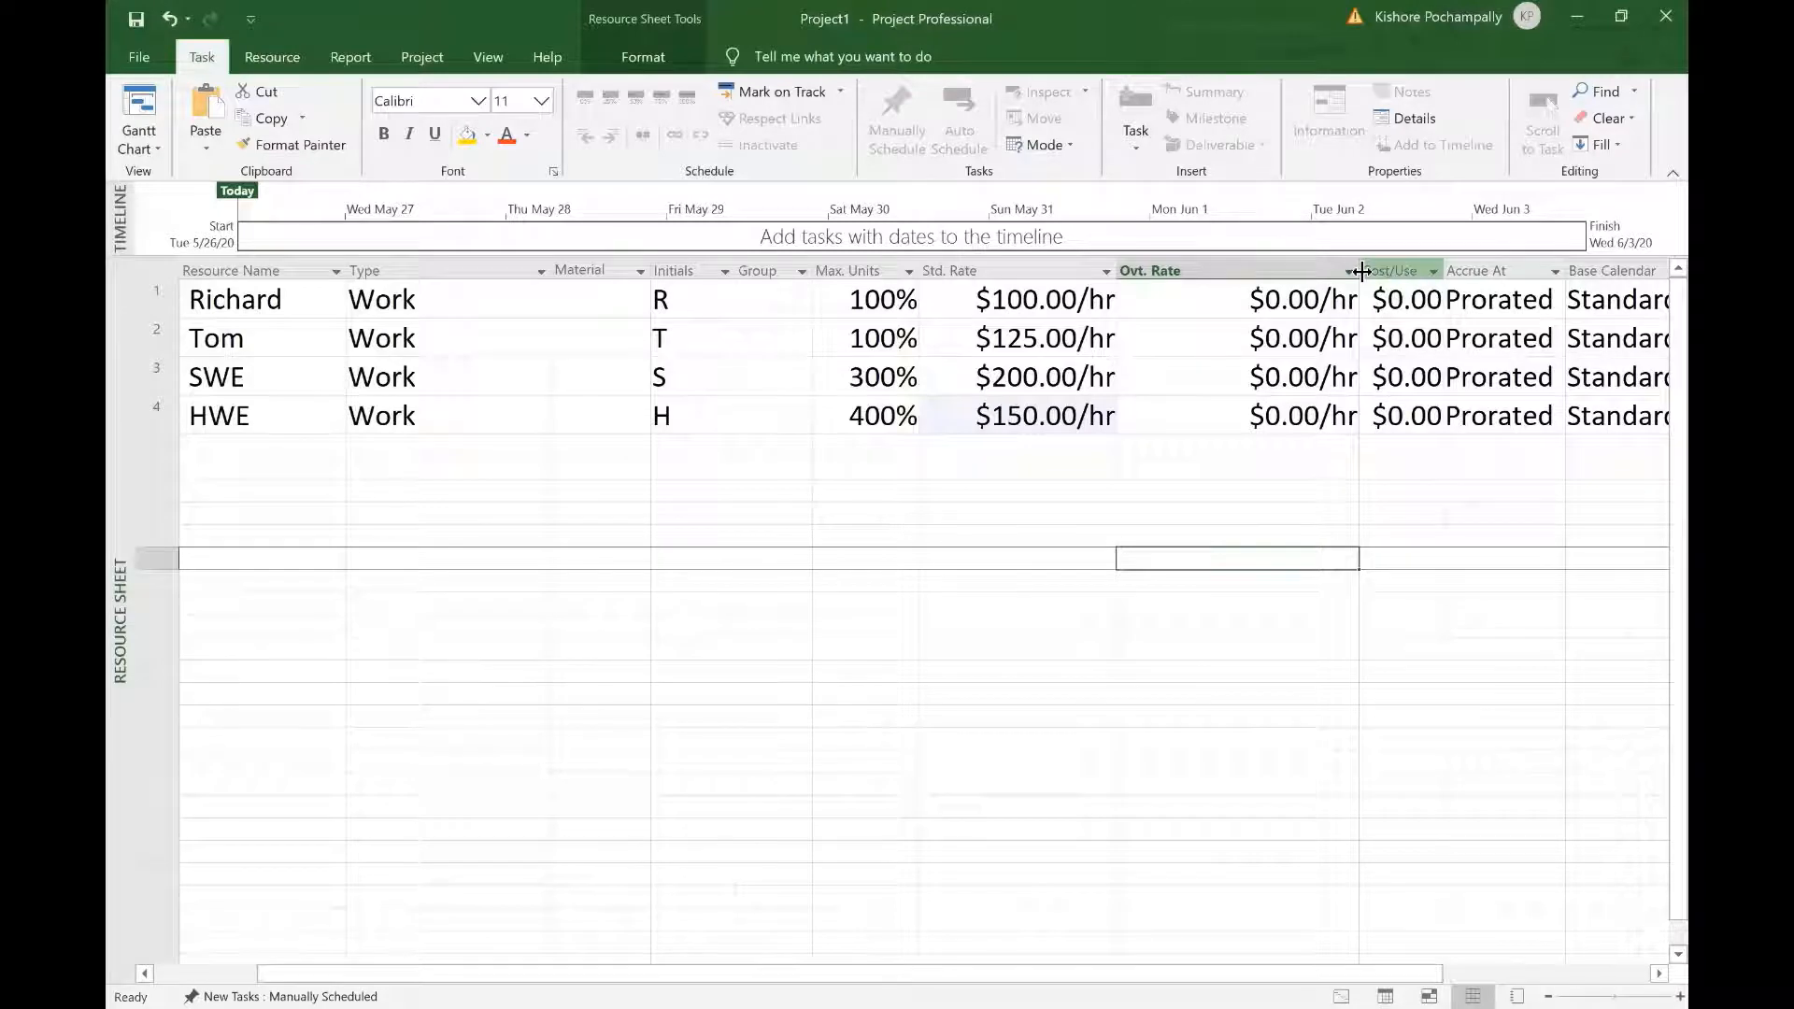
pyautogui.moveTo(1363, 271); pyautogui.dragTo(1309, 271)
pyautogui.click(1324, 627)
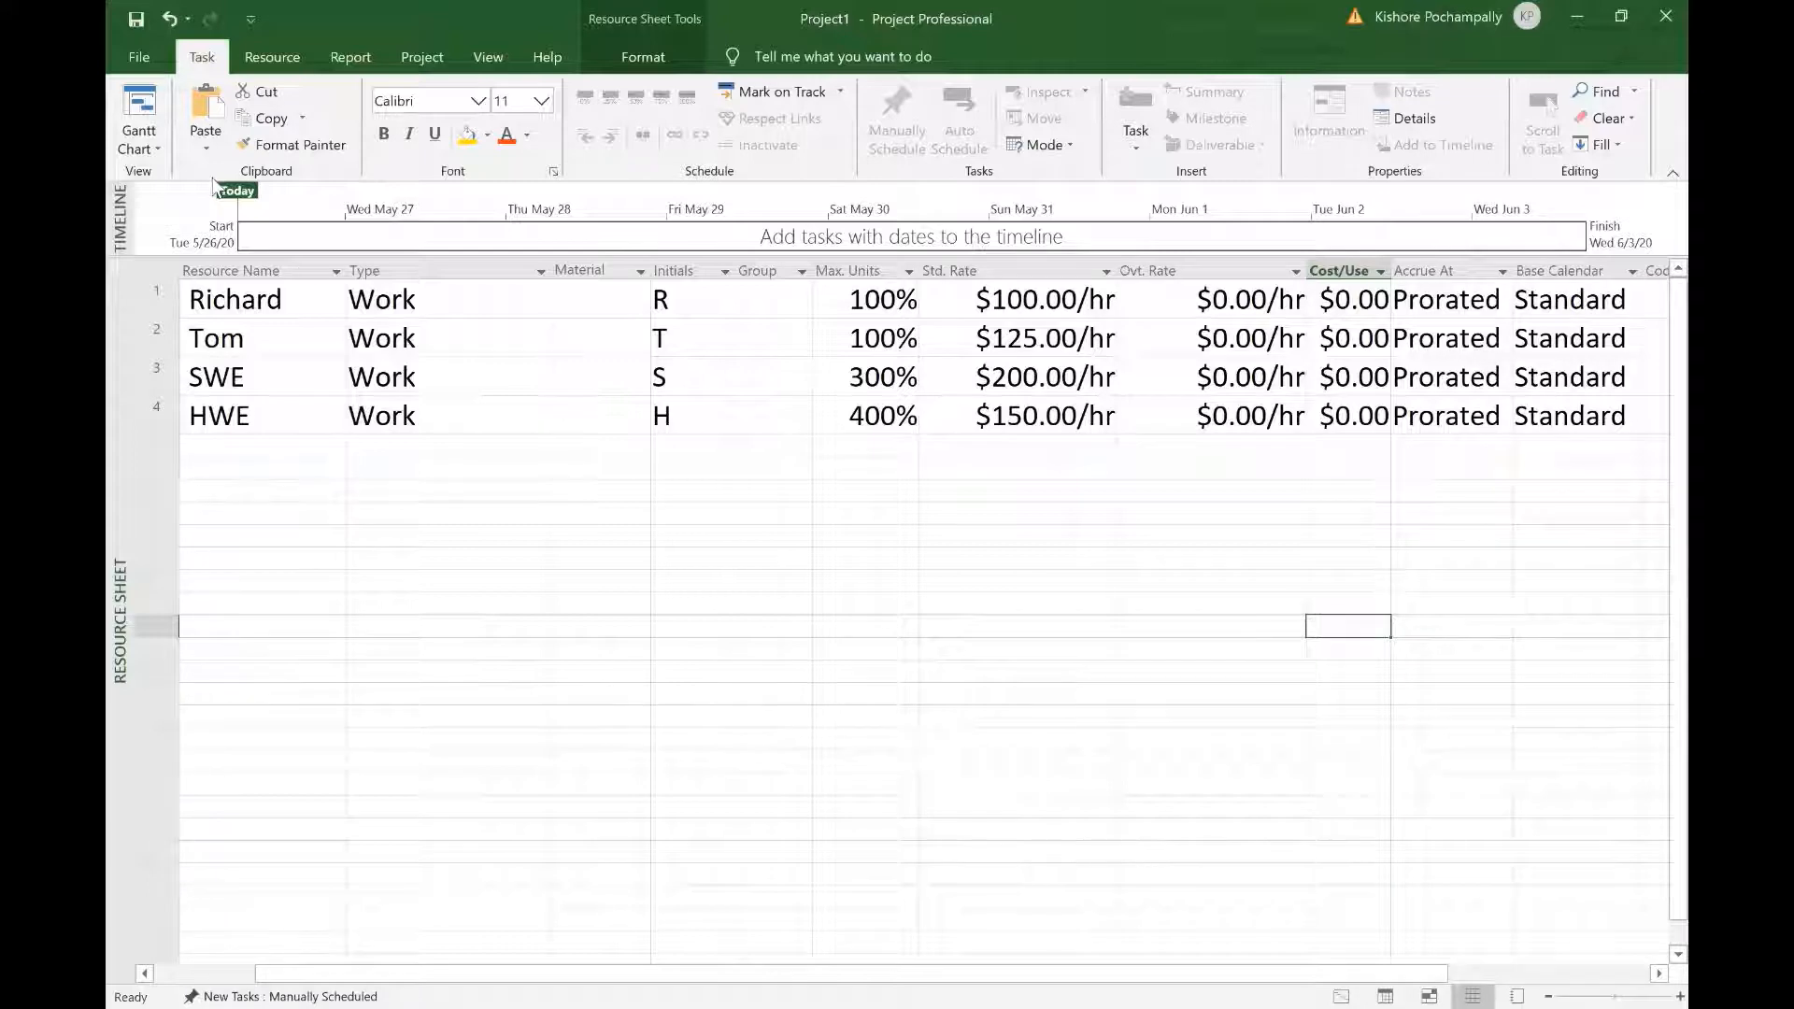
# Step: Return to the Gantt Chart view and widen the task table
pyautogui.click(133, 95)
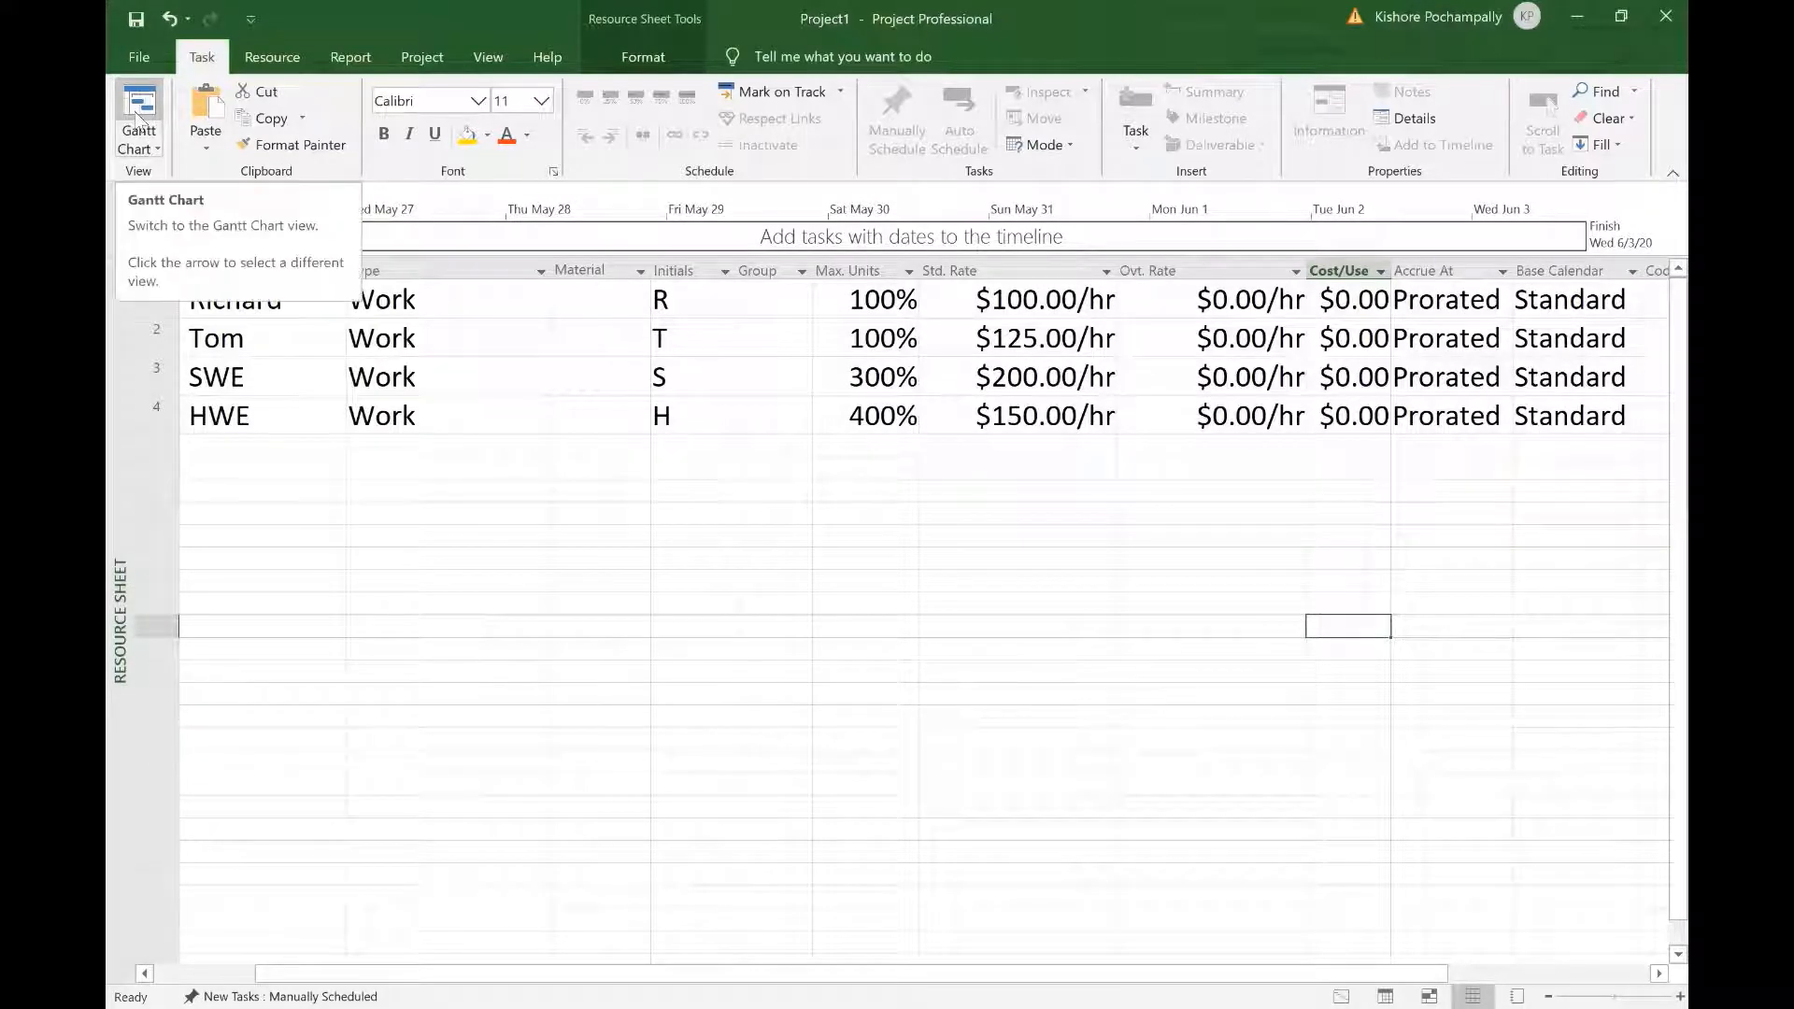
pyautogui.click(137, 104)
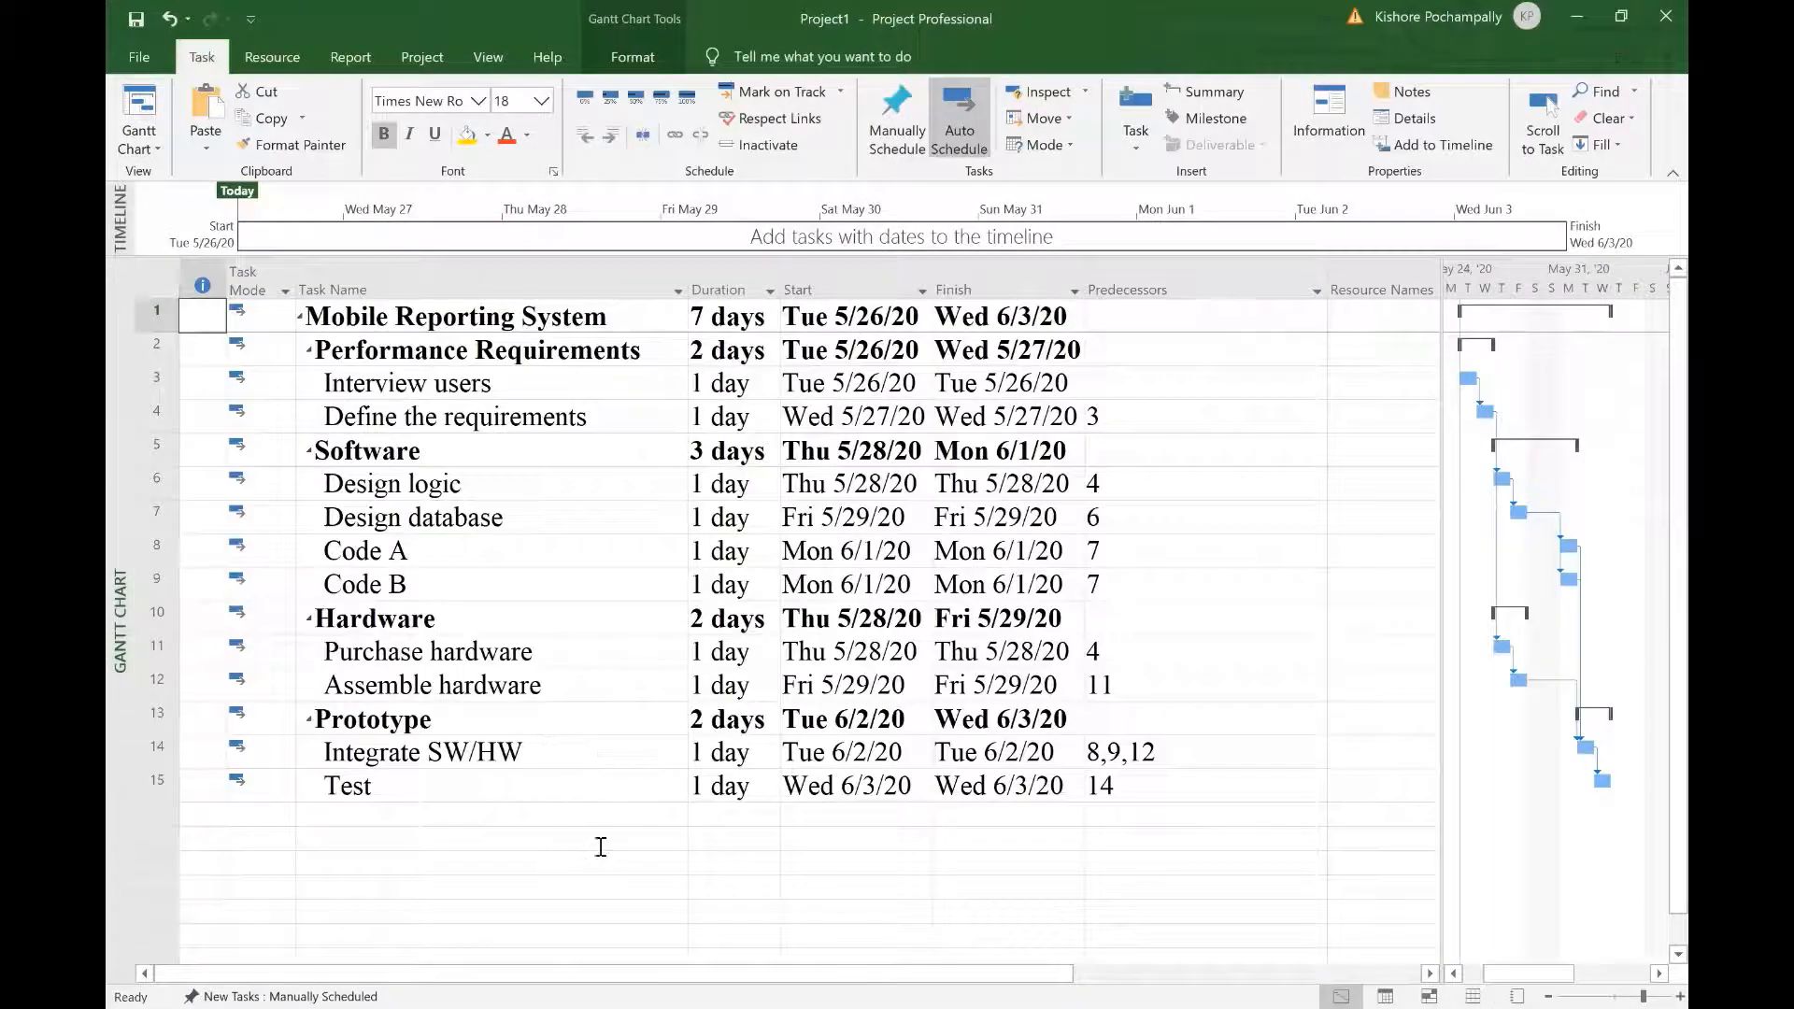
pyautogui.click(601, 841)
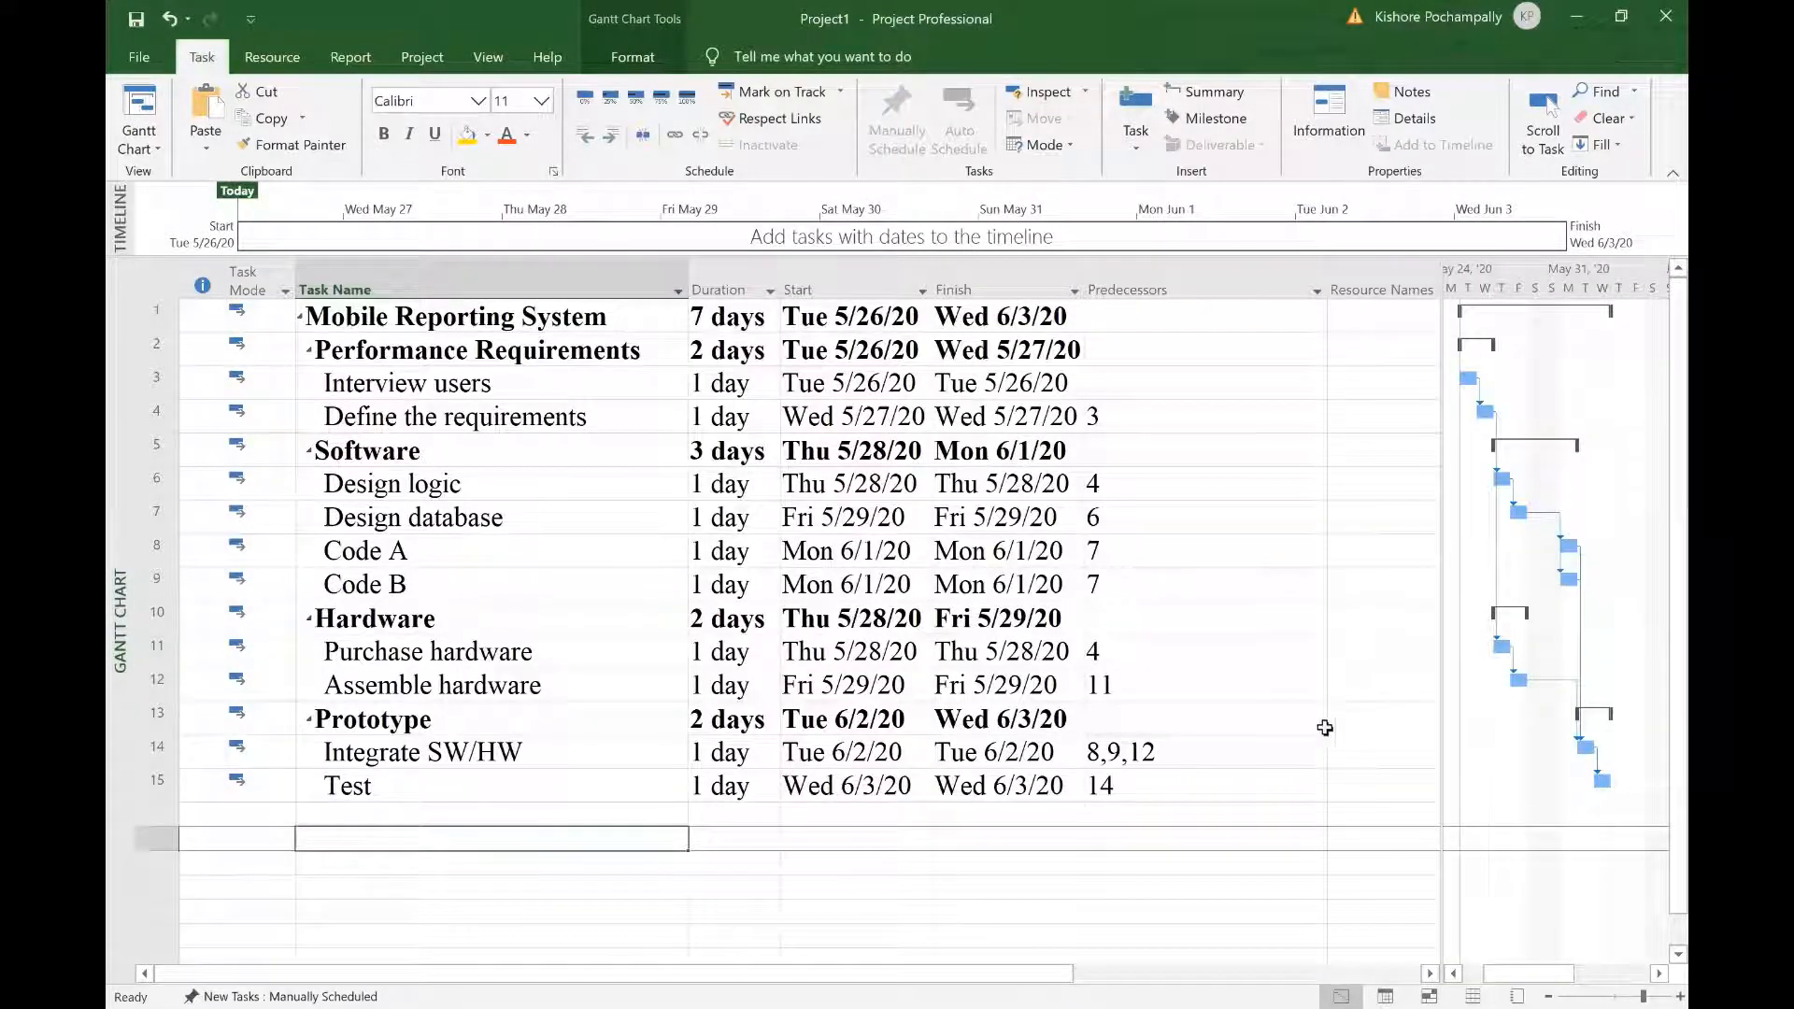
pyautogui.moveTo(1487, 628); pyautogui.dragTo(1551, 621)
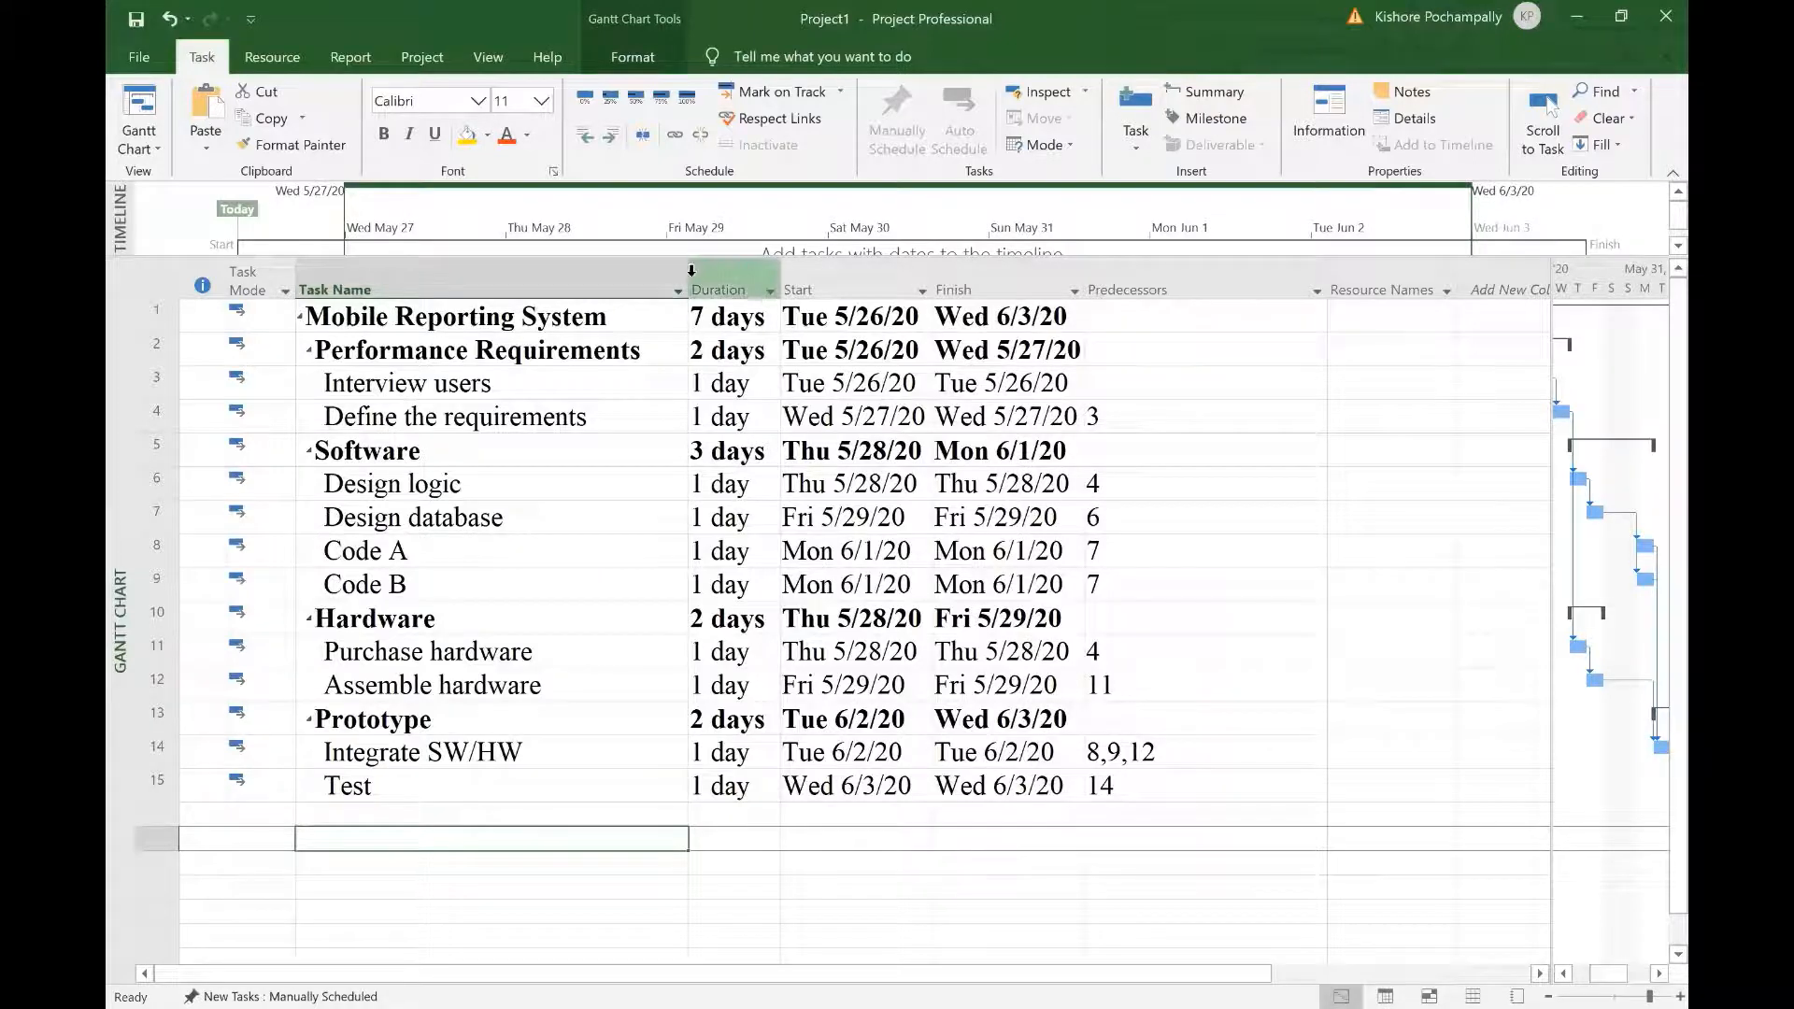
# Step: Narrow the Task Name and Predecessors columns so Resource Names fits beside them
pyautogui.moveTo(689, 282); pyautogui.dragTo(658, 282)
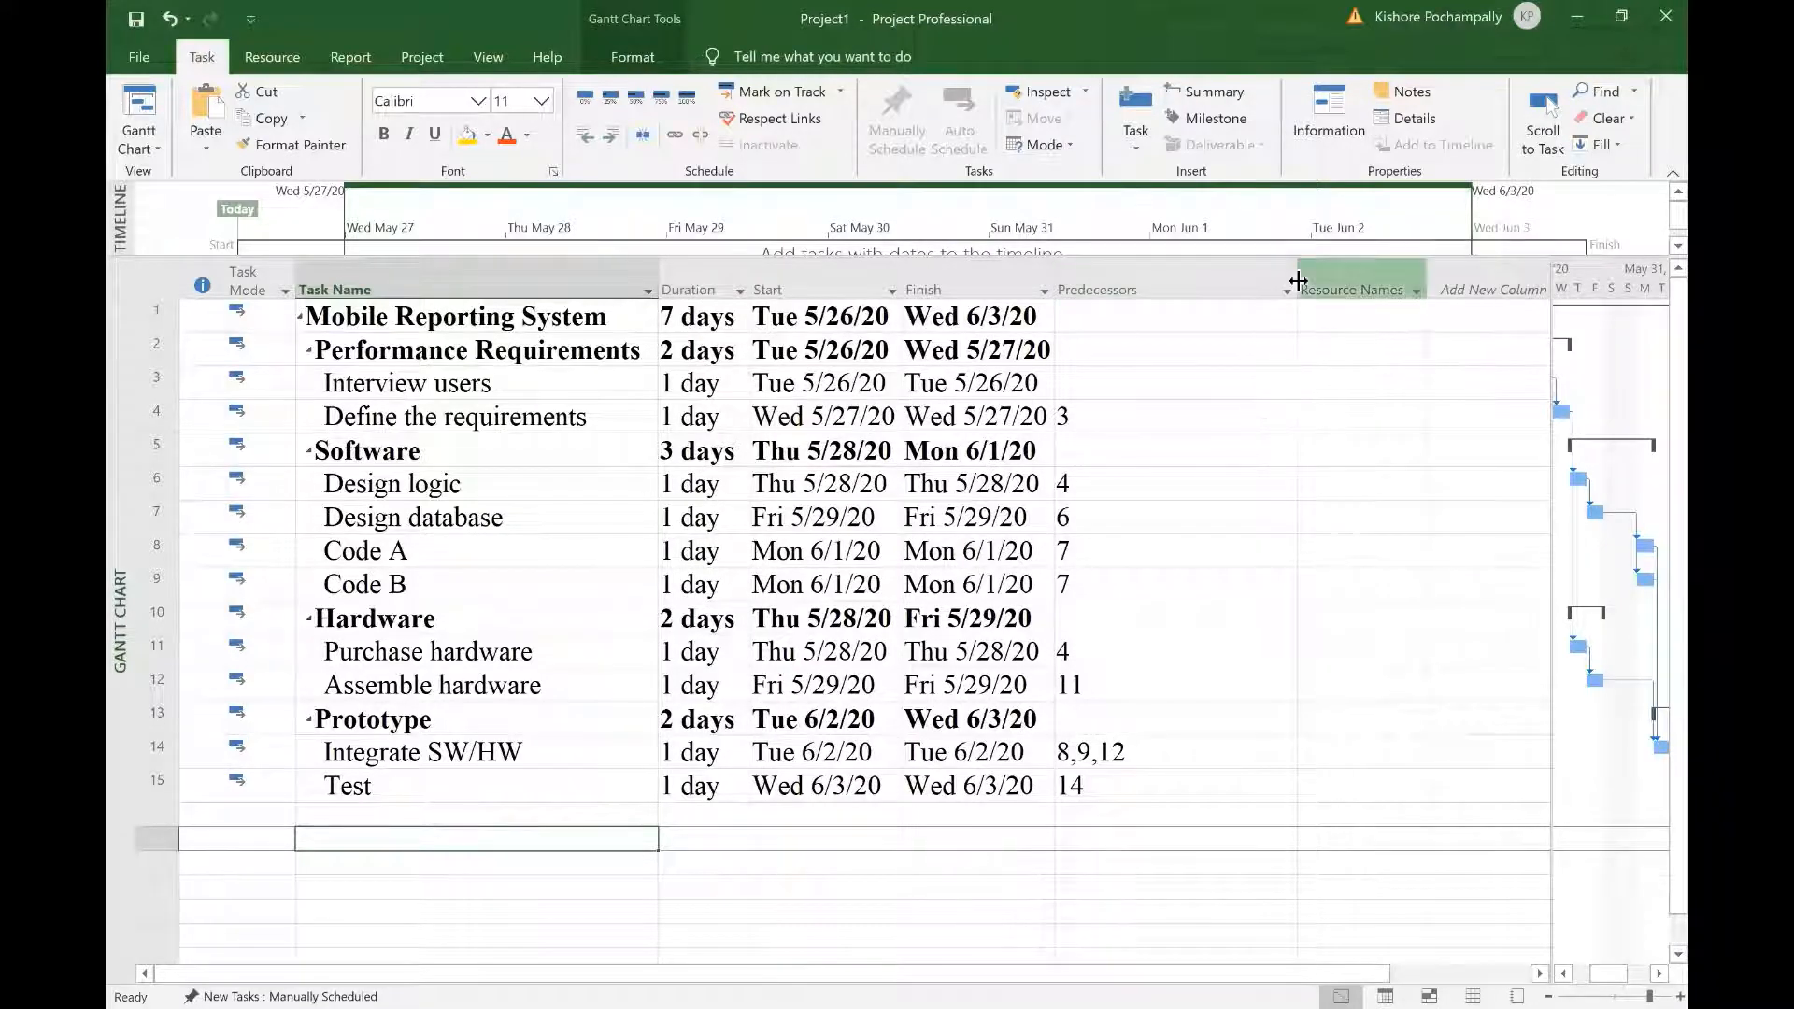
pyautogui.moveTo(1295, 282); pyautogui.dragTo(1199, 296)
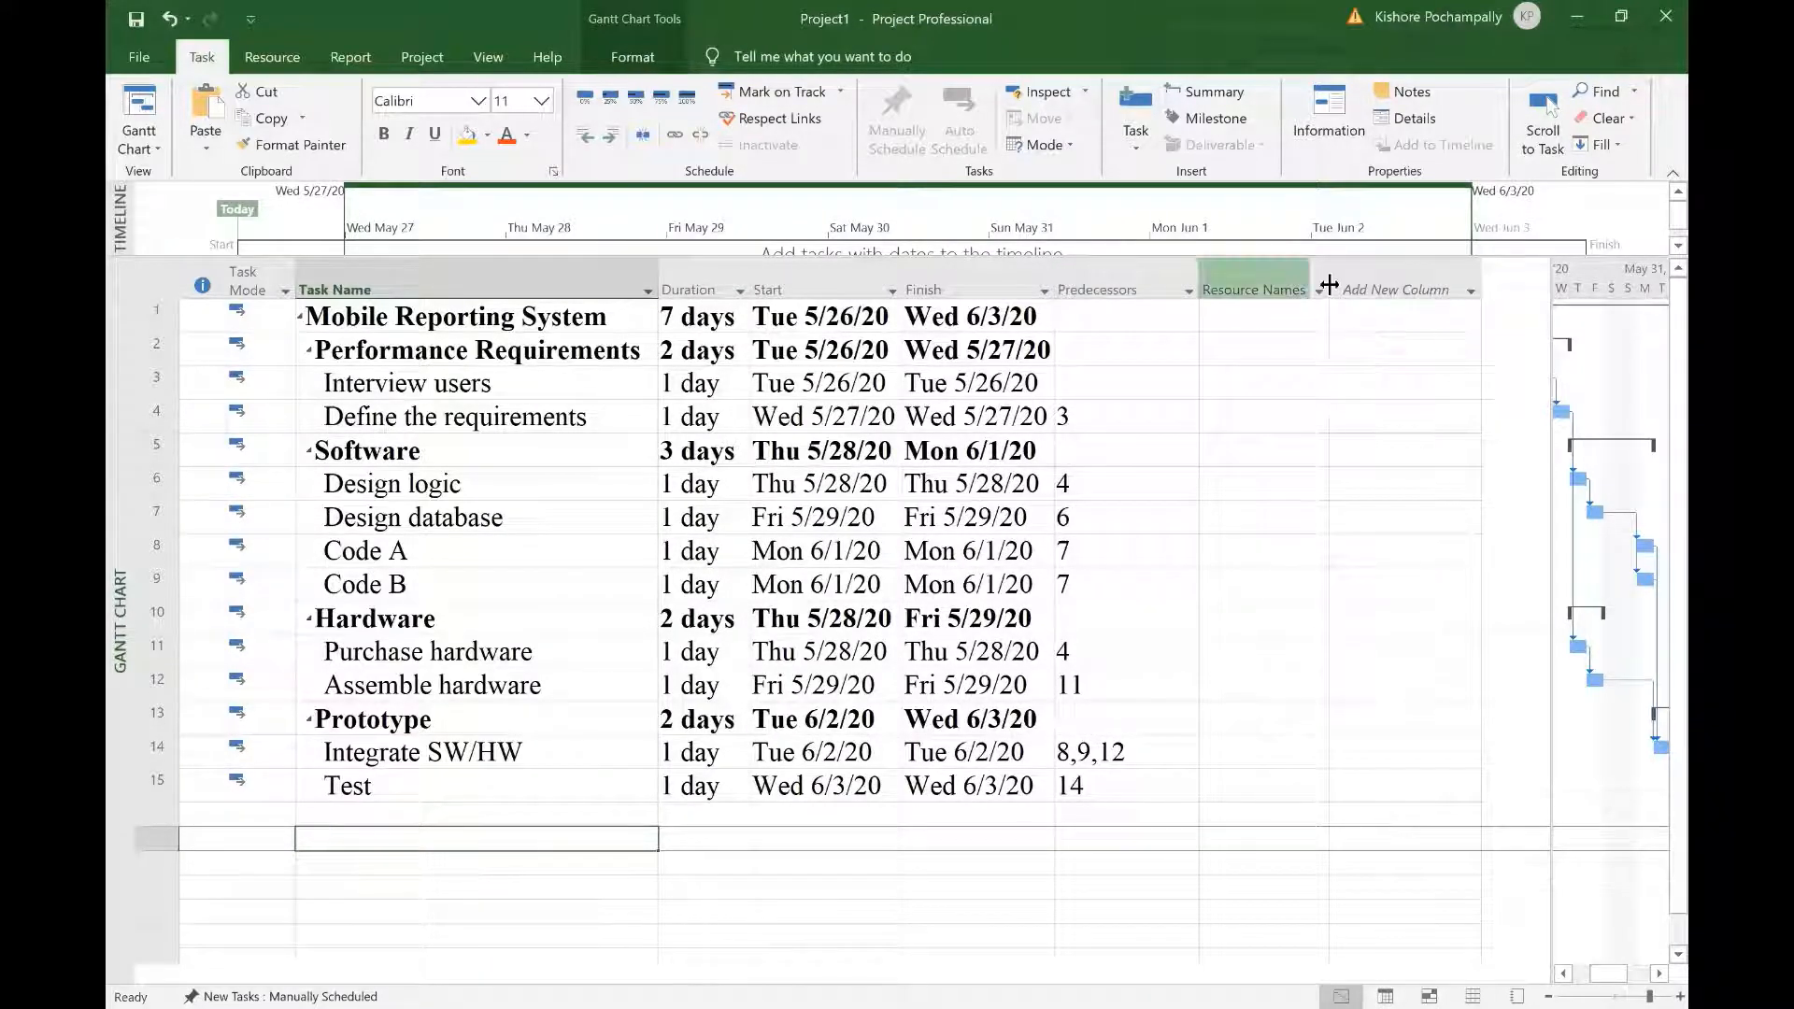
pyautogui.click(1311, 389)
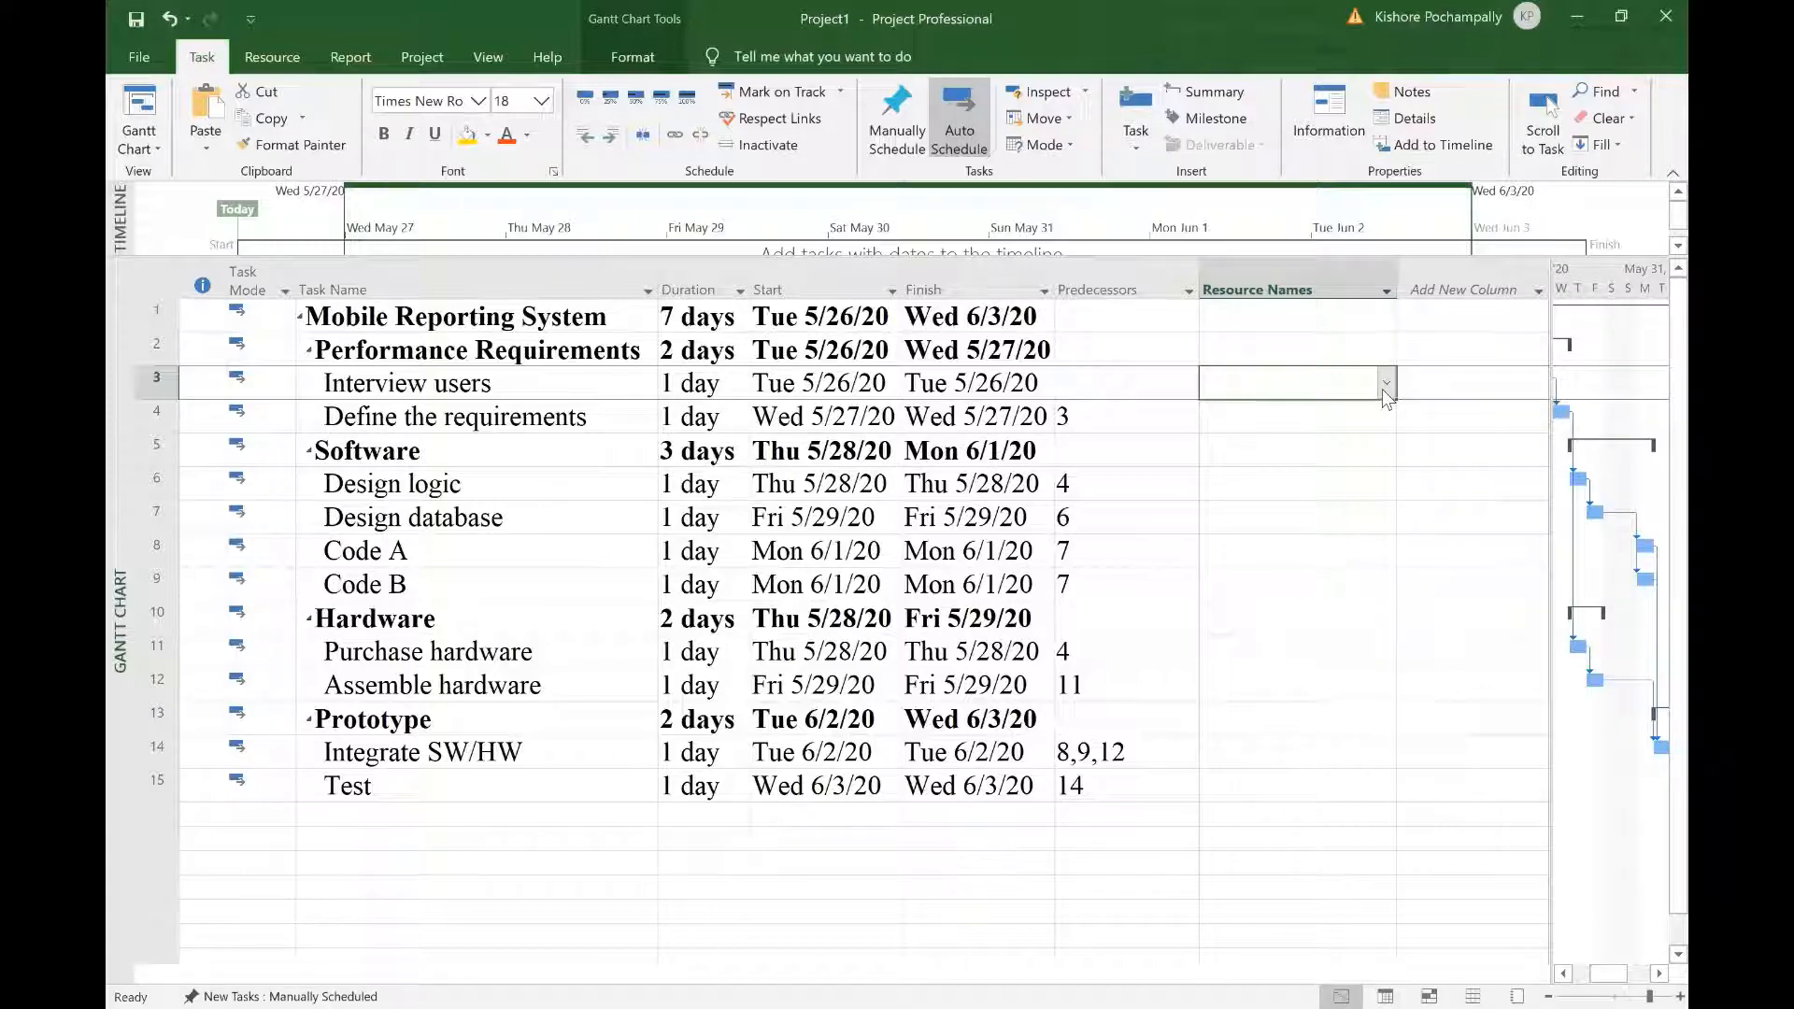
# Step: Assign the first team member to Interview users and the second to Define the requirements
pyautogui.click(1386, 383)
pyautogui.click(1220, 430)
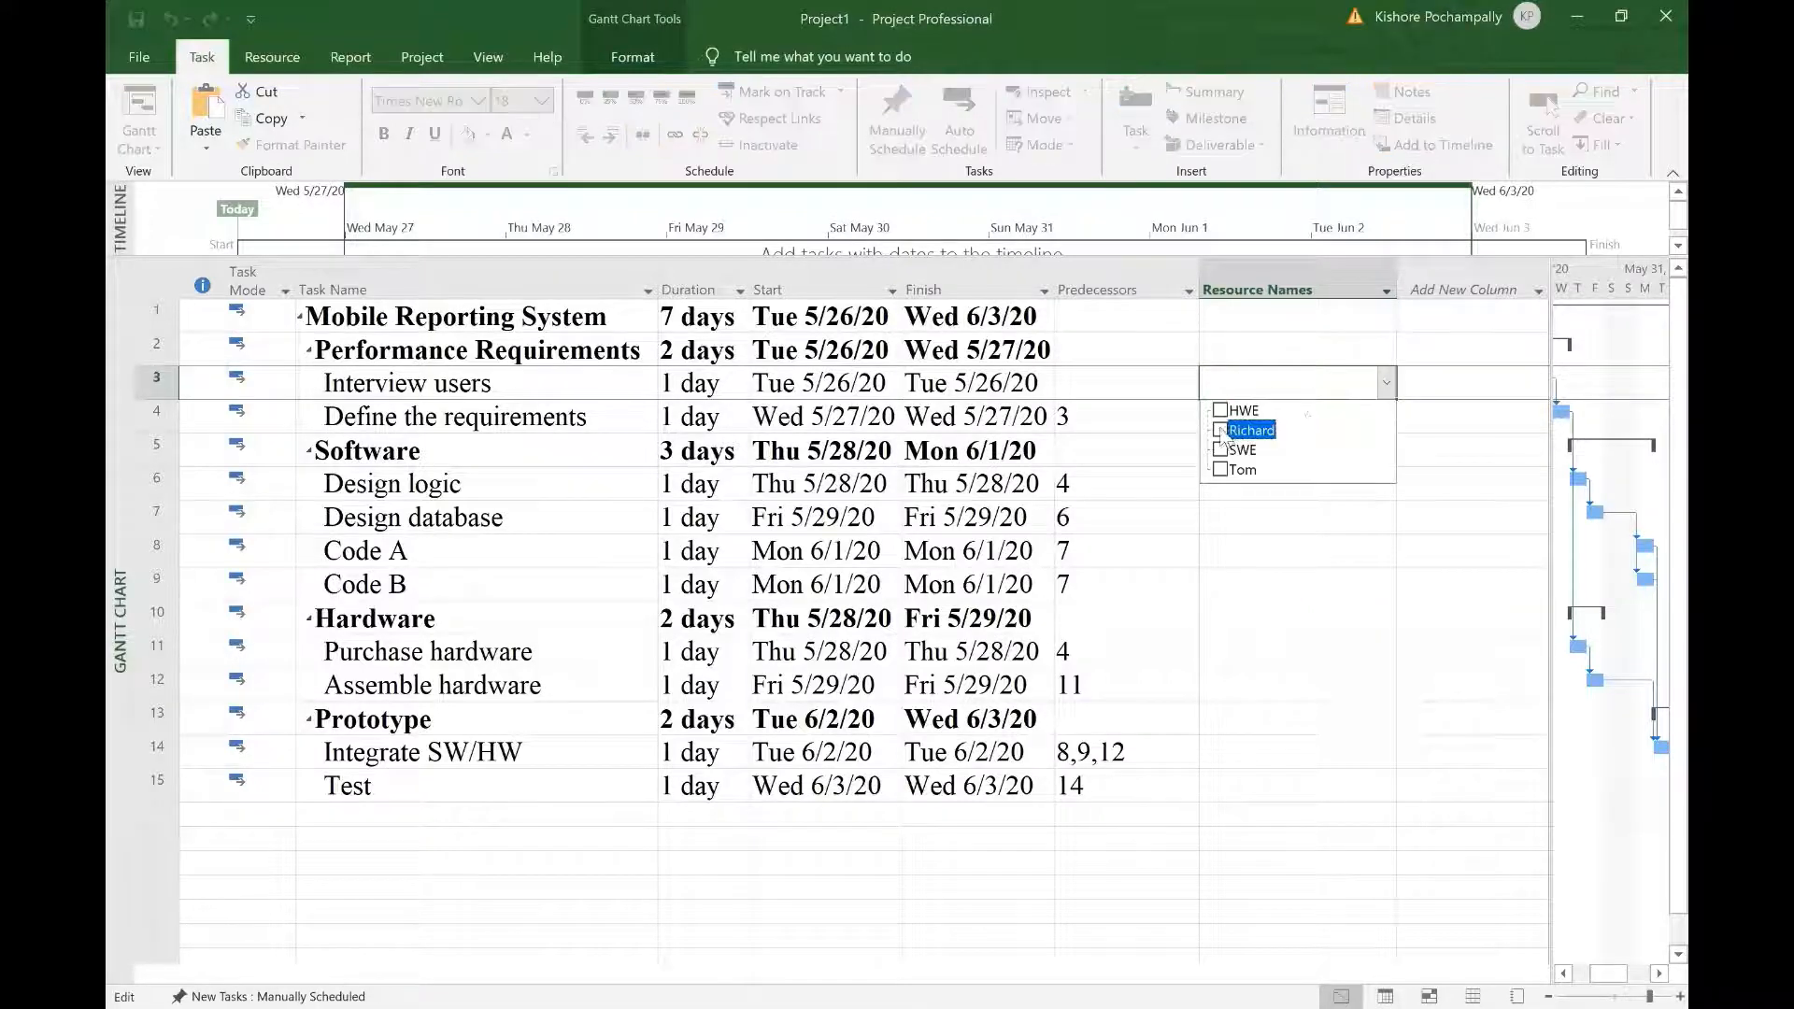
pyautogui.click(1302, 764)
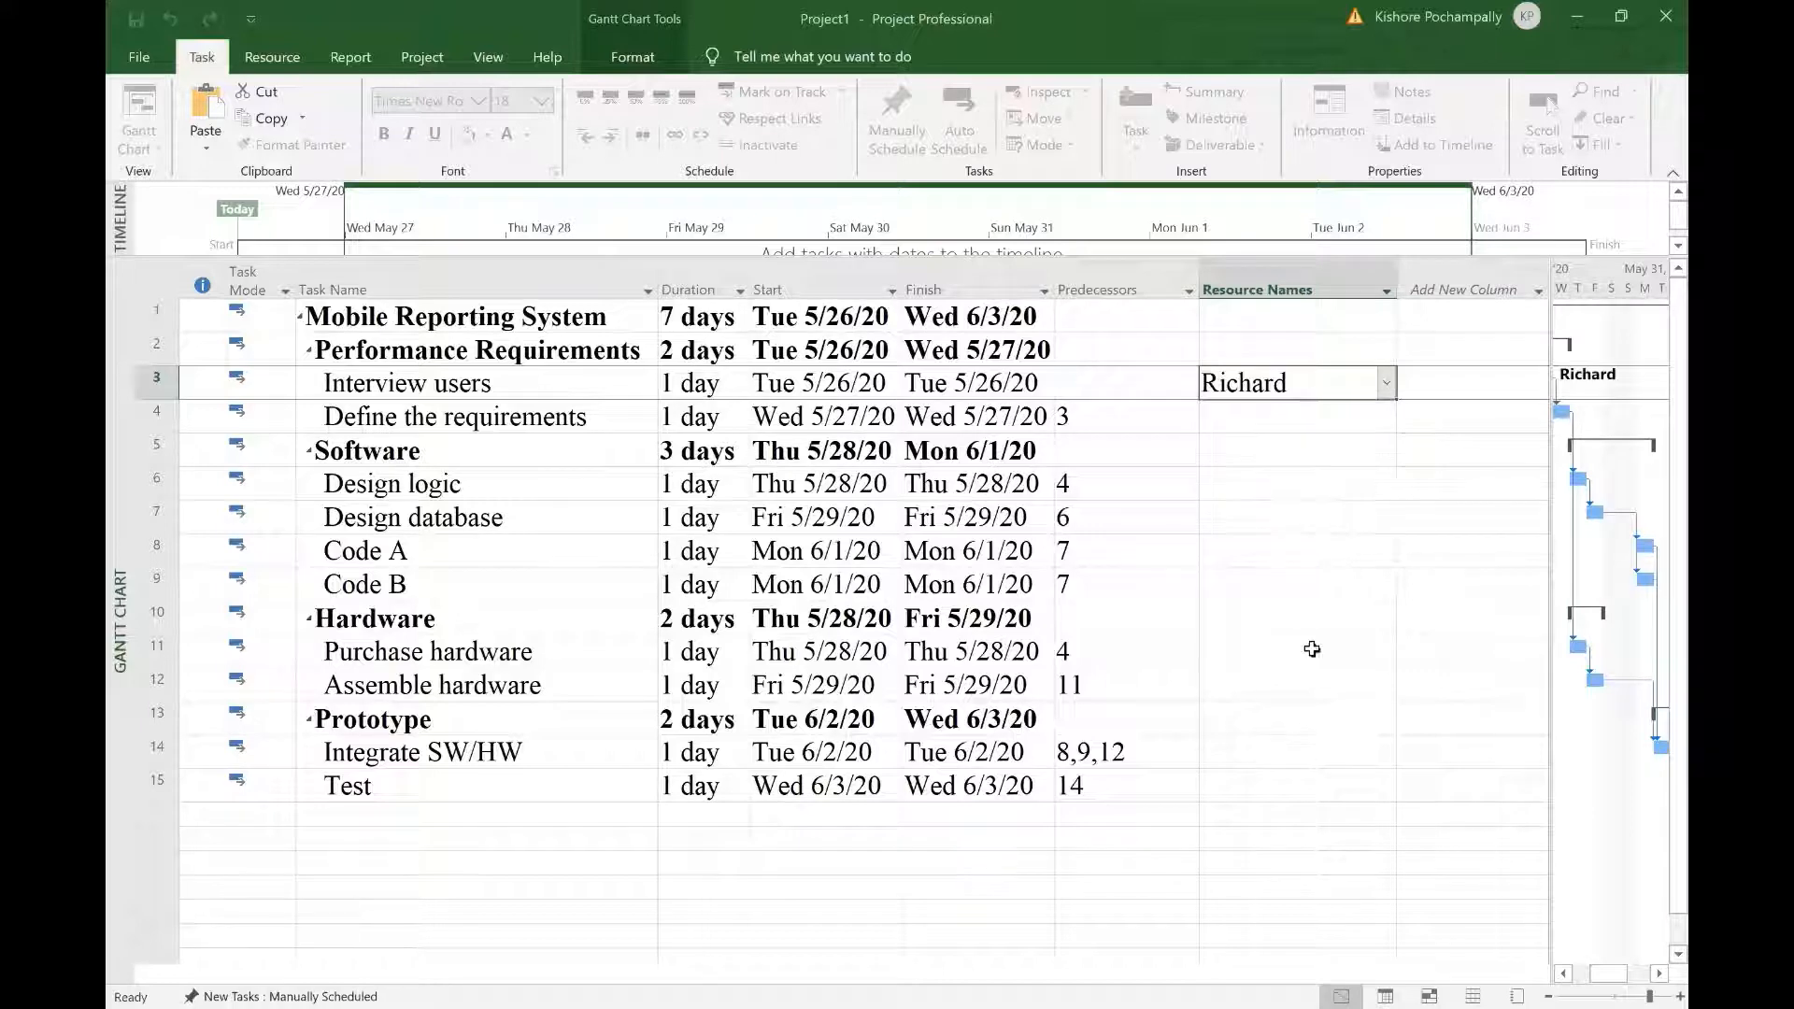
pyautogui.click(1358, 423)
pyautogui.click(1387, 417)
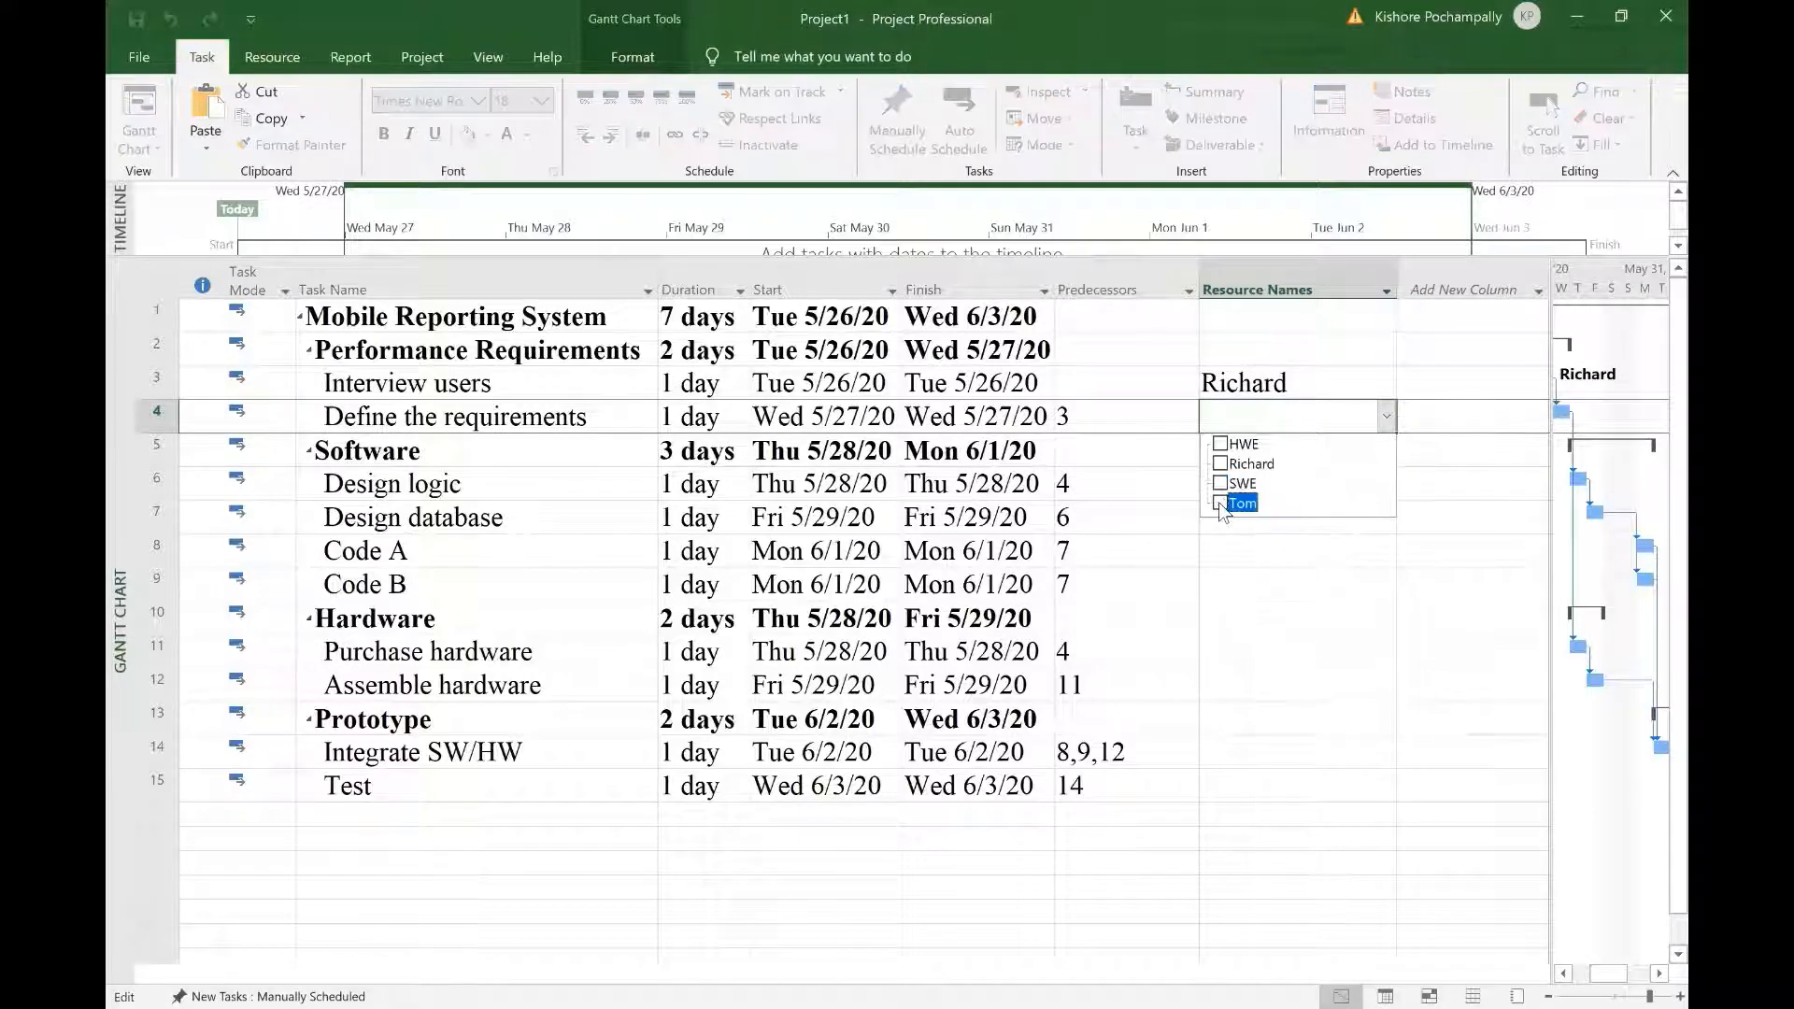
pyautogui.click(1262, 783)
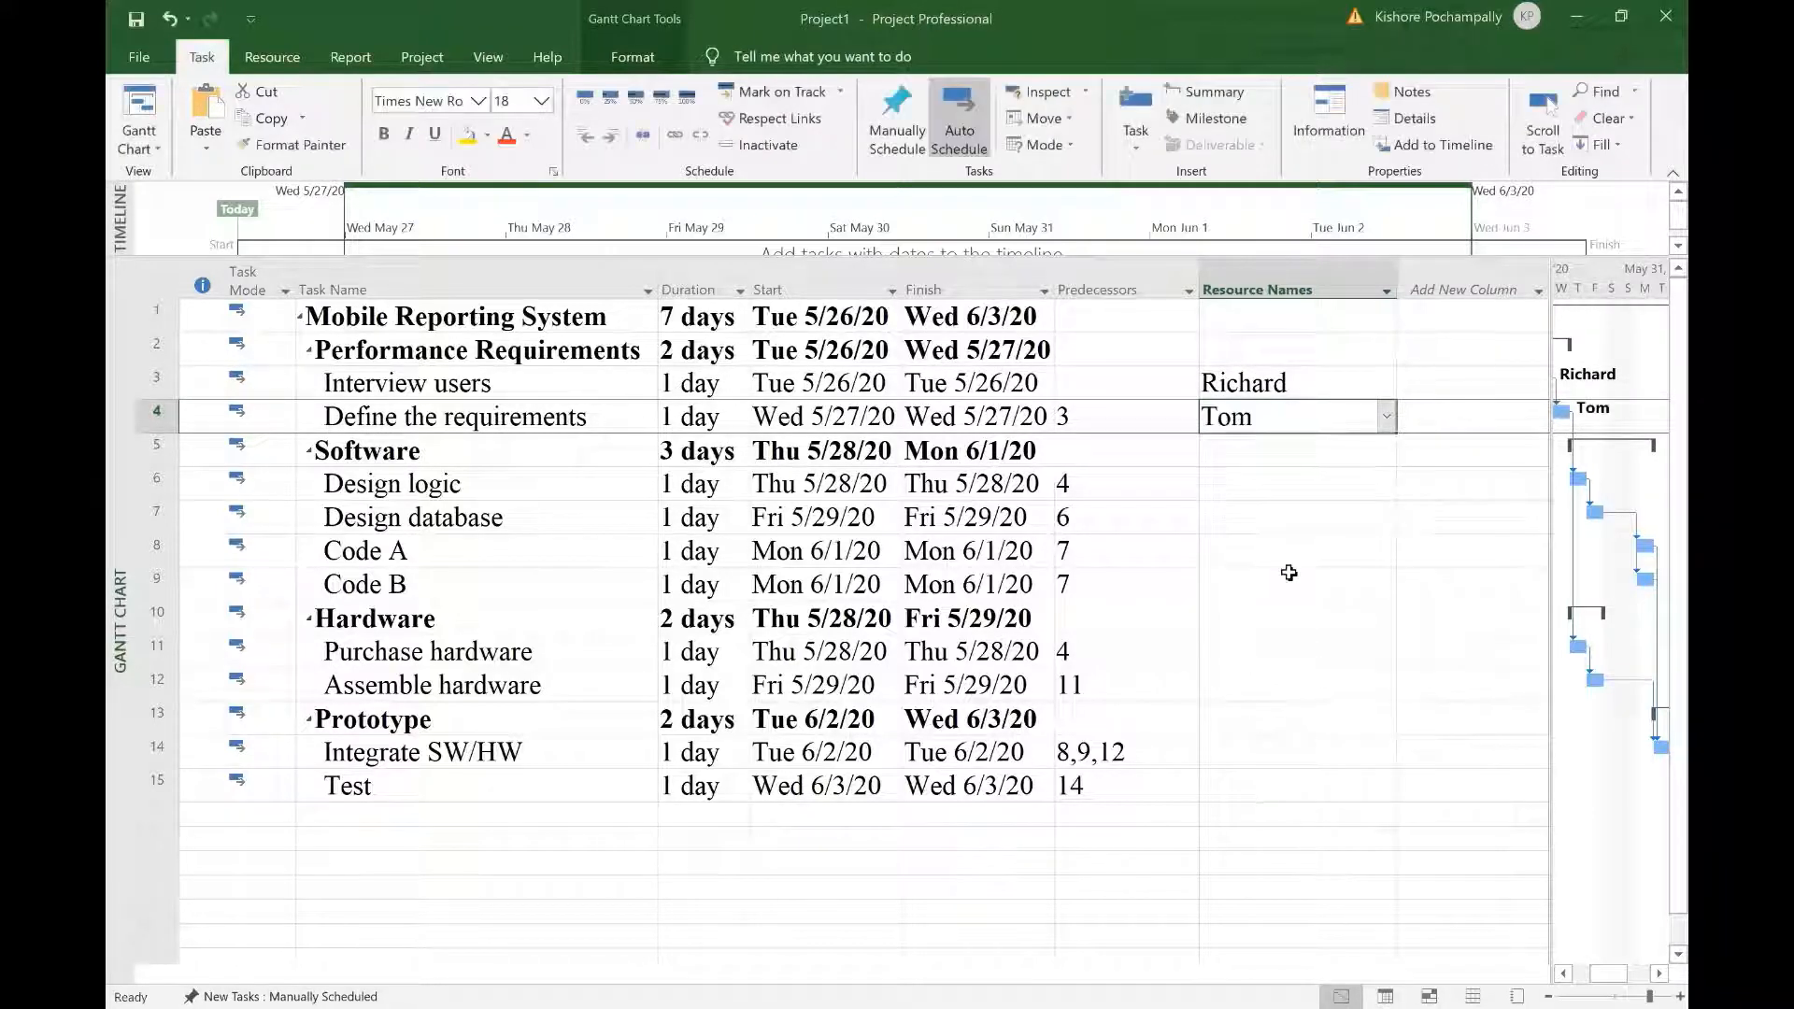
# Step: Open Design logic's resource list, close it without choosing, and select the task
pyautogui.click(1292, 489)
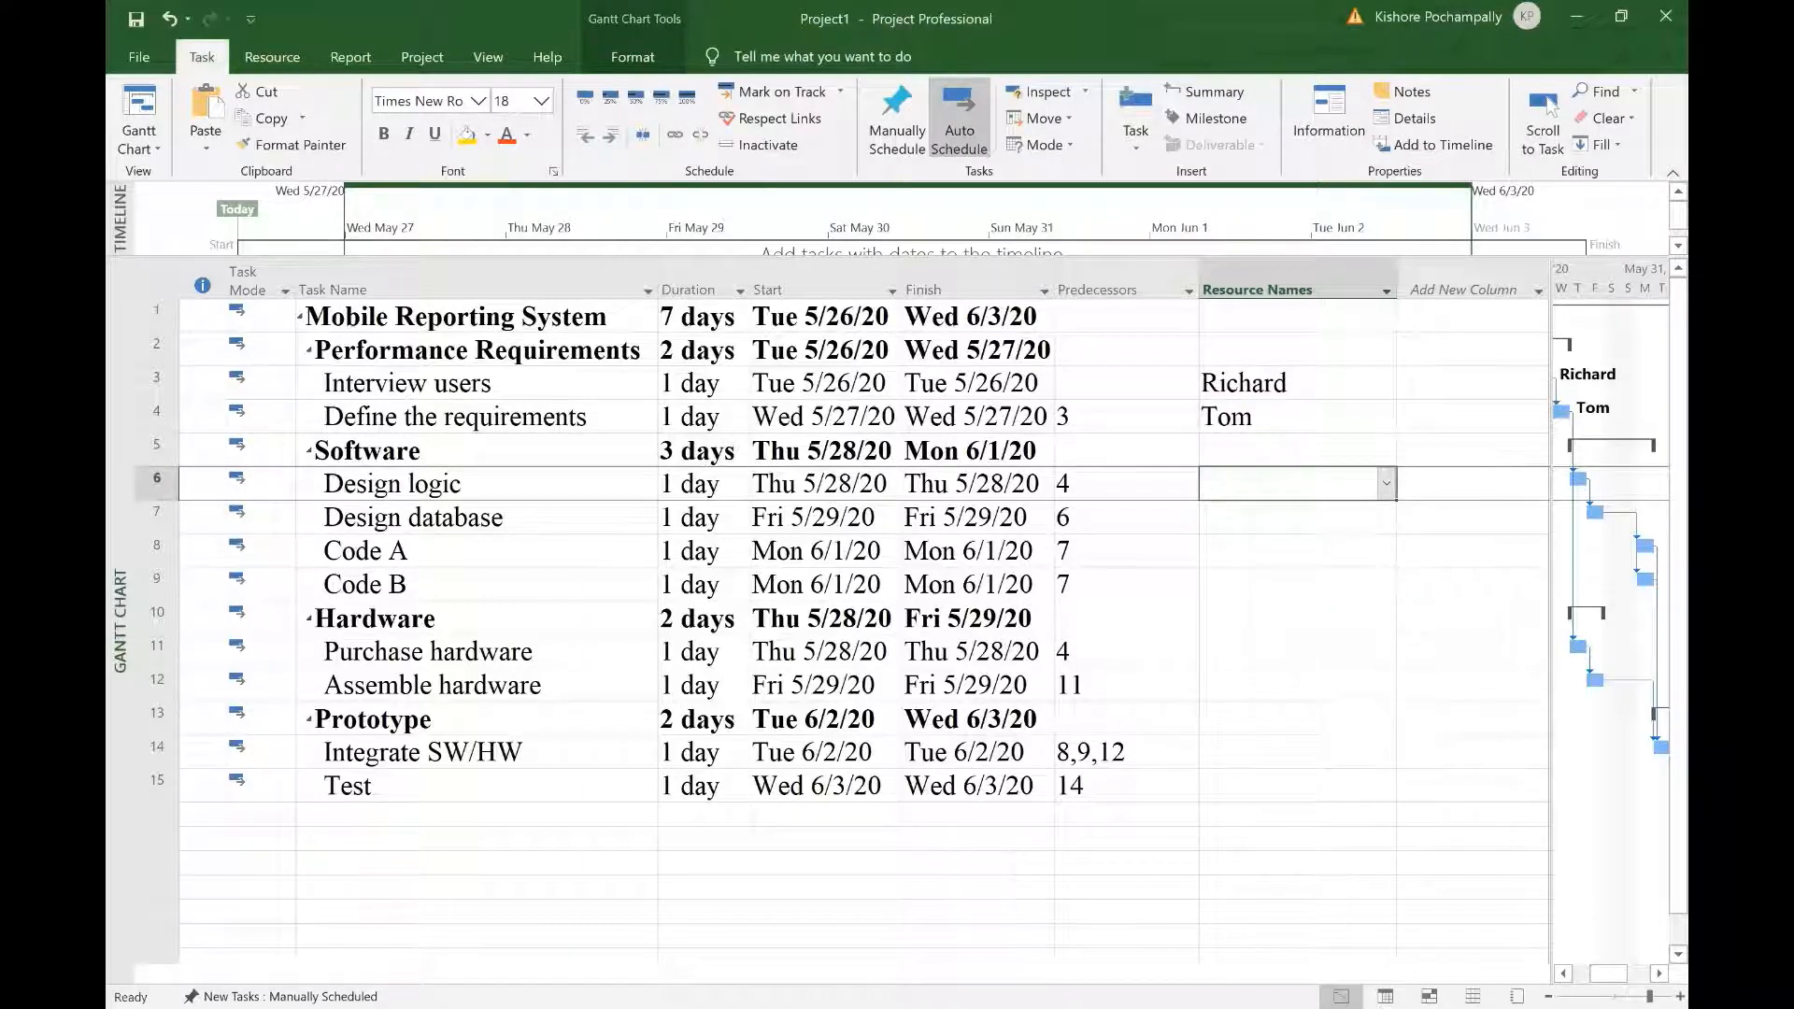
pyautogui.click(1387, 484)
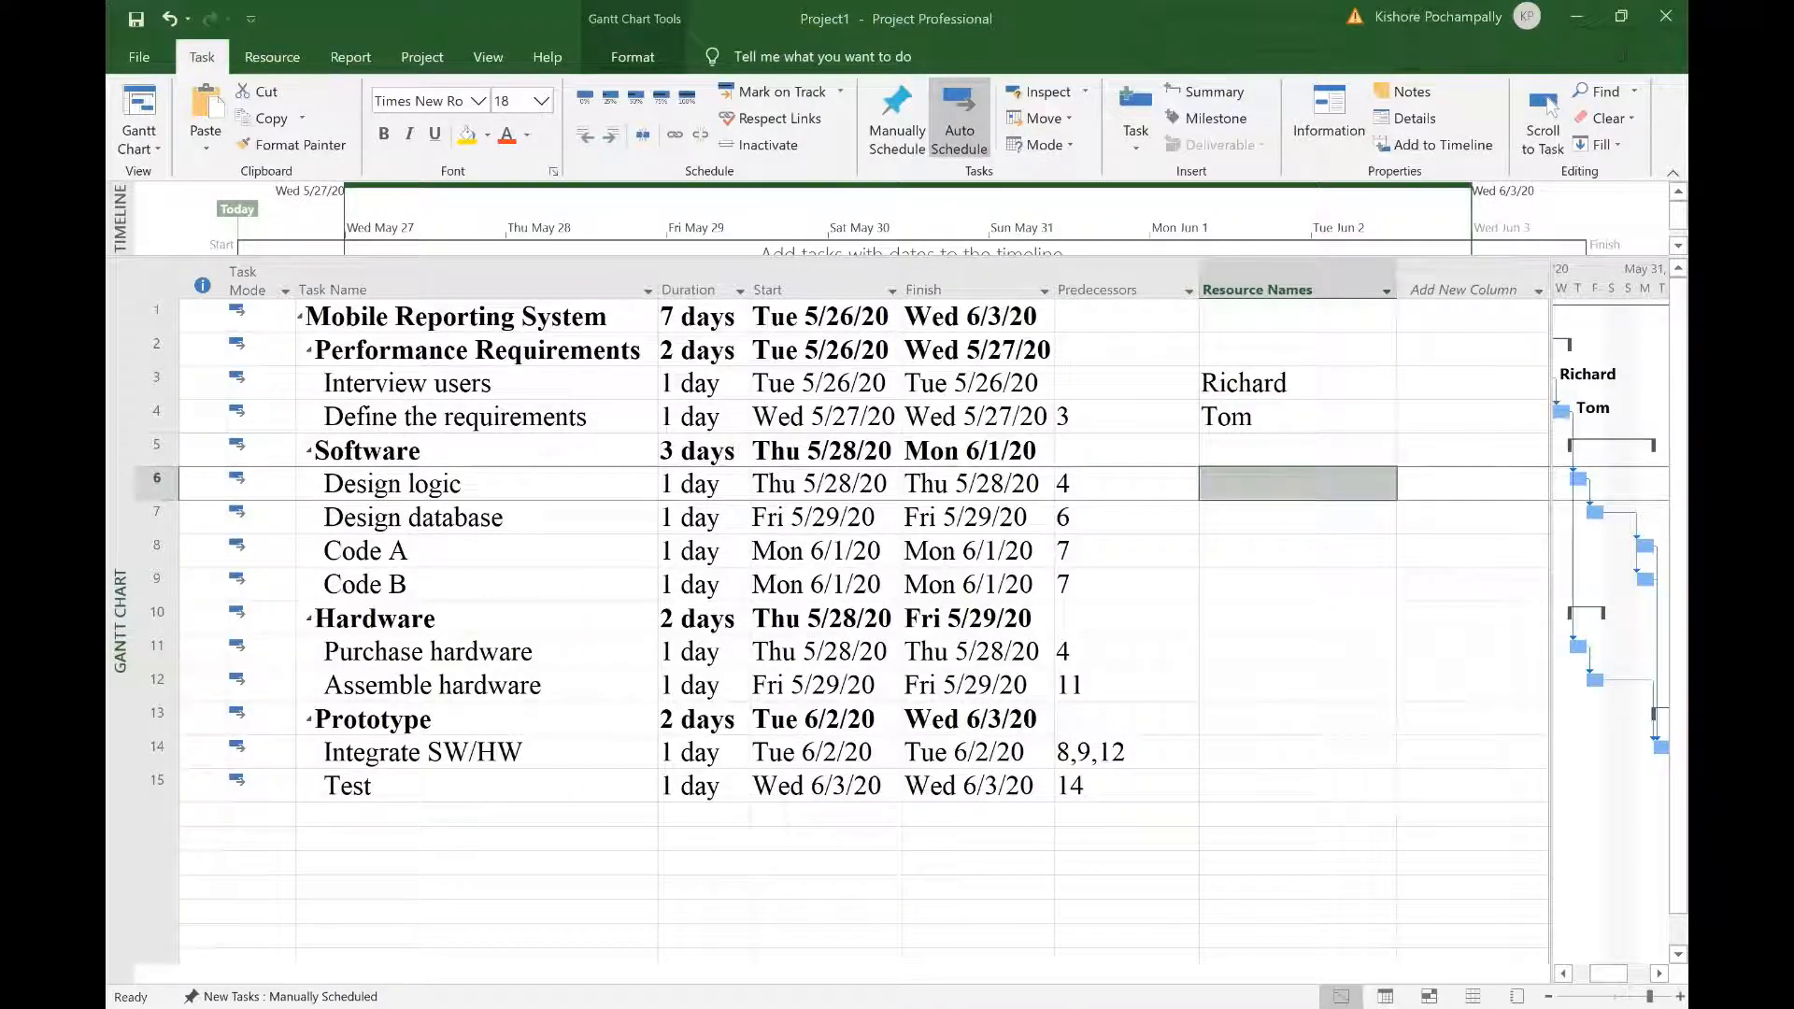
pyautogui.click(1388, 482)
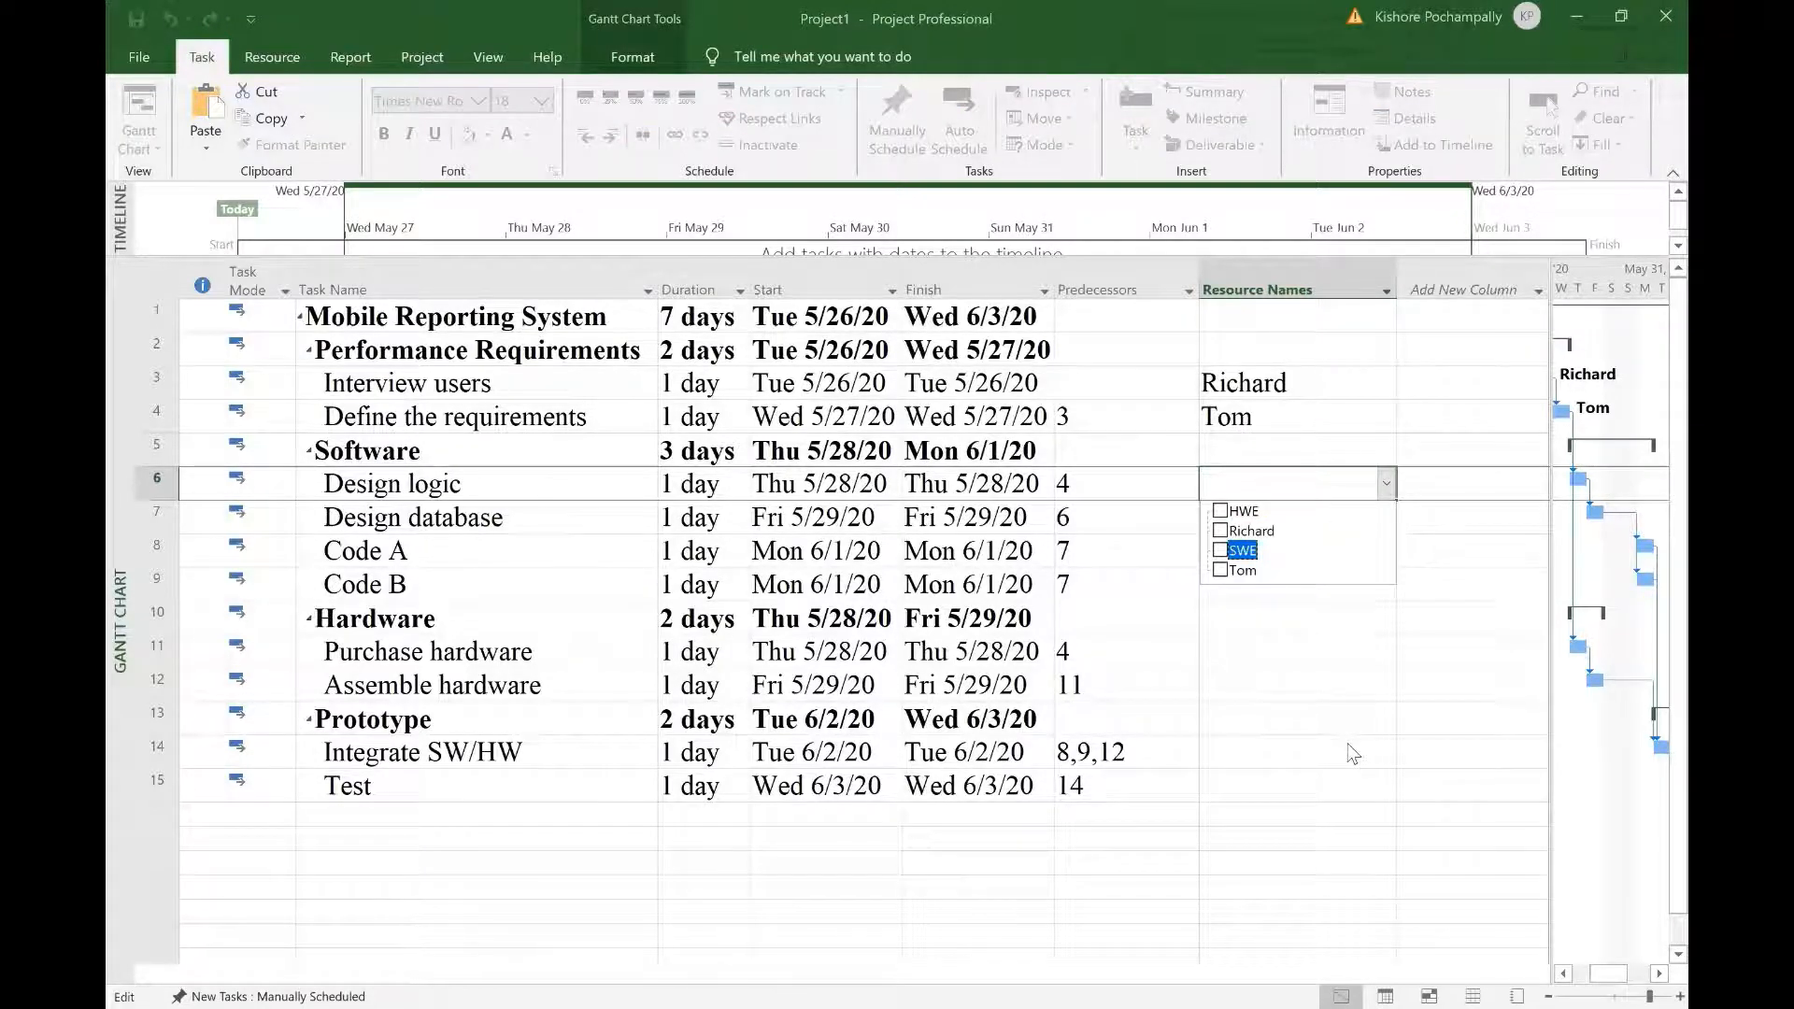
pyautogui.press('Escape')
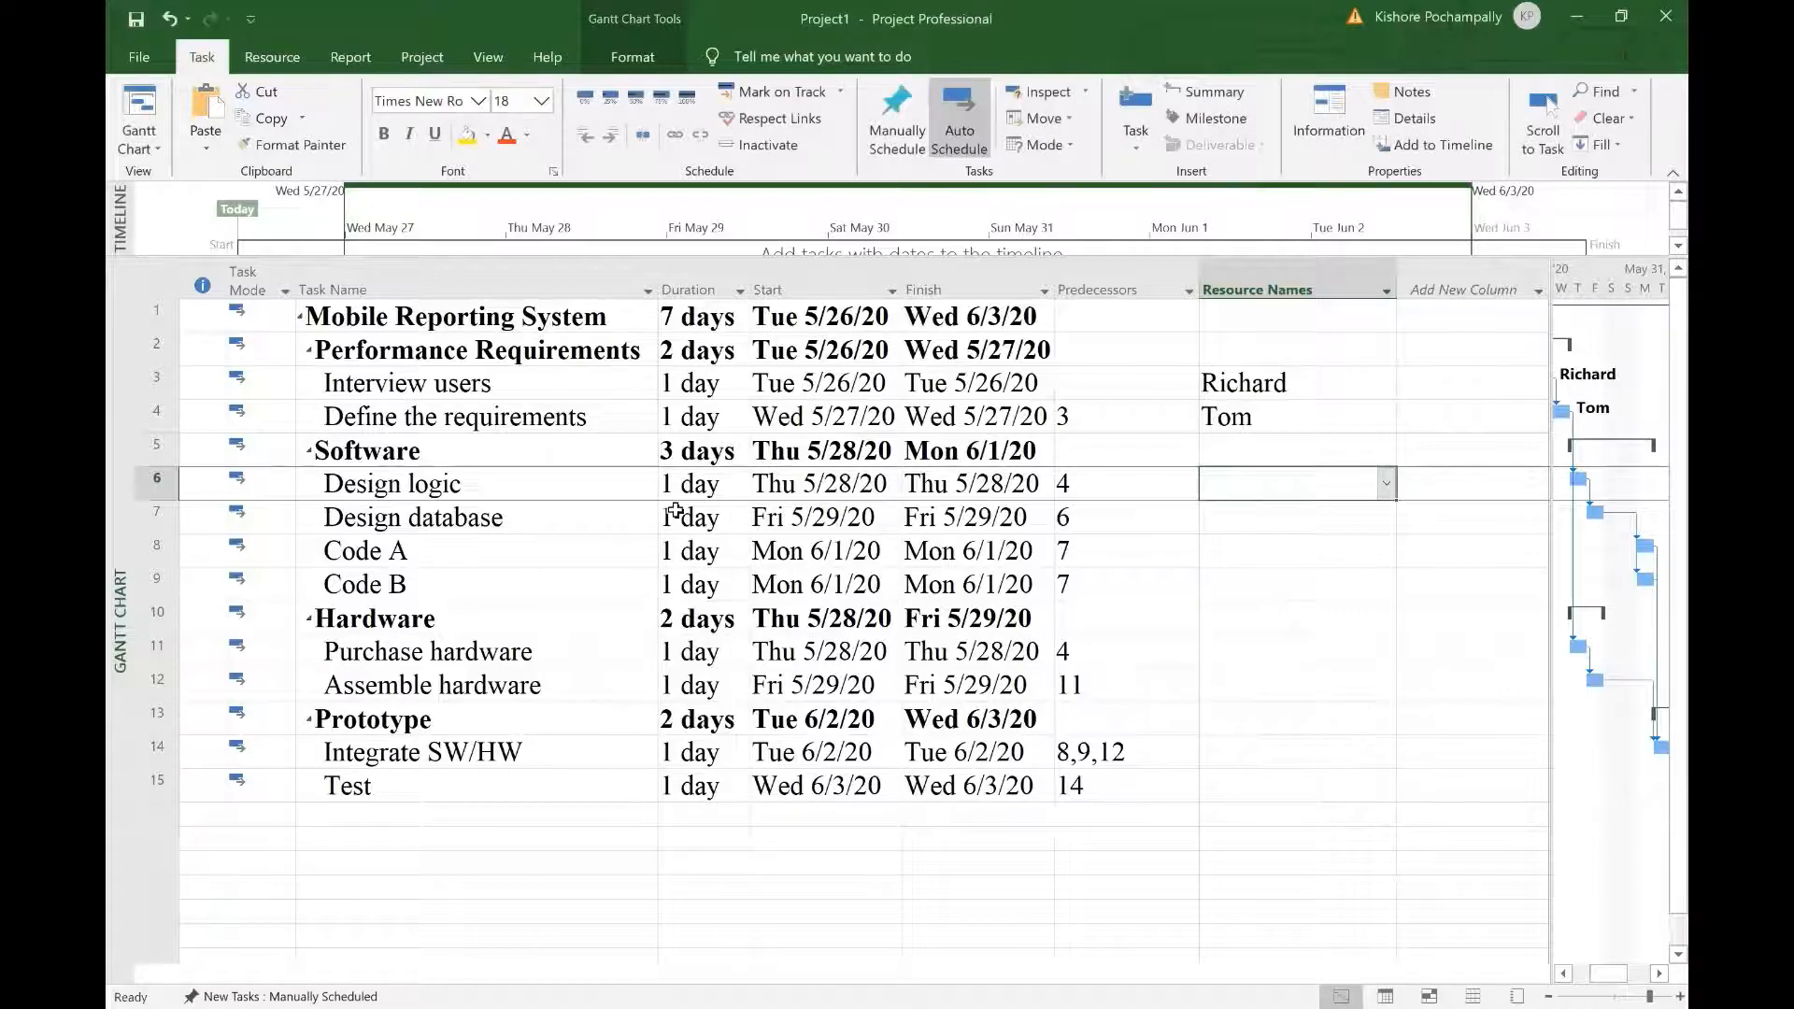
pyautogui.click(574, 493)
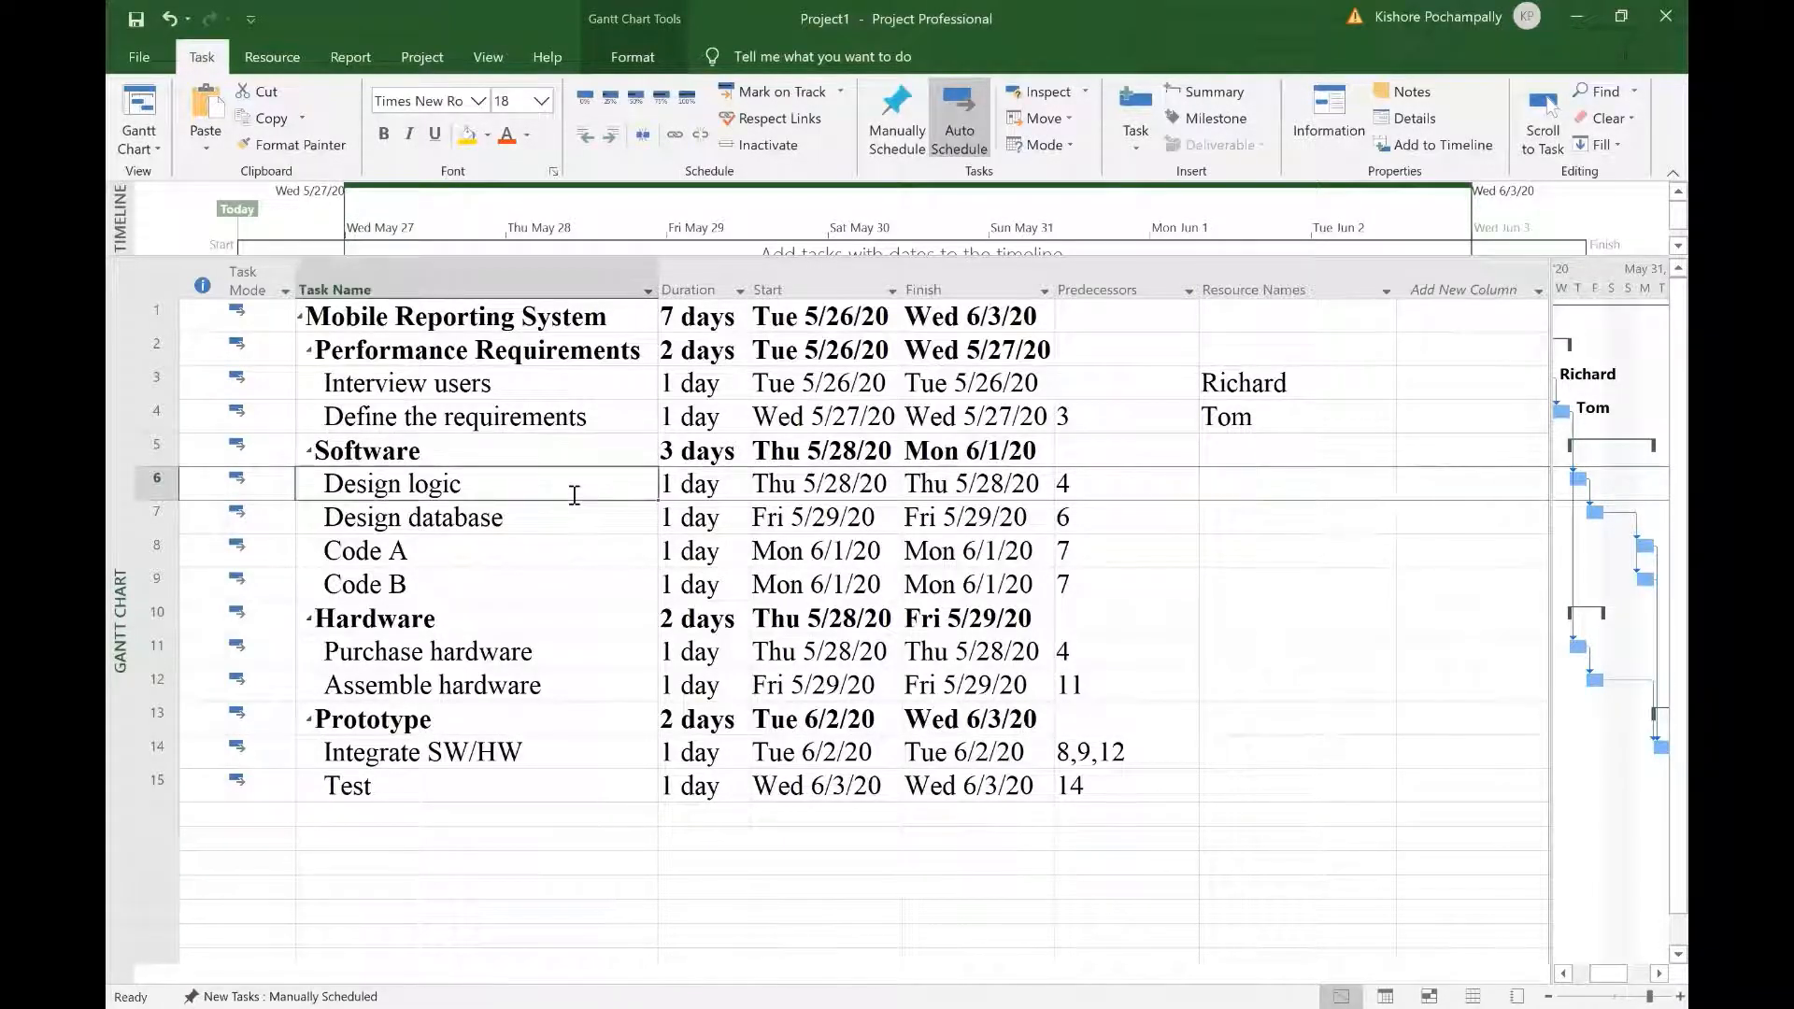
# Step: Assign SWE at 200% units to Design logic via Task Information
pyautogui.doubleClick(559, 480)
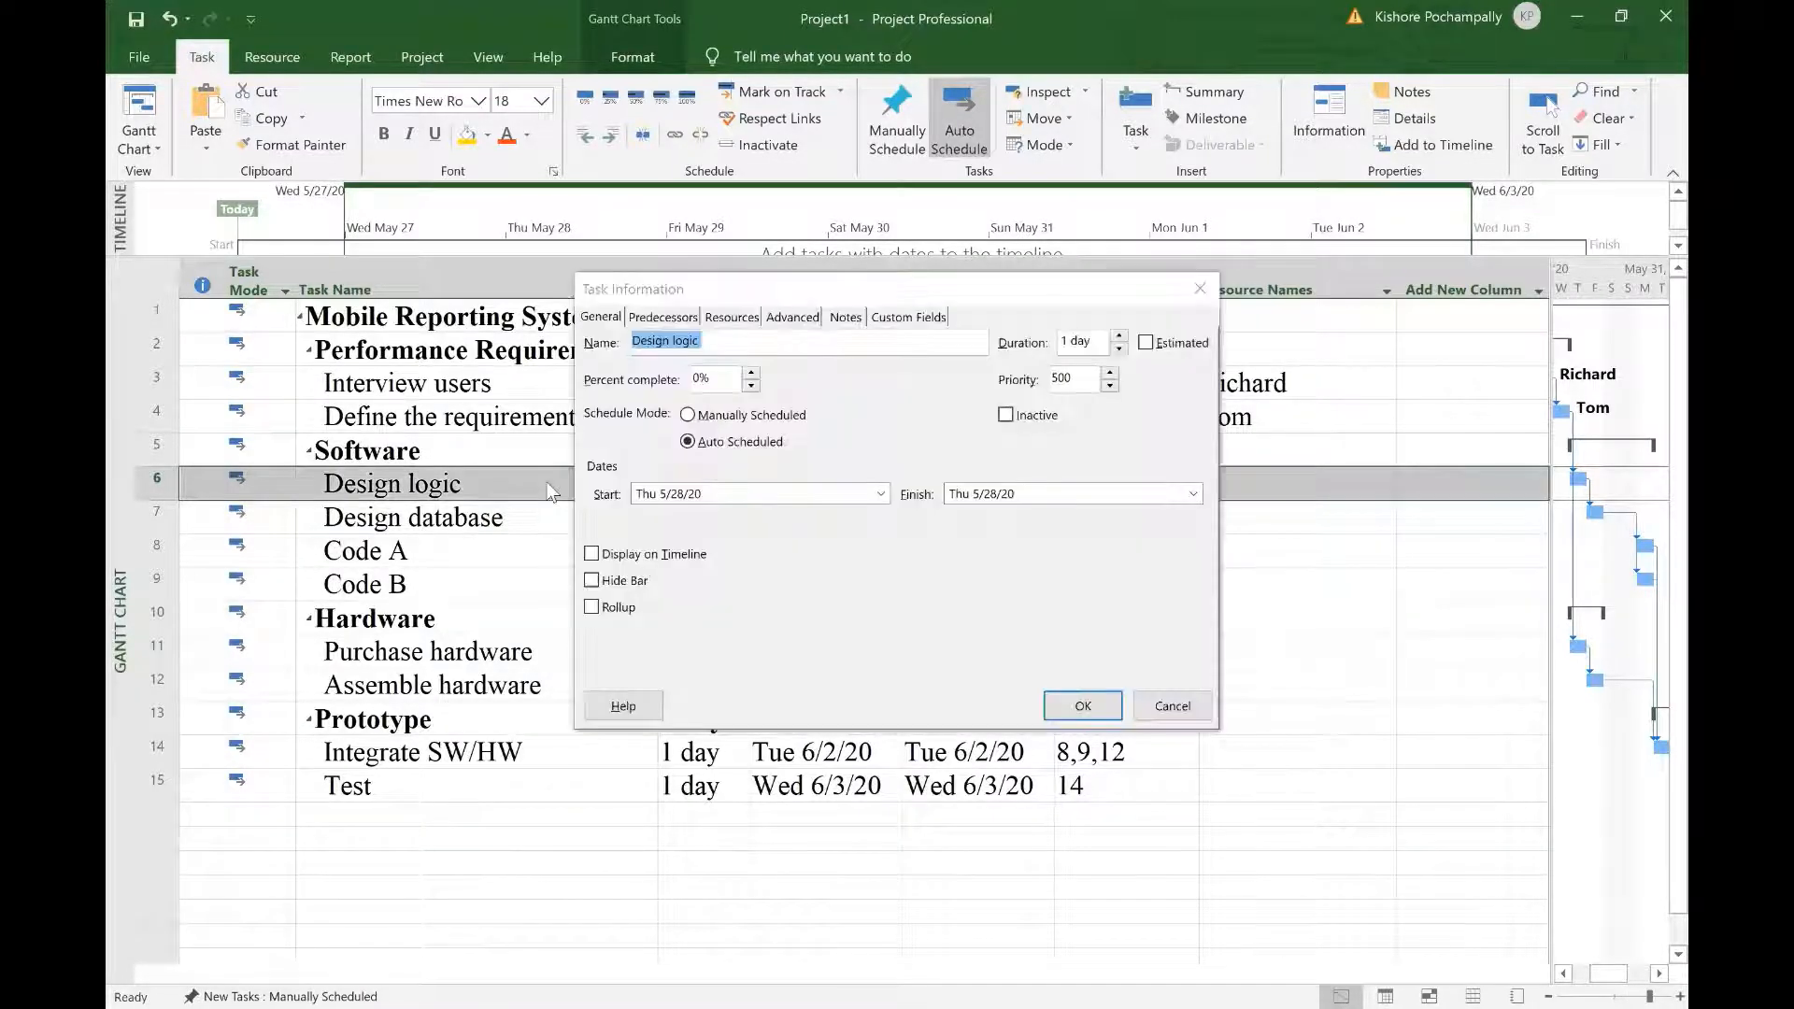
pyautogui.click(730, 318)
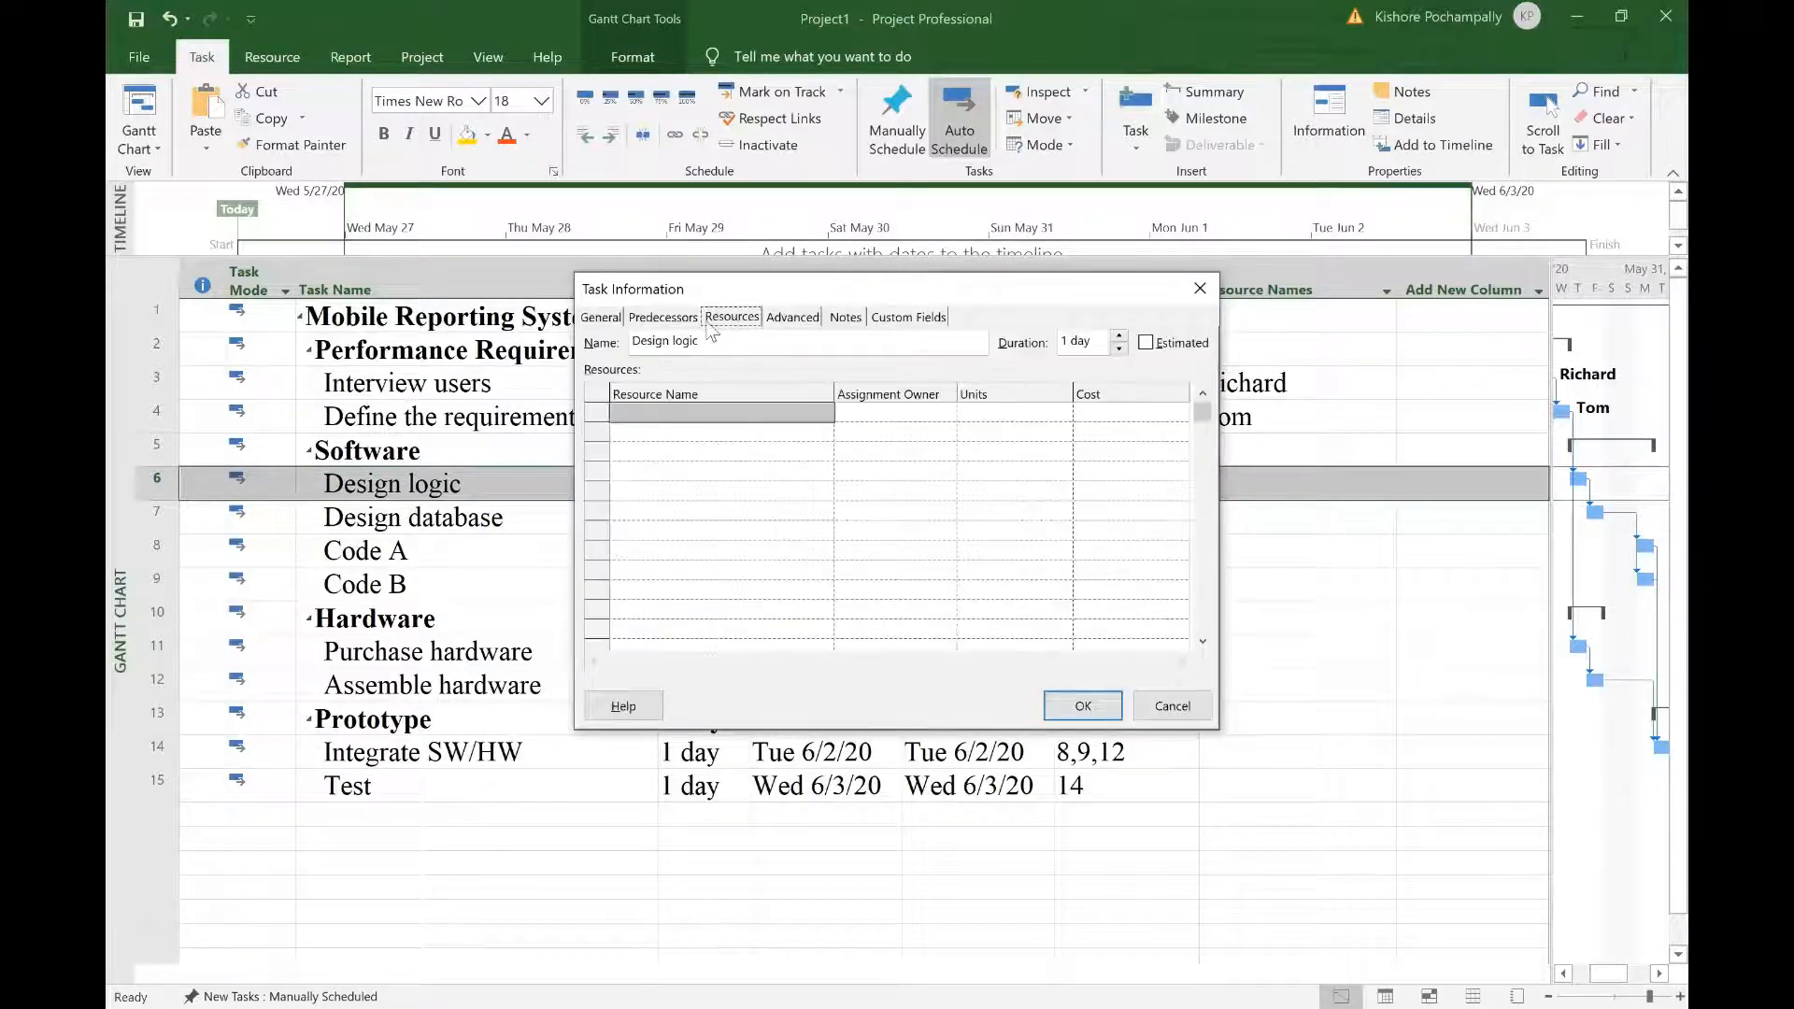
pyautogui.click(824, 411)
pyautogui.click(825, 412)
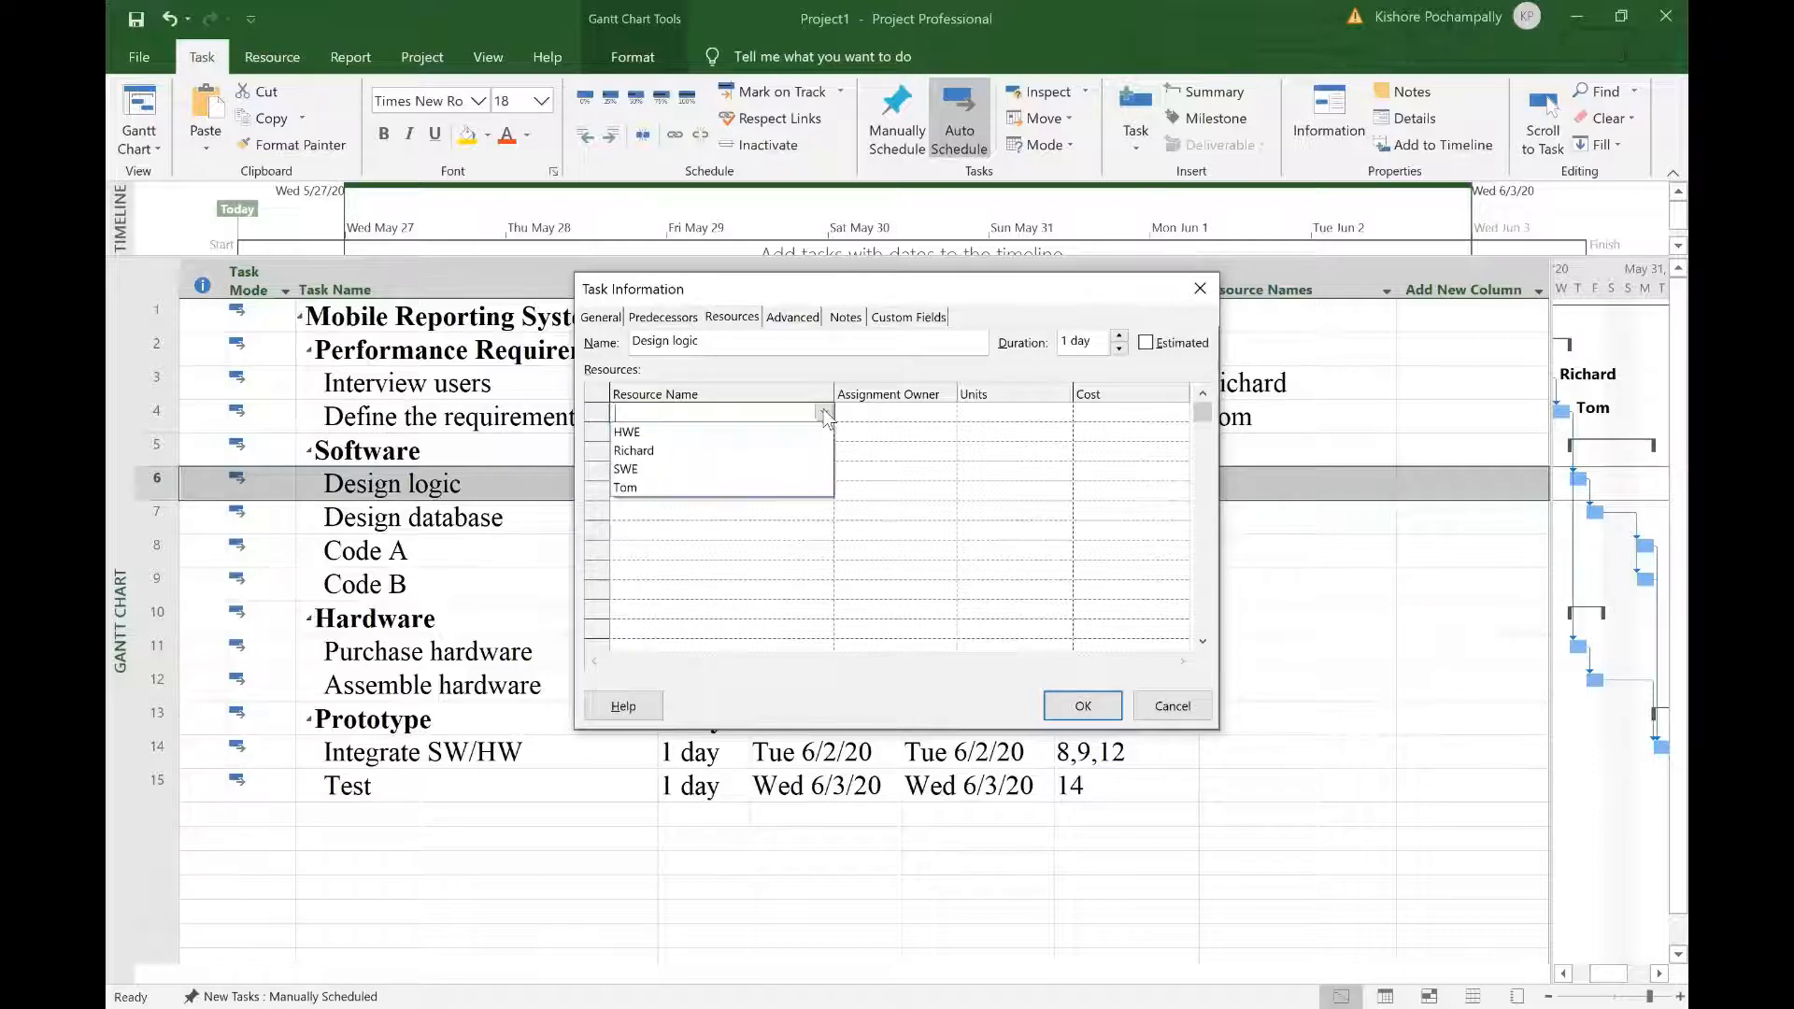
pyautogui.click(772, 467)
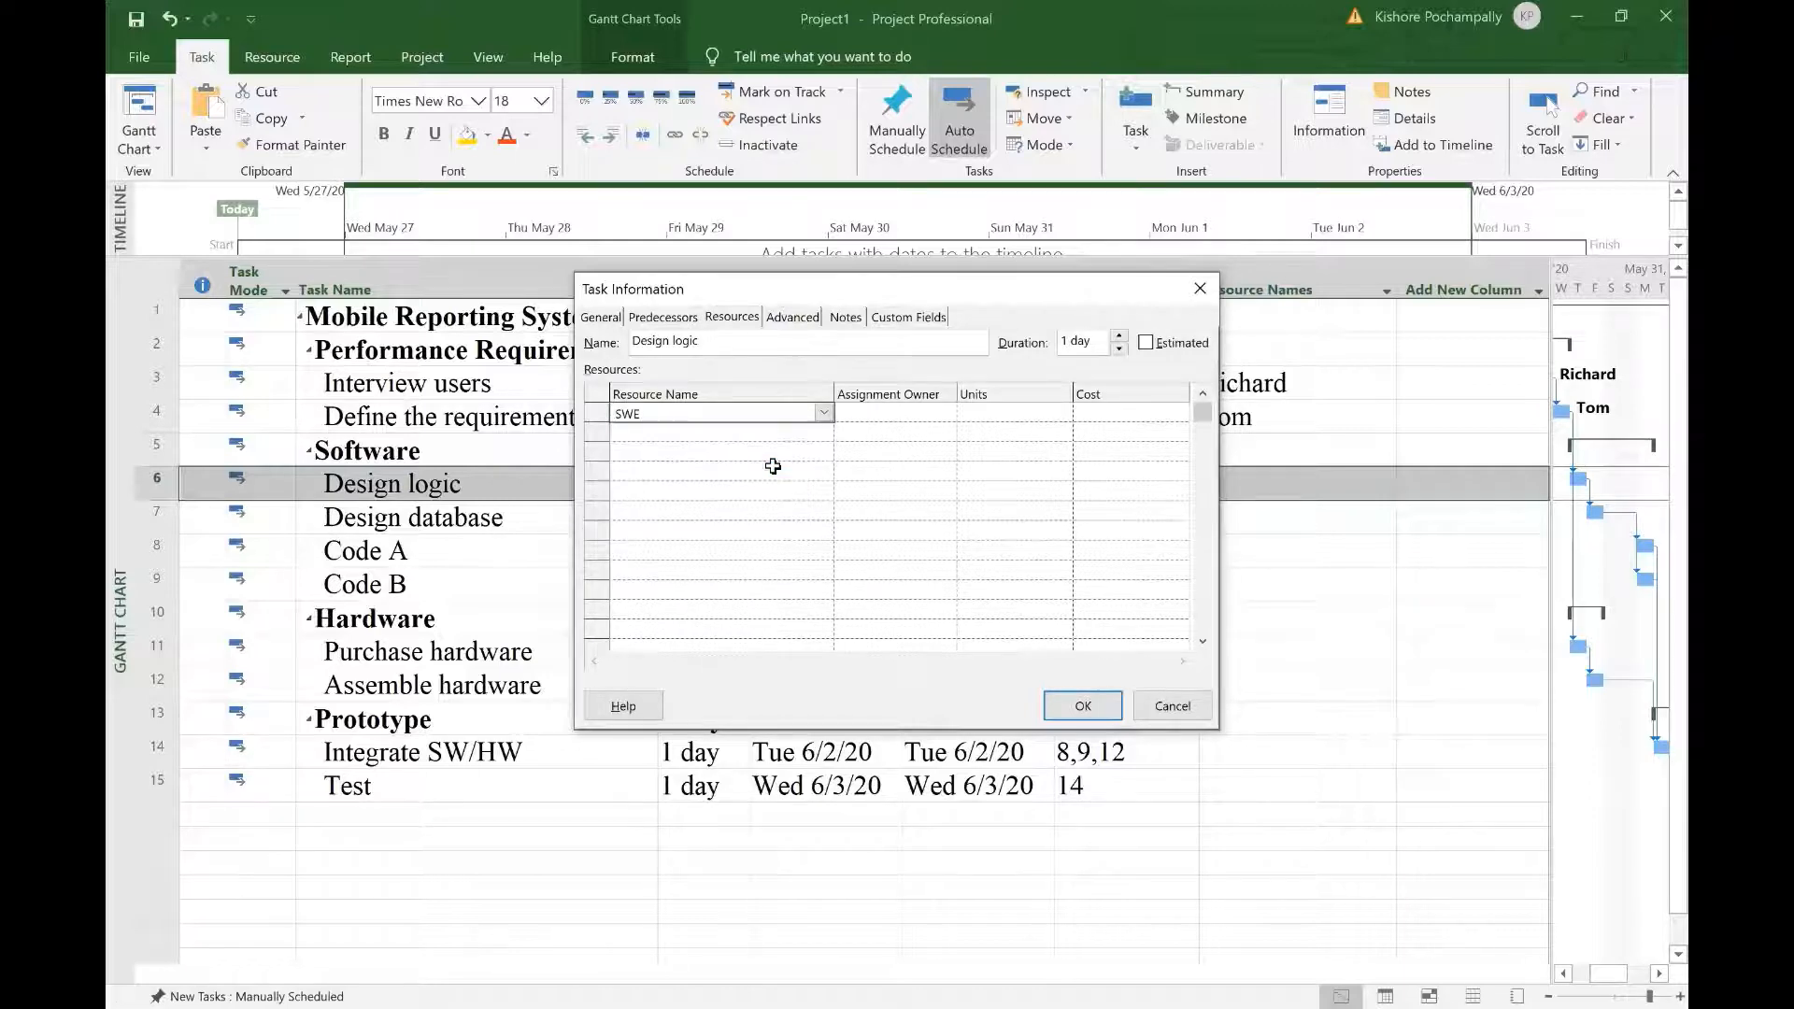
pyautogui.click(1030, 411)
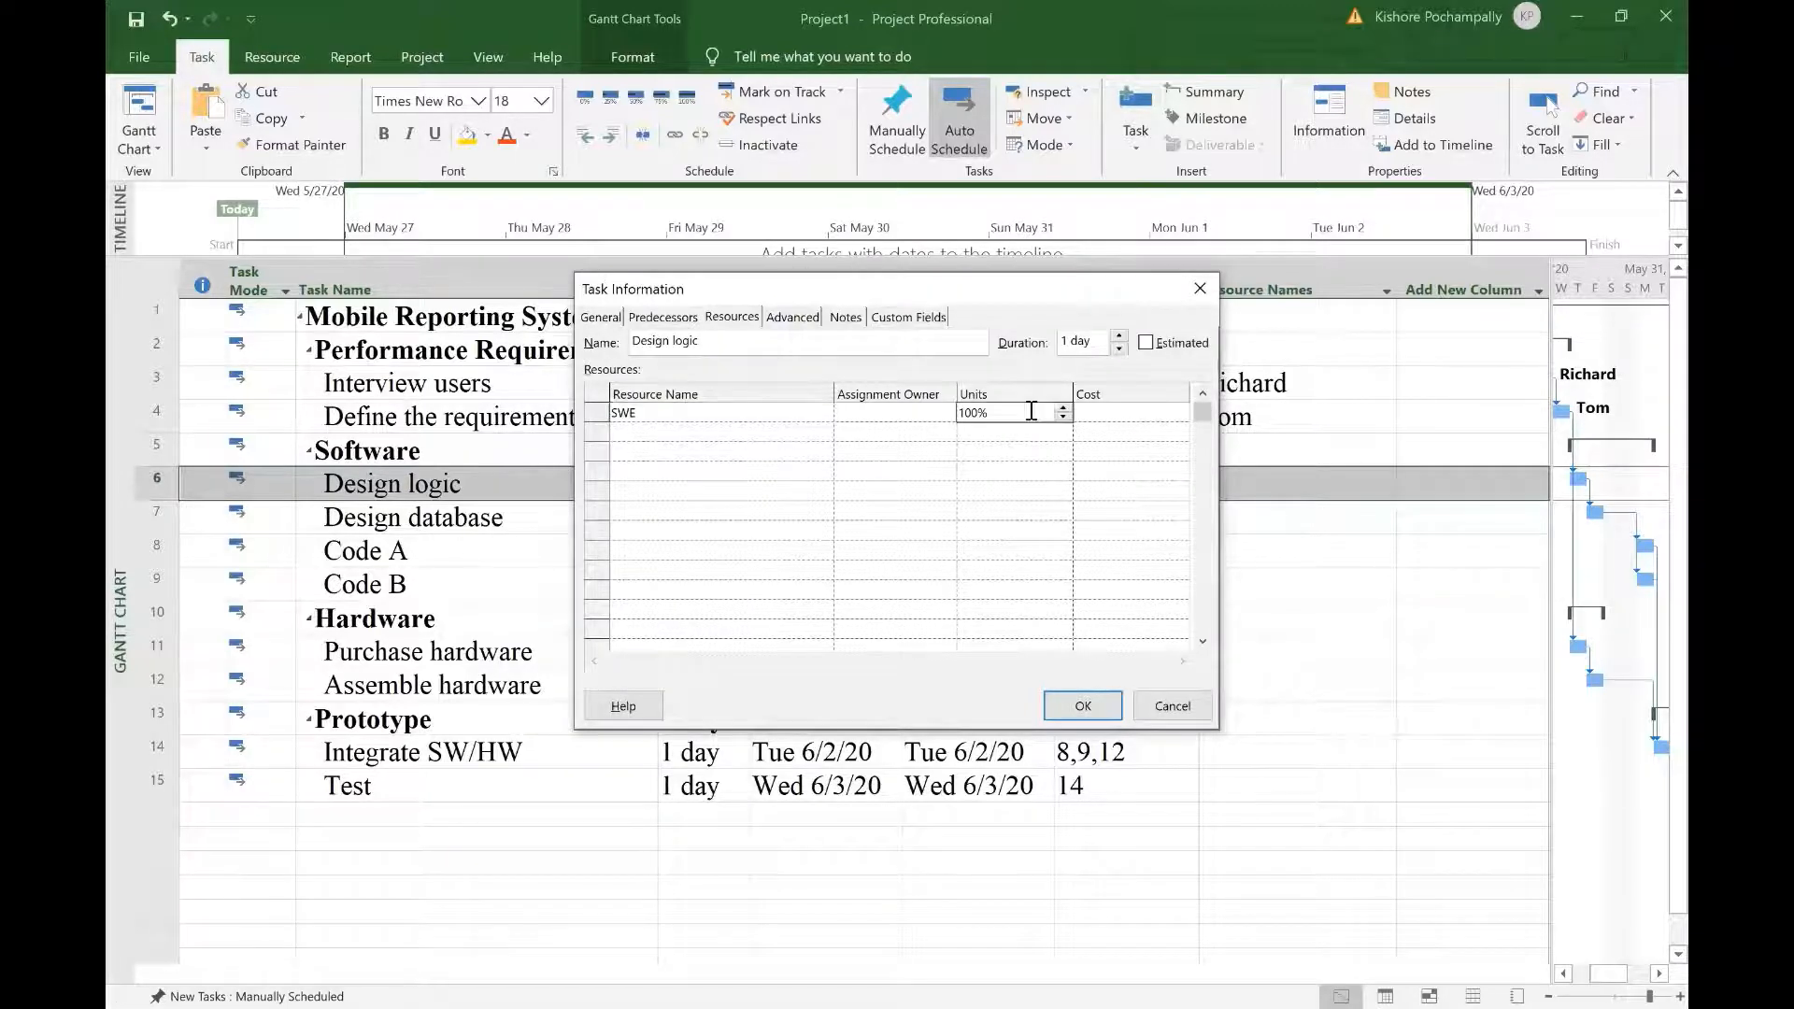
pyautogui.click(1063, 408)
pyautogui.click(1084, 707)
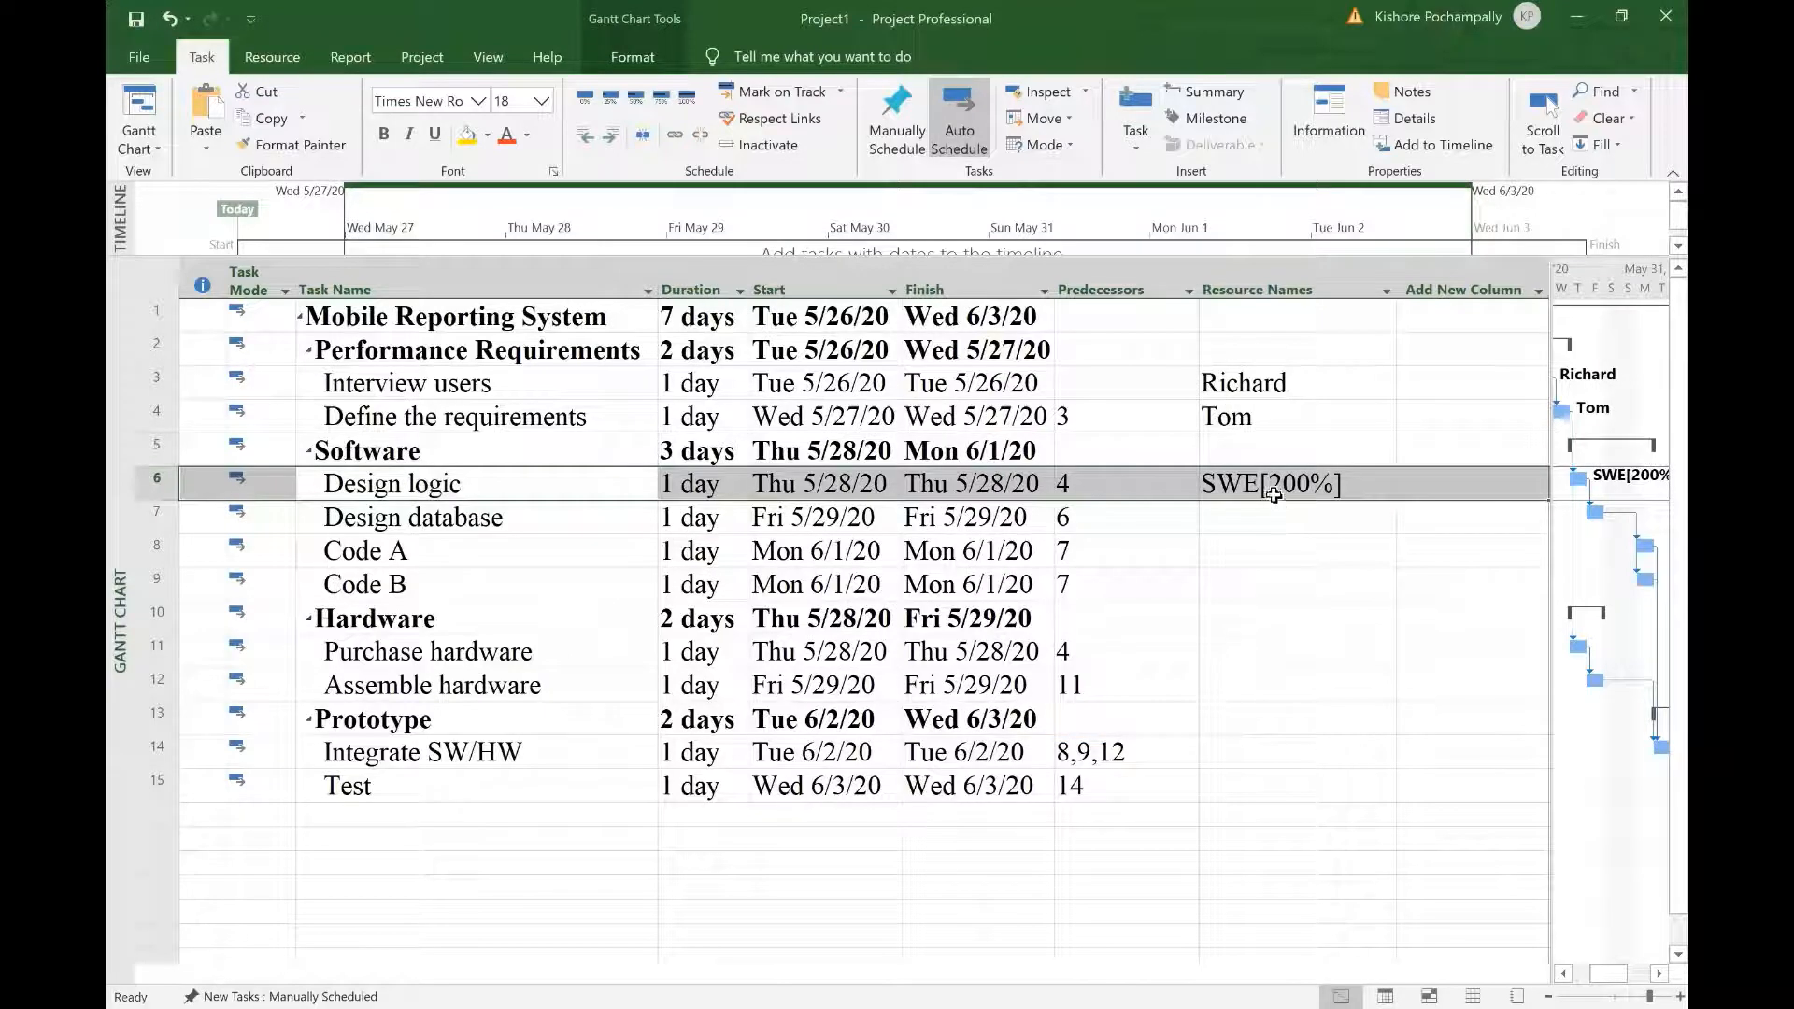
pyautogui.click(1273, 494)
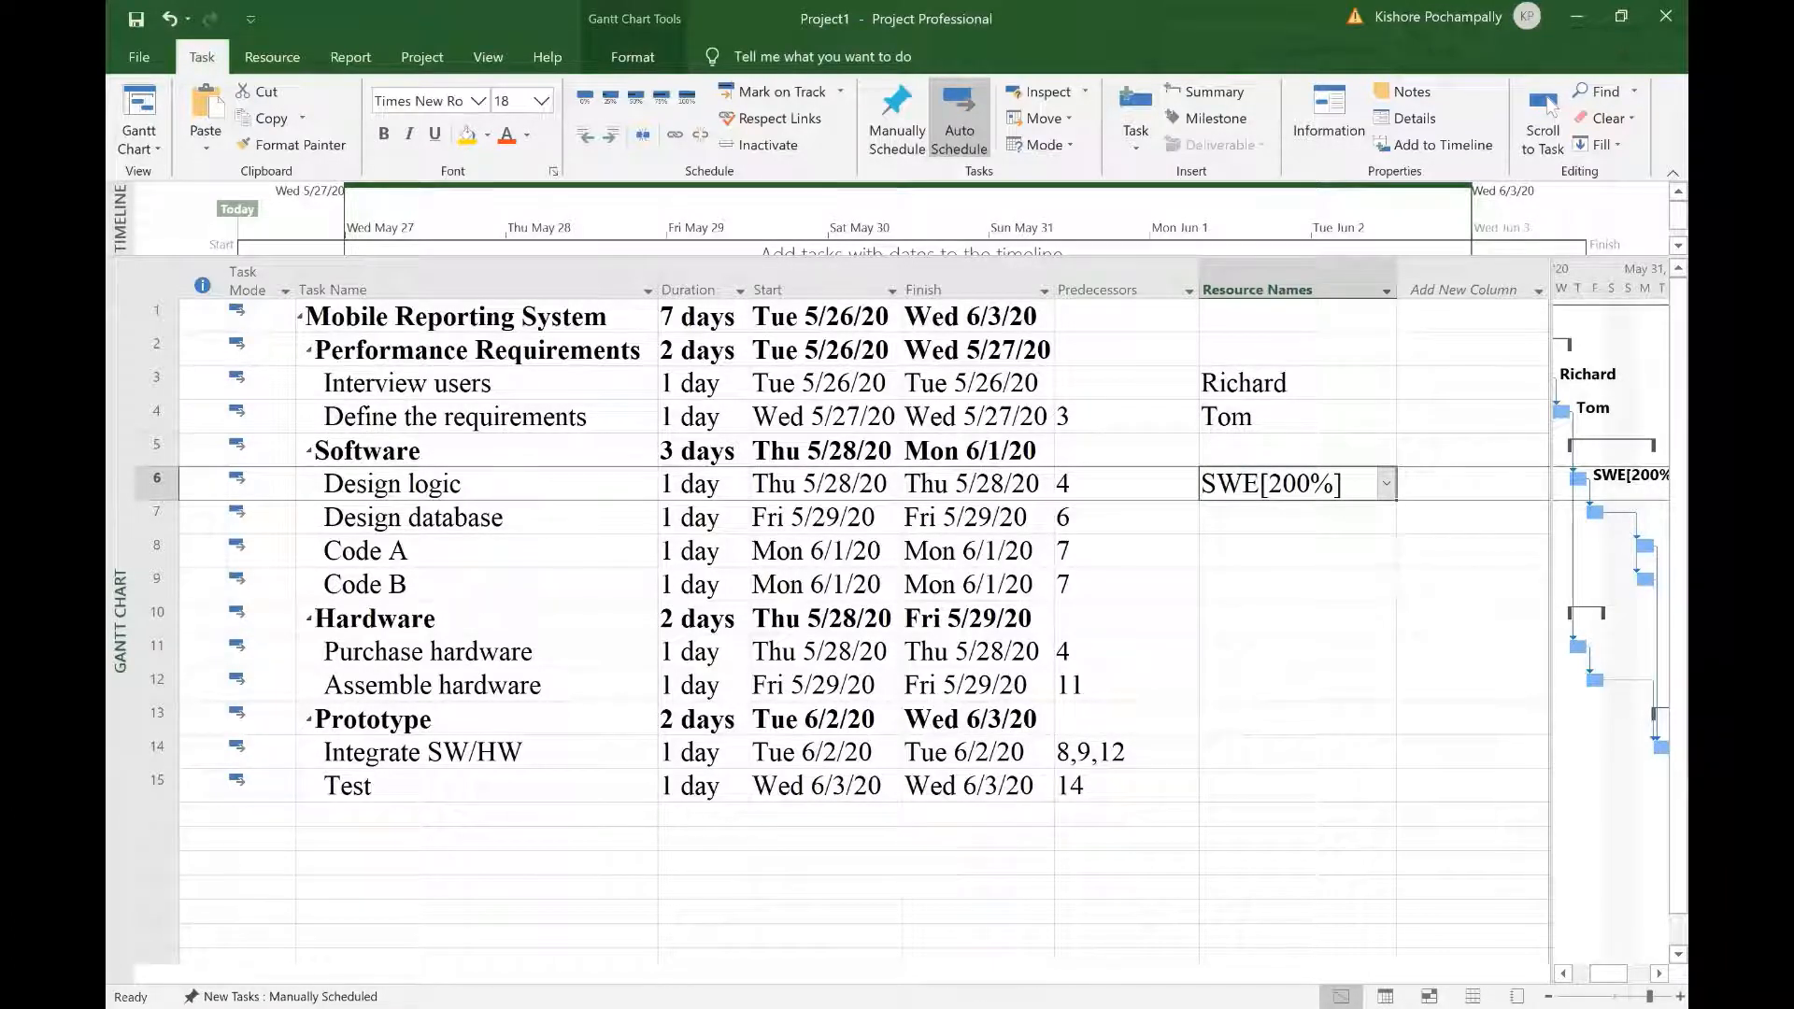
pyautogui.click(1297, 484)
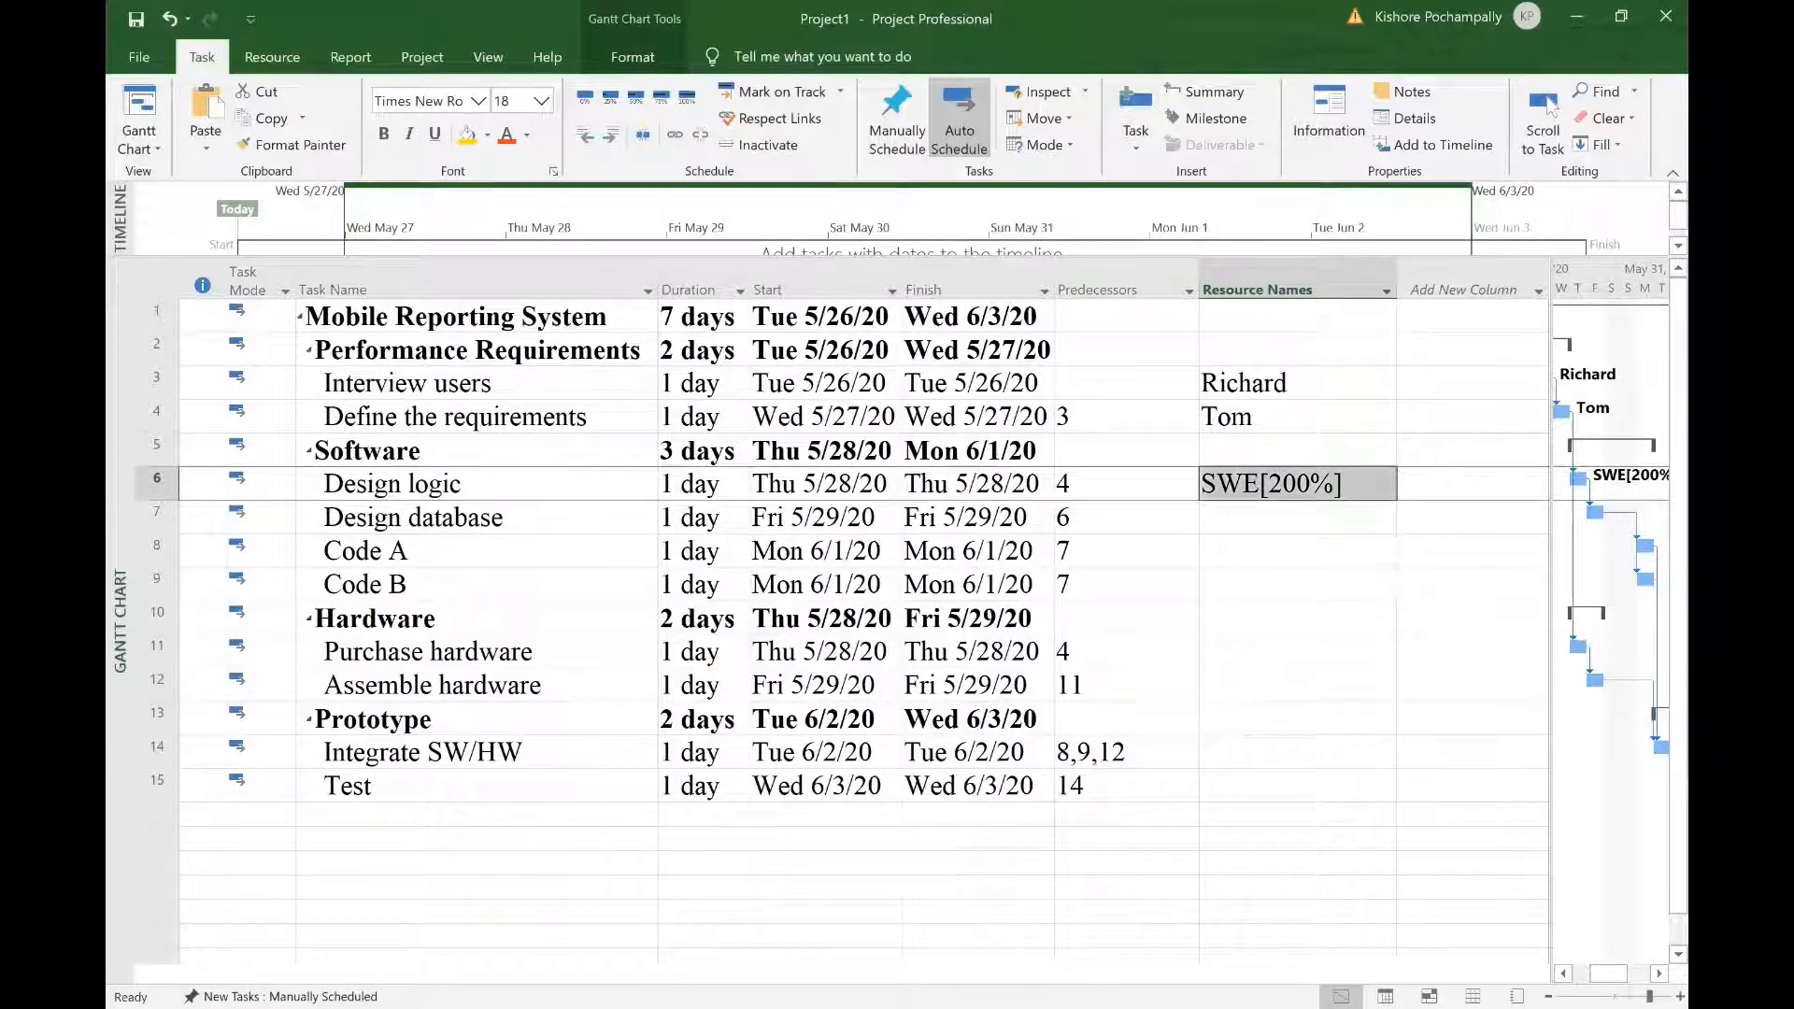
# Step: Assign SWE at 200% units to Design database
pyautogui.click(504, 519)
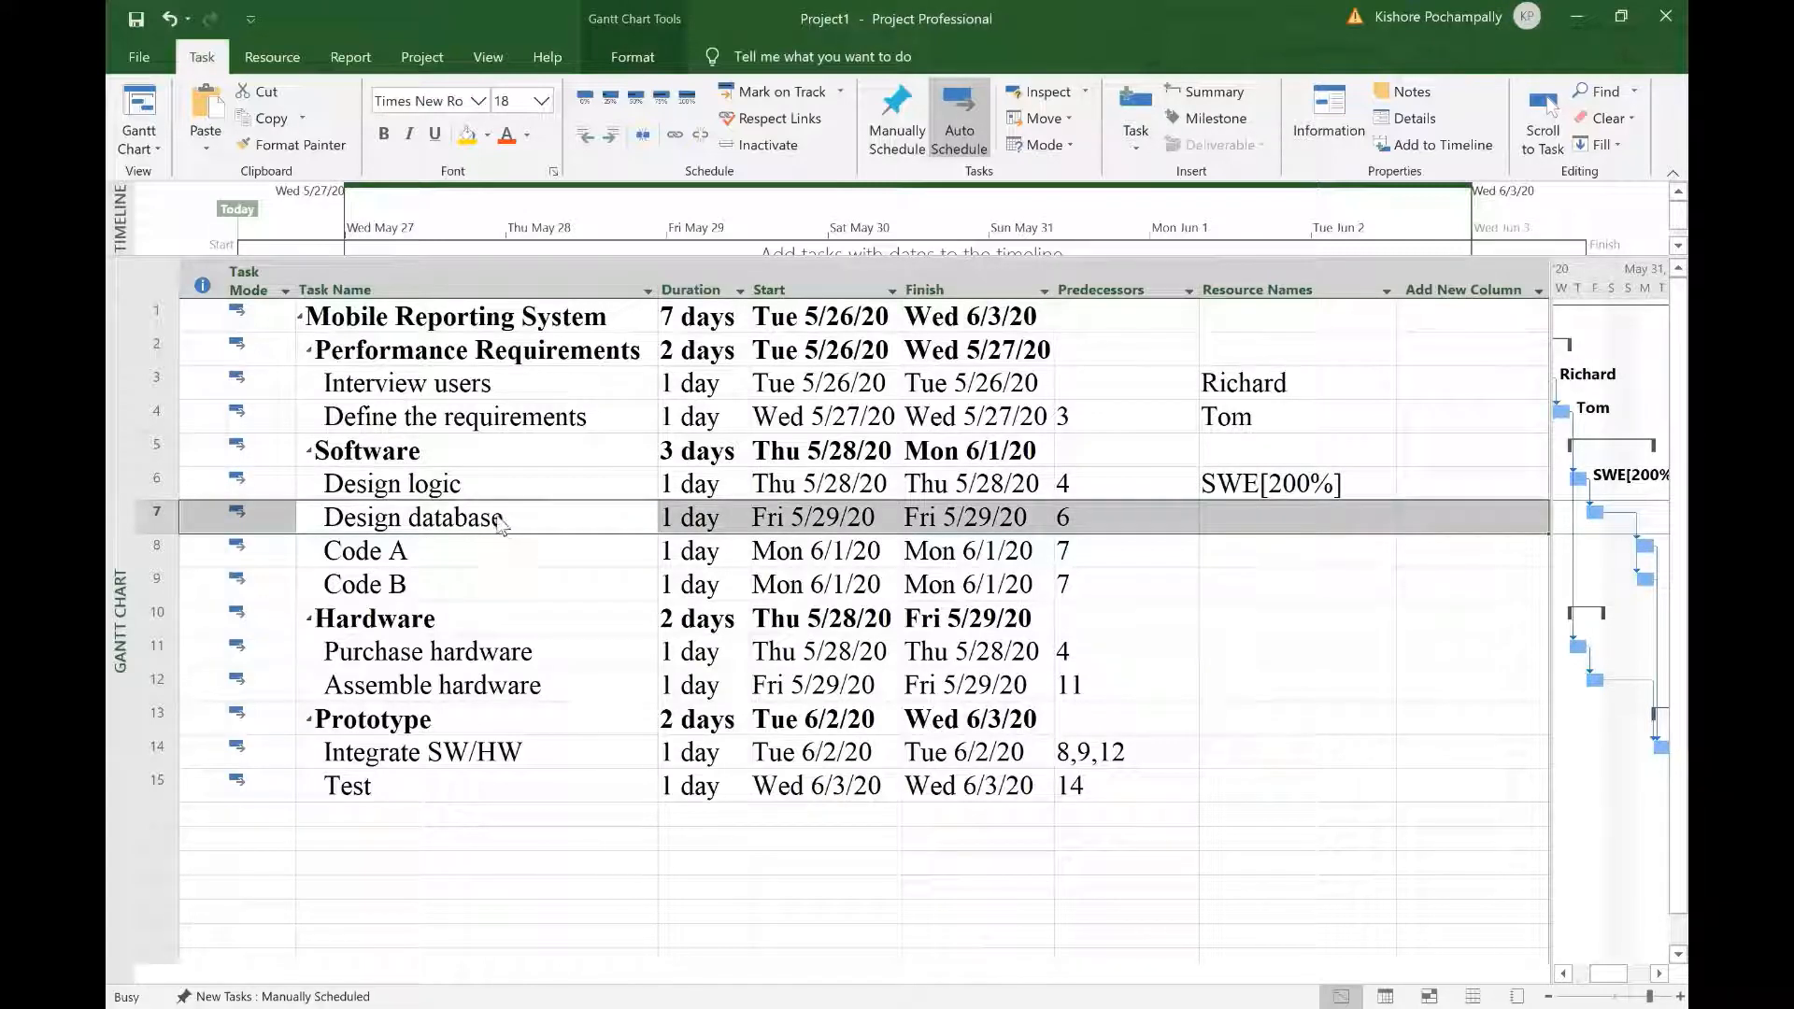
pyautogui.doubleClick(502, 520)
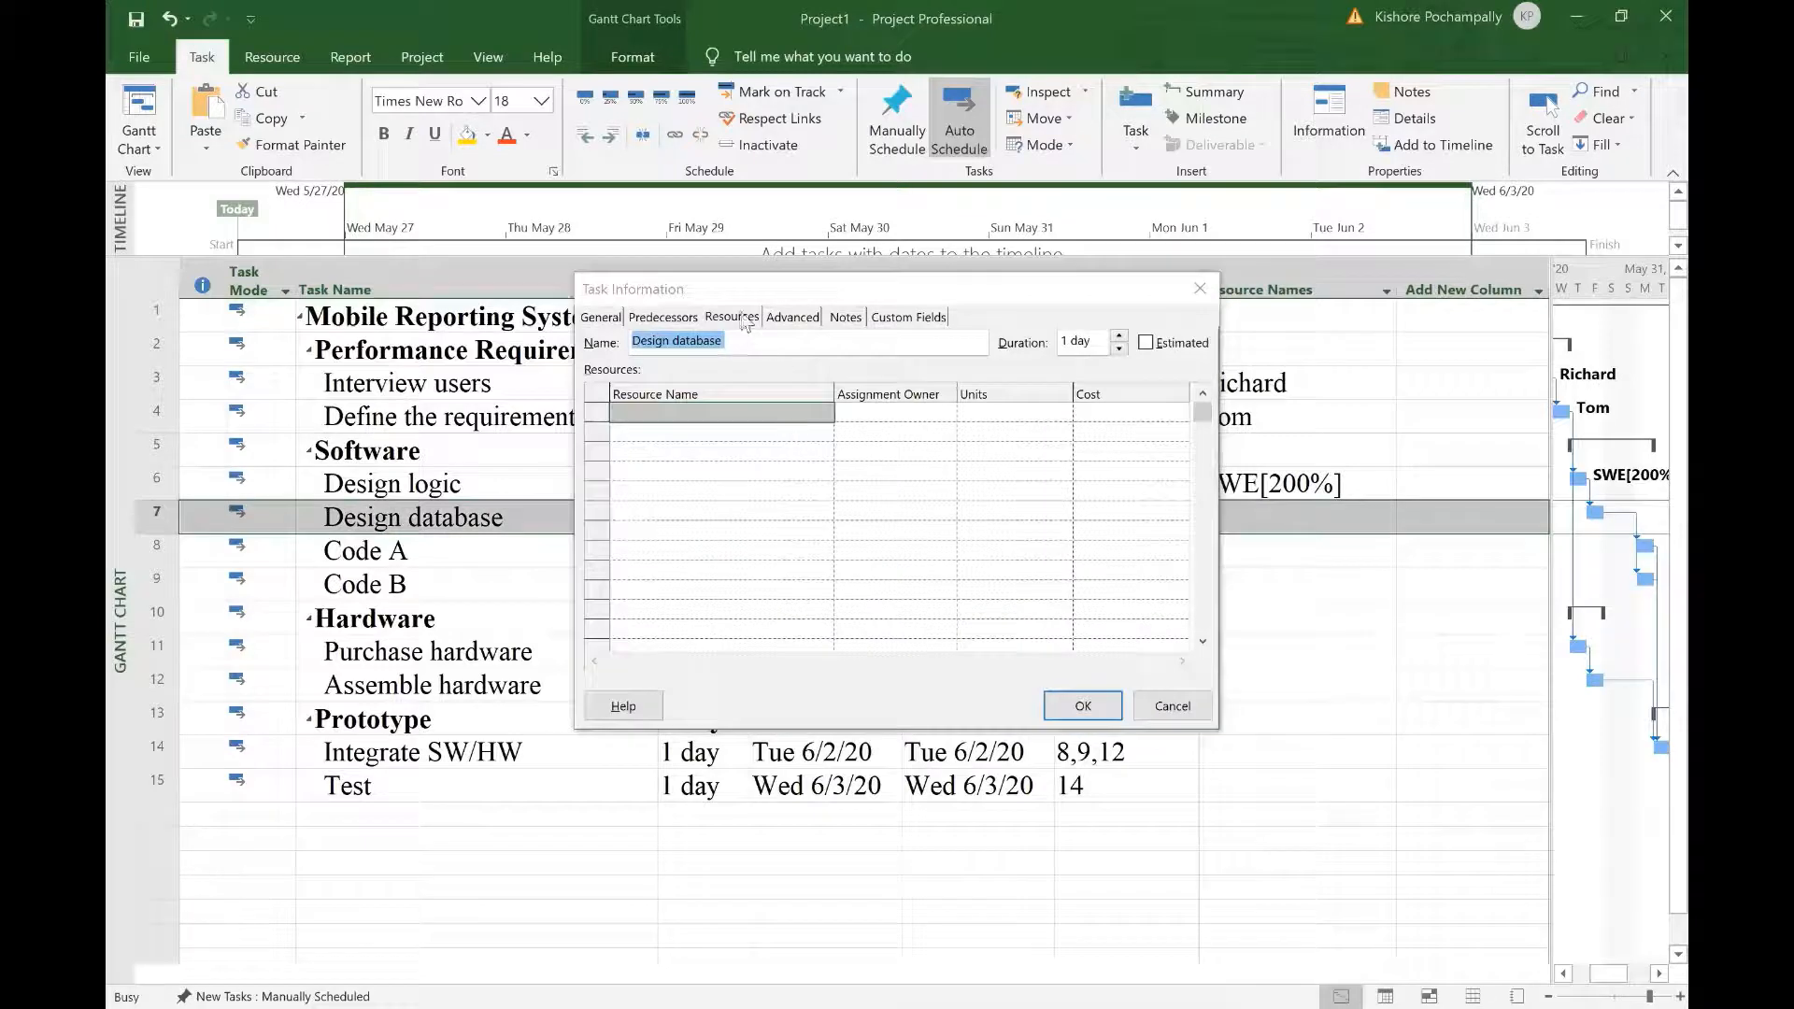
pyautogui.click(809, 414)
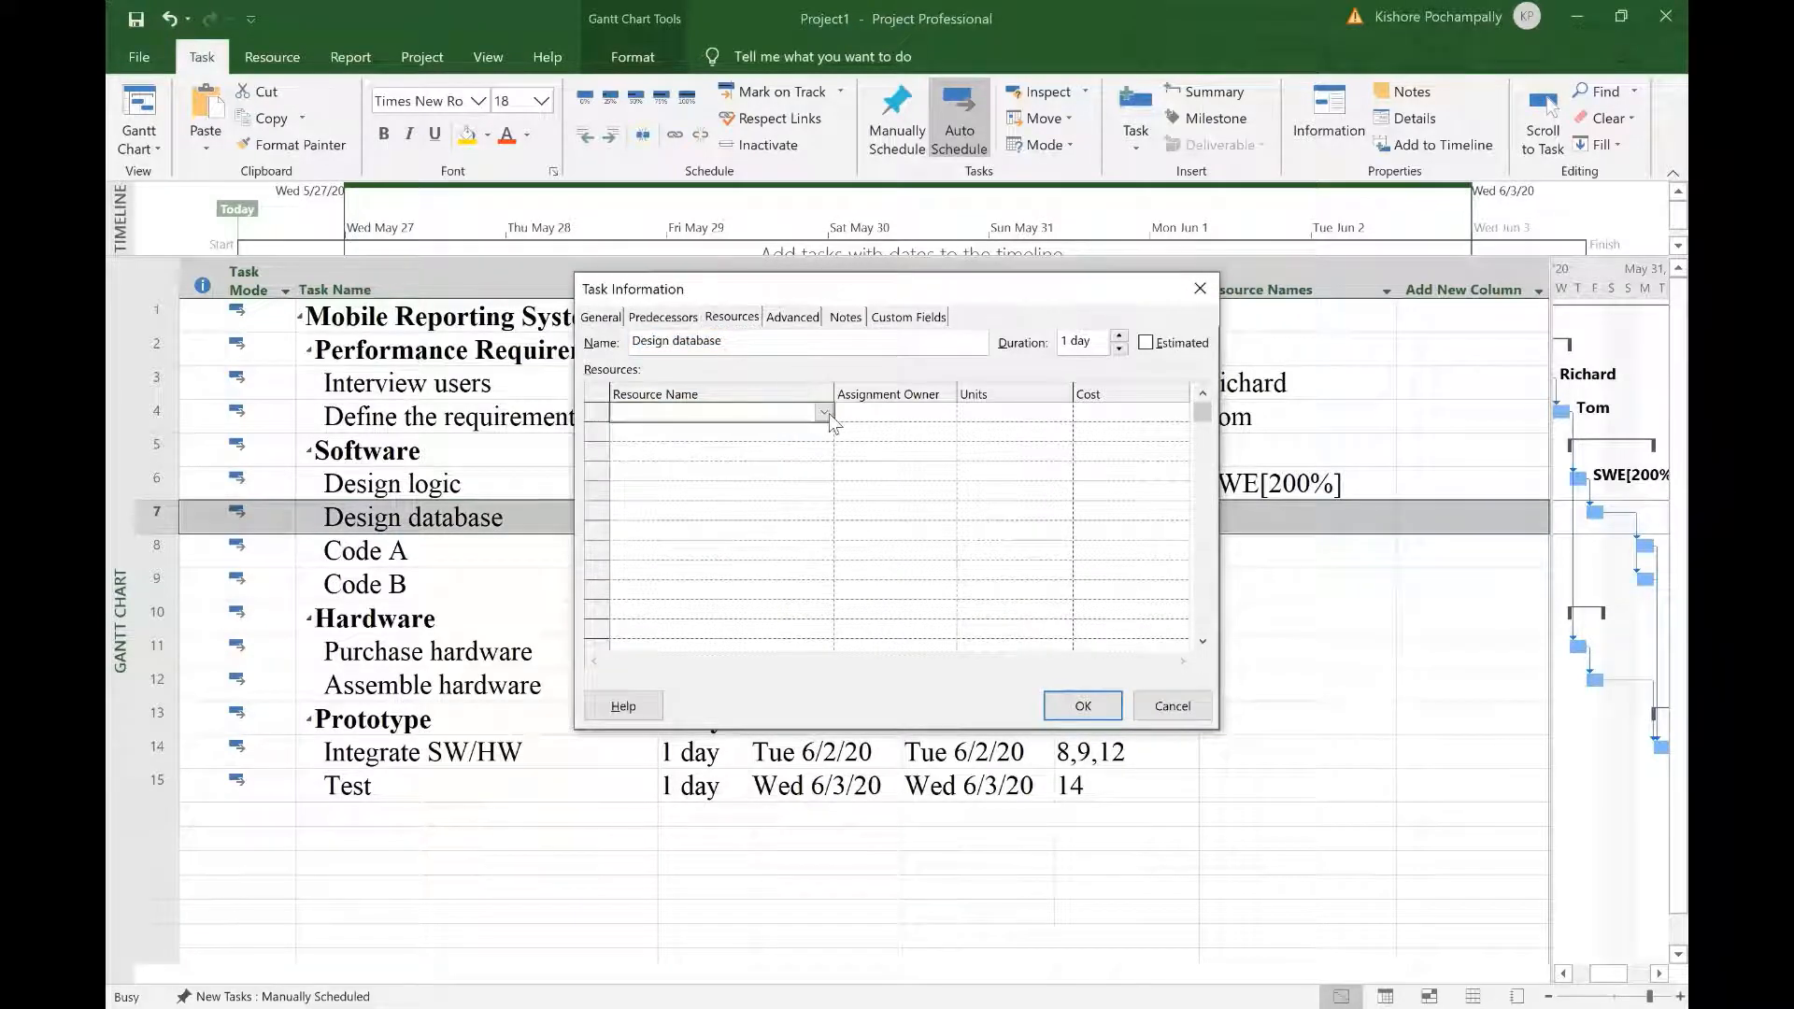
pyautogui.click(824, 412)
pyautogui.click(779, 476)
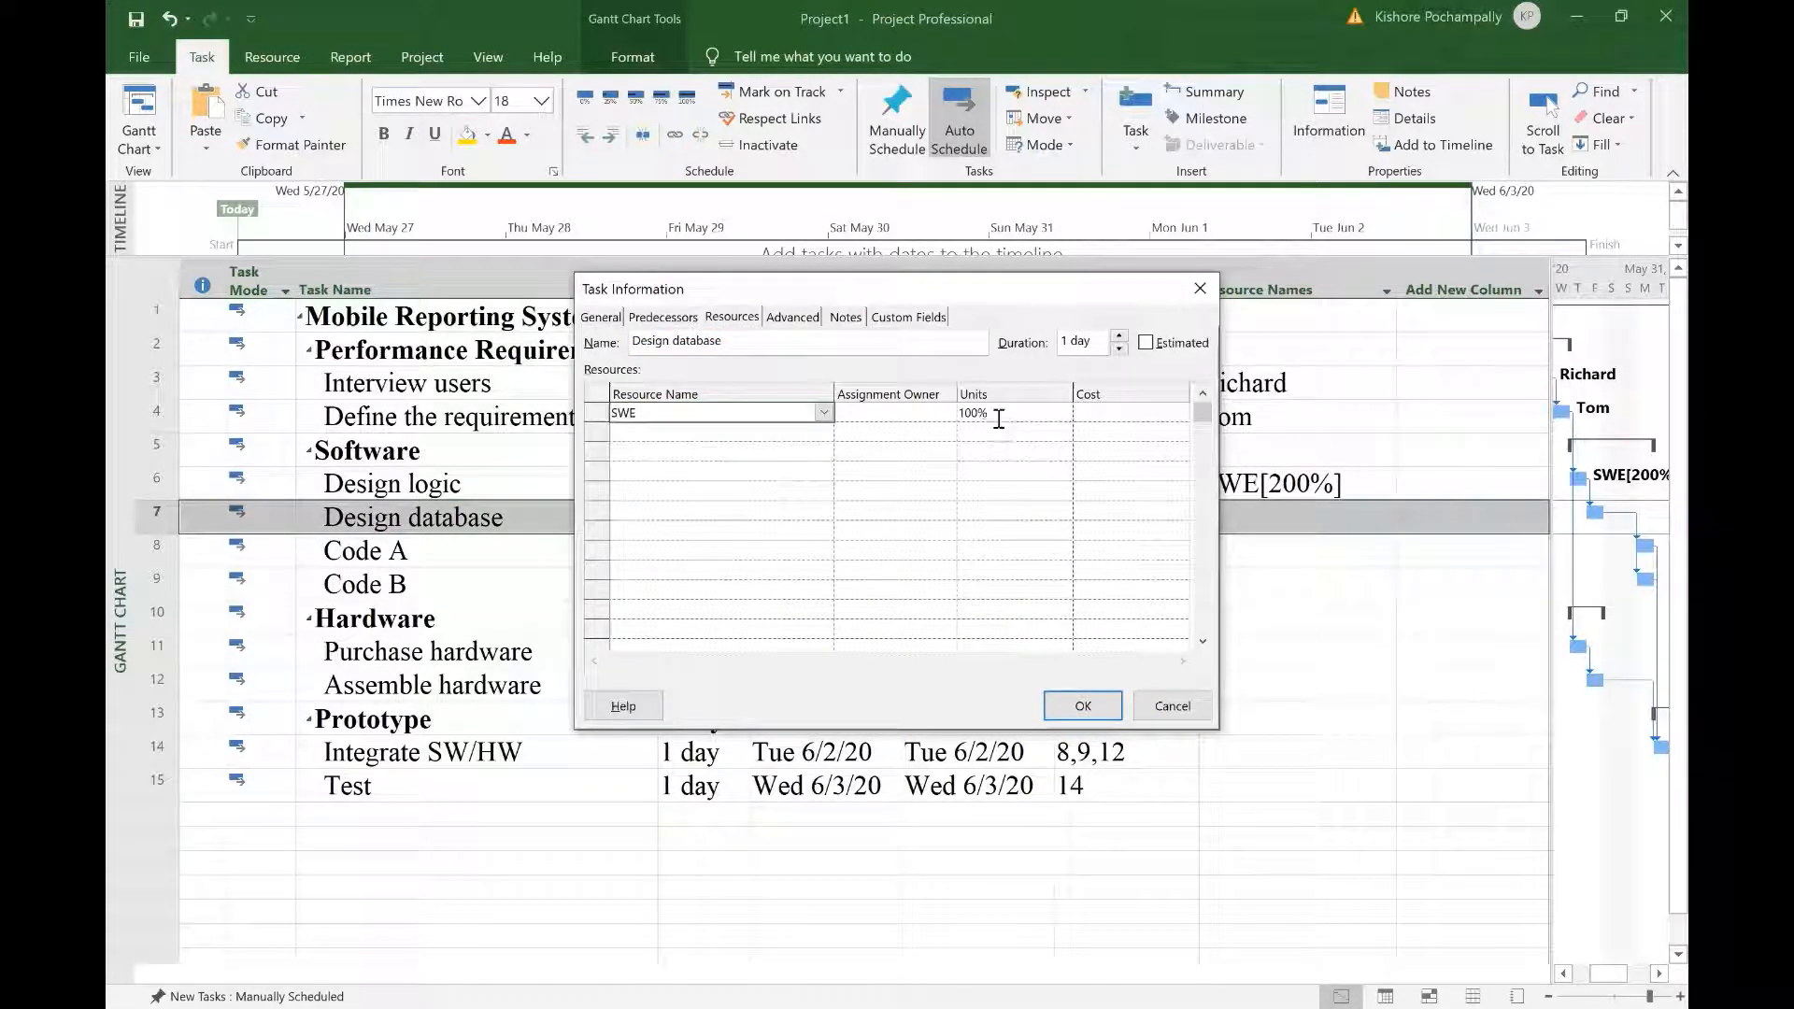
pyautogui.click(995, 412)
pyautogui.click(1066, 417)
pyautogui.click(1064, 408)
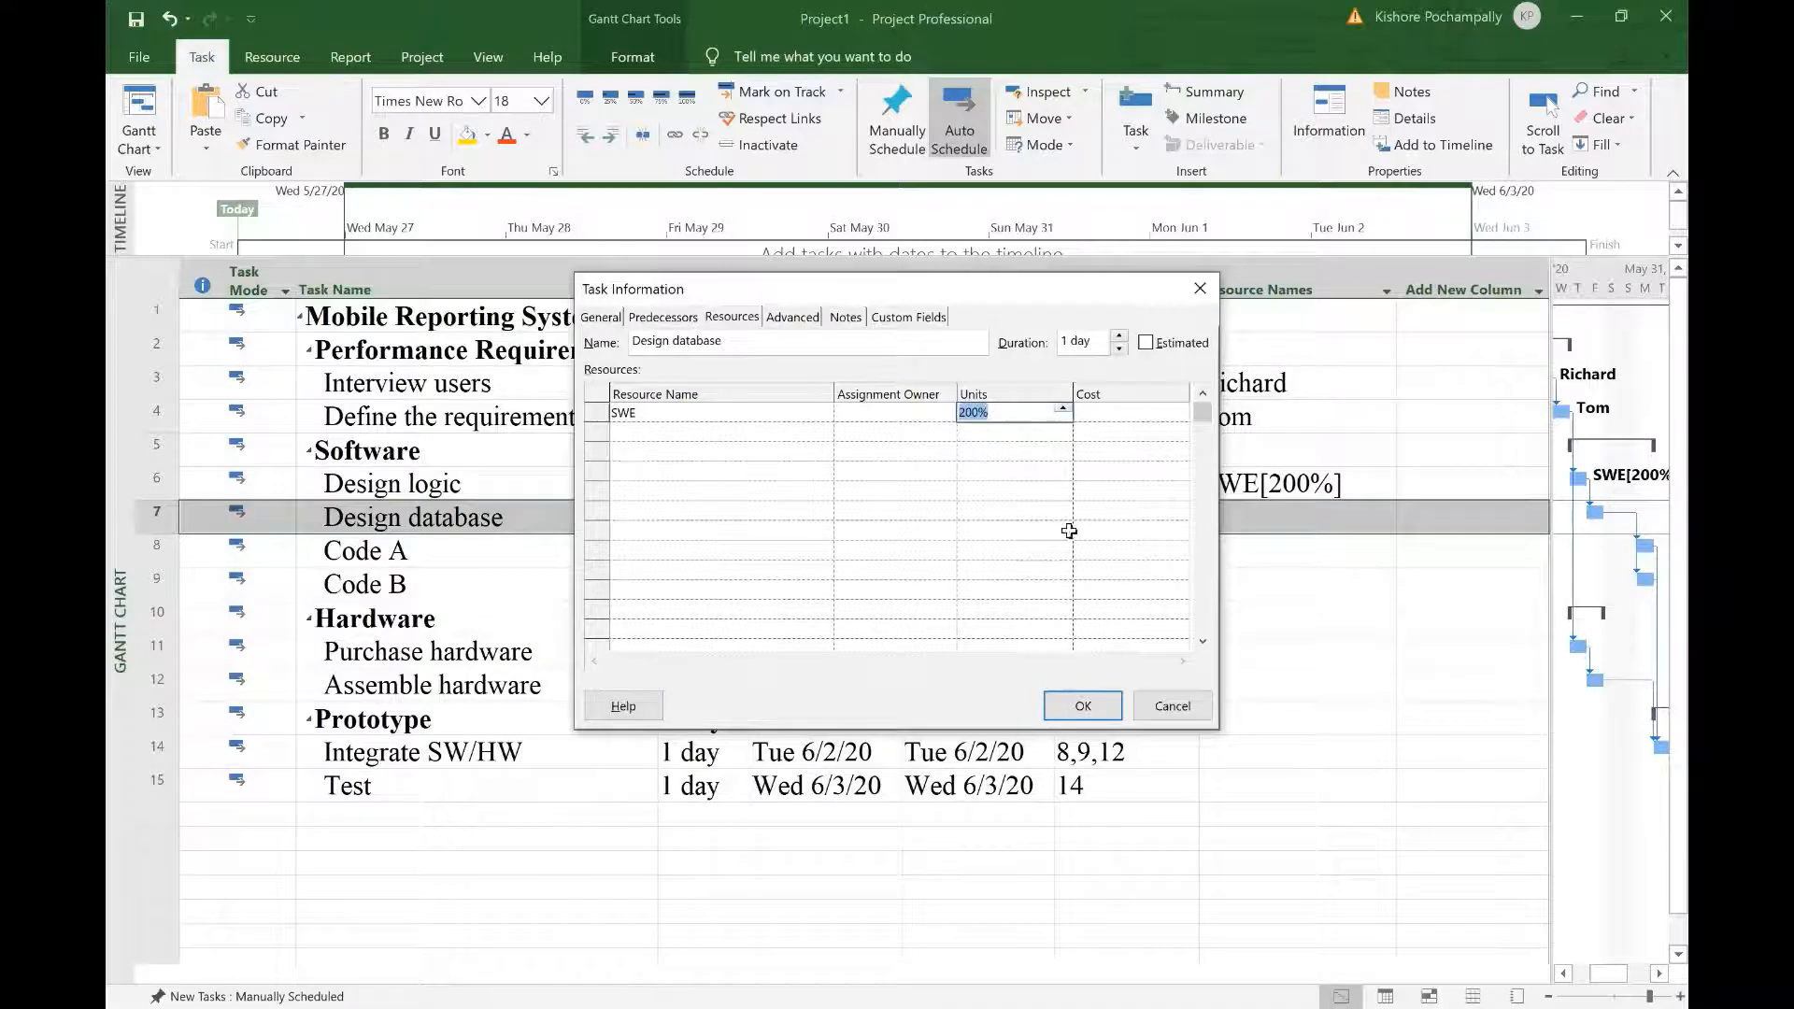
pyautogui.click(1083, 707)
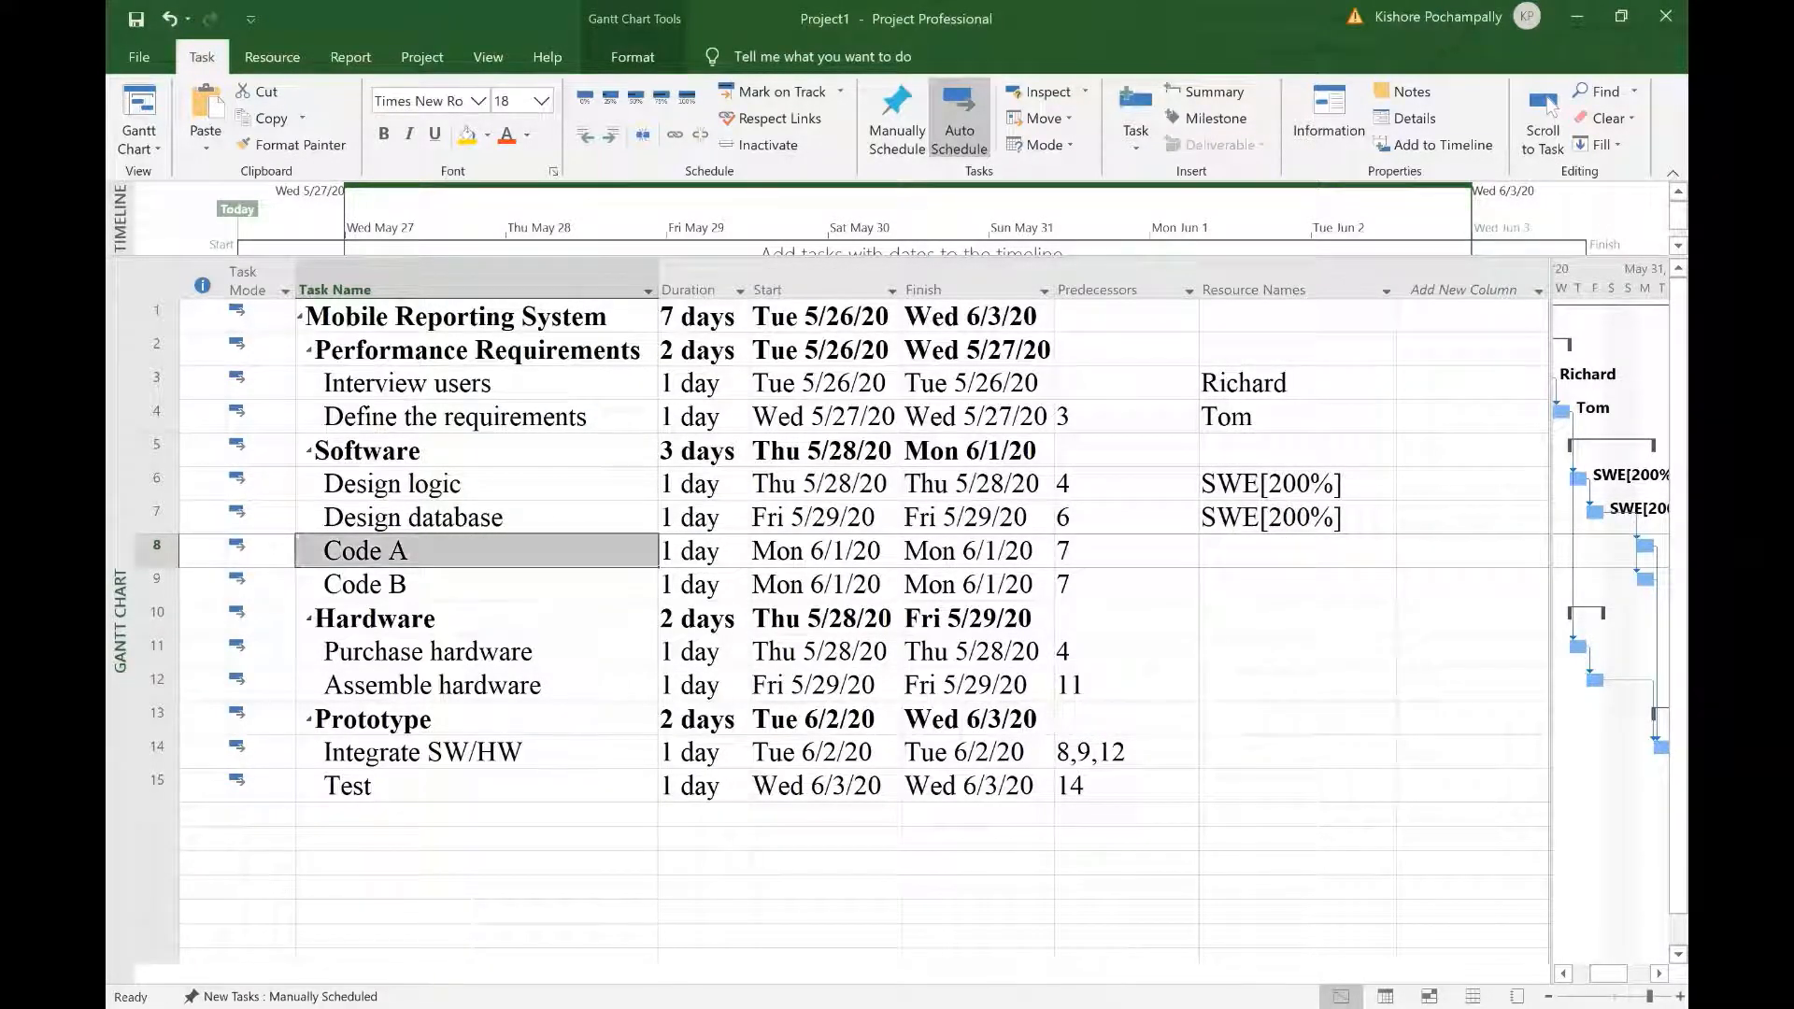
# Step: Assign SWE at 150% units to Code A
pyautogui.click(647, 562)
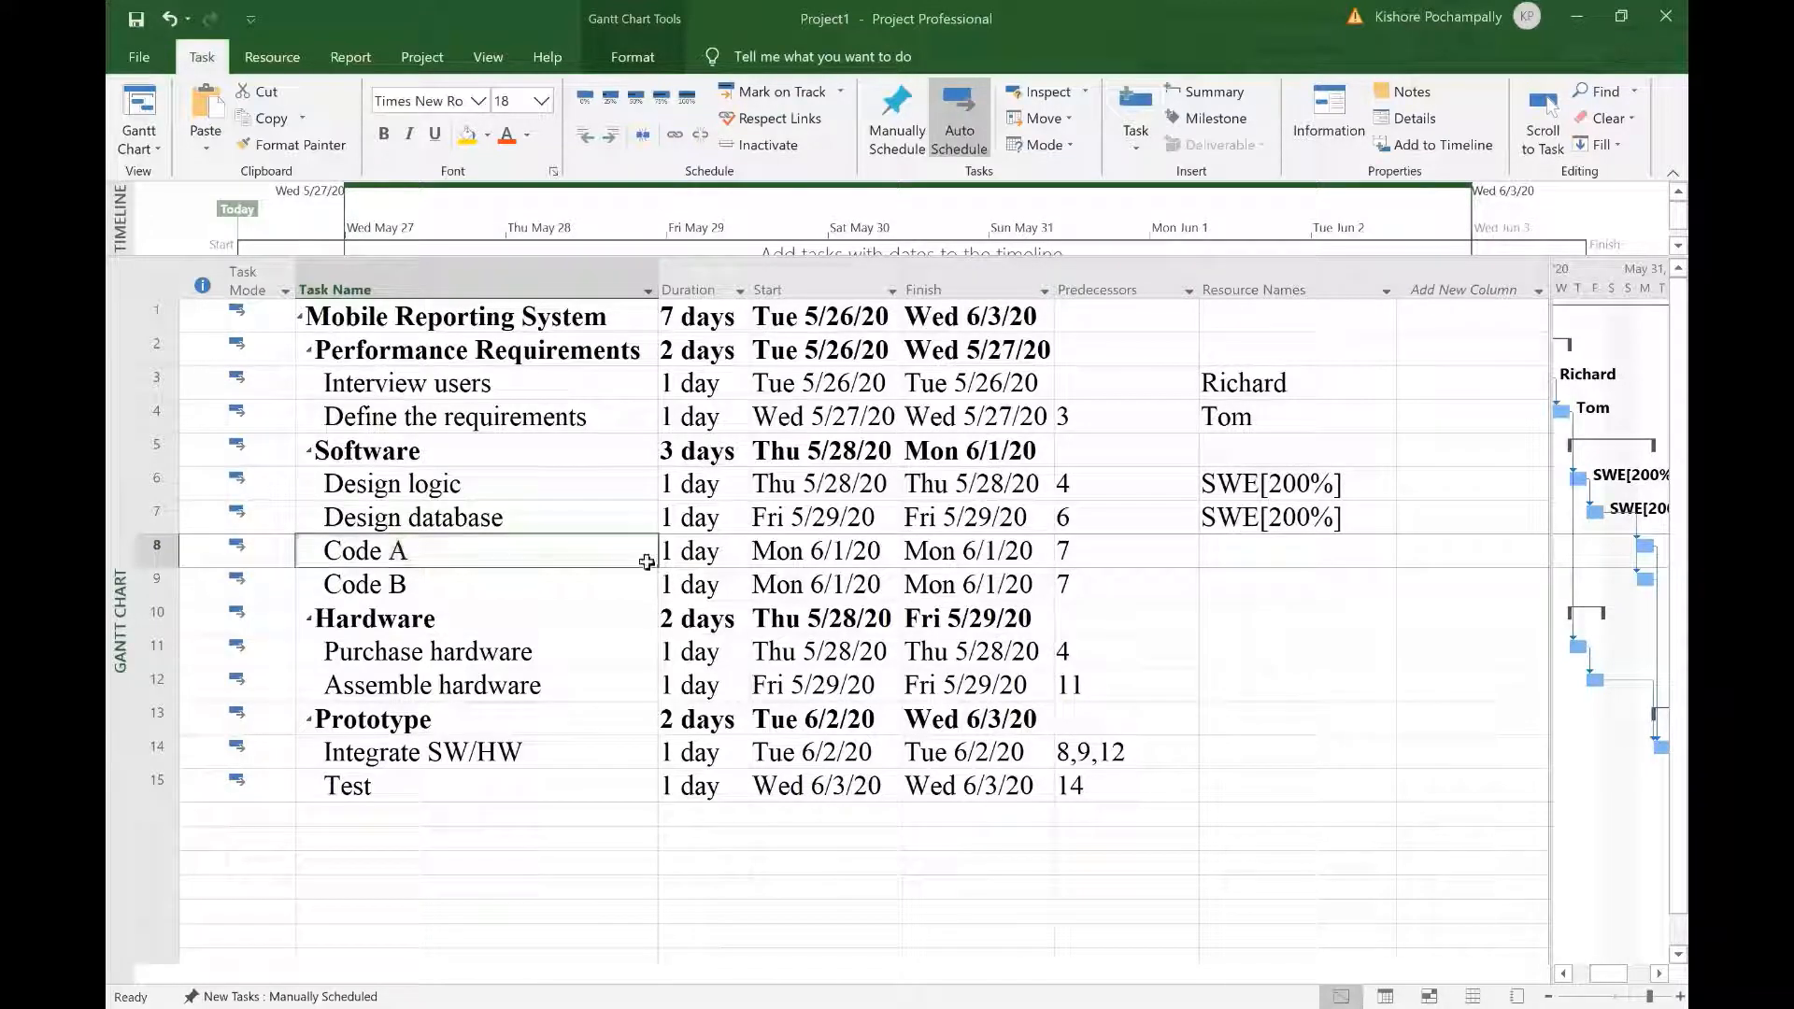
pyautogui.doubleClick(613, 552)
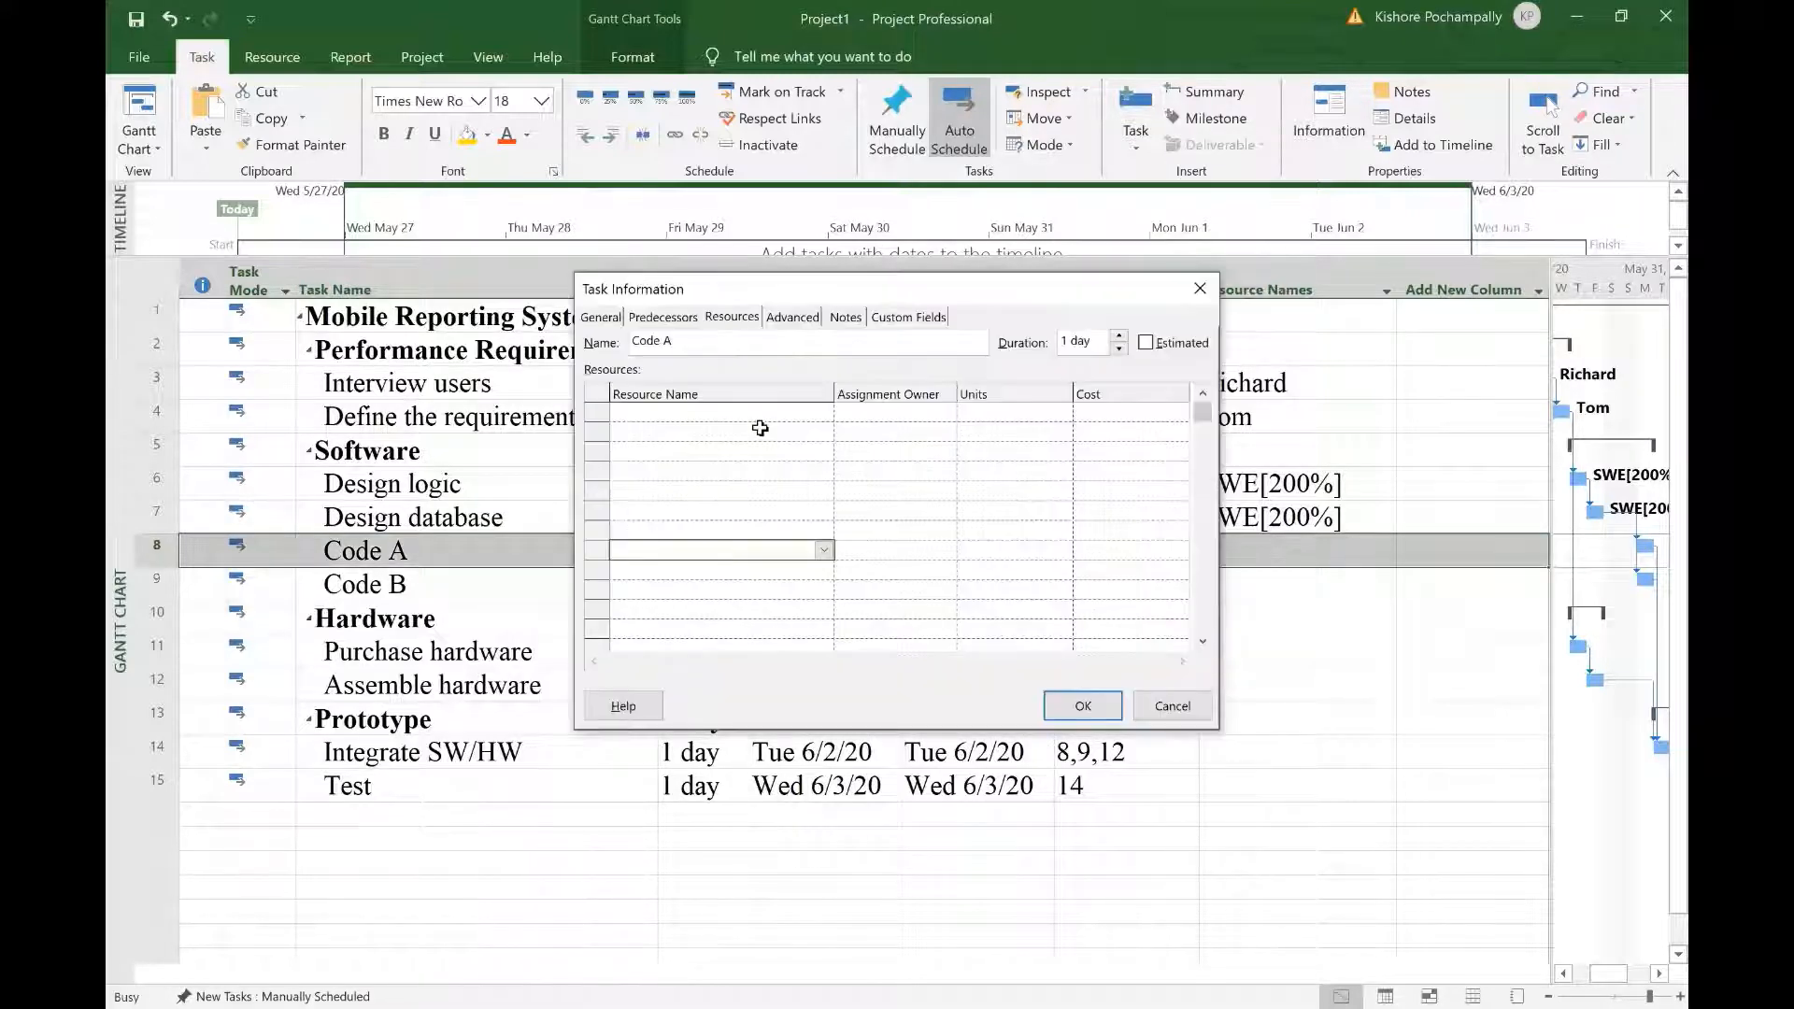
pyautogui.click(797, 412)
pyautogui.click(821, 413)
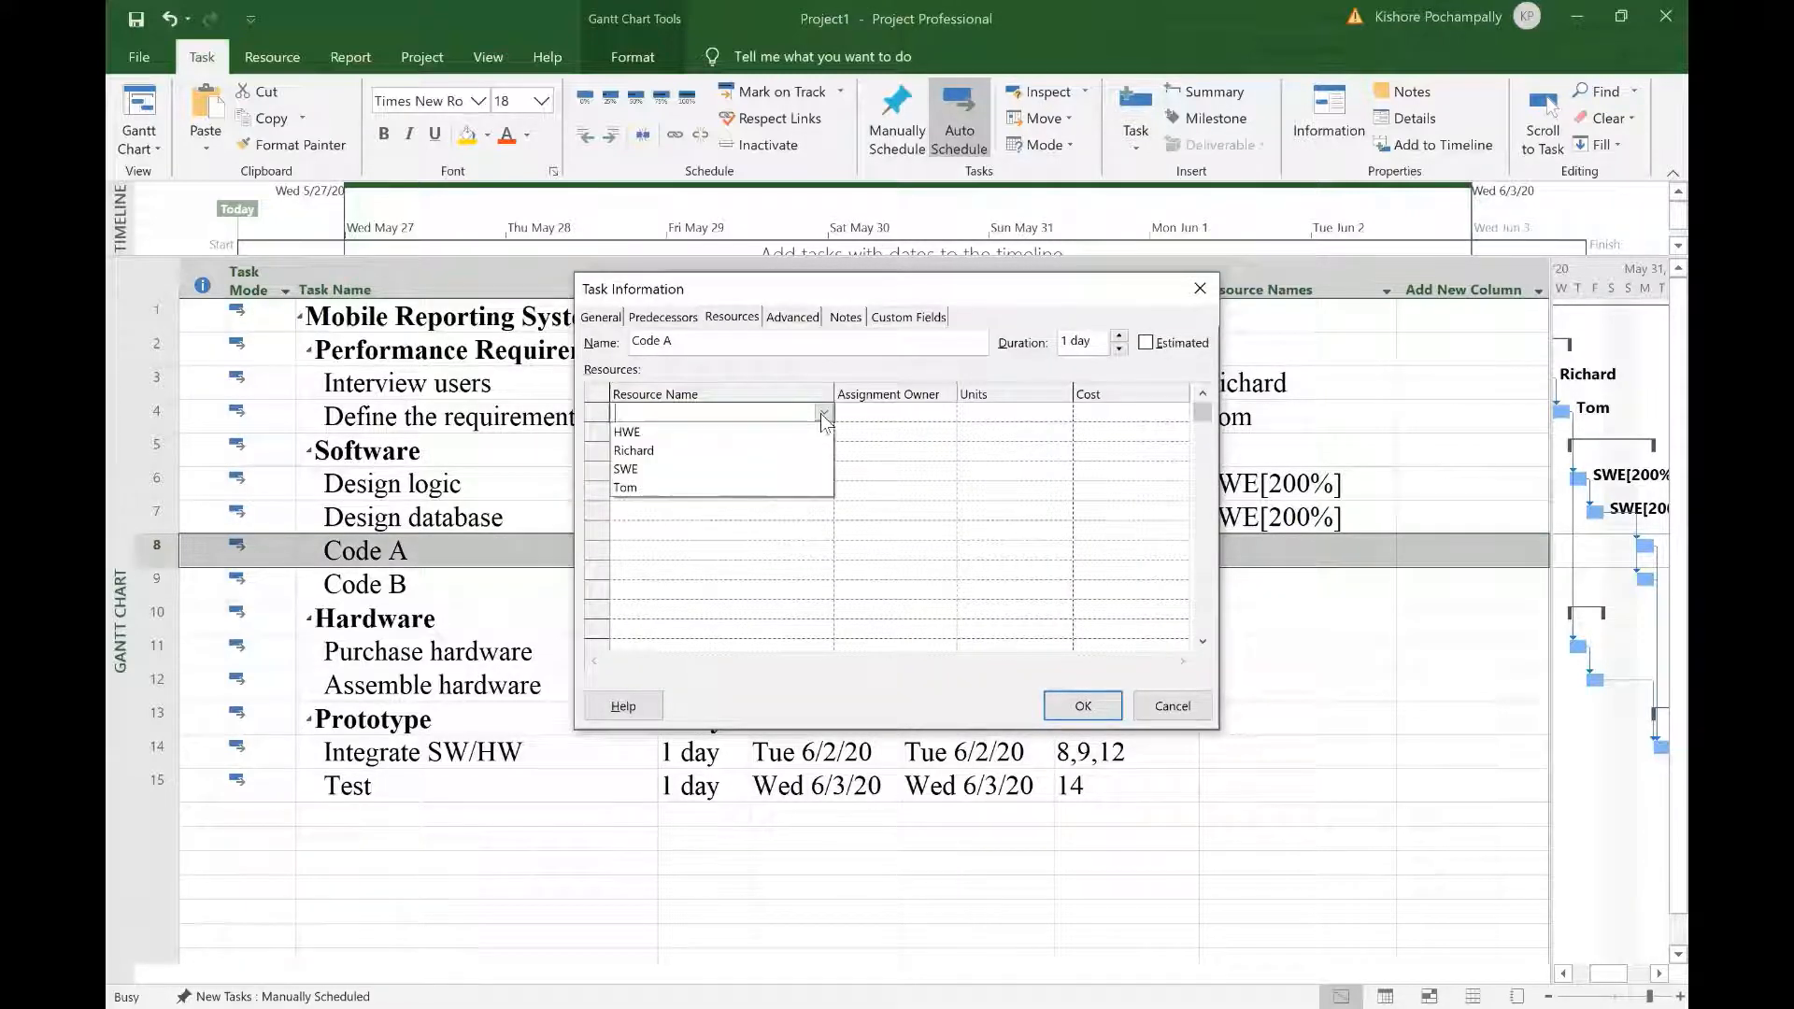
pyautogui.click(776, 466)
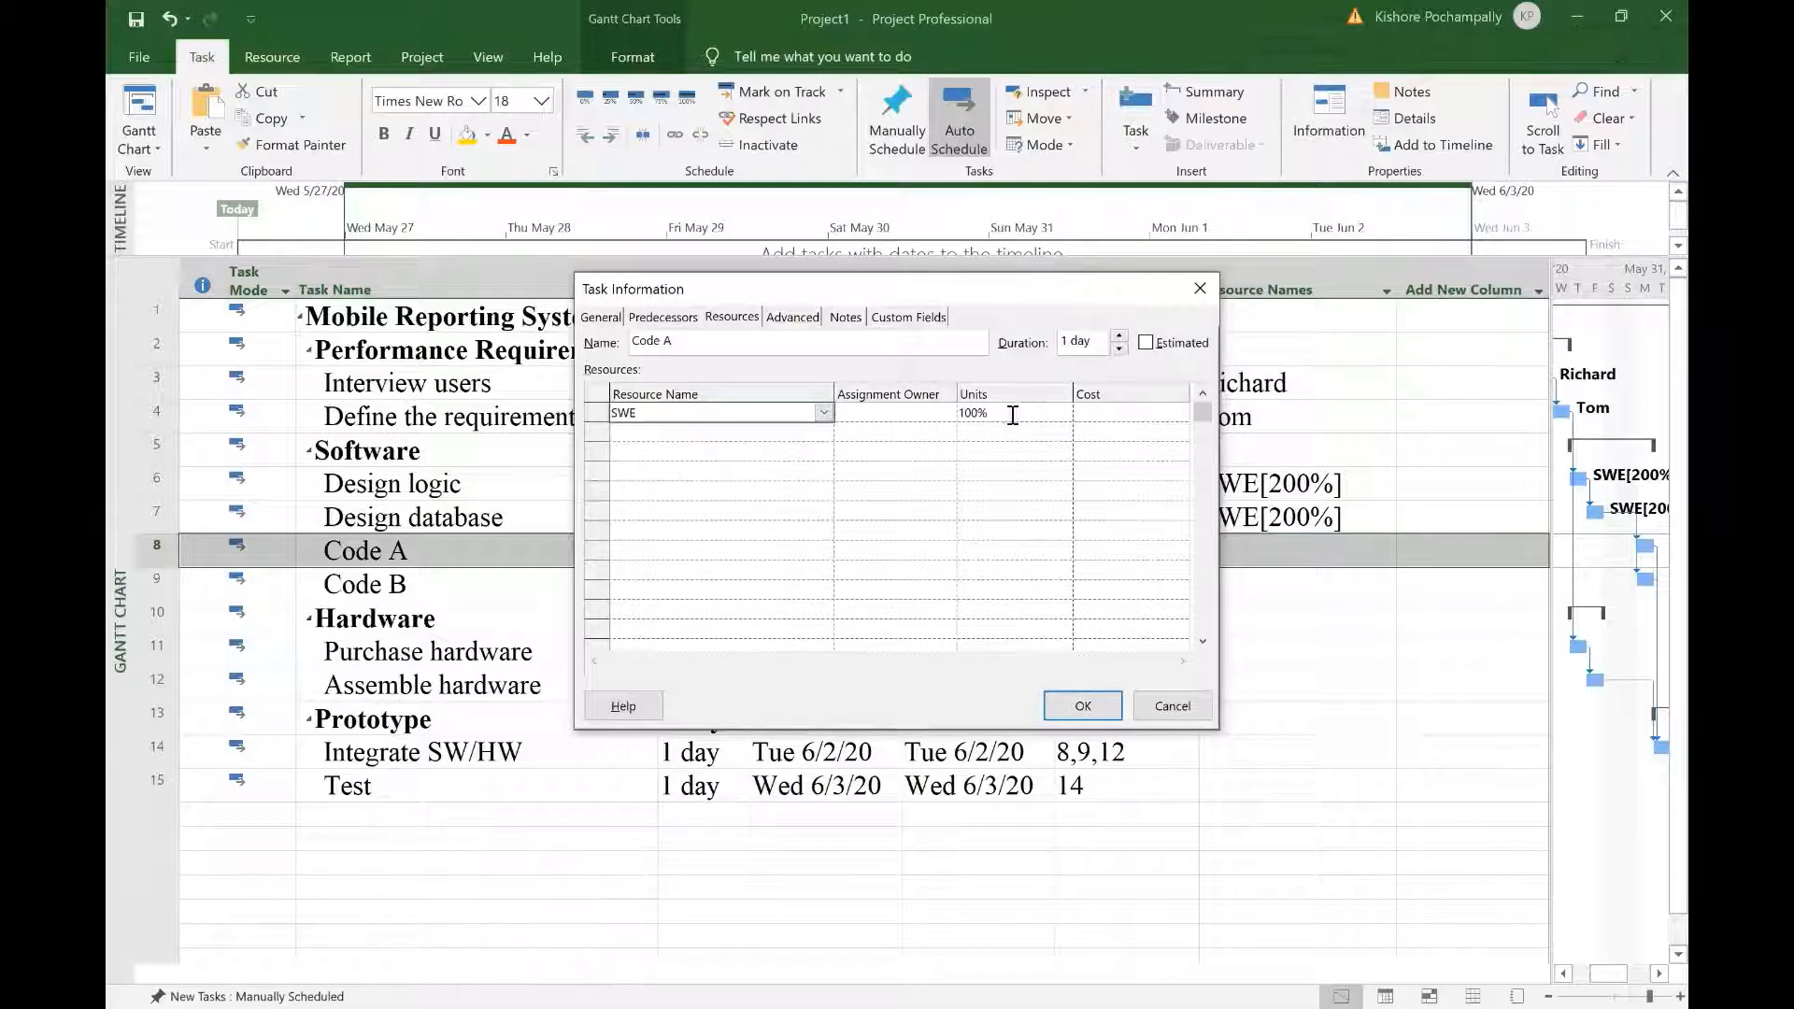
pyautogui.click(1007, 416)
pyautogui.click(1063, 409)
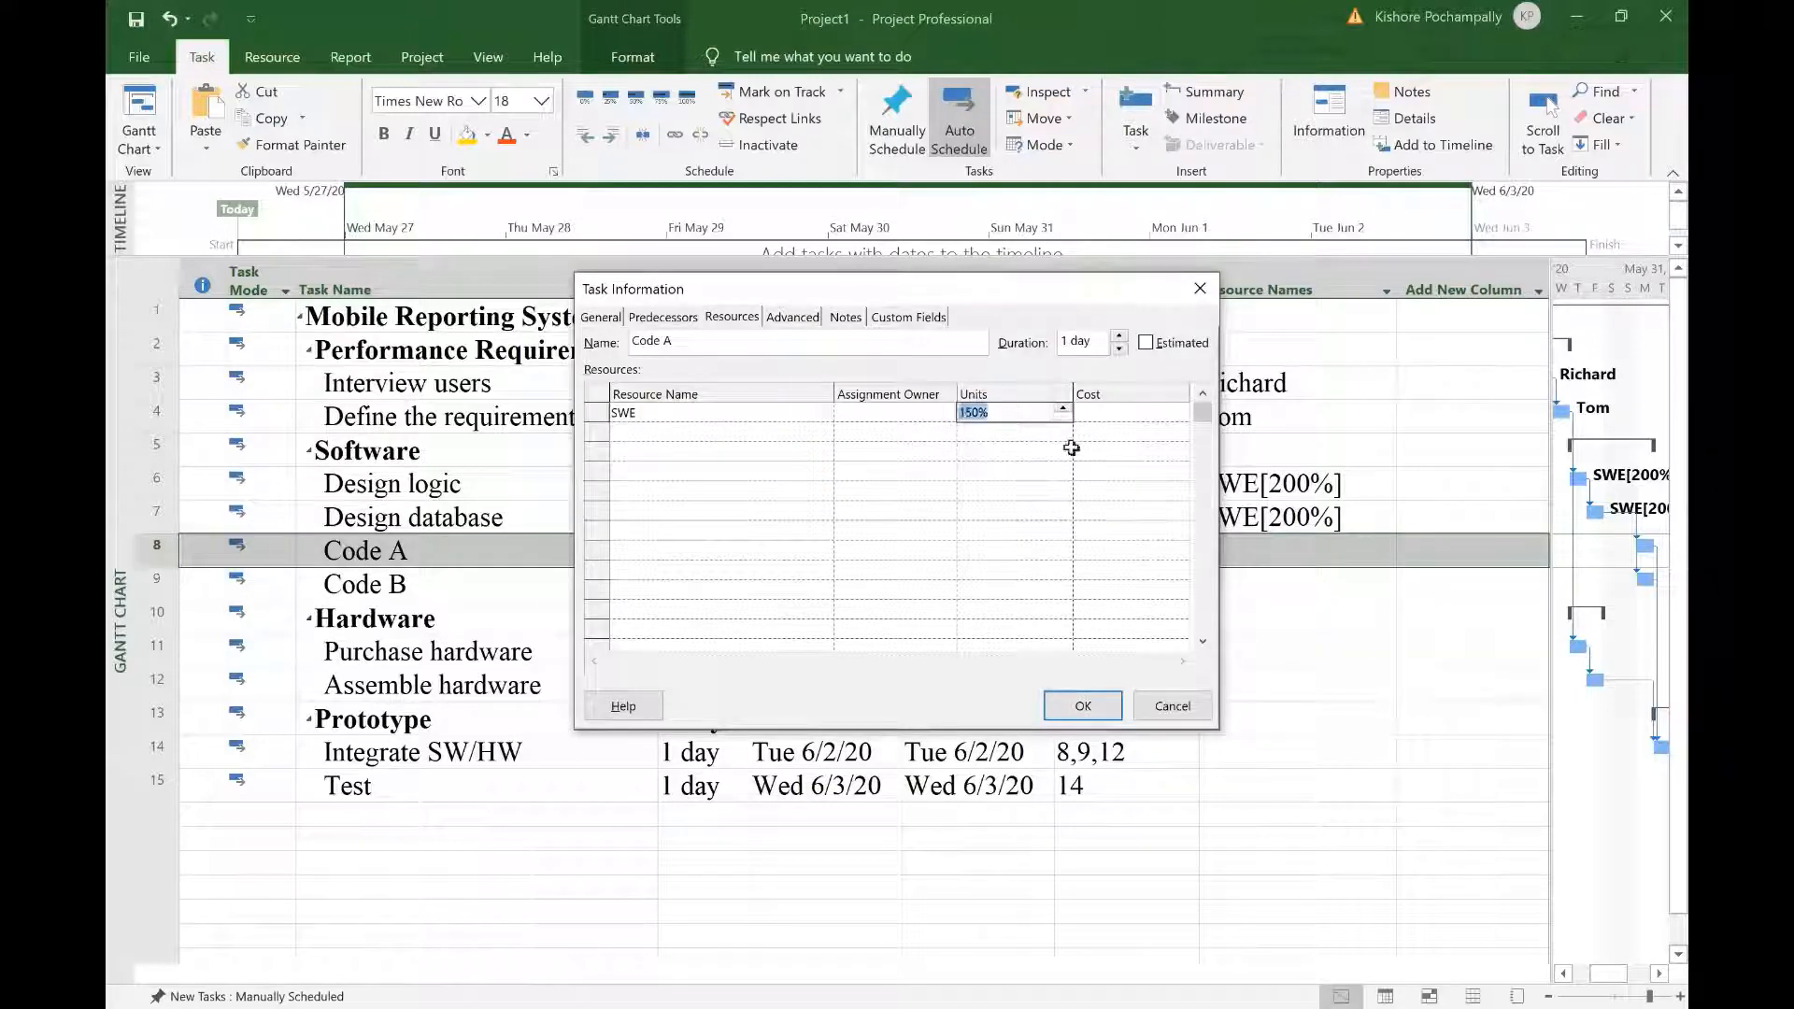
pyautogui.click(1086, 715)
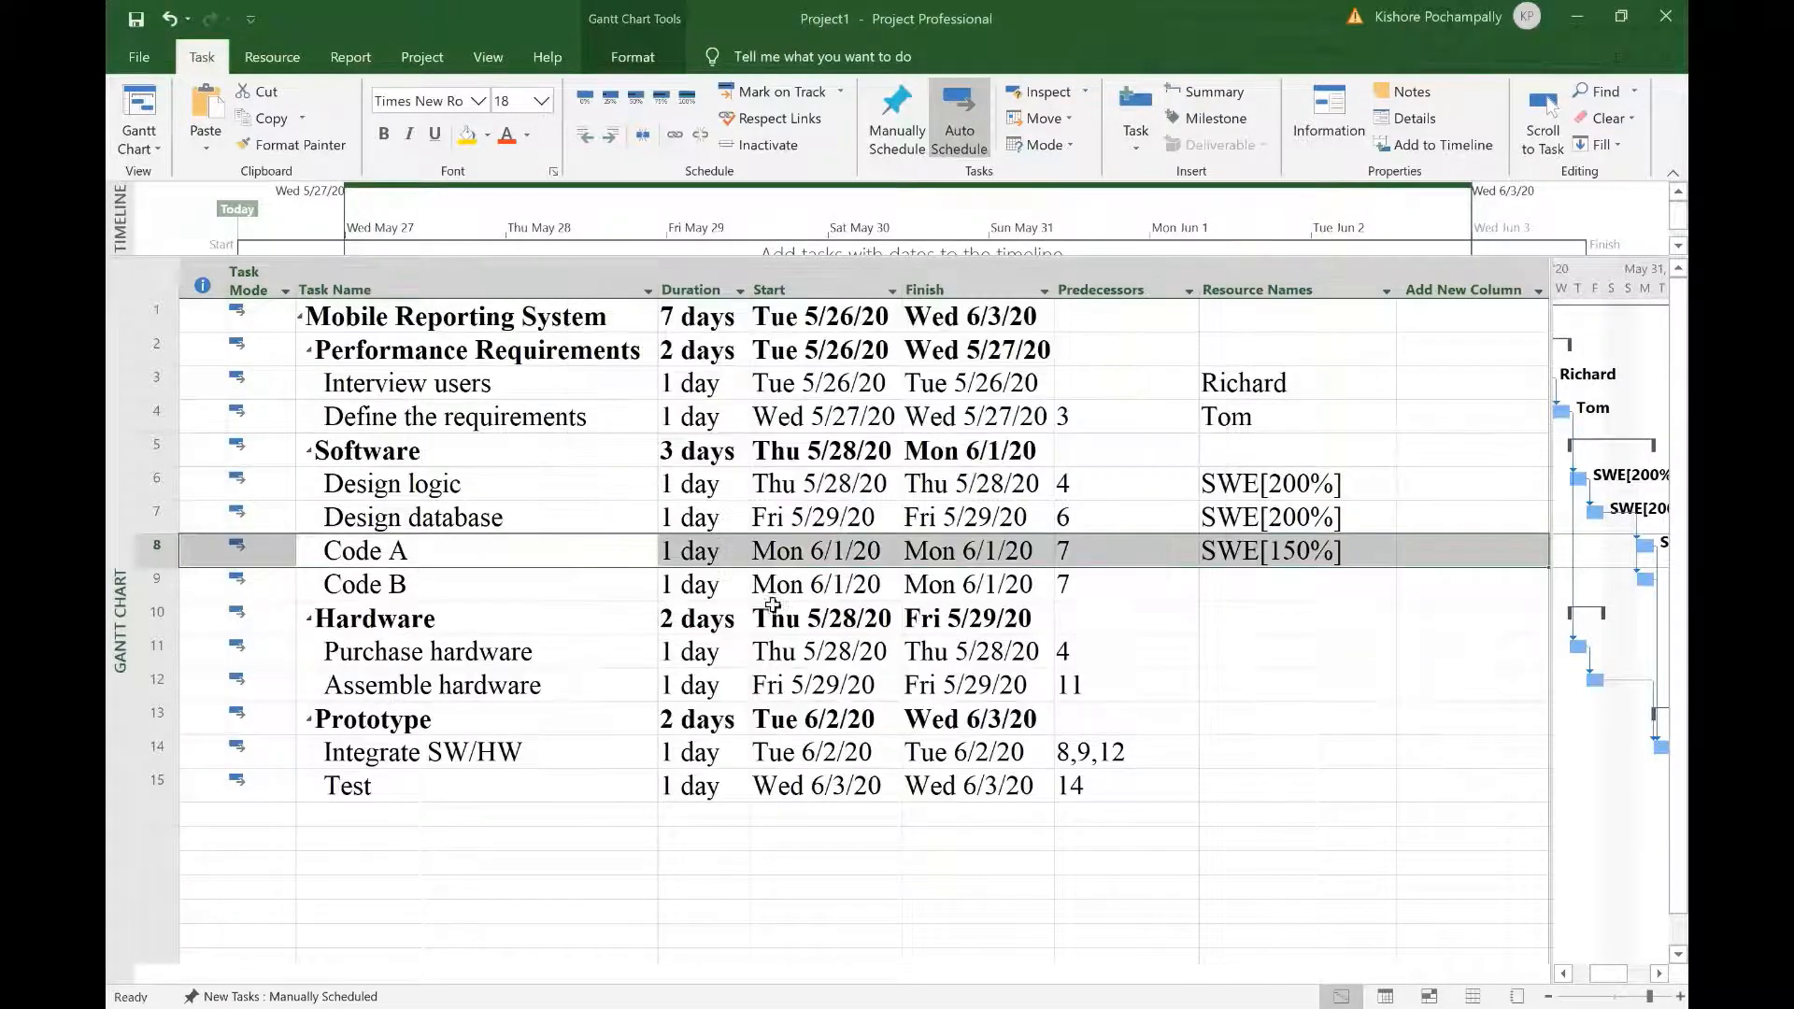
# Step: Assign SWE at 150% units to Code B
pyautogui.click(505, 585)
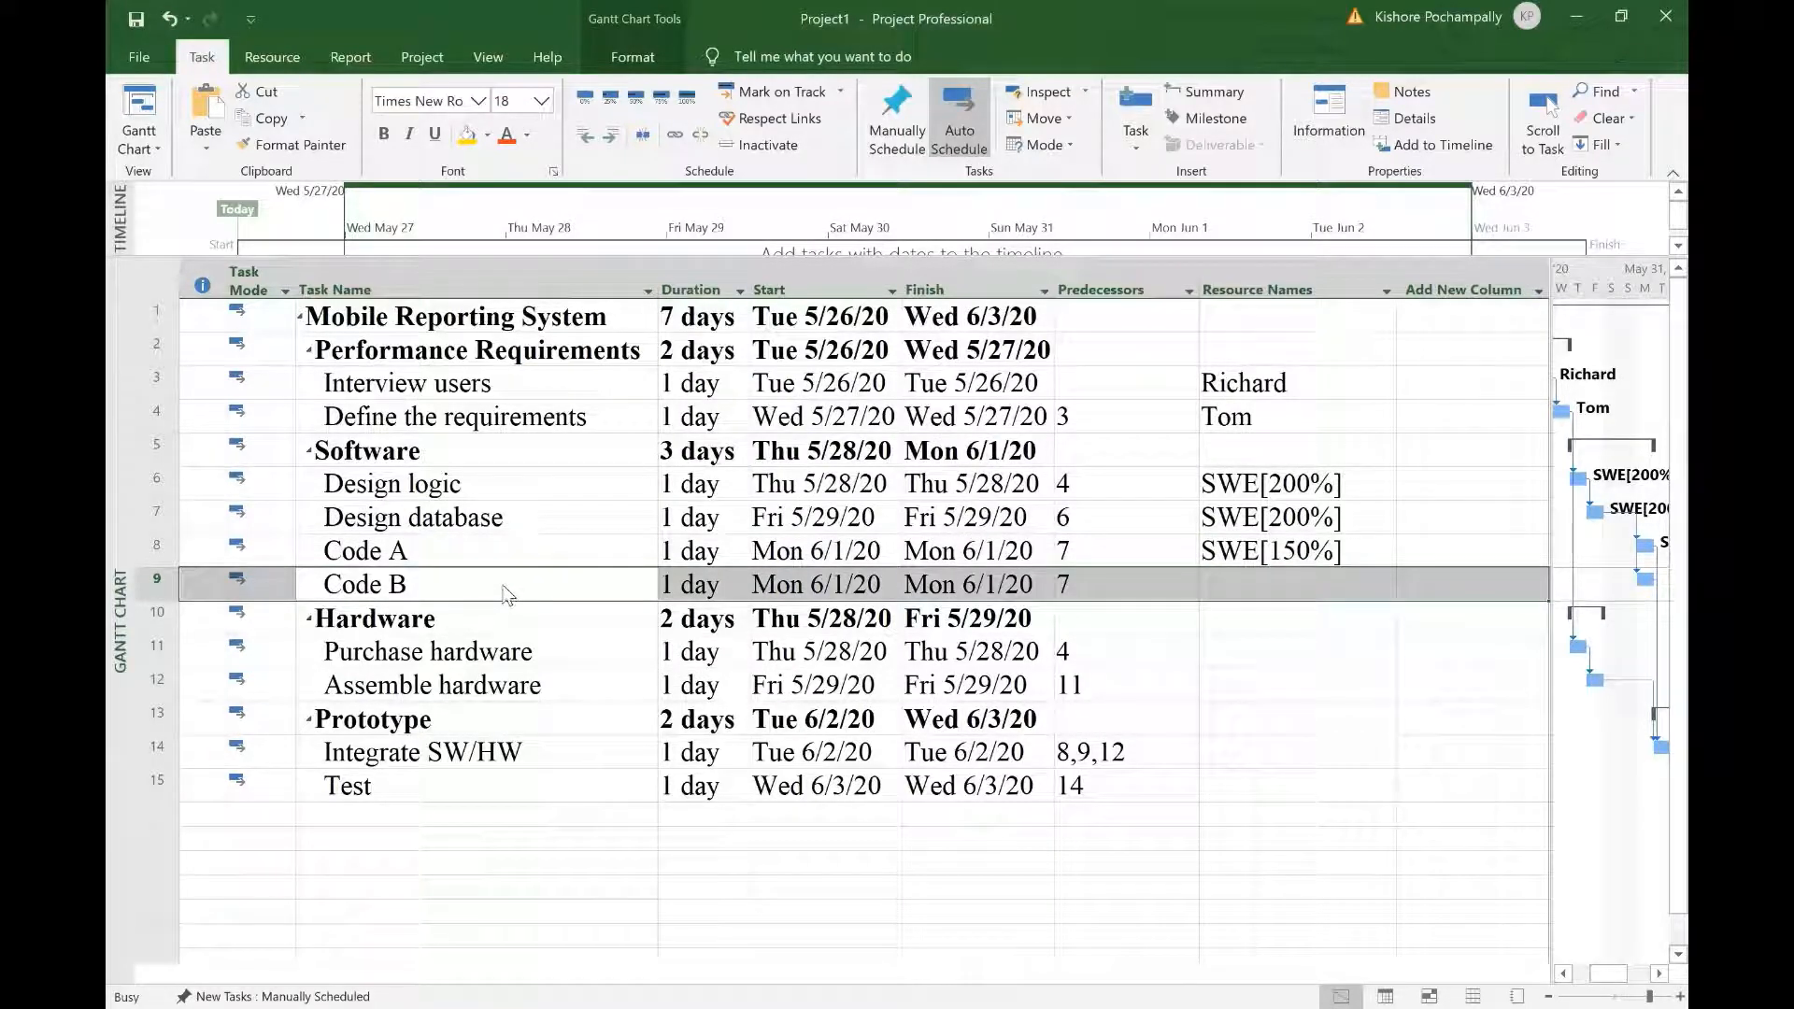
pyautogui.doubleClick(502, 588)
pyautogui.click(822, 413)
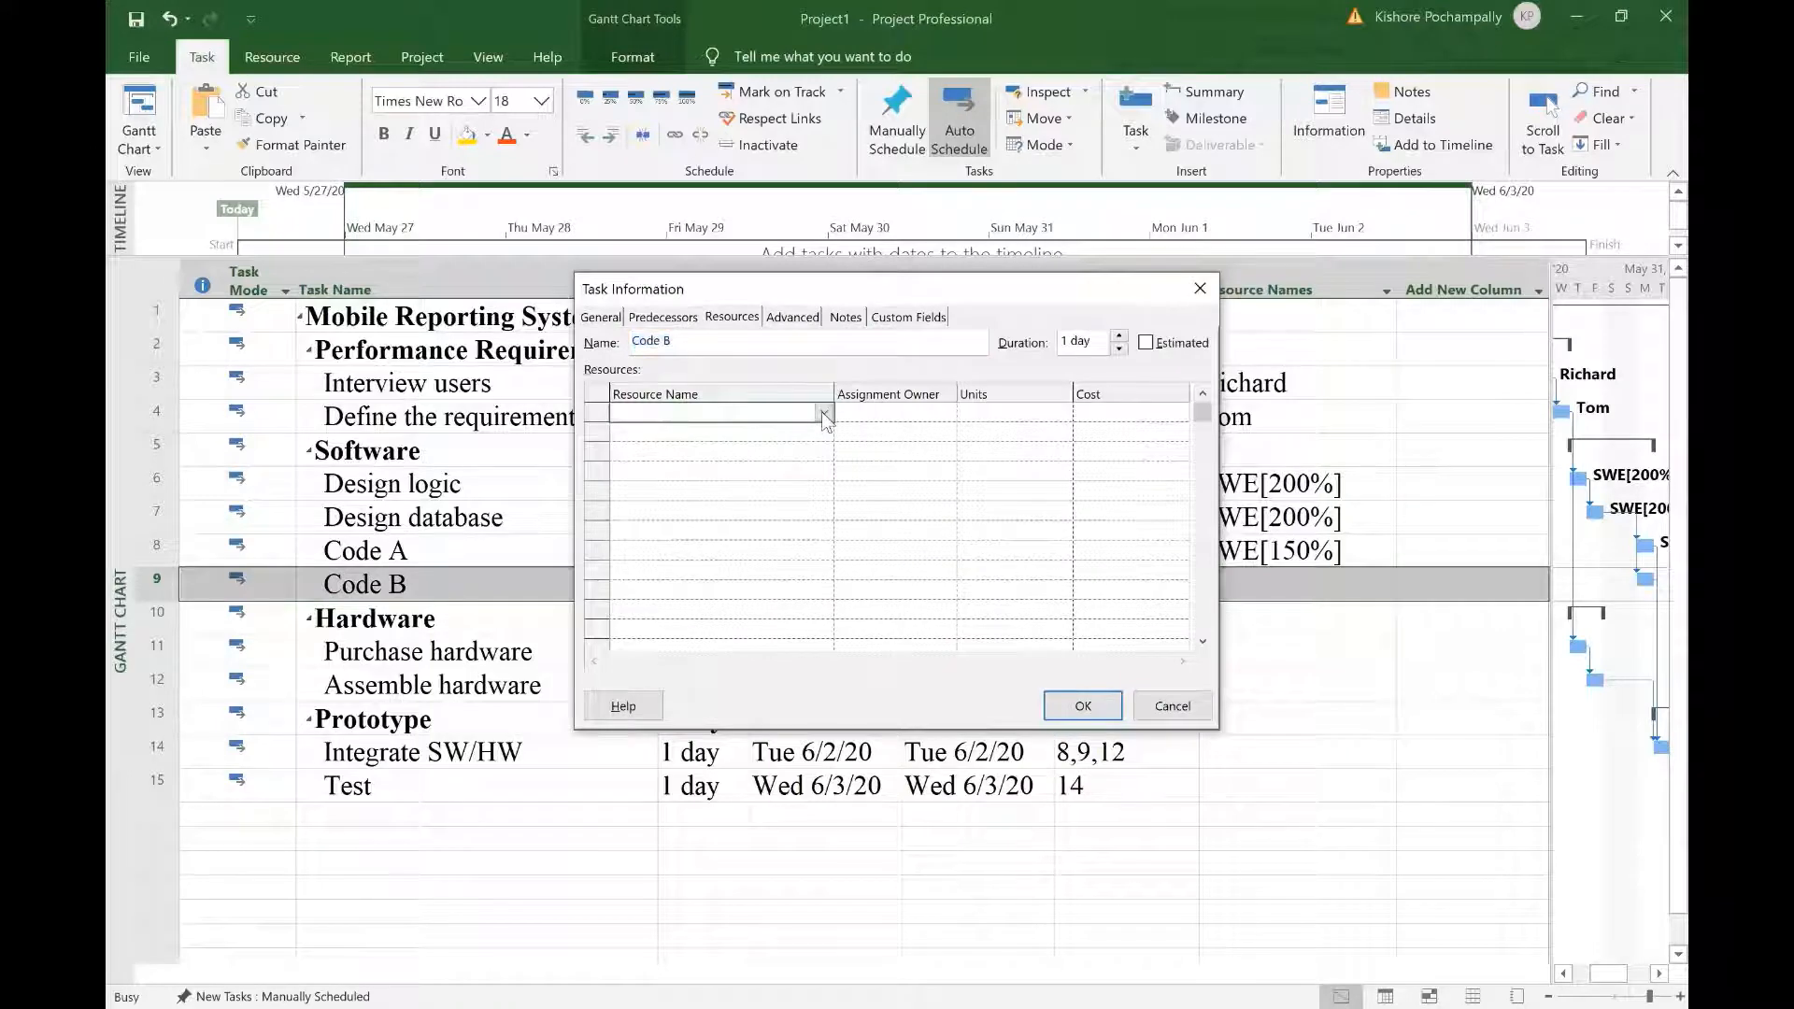
pyautogui.click(821, 411)
pyautogui.click(654, 465)
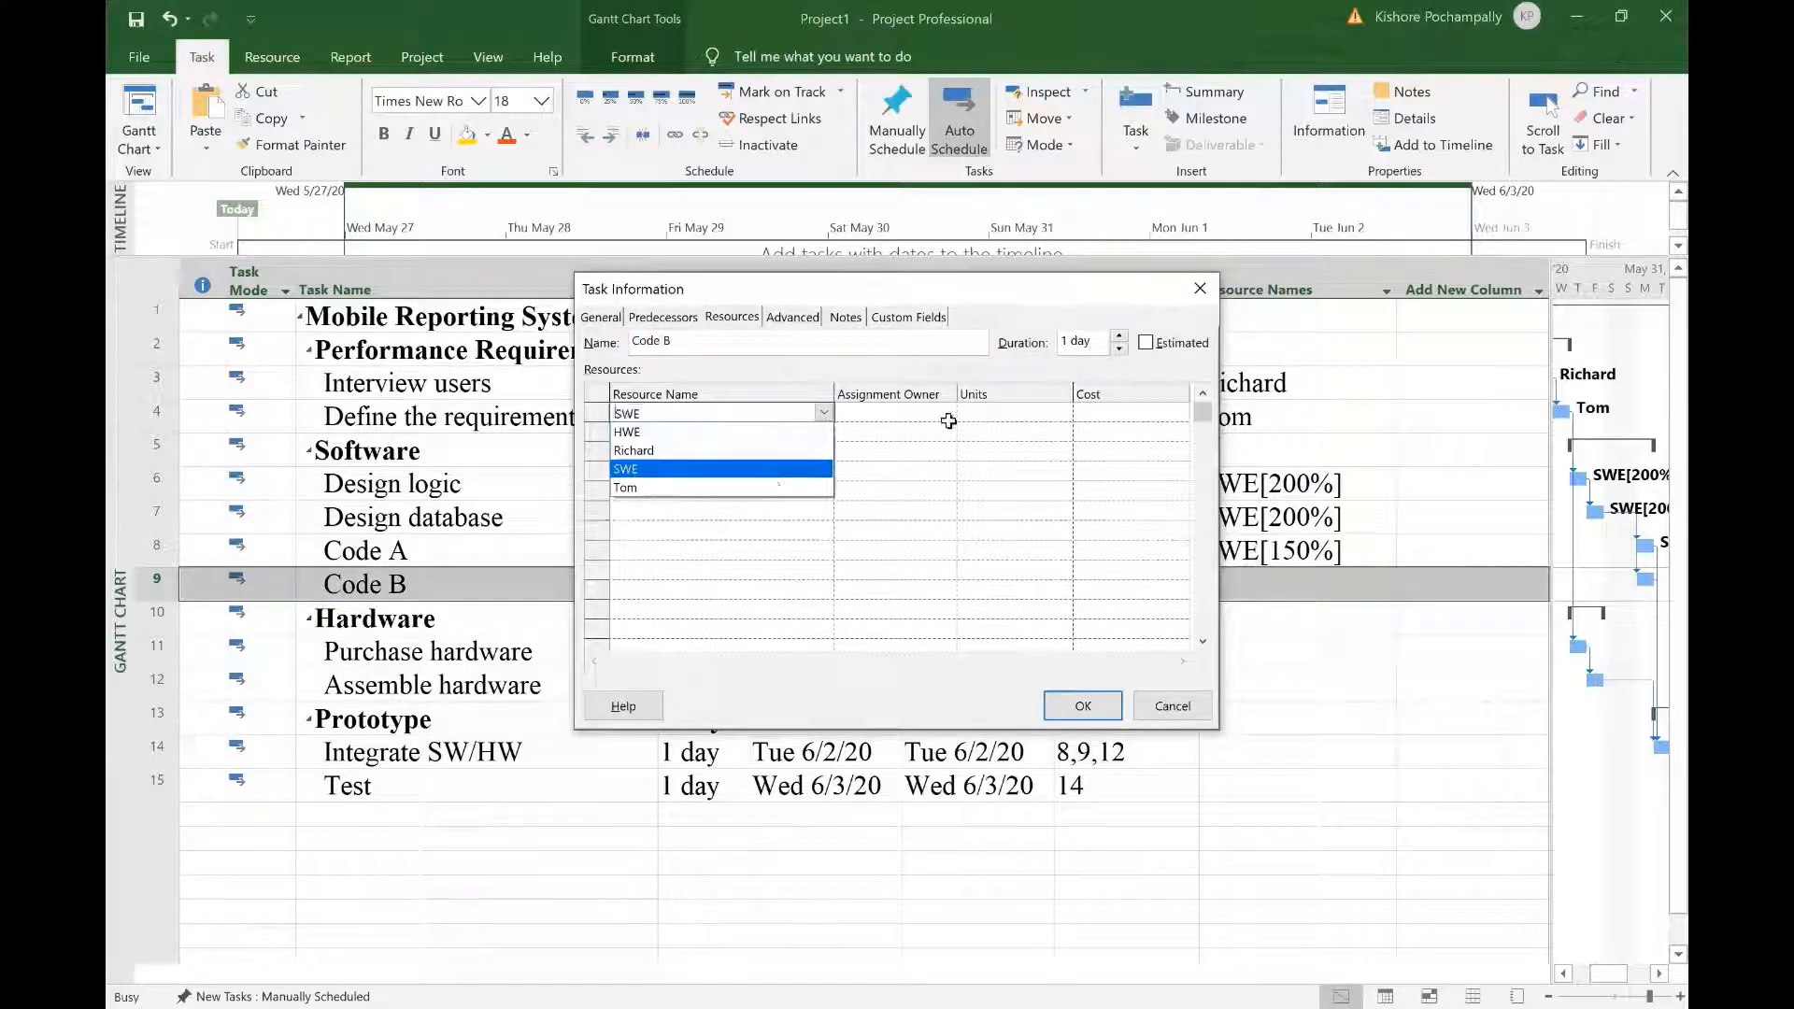
pyautogui.click(1002, 415)
pyautogui.click(1064, 408)
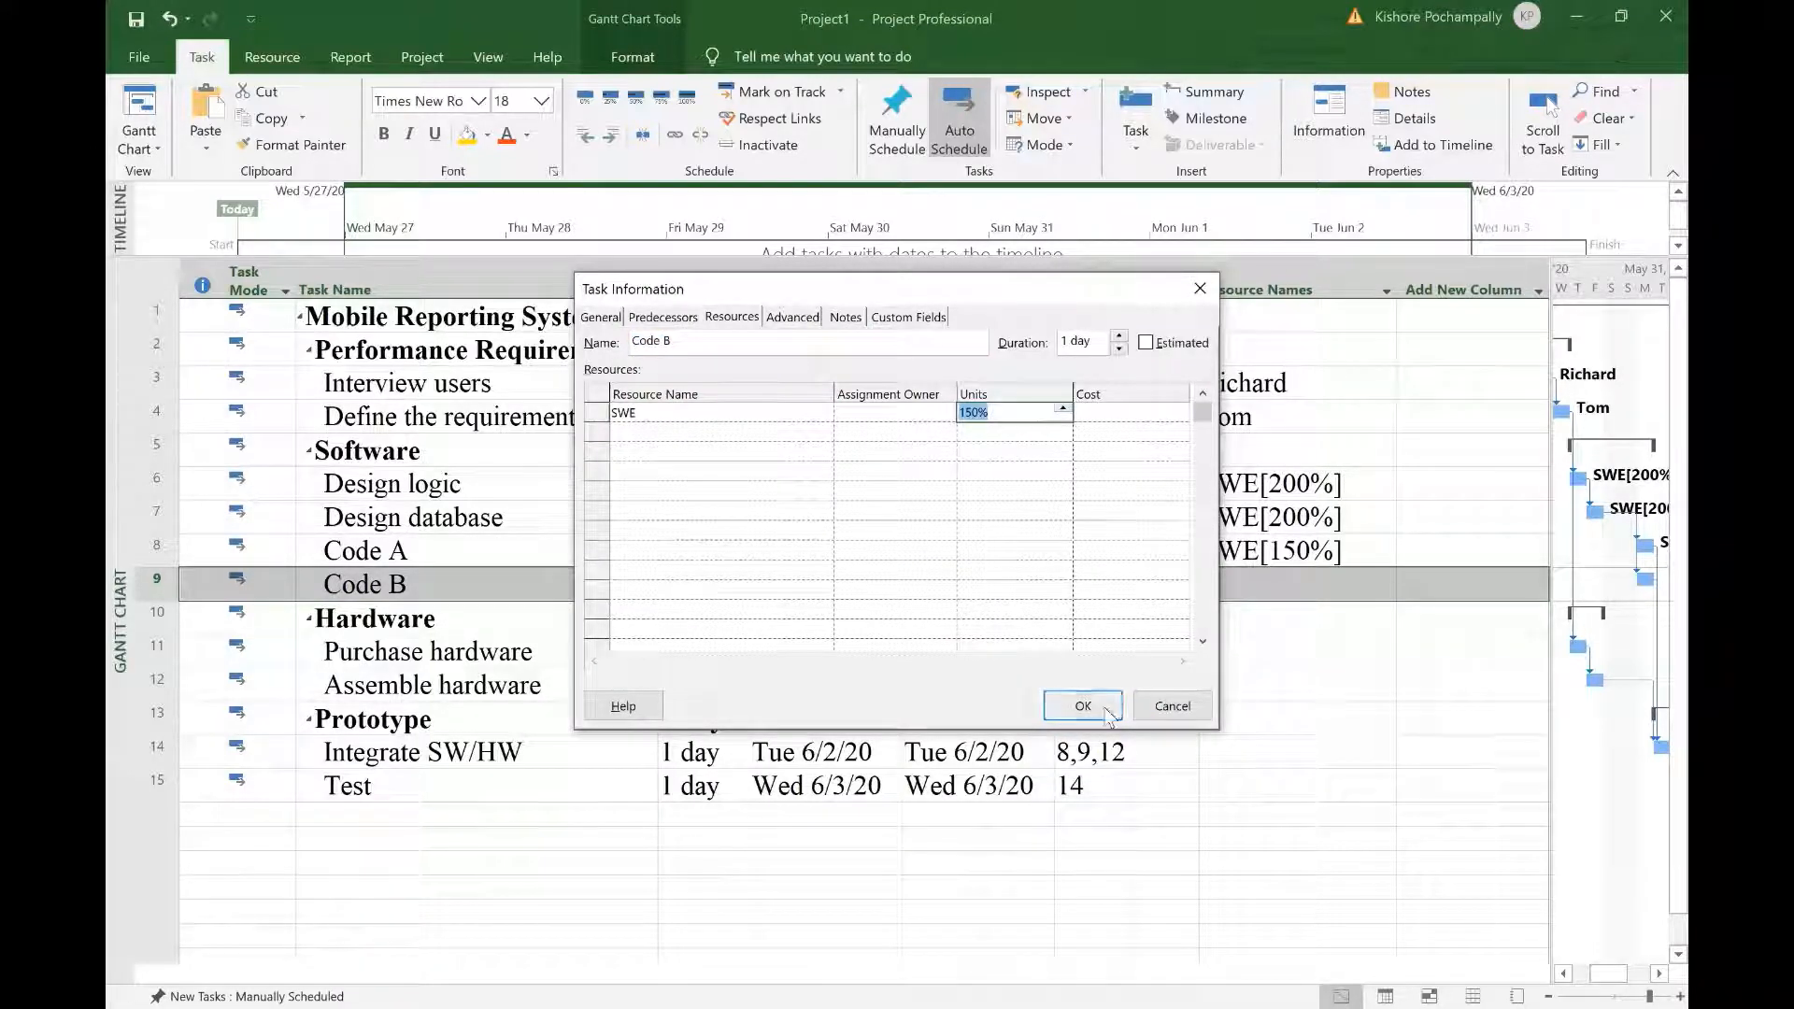
pyautogui.click(1107, 710)
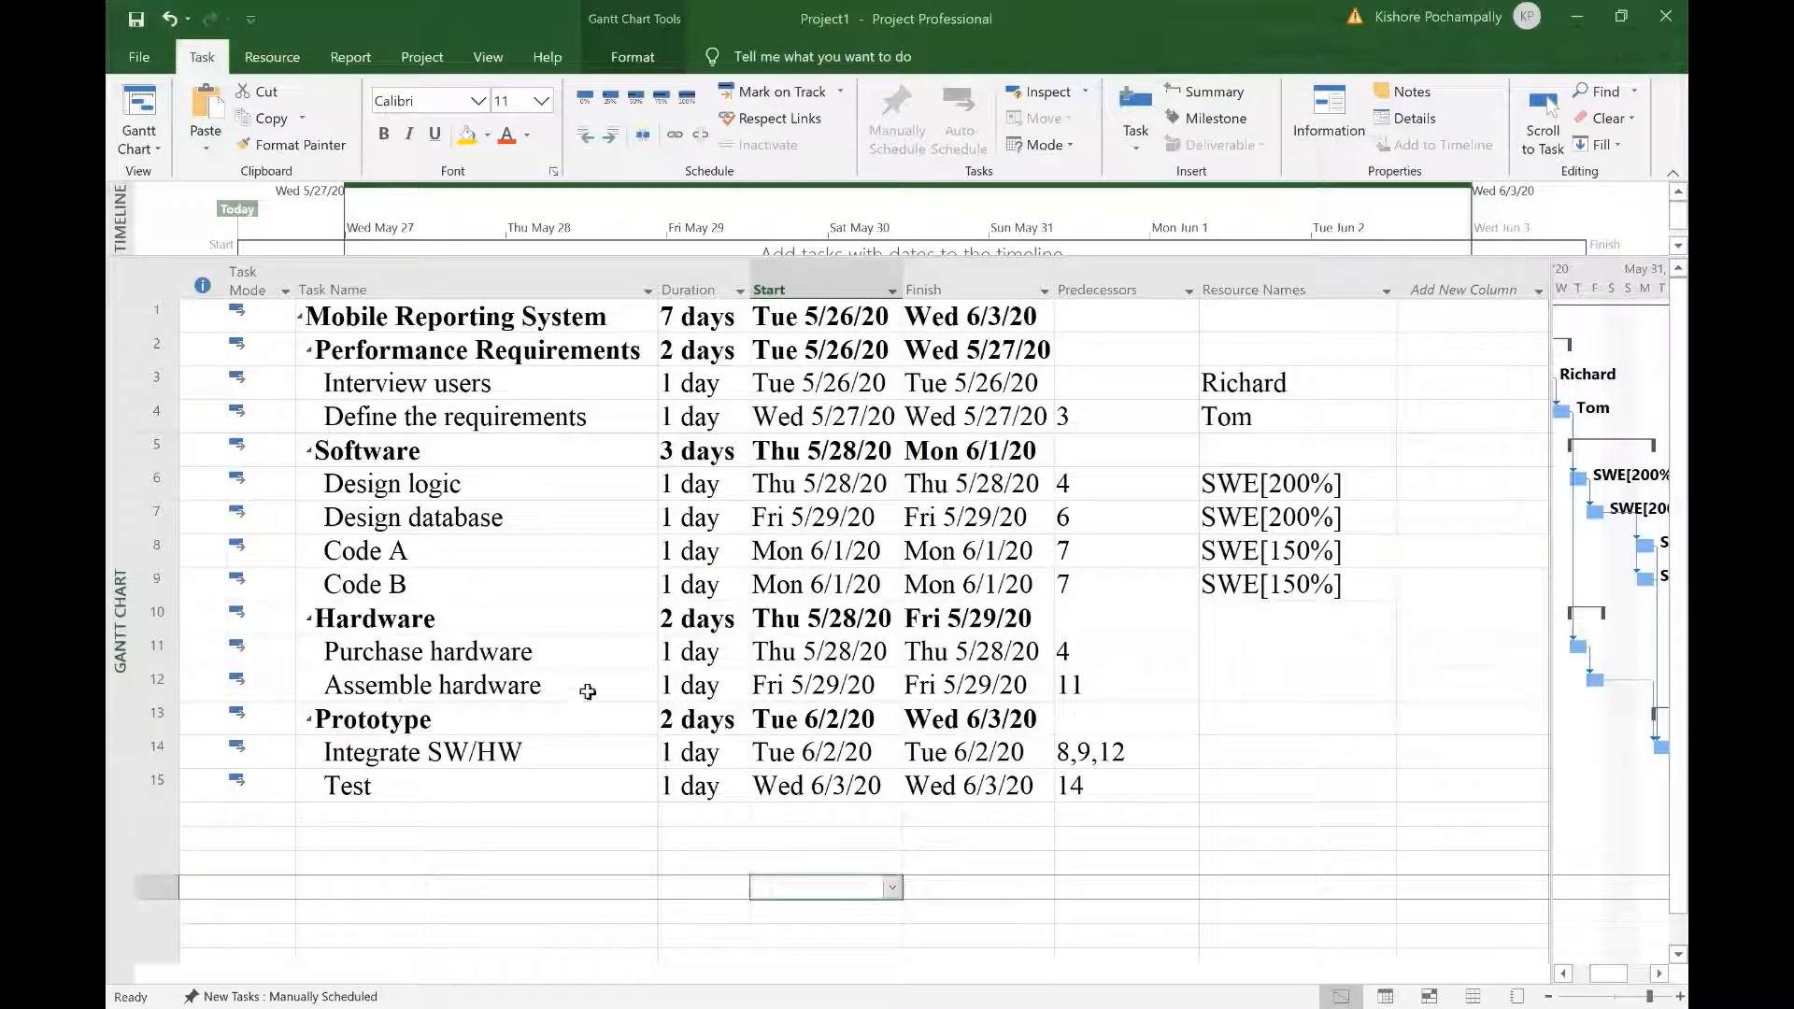
# Step: Assign HWE at 200% units to Purchase hardware
pyautogui.click(575, 664)
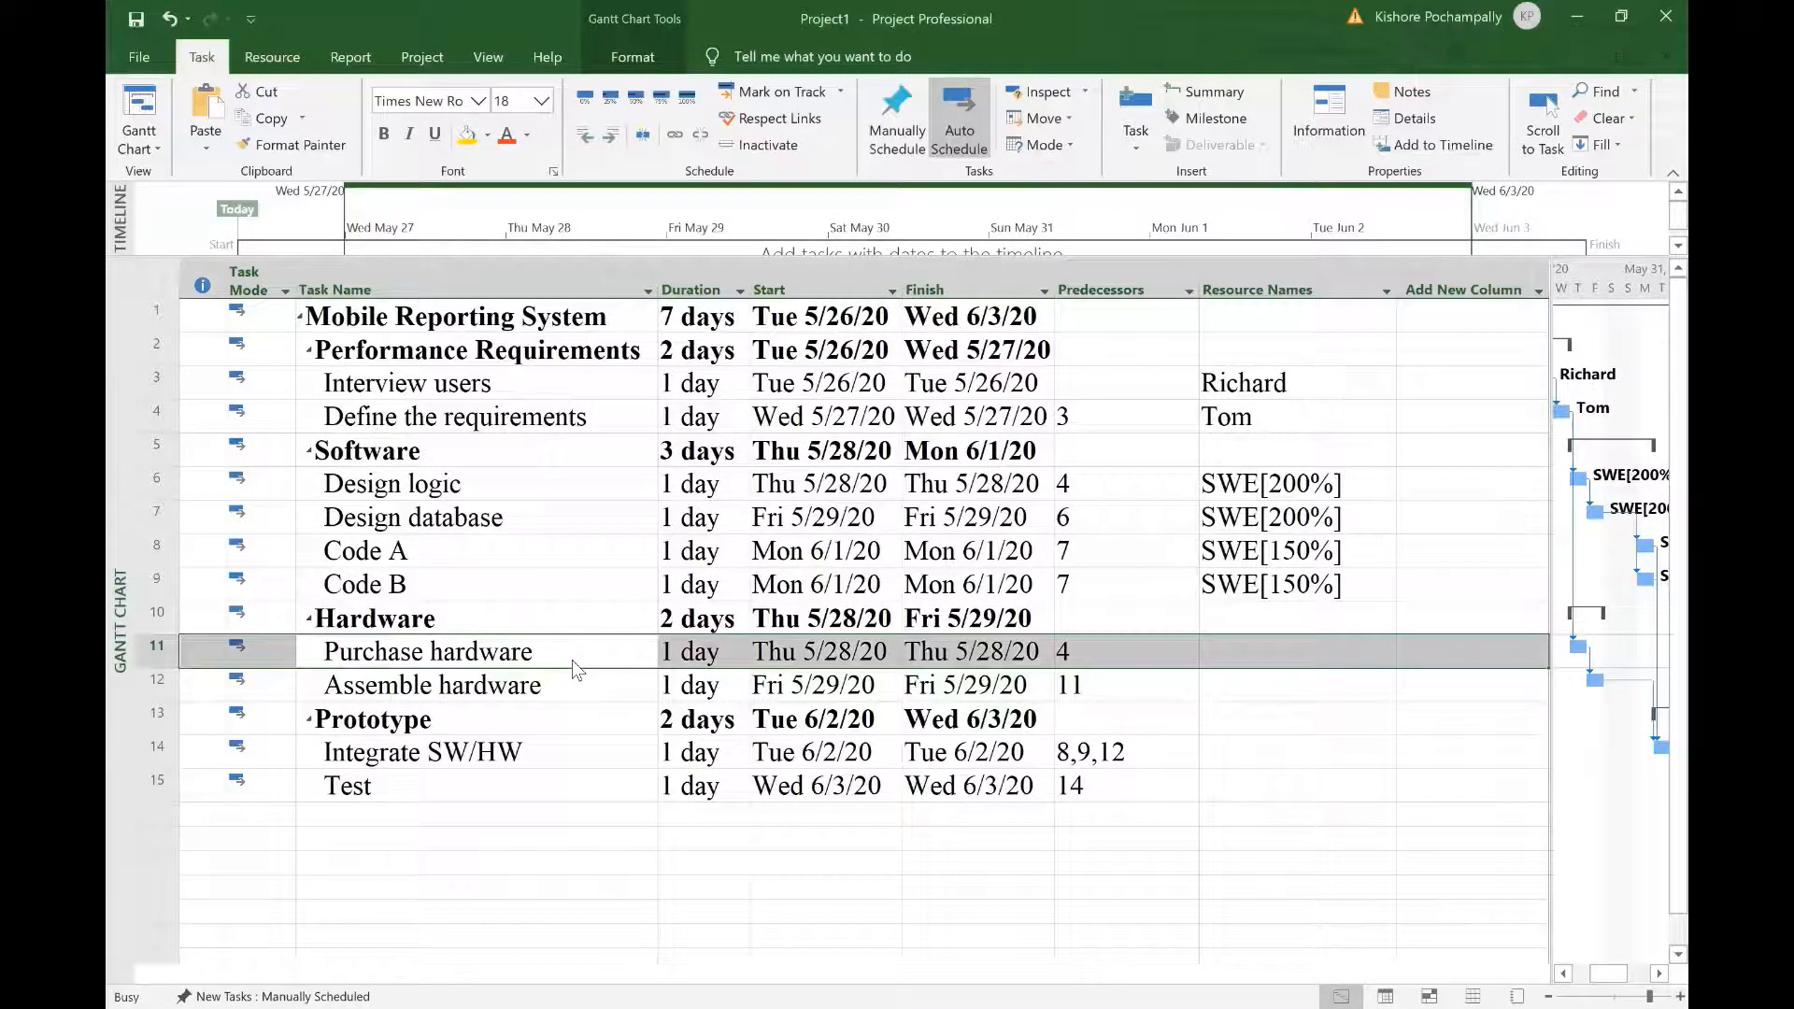
pyautogui.doubleClick(568, 664)
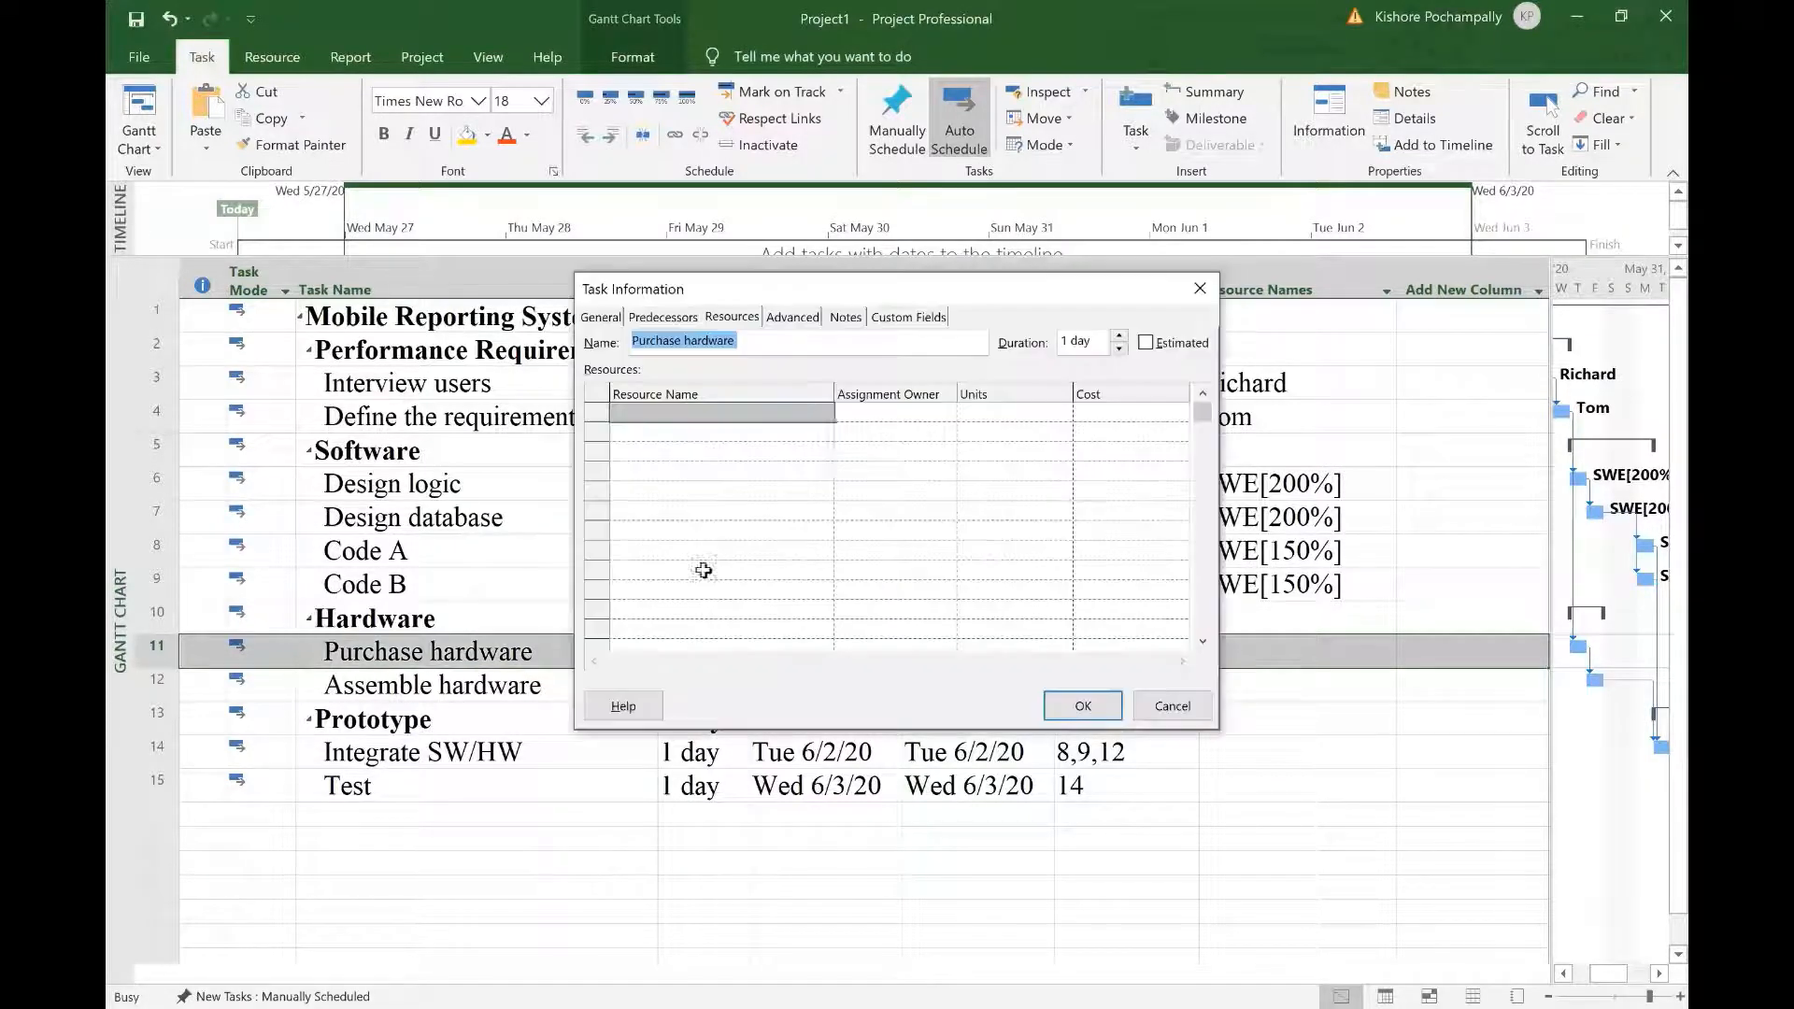
pyautogui.click(826, 413)
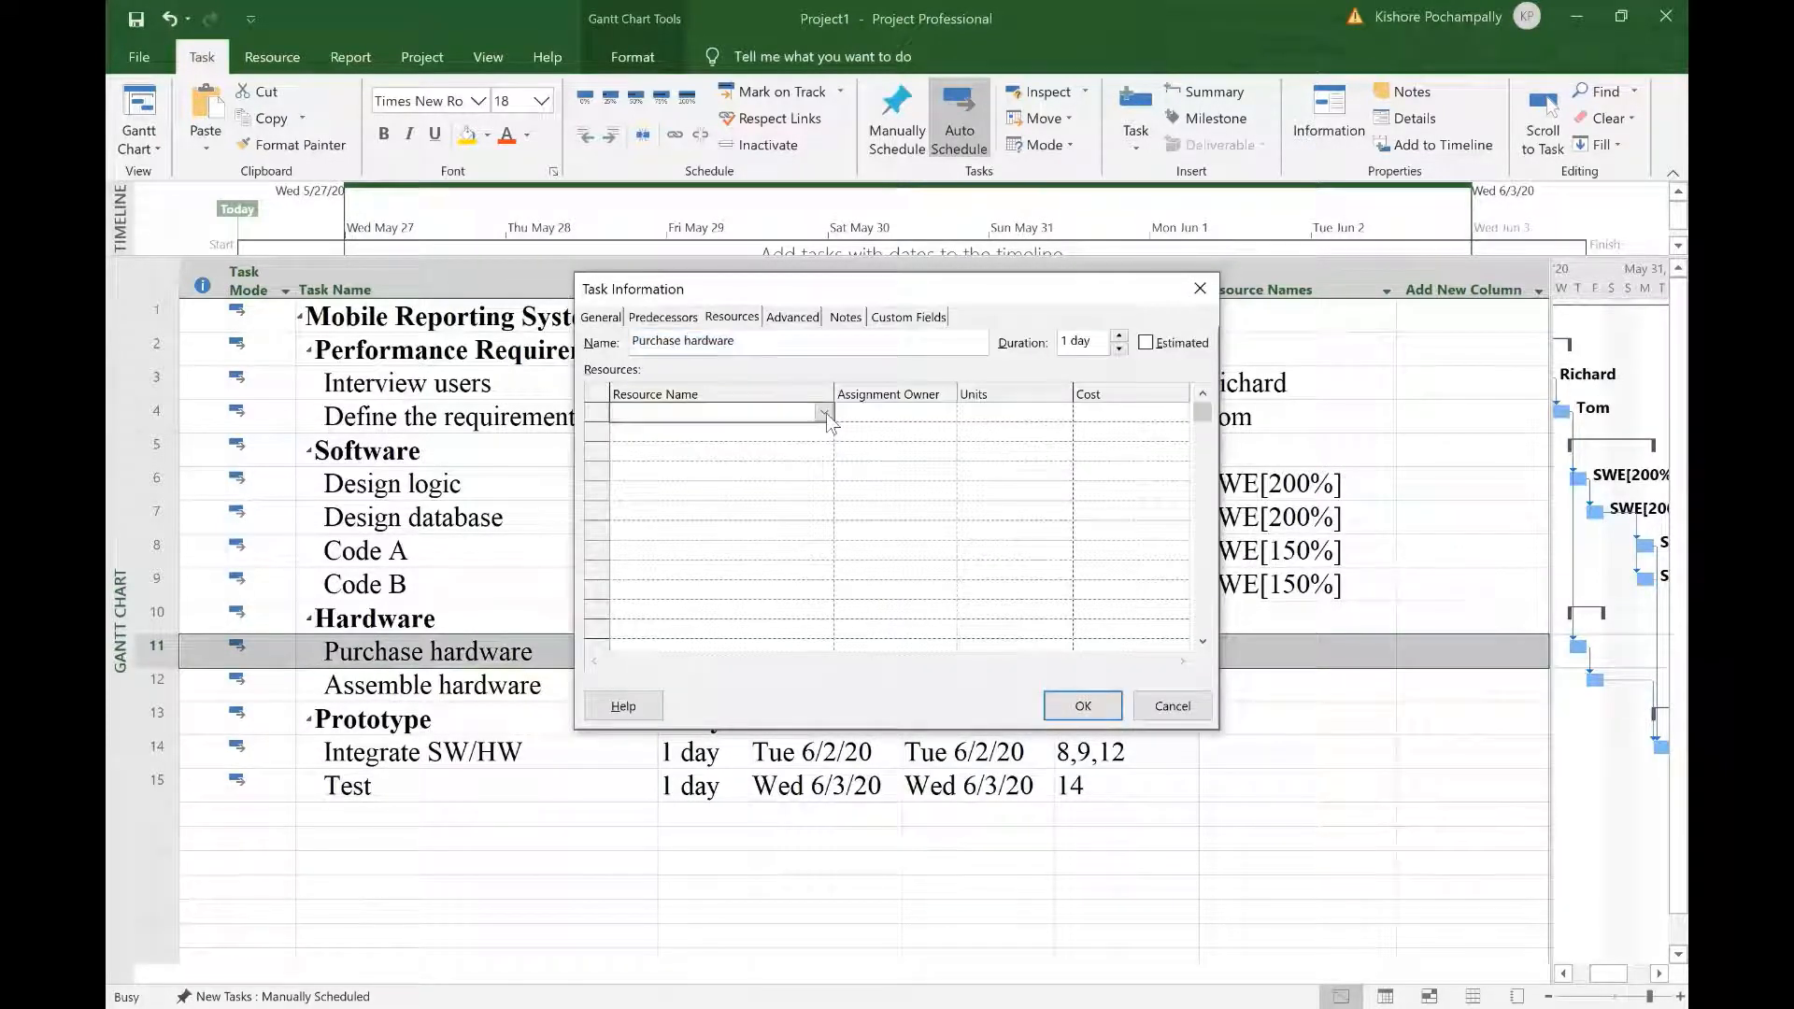
pyautogui.click(827, 413)
pyautogui.click(996, 420)
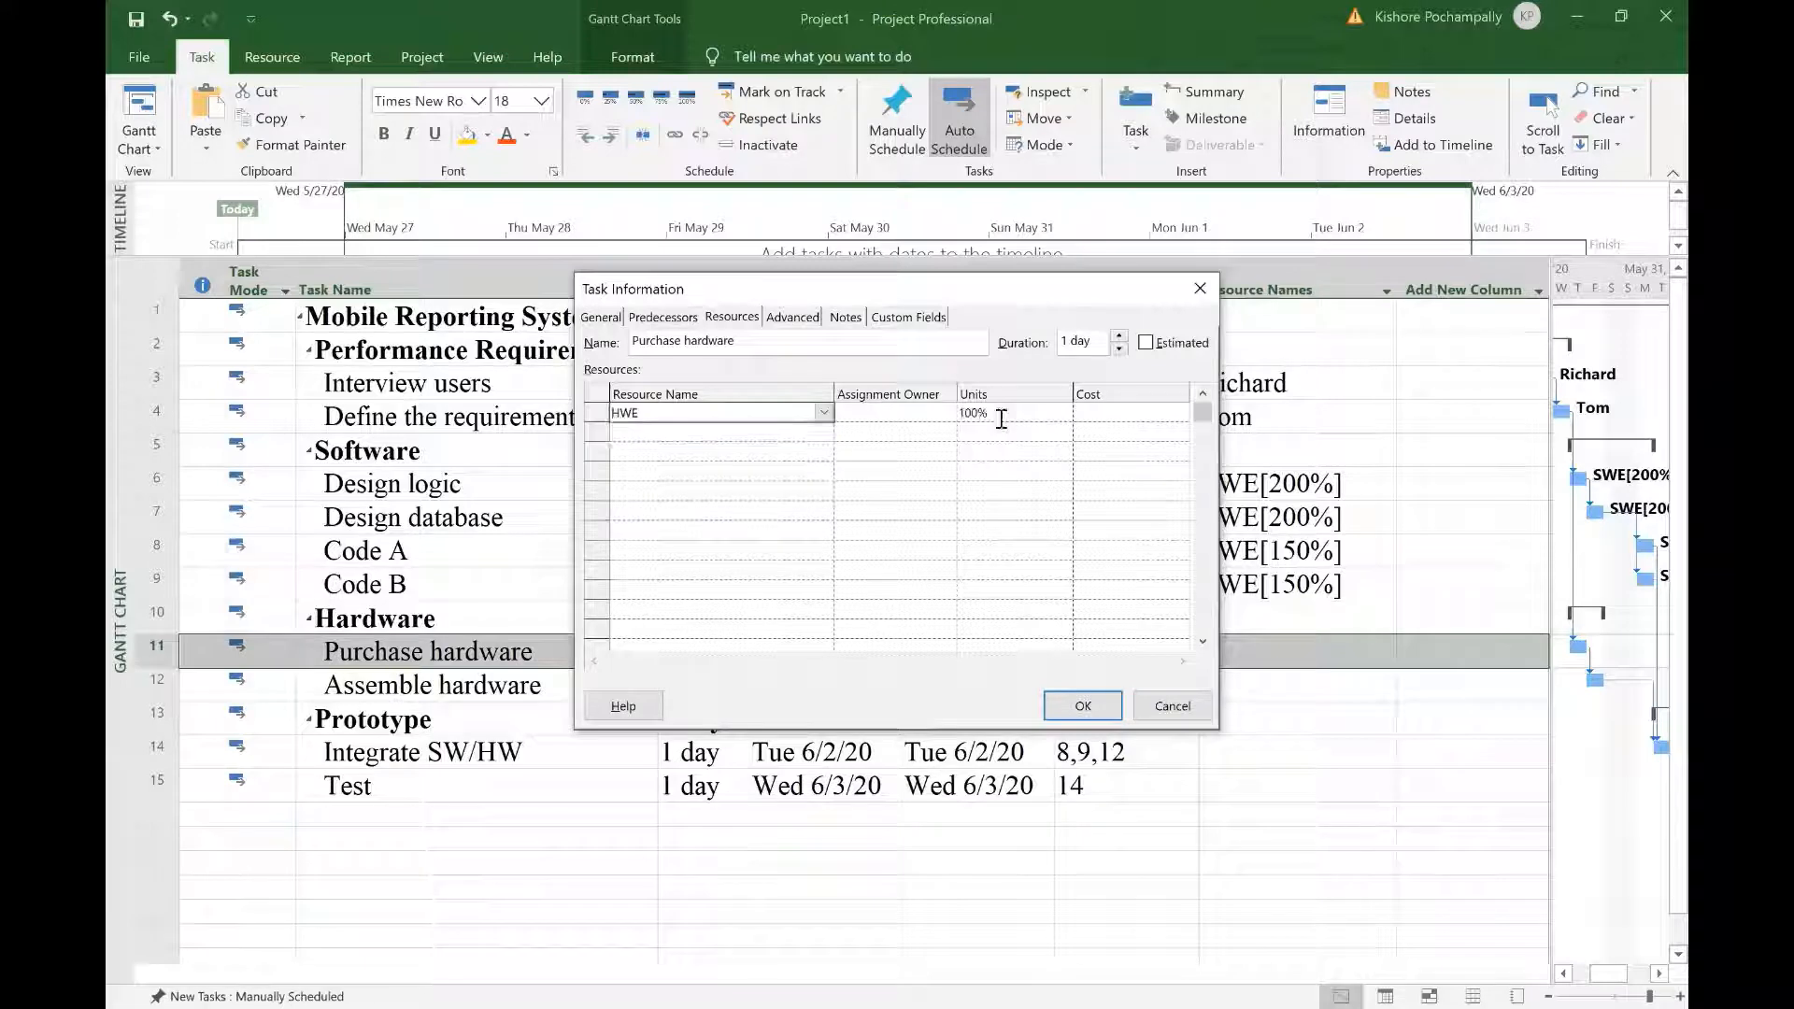
pyautogui.click(1064, 409)
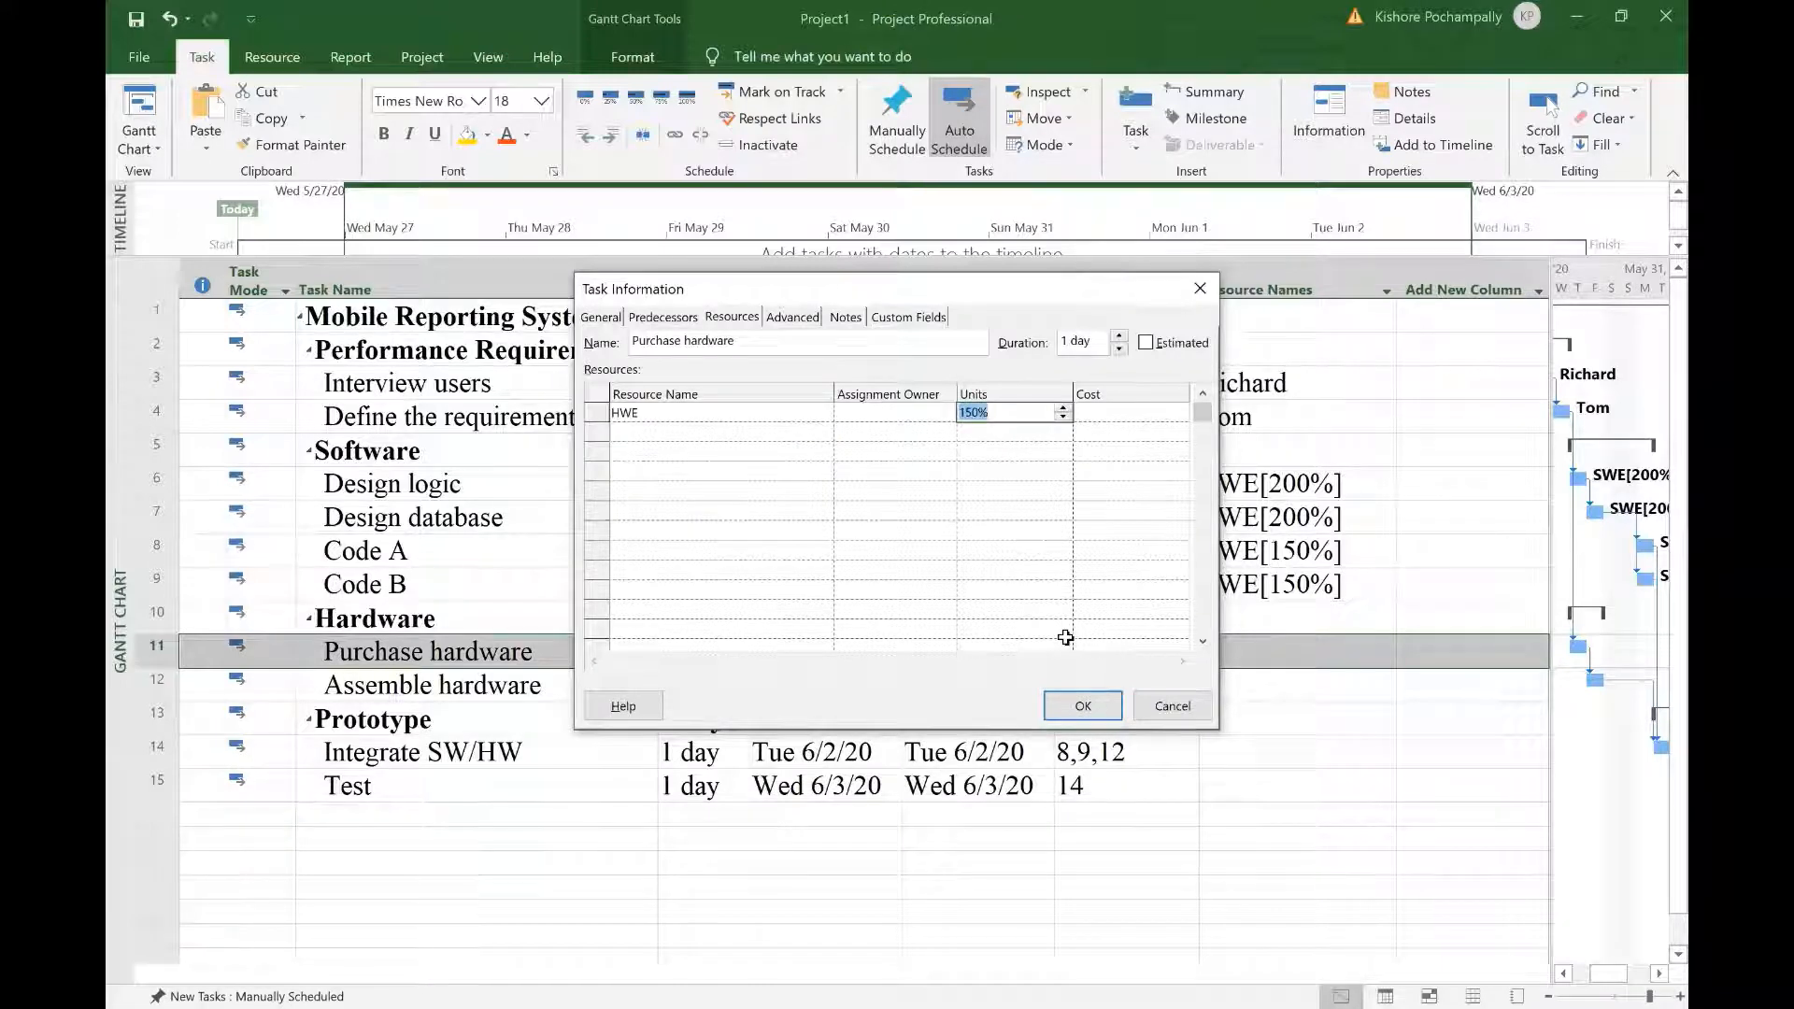
pyautogui.click(1064, 409)
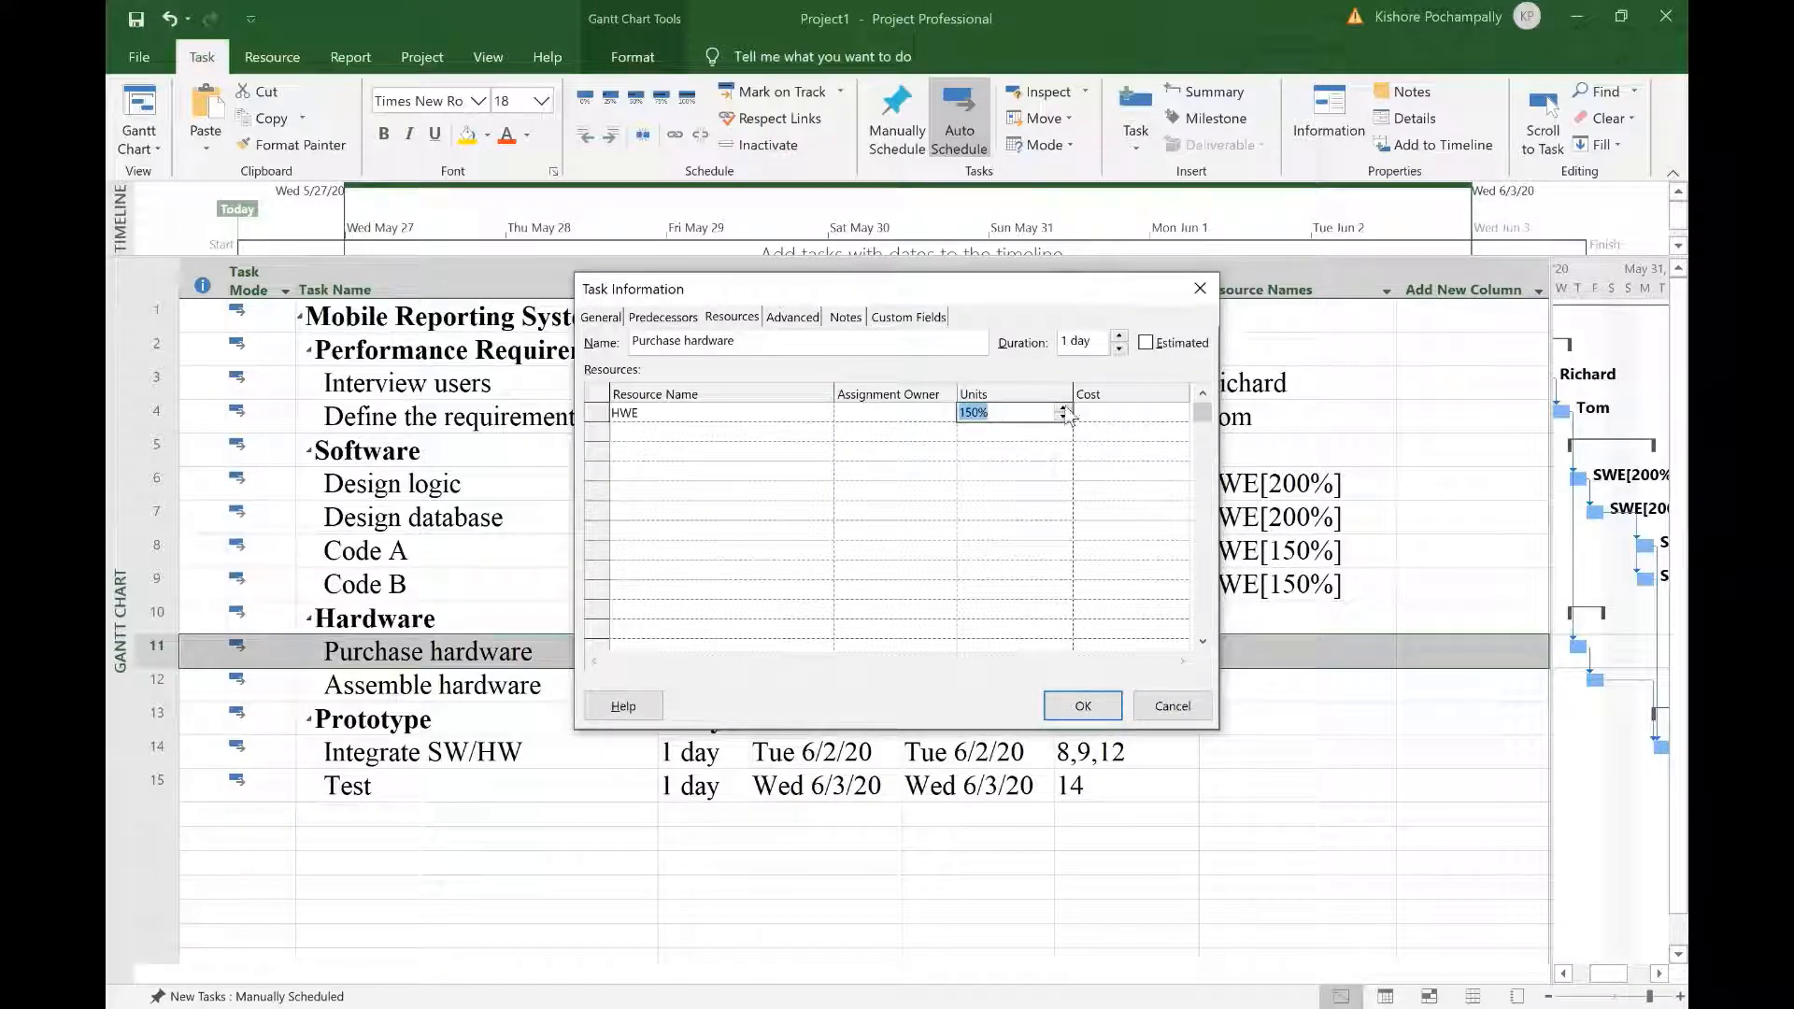
pyautogui.click(1083, 706)
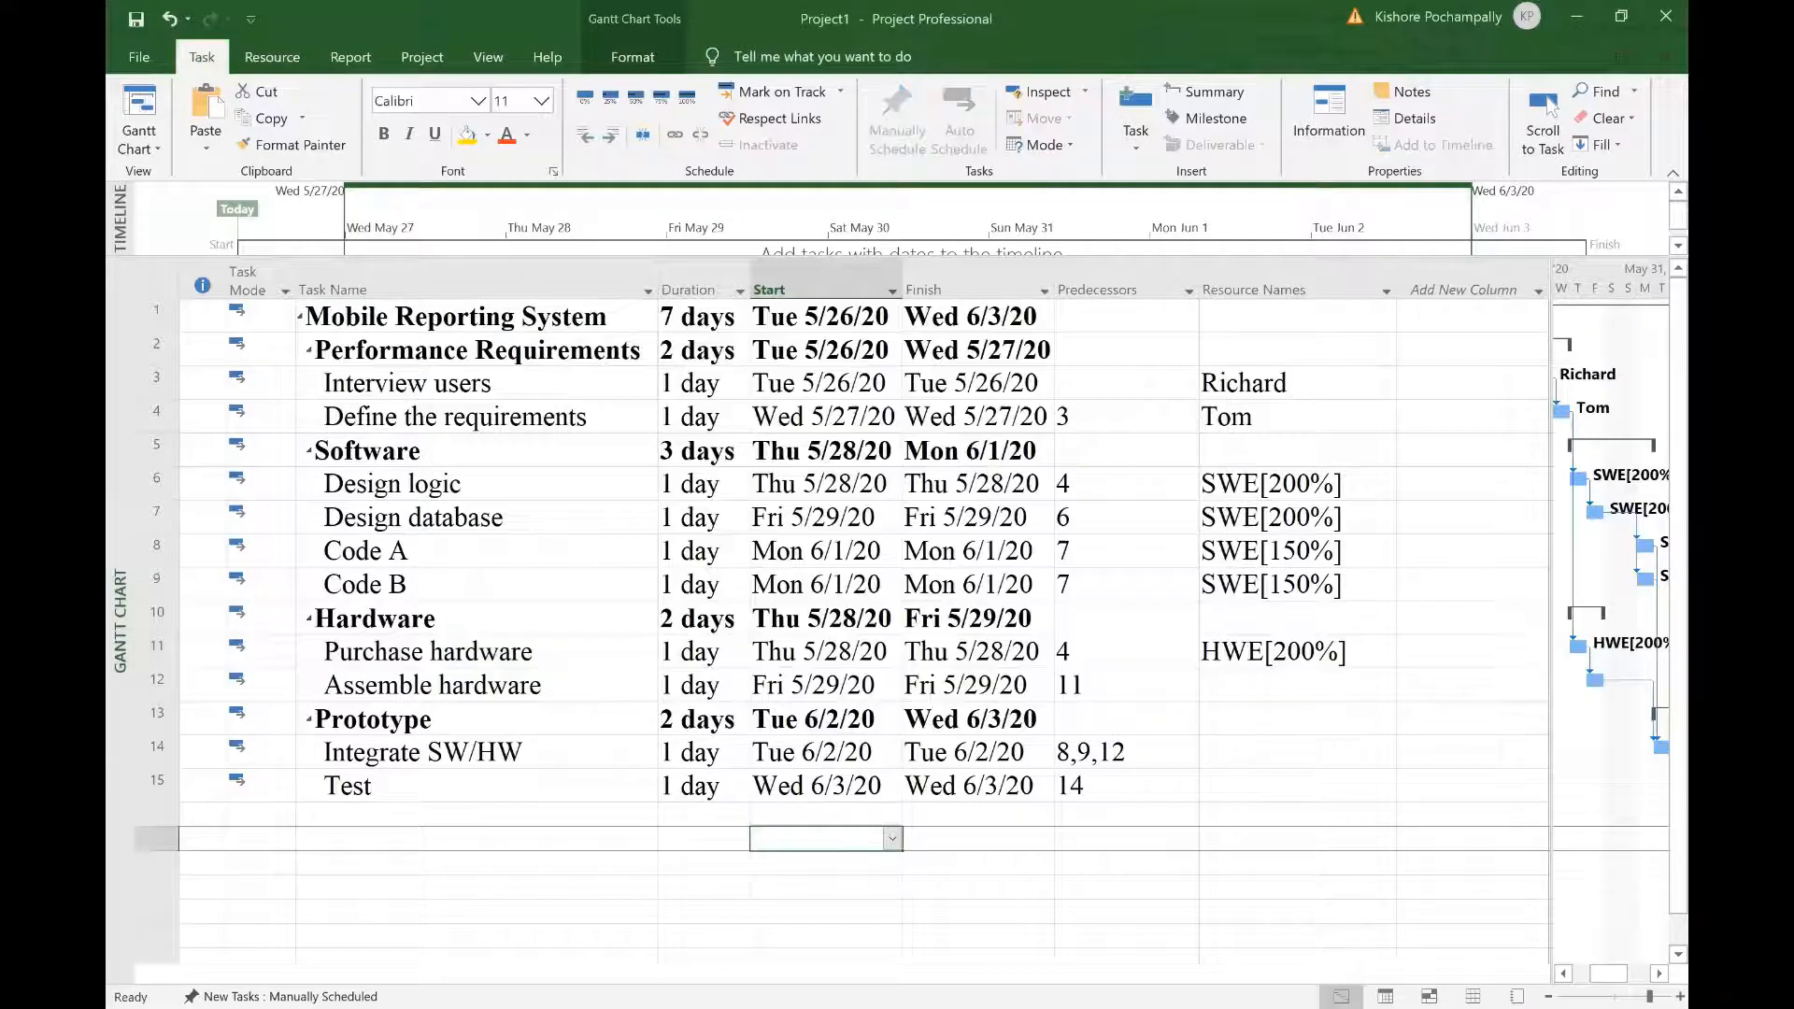
pyautogui.click(1302, 688)
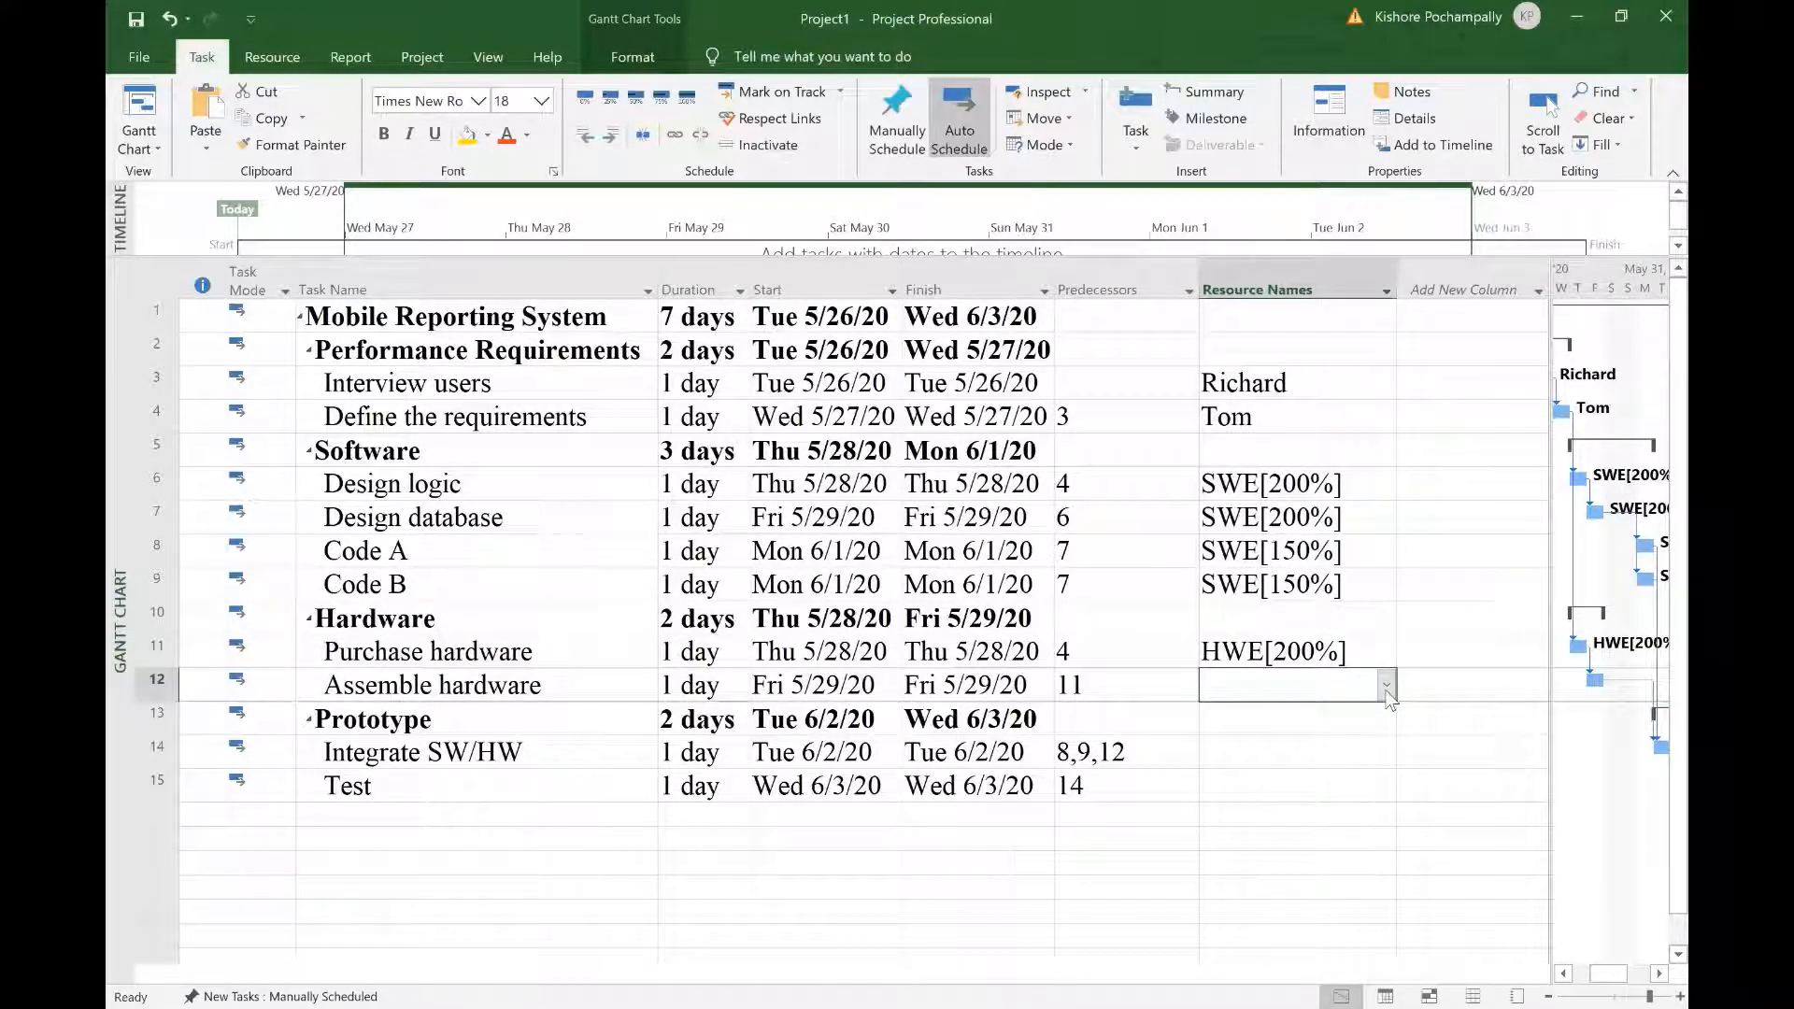
# Step: Set Resource Names: HWE for Assemble hardware, first team member for Integrate SW/HW, second for Test
pyautogui.click(1387, 687)
pyautogui.click(1220, 713)
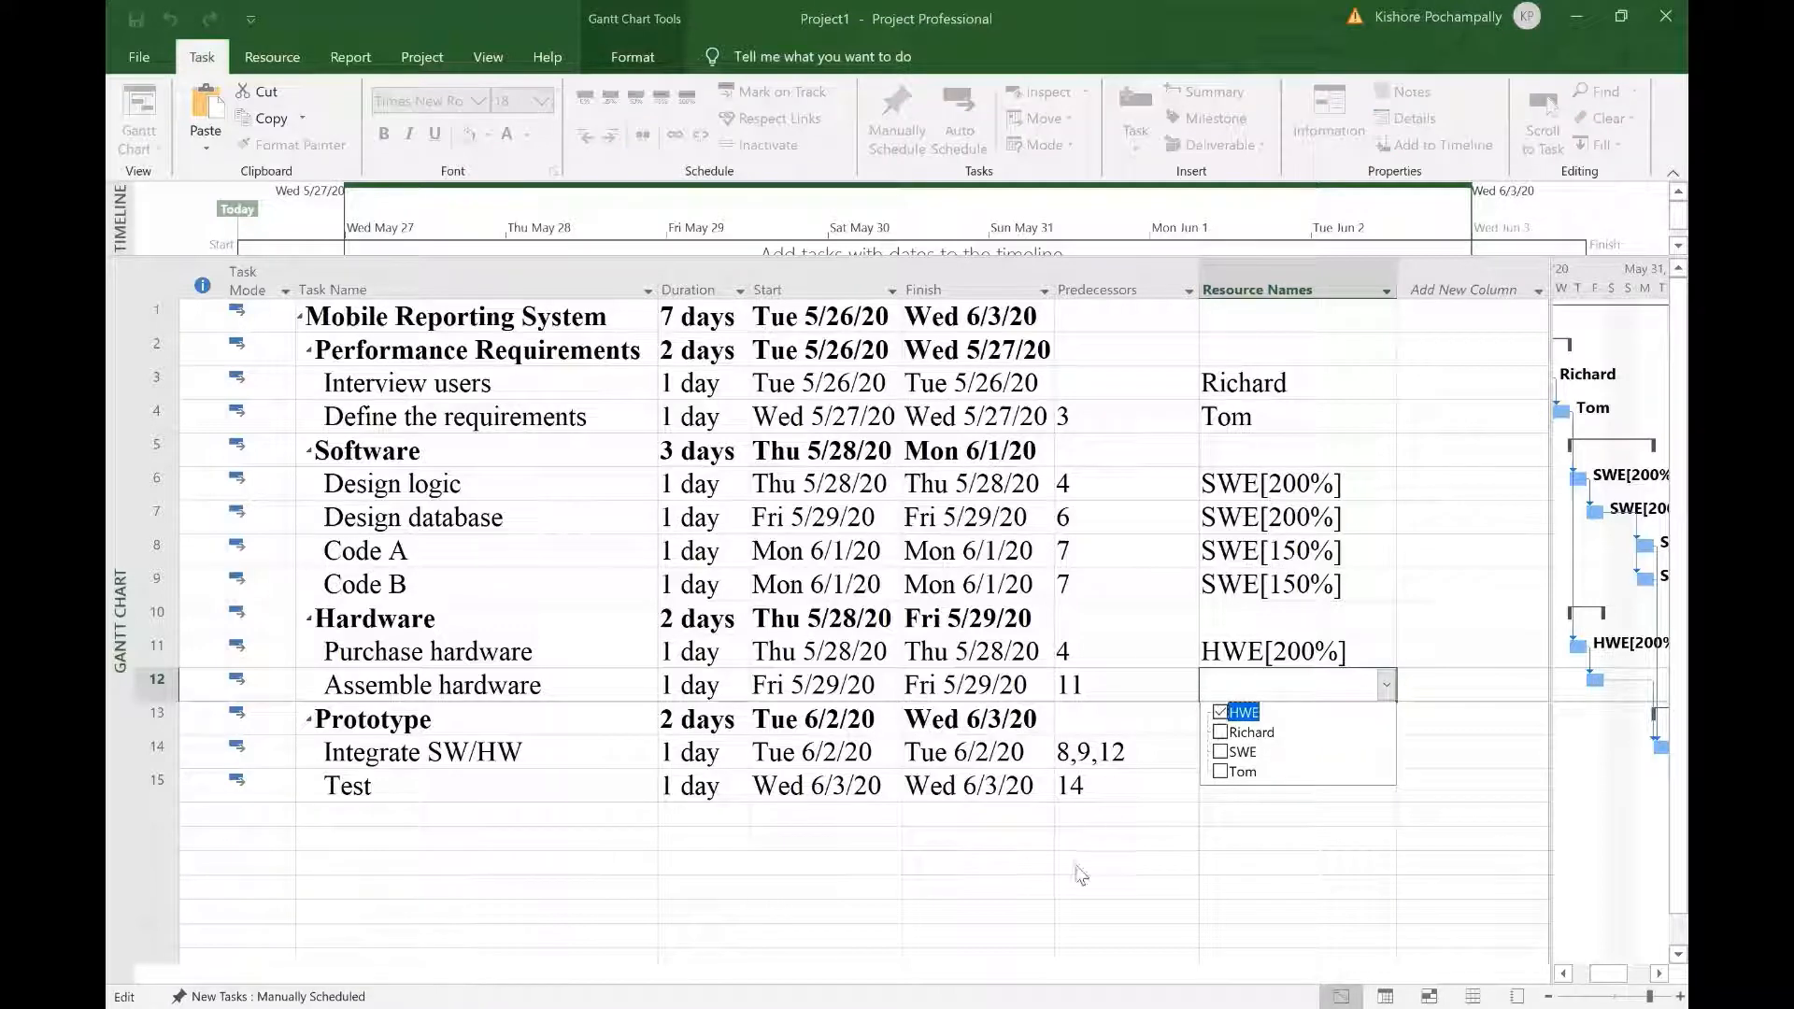
pyautogui.press('Return')
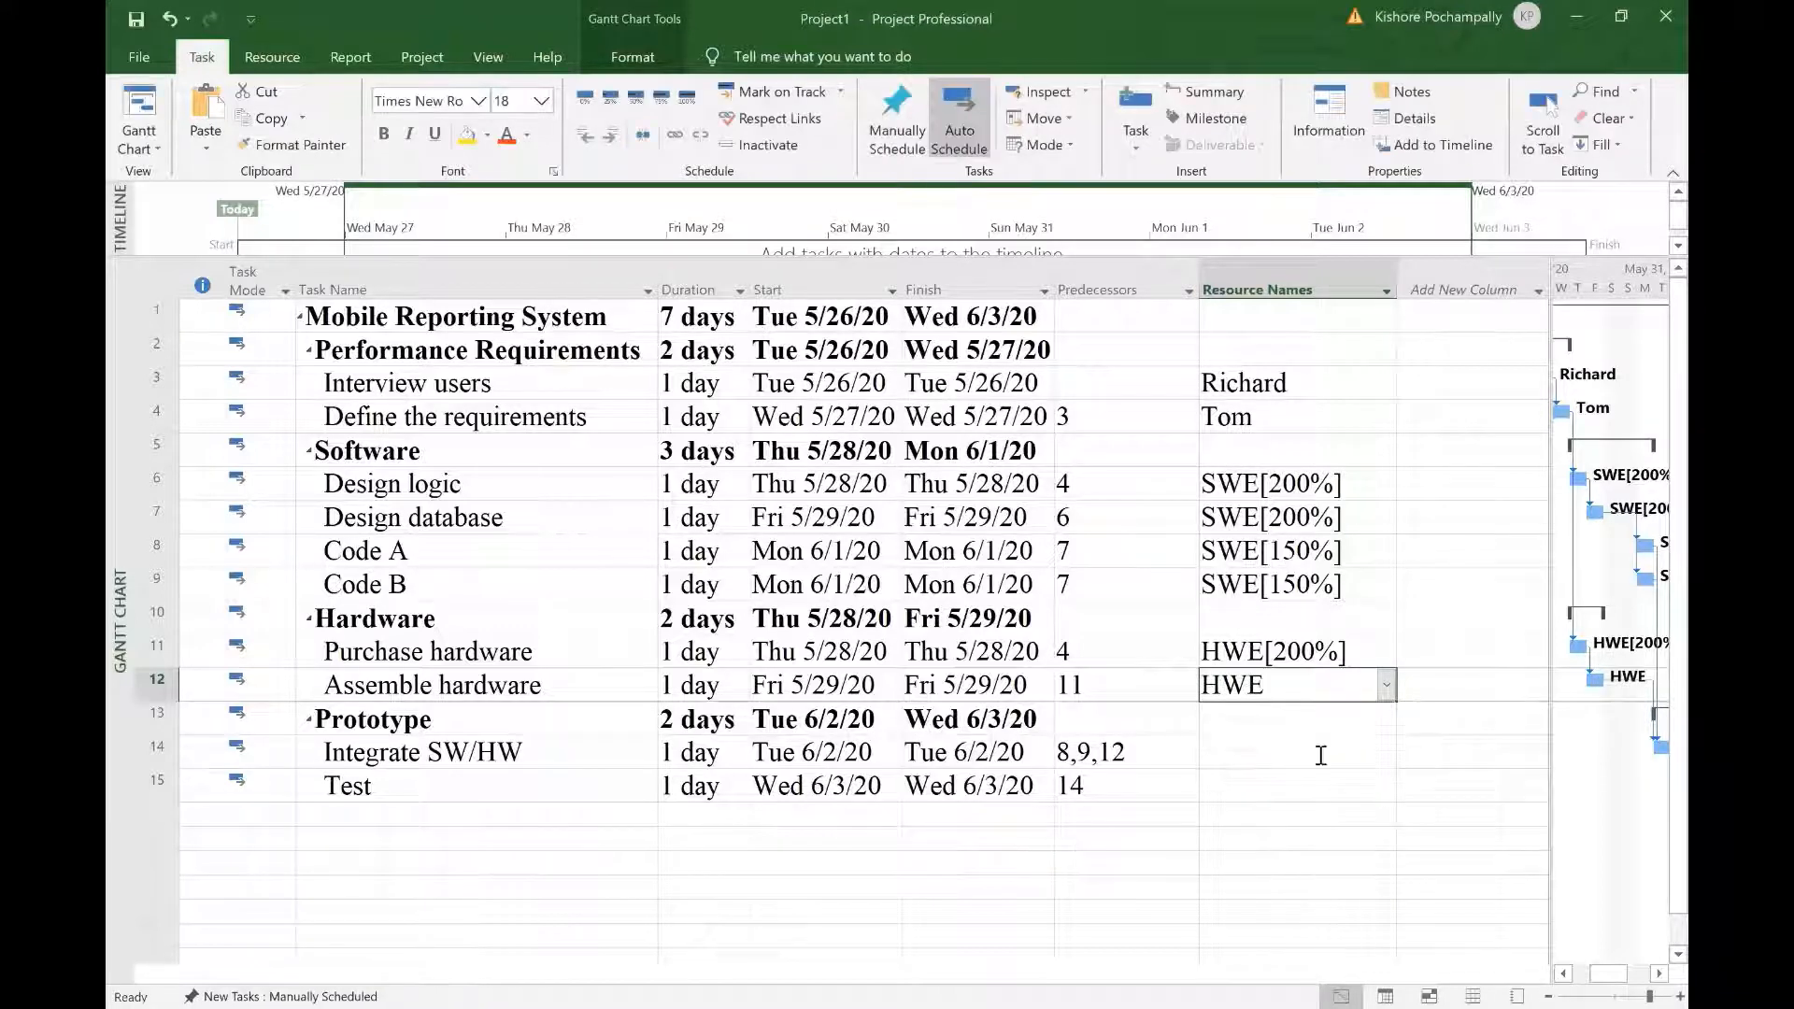
pyautogui.click(1383, 761)
pyautogui.click(1385, 755)
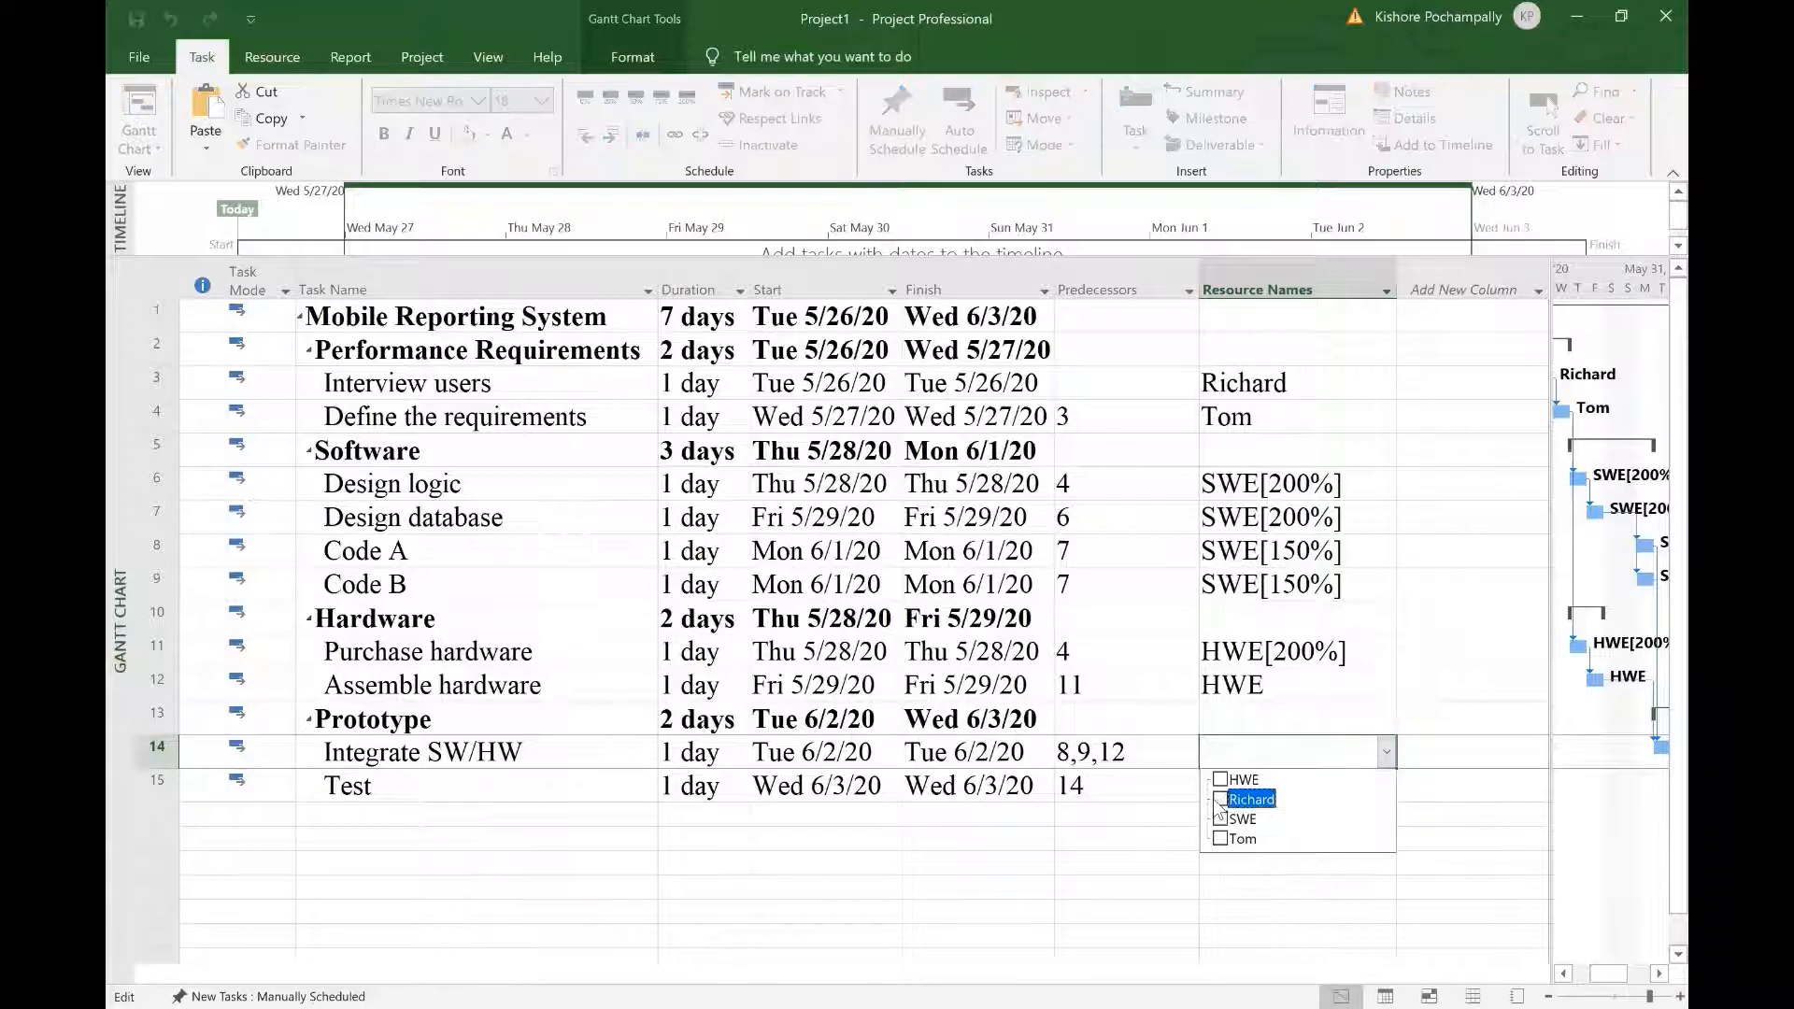
pyautogui.press('Return')
pyautogui.click(1345, 793)
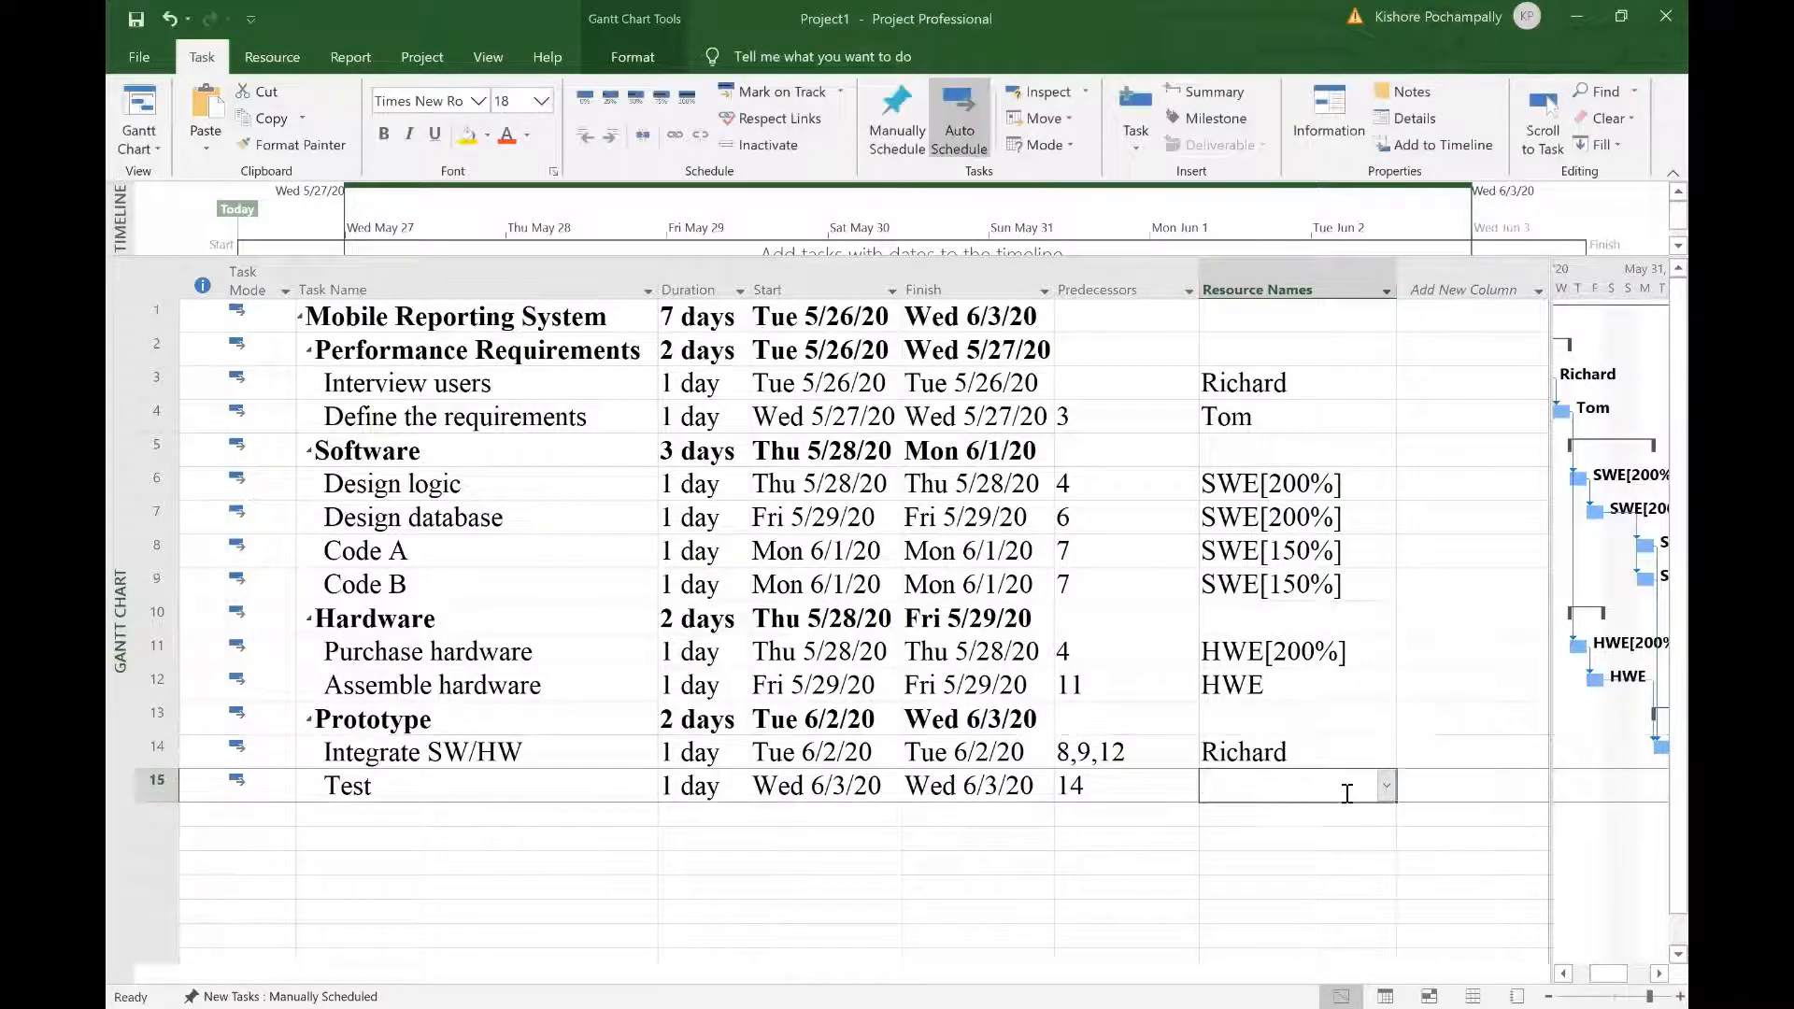
pyautogui.click(1383, 790)
pyautogui.click(1225, 872)
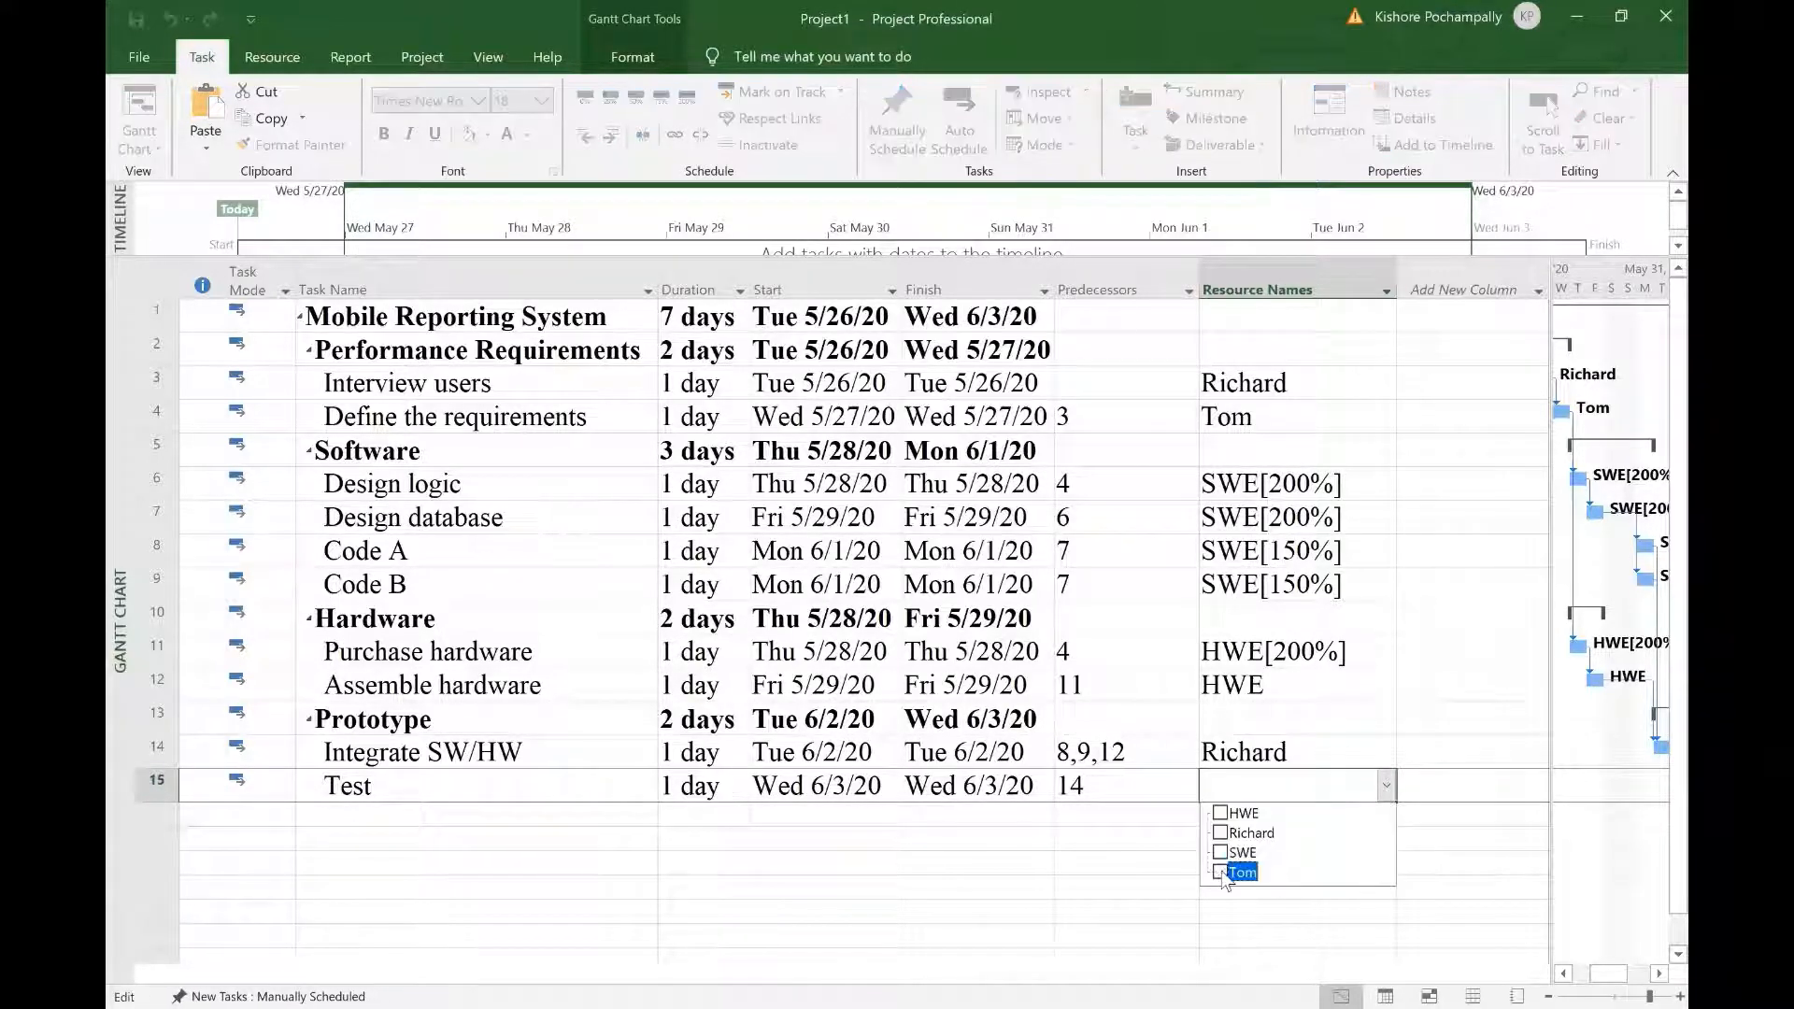
pyautogui.press('Return')
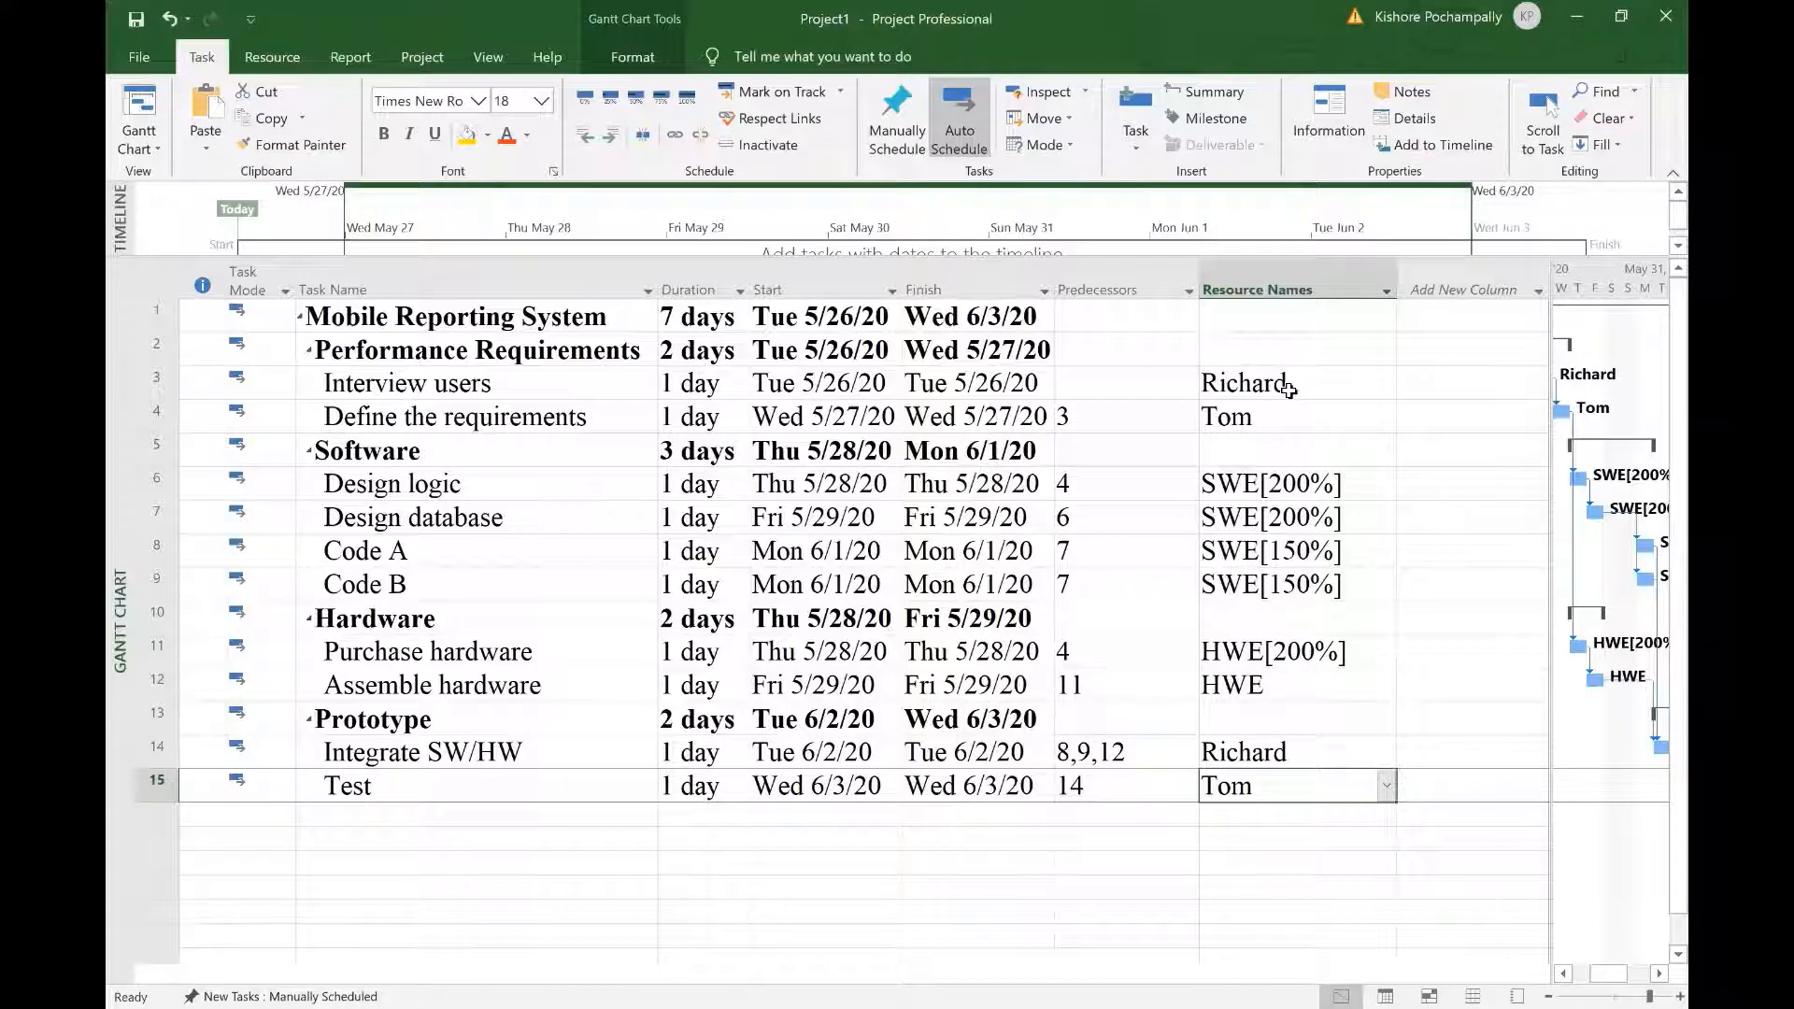
# Step: Set Interview users to 7 days and Define the requirements to 2 days, widening the Duration column
pyautogui.click(710, 385)
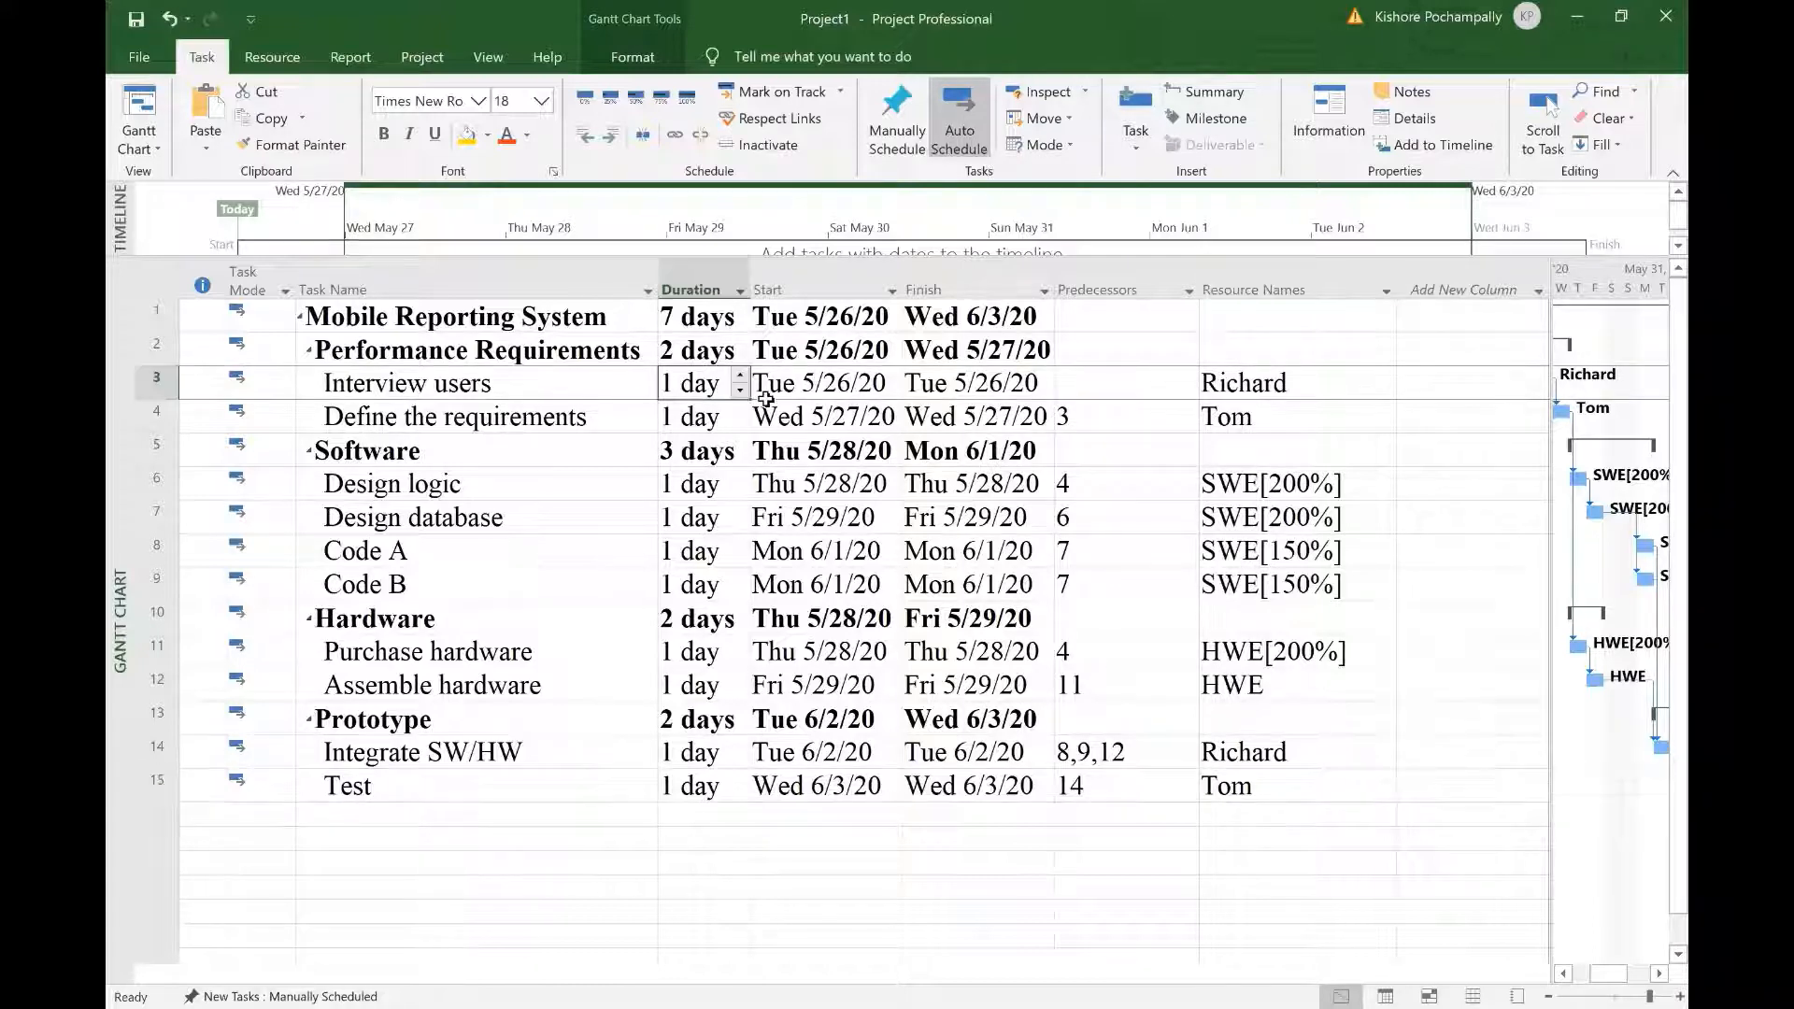
pyautogui.write('7')
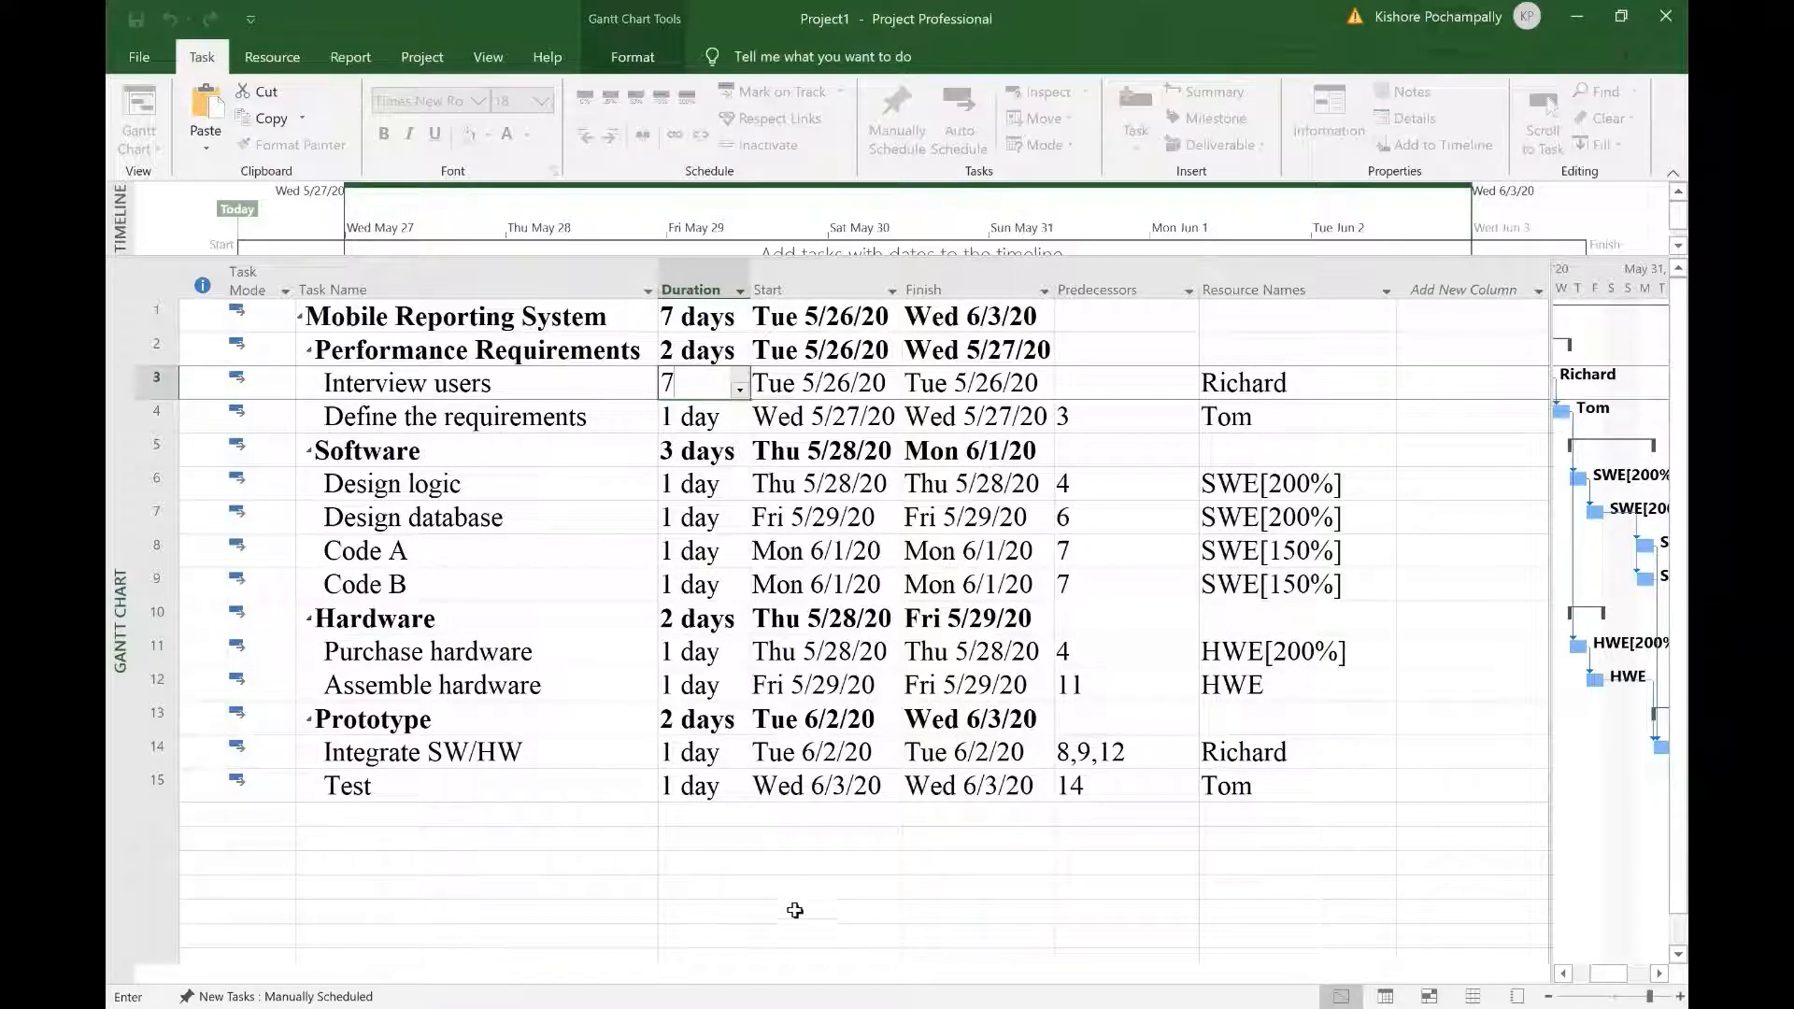
pyautogui.click(795, 915)
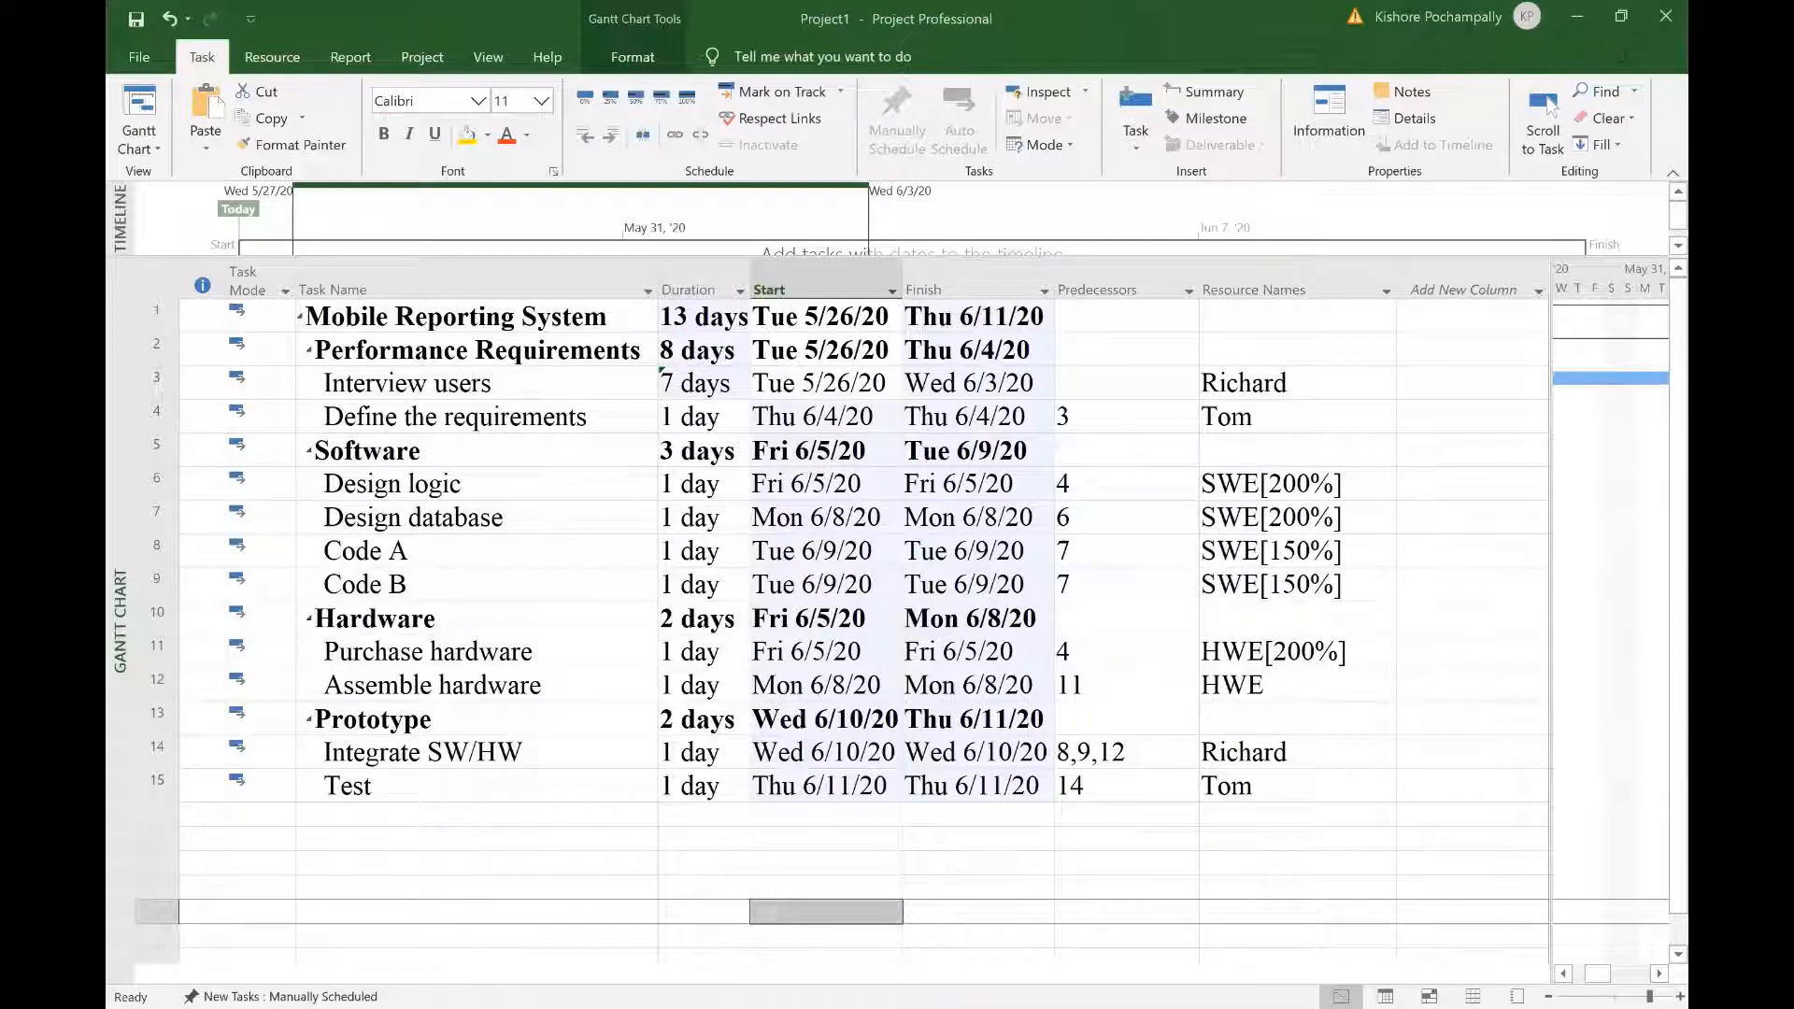
pyautogui.click(714, 418)
pyautogui.write('2')
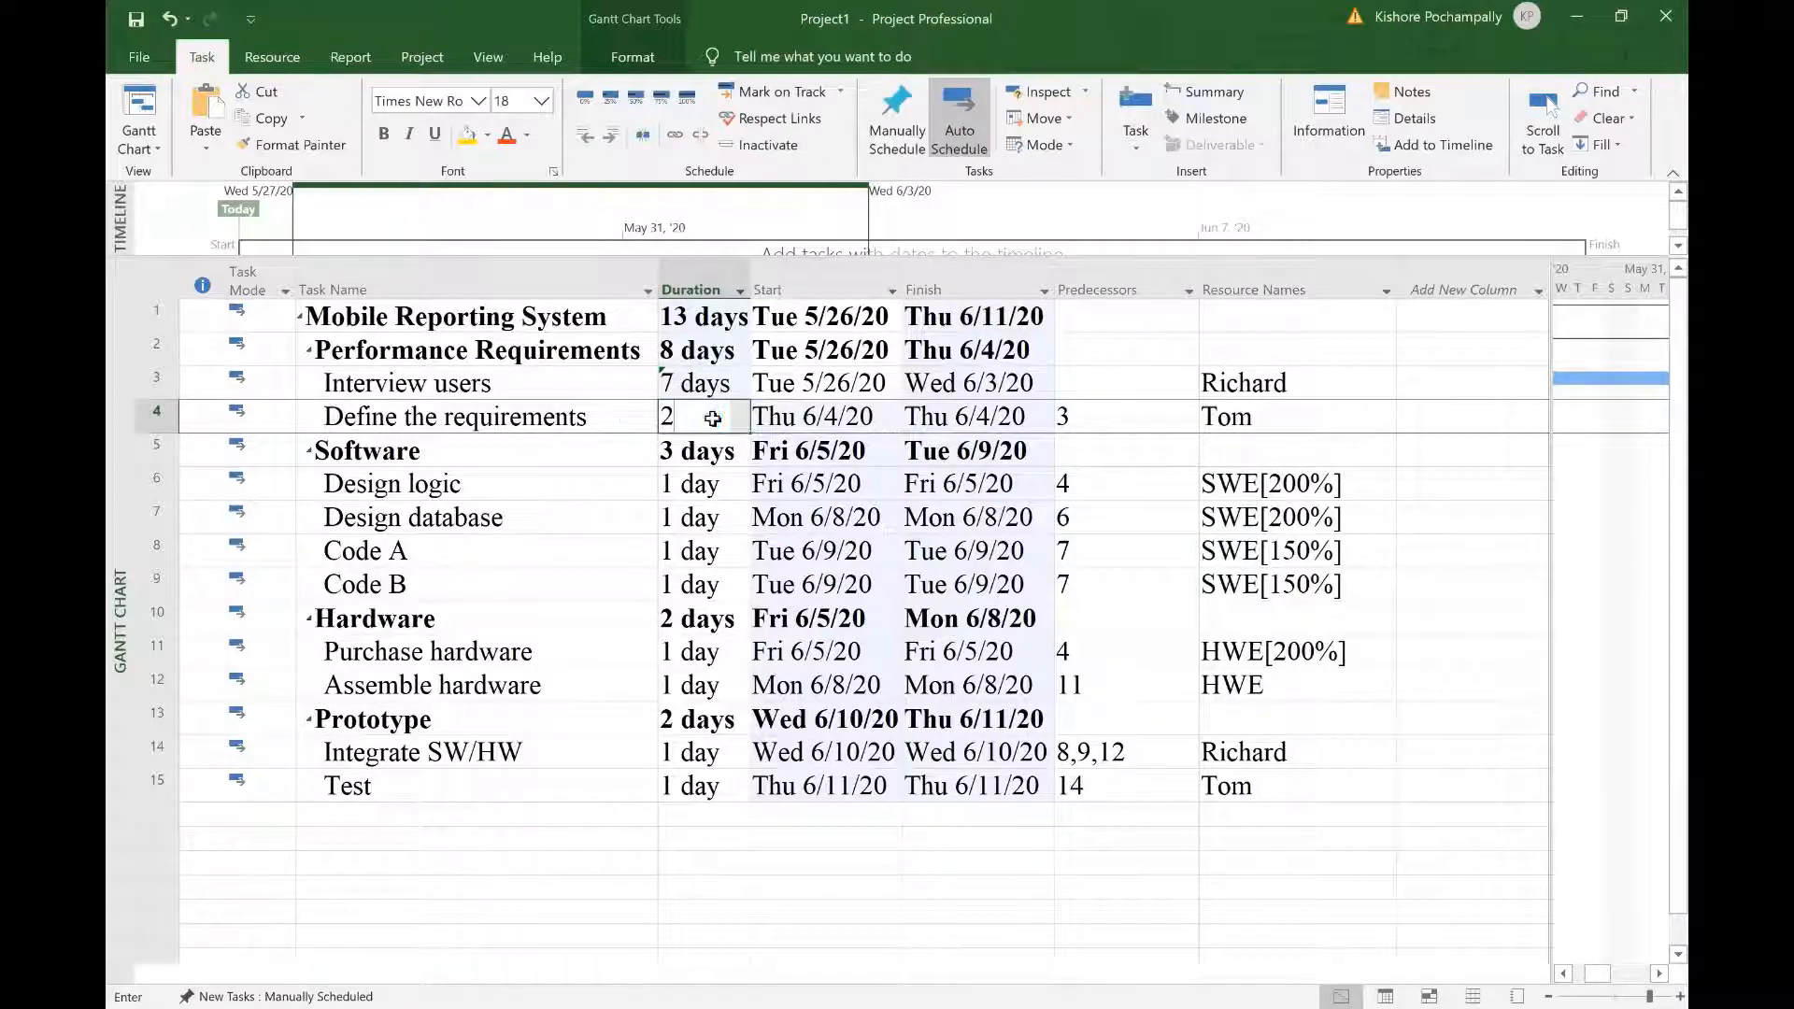
pyautogui.press('Return')
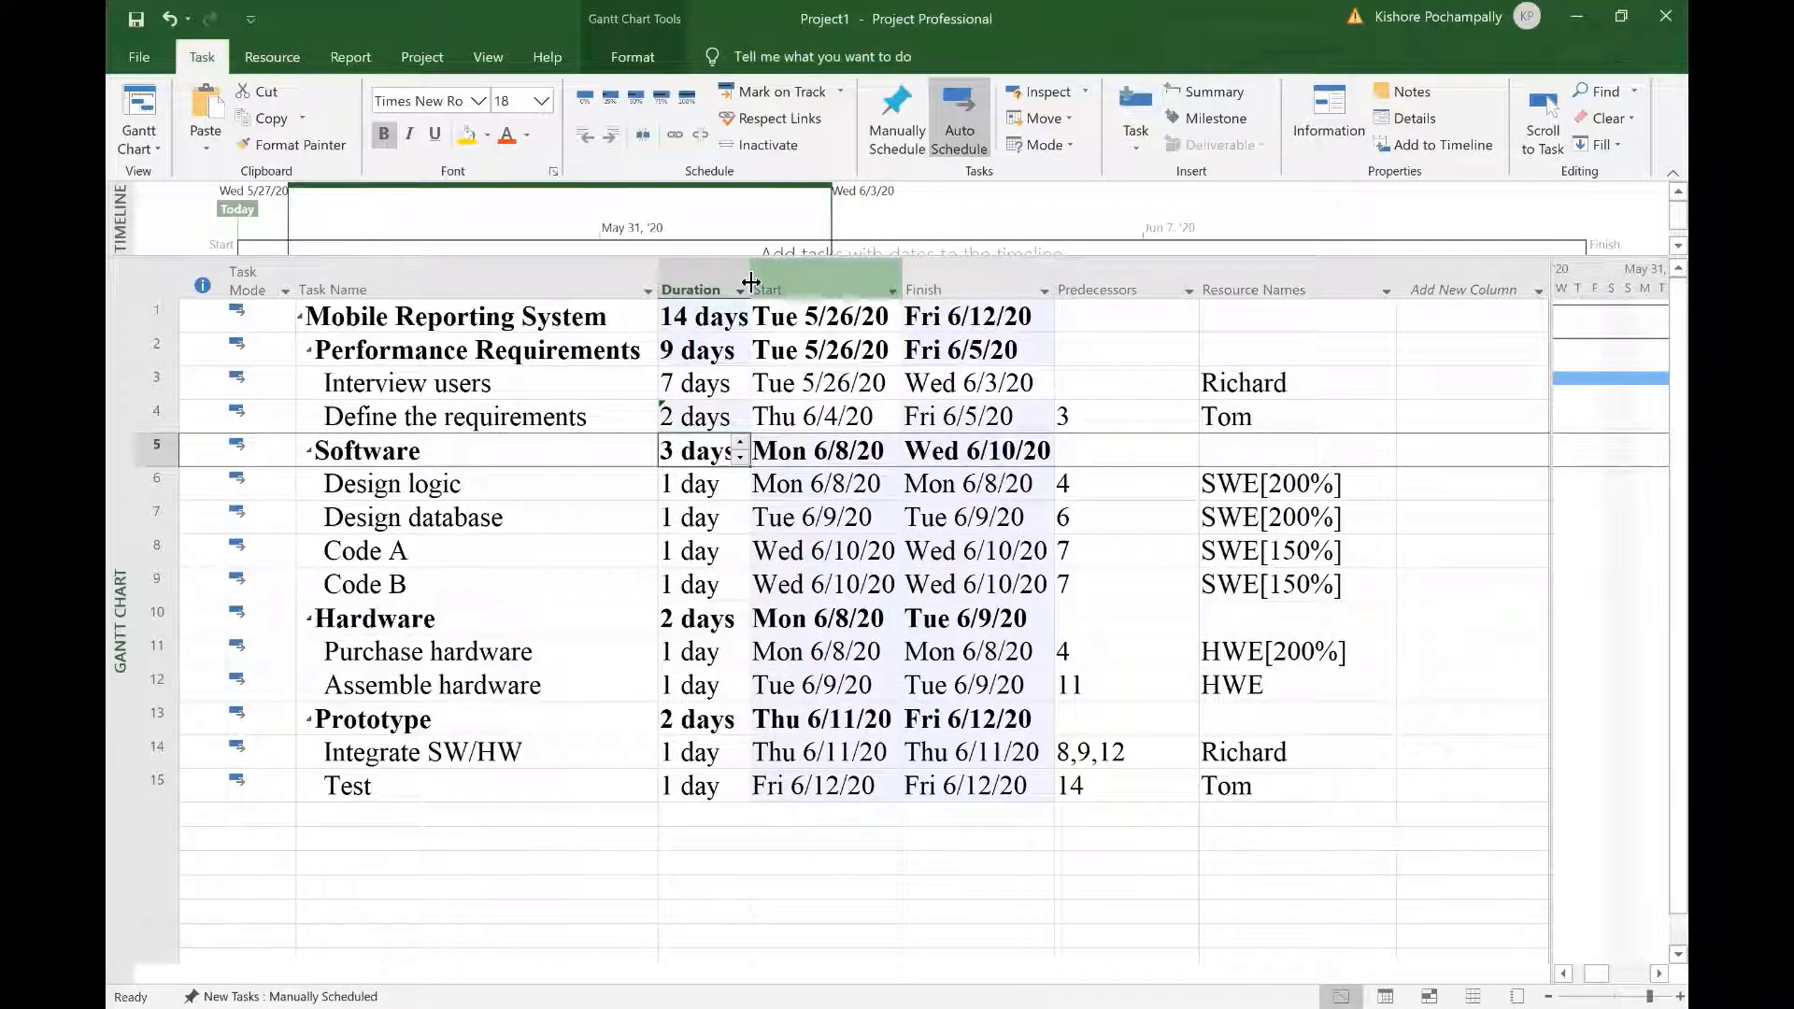
pyautogui.moveTo(750, 281); pyautogui.dragTo(818, 283)
pyautogui.click(783, 912)
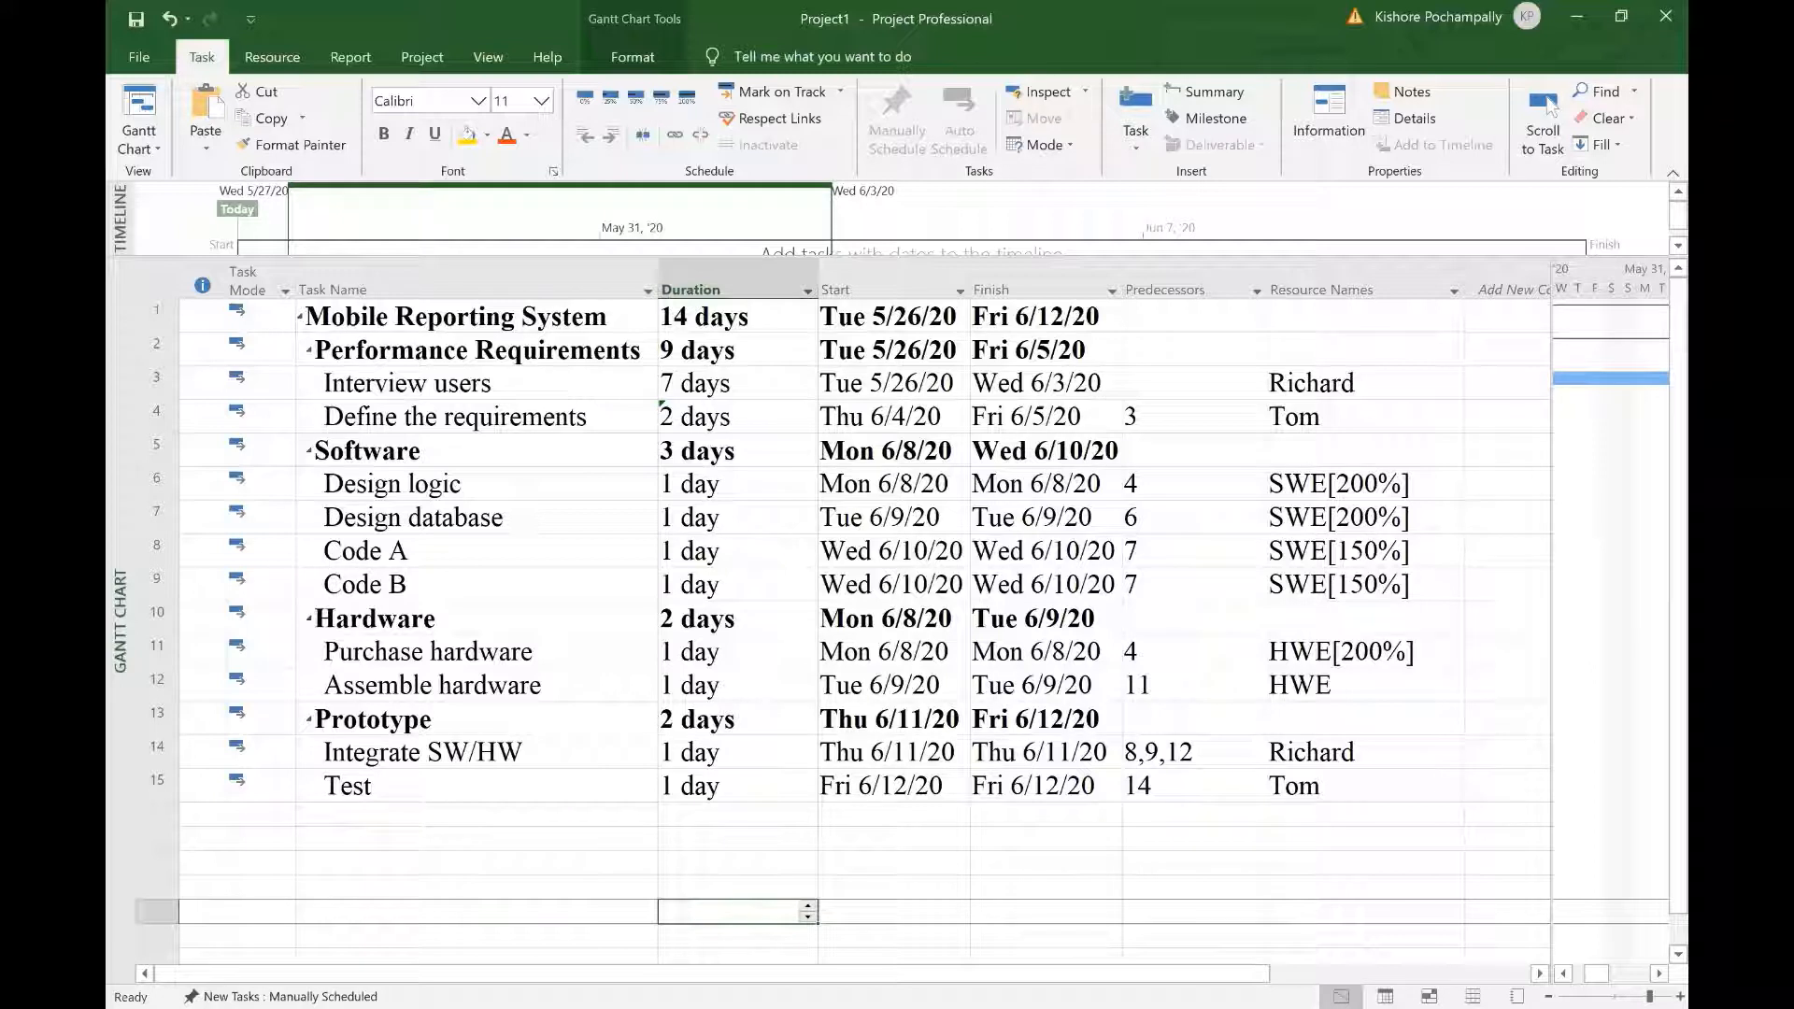
pyautogui.press('Escape')
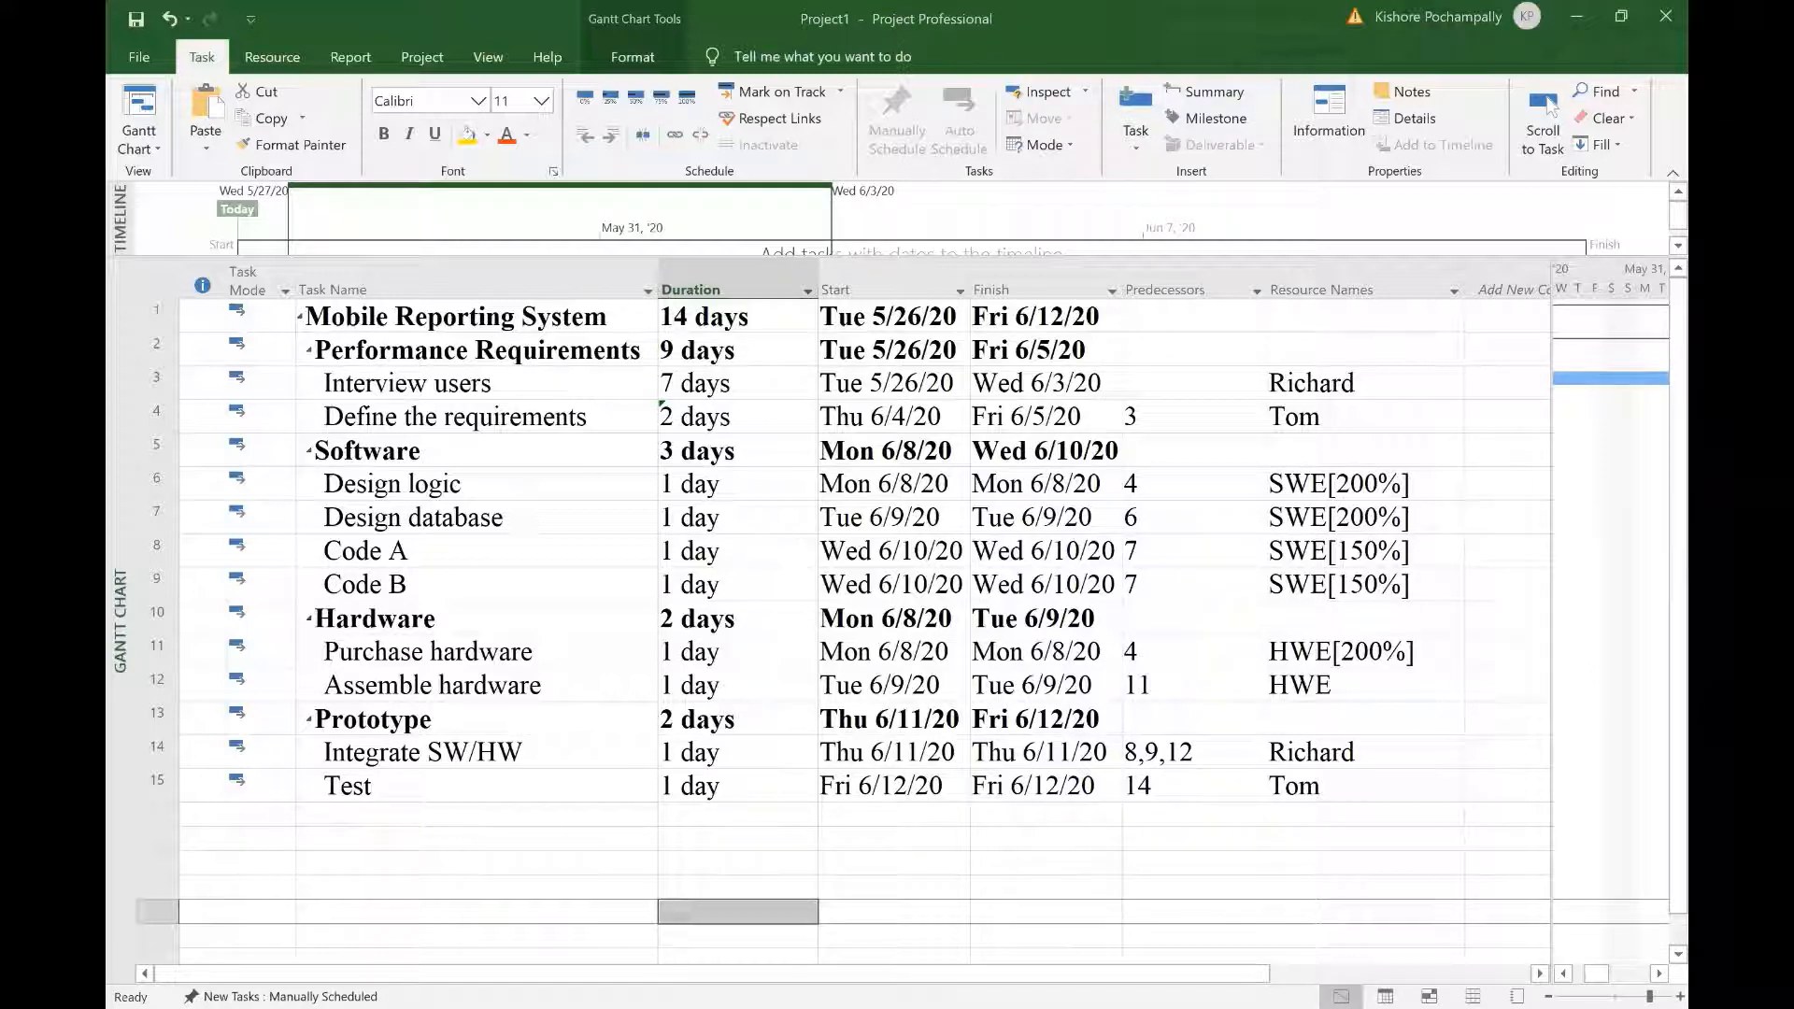
# Step: Set durations for Design logic (3), Design database (2), Code A (7) and Code B (5 days)
pyautogui.click(749, 485)
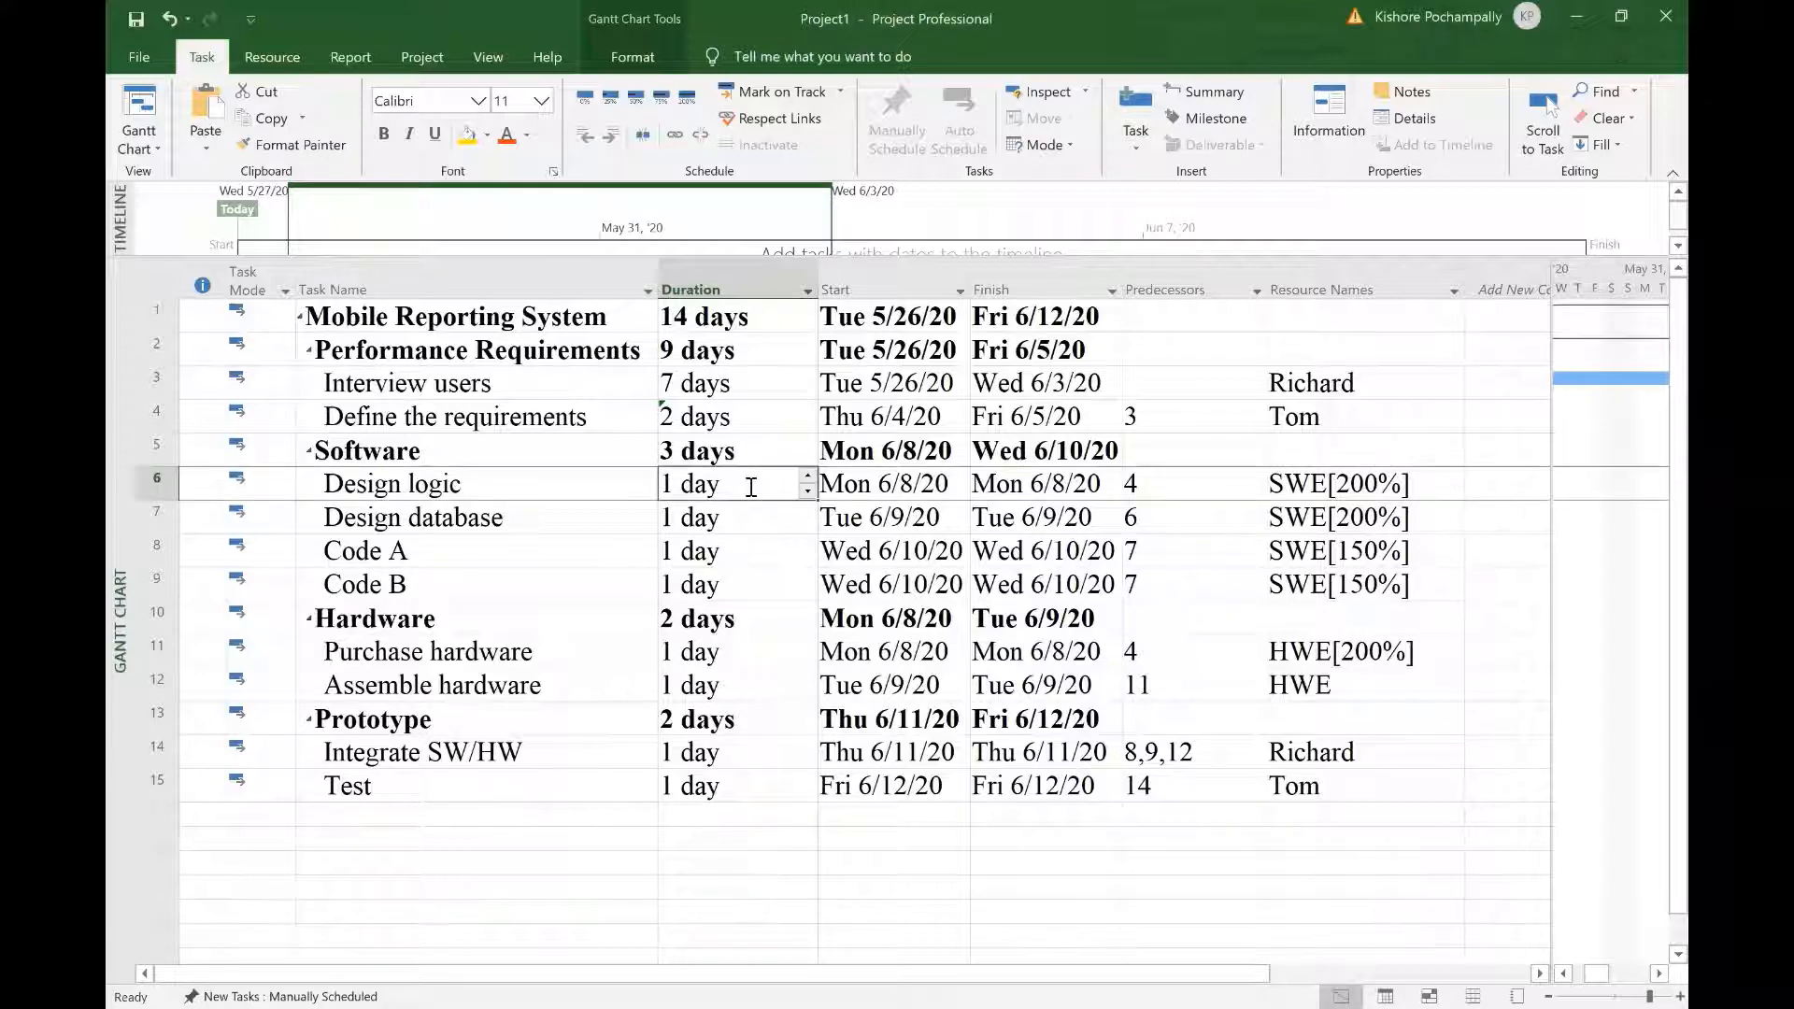
pyautogui.write('3')
pyautogui.press('Return')
pyautogui.write('2')
pyautogui.press('Return')
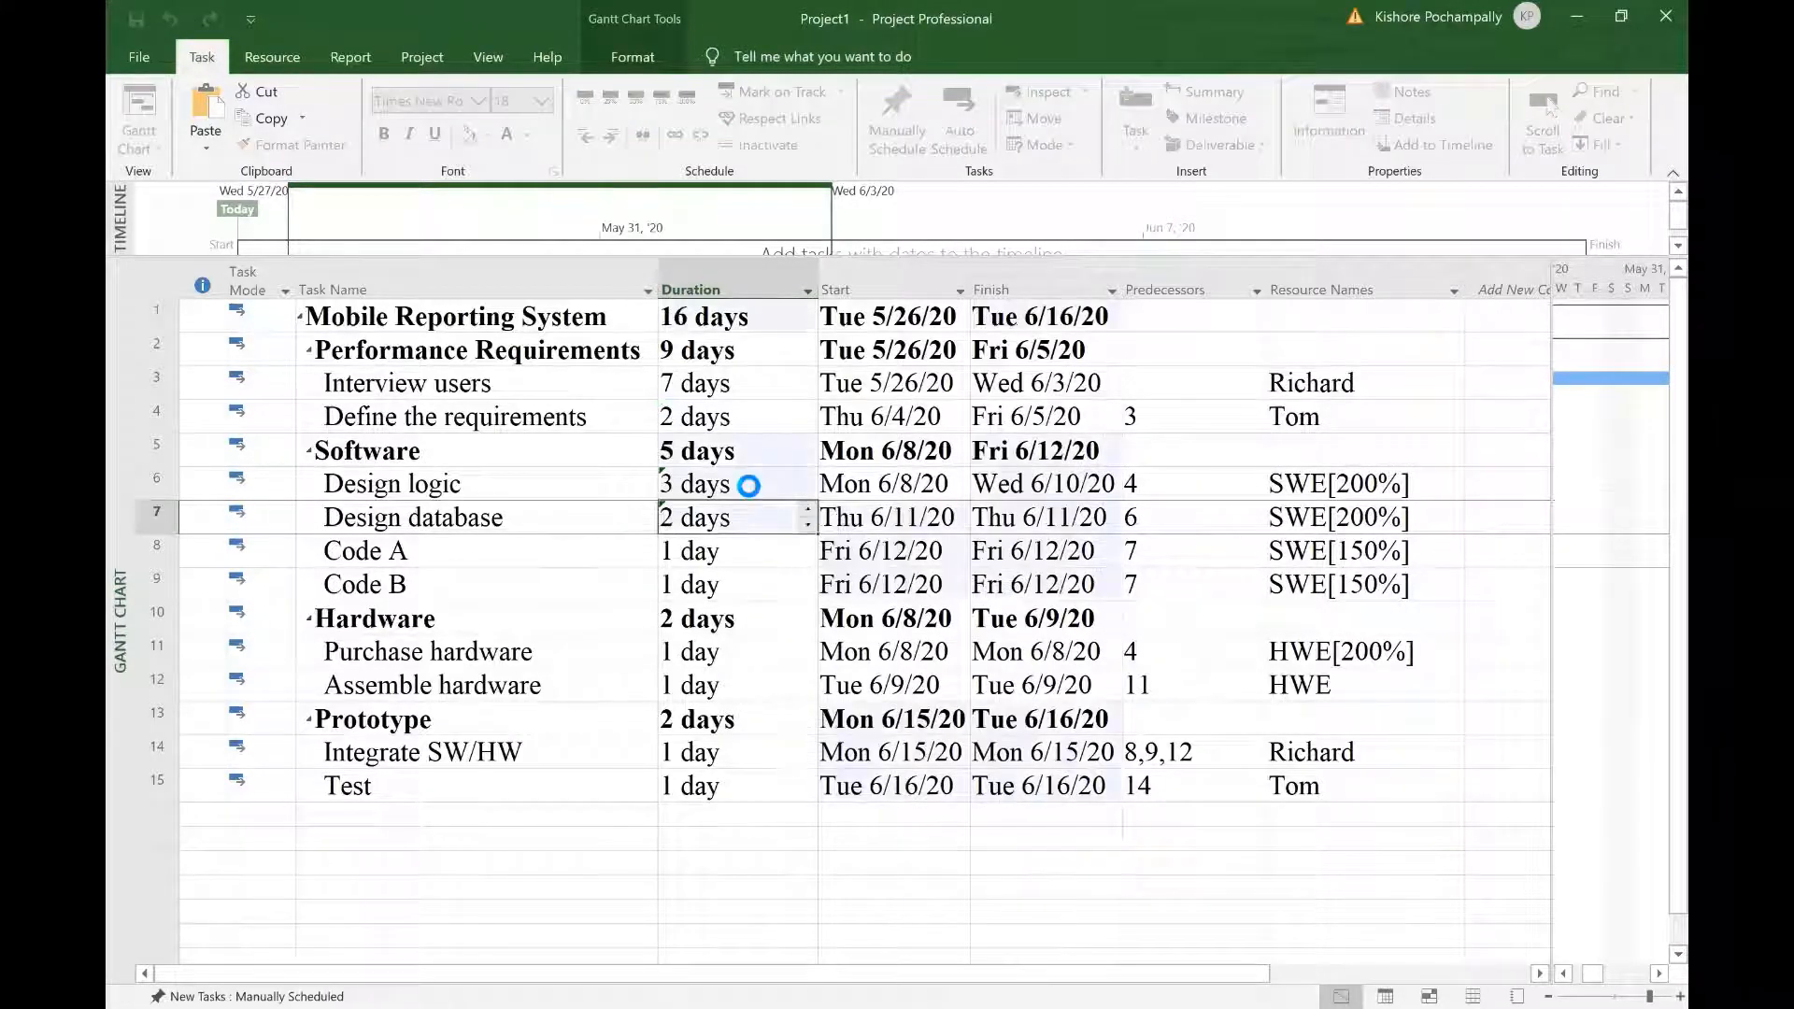
pyautogui.write('7')
pyautogui.press('Return')
pyautogui.write('5')
pyautogui.press('Return')
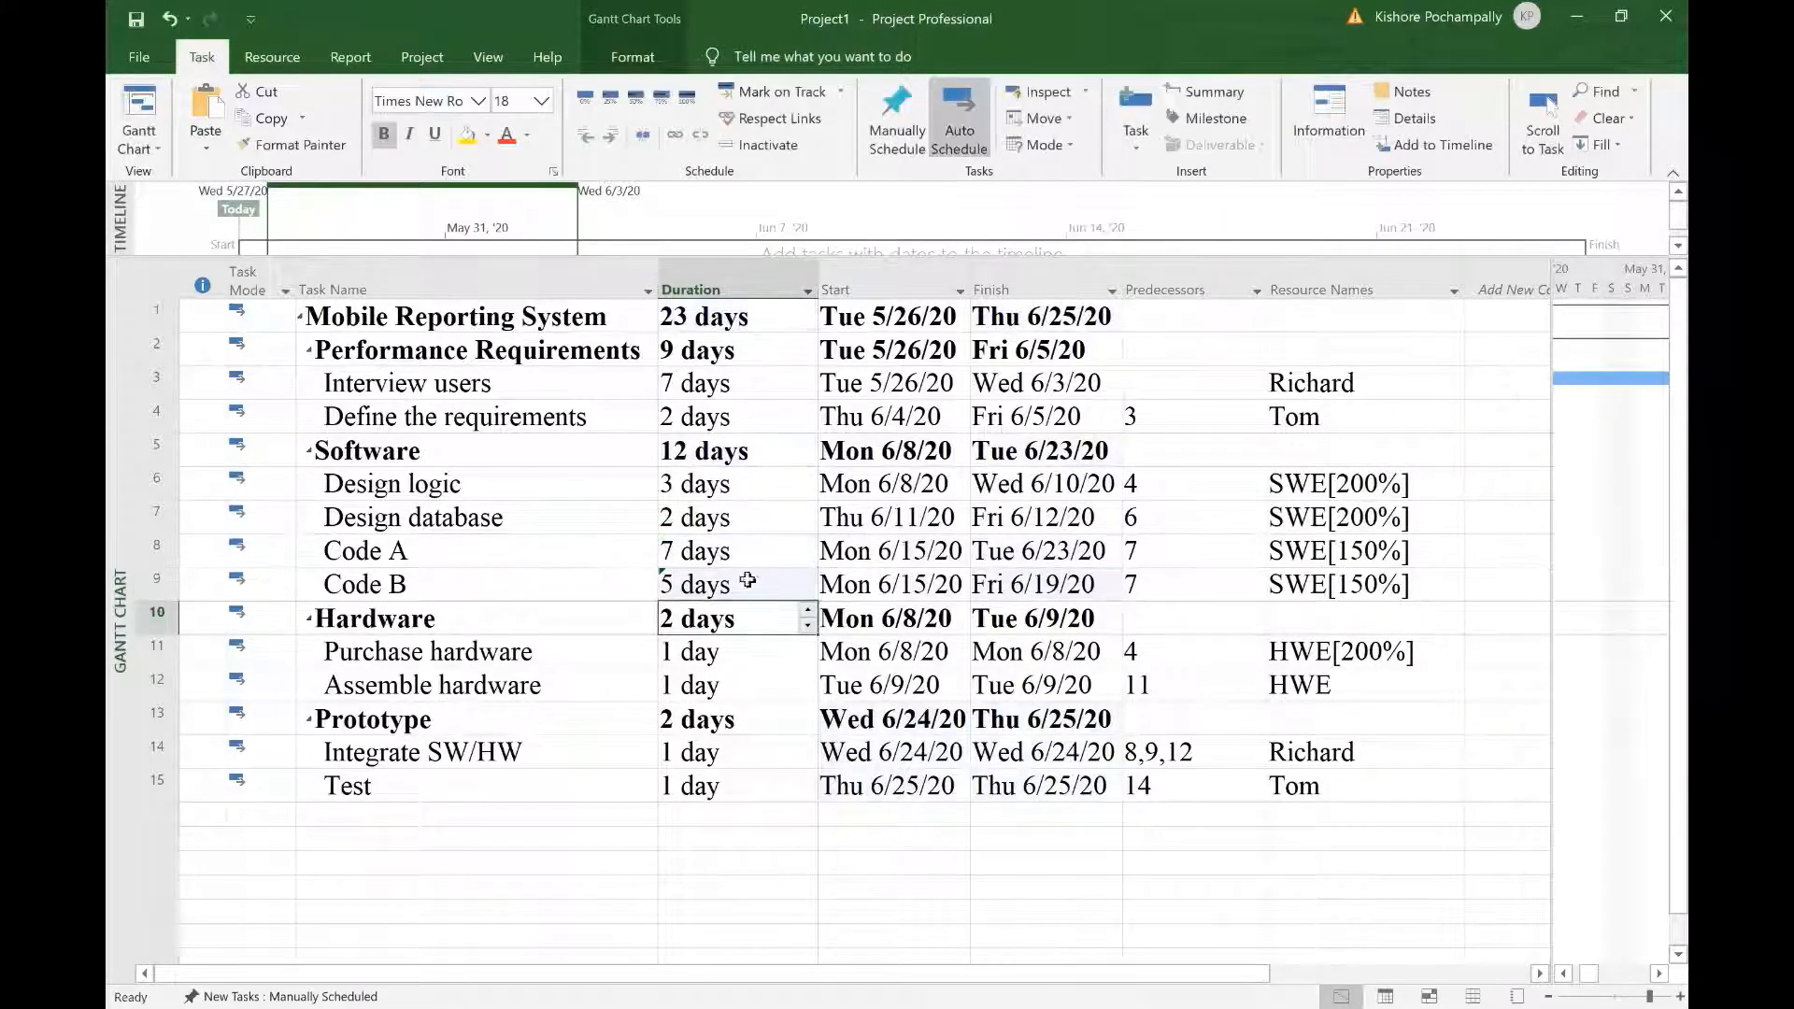
# Step: Give Integrate SW/HW a 3-day duration
pyautogui.click(742, 650)
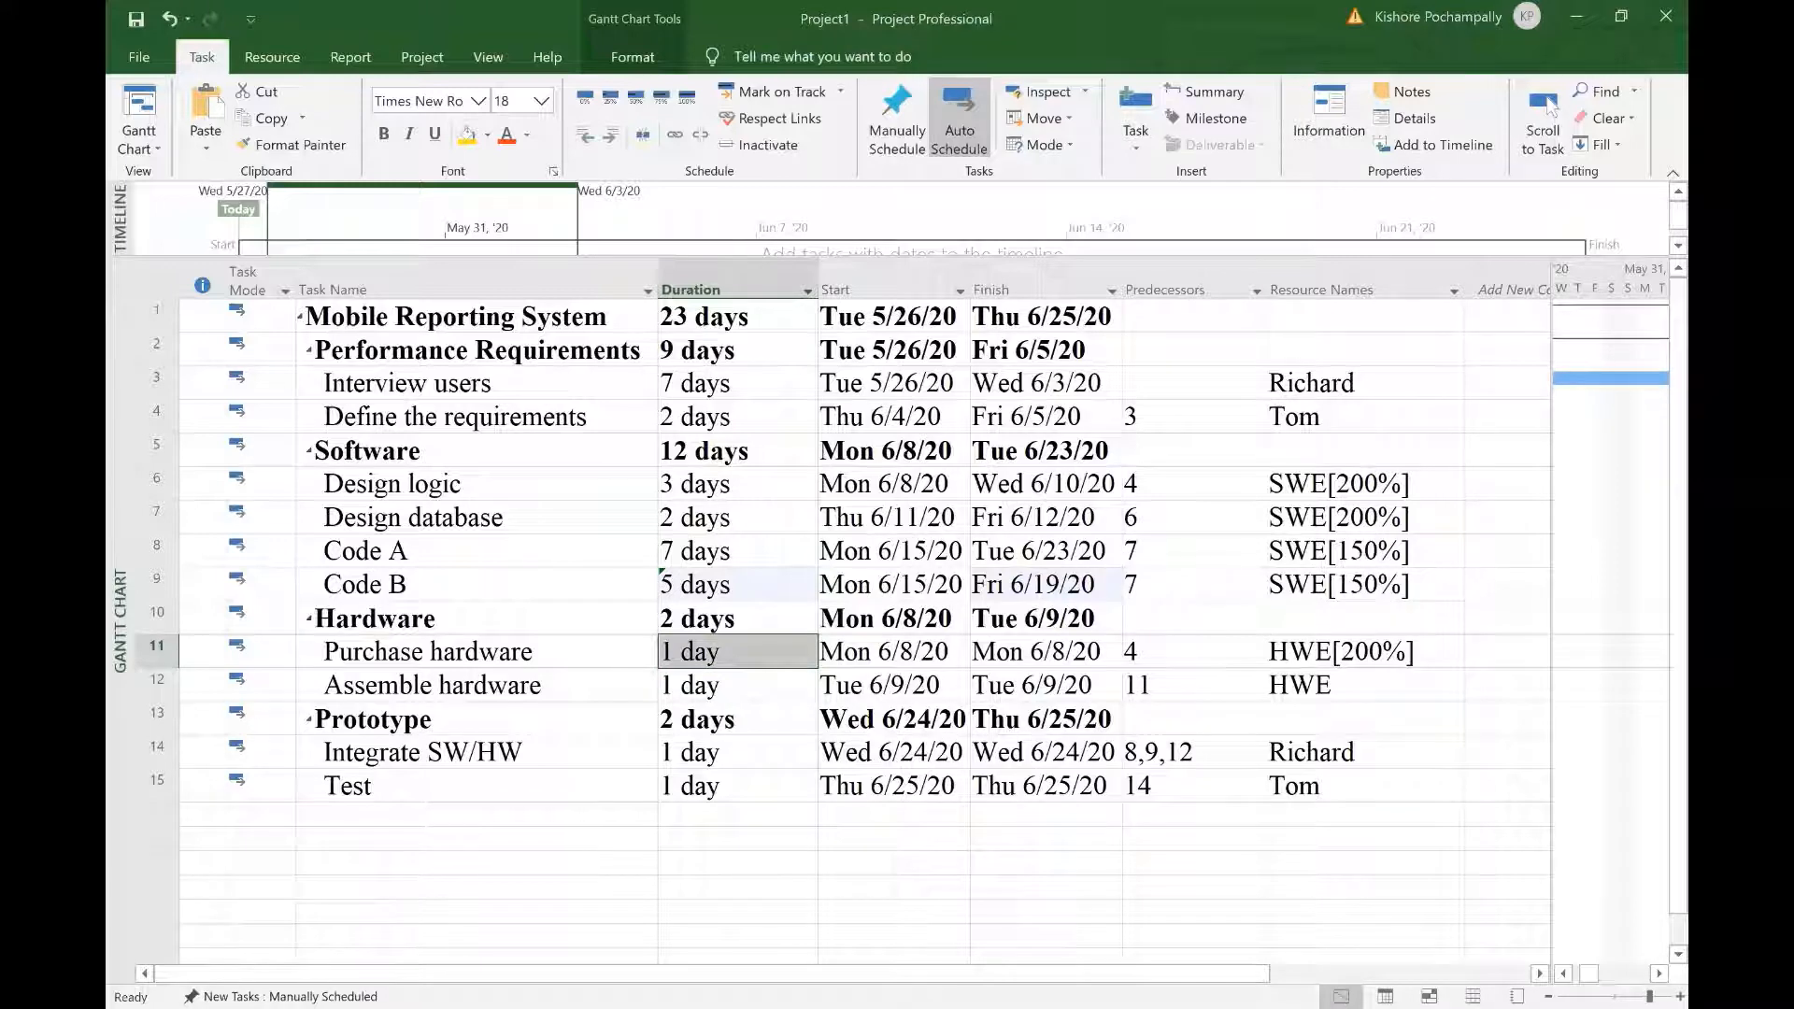
pyautogui.click(839, 935)
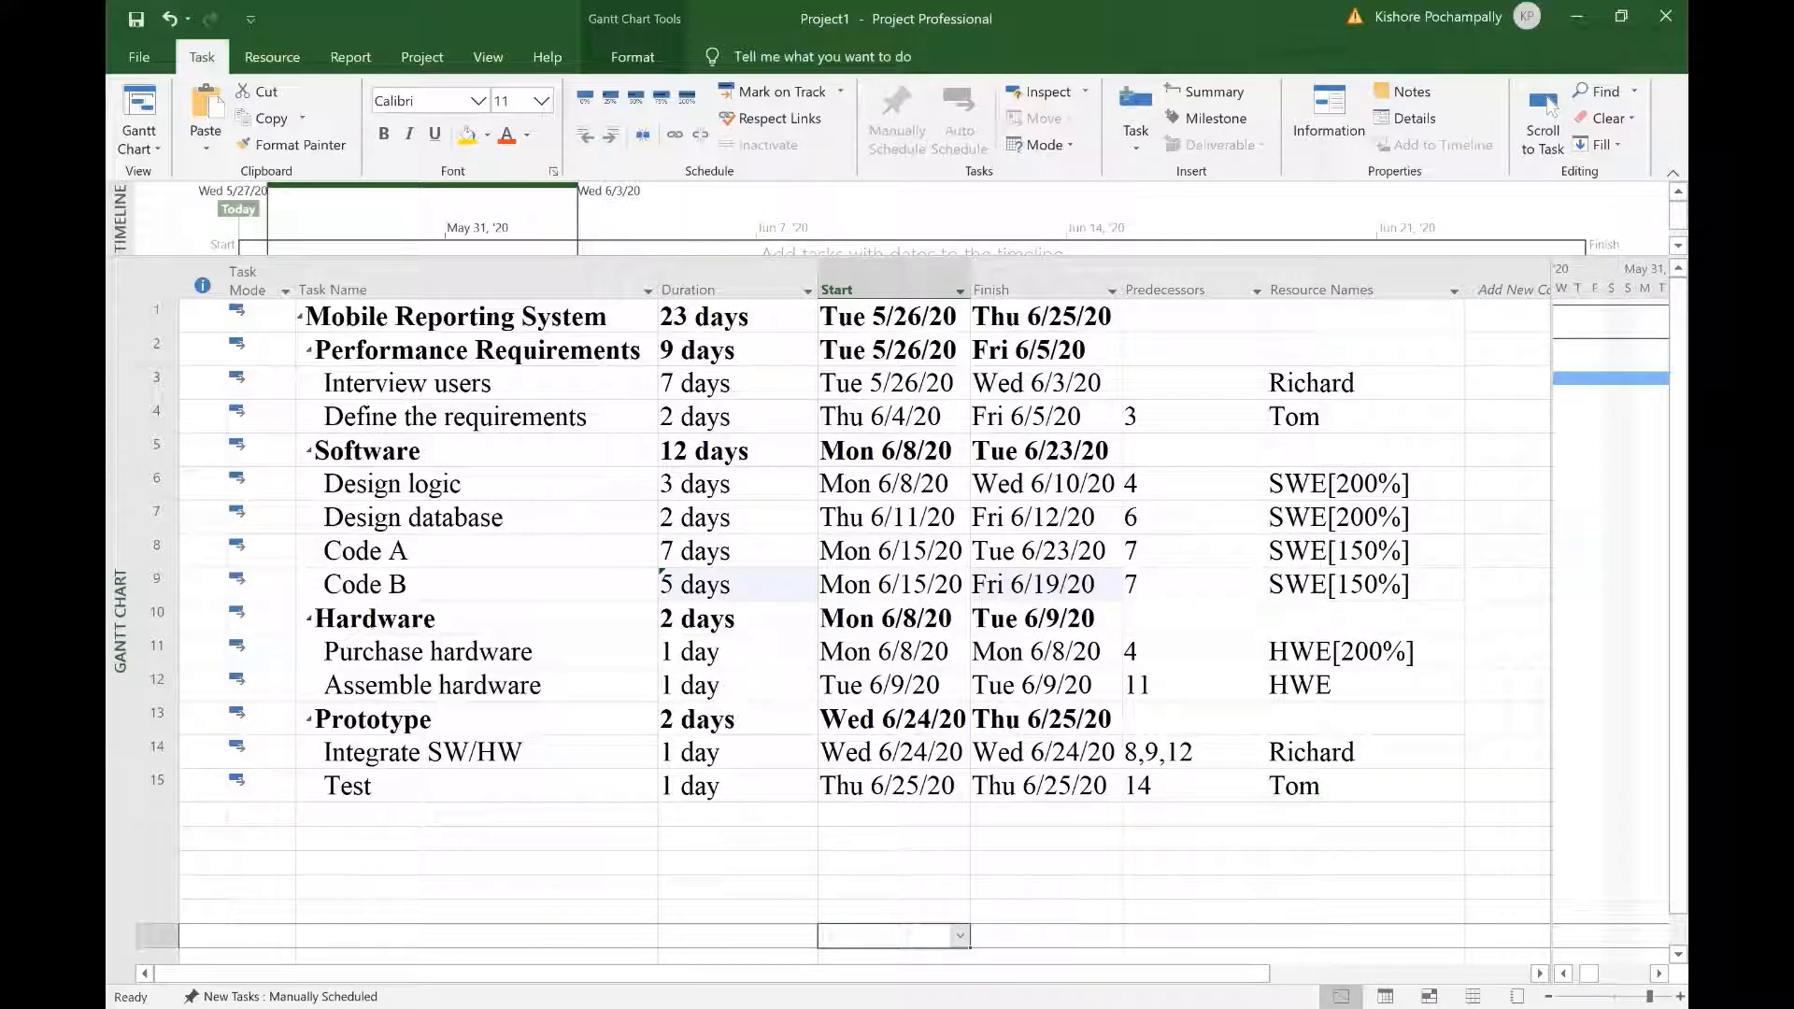
pyautogui.click(729, 755)
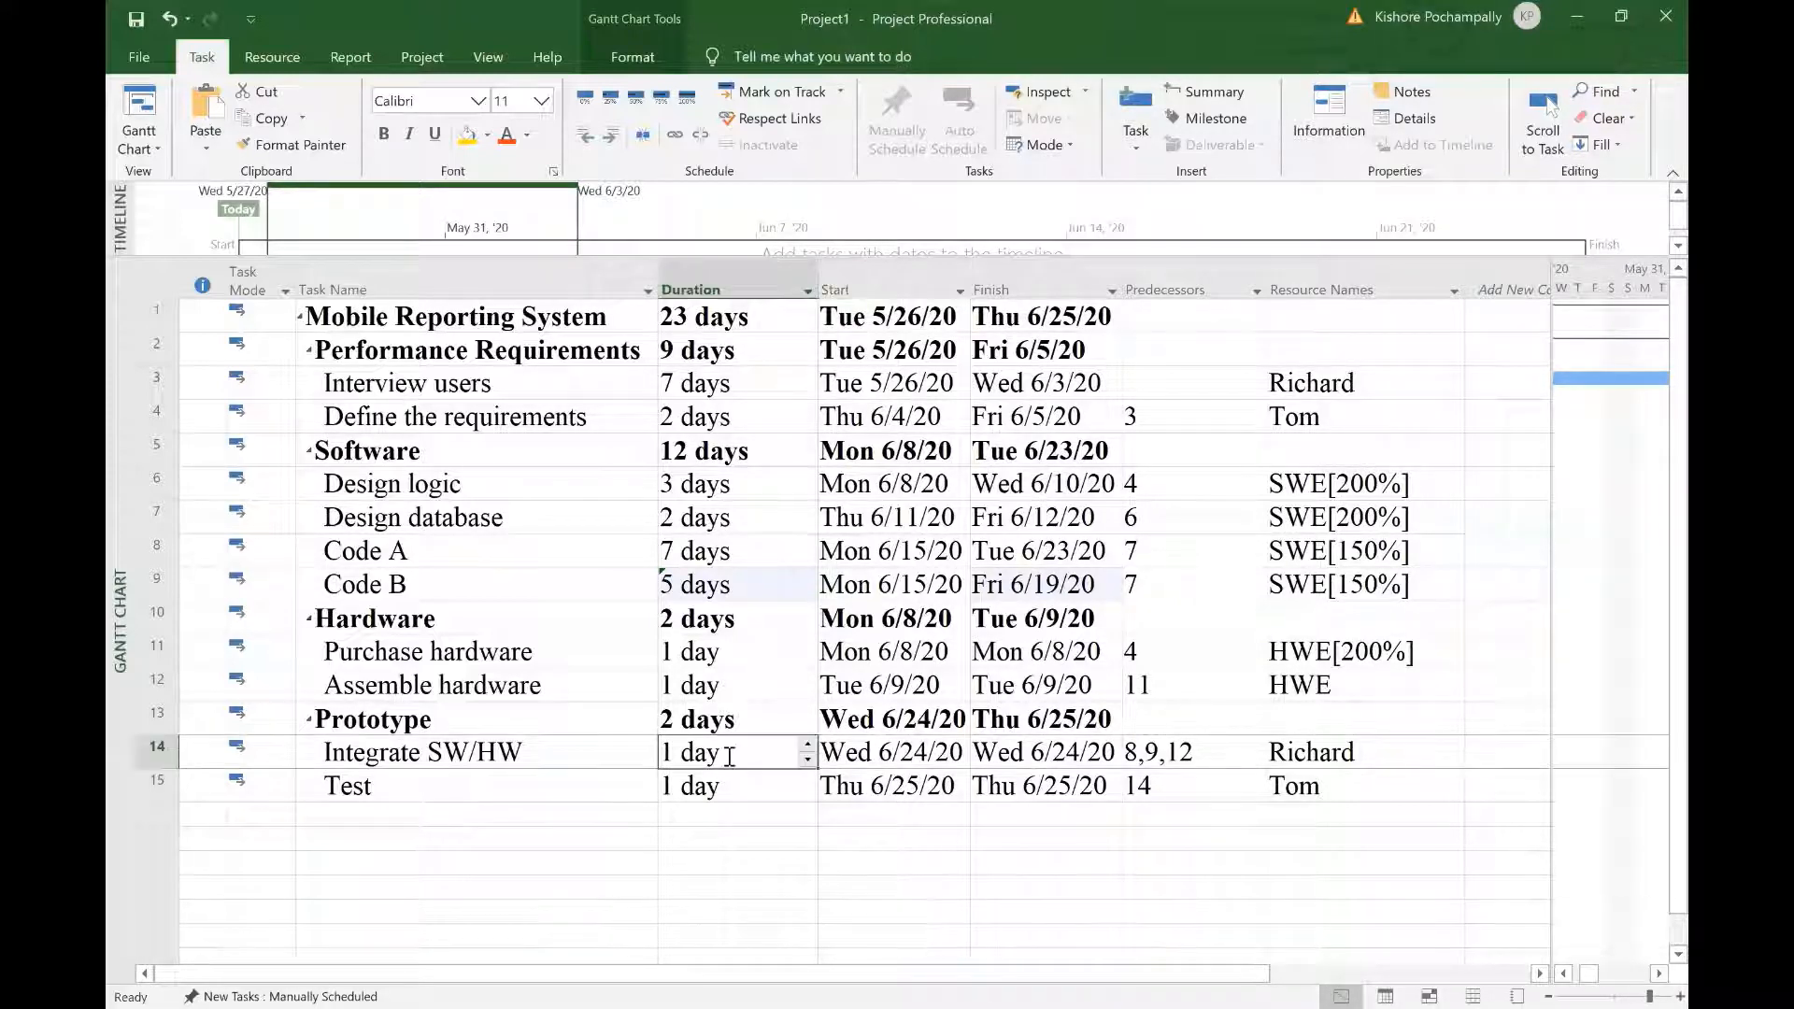
pyautogui.write('3')
pyautogui.press('Return')
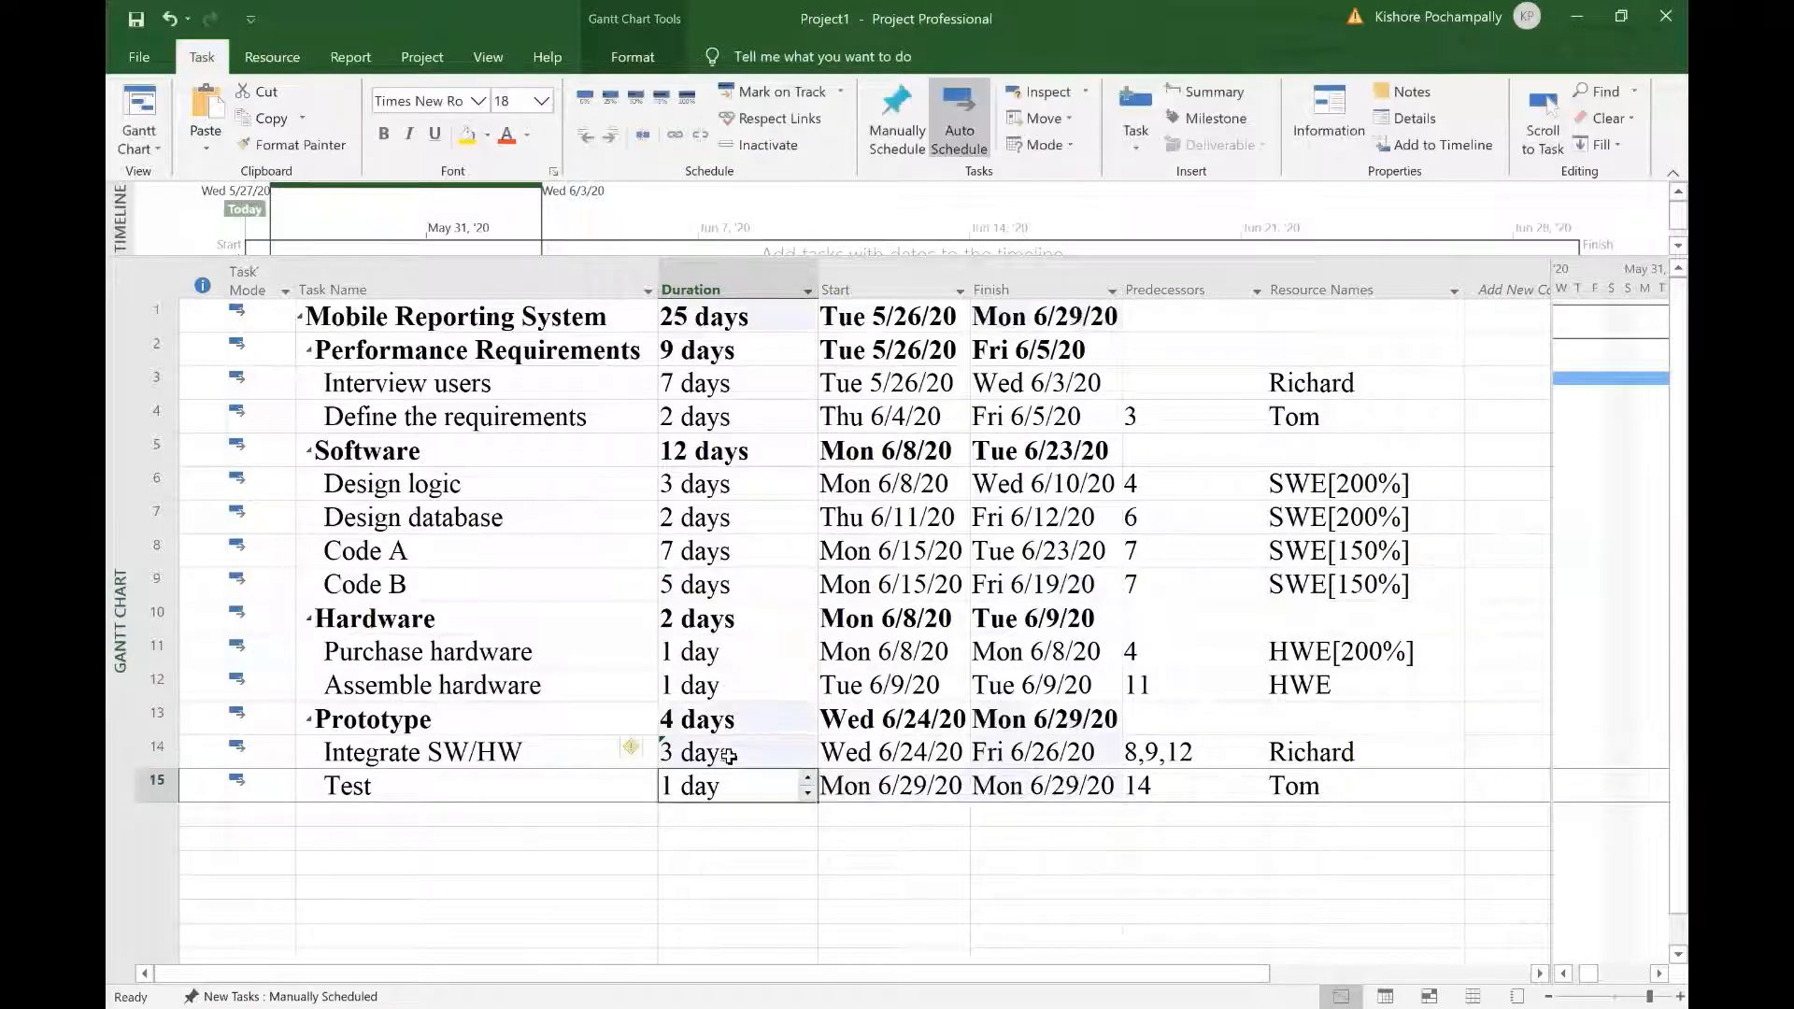
pyautogui.click(738, 814)
pyautogui.click(685, 863)
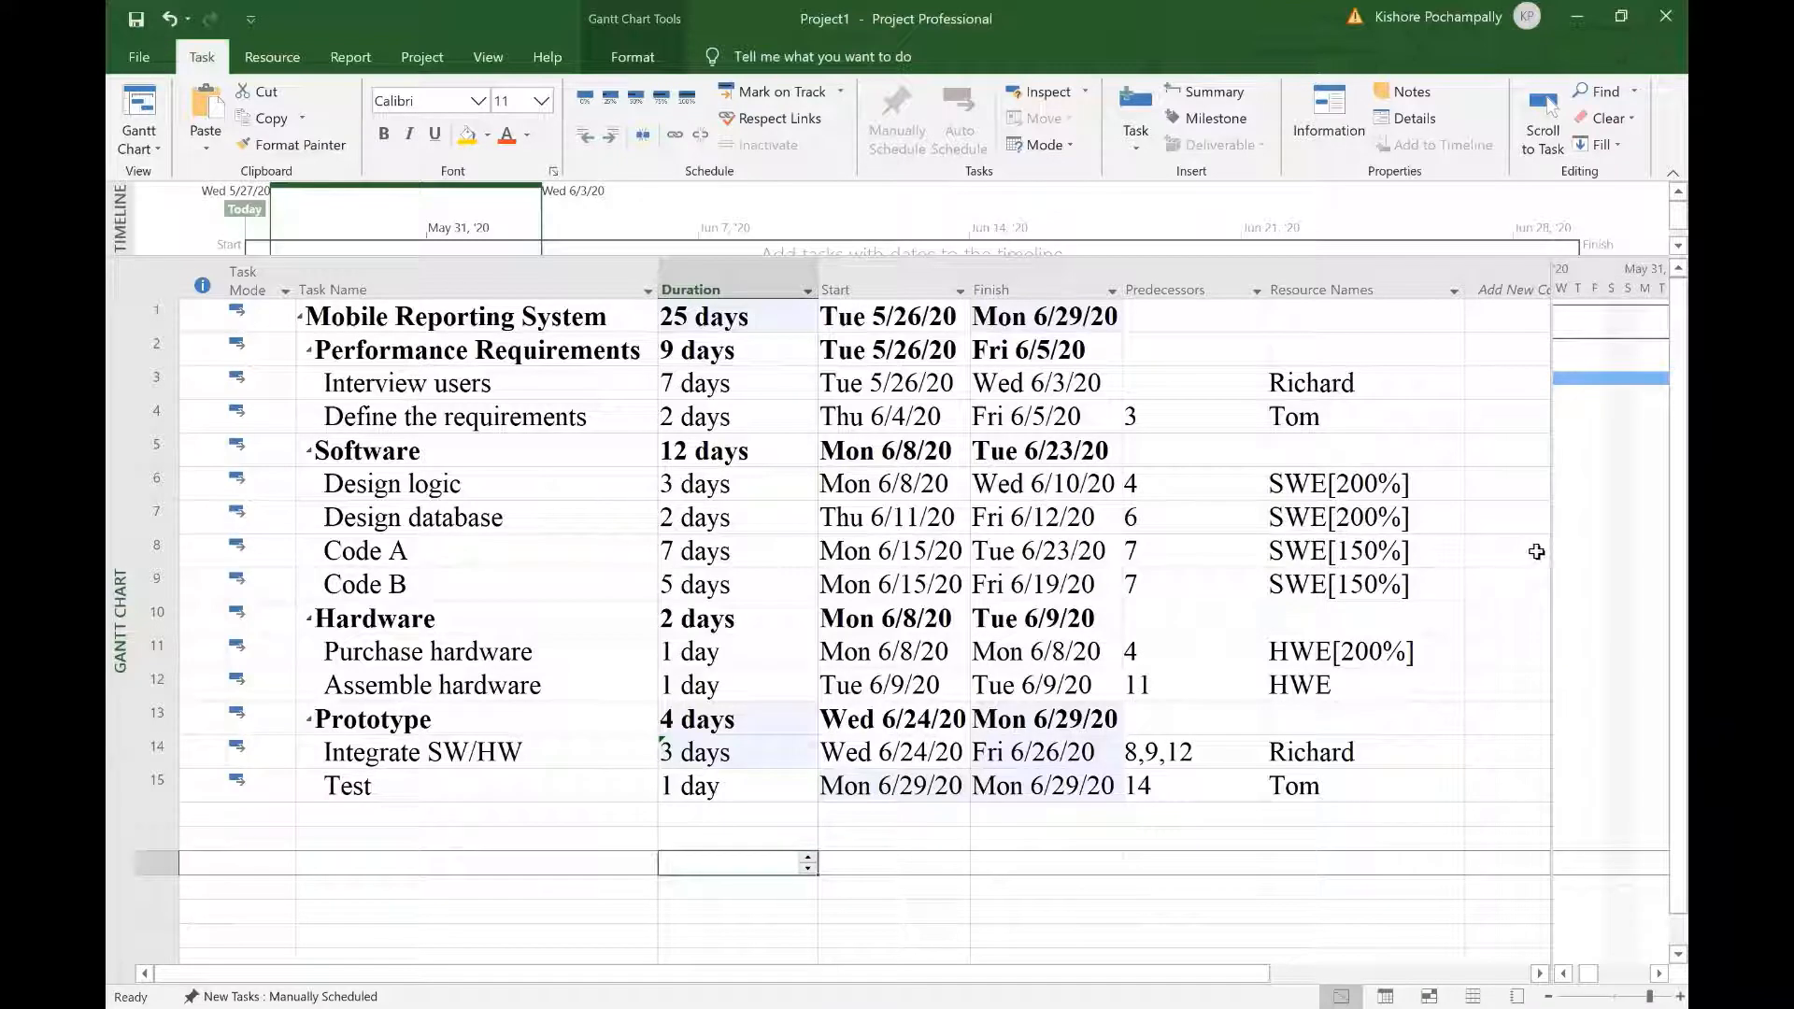
# Step: Drag the table/chart divider far left so only task names sit beside the Gantt bars
pyautogui.moveTo(1553, 546); pyautogui.dragTo(533, 528)
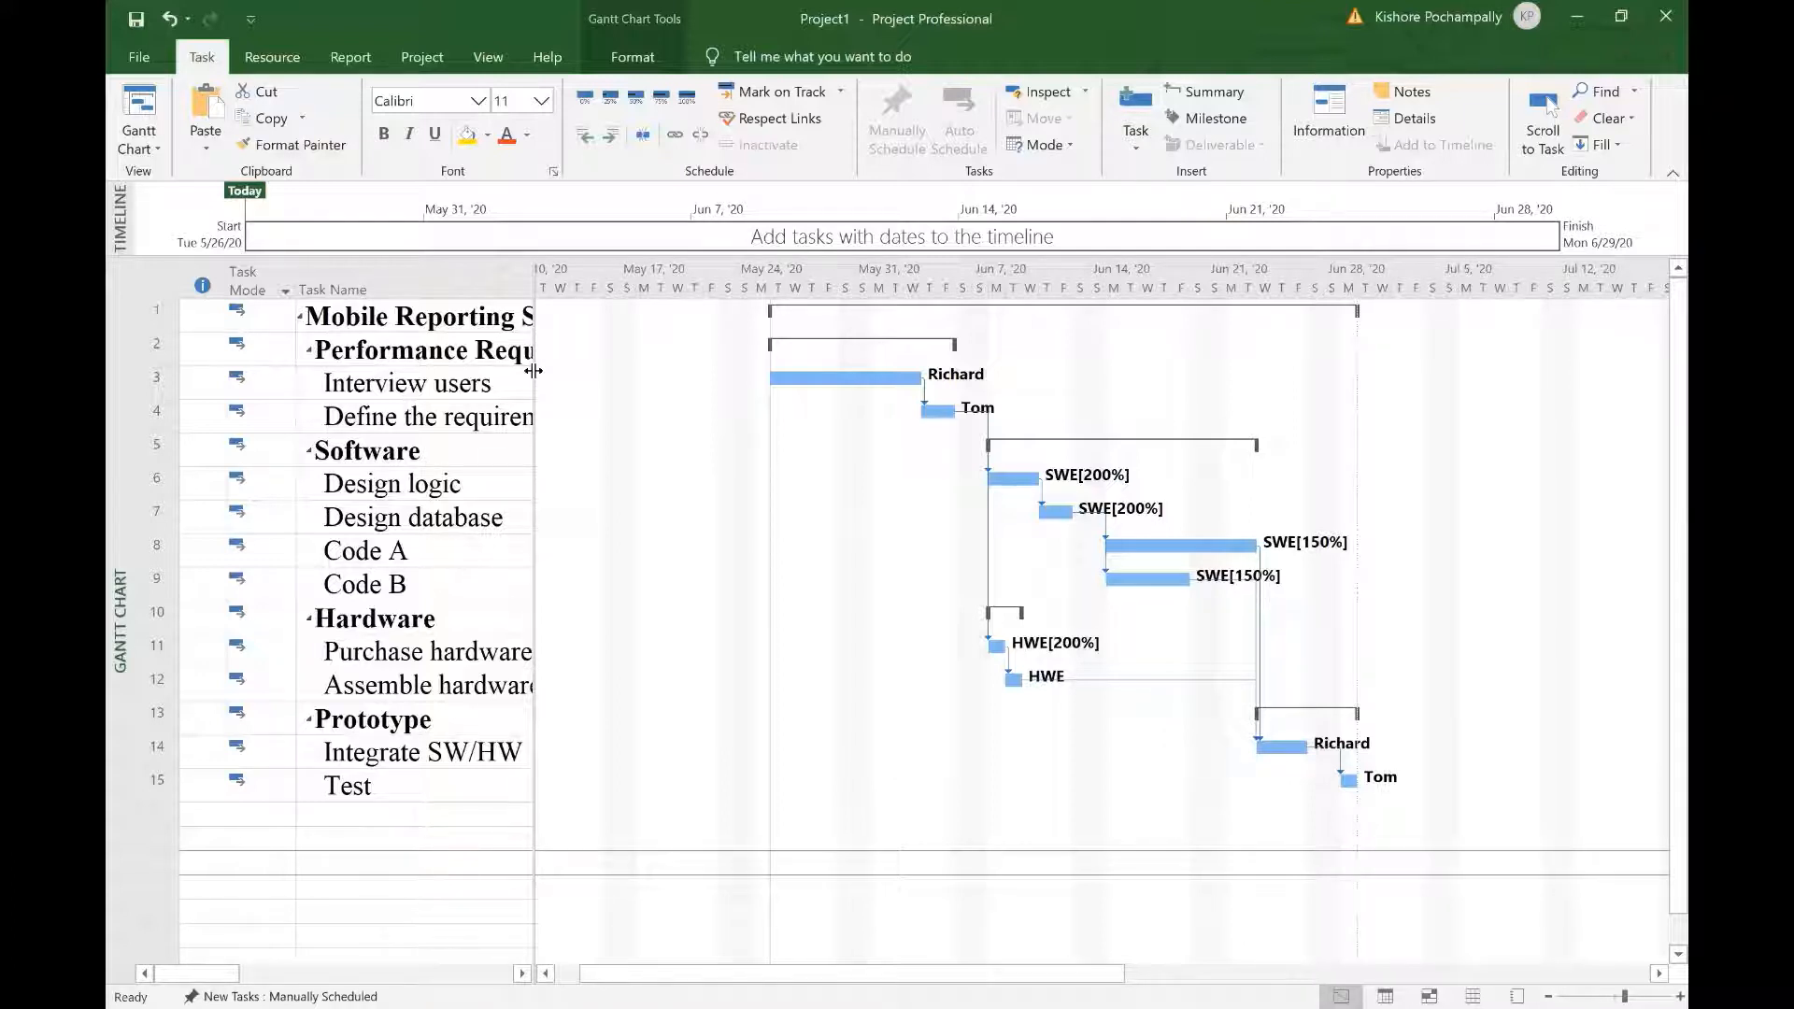
# Step: Drag the table/chart divider right across the screen until Add New Column is visible
pyautogui.moveTo(533, 371); pyautogui.dragTo(533, 371)
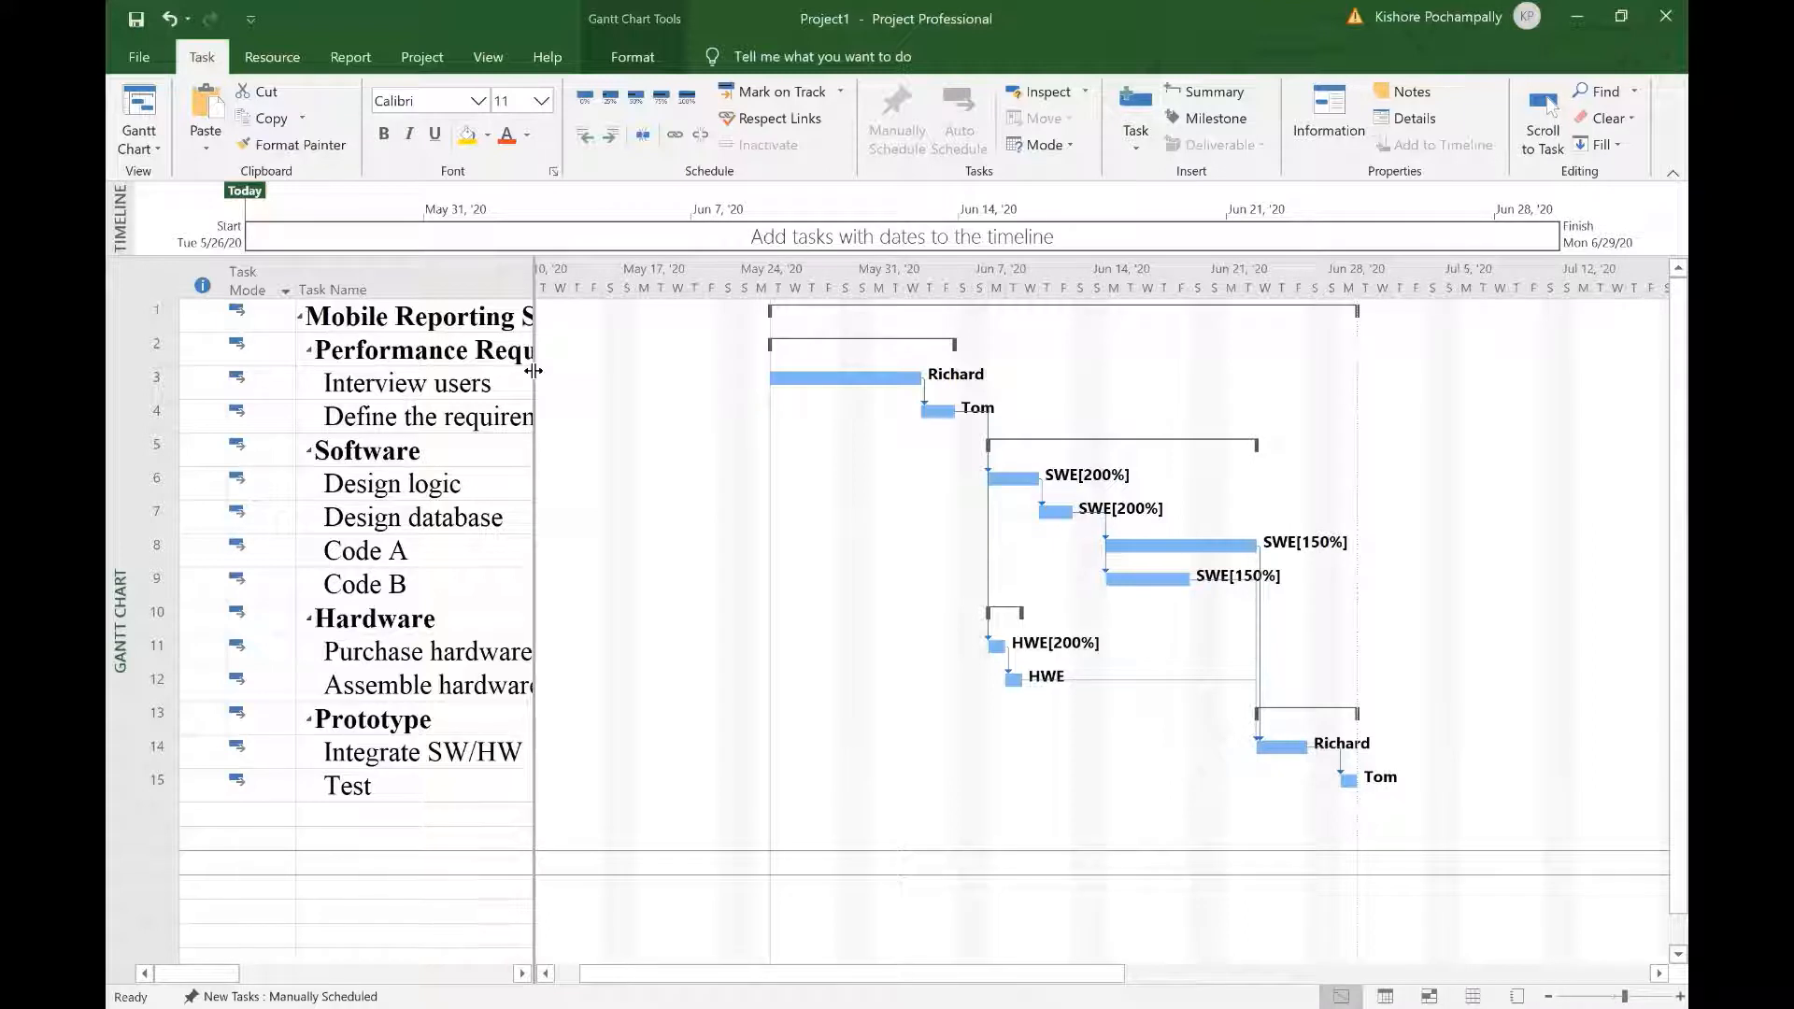
pyautogui.moveTo(533, 371); pyautogui.dragTo(649, 369)
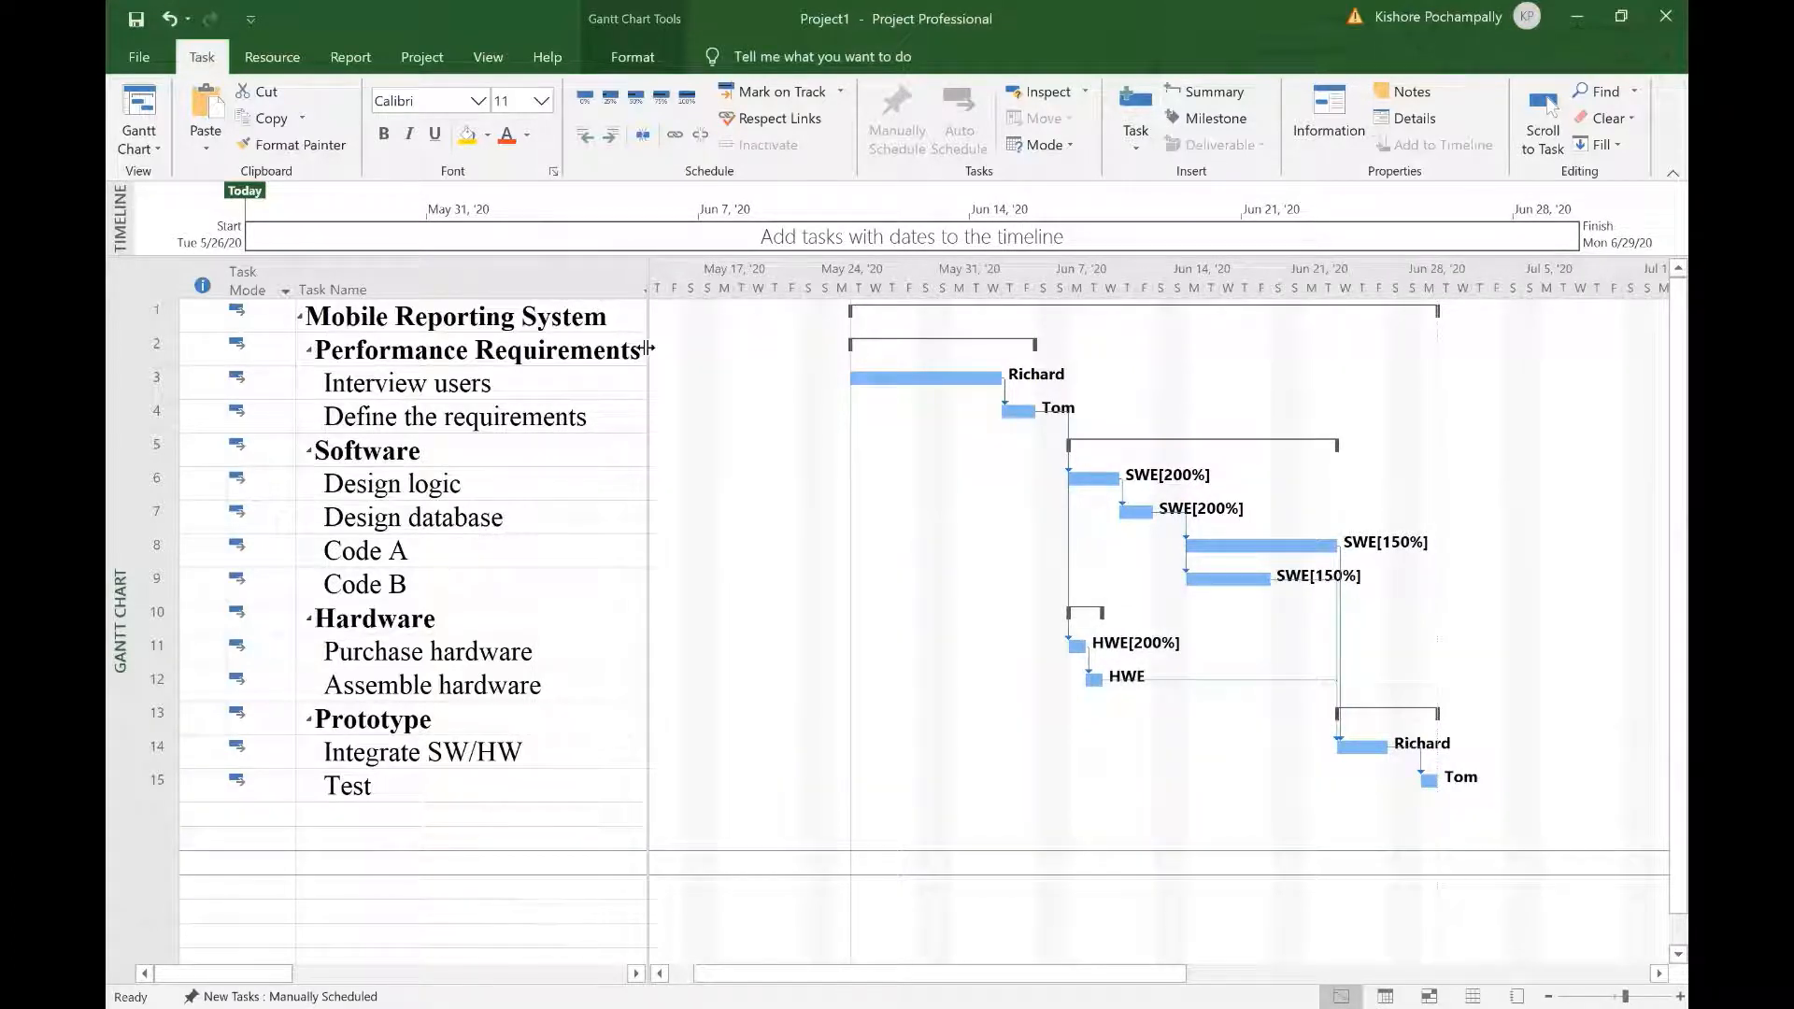
pyautogui.moveTo(648, 348); pyautogui.dragTo(559, 360)
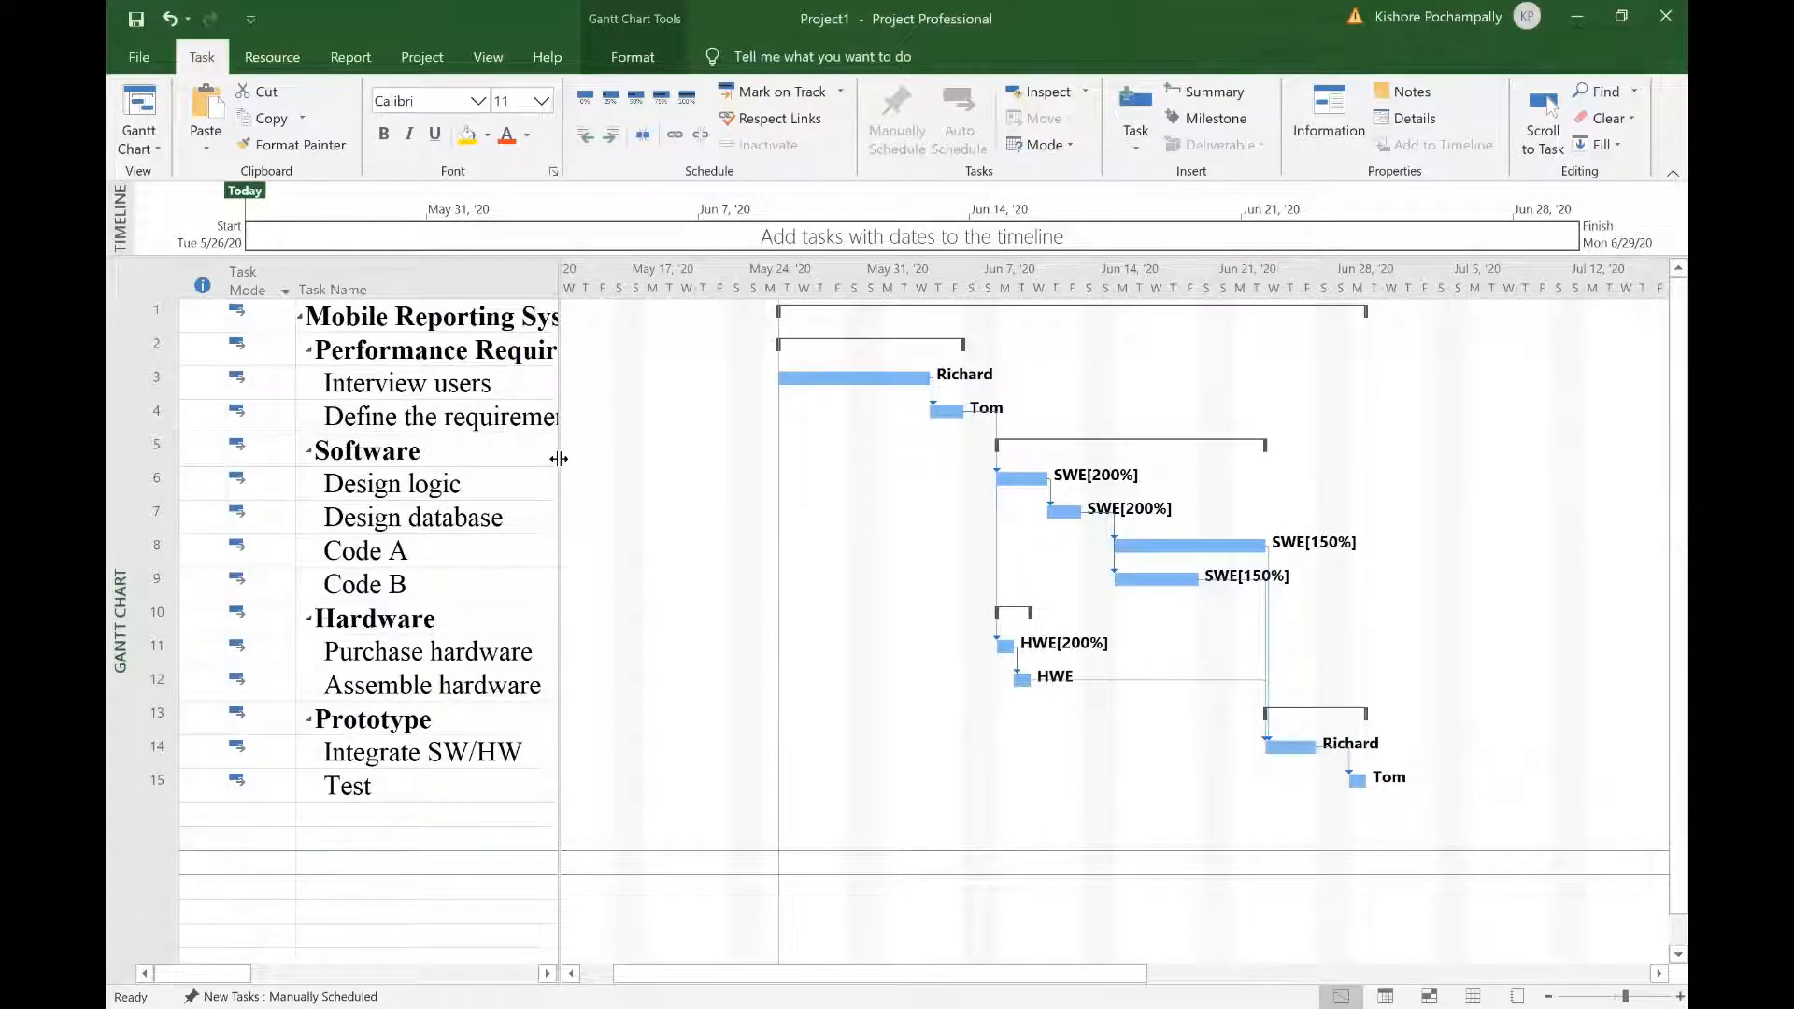
pyautogui.moveTo(559, 458); pyautogui.dragTo(1604, 462)
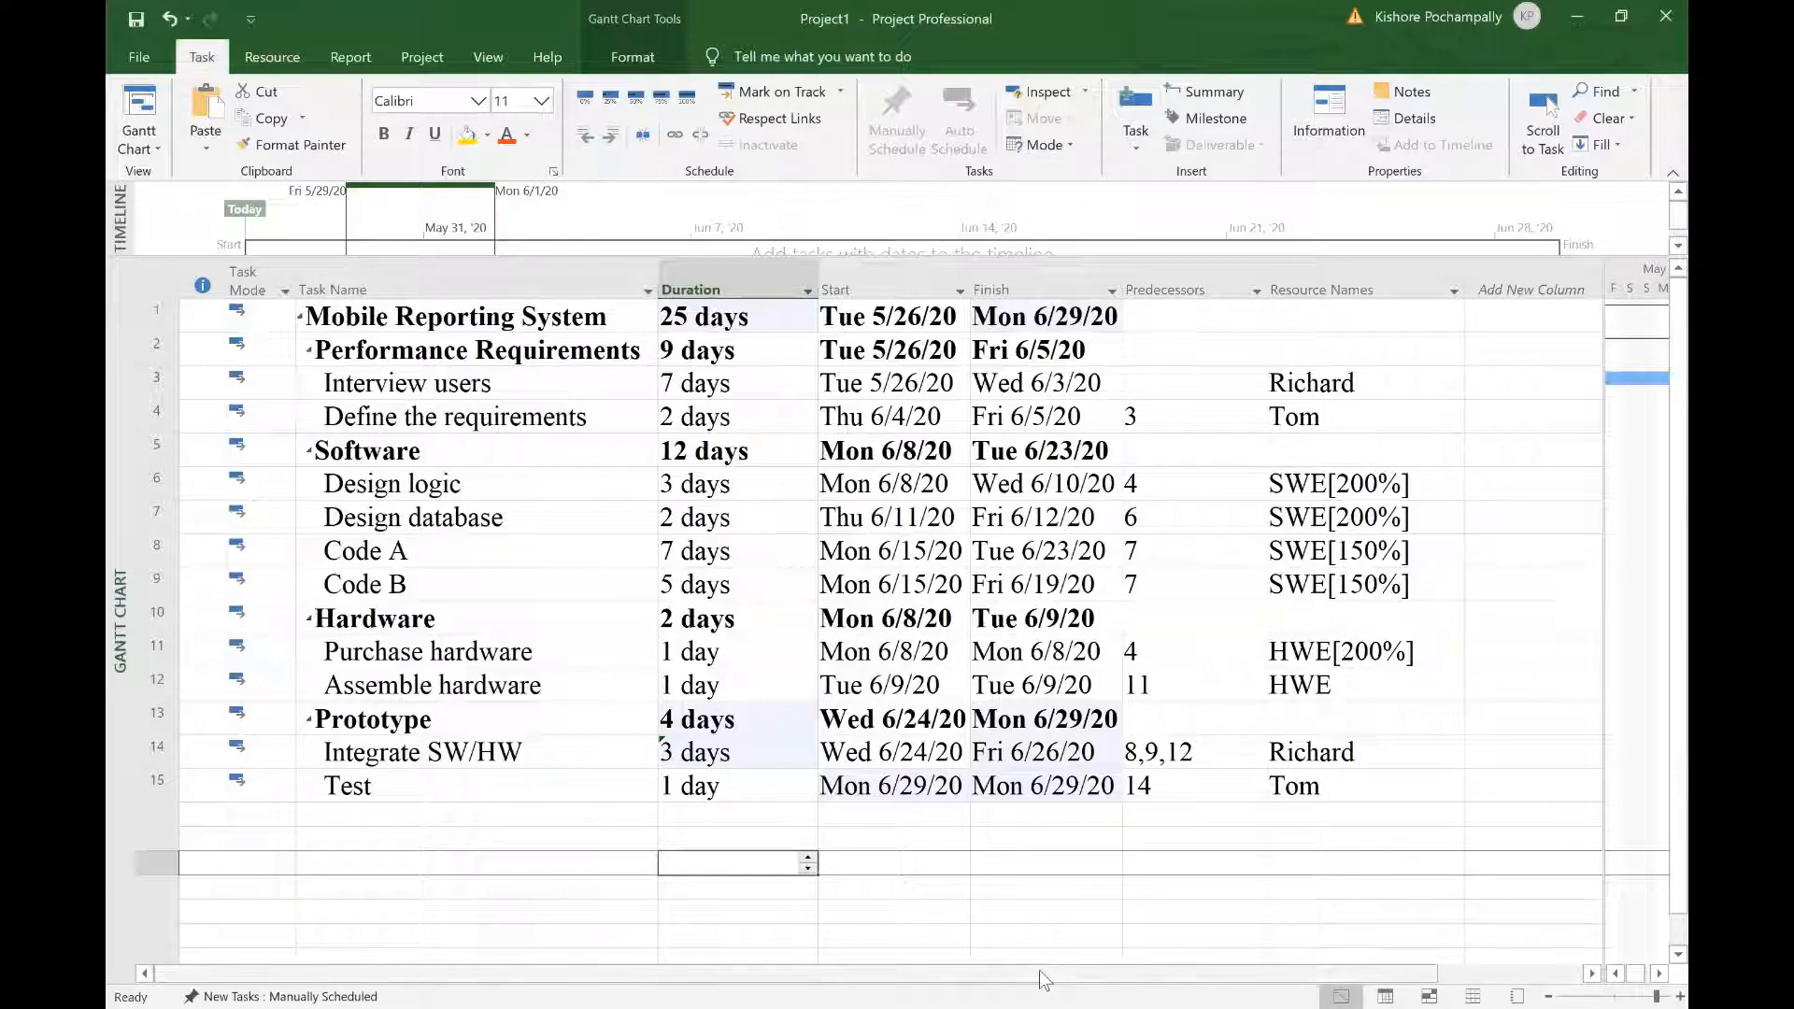
pyautogui.moveTo(1044, 979); pyautogui.dragTo(1218, 973)
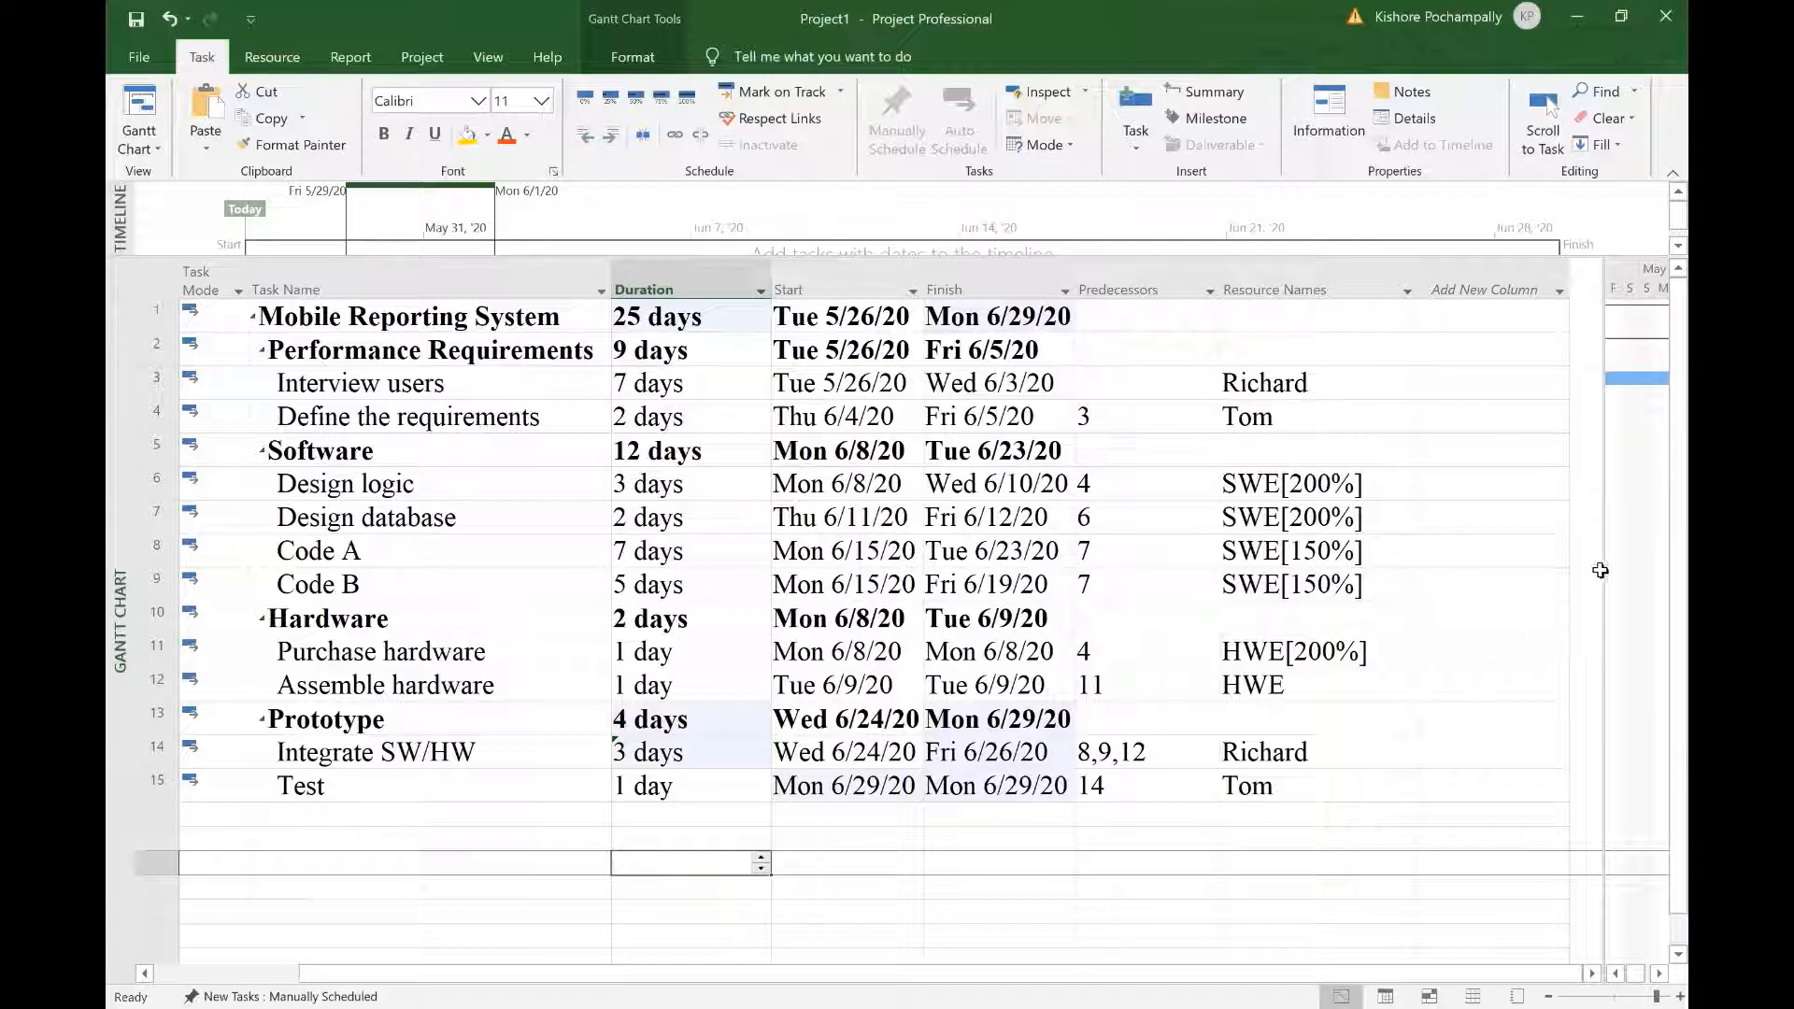
pyautogui.moveTo(1604, 572); pyautogui.dragTo(1634, 572)
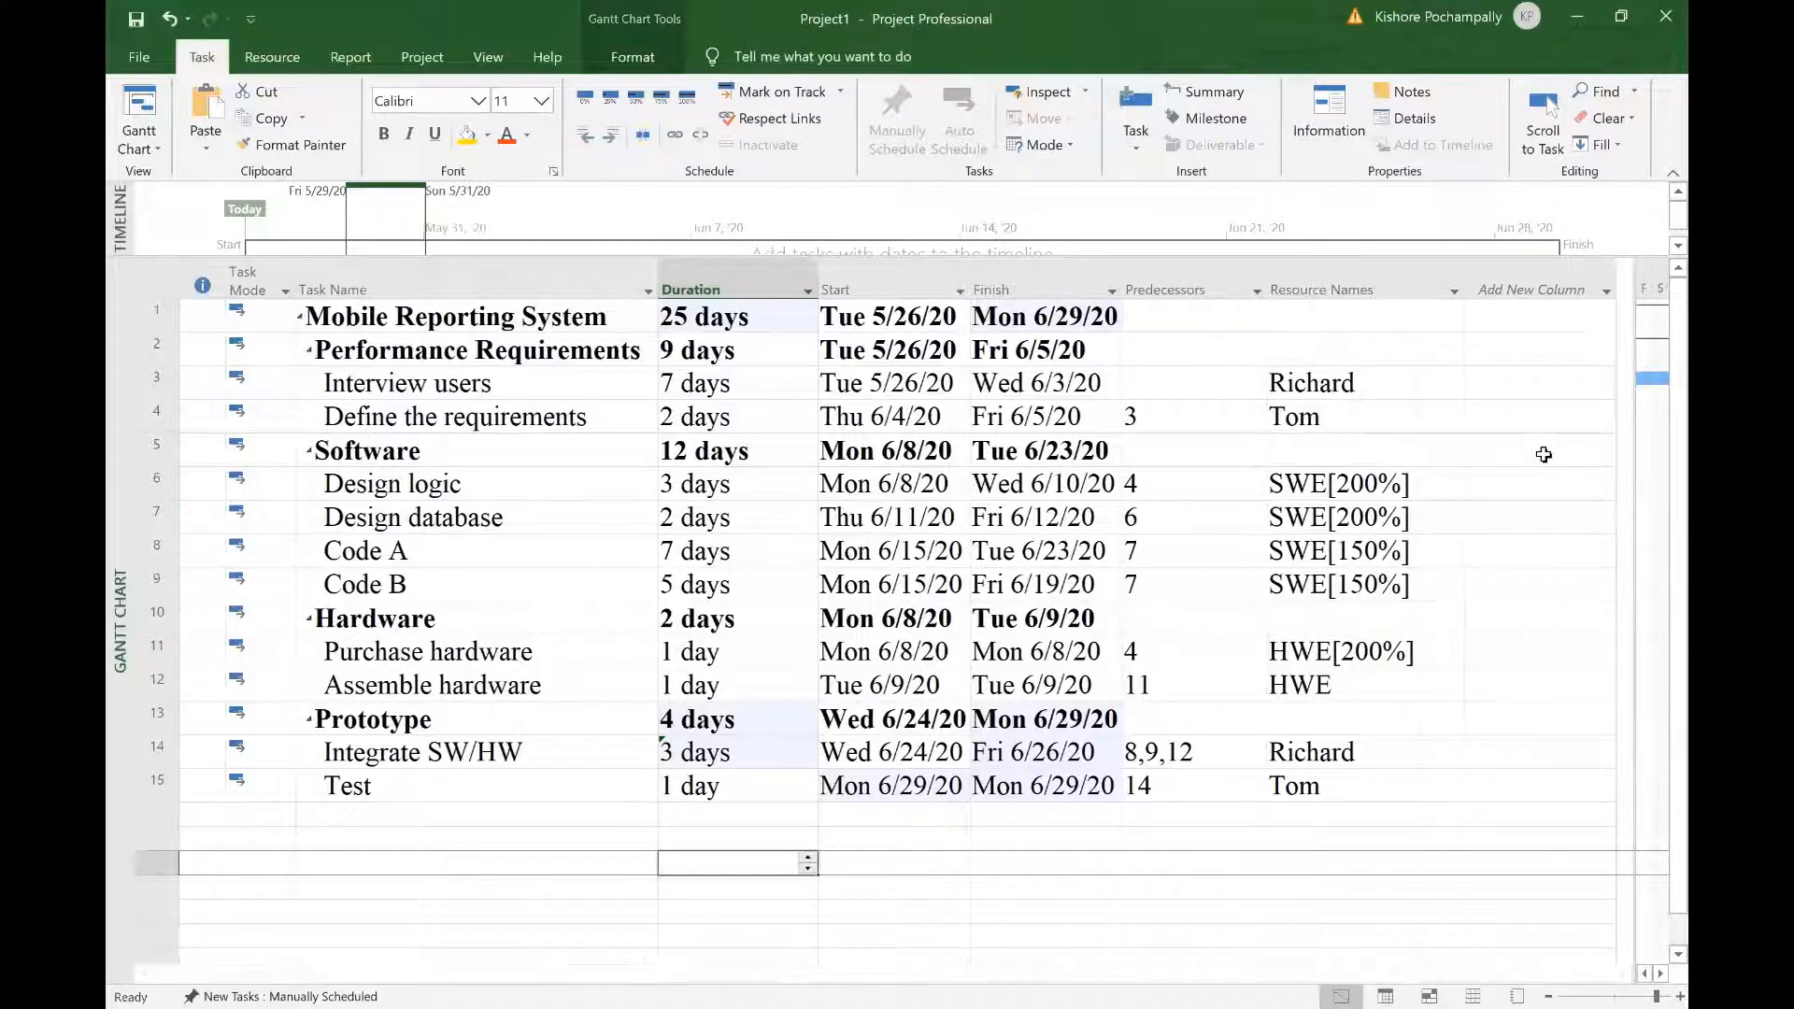
# Step: Insert the Cost field through Add New Column, totalling $59,400.00 for Mobile Reporting System
pyautogui.click(1607, 293)
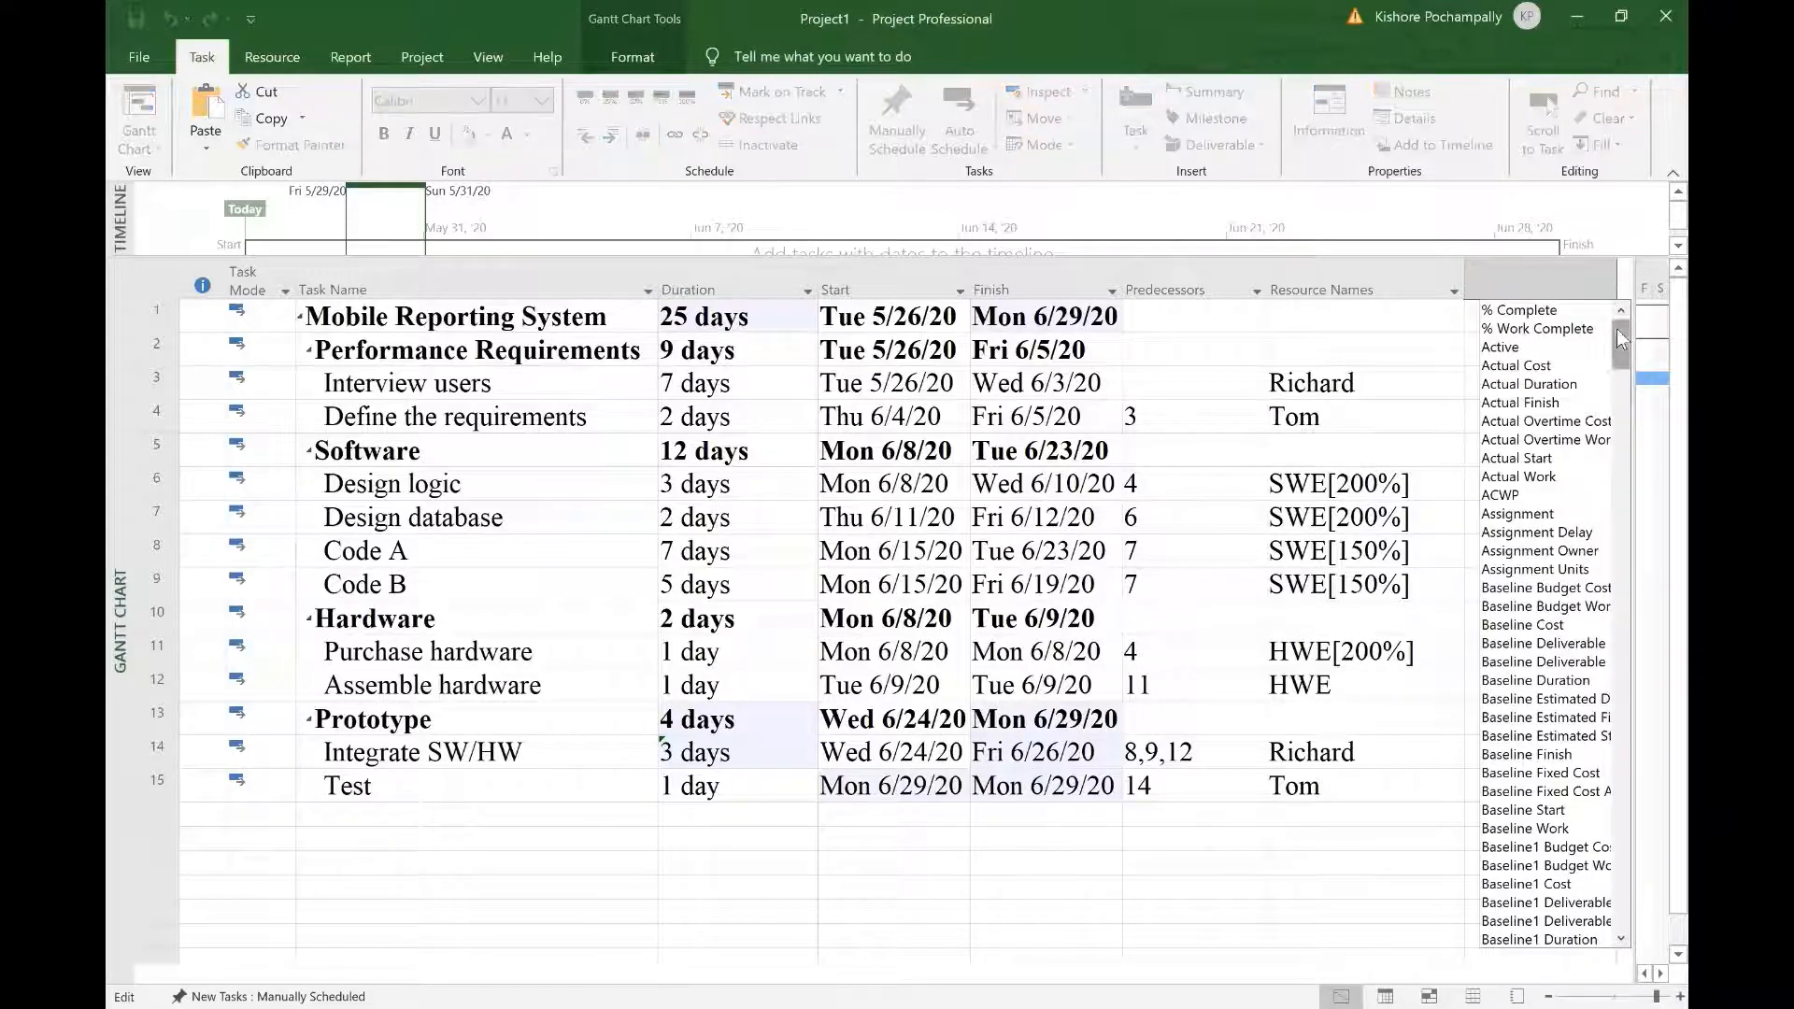
pyautogui.write('cost')
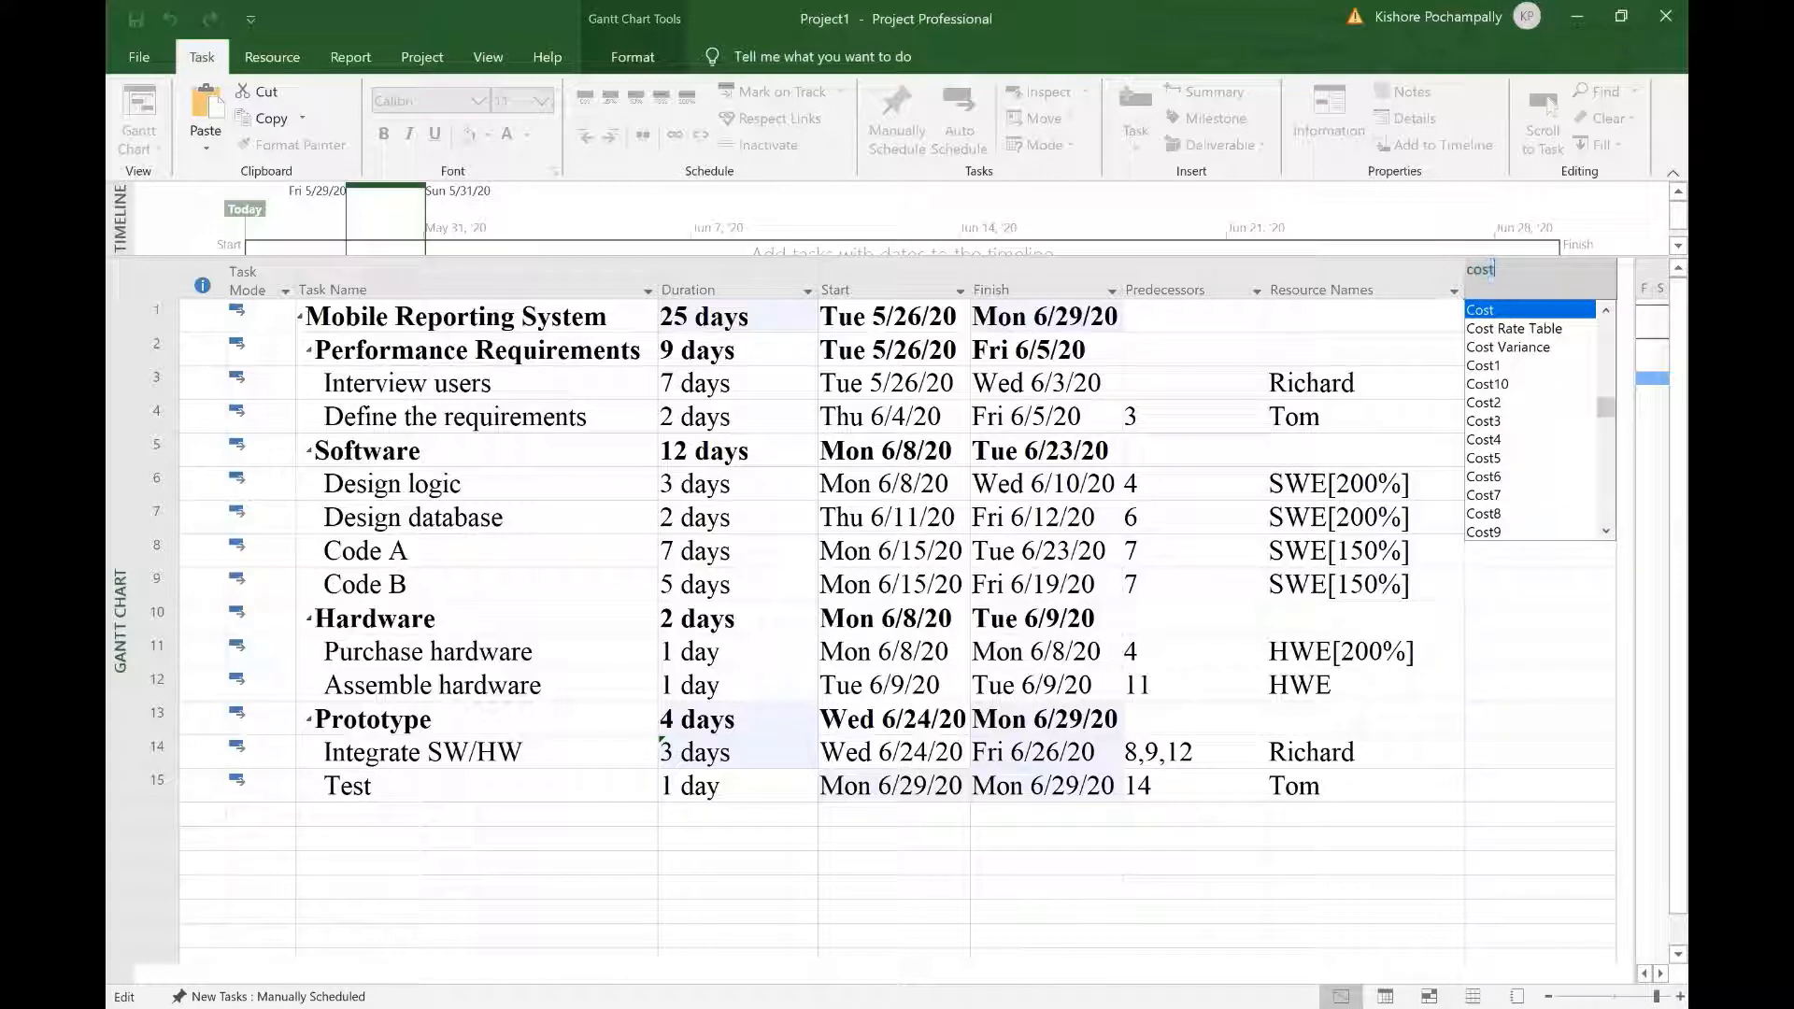
pyautogui.click(1486, 315)
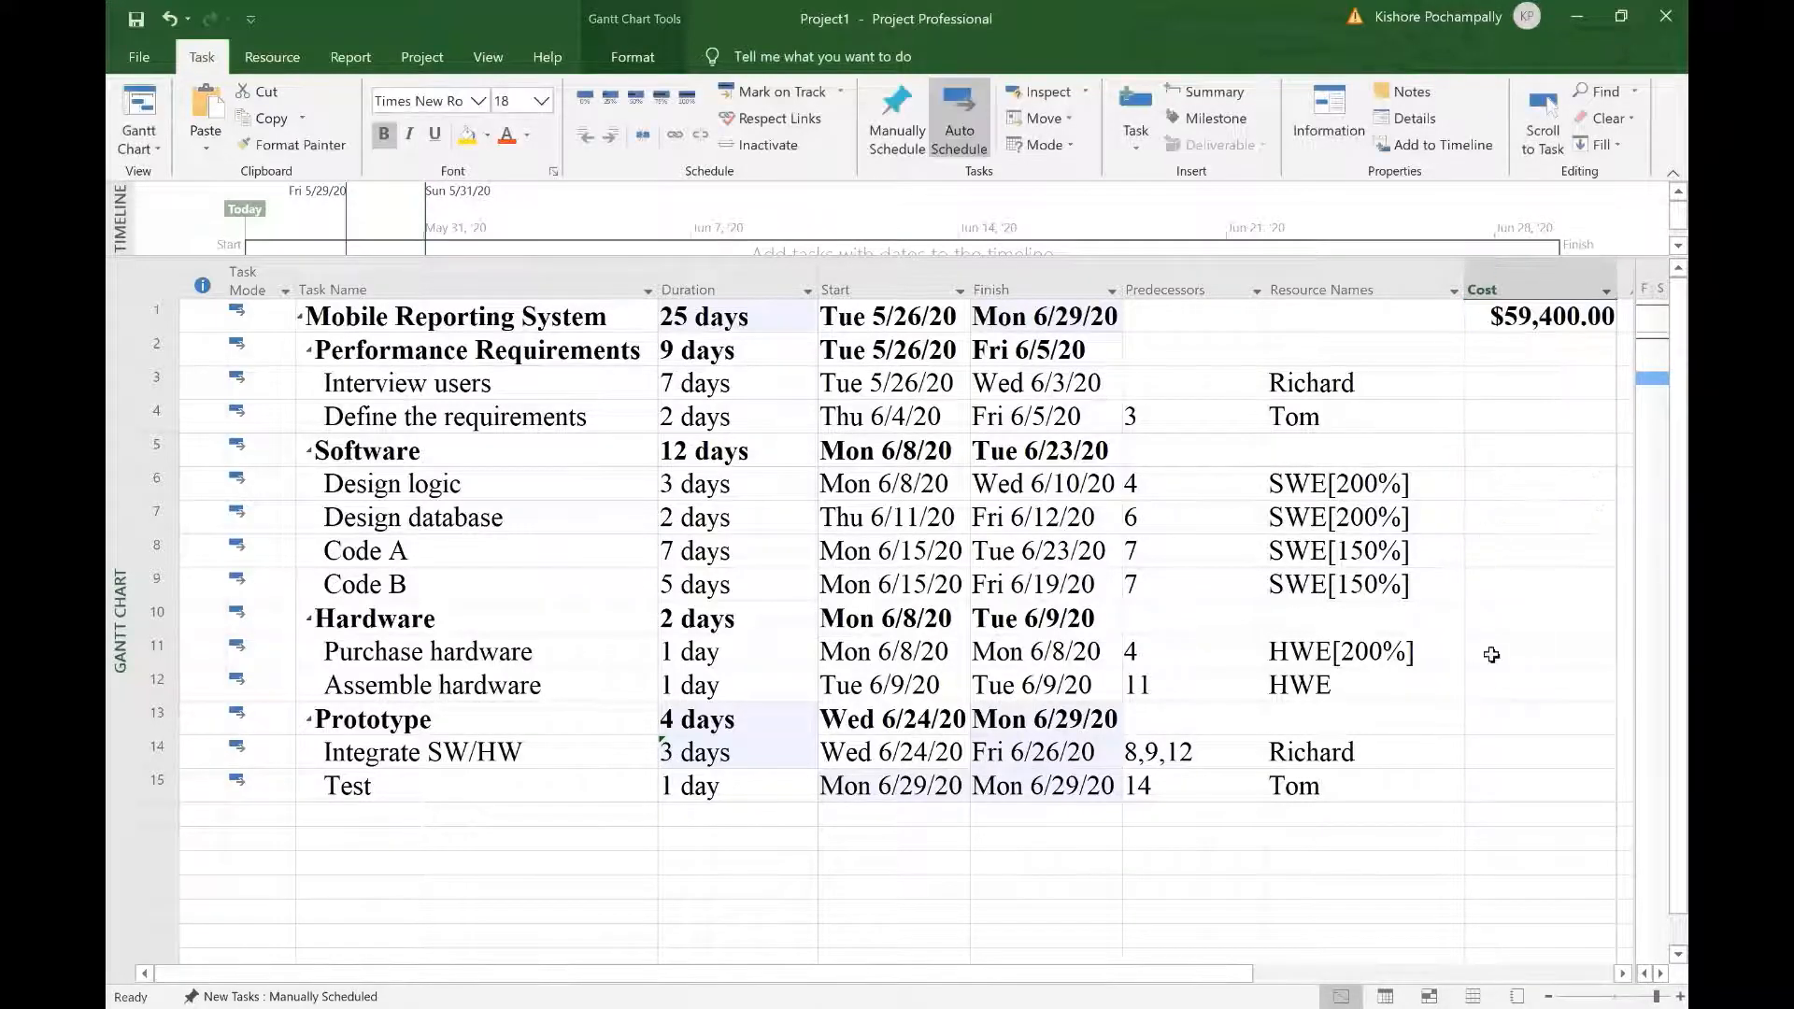
pyautogui.click(1323, 885)
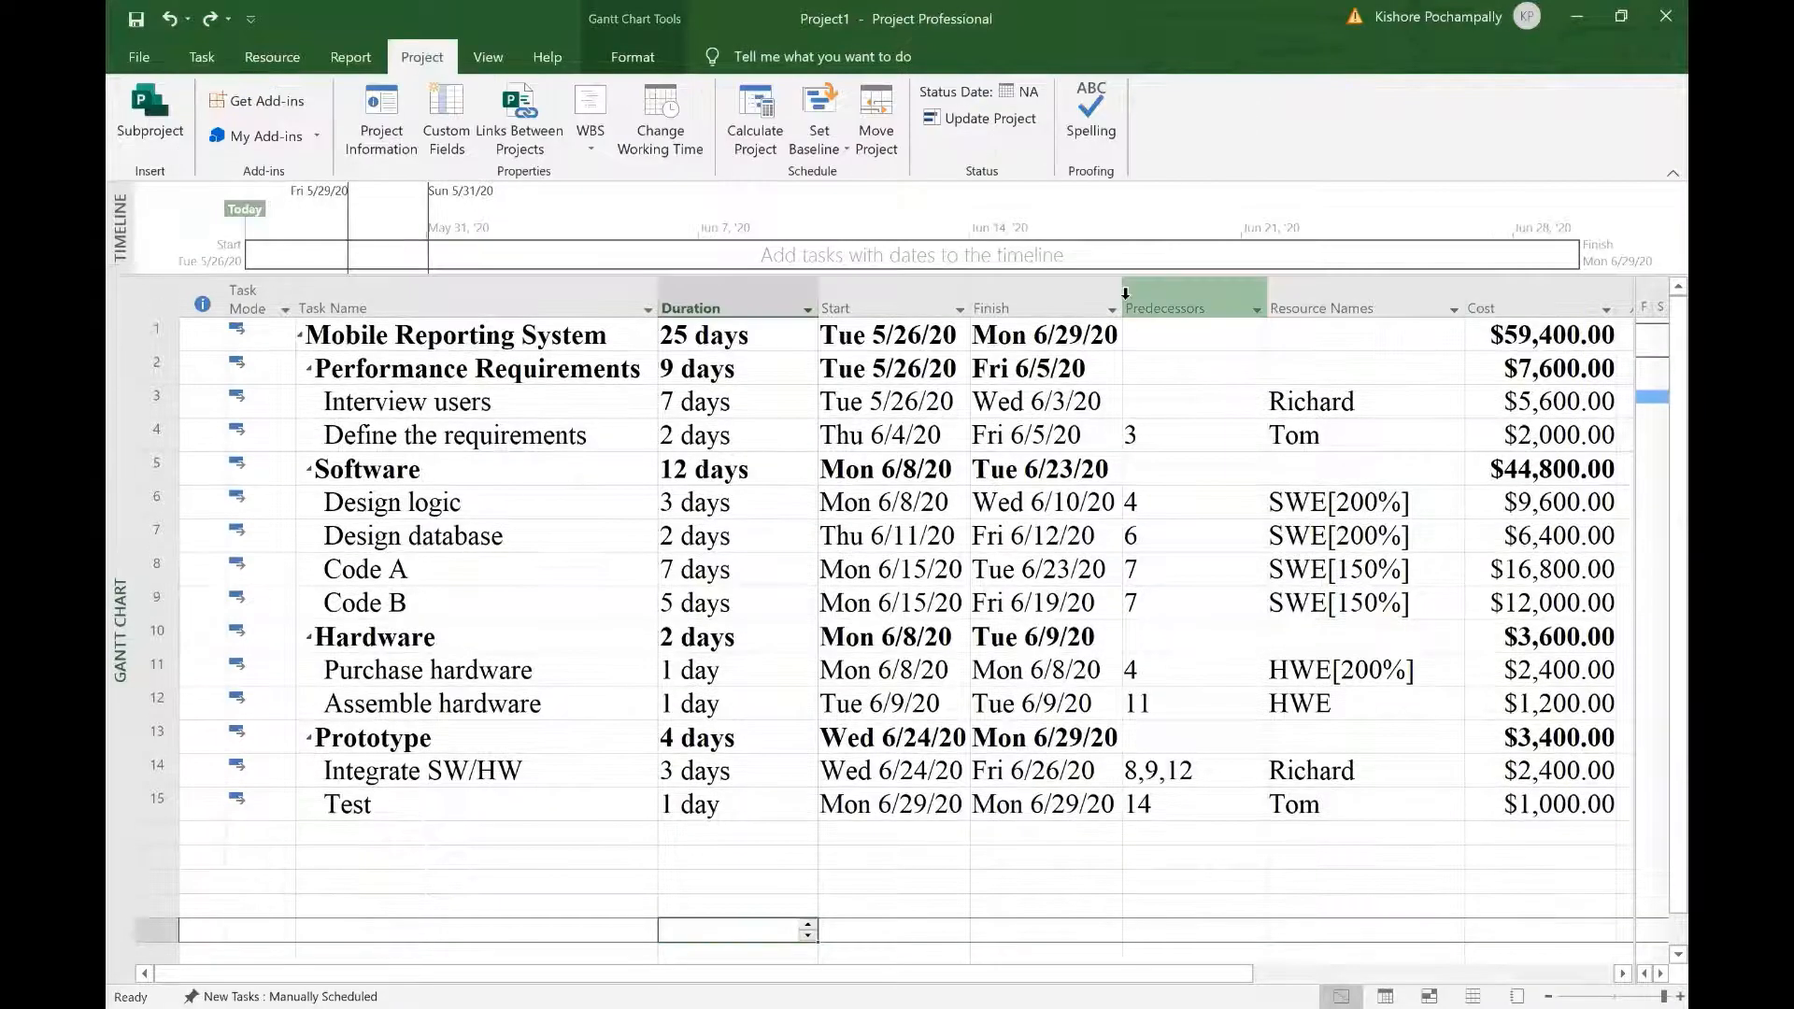
# Step: Autofit the Finish and Start column widths to their dates
pyautogui.doubleClick(1124, 299)
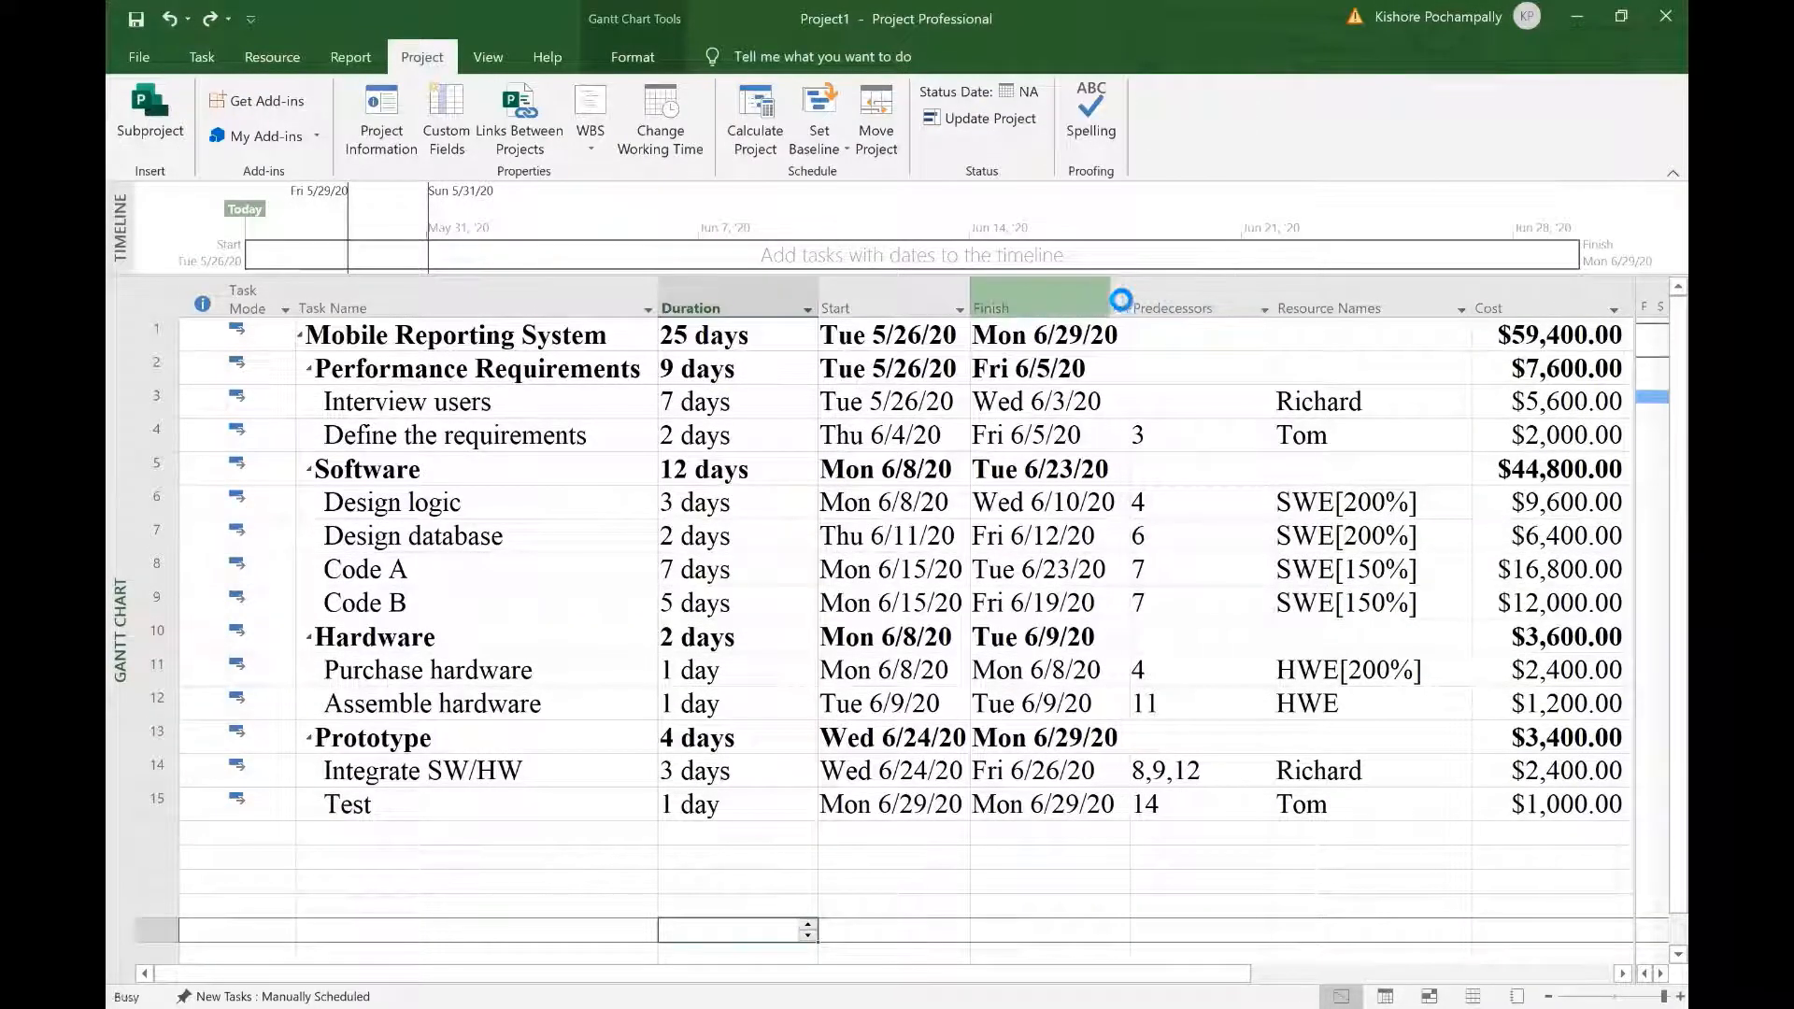
pyautogui.doubleClick(971, 297)
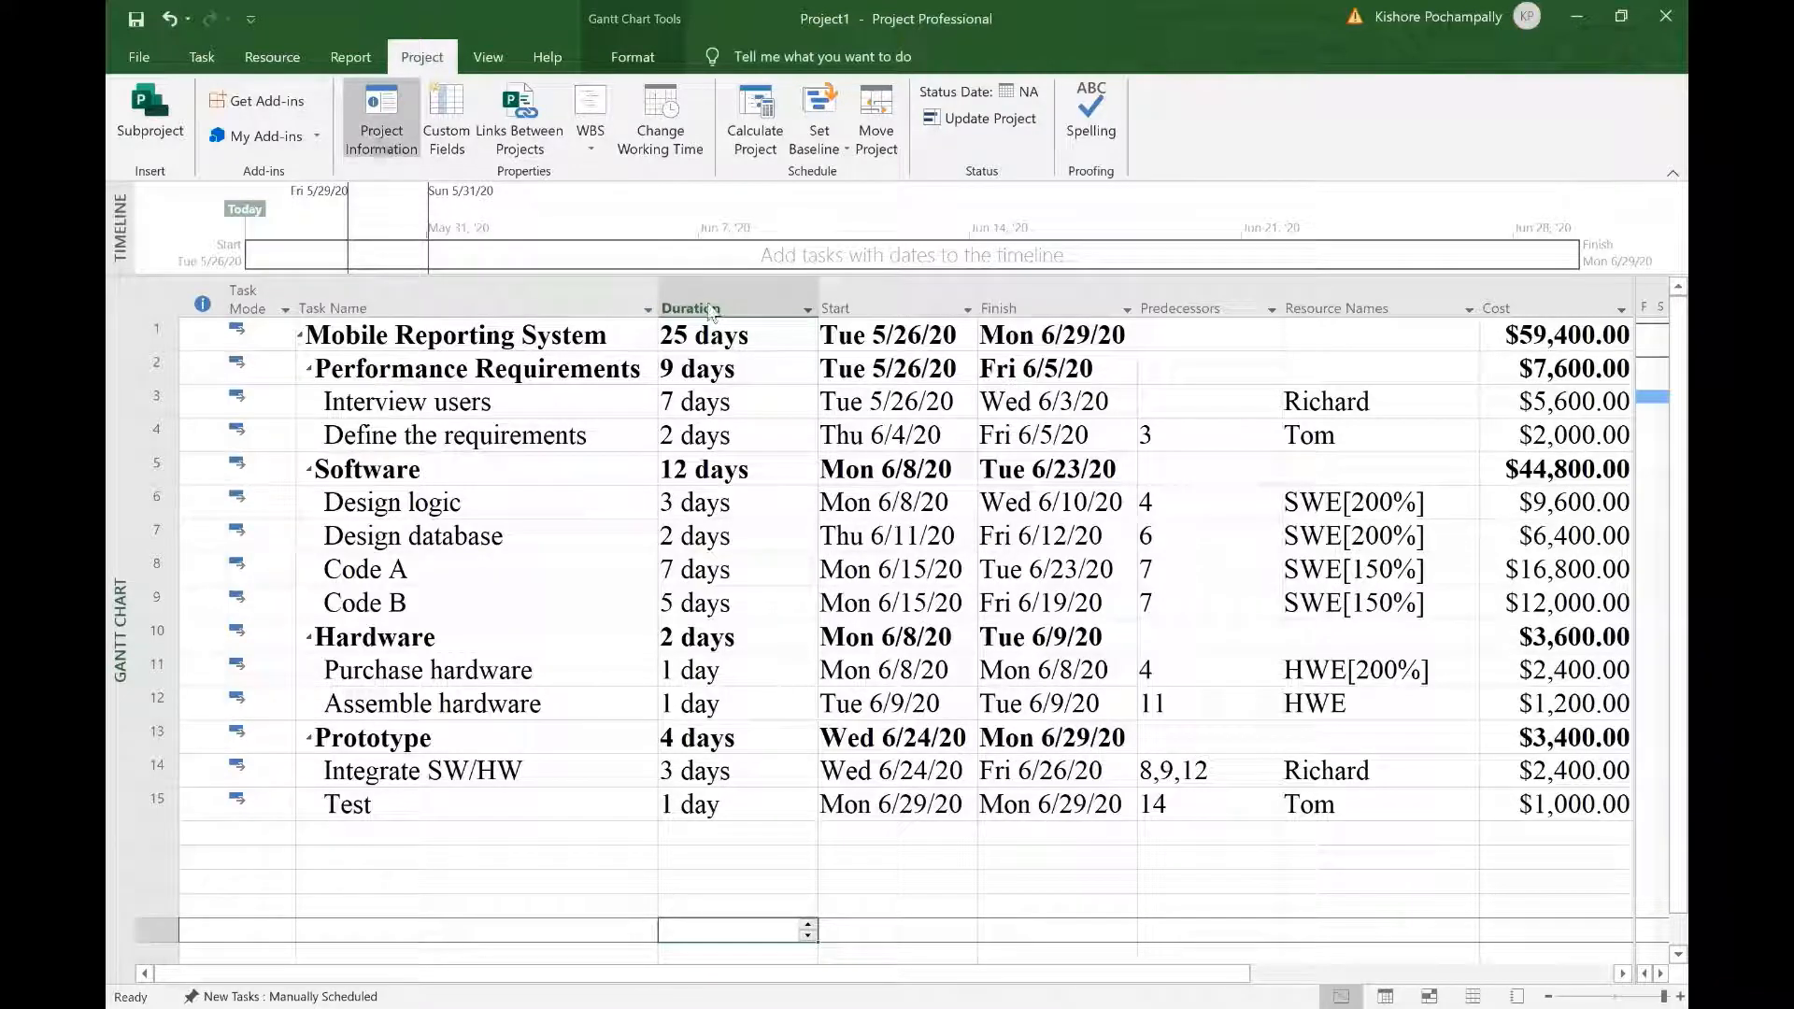
# Step: Set the project start date to Mon 6/1/2020 in Project Information and widen the Finish column
pyautogui.click(379, 144)
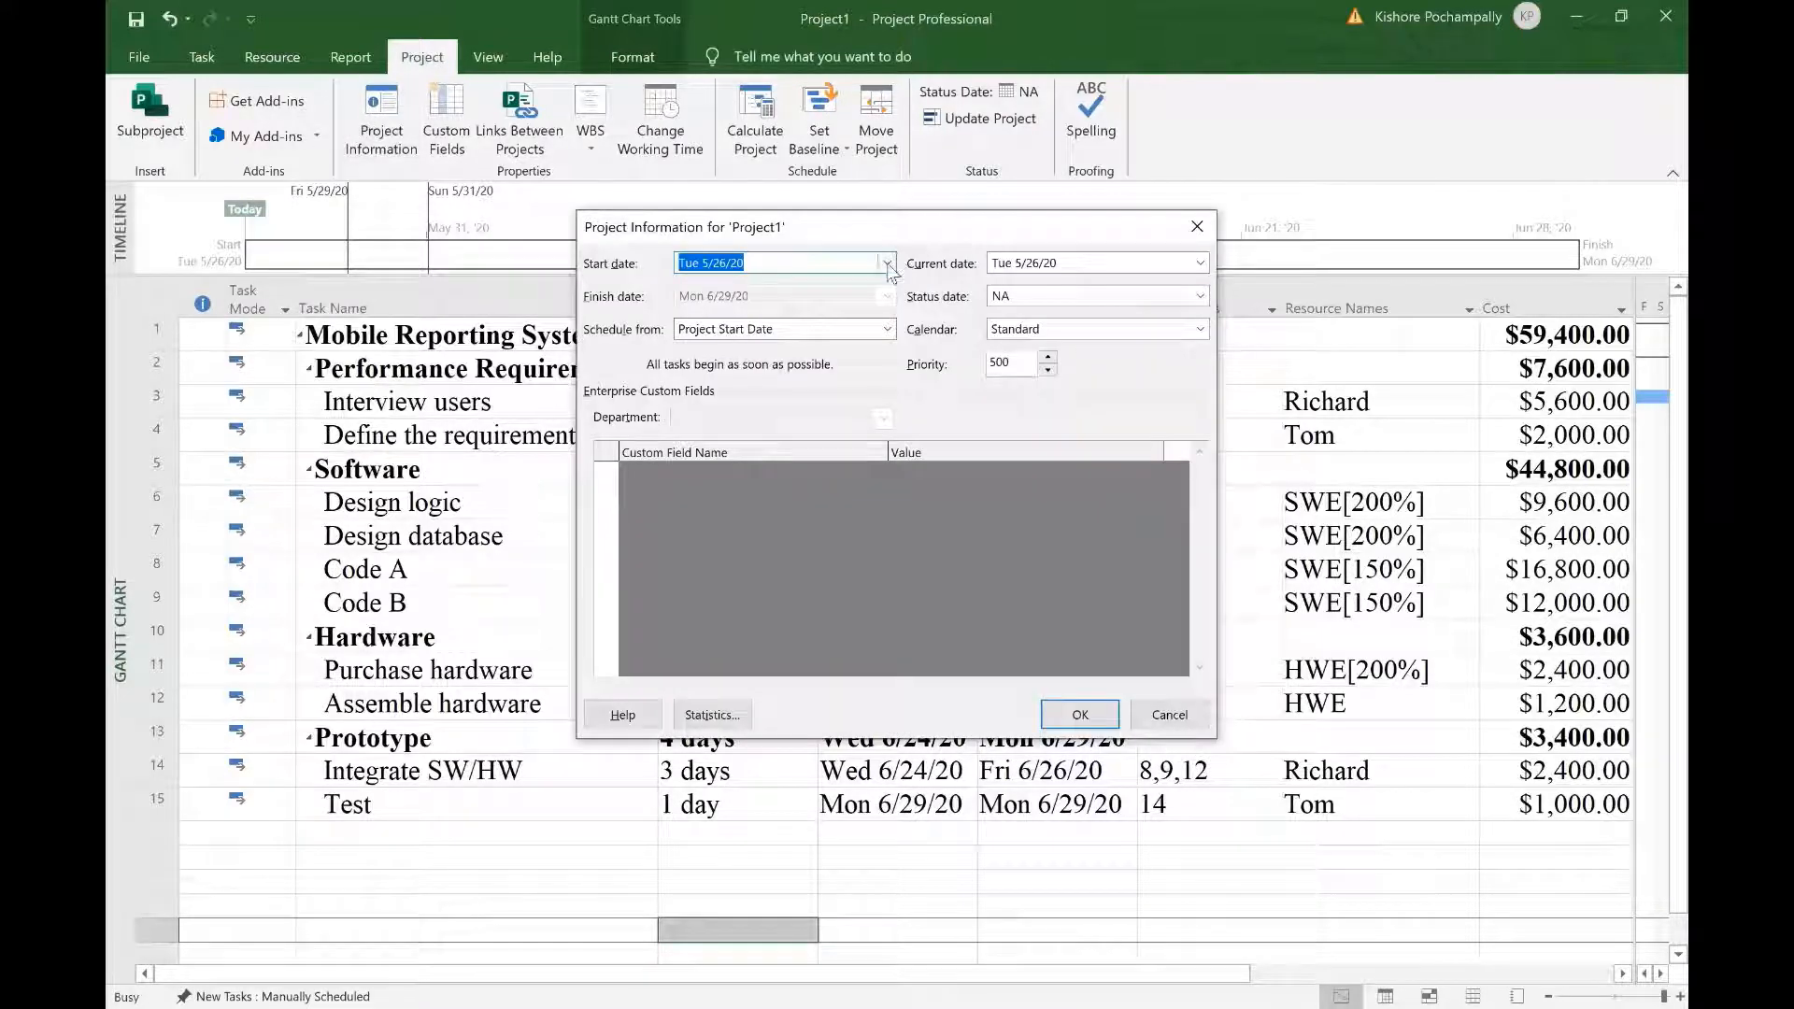
pyautogui.click(887, 264)
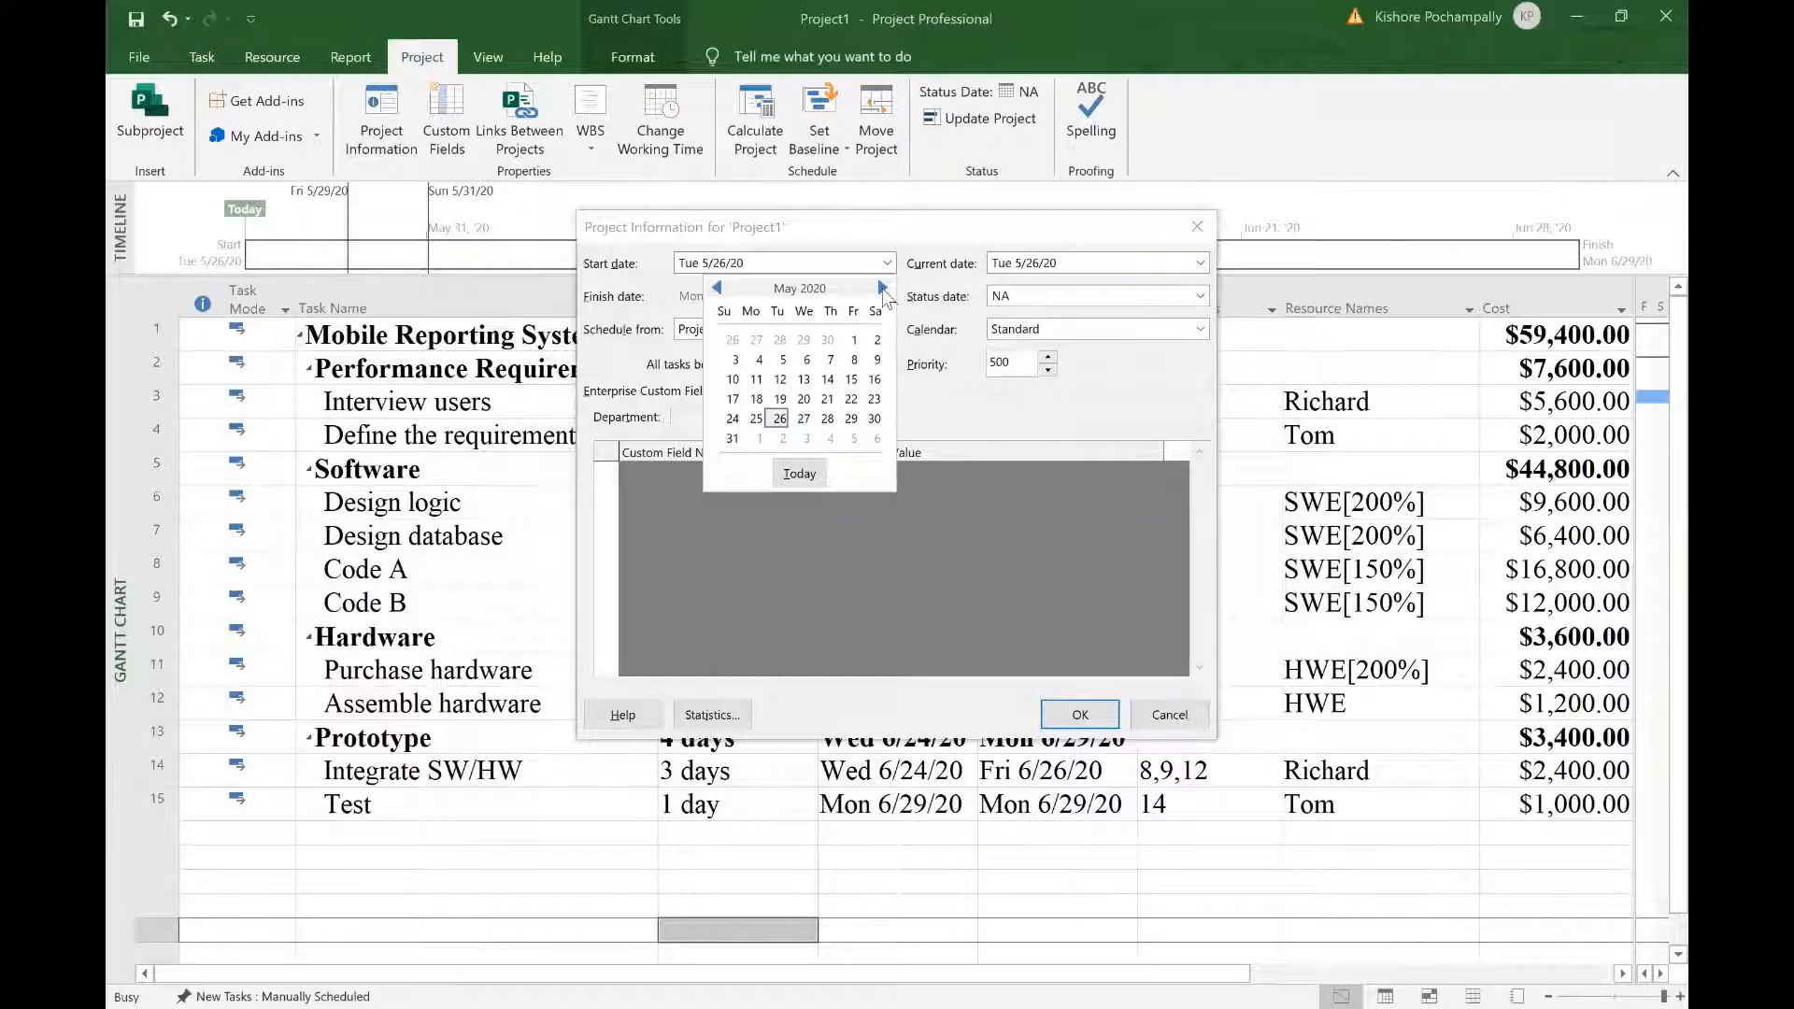
pyautogui.click(883, 289)
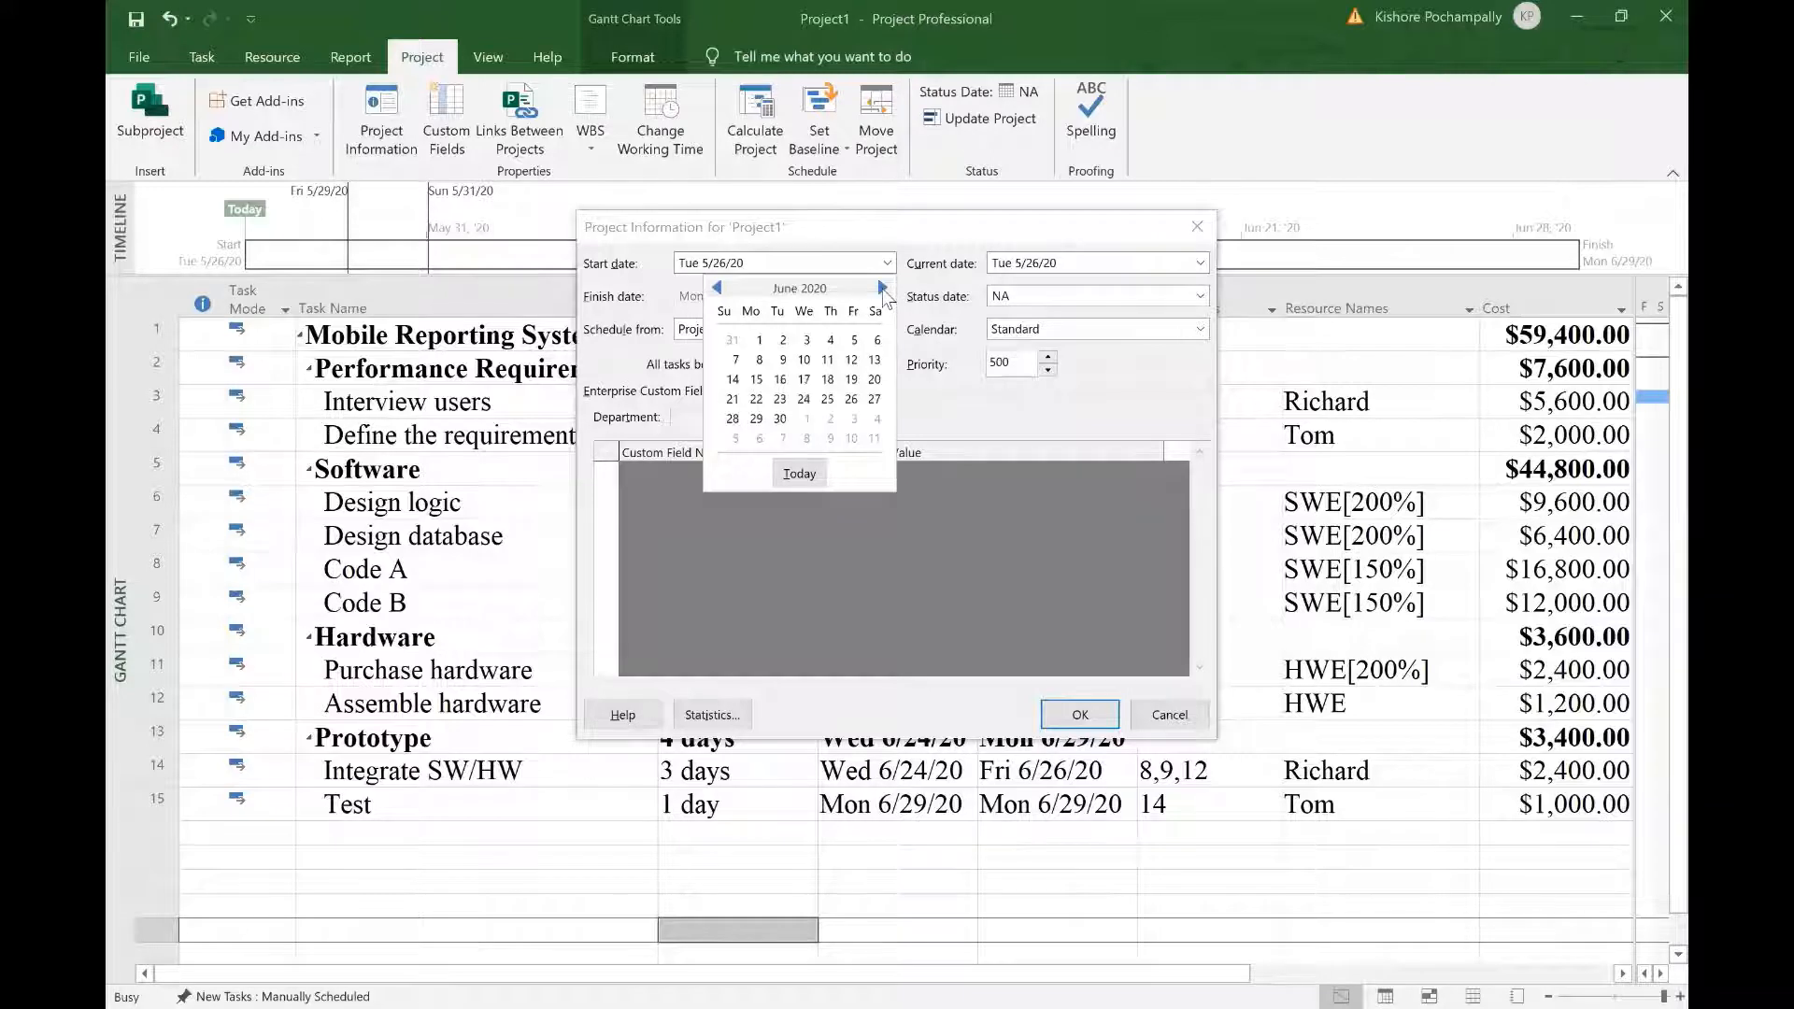
pyautogui.click(758, 342)
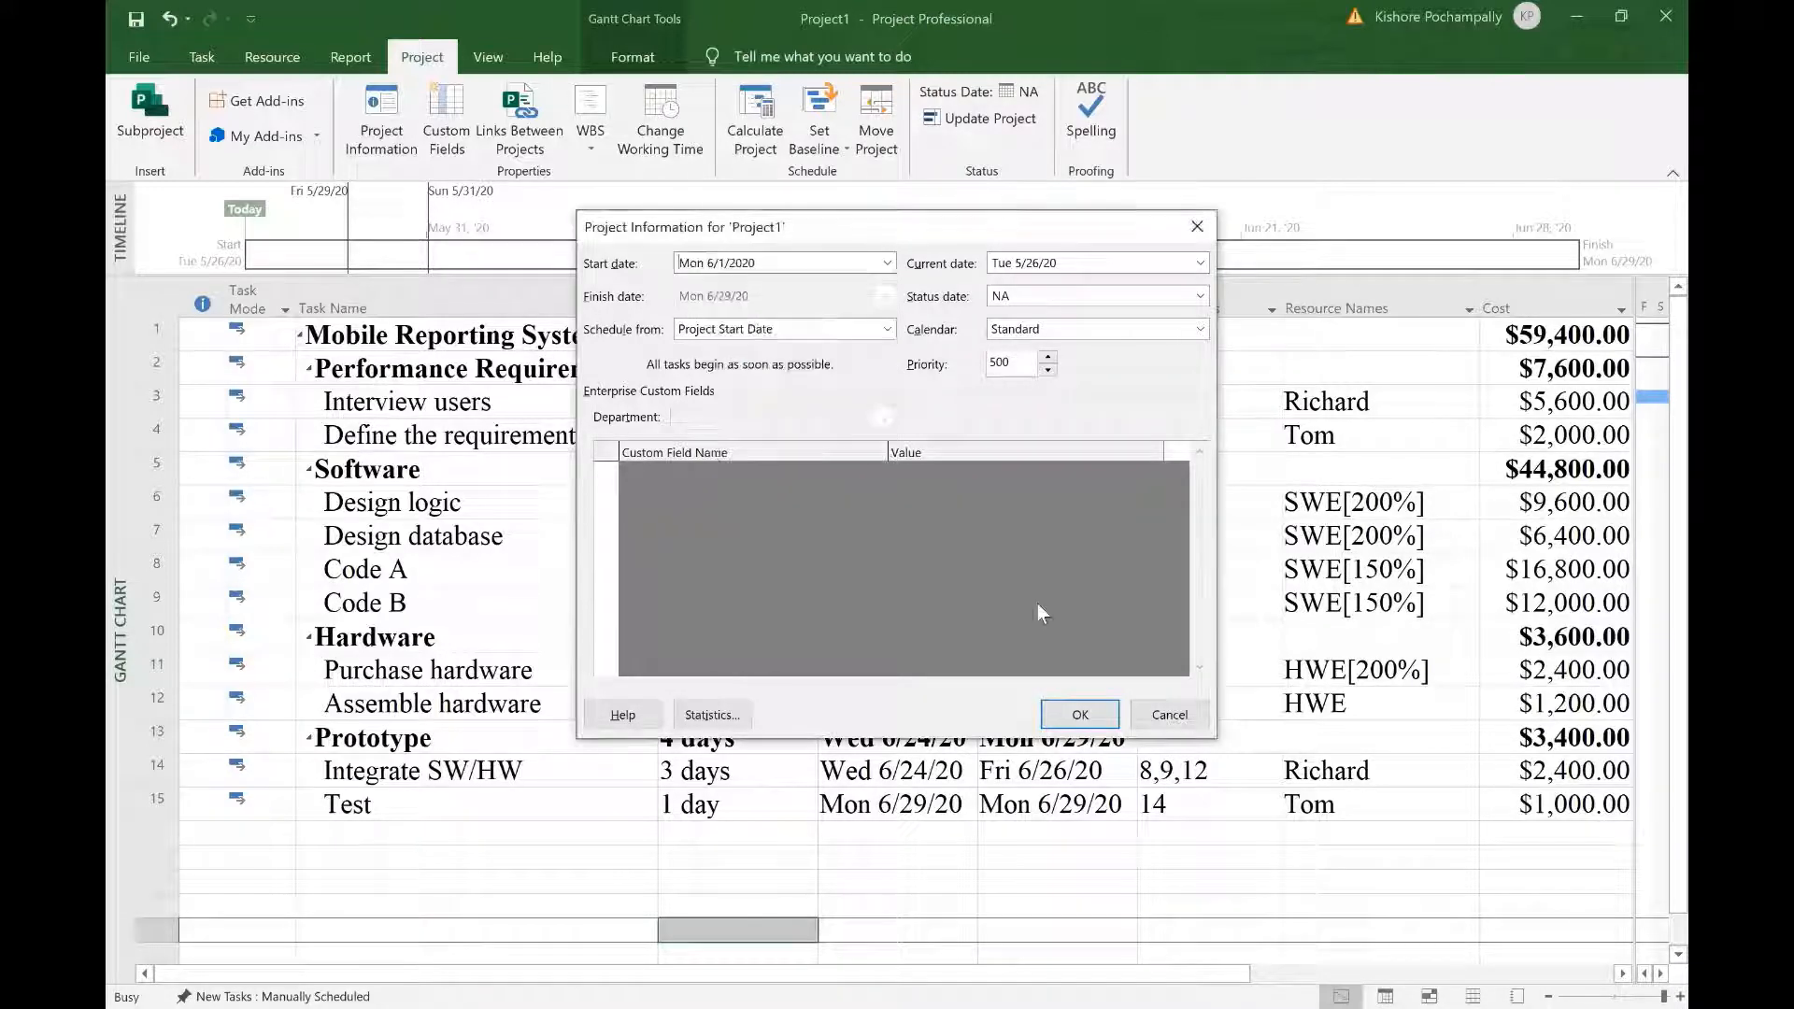
pyautogui.click(1081, 717)
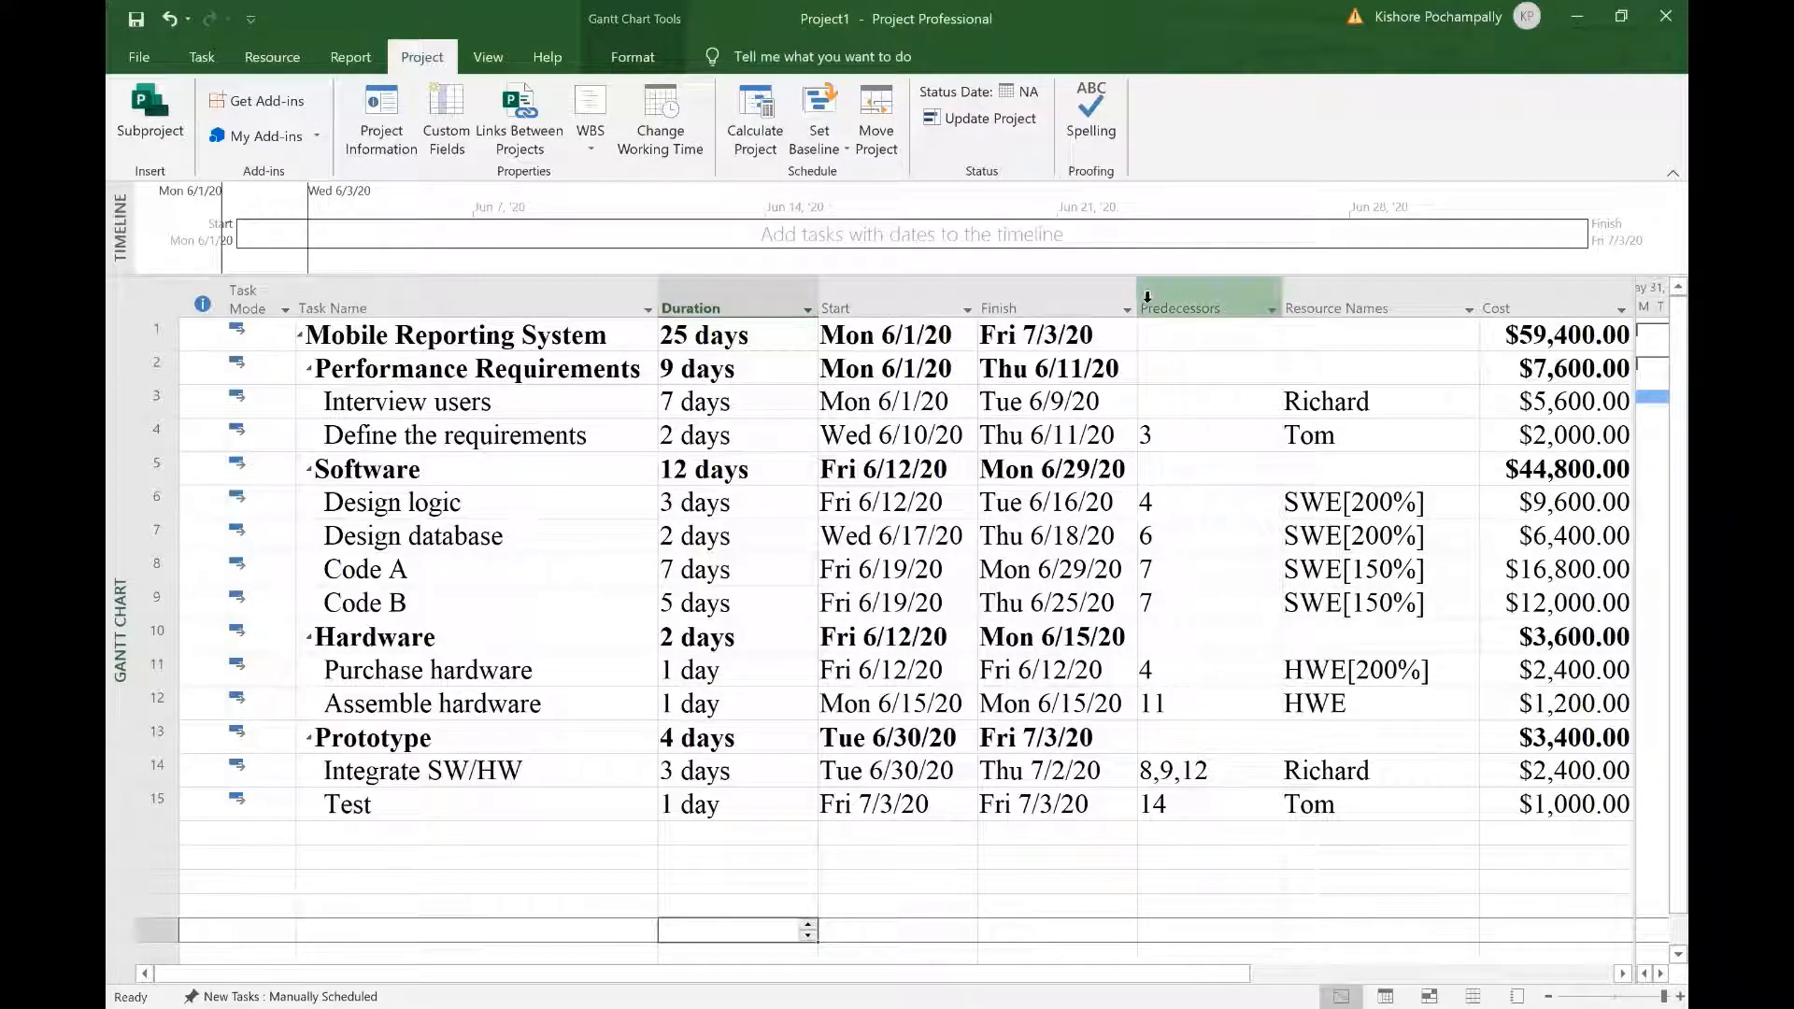
pyautogui.moveTo(1138, 299); pyautogui.dragTo(1153, 299)
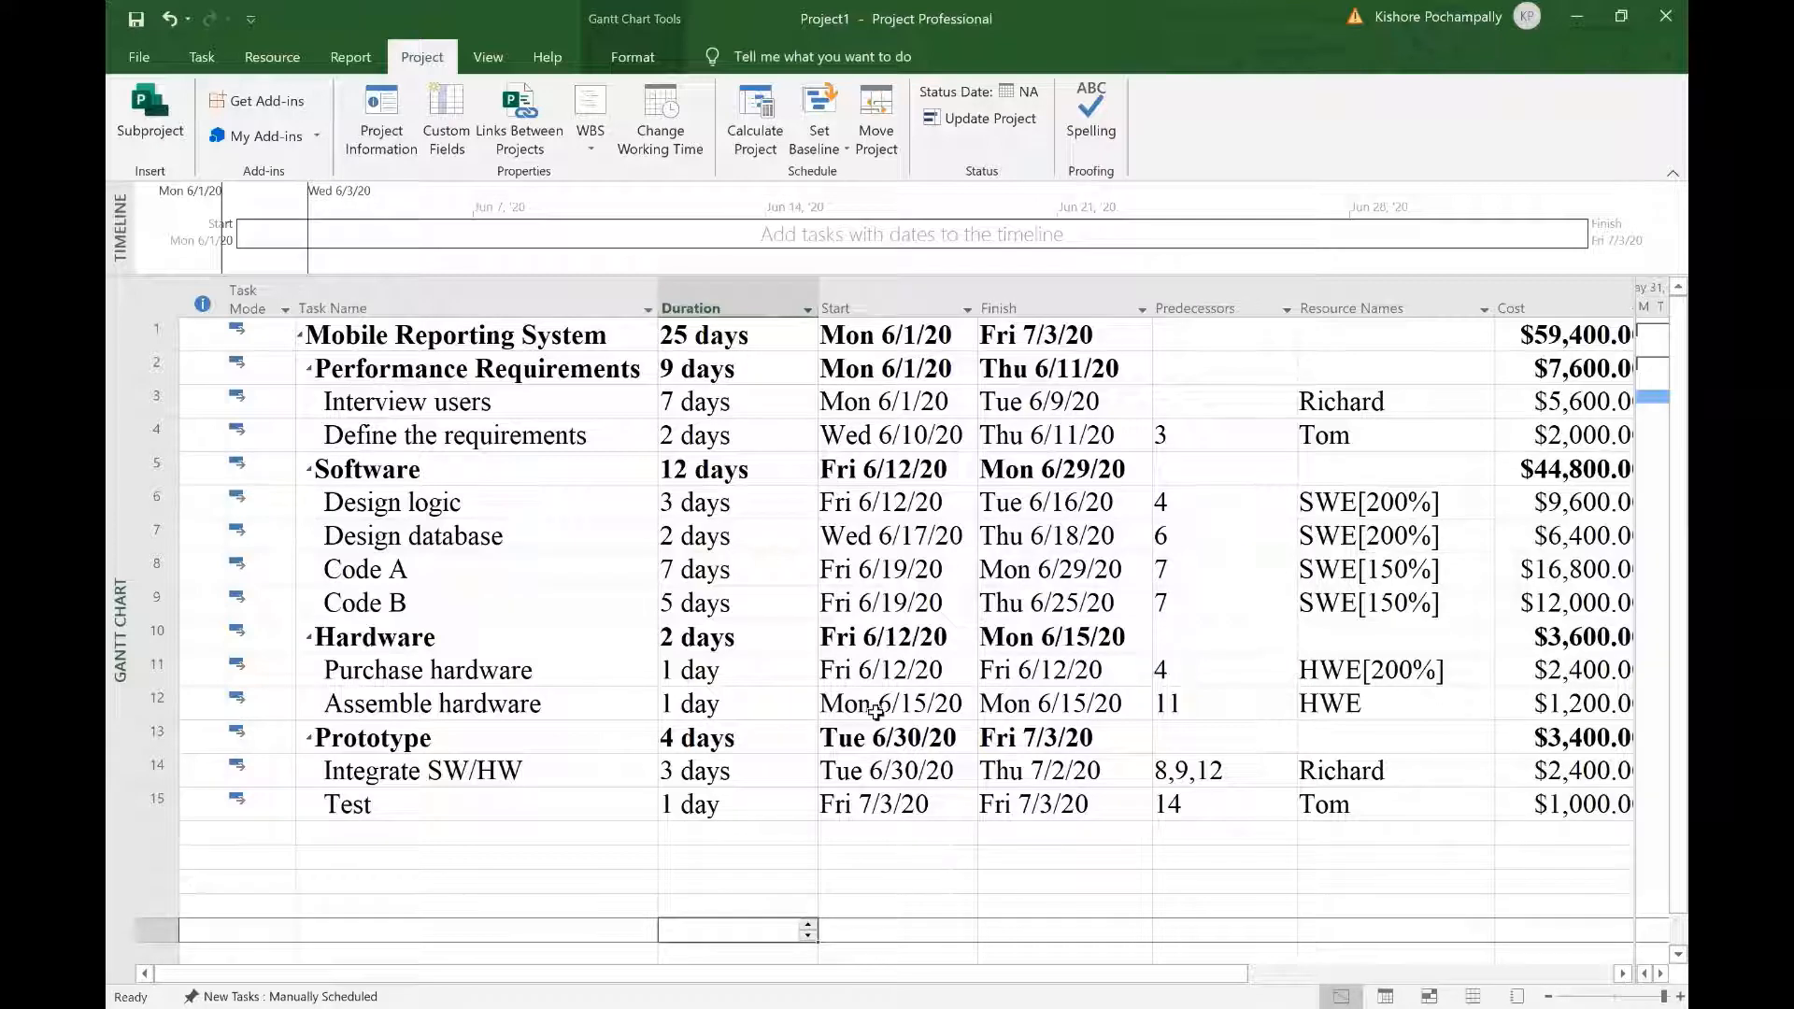
pyautogui.click(1037, 881)
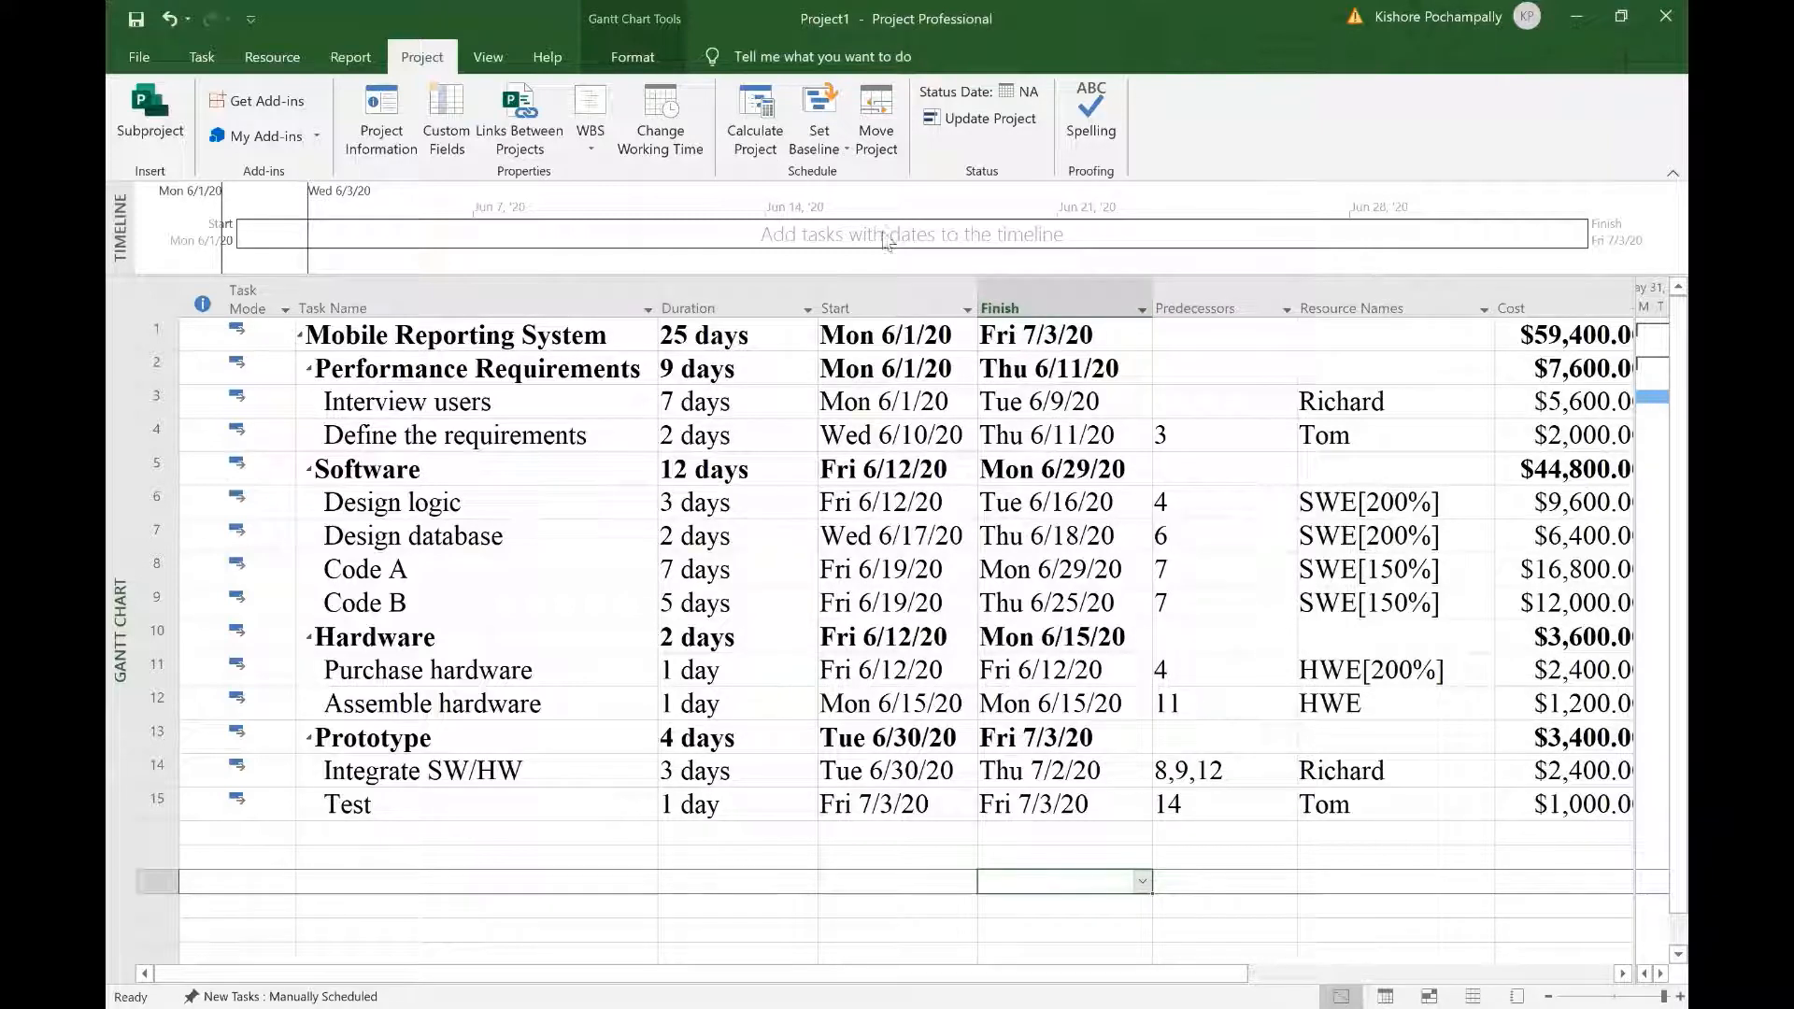
# Step: Add a 'Special Day' nonworking exception on 6/15/2020 to the Standard calendar
pyautogui.click(662, 157)
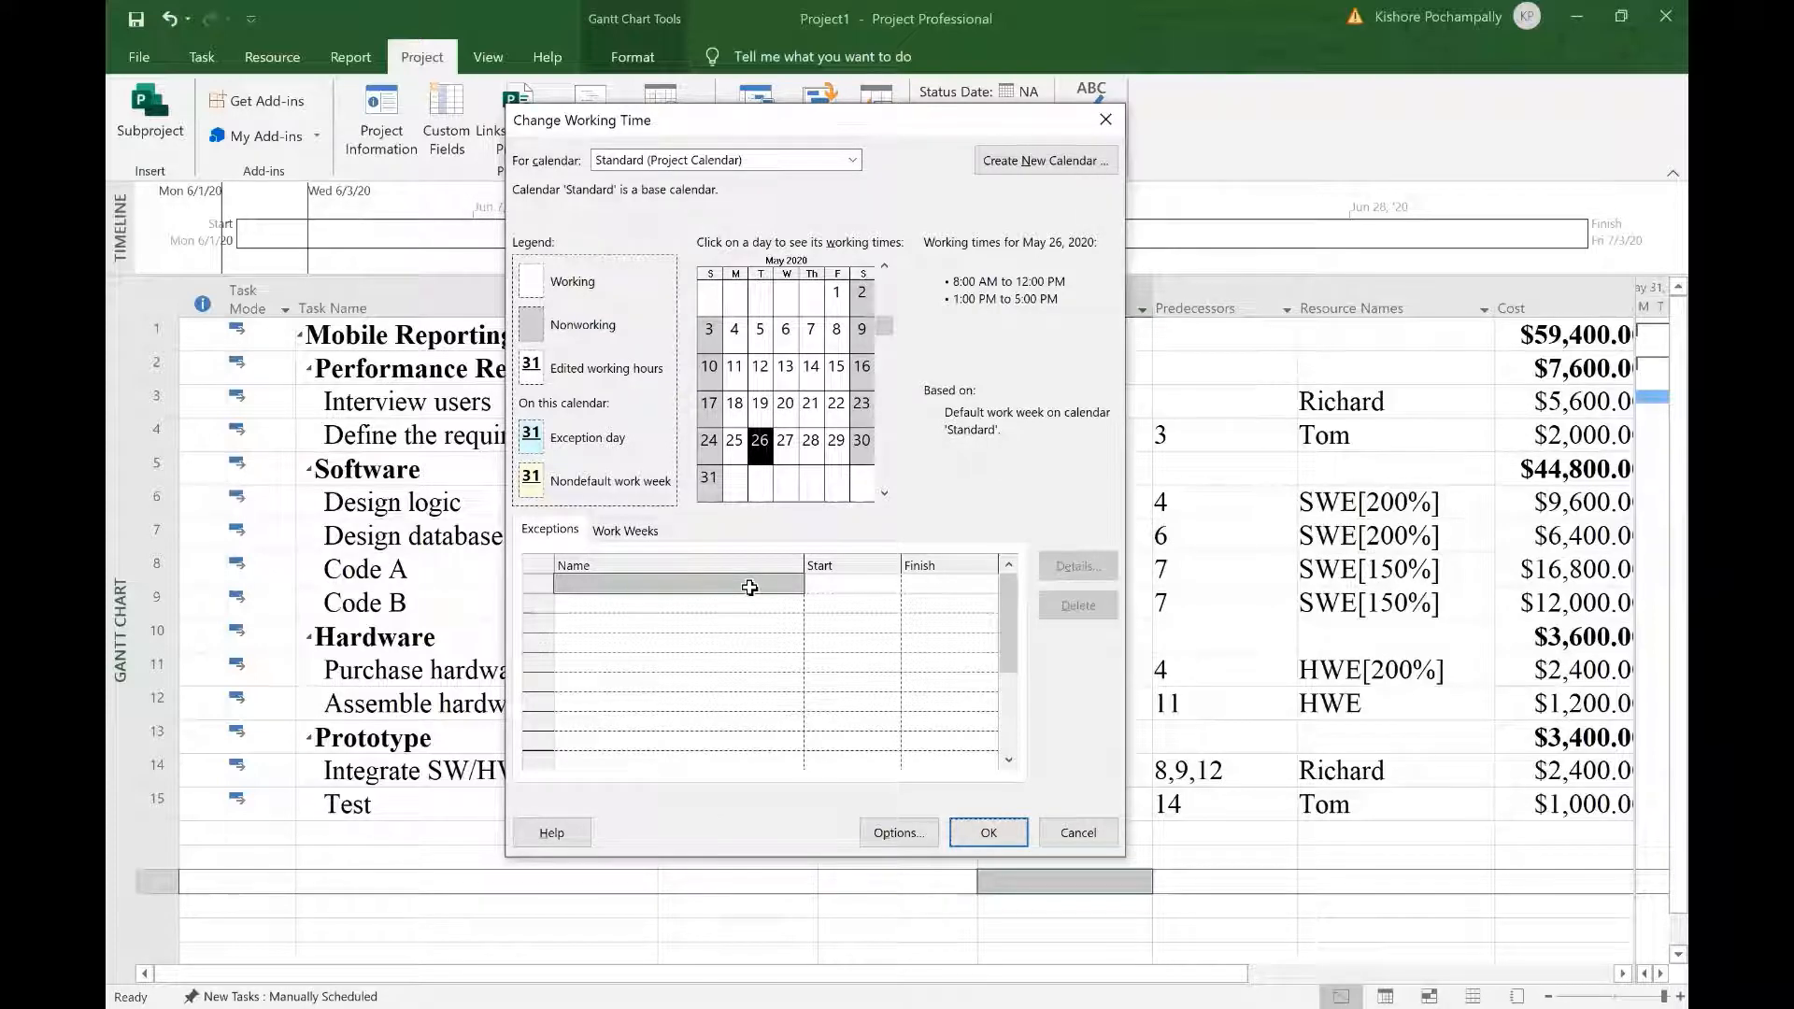
pyautogui.click(750, 586)
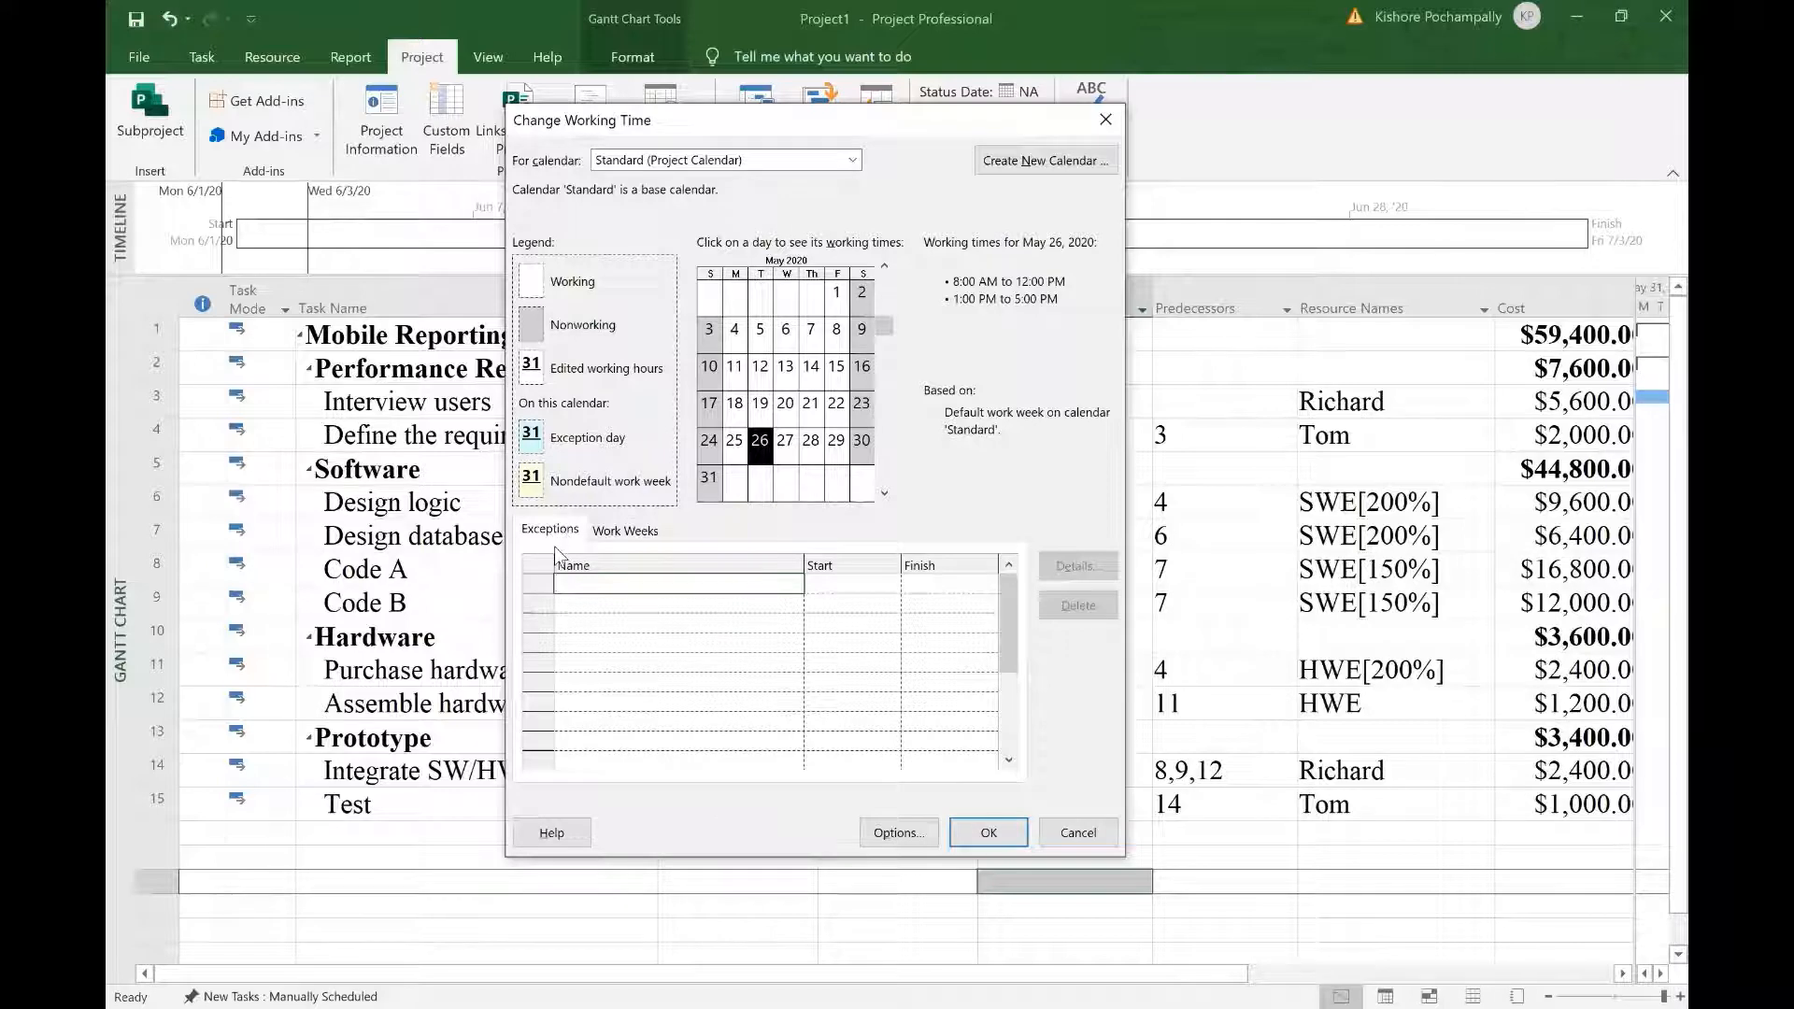
pyautogui.write('Special Day')
pyautogui.click(850, 583)
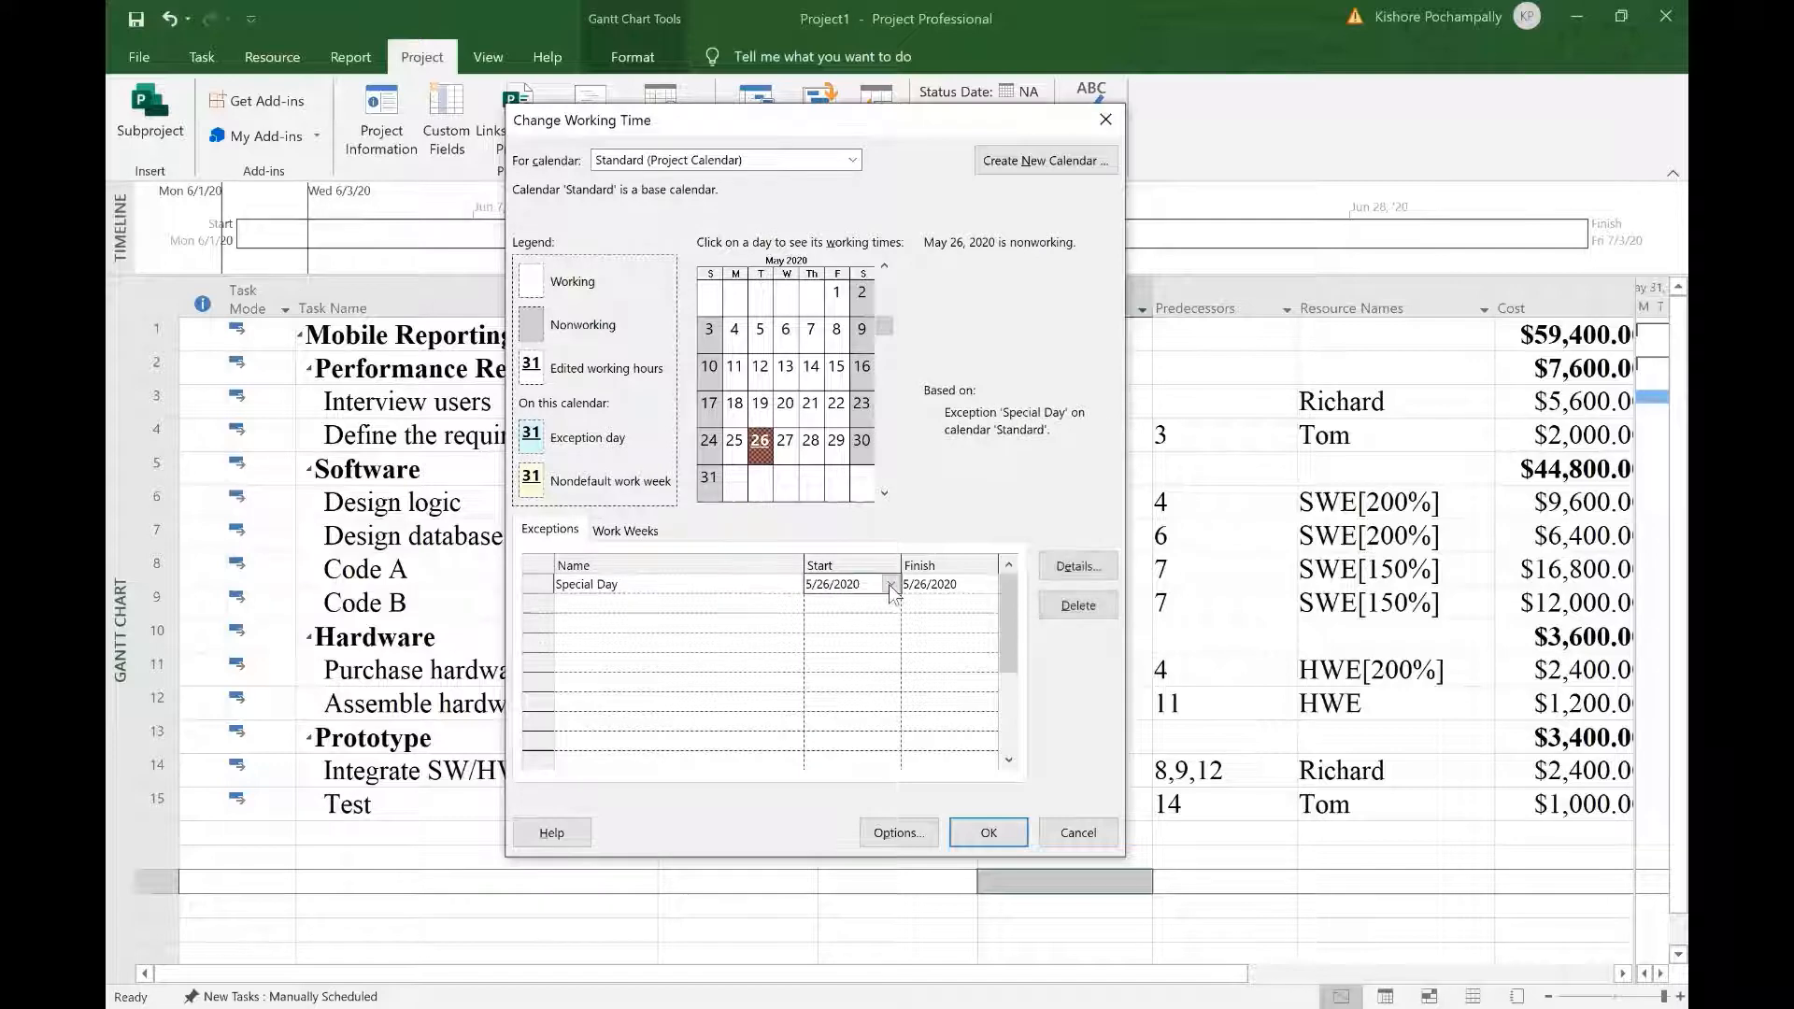
pyautogui.click(891, 584)
pyautogui.click(887, 607)
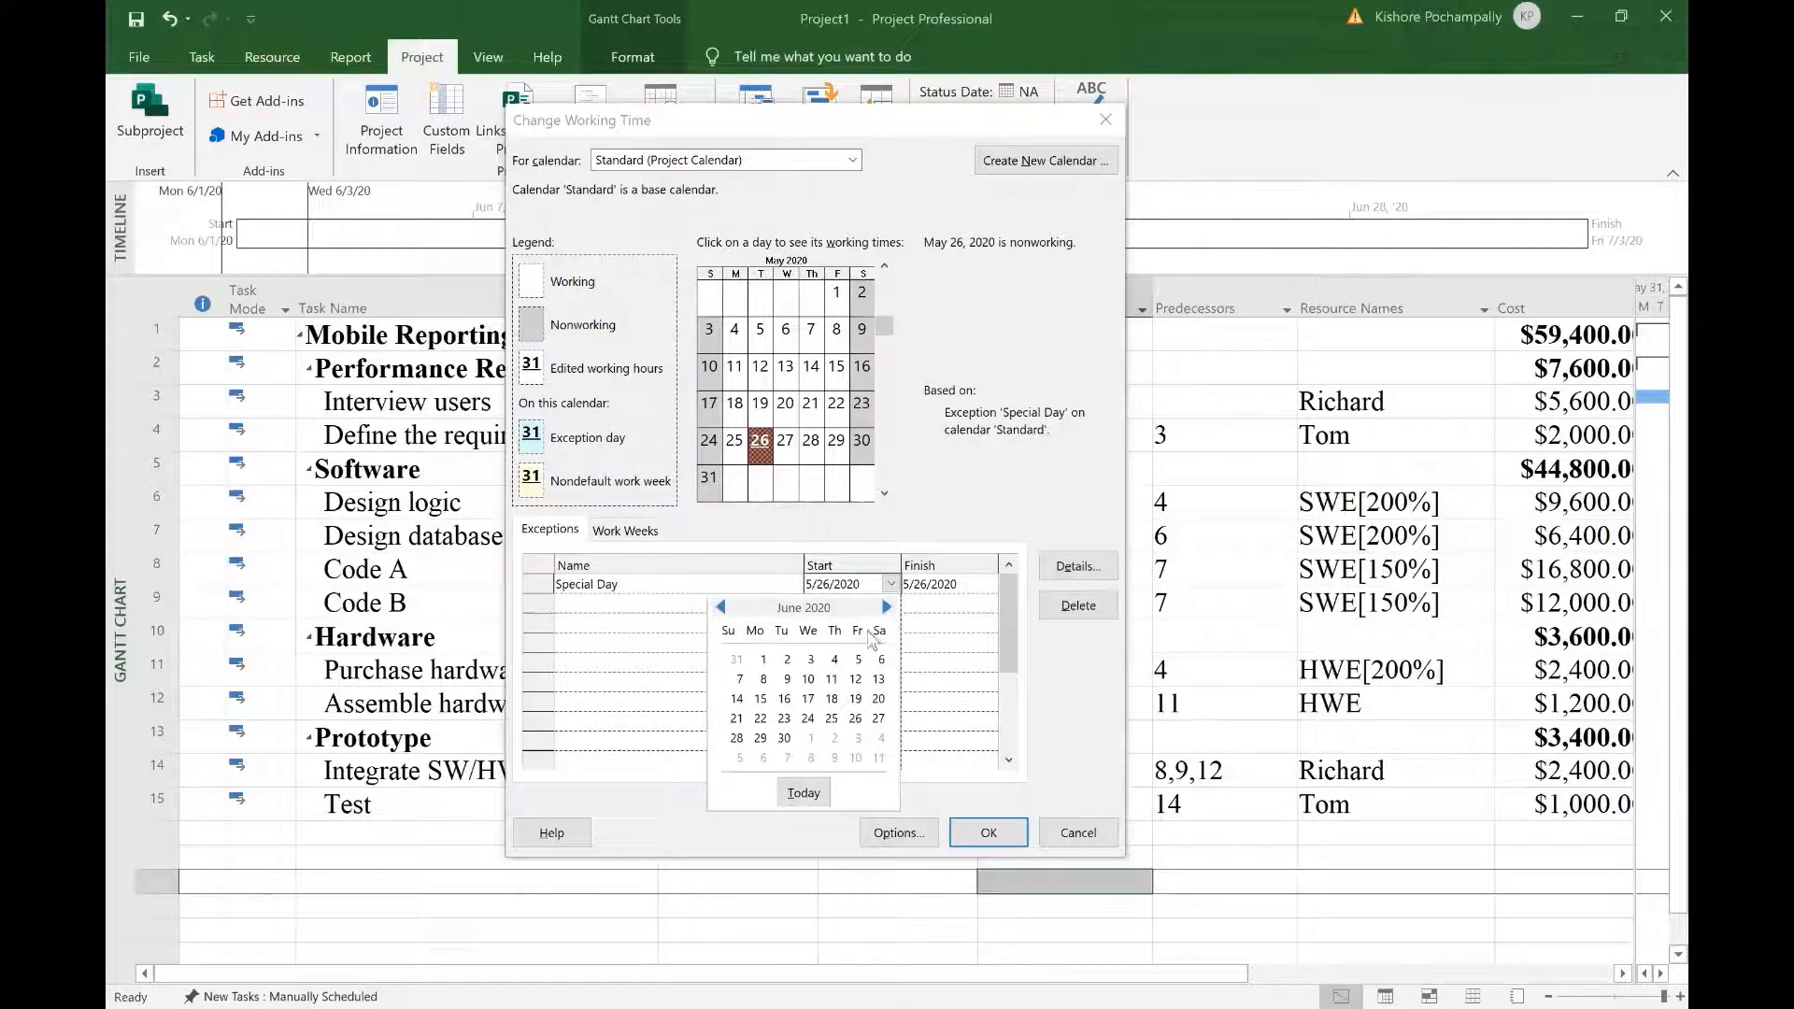
pyautogui.click(760, 699)
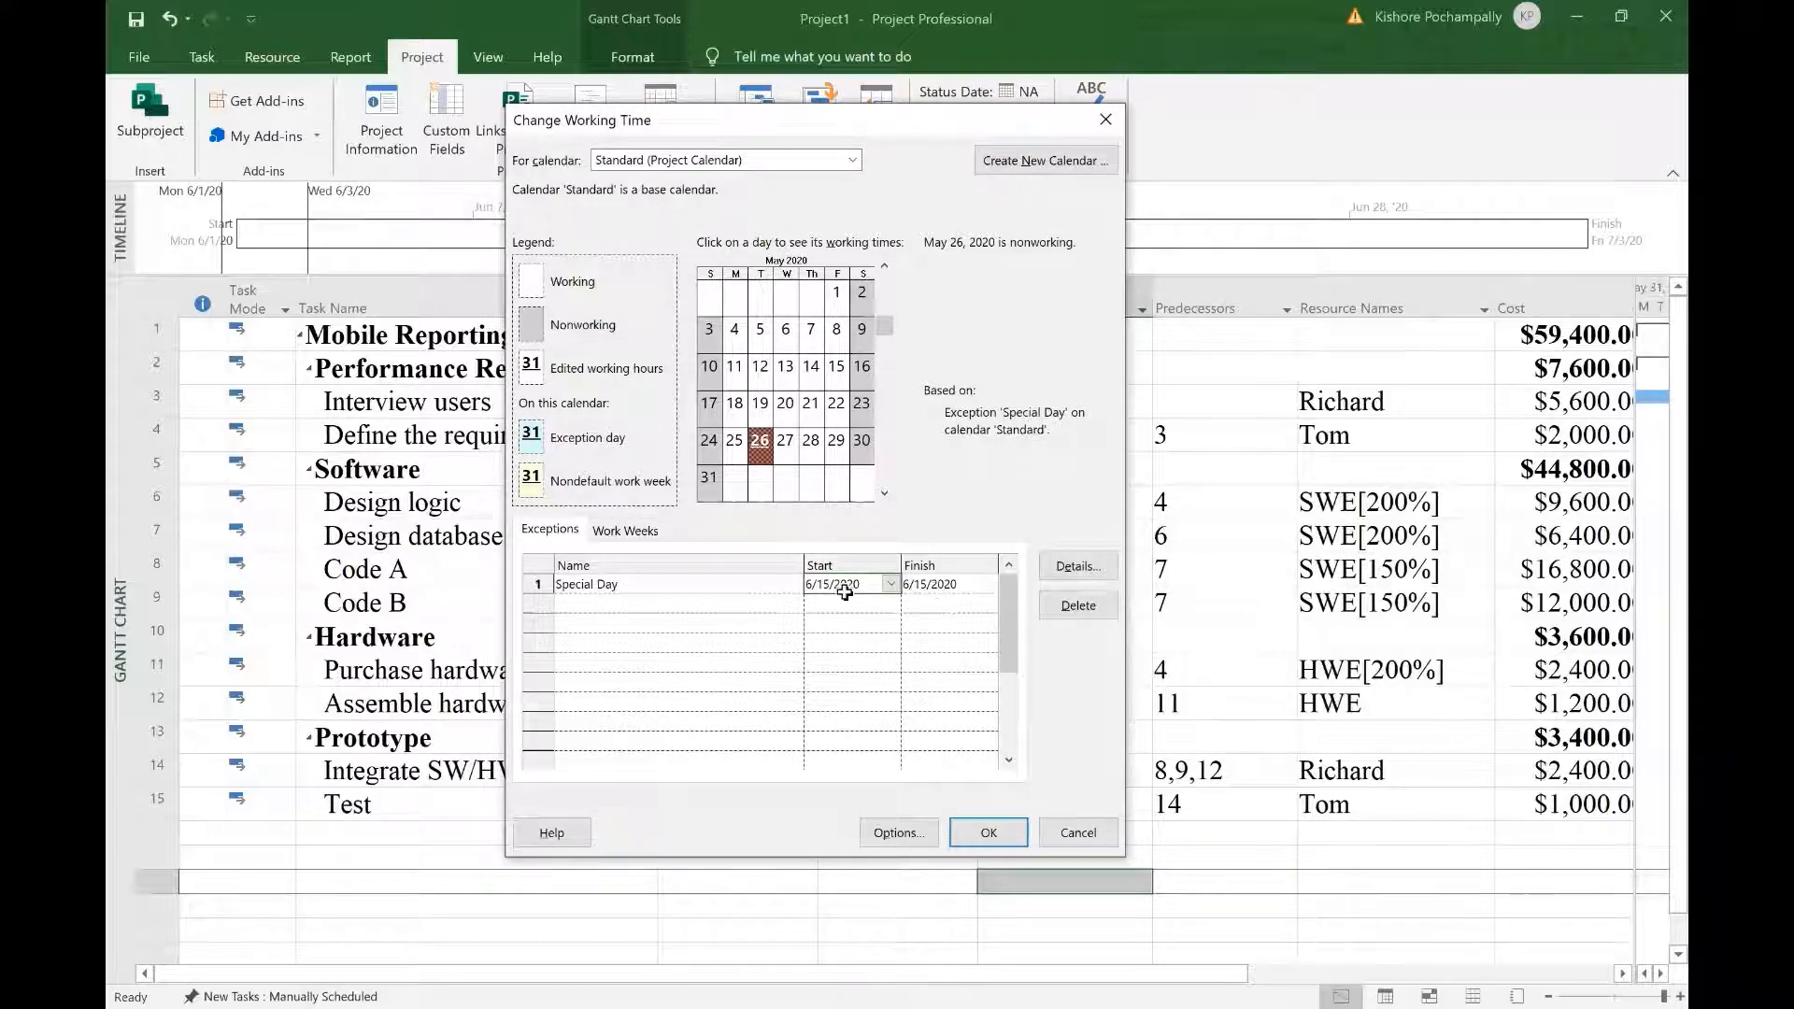
pyautogui.click(1000, 838)
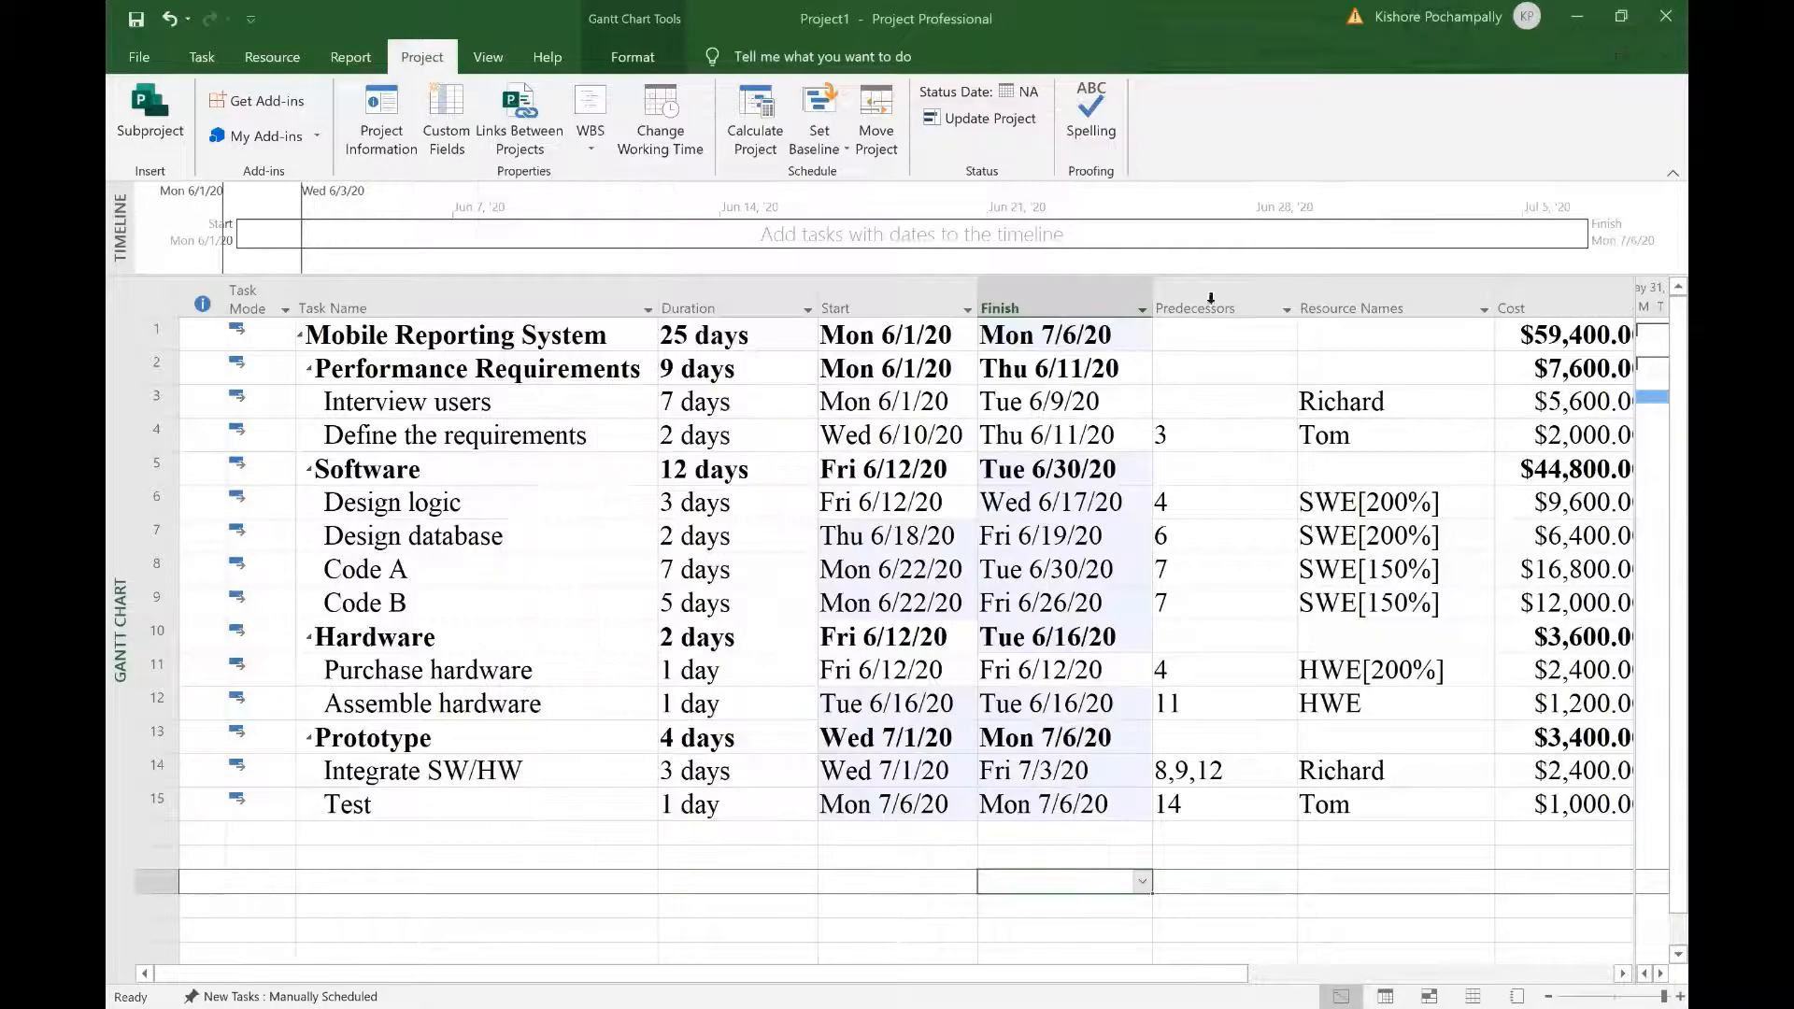
pyautogui.click(764, 901)
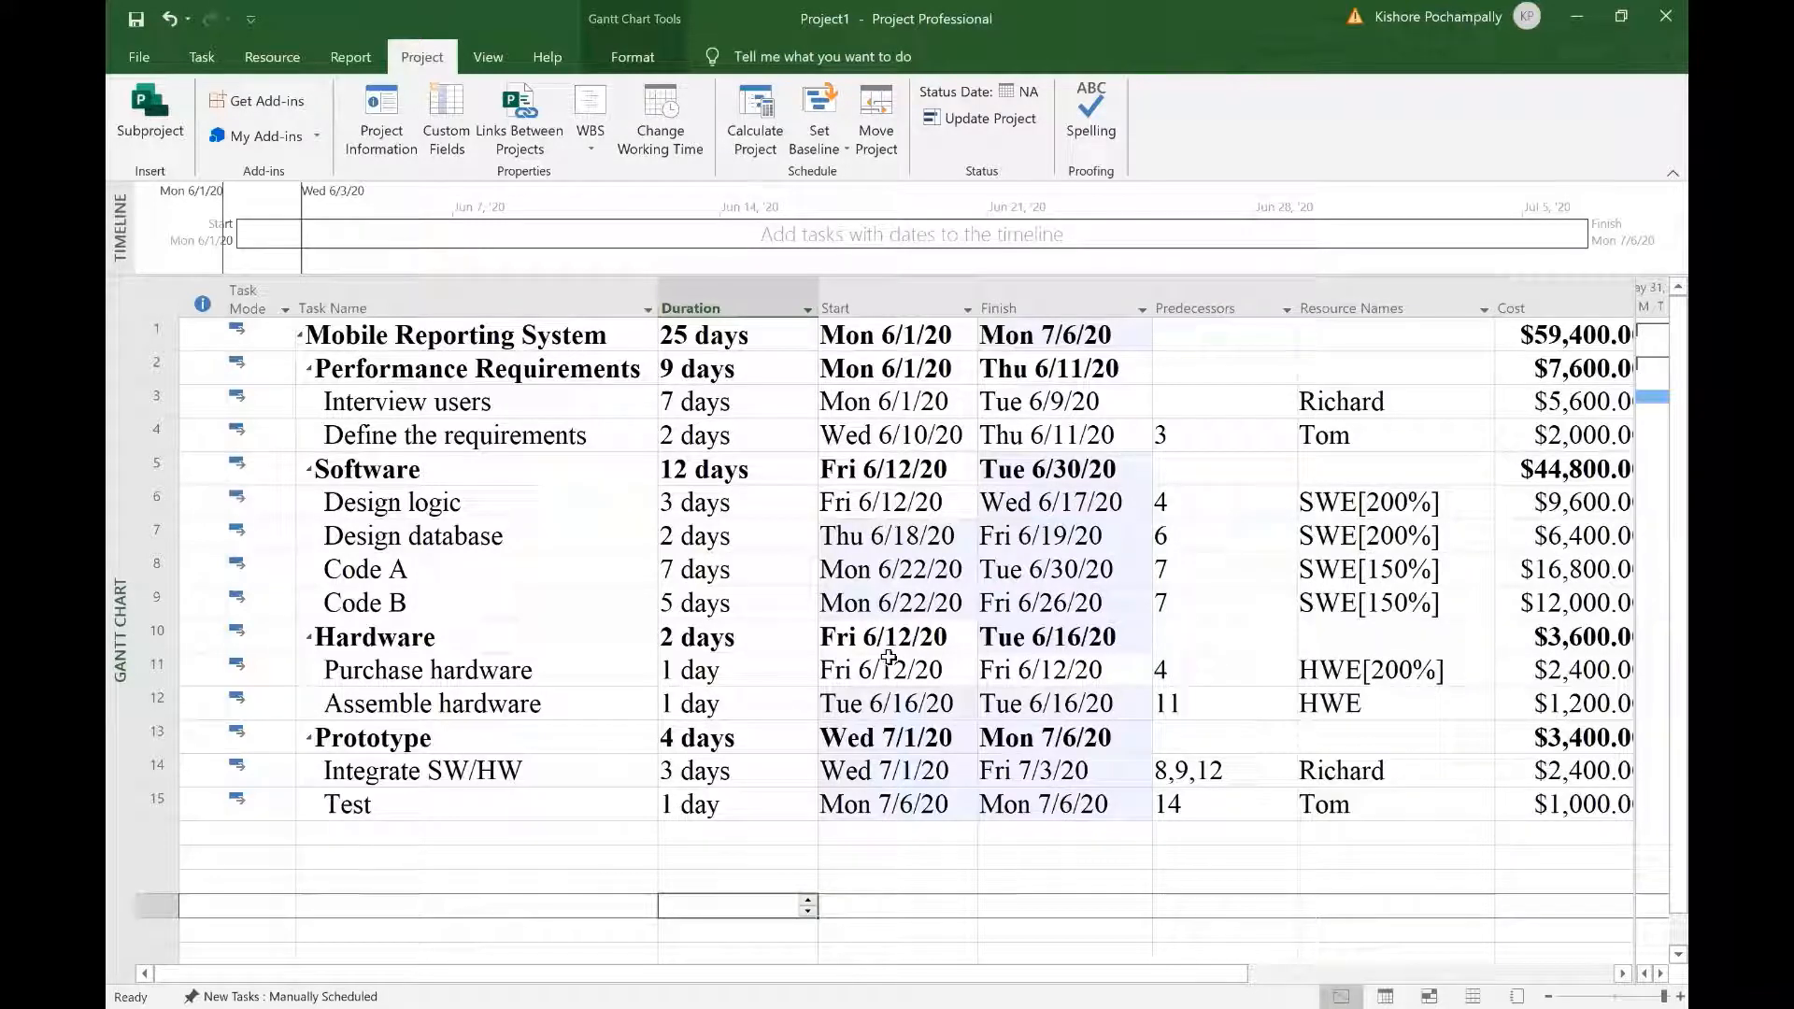
pyautogui.click(748, 872)
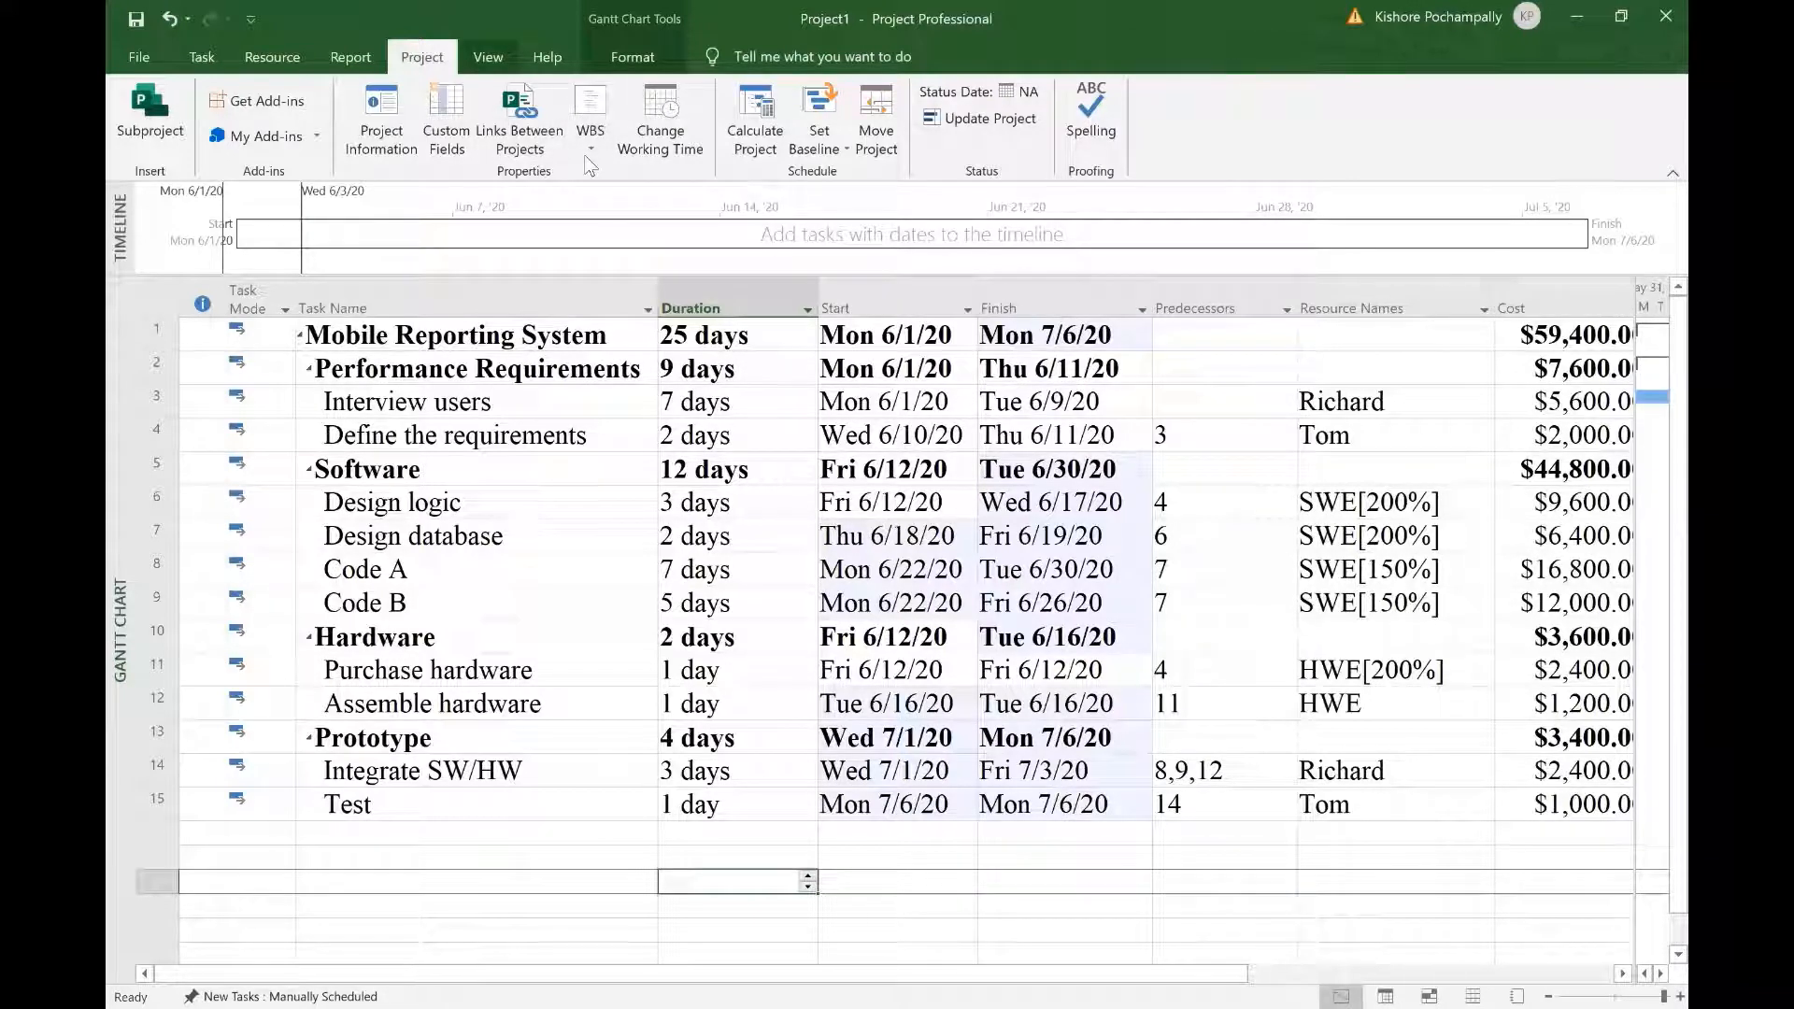
pyautogui.click(488, 57)
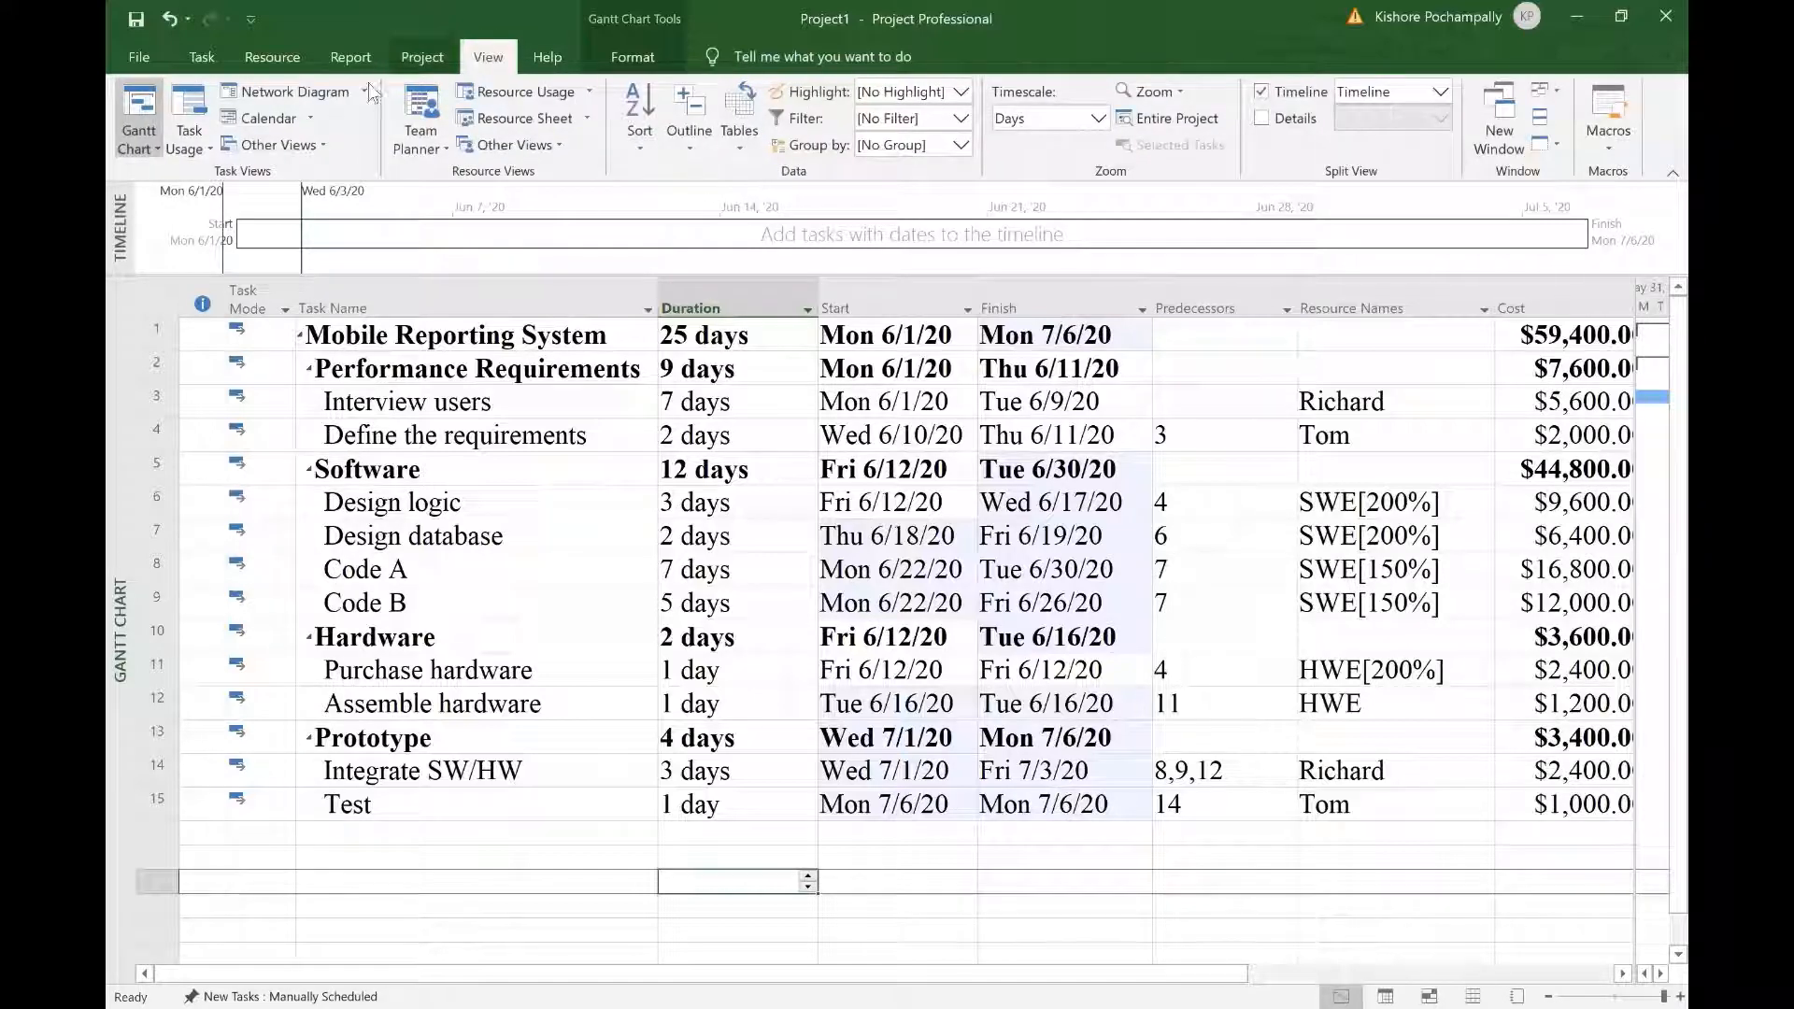
pyautogui.click(311, 94)
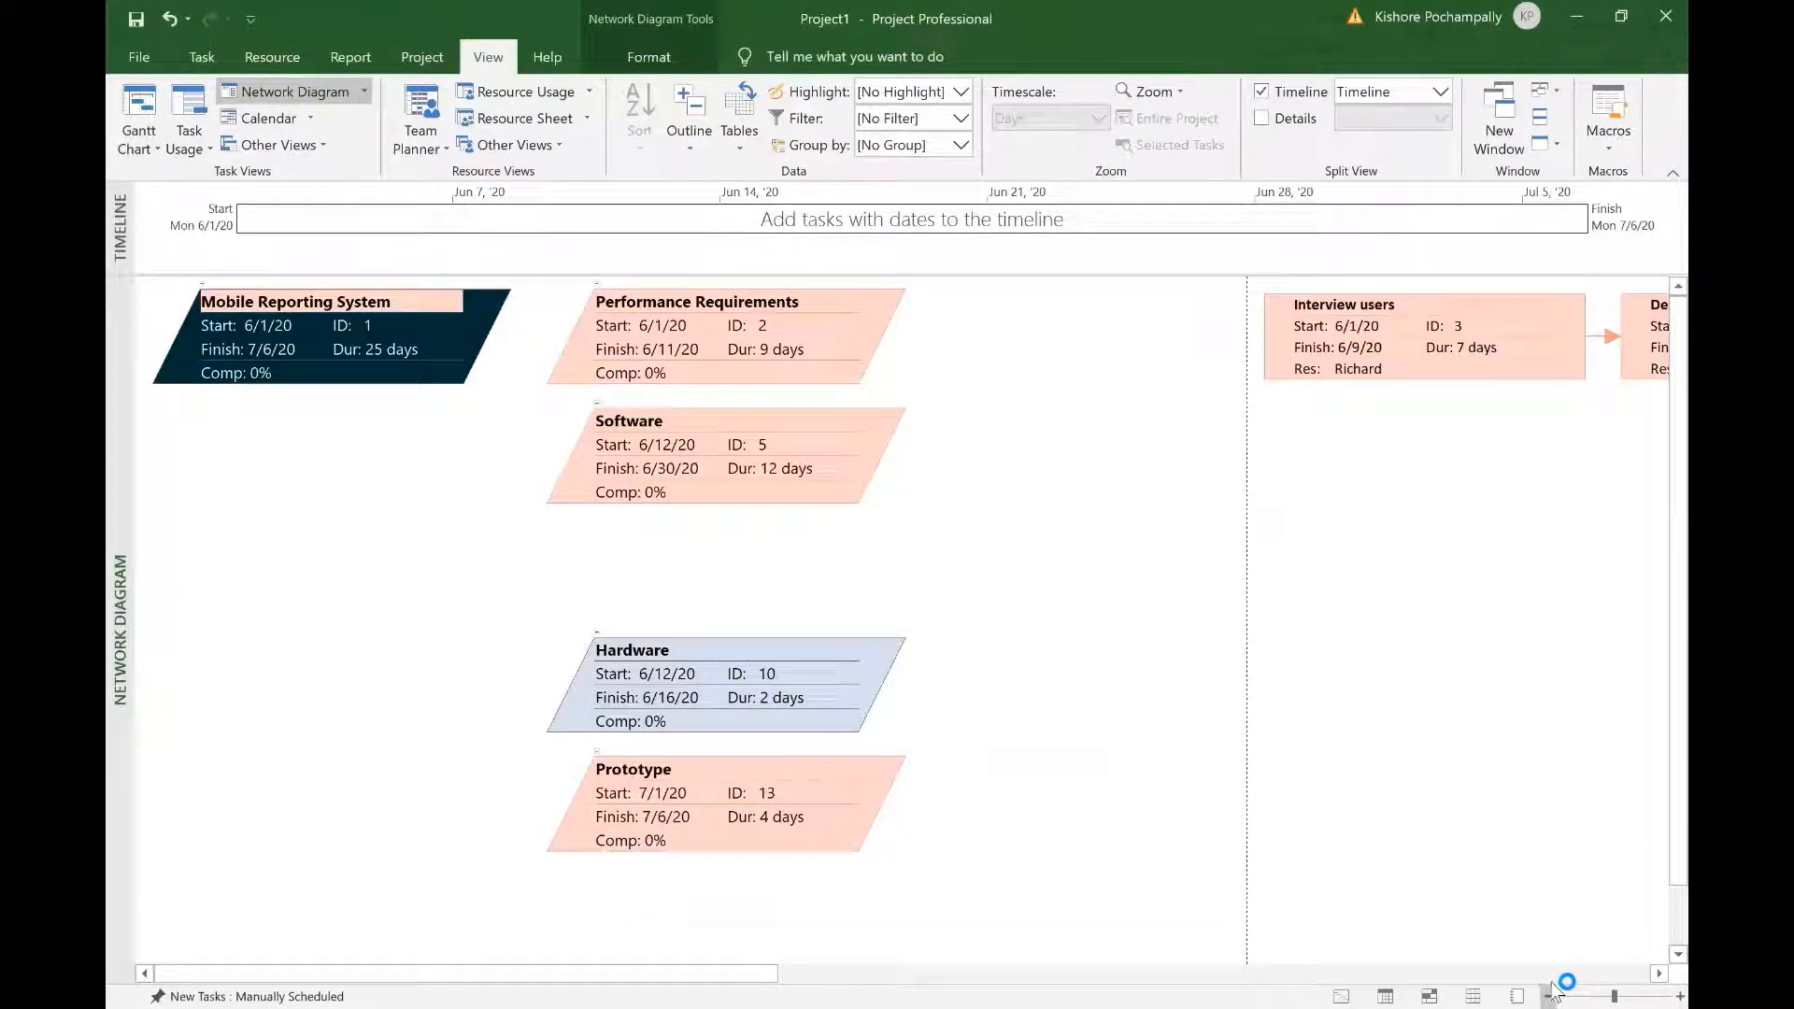
pyautogui.click(1552, 990)
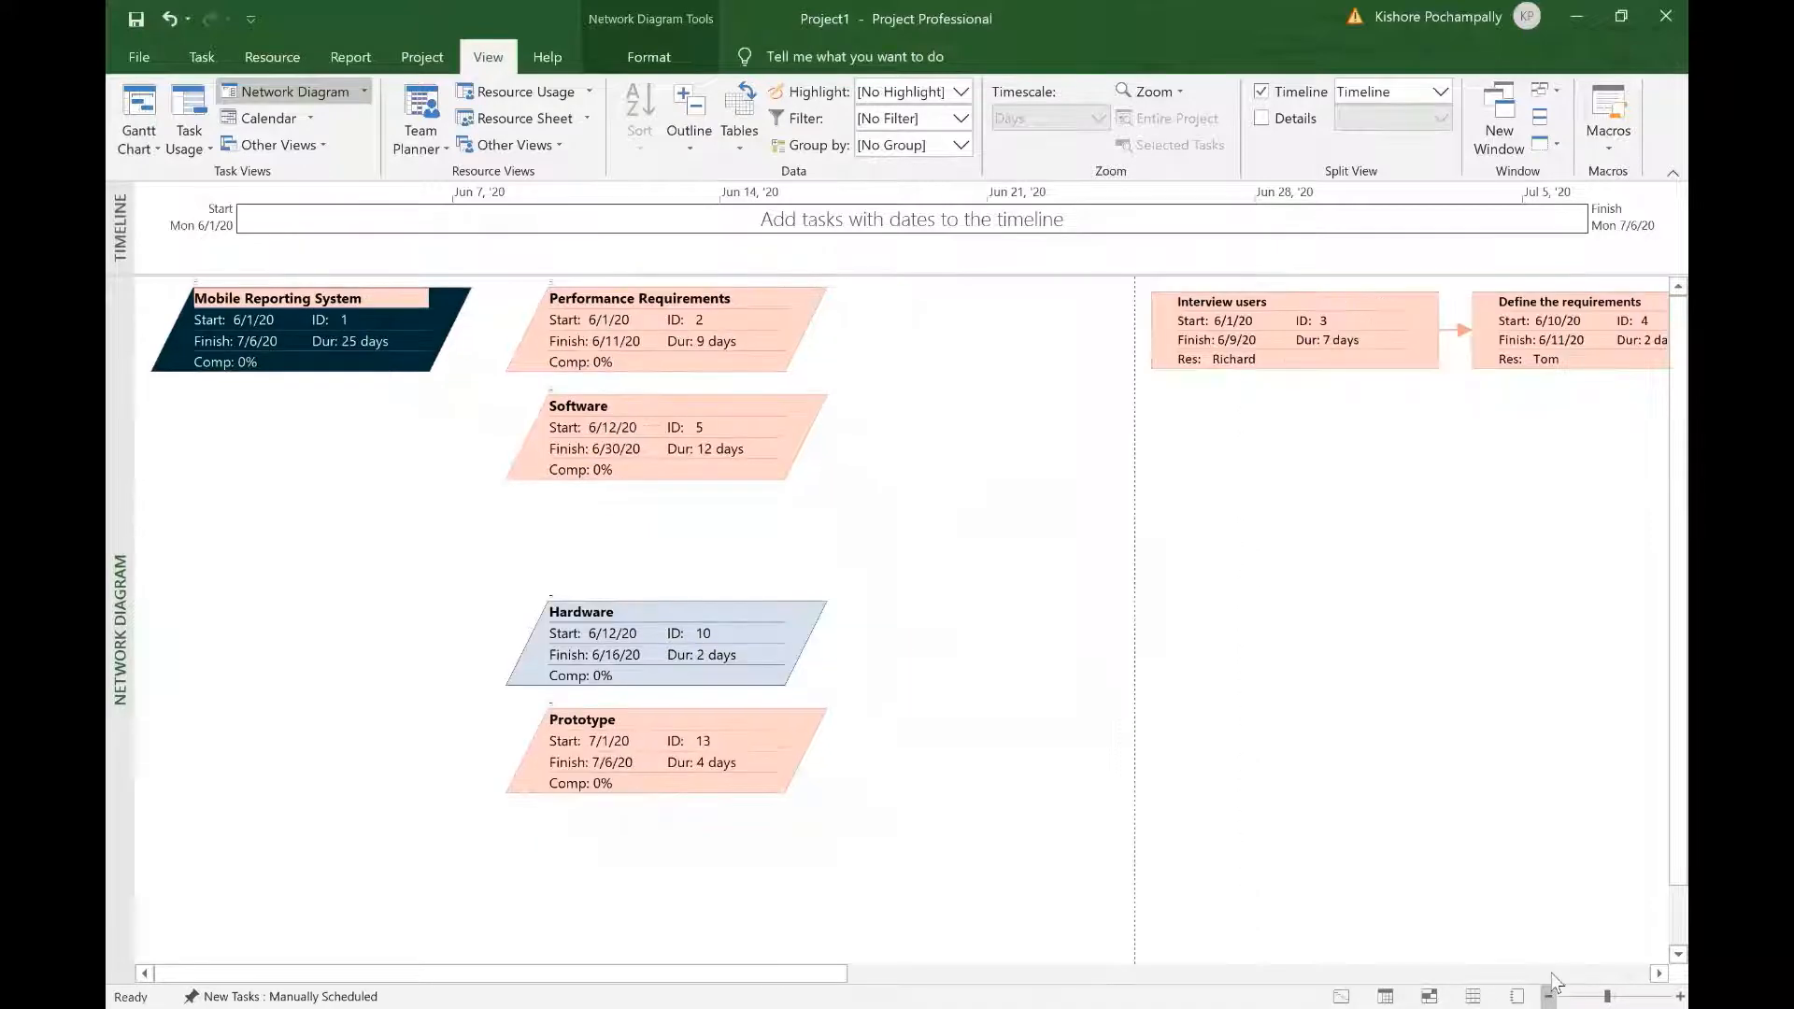
pyautogui.click(1551, 990)
pyautogui.click(1551, 990)
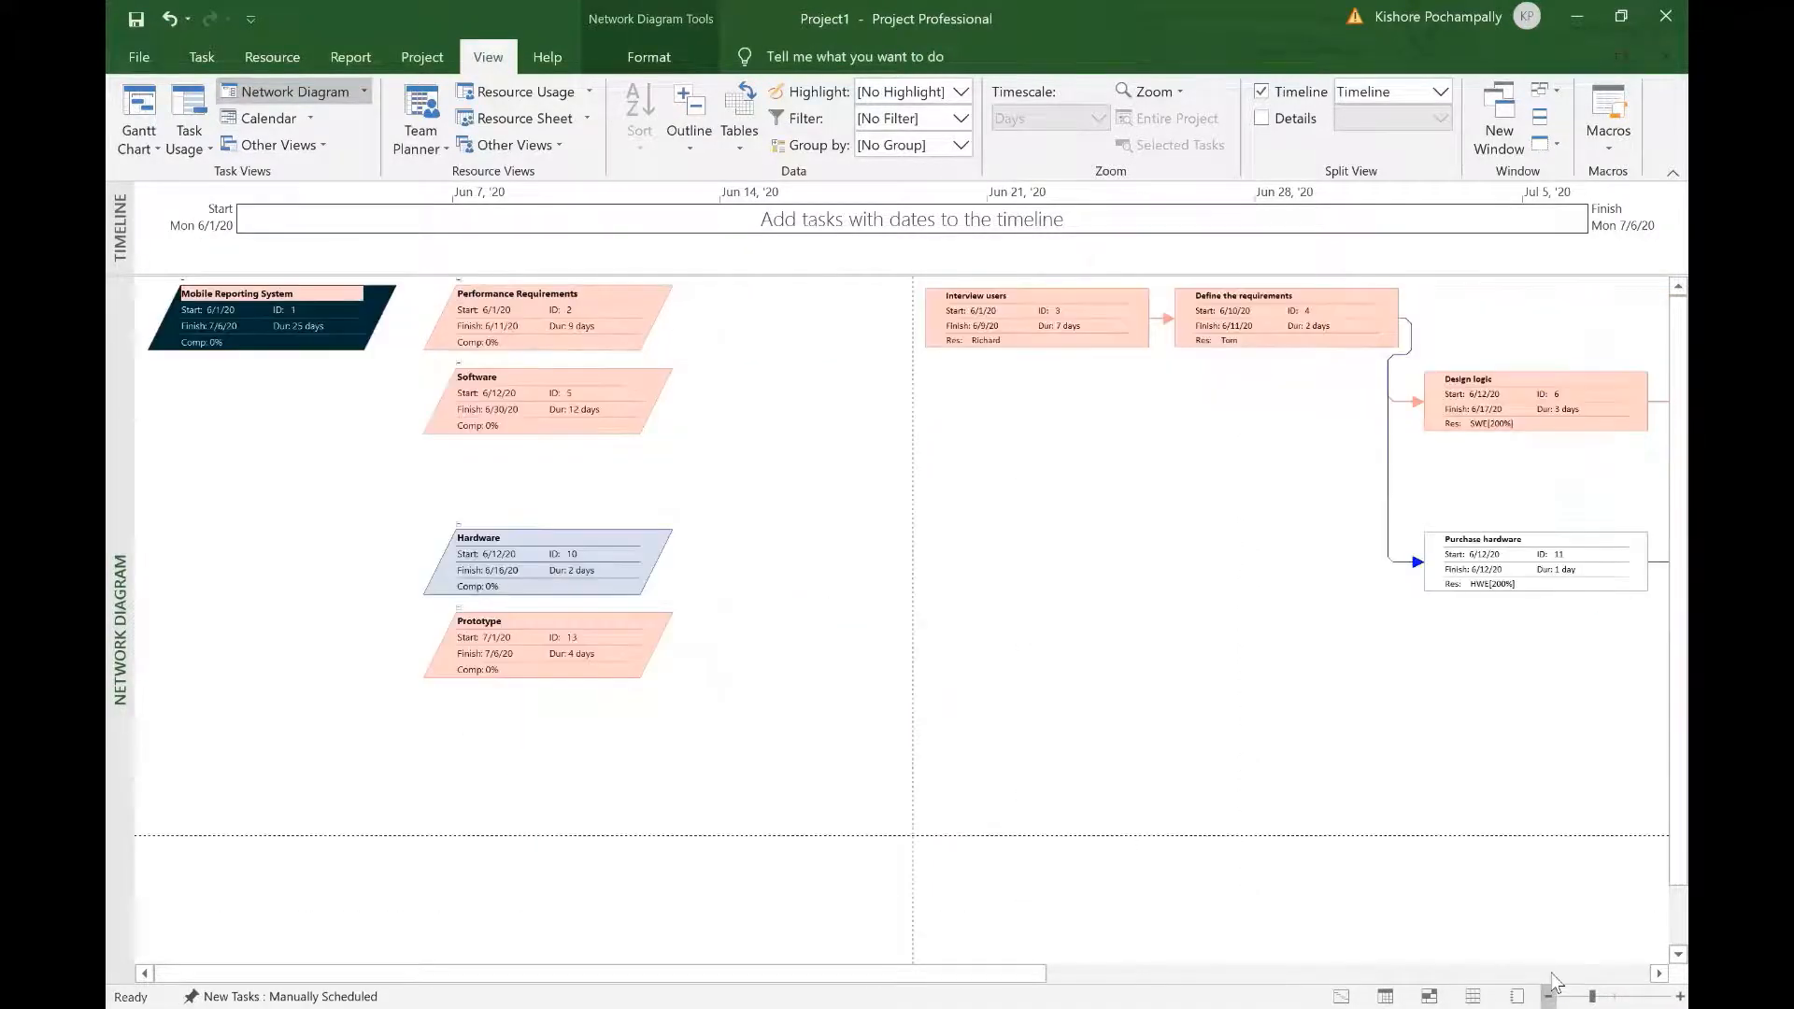
pyautogui.click(1551, 991)
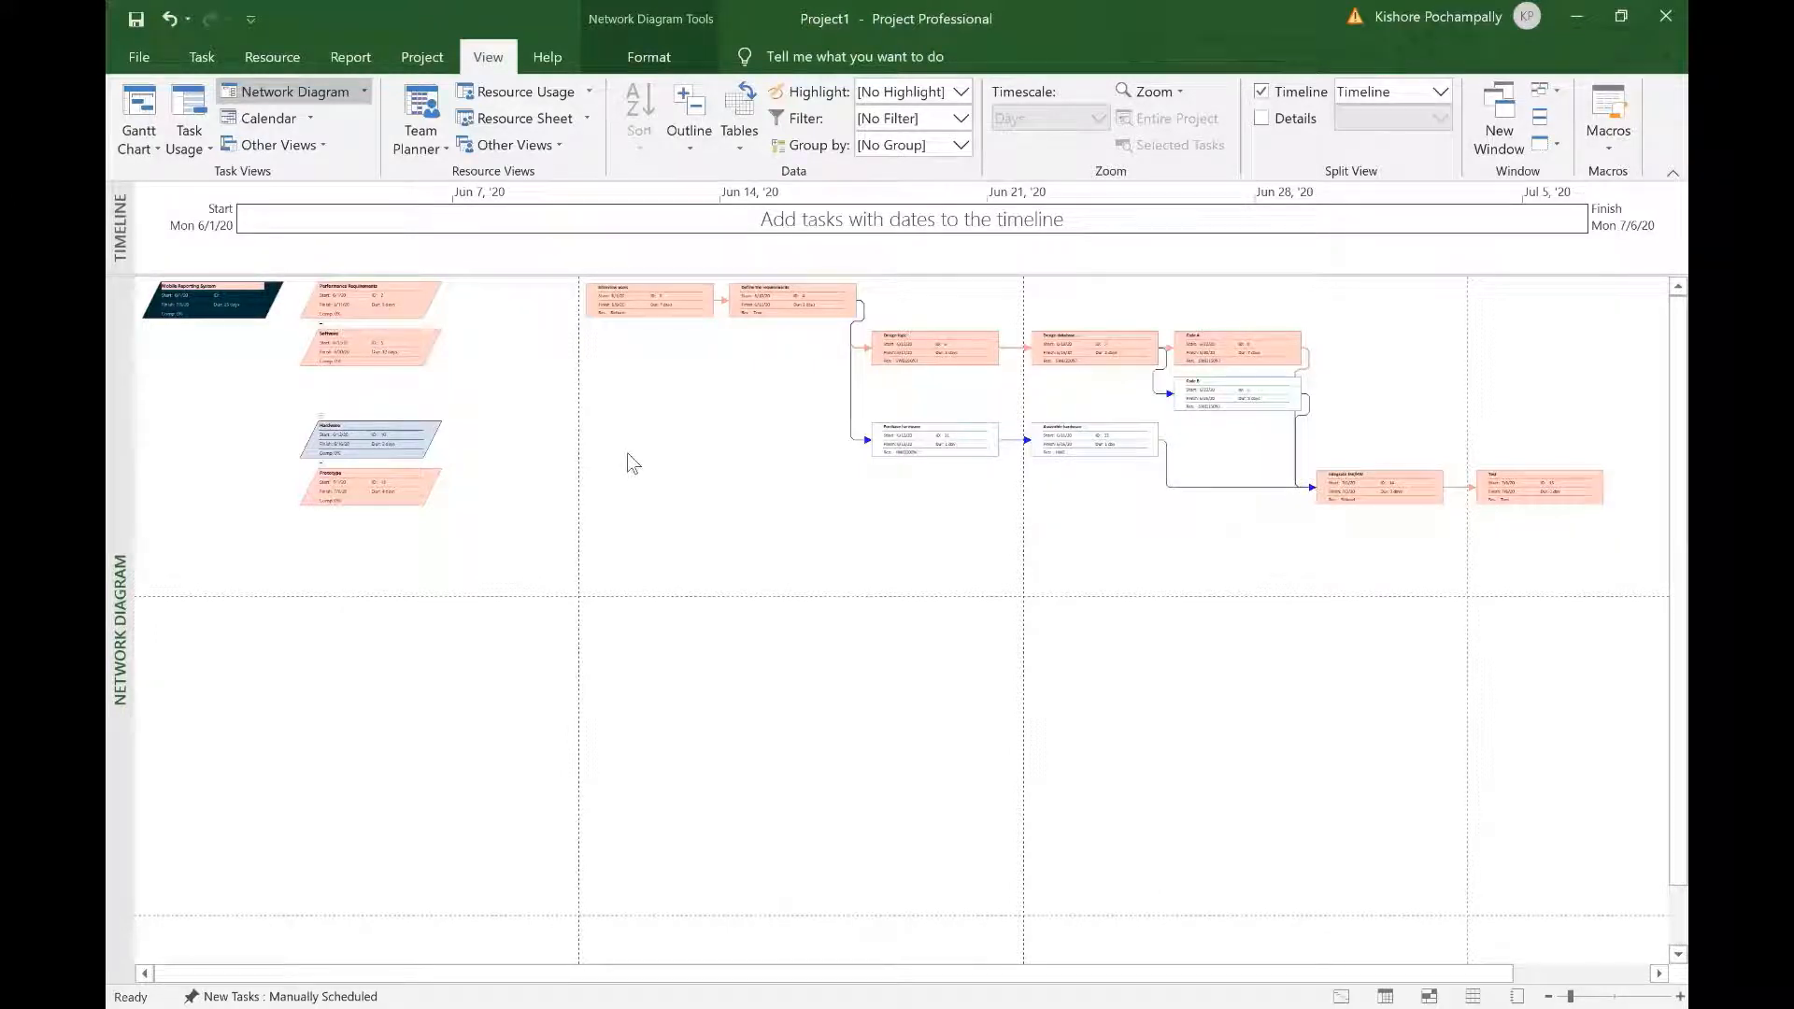
pyautogui.click(140, 112)
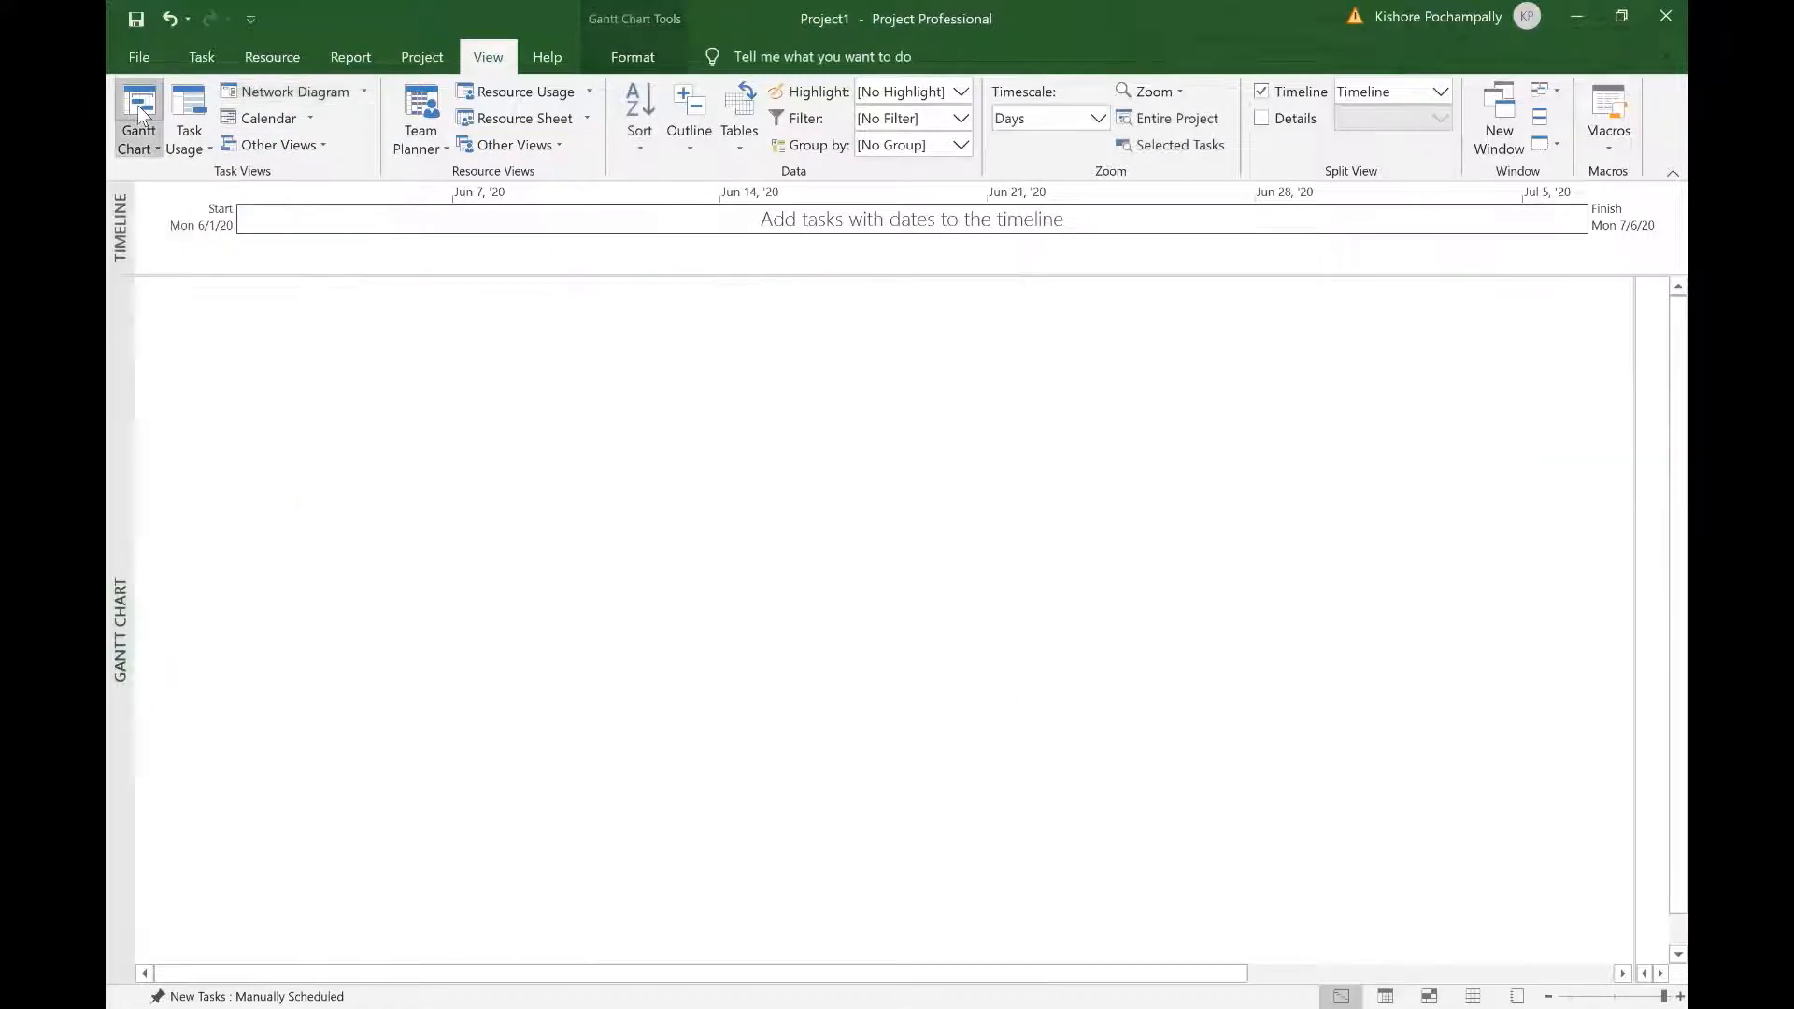
# Step: Drop down the Tables list in the View tab's Data group
pyautogui.click(733, 907)
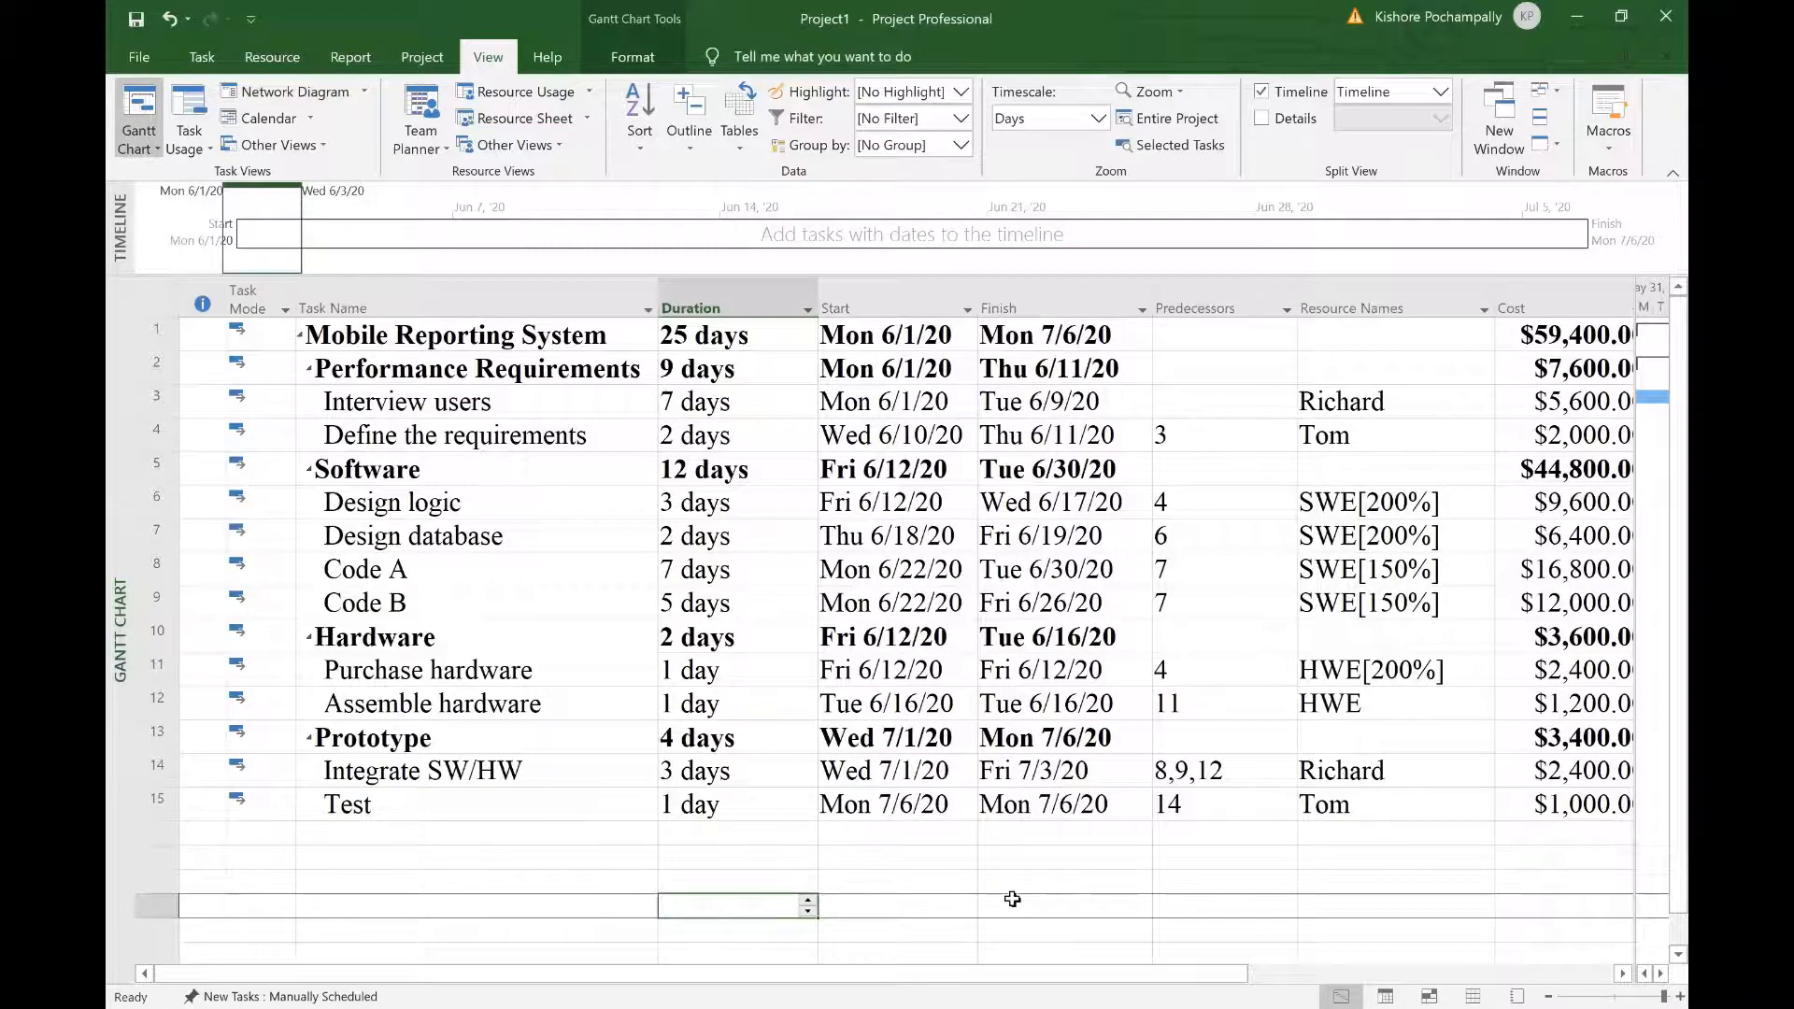
pyautogui.click(559, 880)
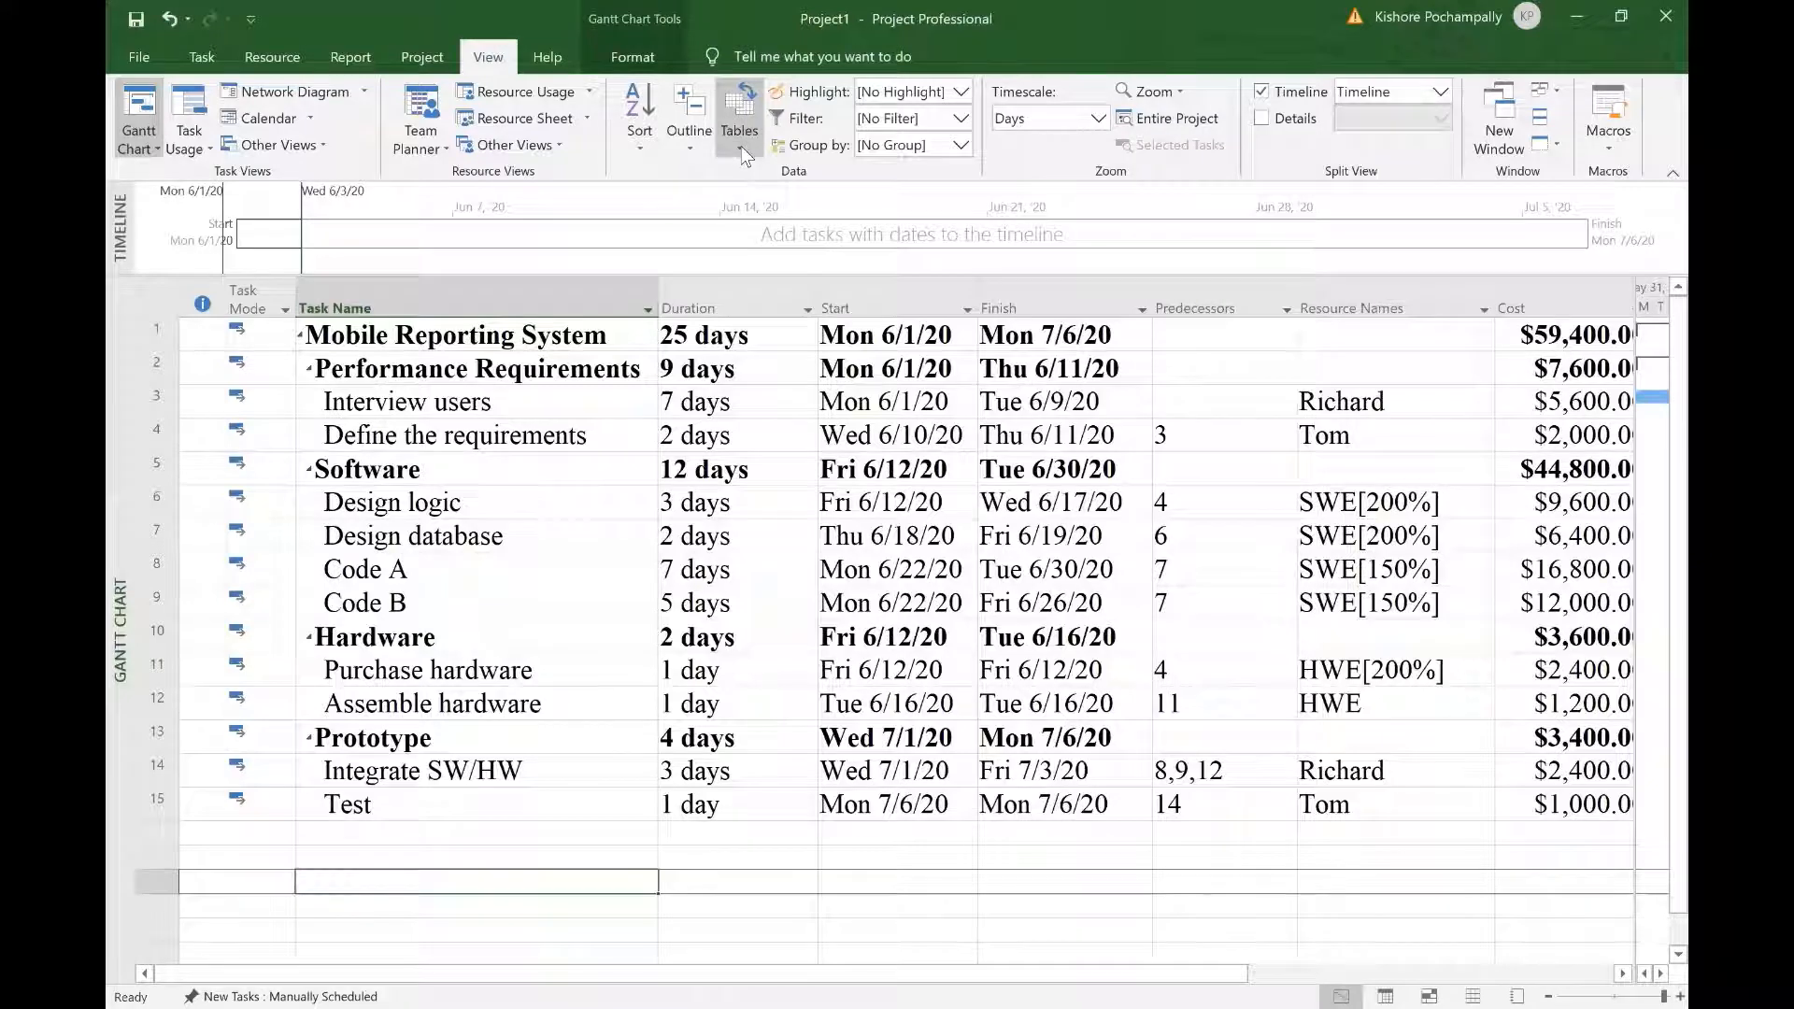
pyautogui.click(742, 150)
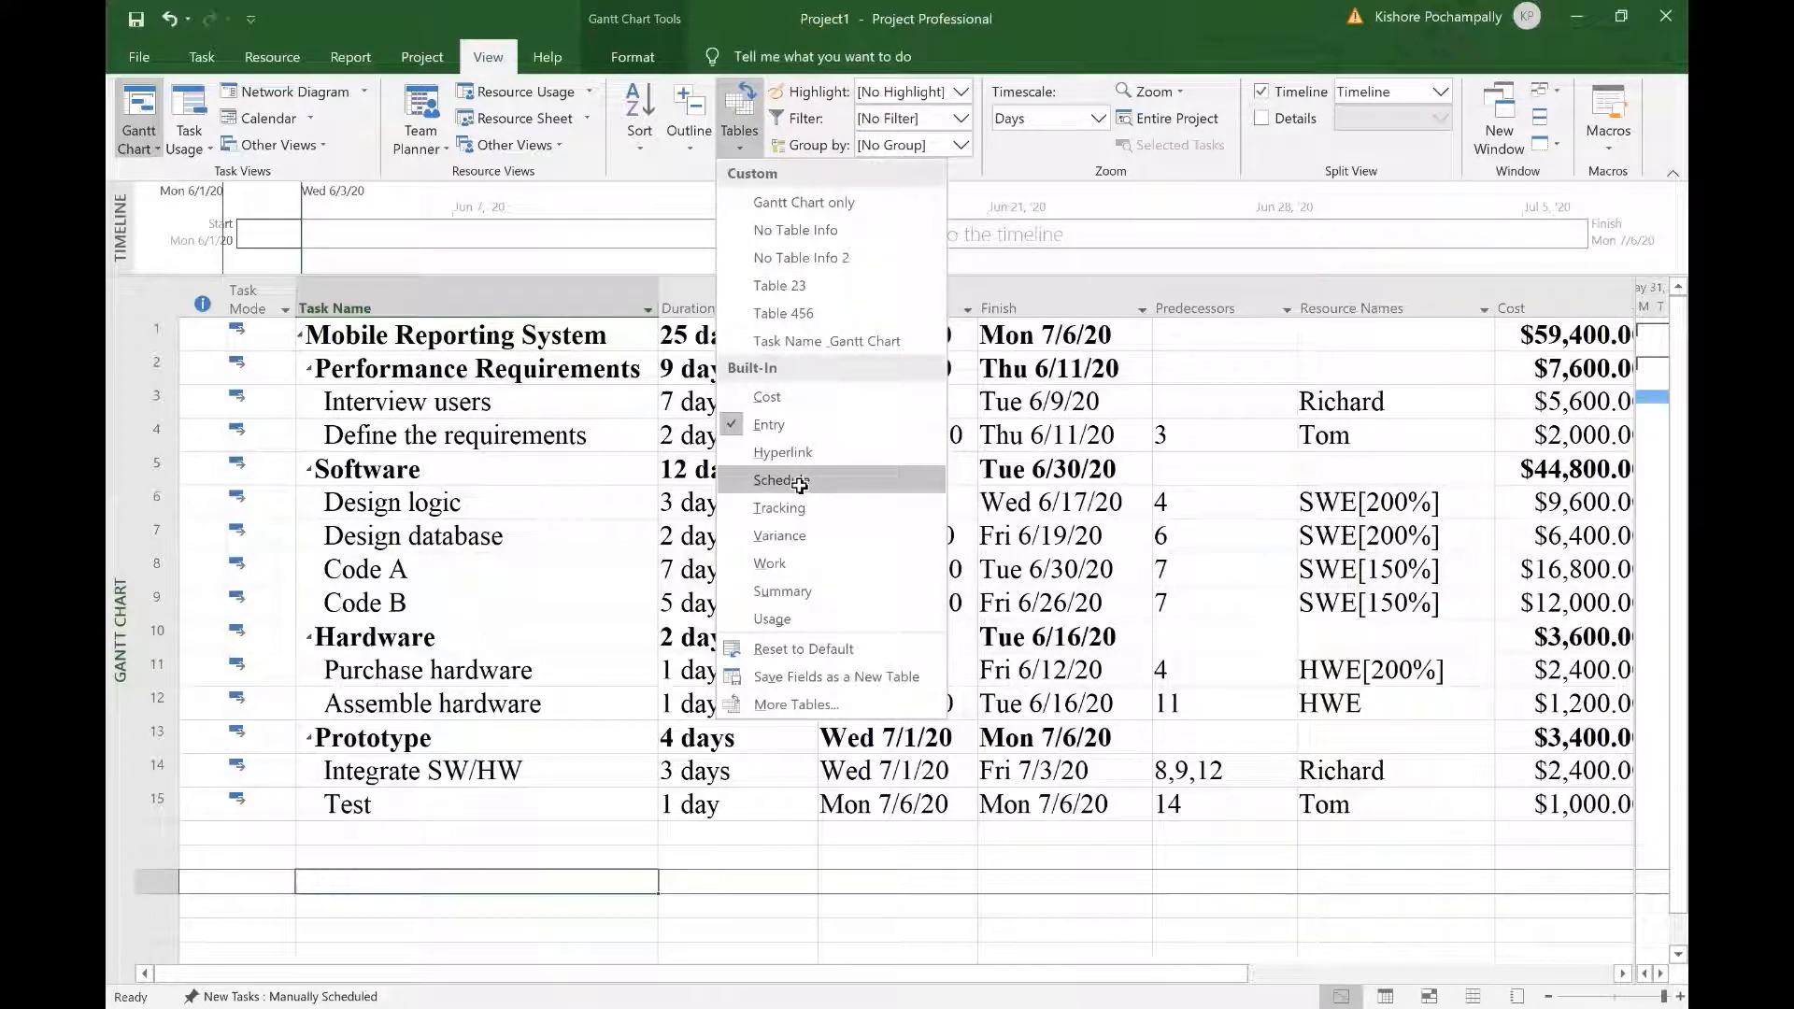
# Step: Switch to the Schedule table, autofit its date columns and reveal Free and Total Slack
pyautogui.click(801, 487)
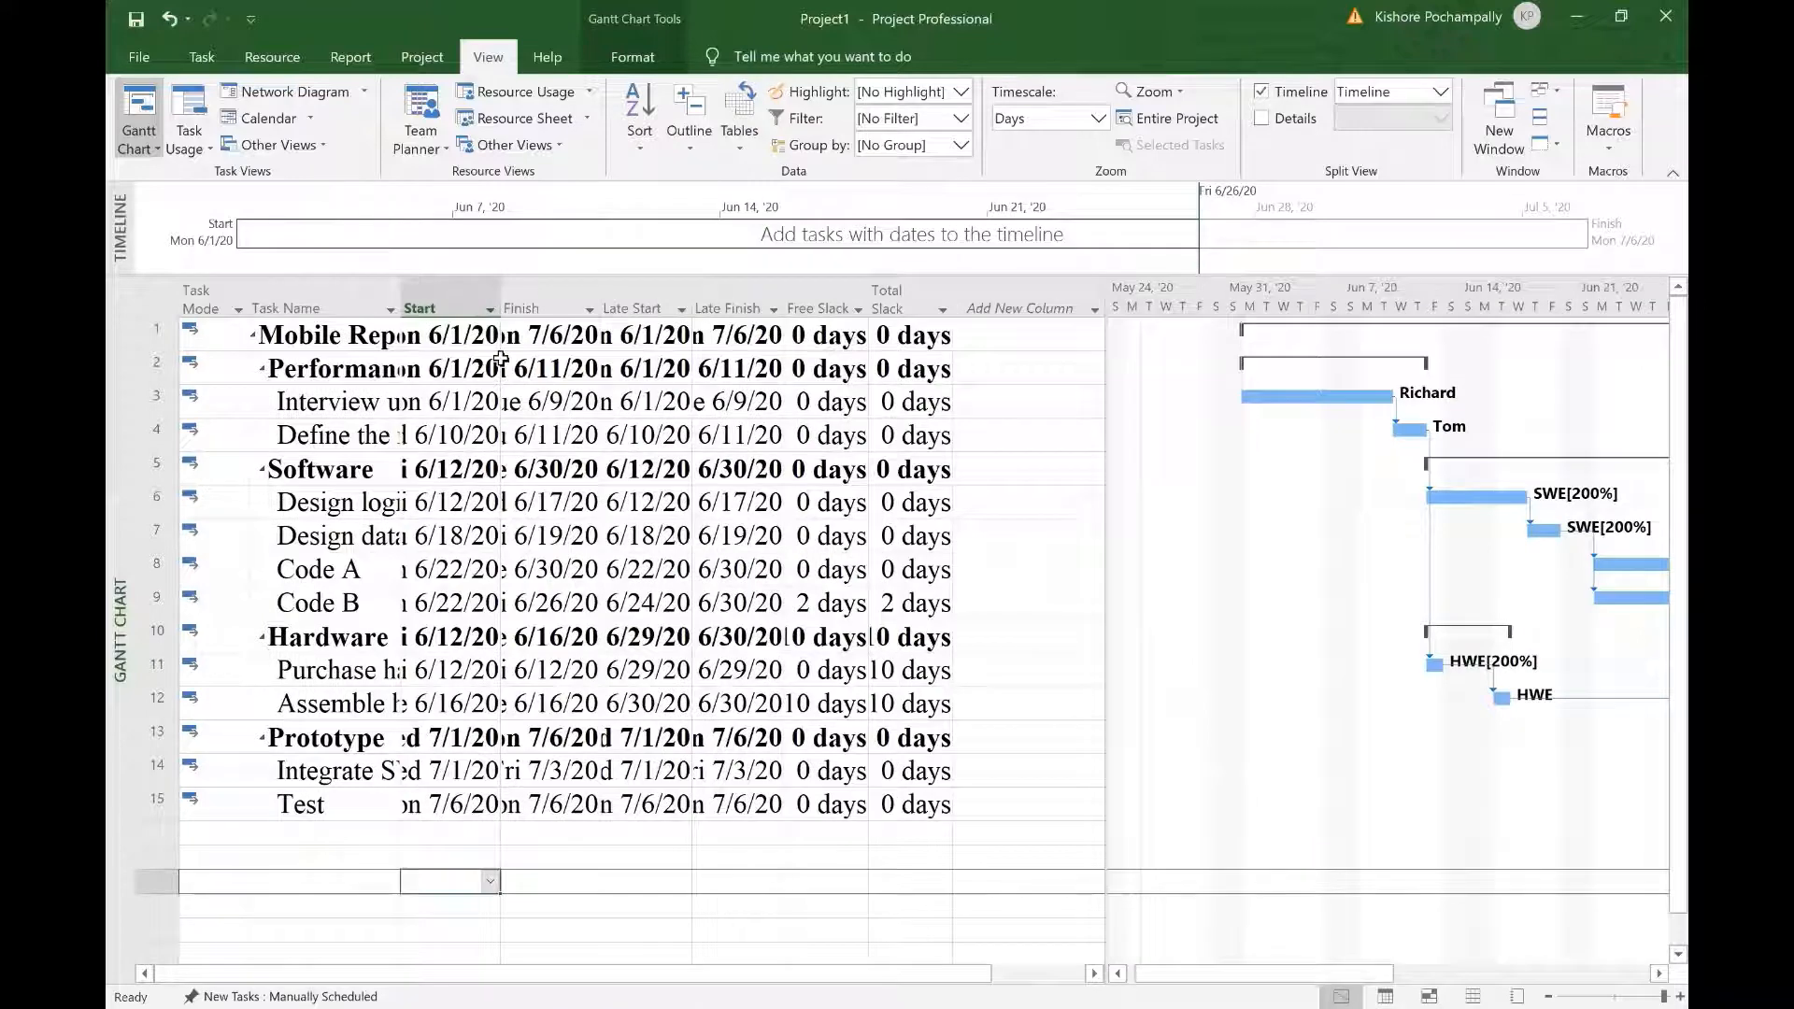
pyautogui.click(407, 293)
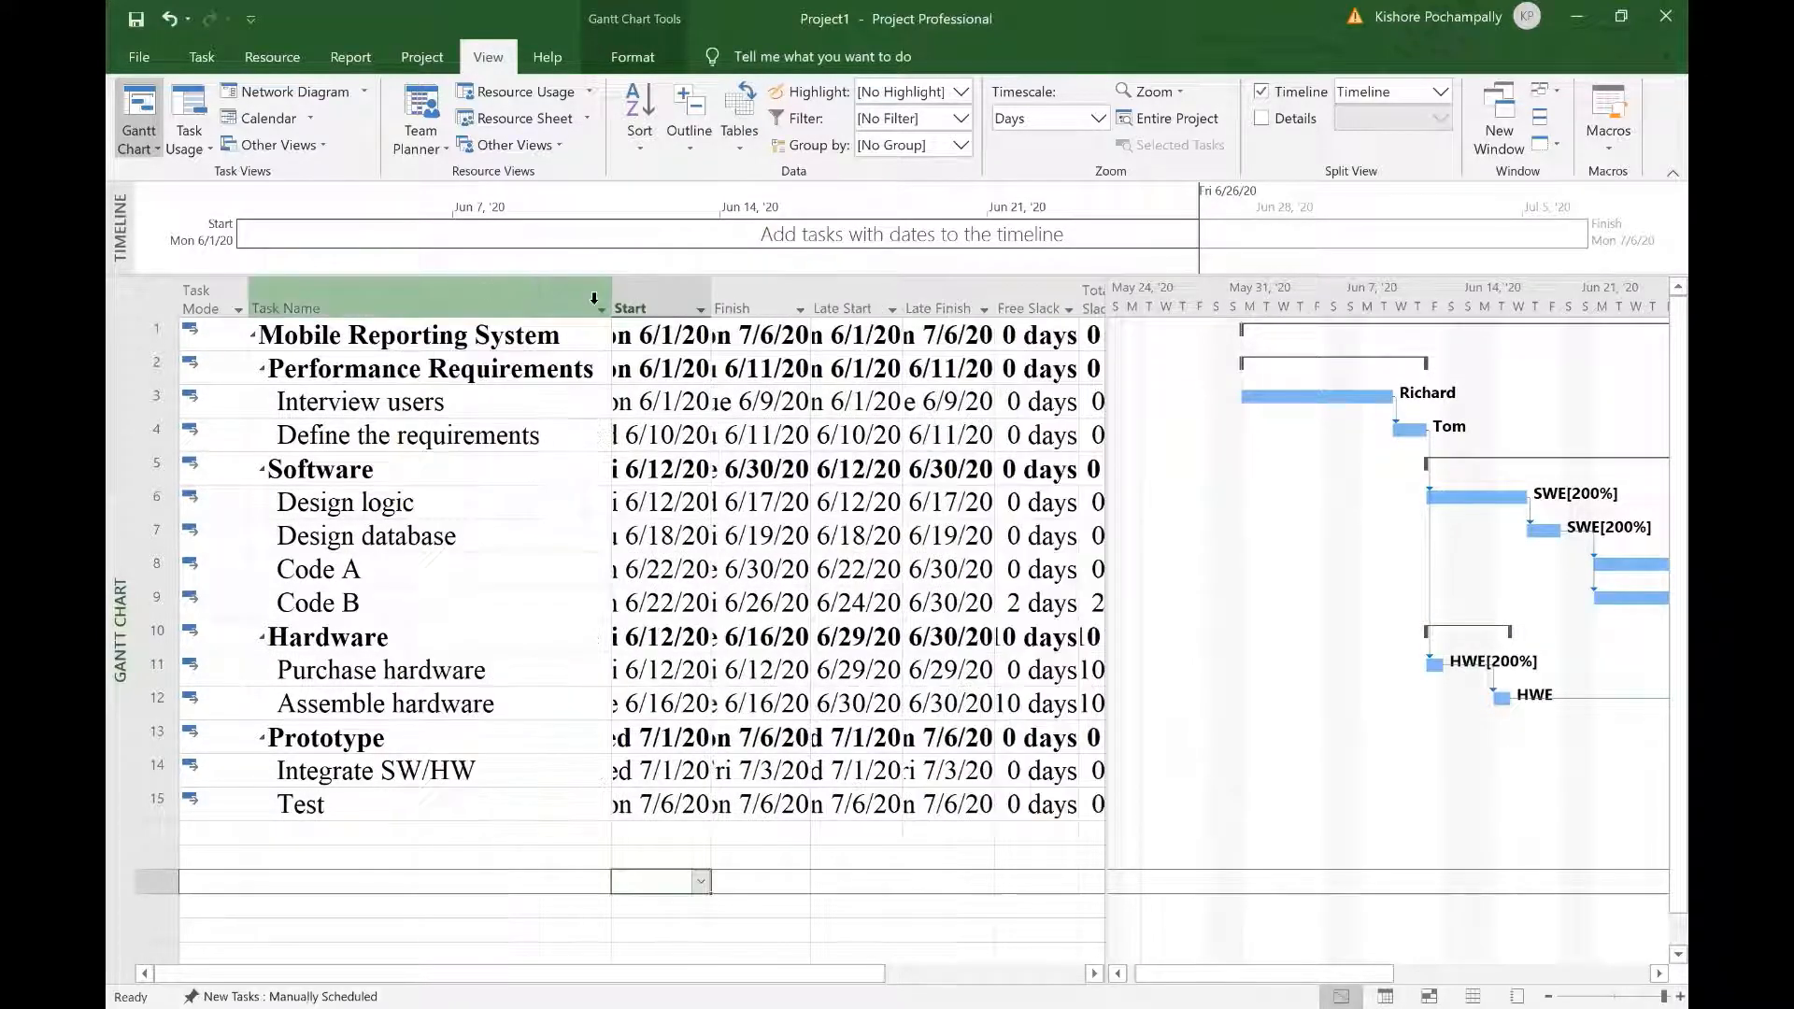
pyautogui.doubleClick(711, 304)
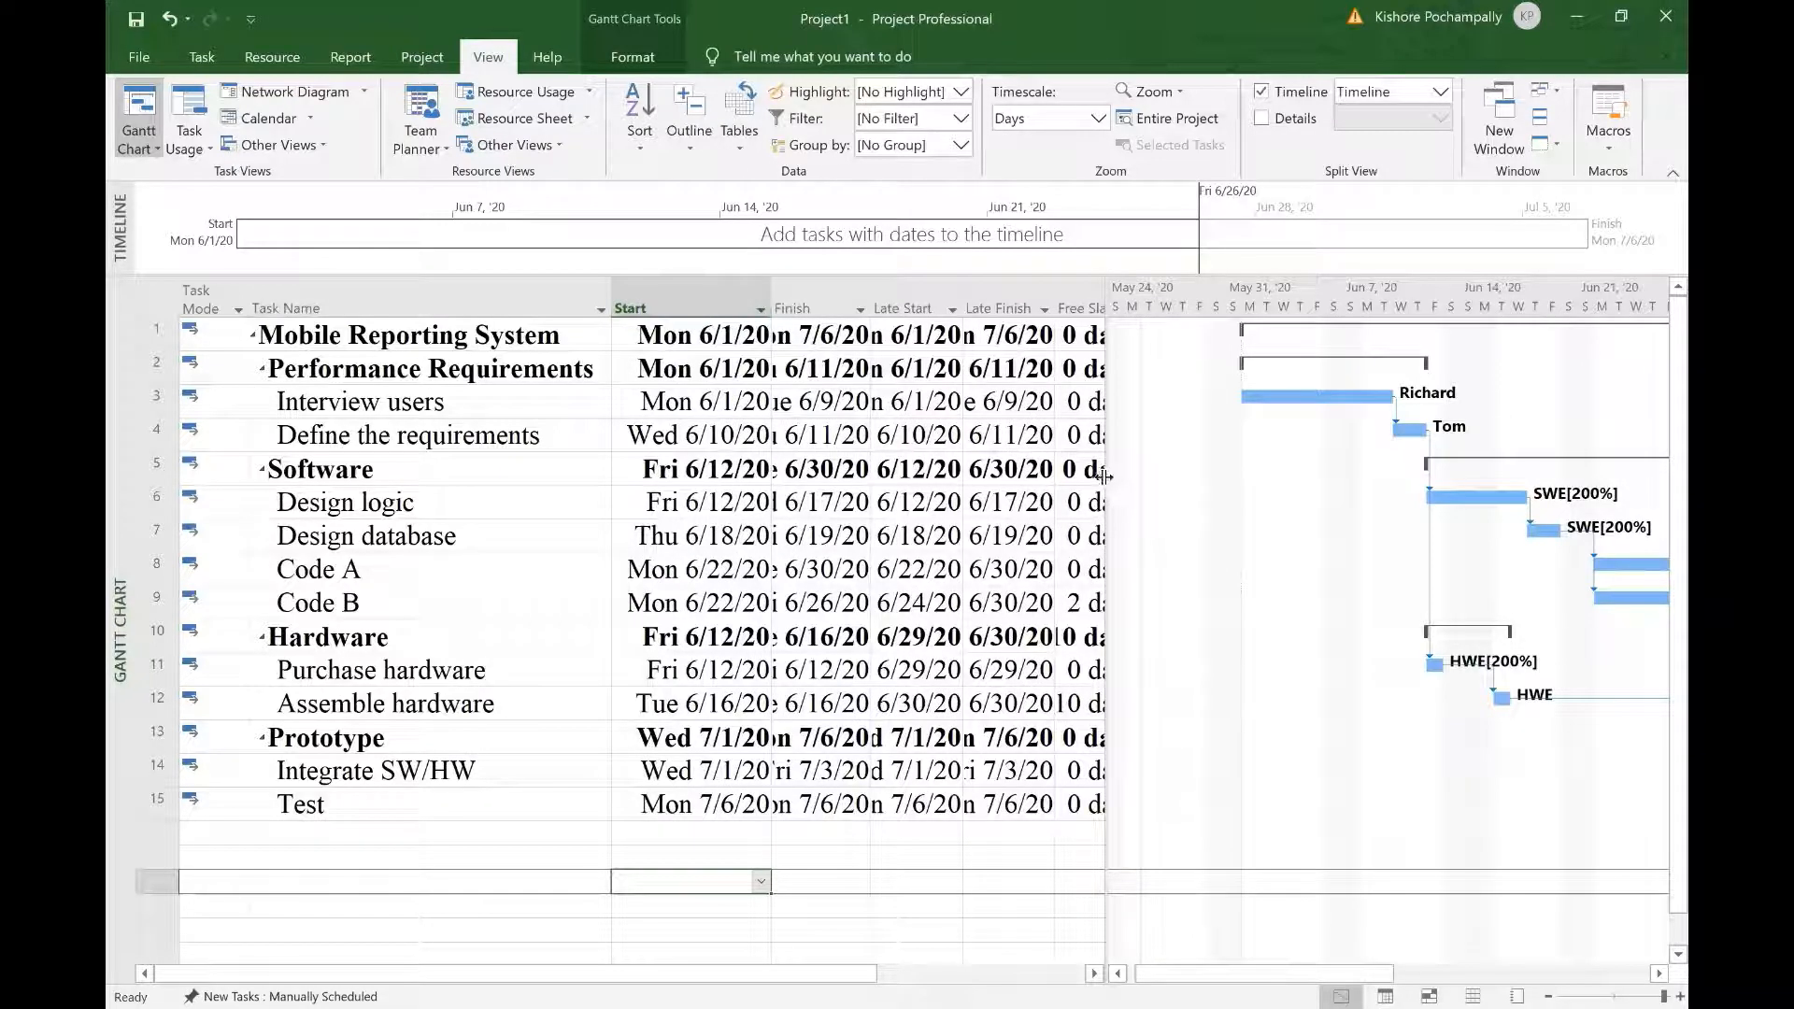
pyautogui.moveTo(1104, 477); pyautogui.dragTo(1470, 478)
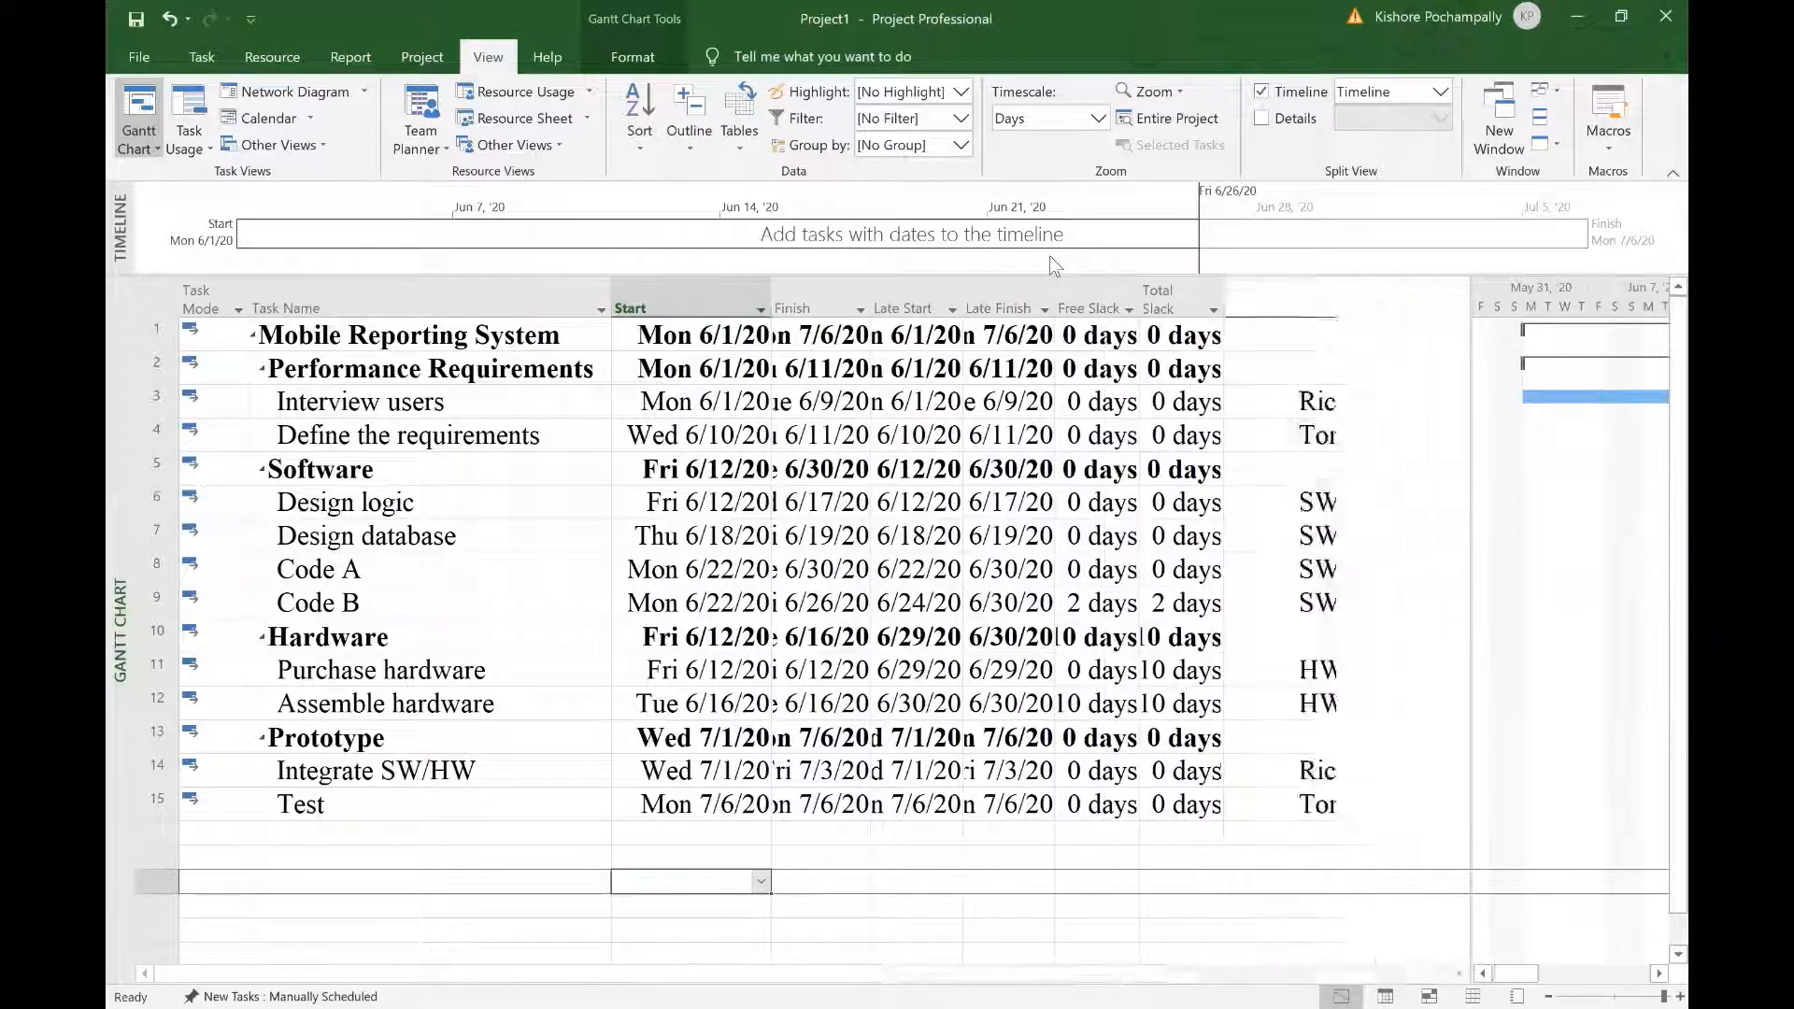
pyautogui.doubleClick(868, 295)
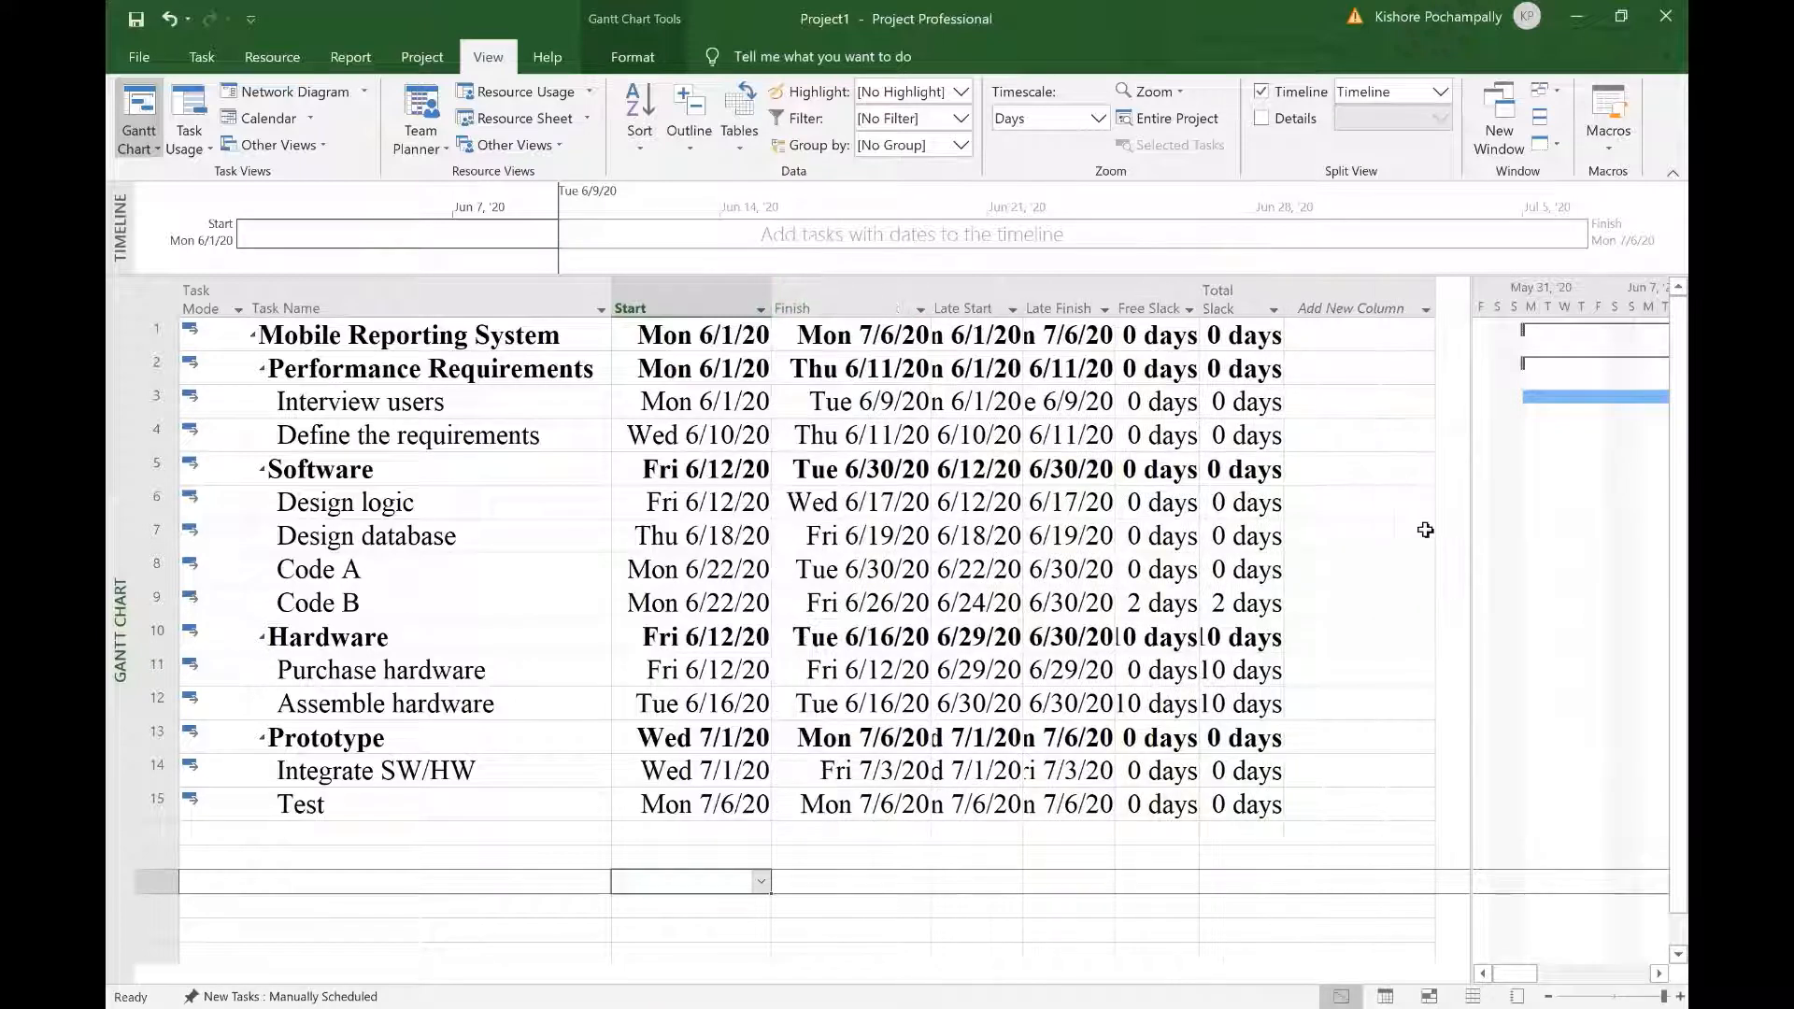
pyautogui.doubleClick(1023, 299)
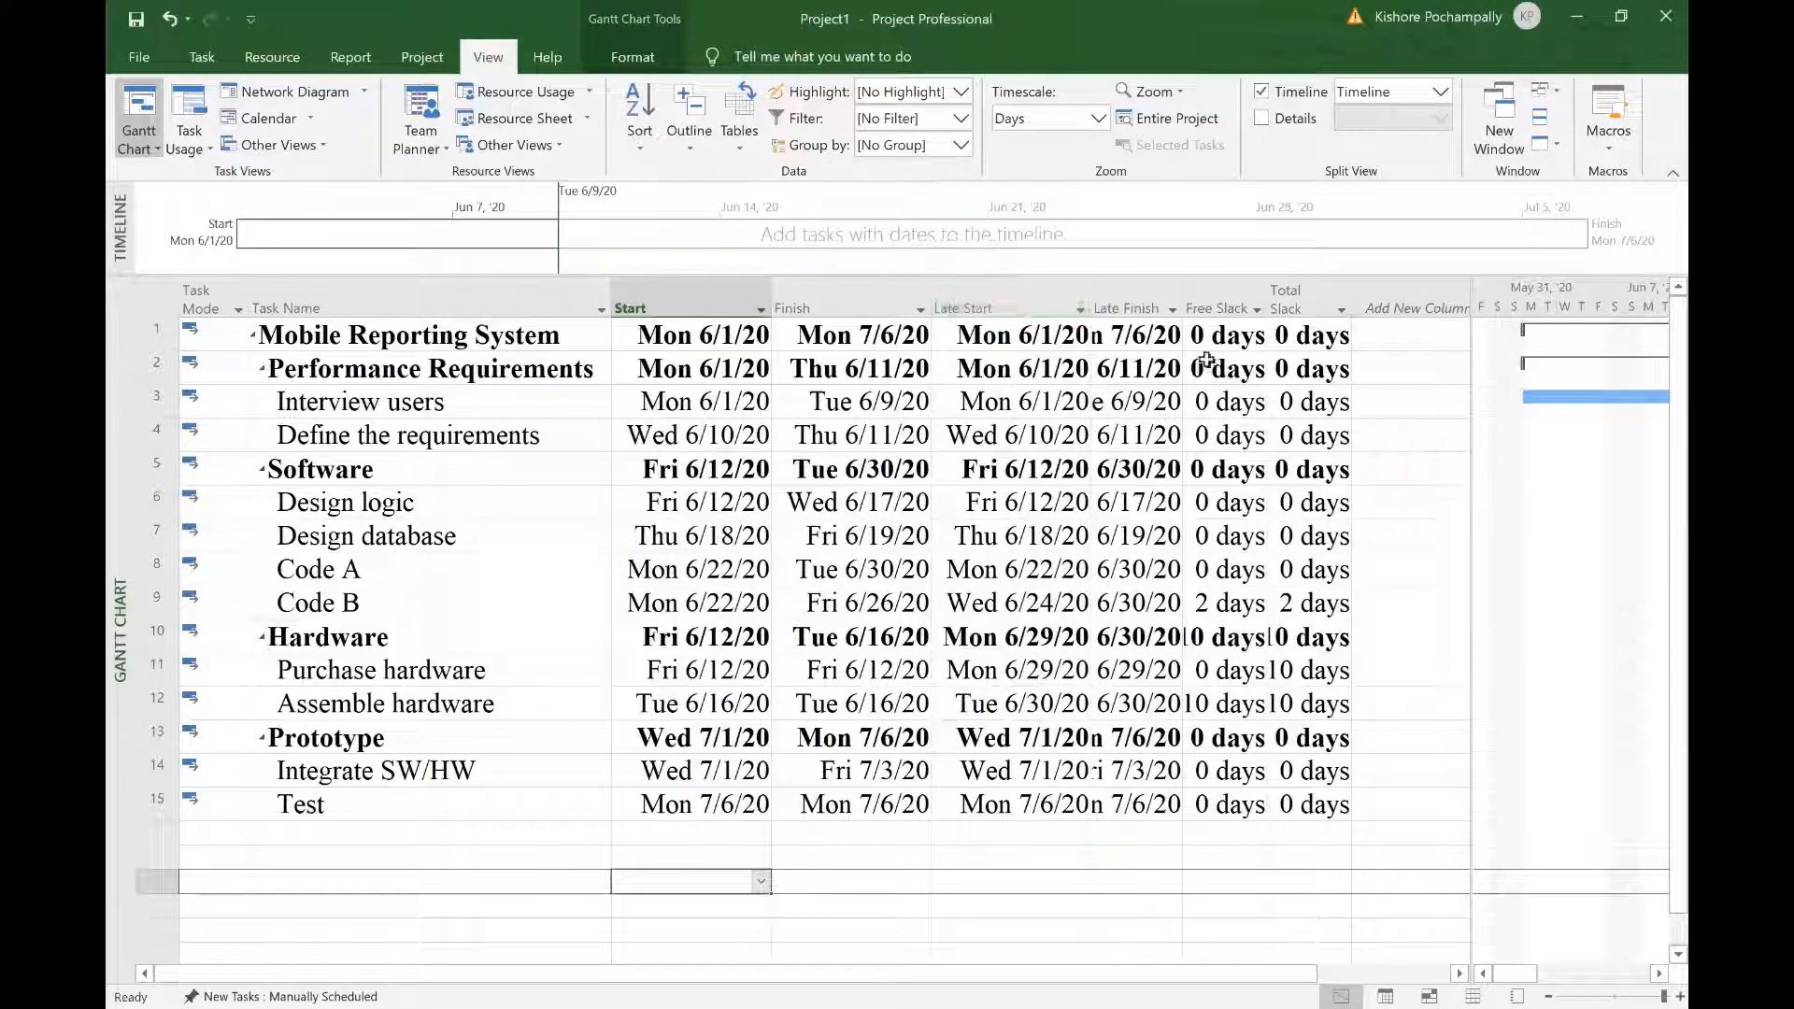
pyautogui.doubleClick(1183, 299)
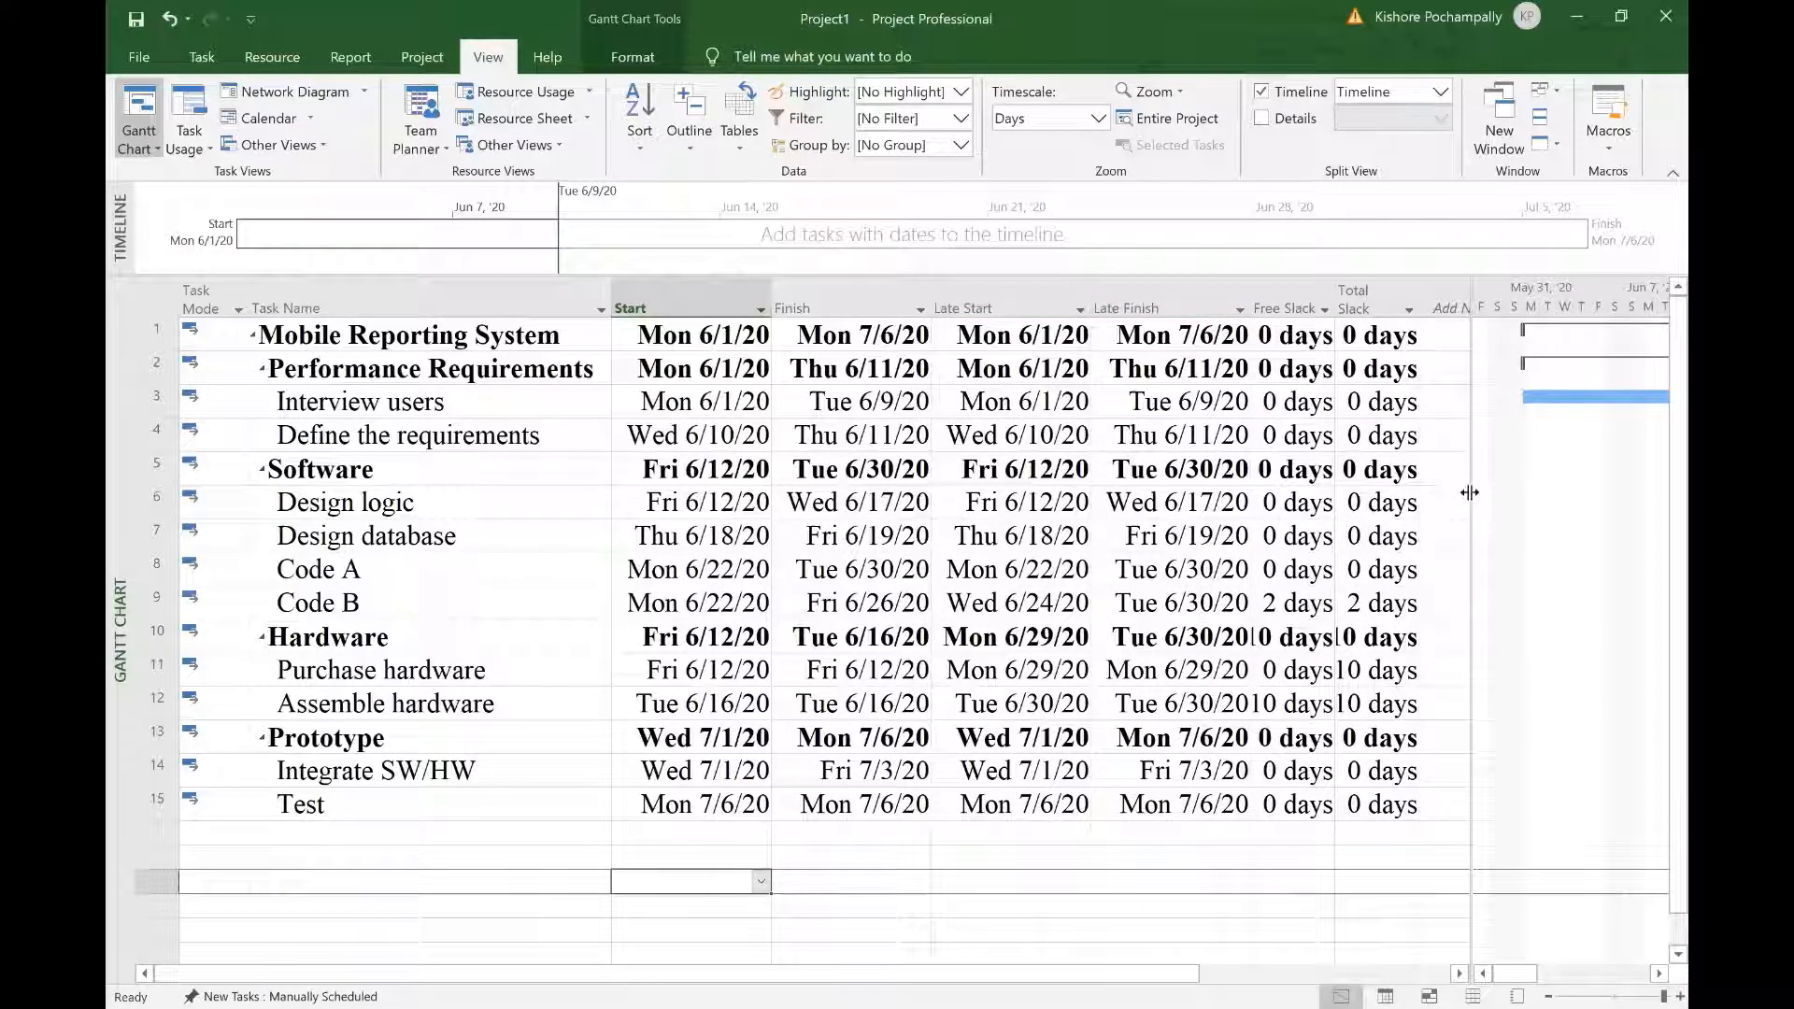
pyautogui.moveTo(1466, 490); pyautogui.dragTo(1626, 523)
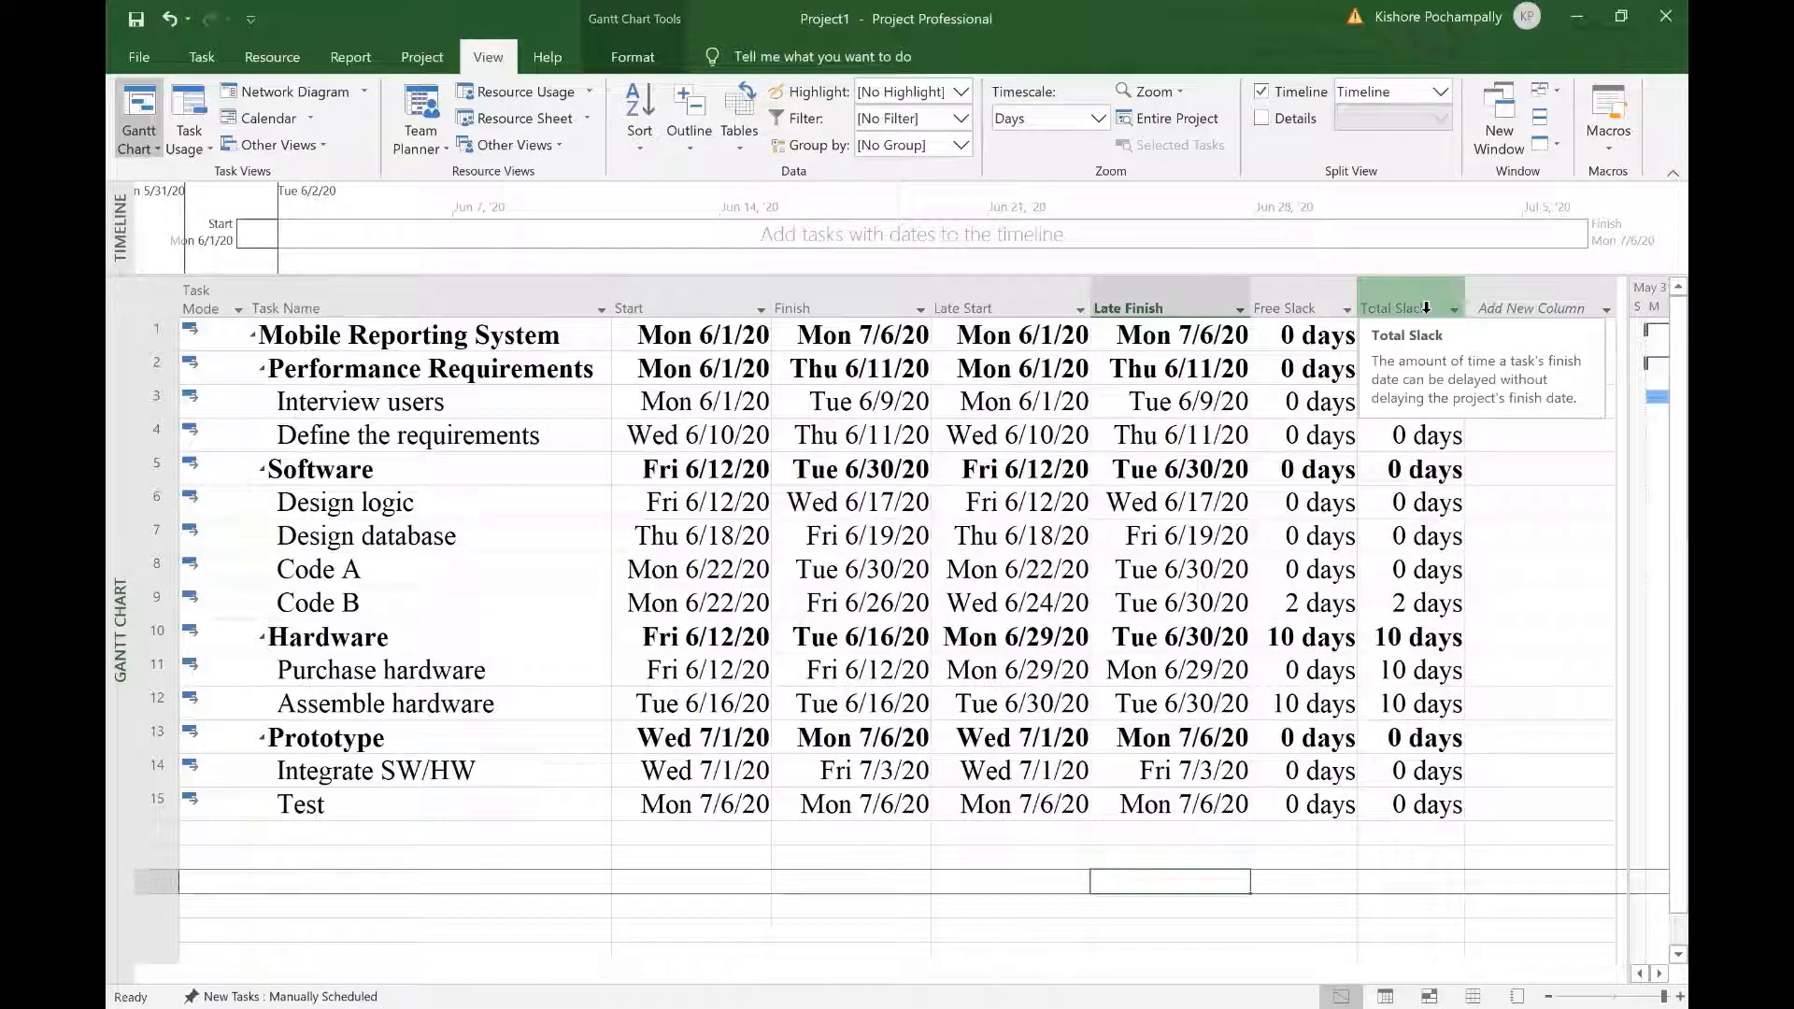
pyautogui.click(1426, 307)
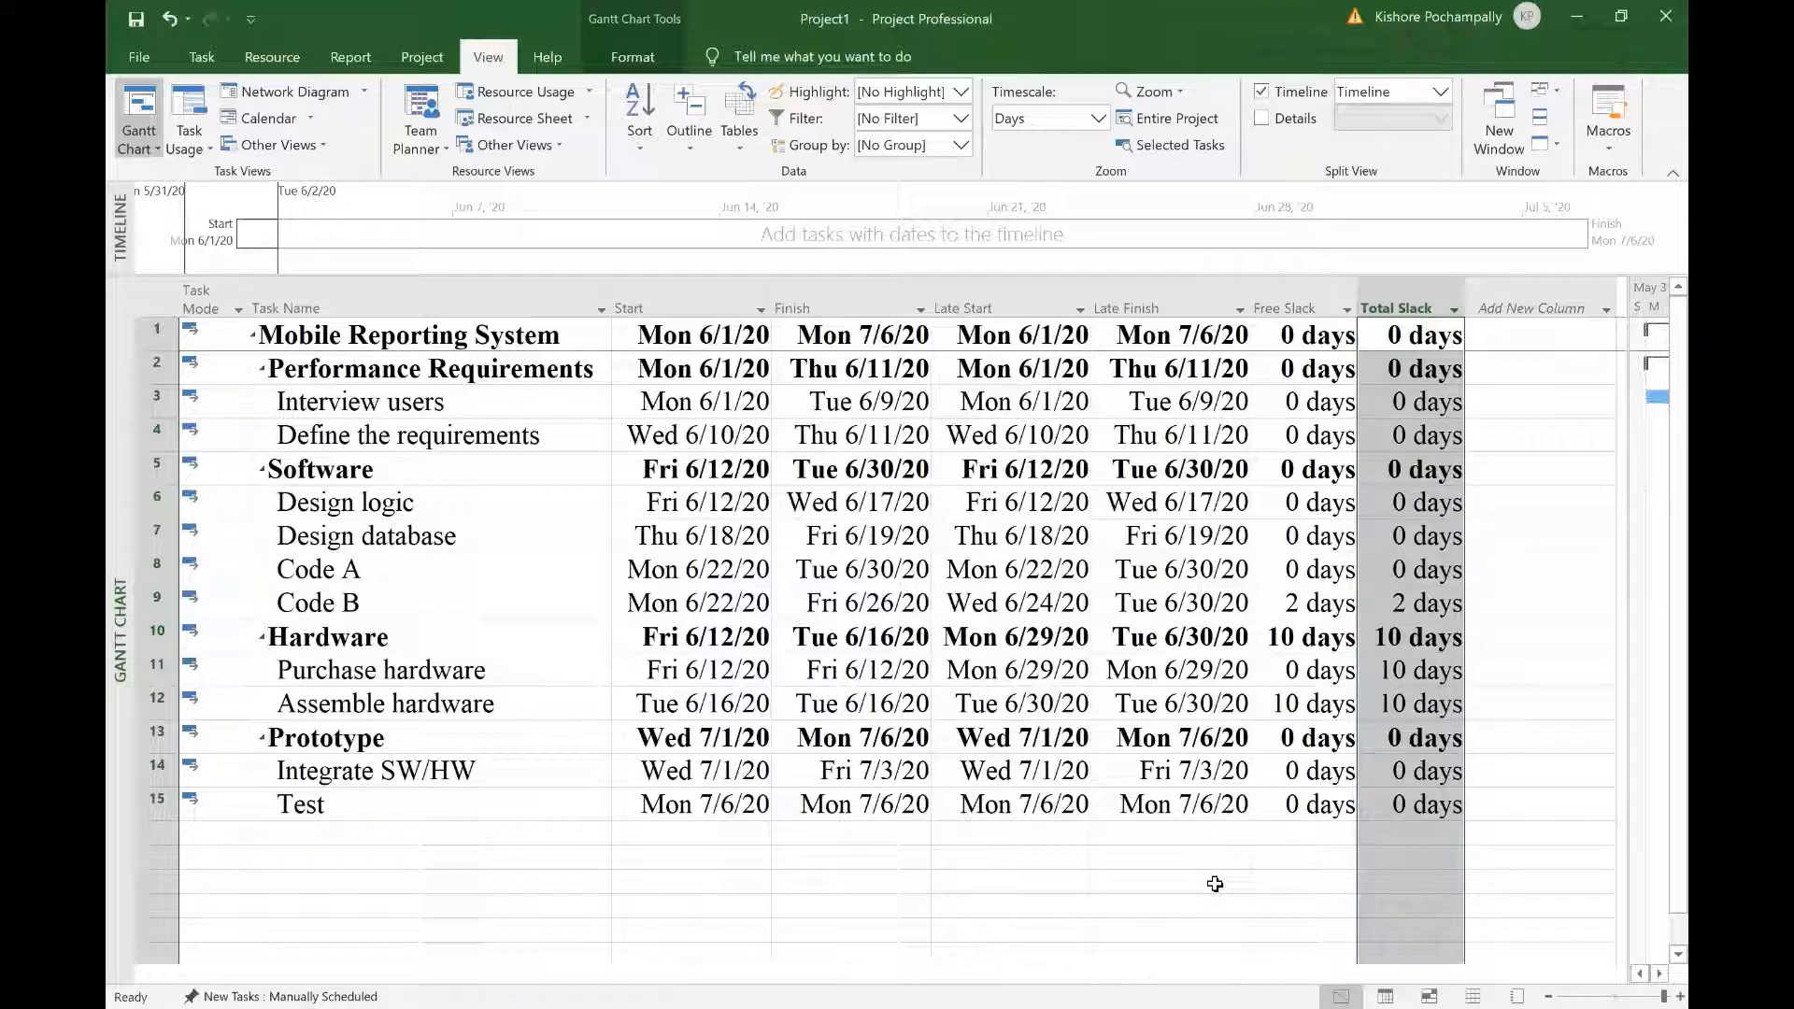
pyautogui.click(1311, 303)
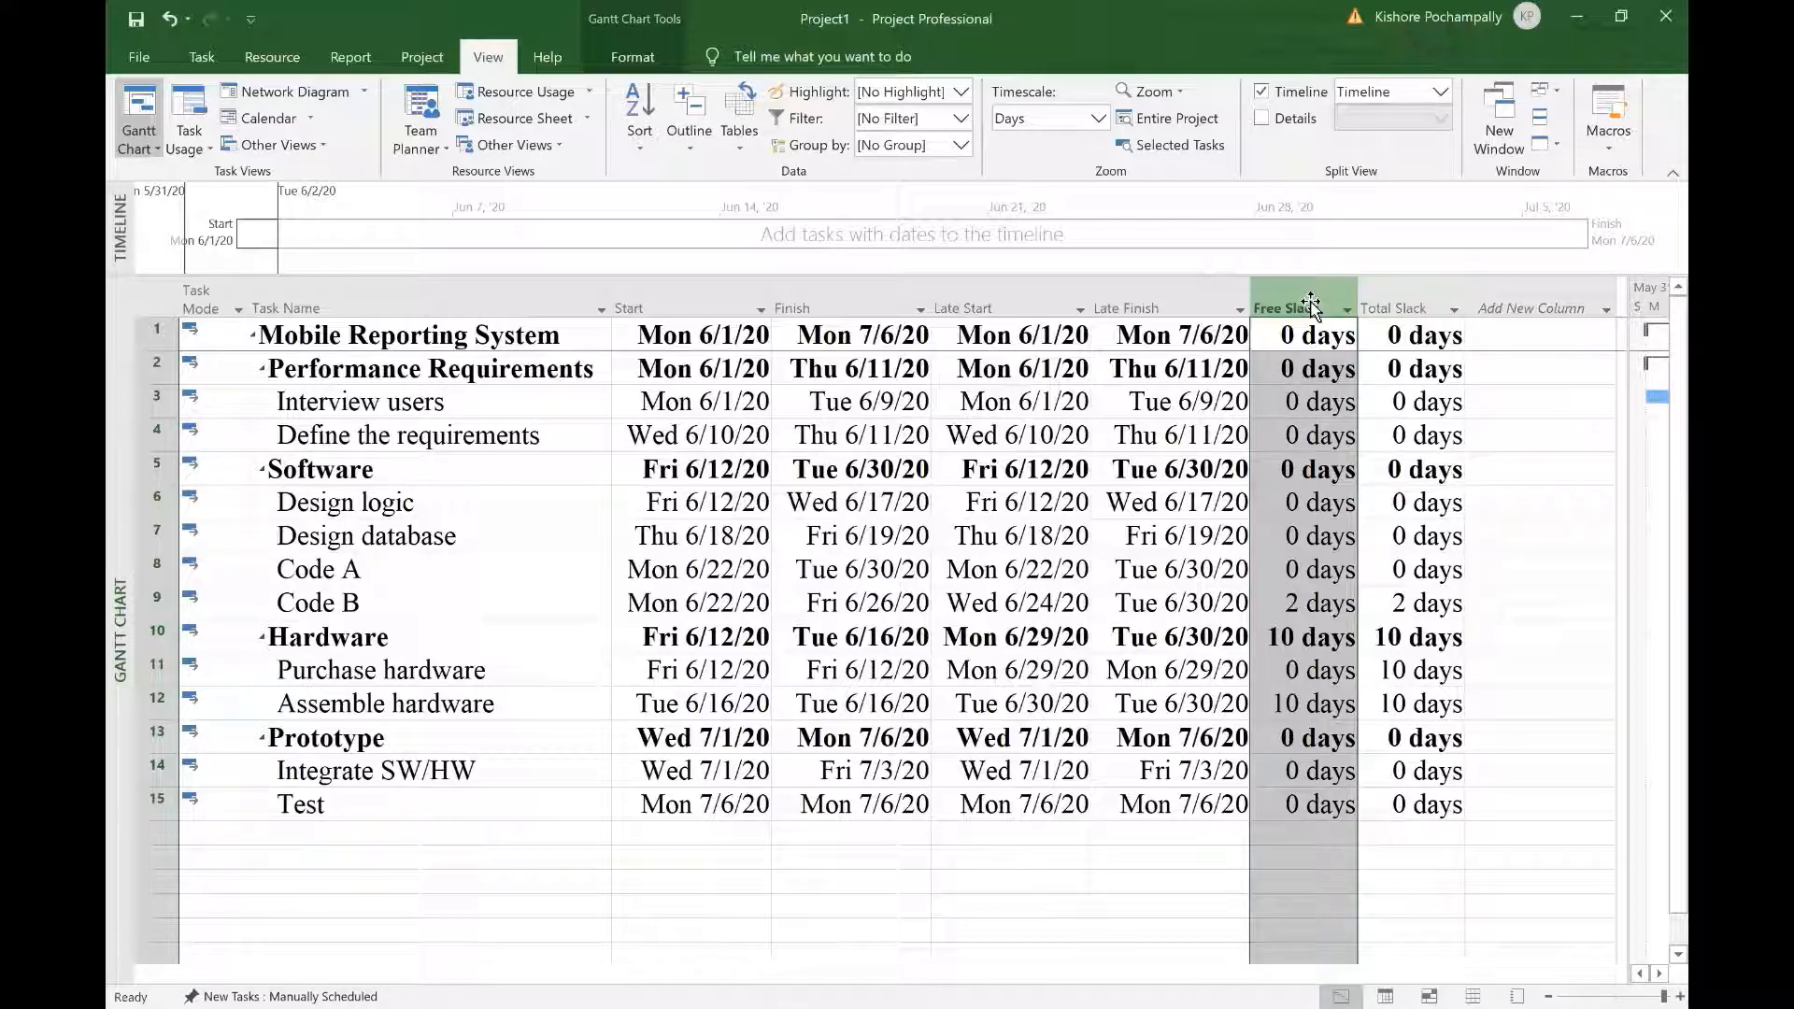
pyautogui.click(1169, 881)
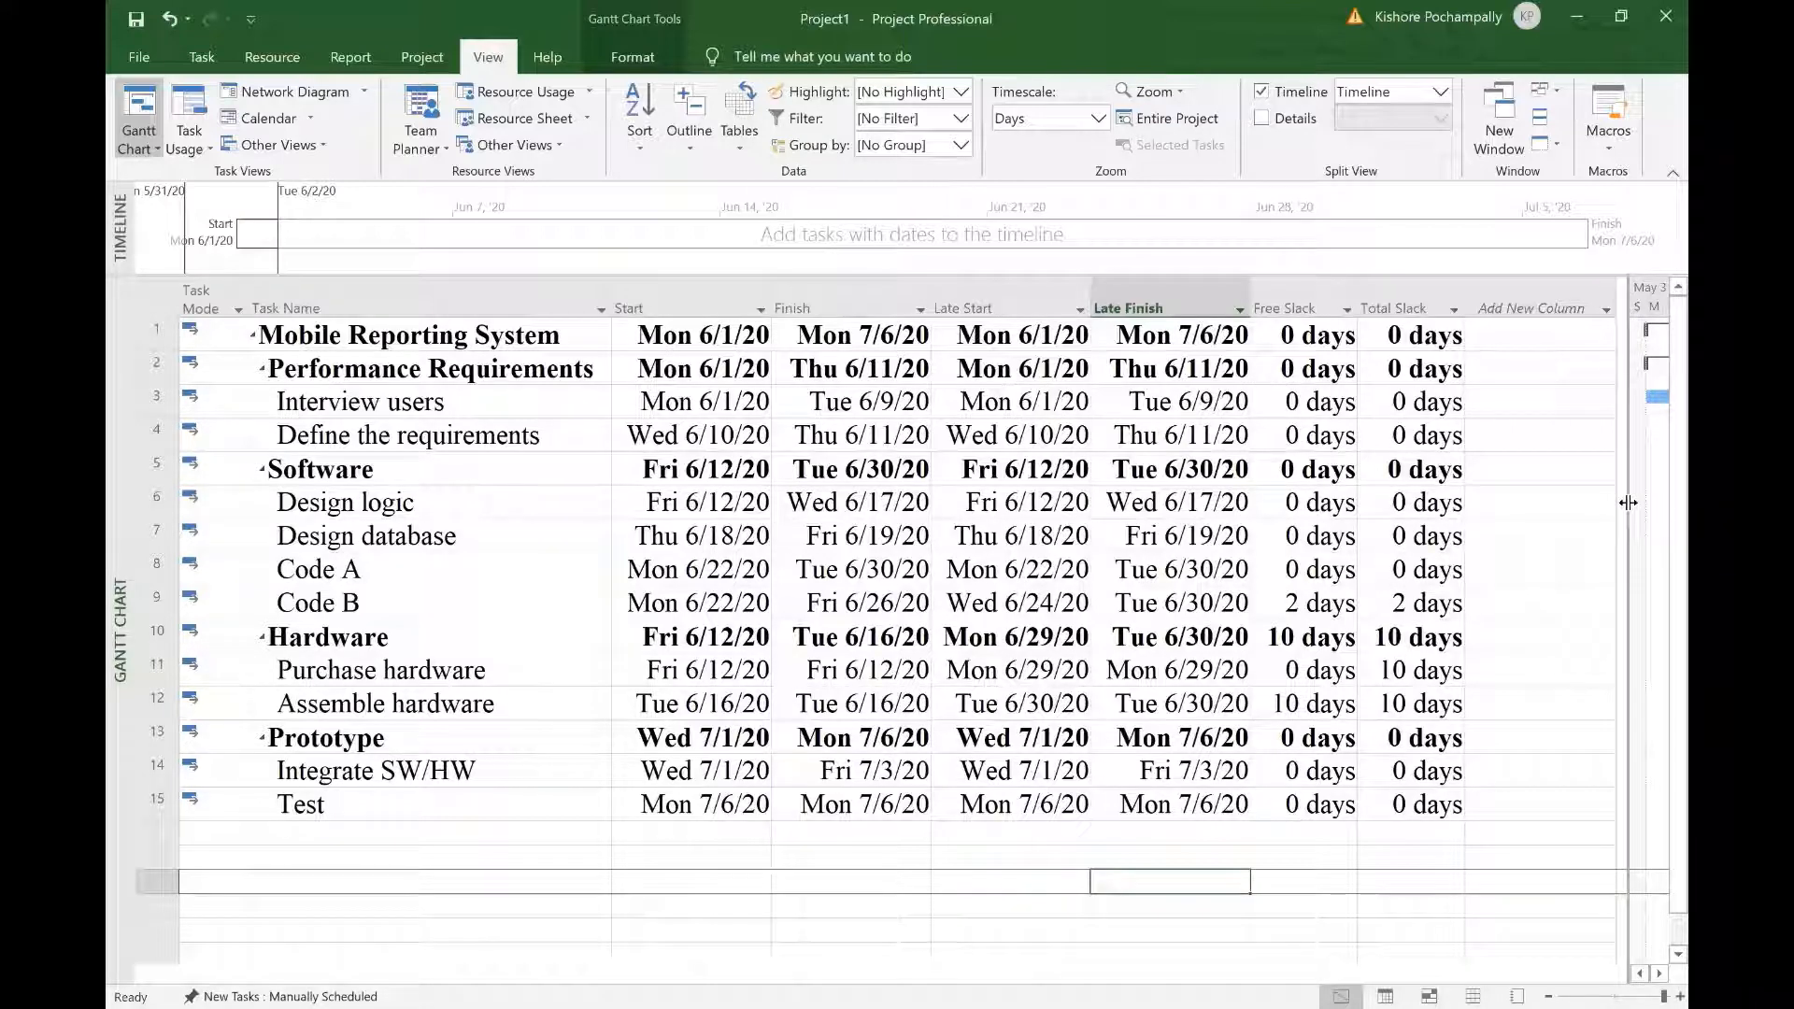
# Step: Narrow the table and highlight the critical tasks' Gantt bars in red
pyautogui.moveTo(1628, 503); pyautogui.dragTo(319, 446)
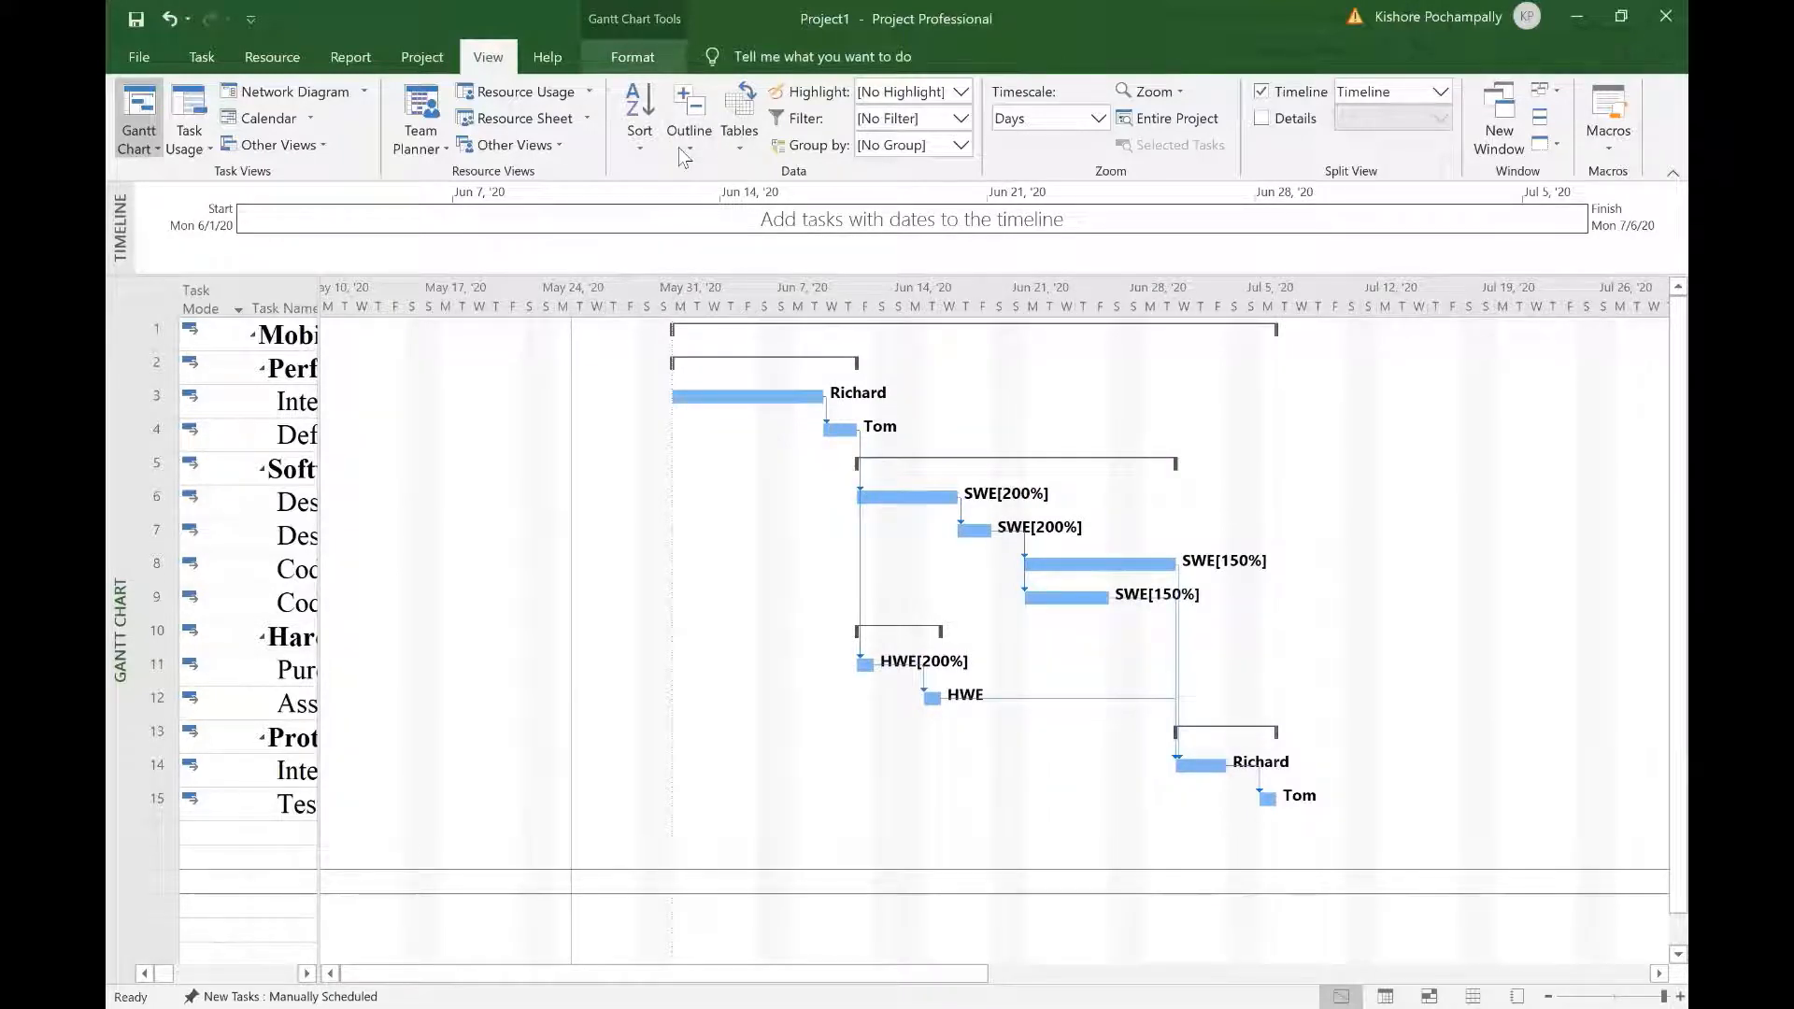
pyautogui.scroll(-2, 685, 159)
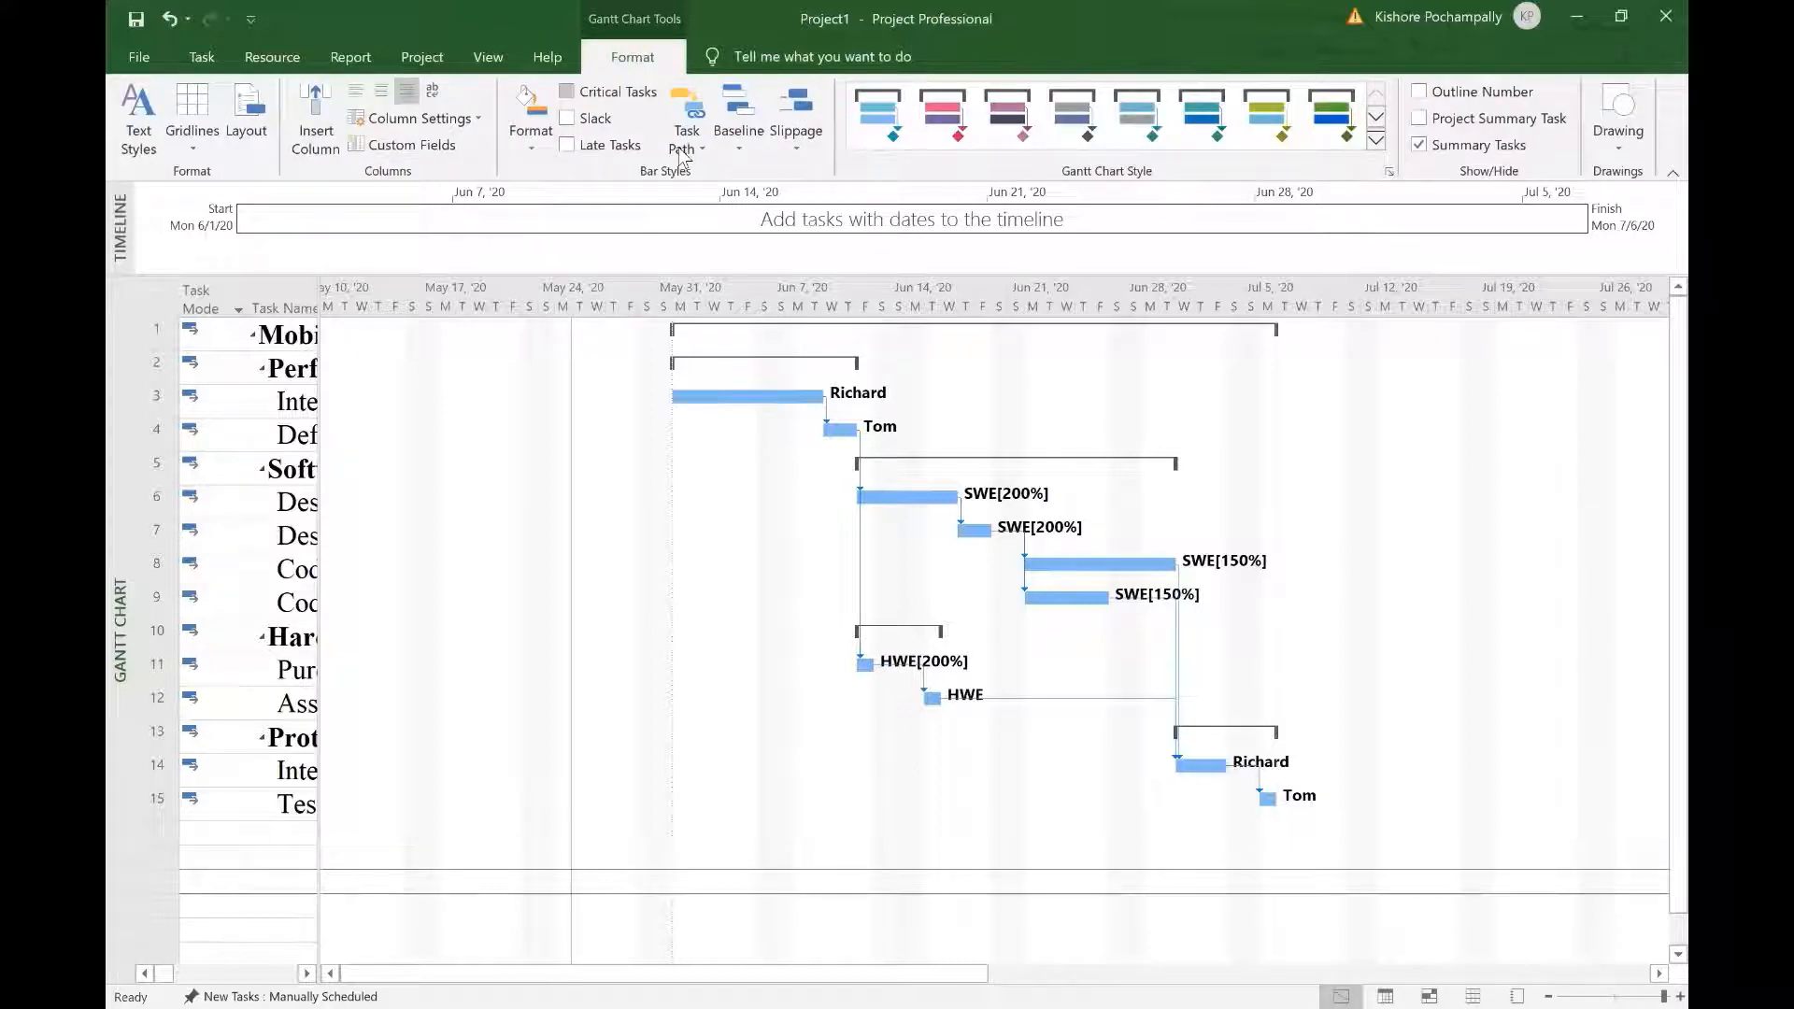
pyautogui.click(567, 92)
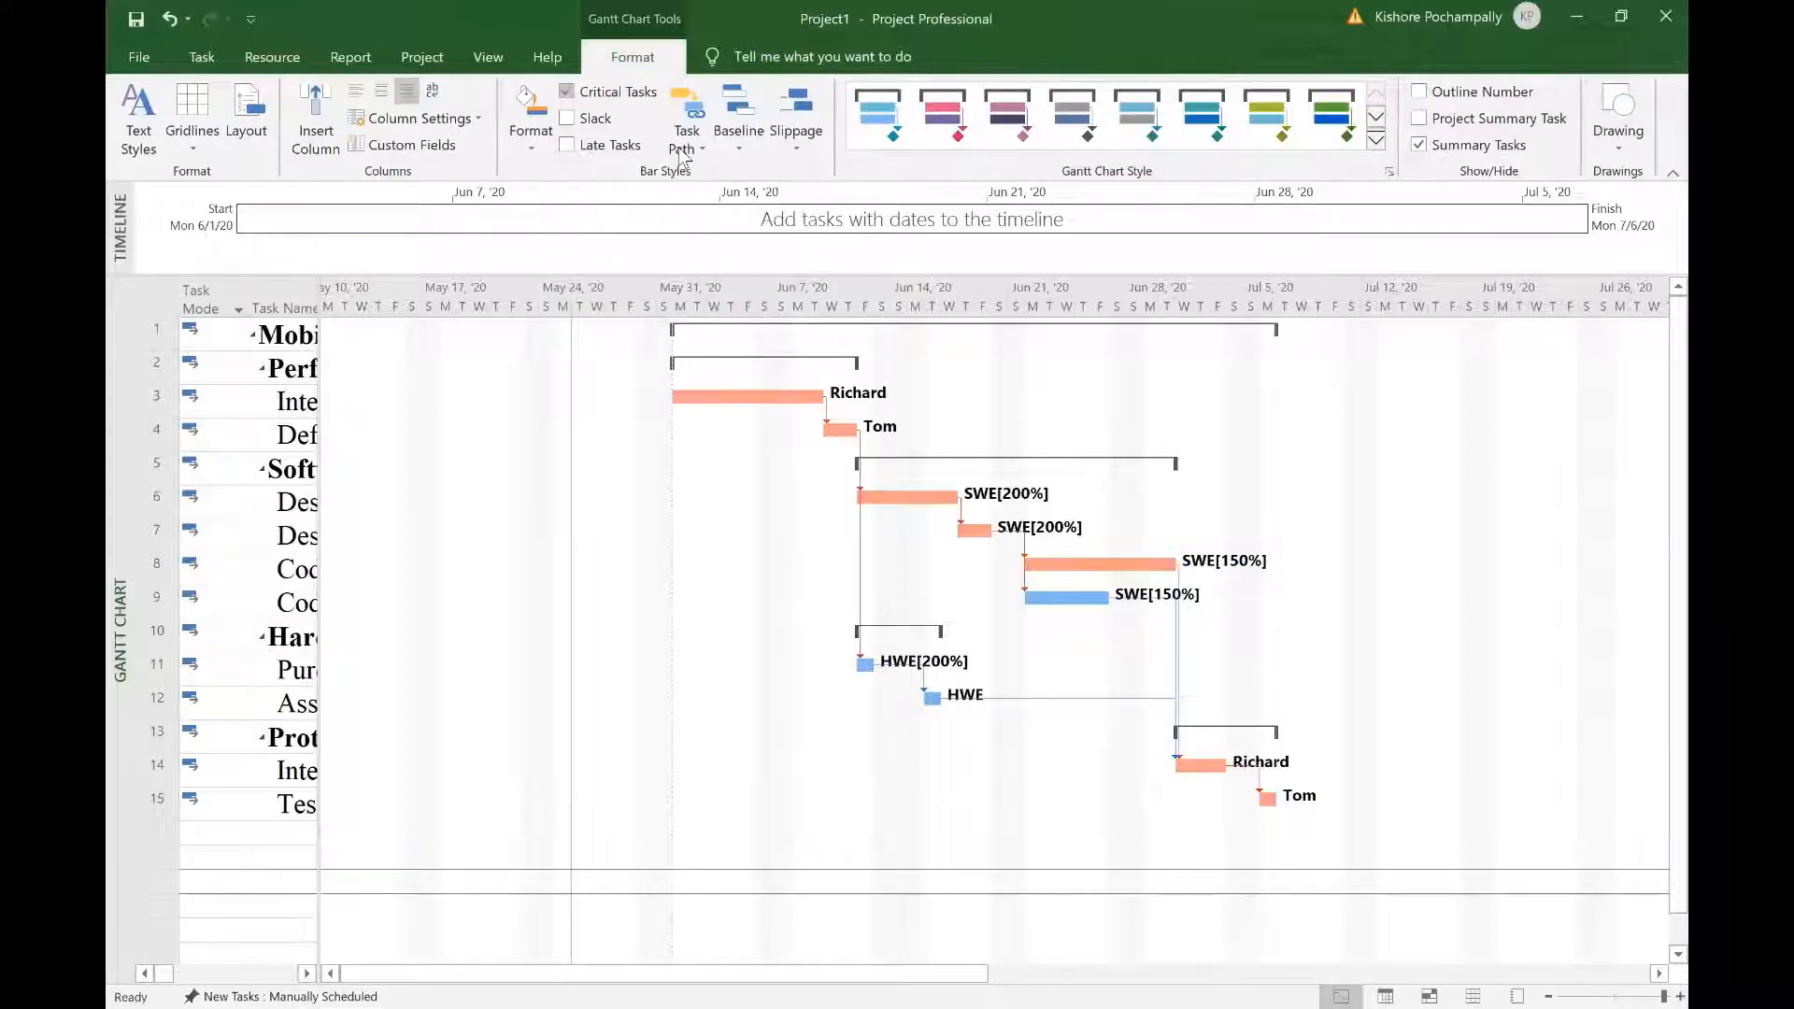